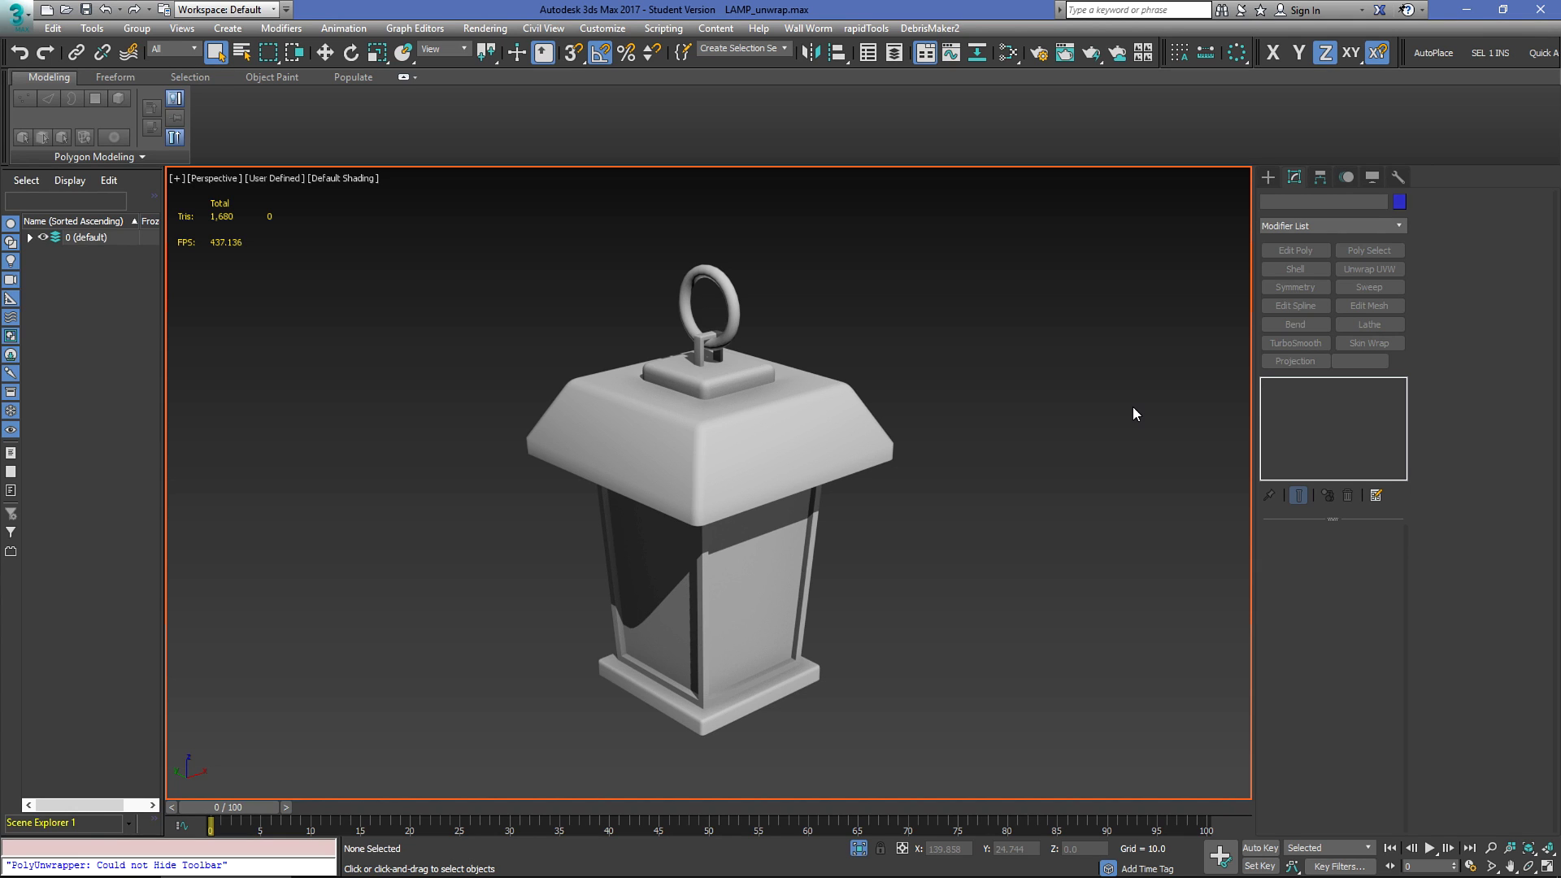
Step: Apply the UVWBITMAP.tga texture from the Desktop folder to the lamp model
click(390, 861)
click(373, 454)
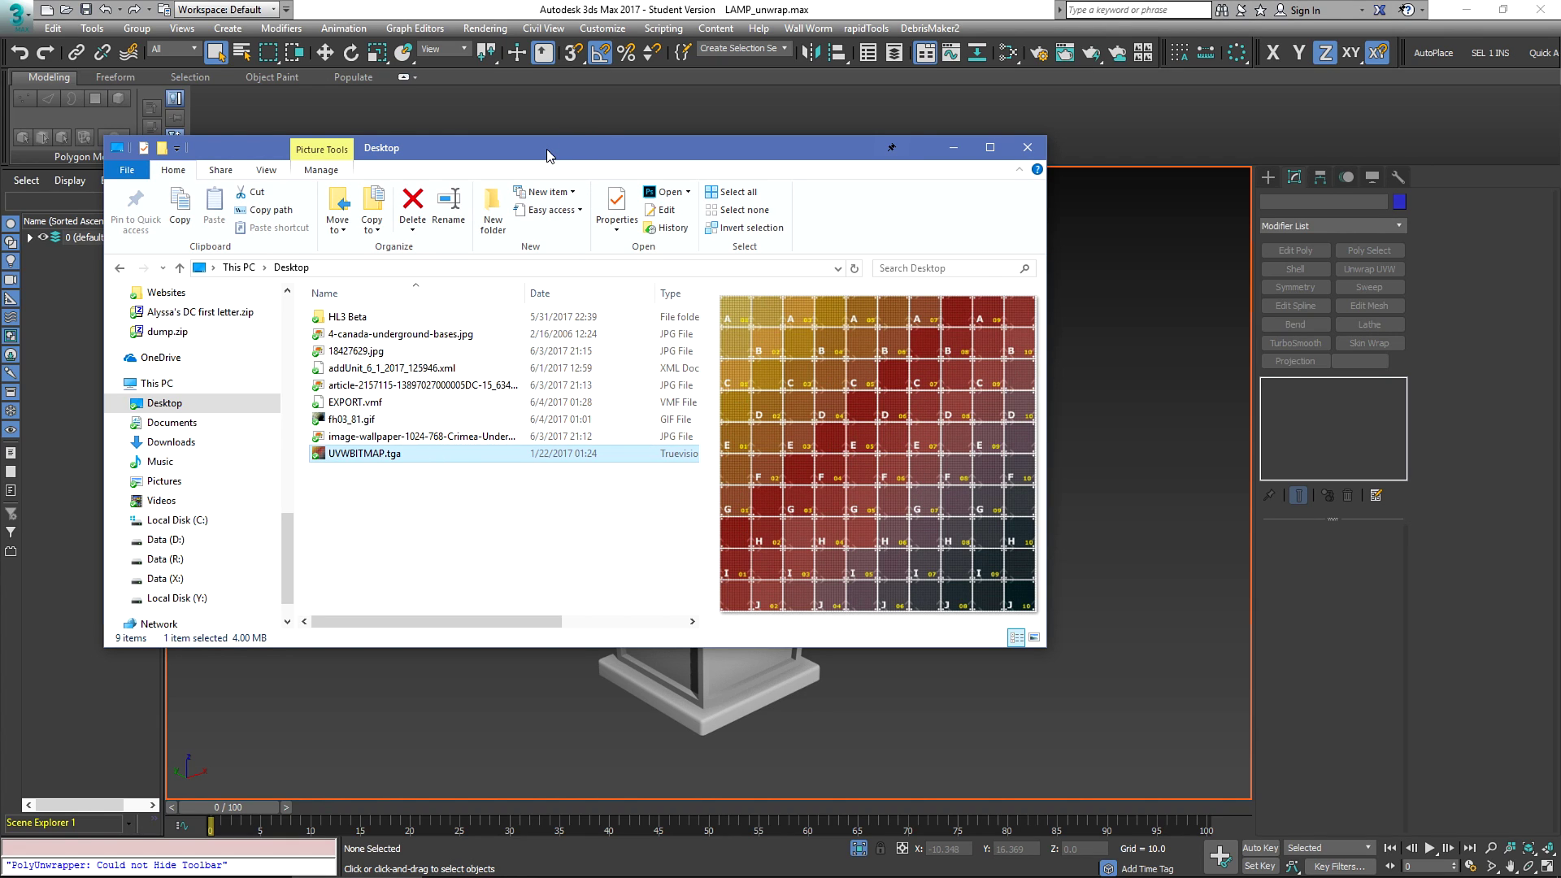
drag(547, 154, 1153, 139)
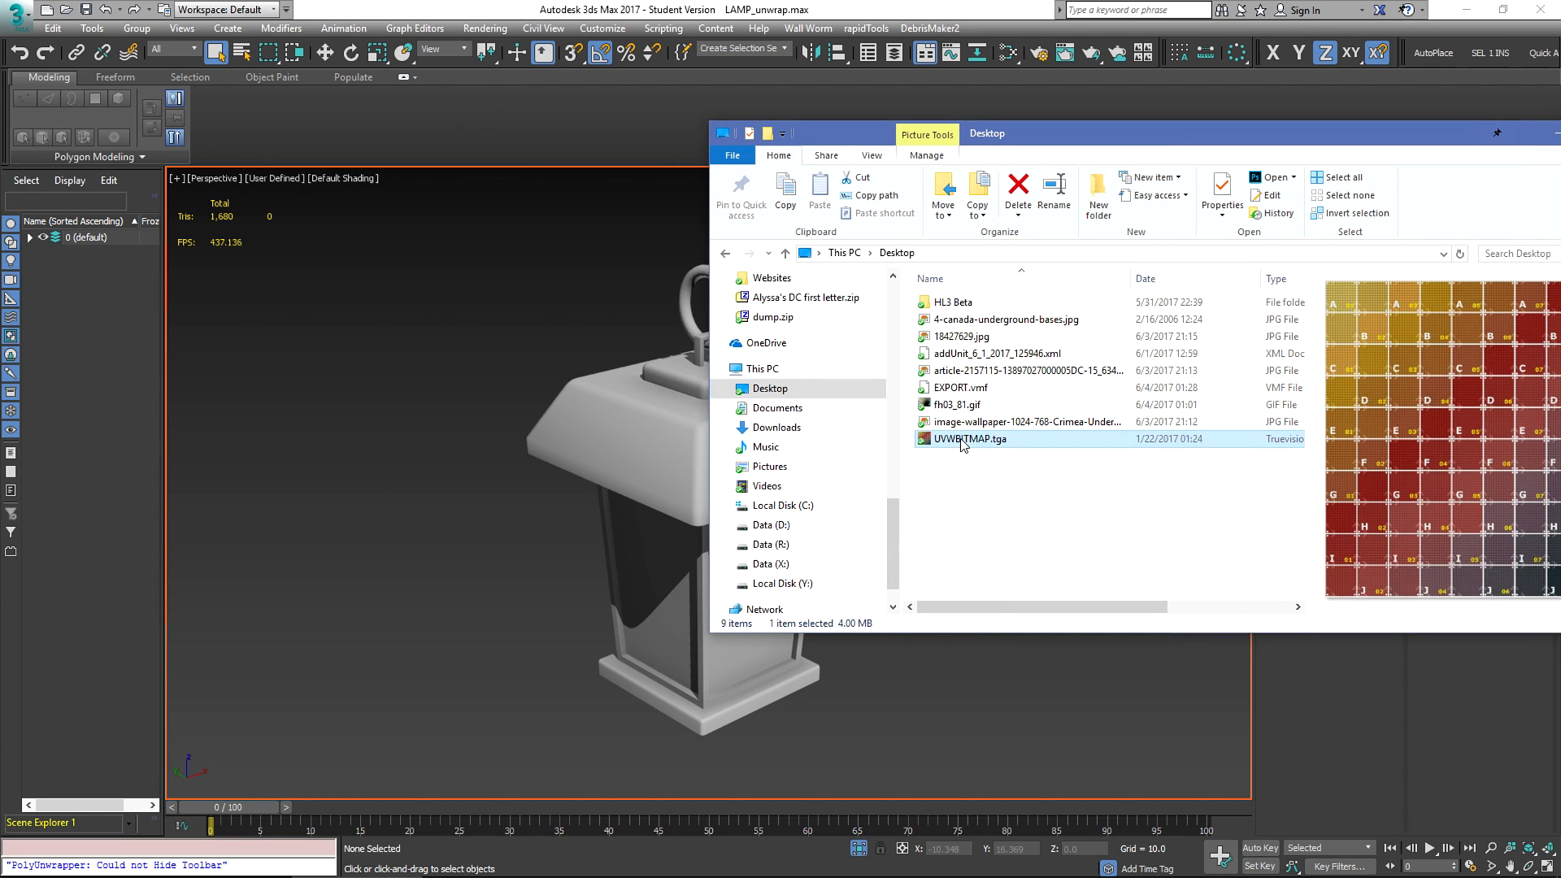
drag(962, 442, 662, 450)
drag(1076, 143, 591, 160)
key(alt+Tab)
Step: Select the lamp, add an Unwrap UVW modifier and open the UV editor
click(758, 512)
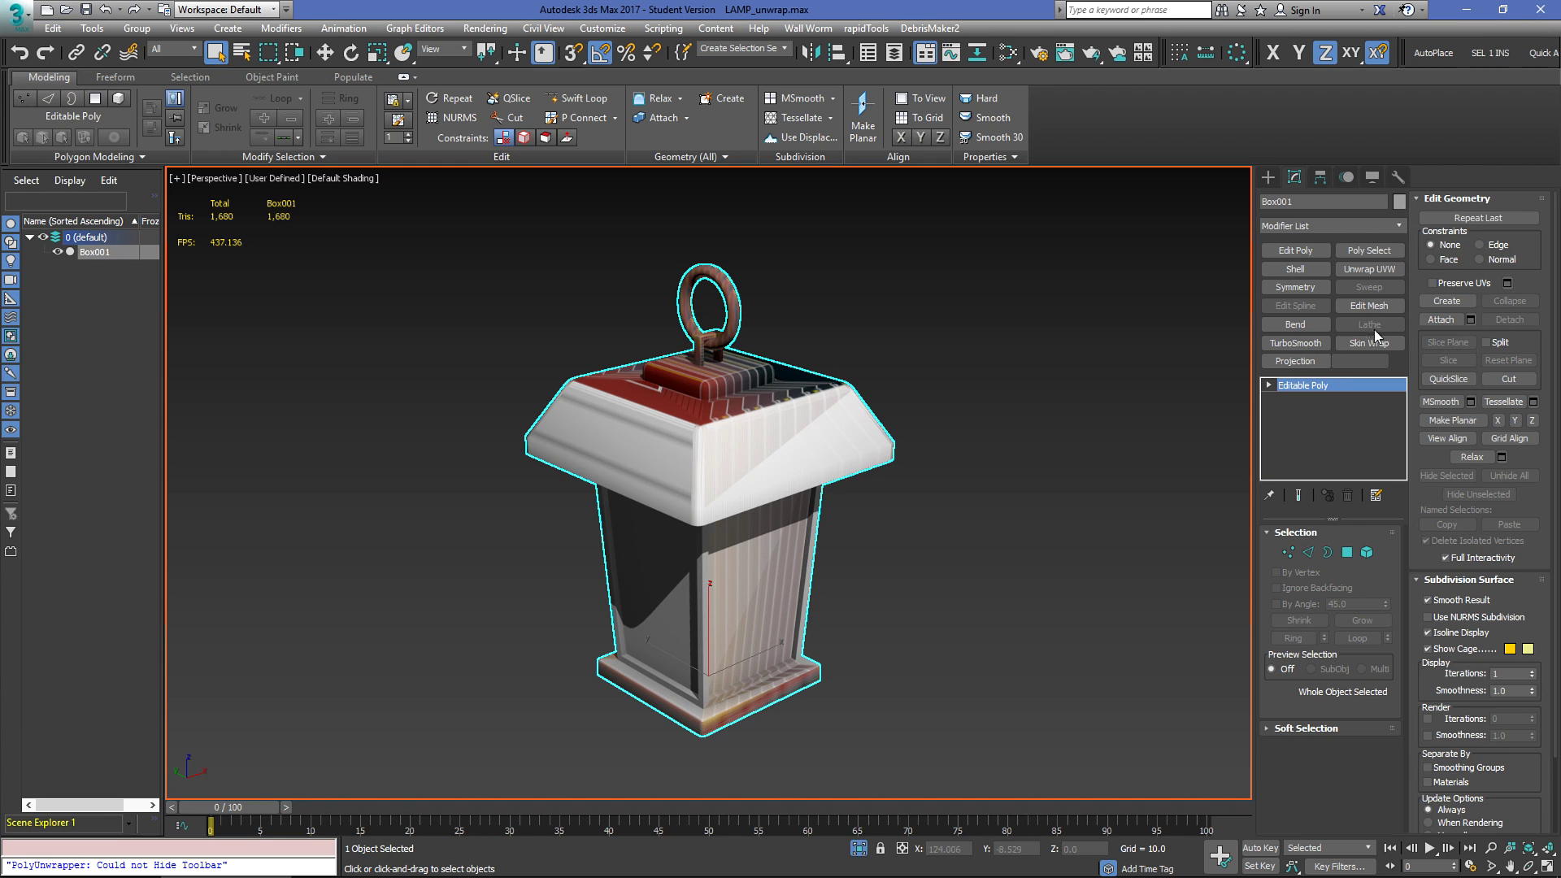
click(1371, 273)
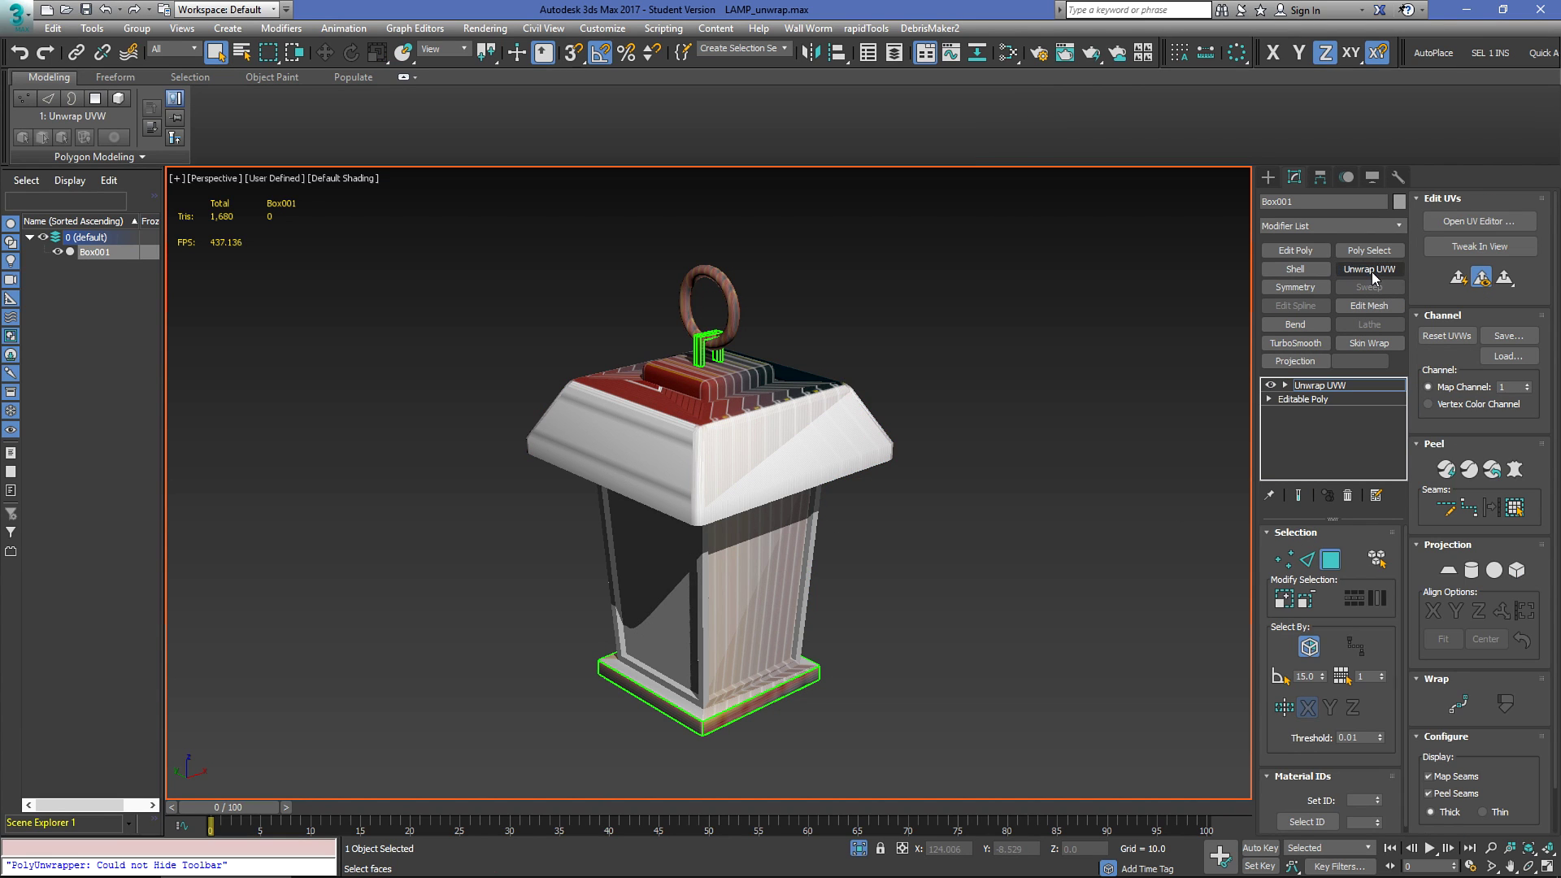
click(1429, 227)
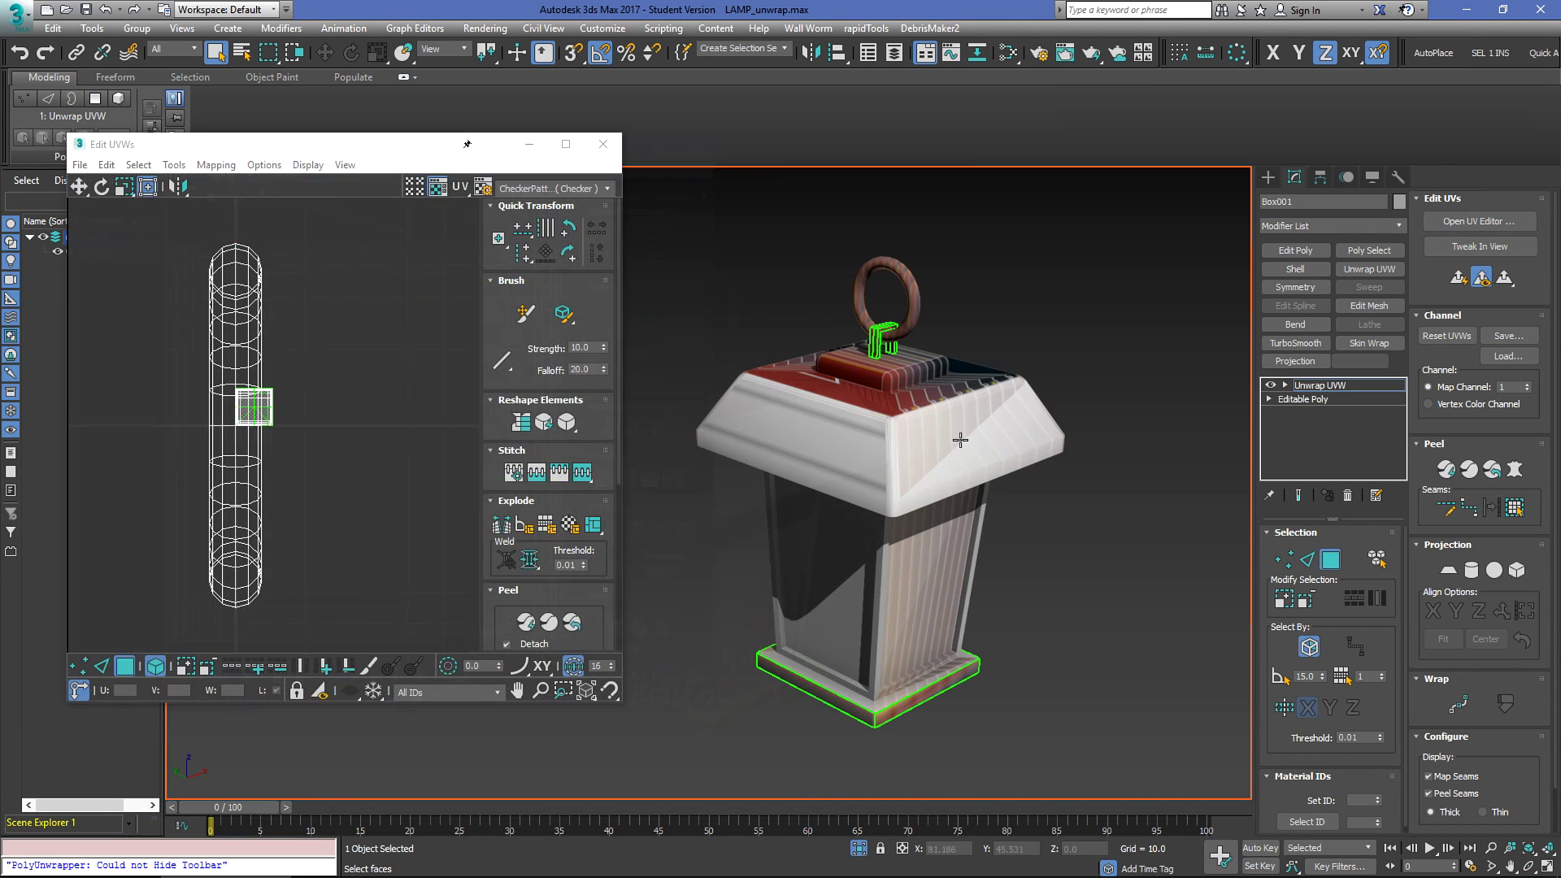
Step: Try to flatten the lamp's UVs by polygon angle
middle_drag(876, 331, 877, 310)
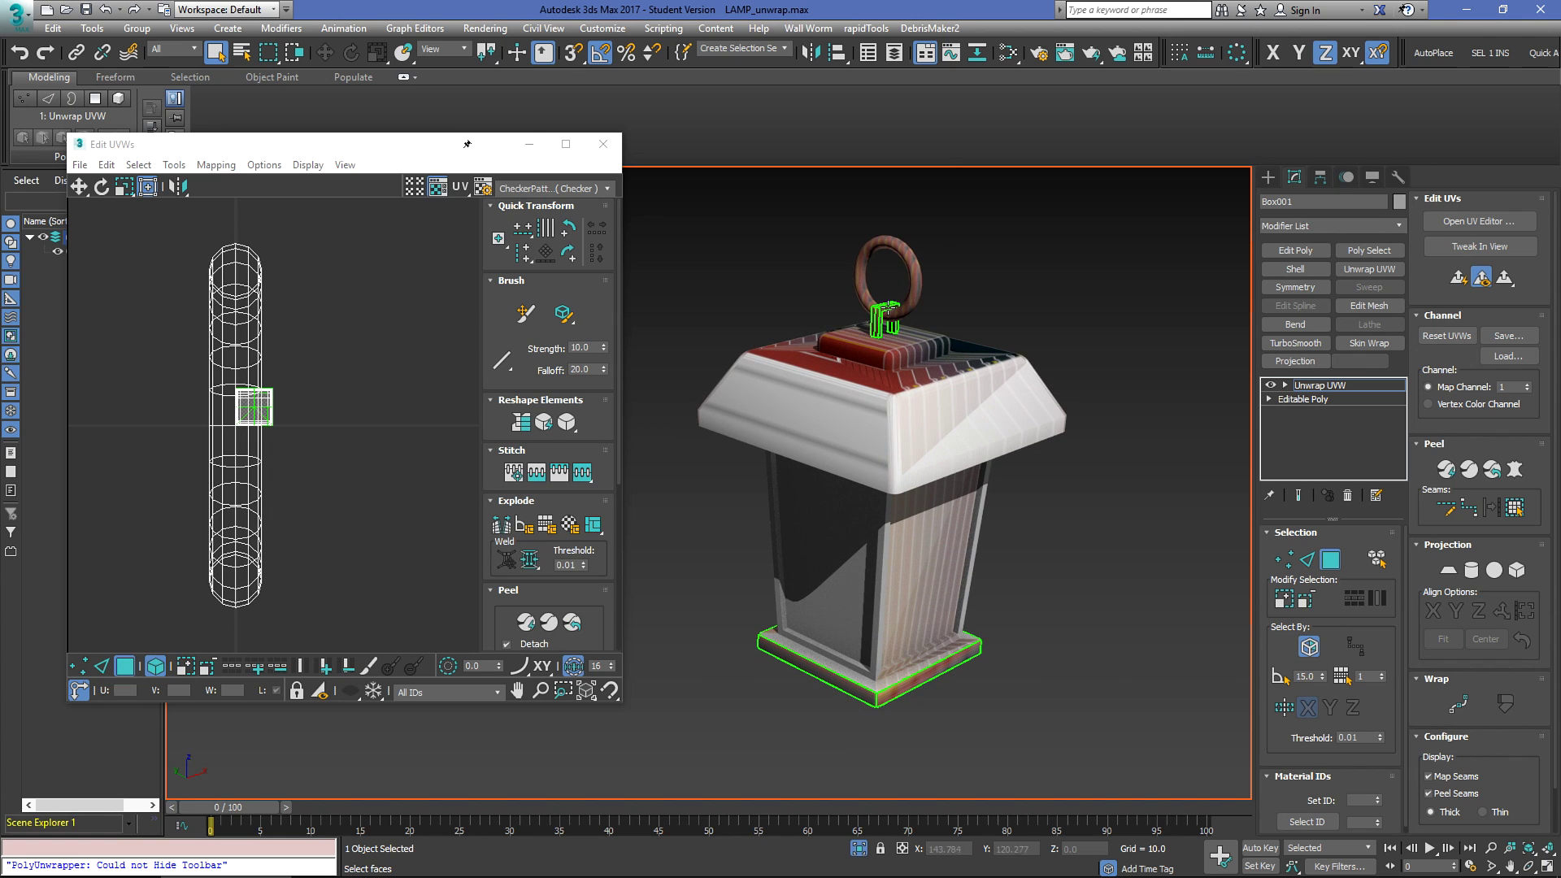
scroll(886, 310, up, 4)
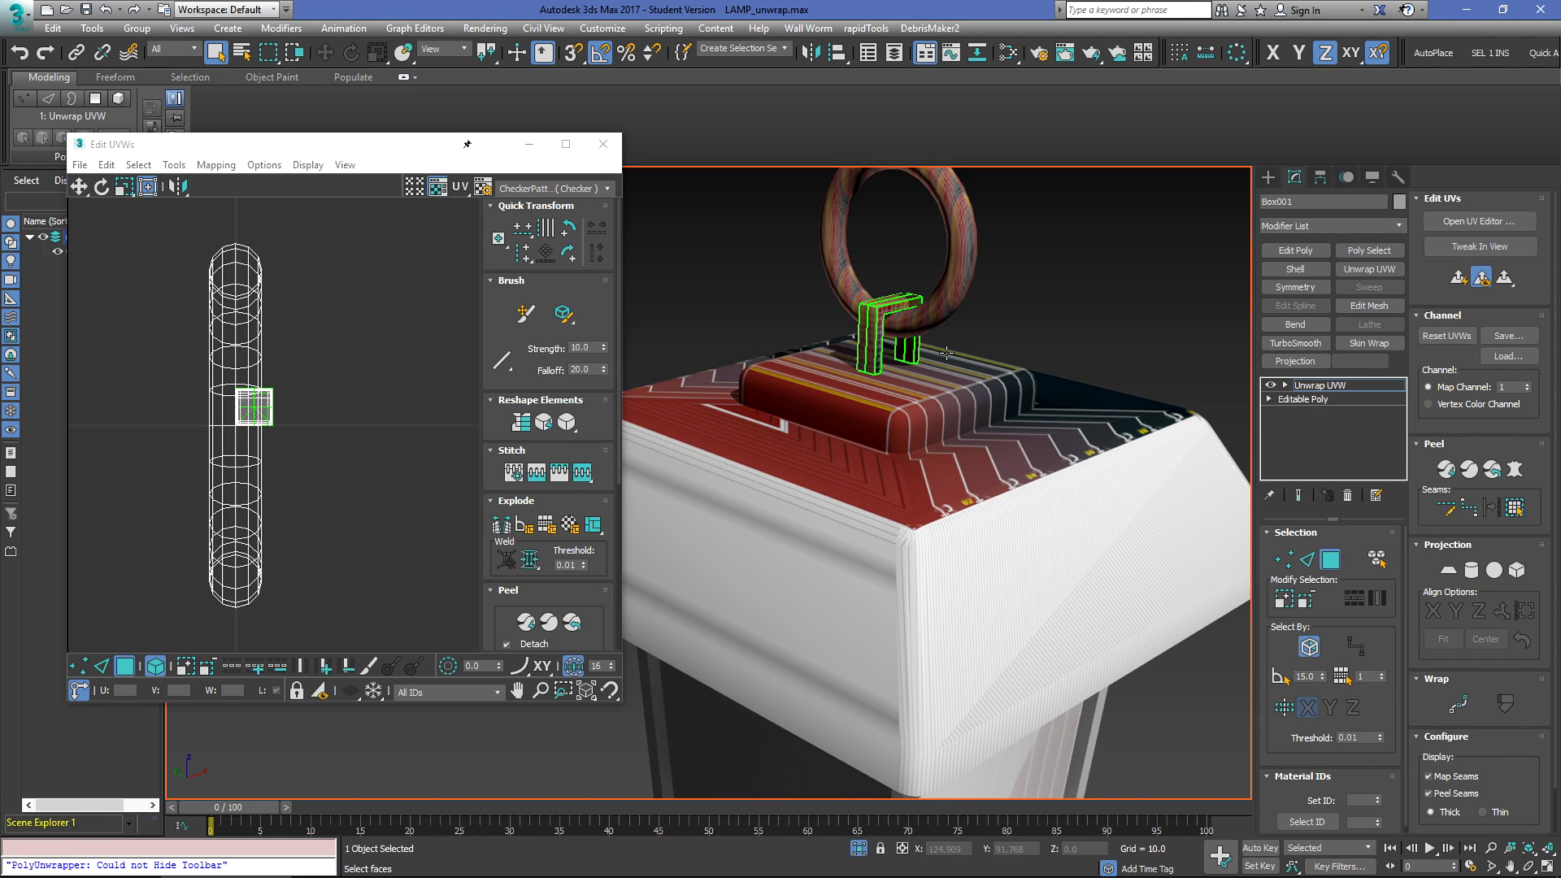
scroll(940, 349, down, 10)
scroll(962, 417, up, 6)
middle_drag(929, 425, 942, 467)
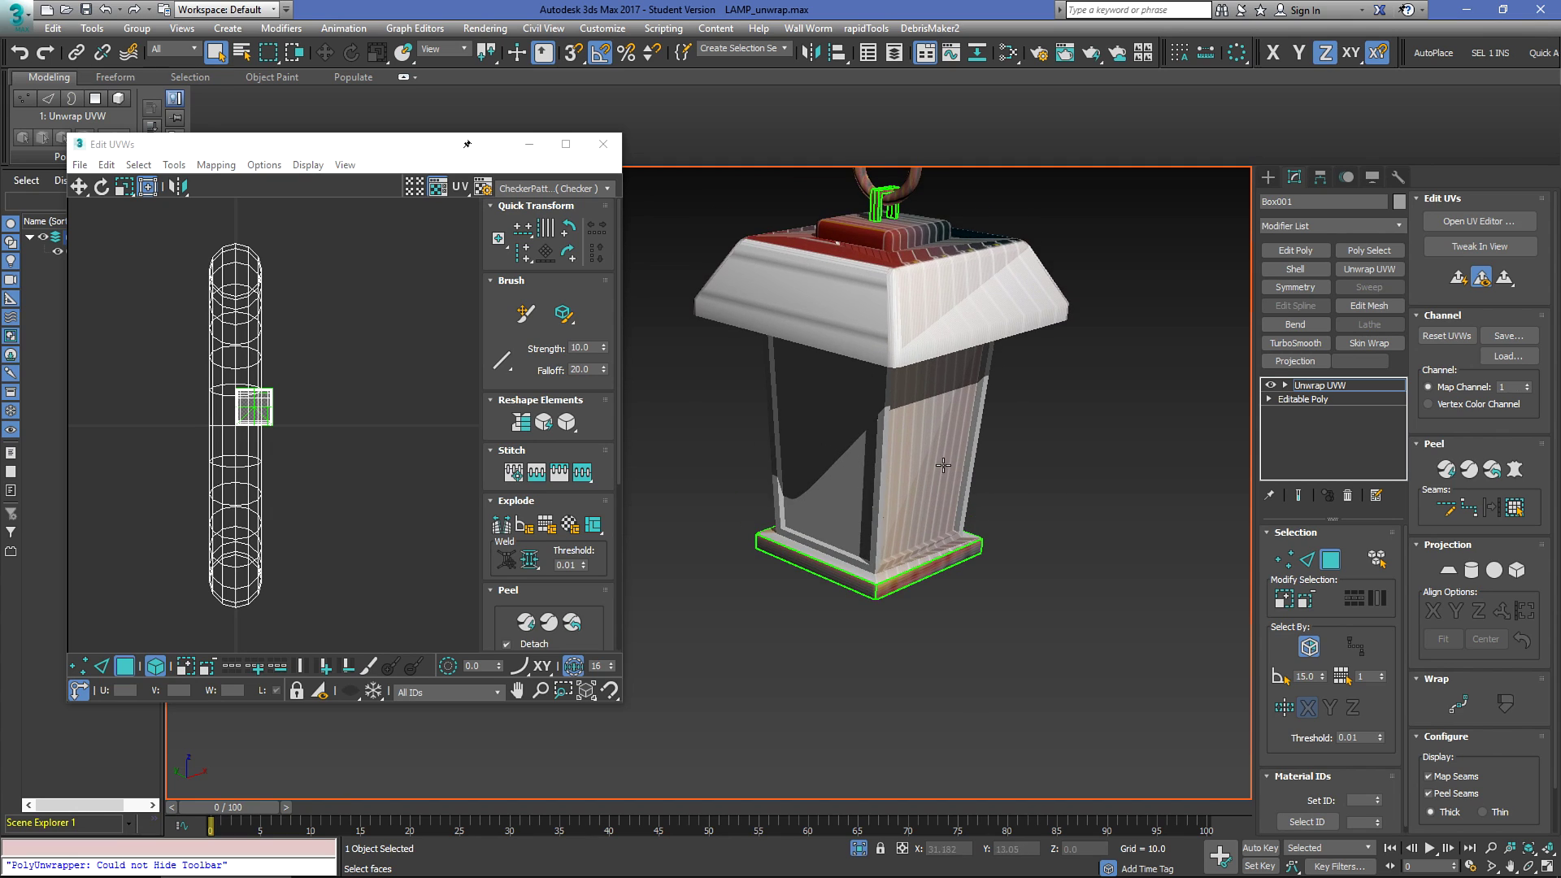
alt+middle_drag(909, 562, 875, 575)
middle_drag(886, 512, 910, 577)
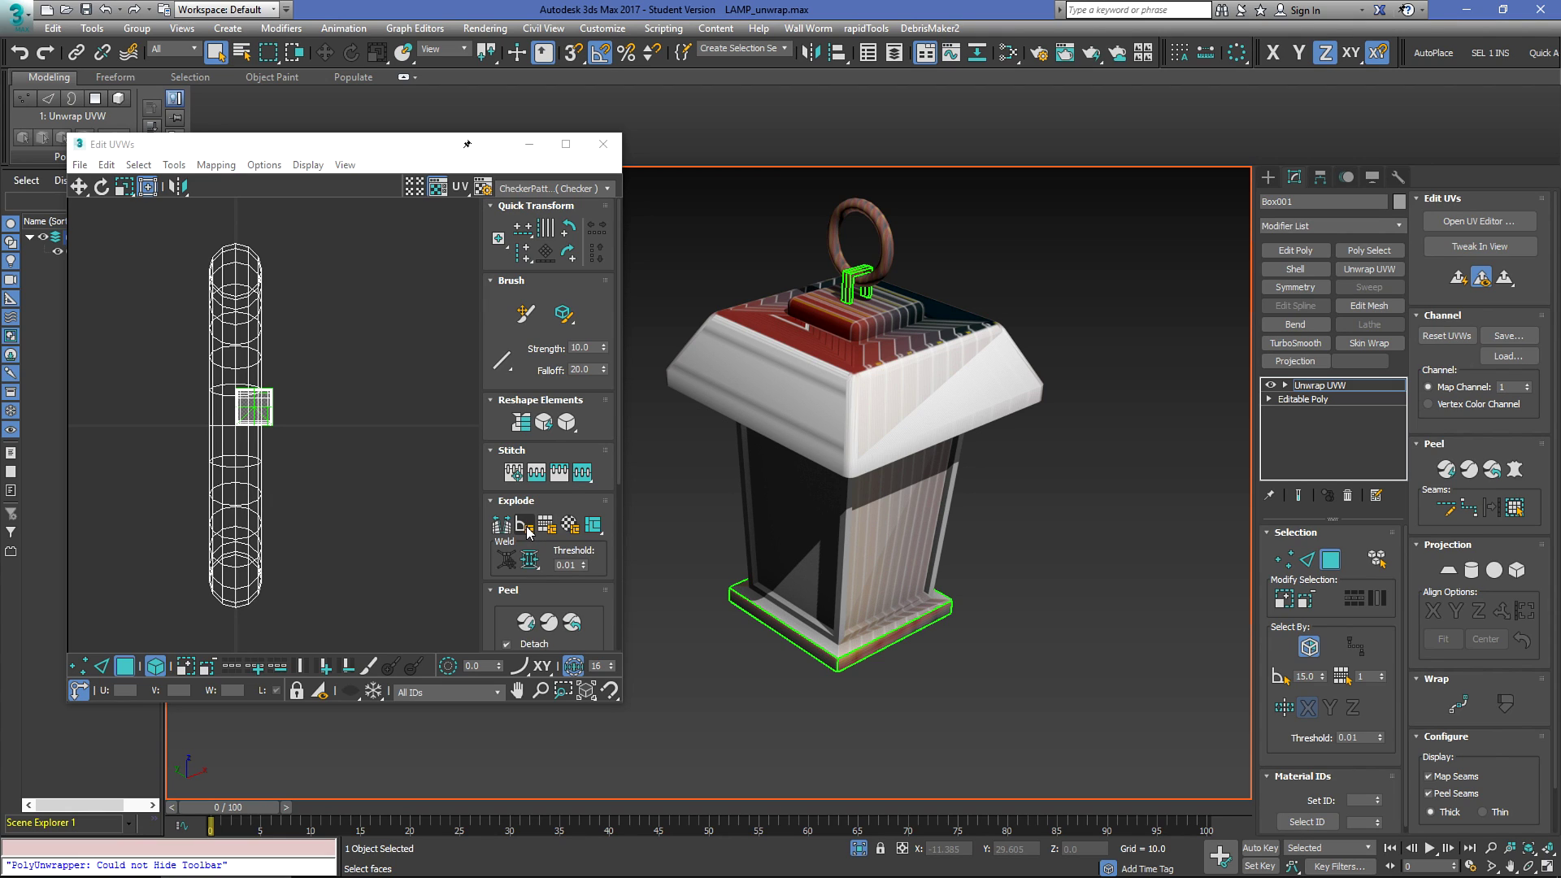
click(527, 530)
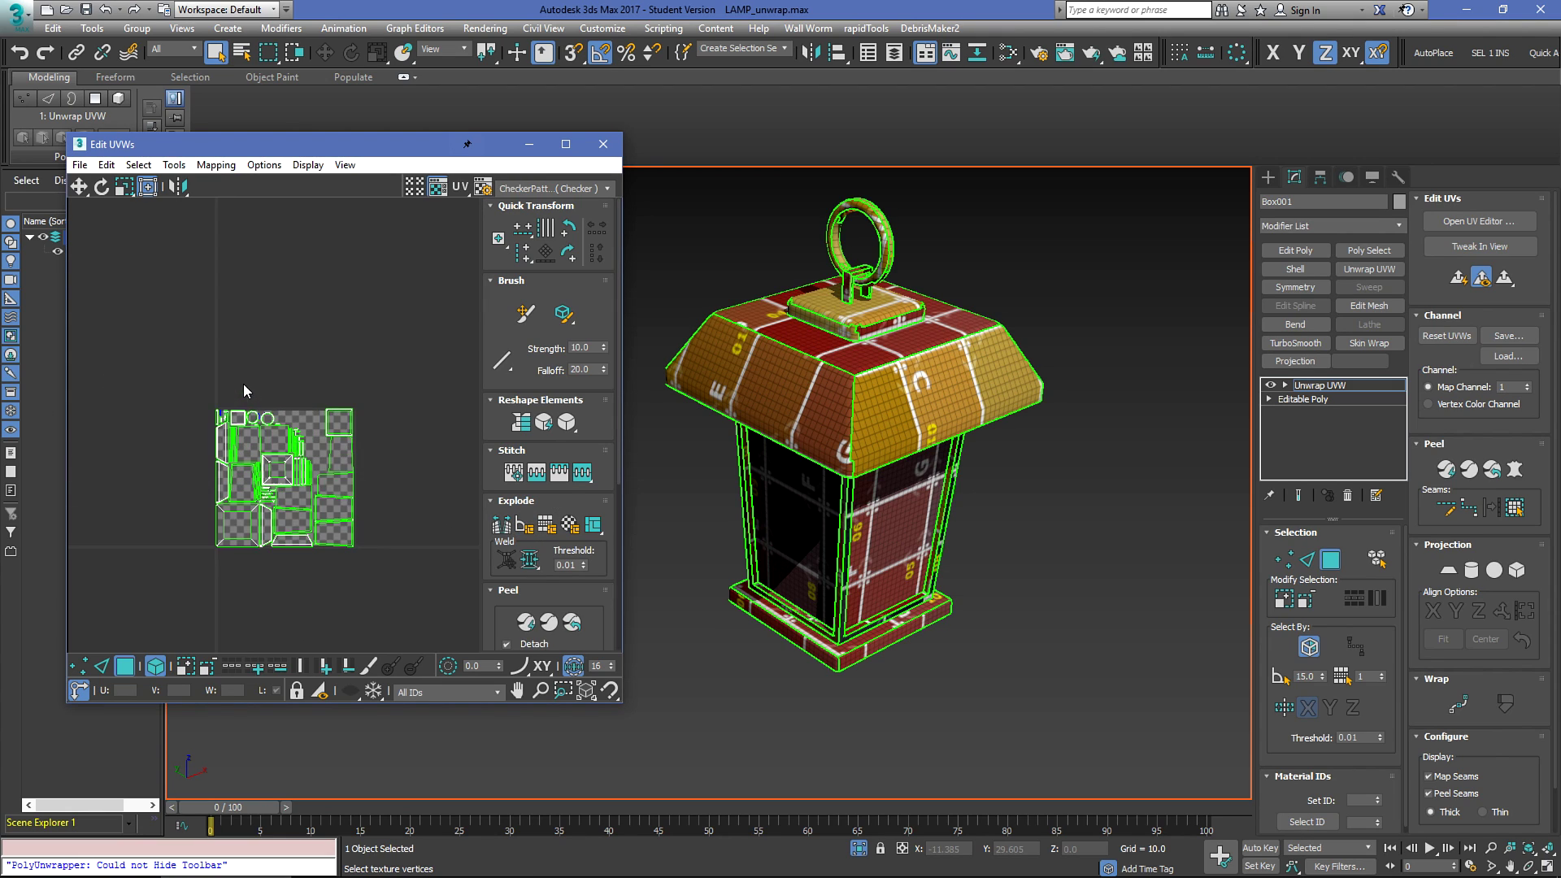
Step: Examine the flattened UV layout and the checker texture on the lamp's roof and side panels
middle_drag(346, 467, 339, 413)
drag(394, 314, 73, 537)
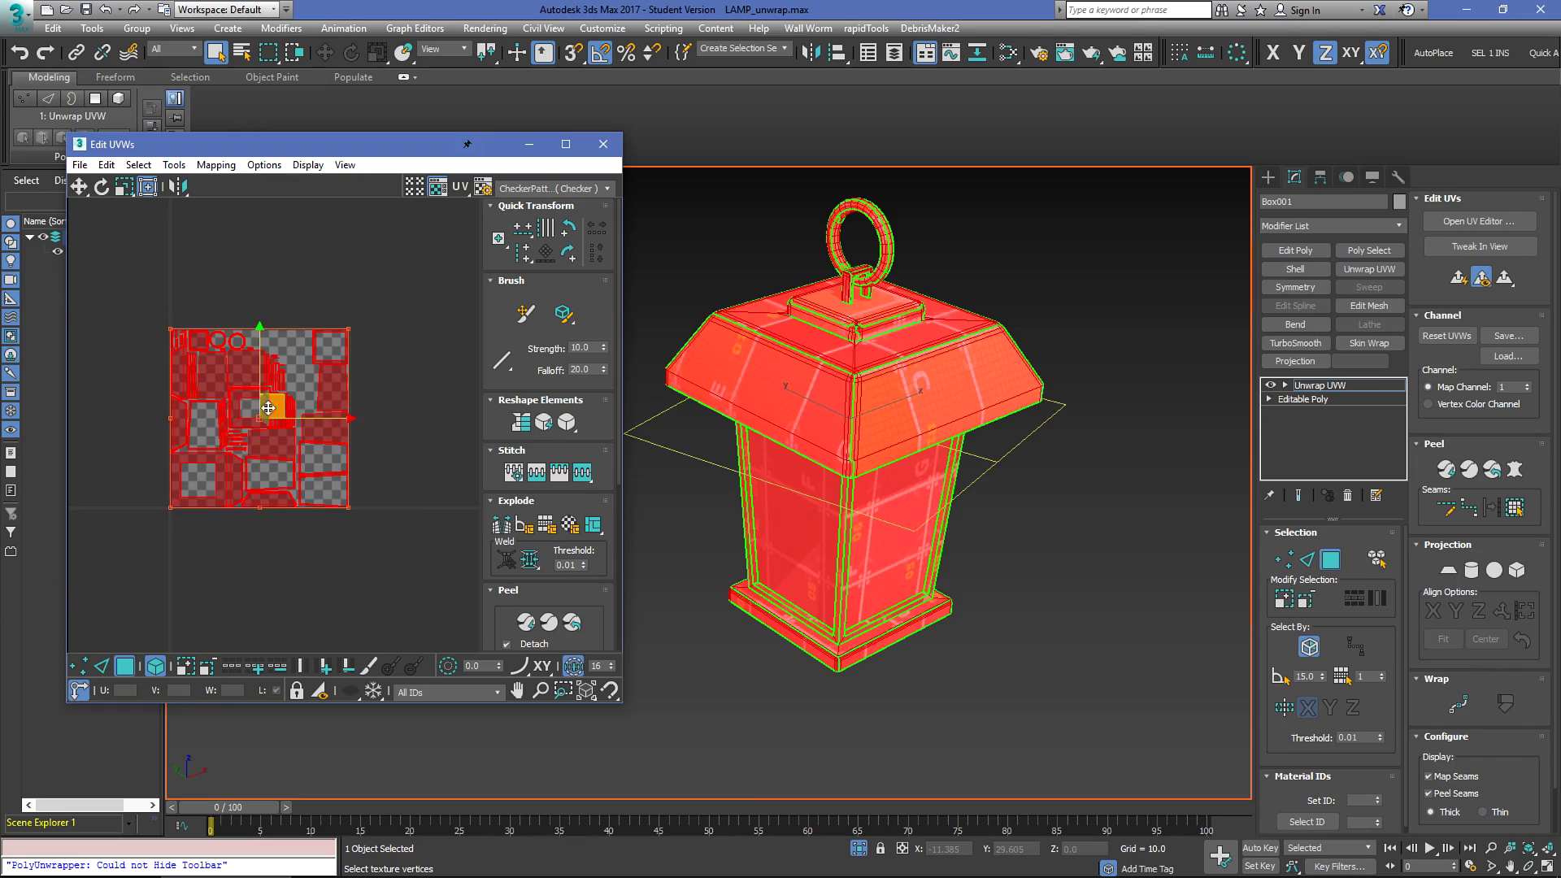
click(1022, 336)
scroll(854, 368, up, 5)
mouse_move(854, 367)
alt+middle_down()
mouse_move(912, 407)
mouse_move(862, 362)
alt+middle_up()
scroll(911, 390, down, 4)
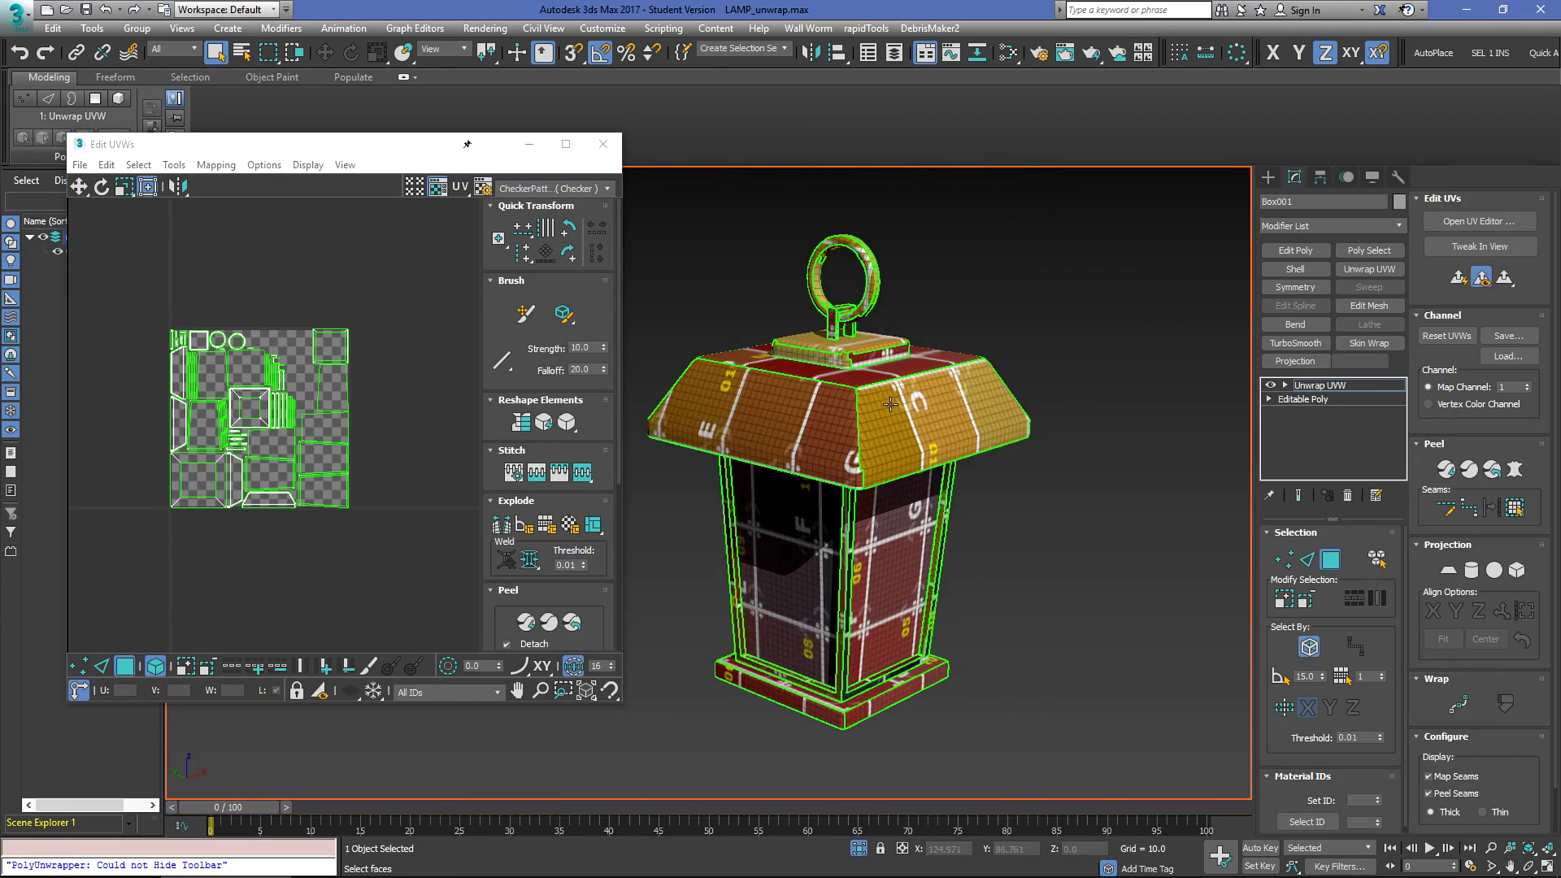
alt+middle_drag(1016, 444, 891, 412)
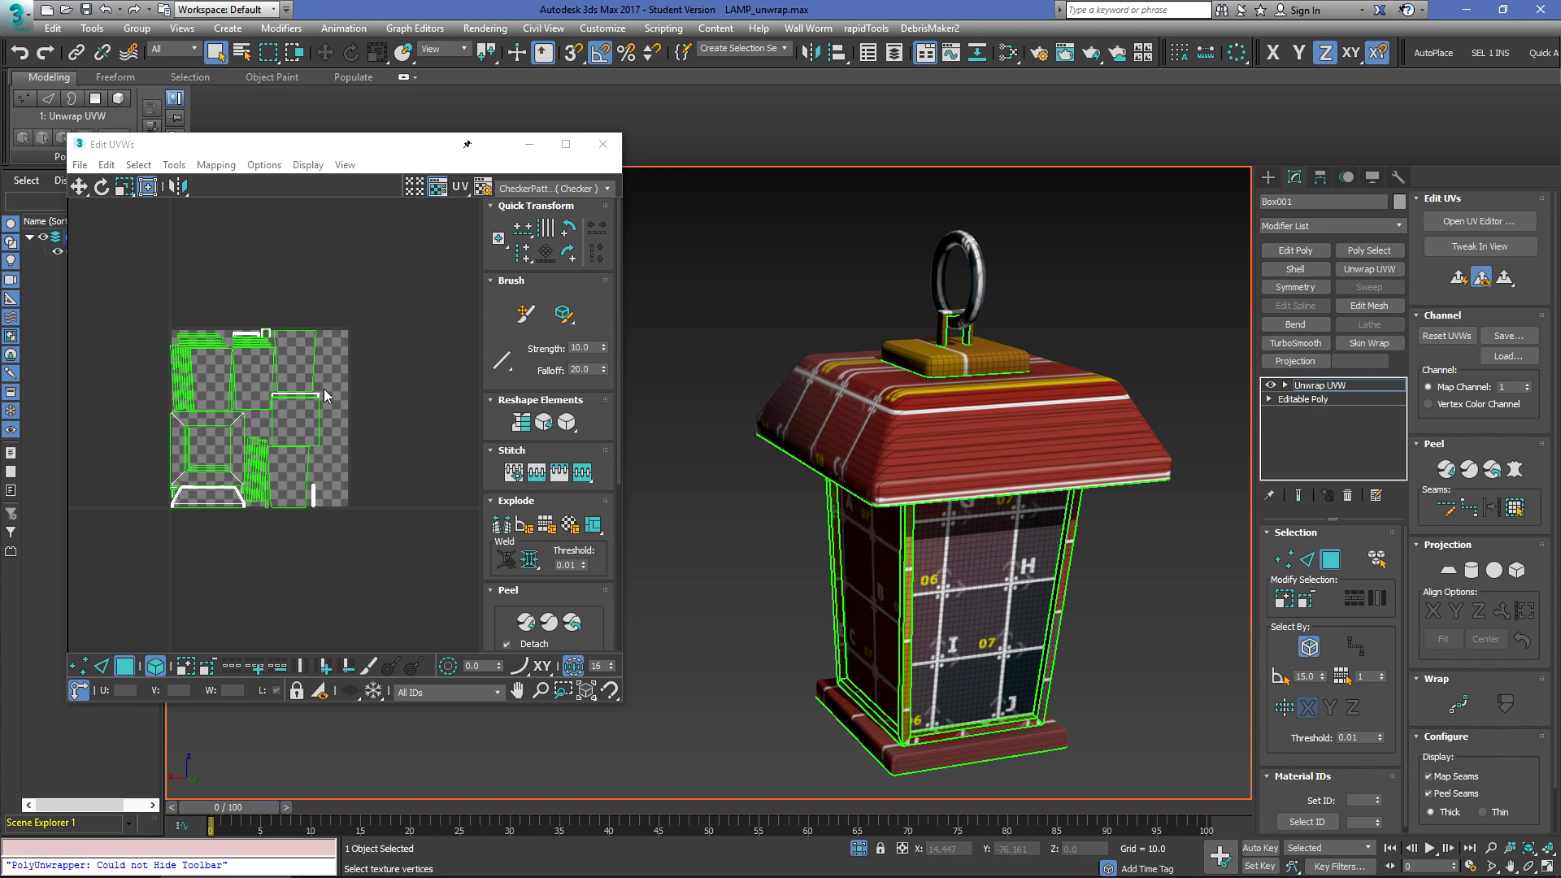
Step: Reset the UVs of the Unwrap UVW modifier to discard the flattened mapping
alt+middle_drag(880, 387, 899, 423)
click(1447, 344)
click(835, 516)
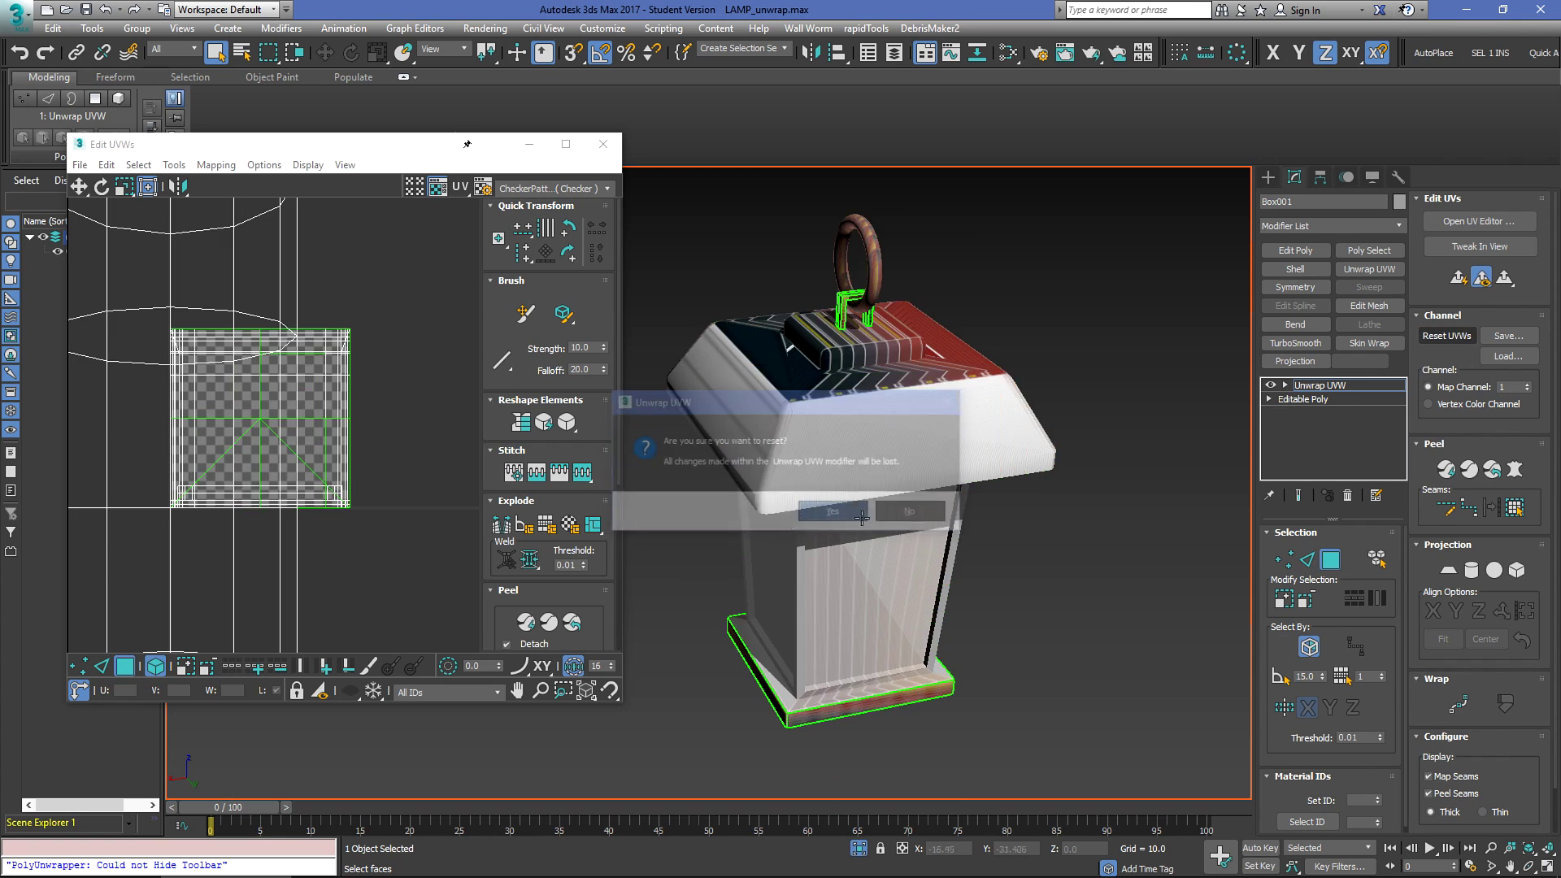
Step: Move the lamp's whole UV layout horizontally off the UV tile and clear the selection
click(266, 497)
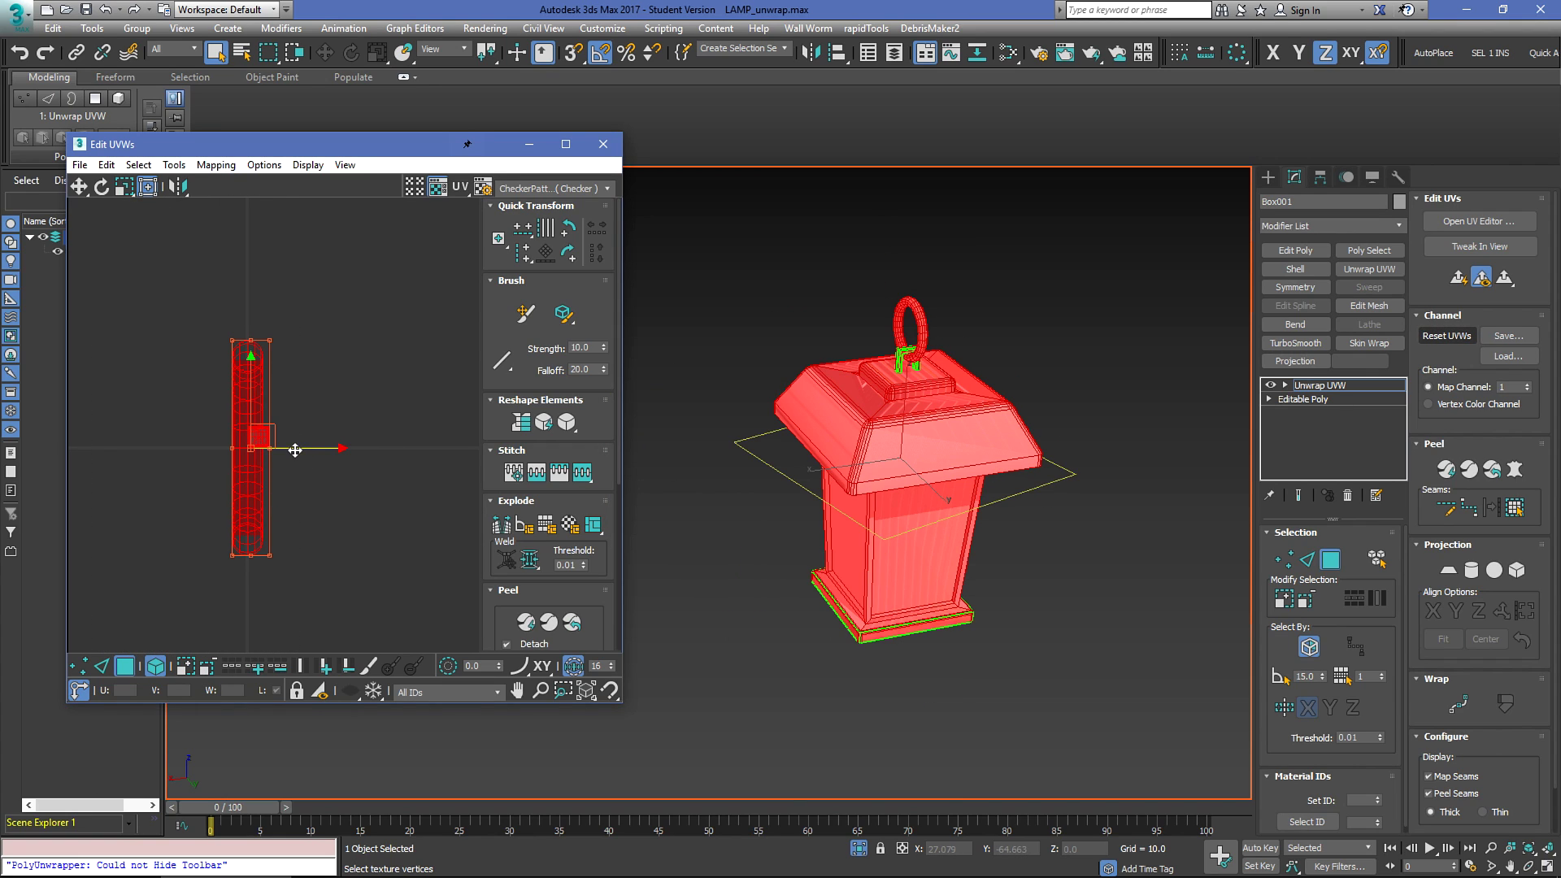
drag(295, 449, 251, 453)
click(349, 378)
scroll(957, 462, up, 2)
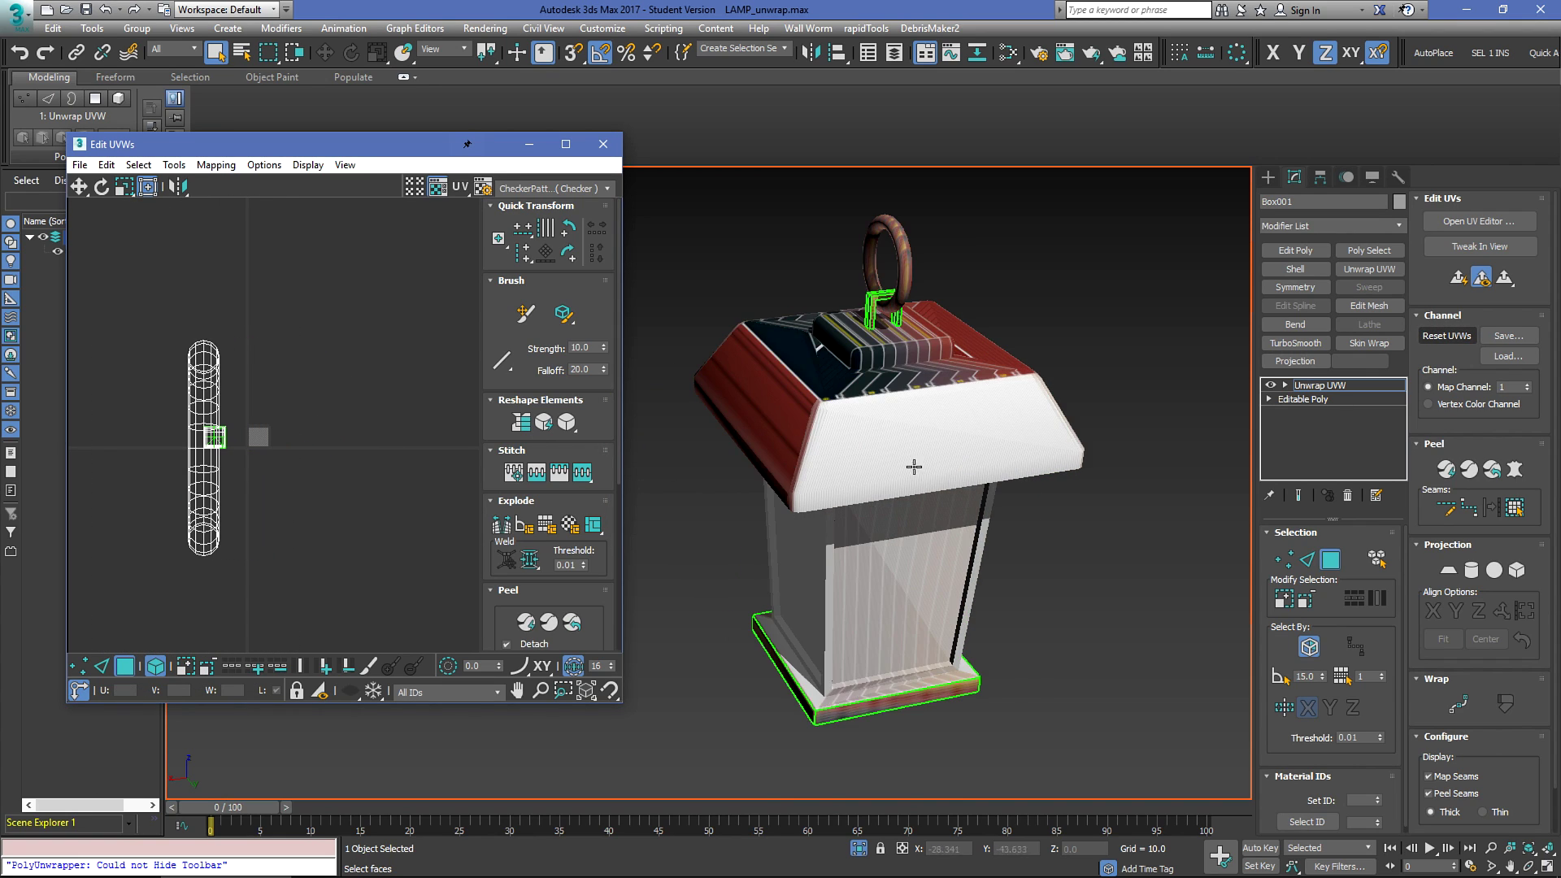
alt+middle_drag(900, 466, 996, 431)
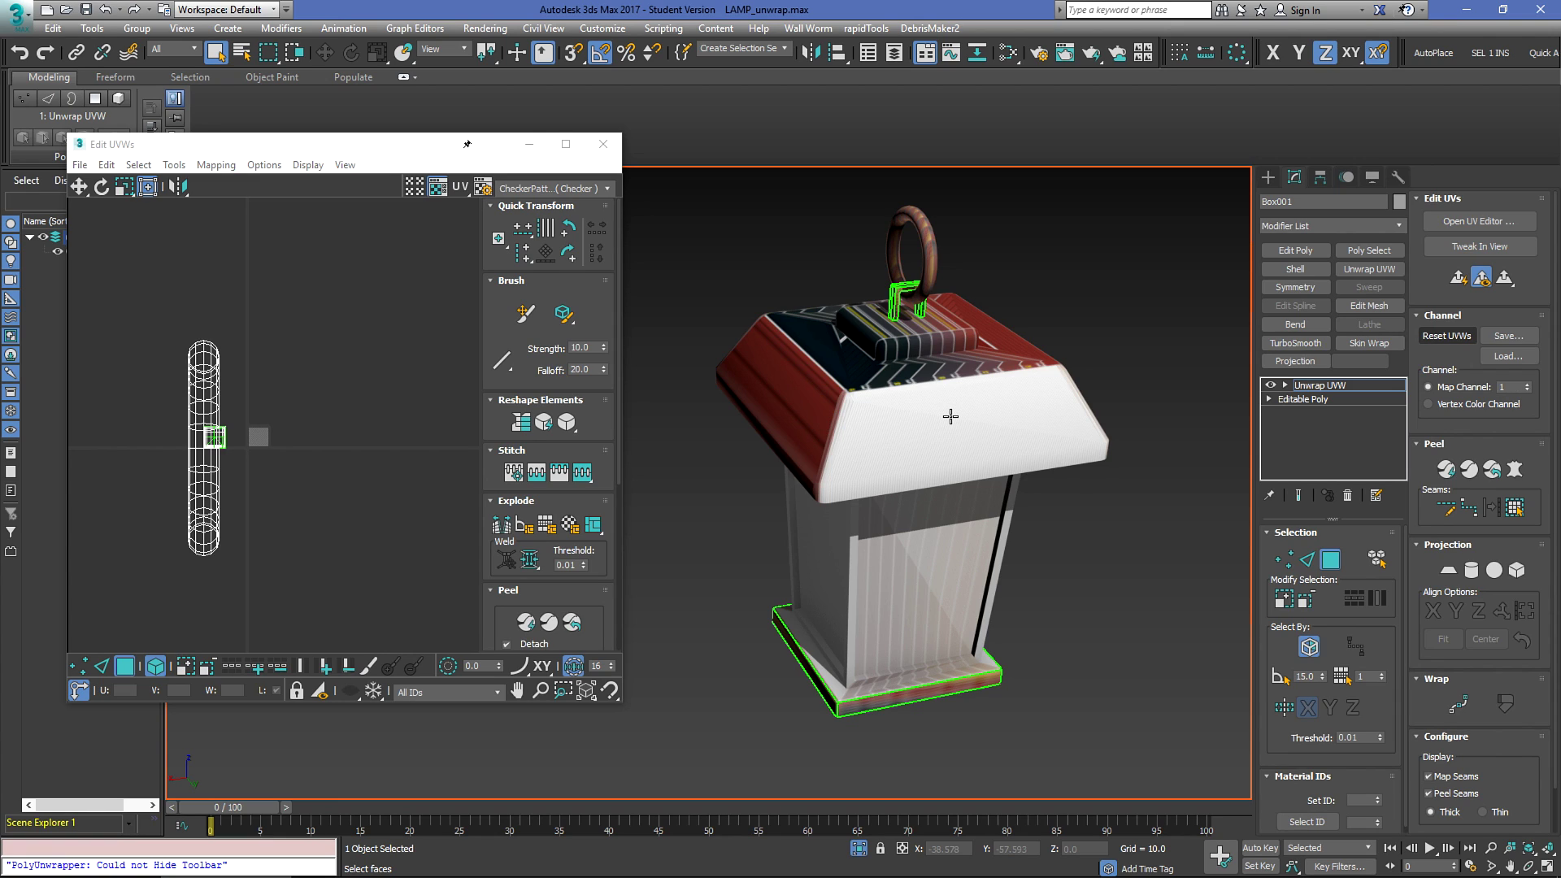
Step: Show edged faces on the lamp and start Peel Mode for its UVs
alt+middle_drag(950, 416, 938, 565)
key(F4)
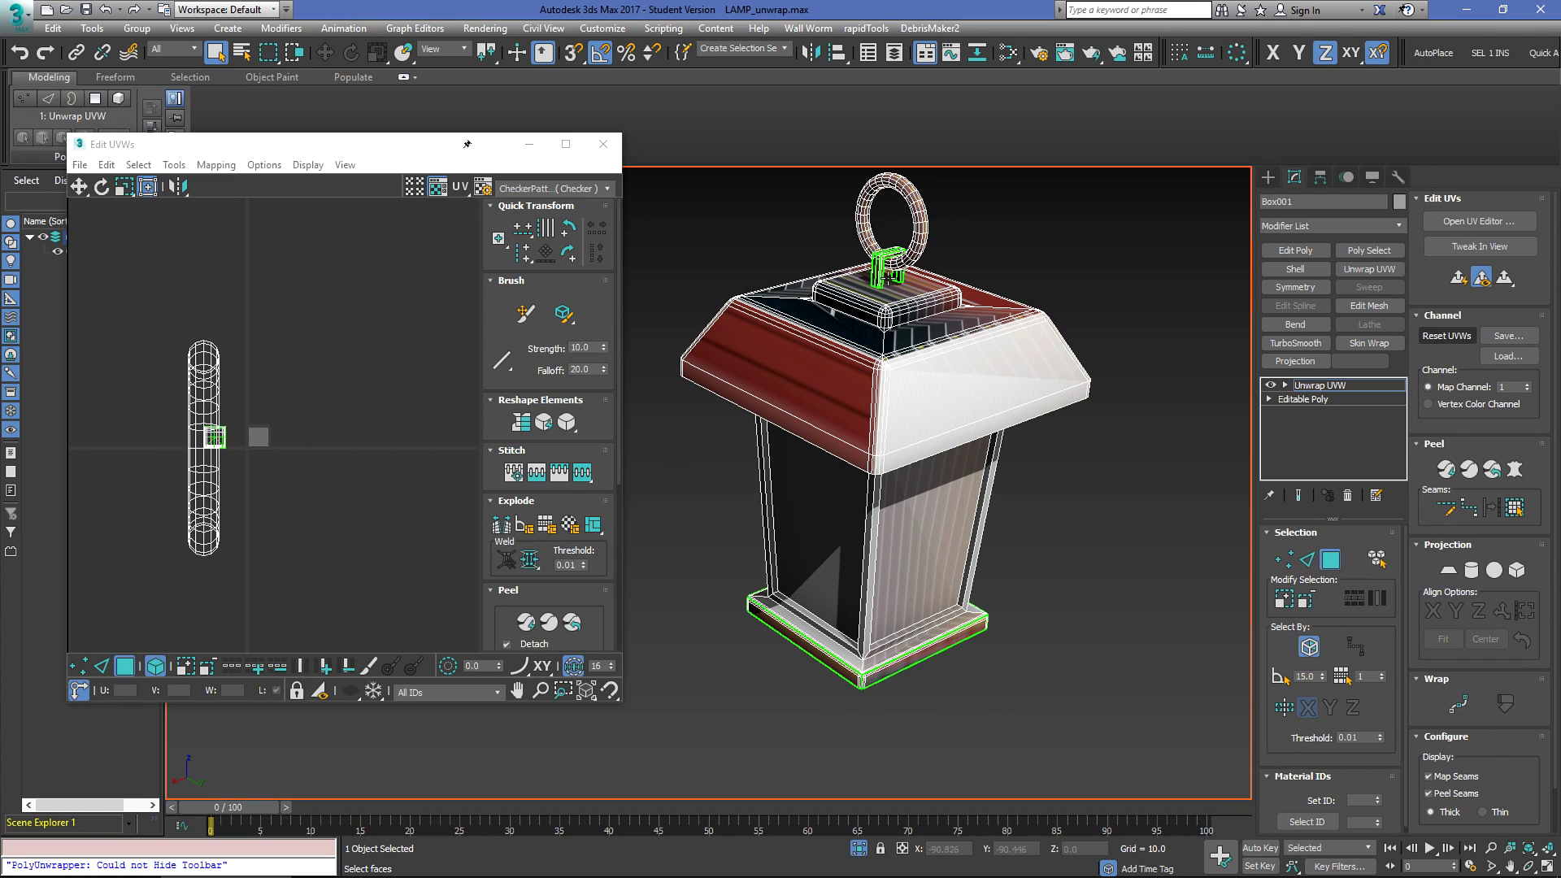
click(599, 612)
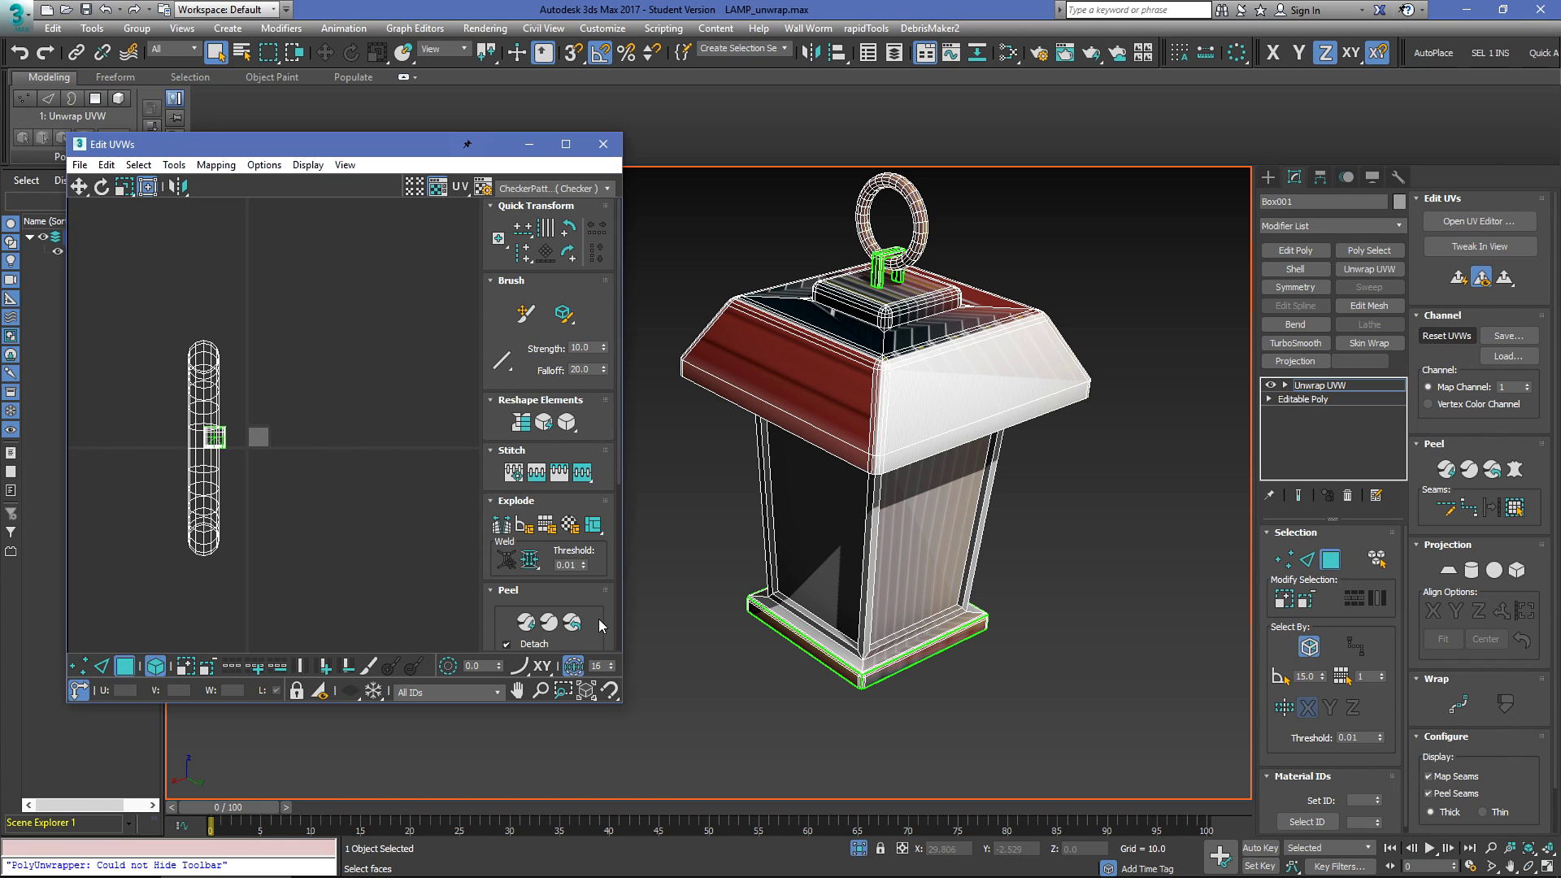
scroll(582, 590, down, 4)
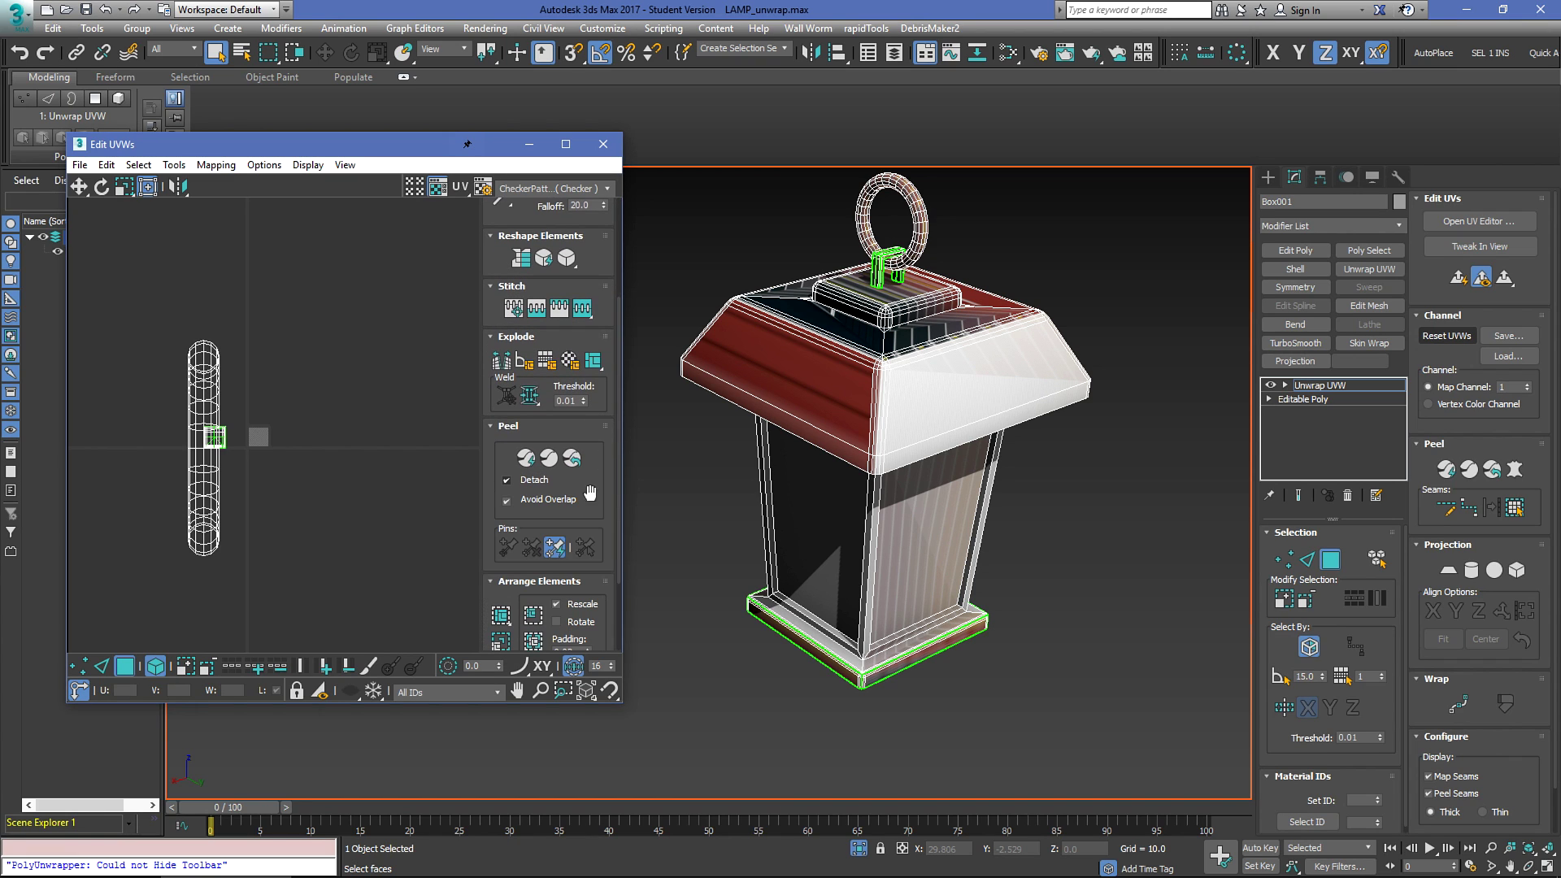
click(550, 460)
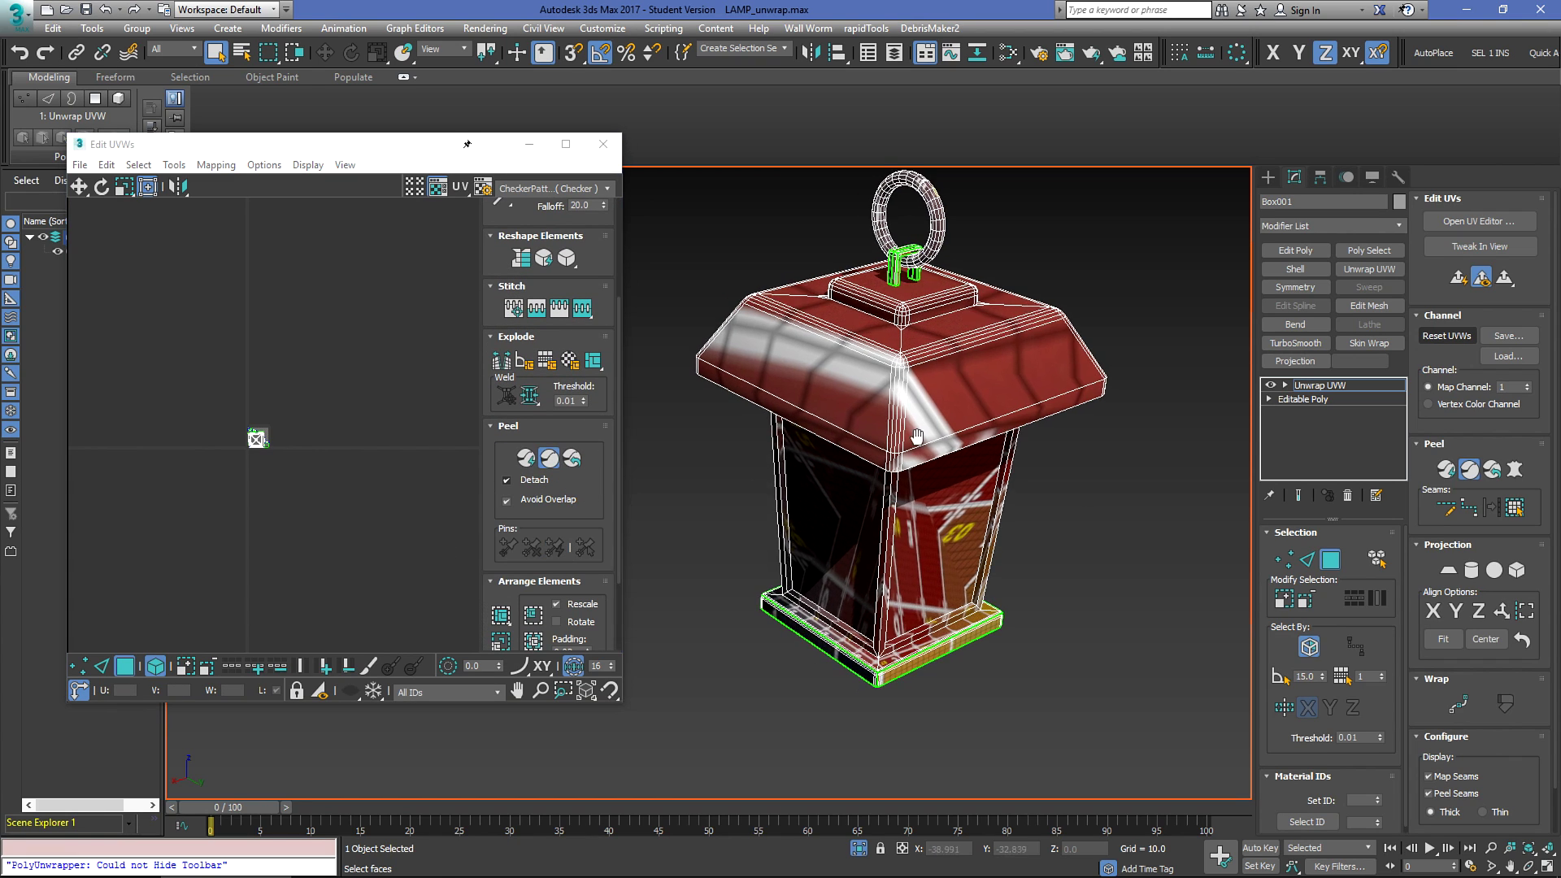
Step: Quick Peel the lamp's UVs into an unfolded layout
alt+middle_drag(917, 442, 943, 488)
scroll(206, 439, up, 8)
middle_drag(395, 439, 118, 443)
scroll(161, 380, up, 4)
middle_drag(156, 366, 166, 331)
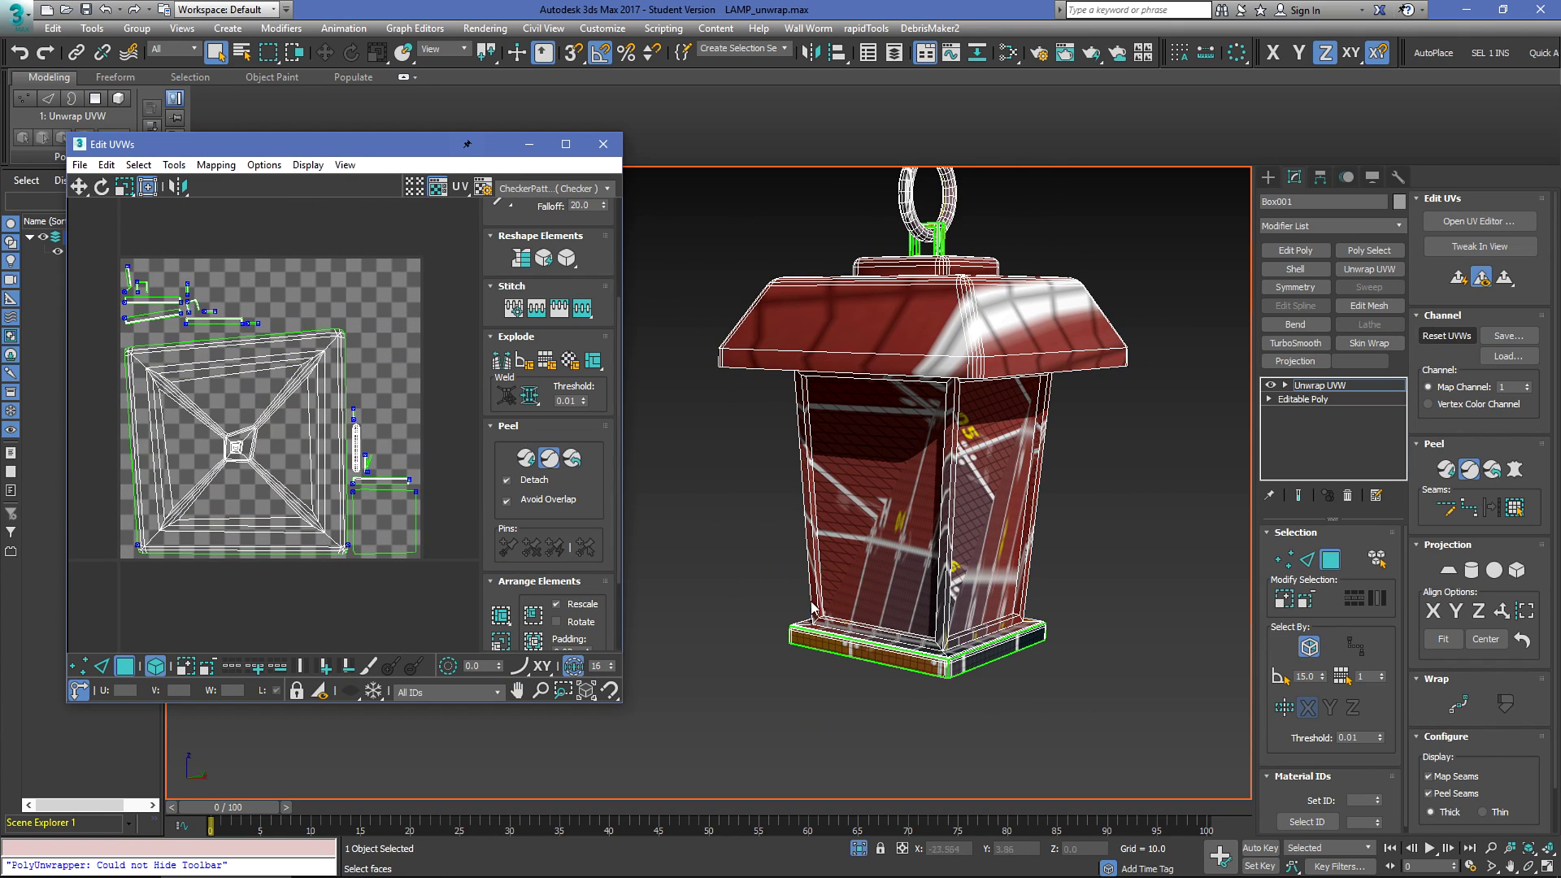
alt+middle_drag(872, 598, 844, 569)
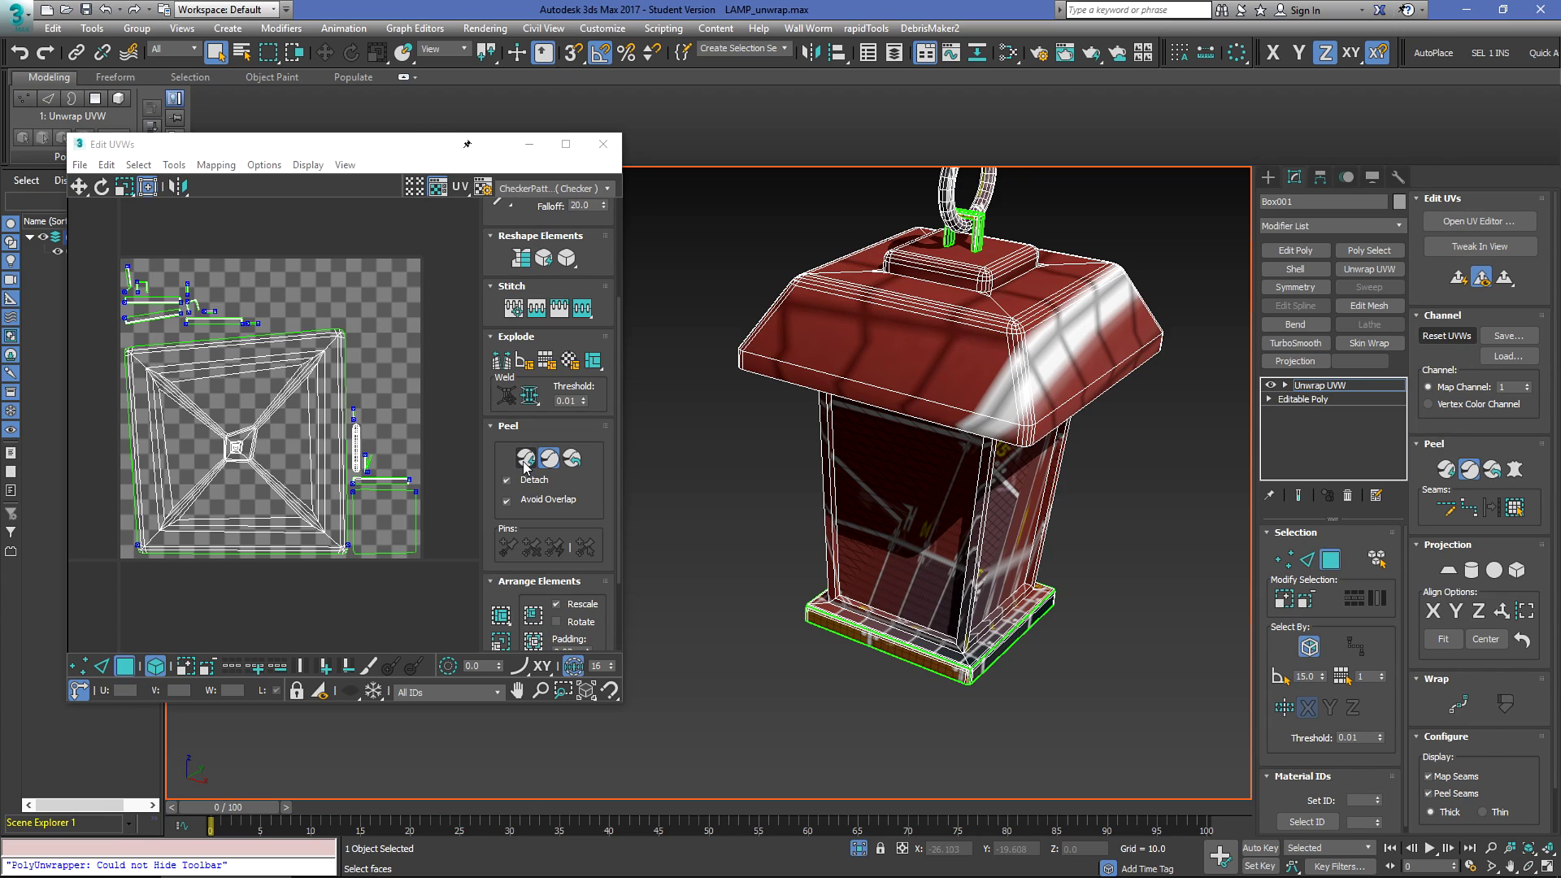
click(525, 458)
Step: Inspect the peeled texture on the lamp's top plate, ring and ring bracket for distortion
scroll(1017, 470, down, 2)
alt+middle_drag(1016, 470, 886, 488)
middle_drag(967, 383, 838, 310)
scroll(838, 310, up, 3)
scroll(840, 309, up, 6)
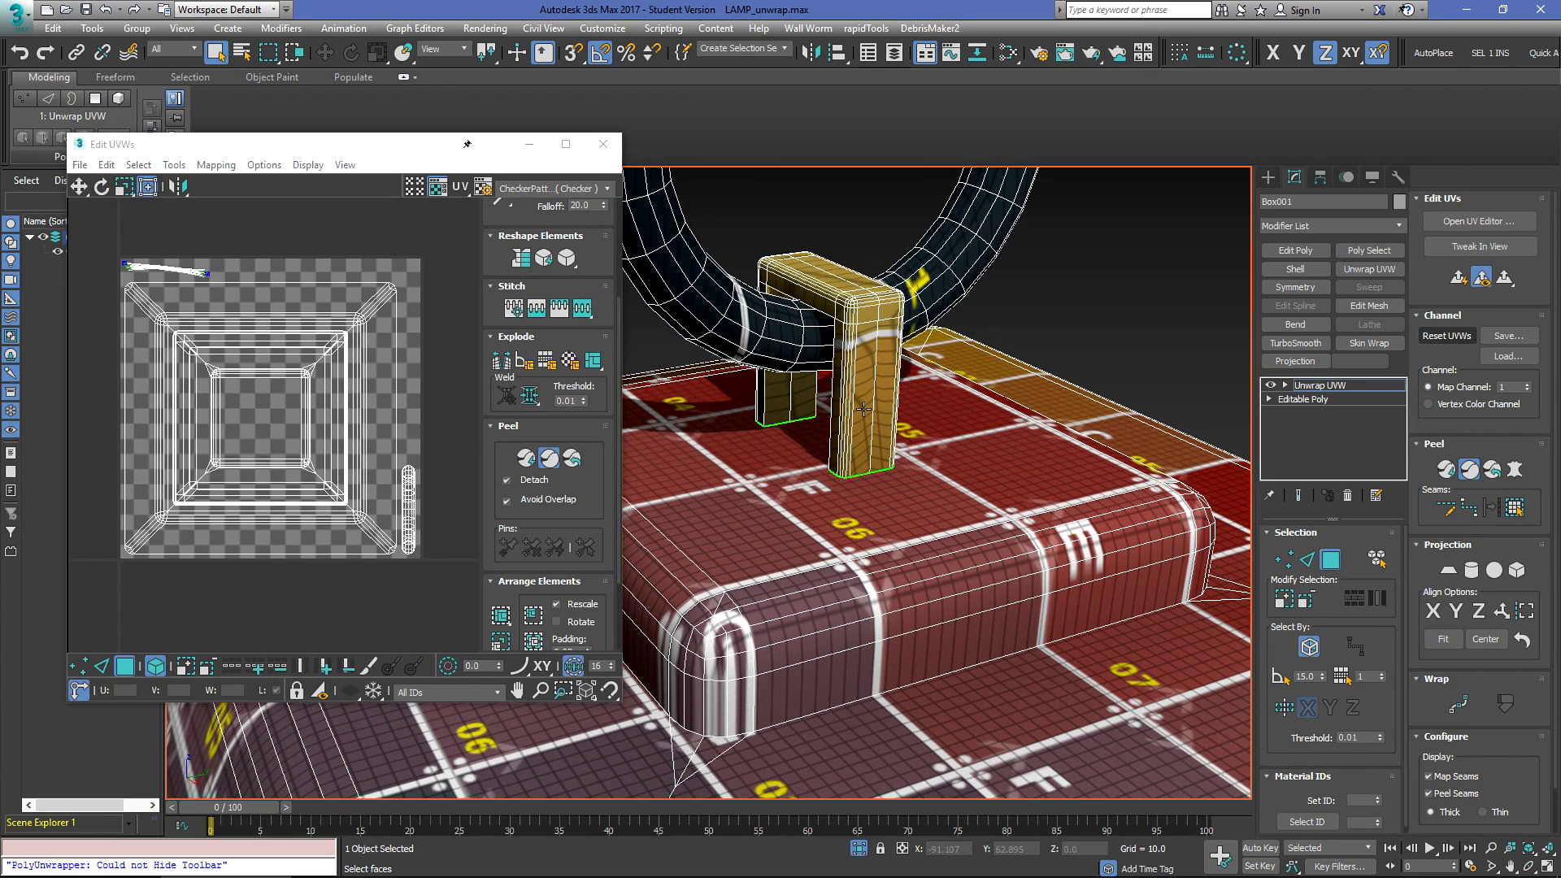
key(z)
scroll(870, 416, up, 8)
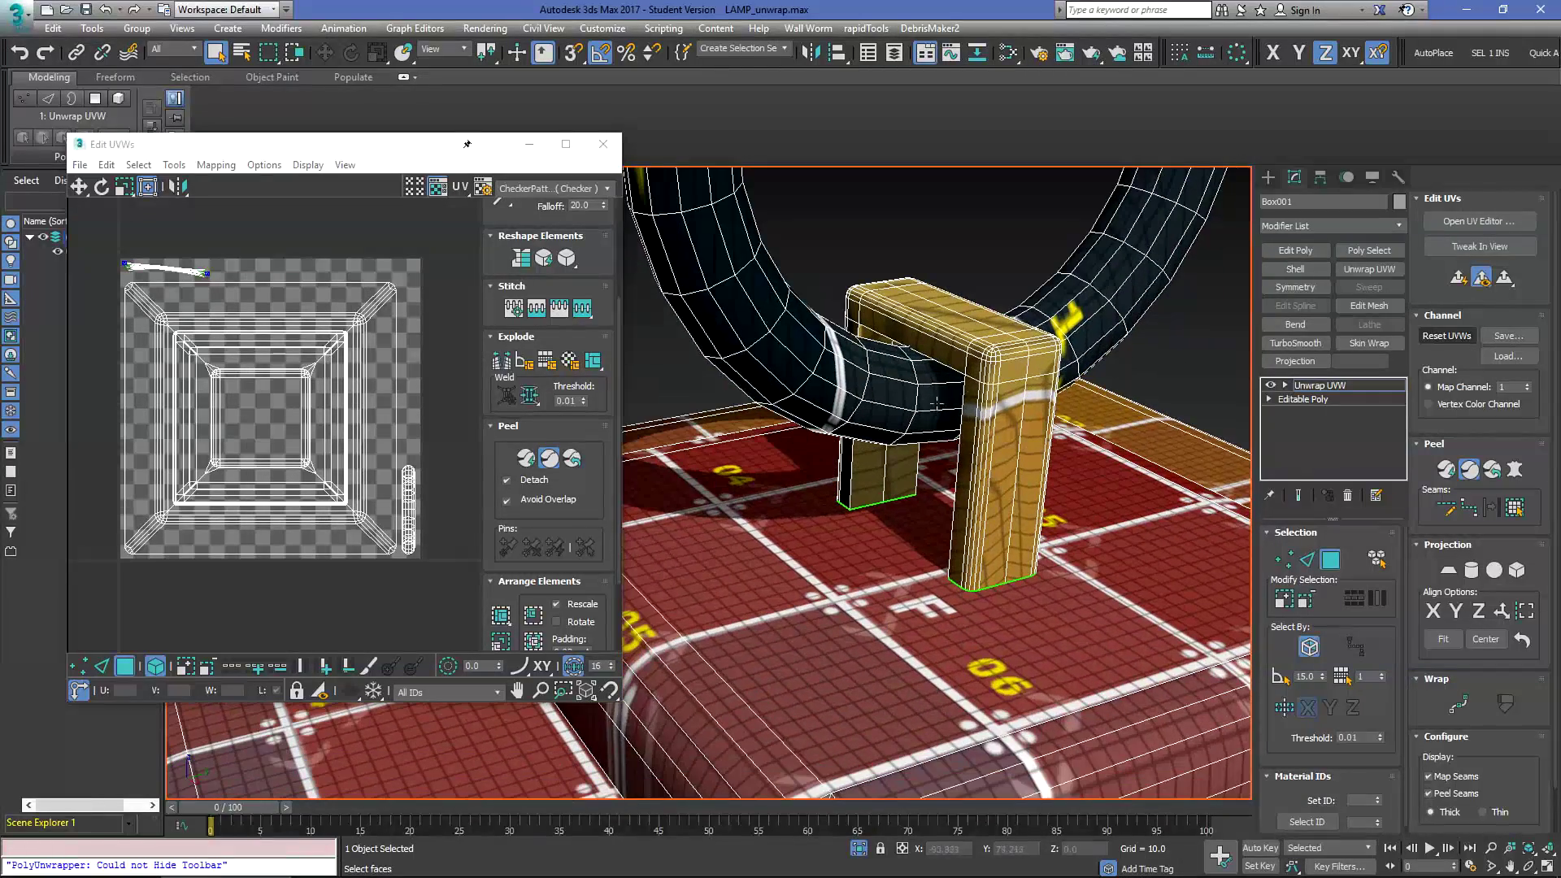
Step: Switch to edge selection and cut a peel seam along the edge loop running down one corner of the lamp
key(2)
scroll(876, 435, down, 6)
middle_drag(890, 602, 981, 479)
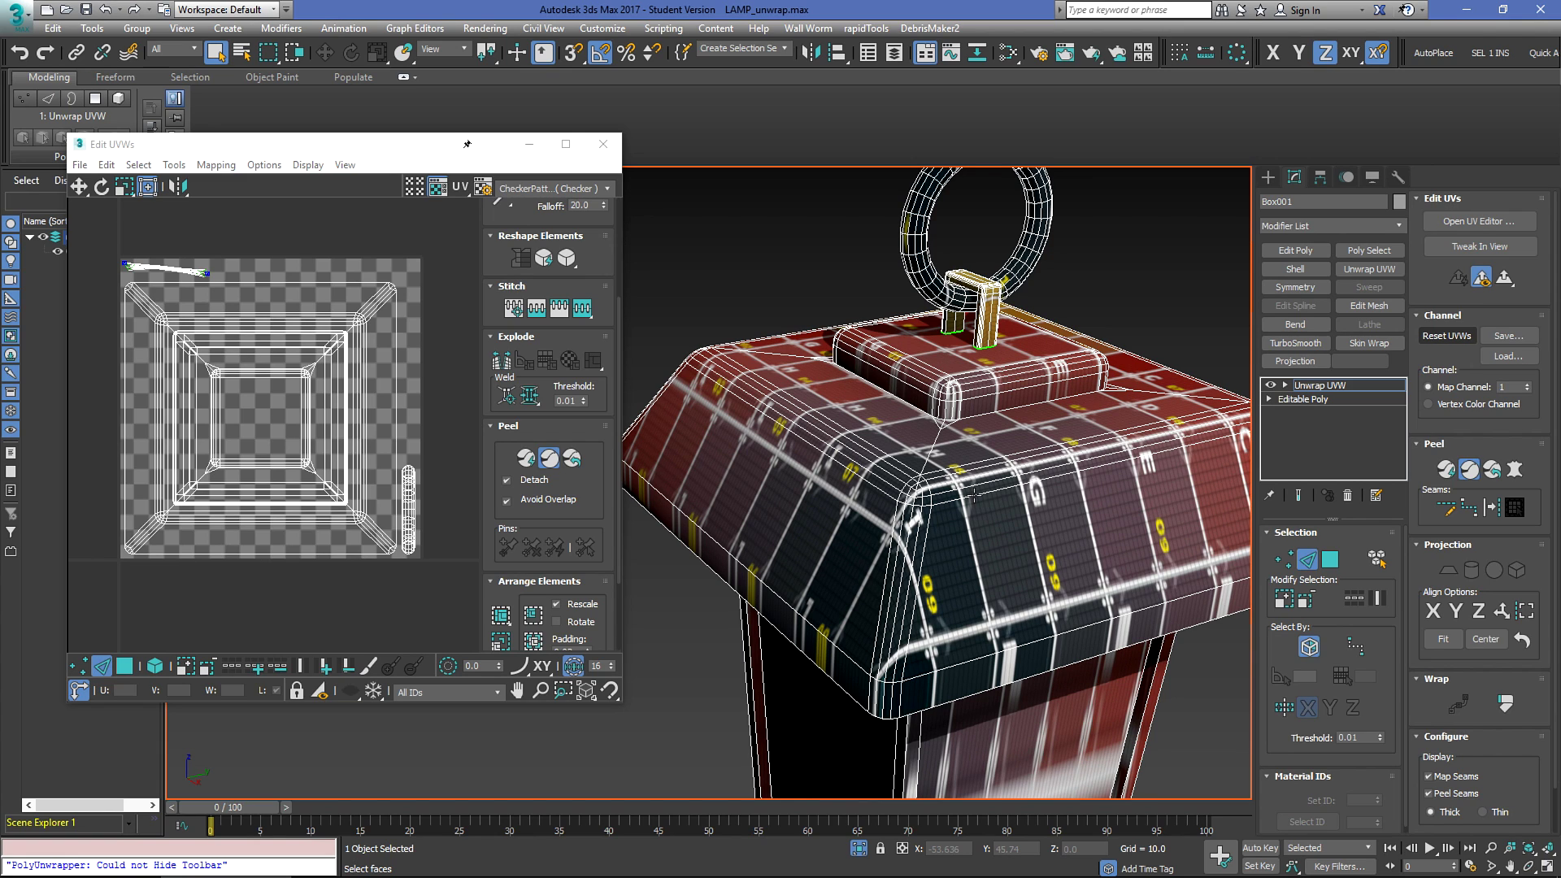
scroll(974, 495, down, 8)
scroll(895, 509, up, 4)
middle_drag(965, 662, 876, 419)
scroll(858, 428, up, 8)
alt+middle_drag(893, 690, 929, 609)
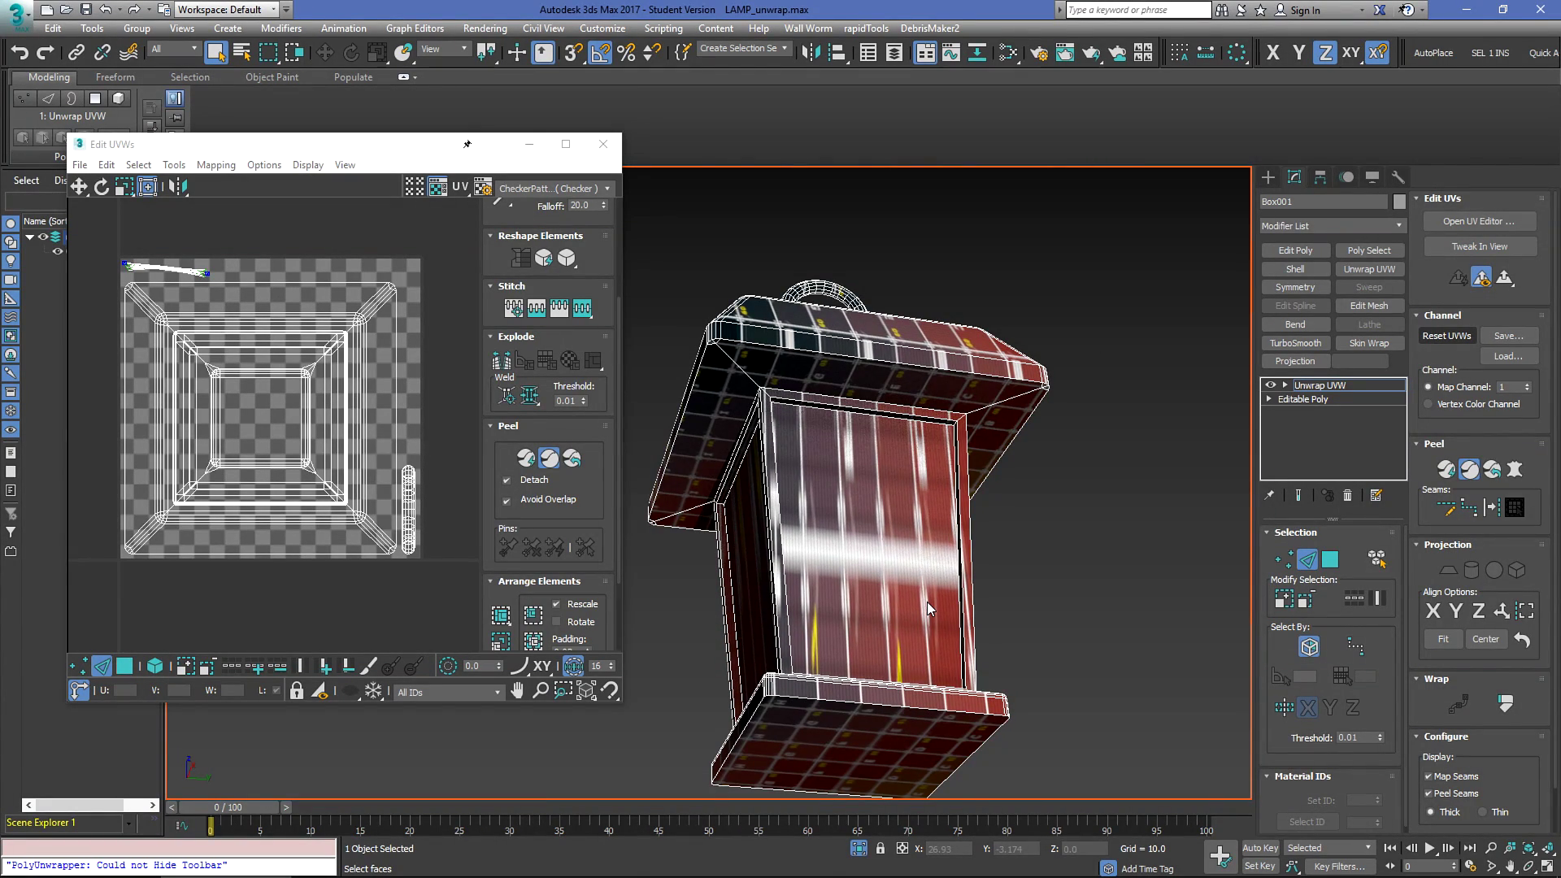
scroll(751, 358, up, 4)
double_click(728, 381)
scroll(764, 355, down, 5)
alt+middle_drag(764, 354, 824, 398)
scroll(827, 482, up, 2)
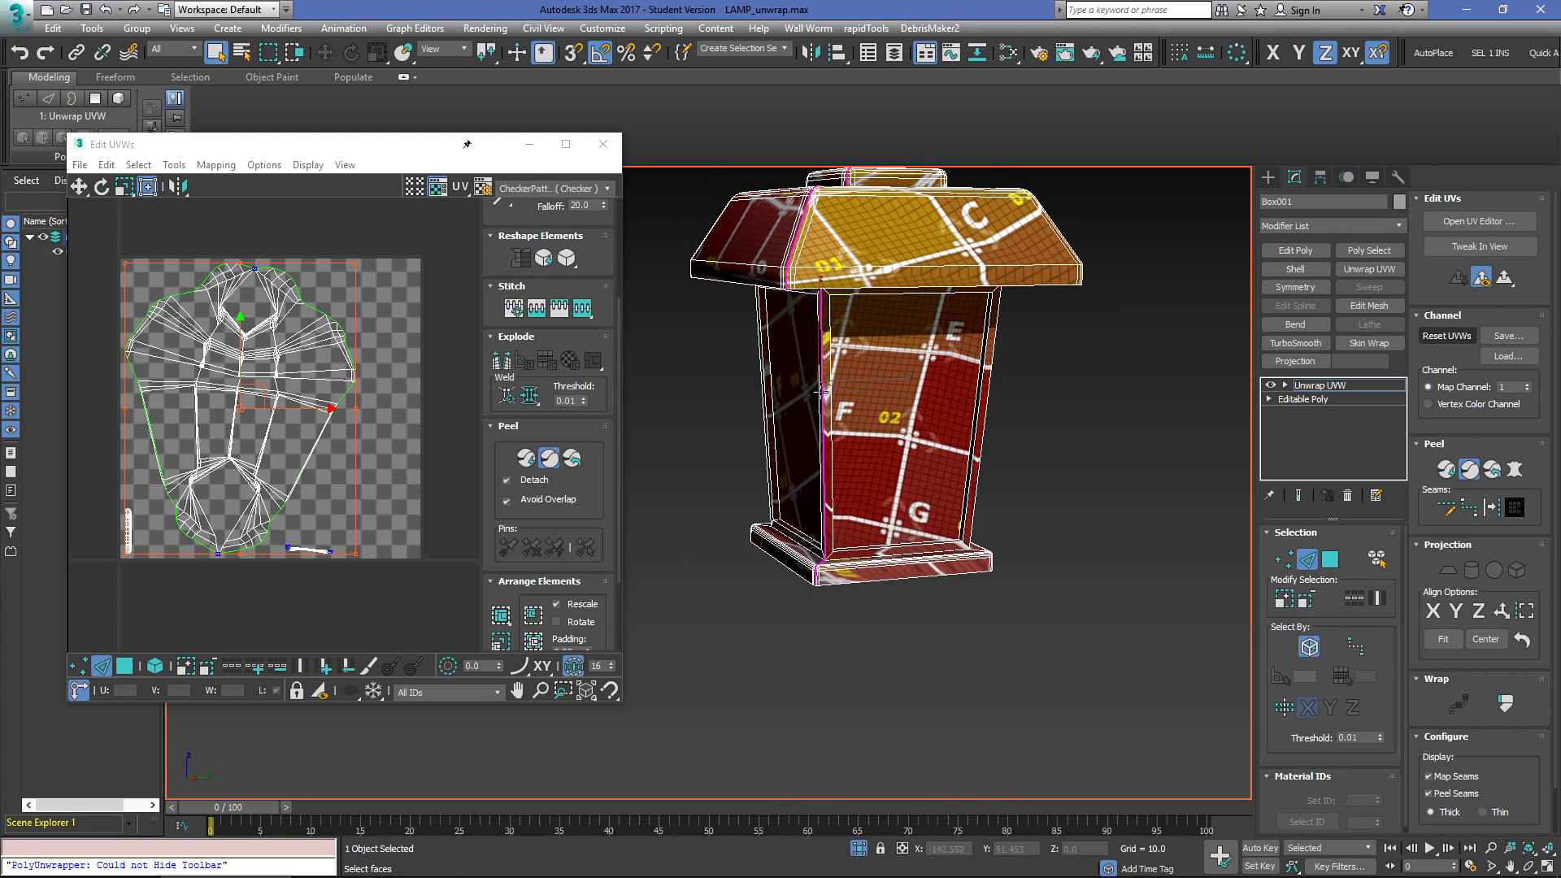
Step: Cut seams down further corners of the lamp and select the base edges at one corner of the raised top plate
alt+middle_drag(805, 599, 752, 589)
middle_drag(883, 530, 882, 650)
scroll(869, 480, up, 4)
click(884, 537)
click(954, 567)
scroll(808, 446, up, 5)
alt+middle_drag(808, 446, 812, 551)
click(1049, 518)
click(904, 554)
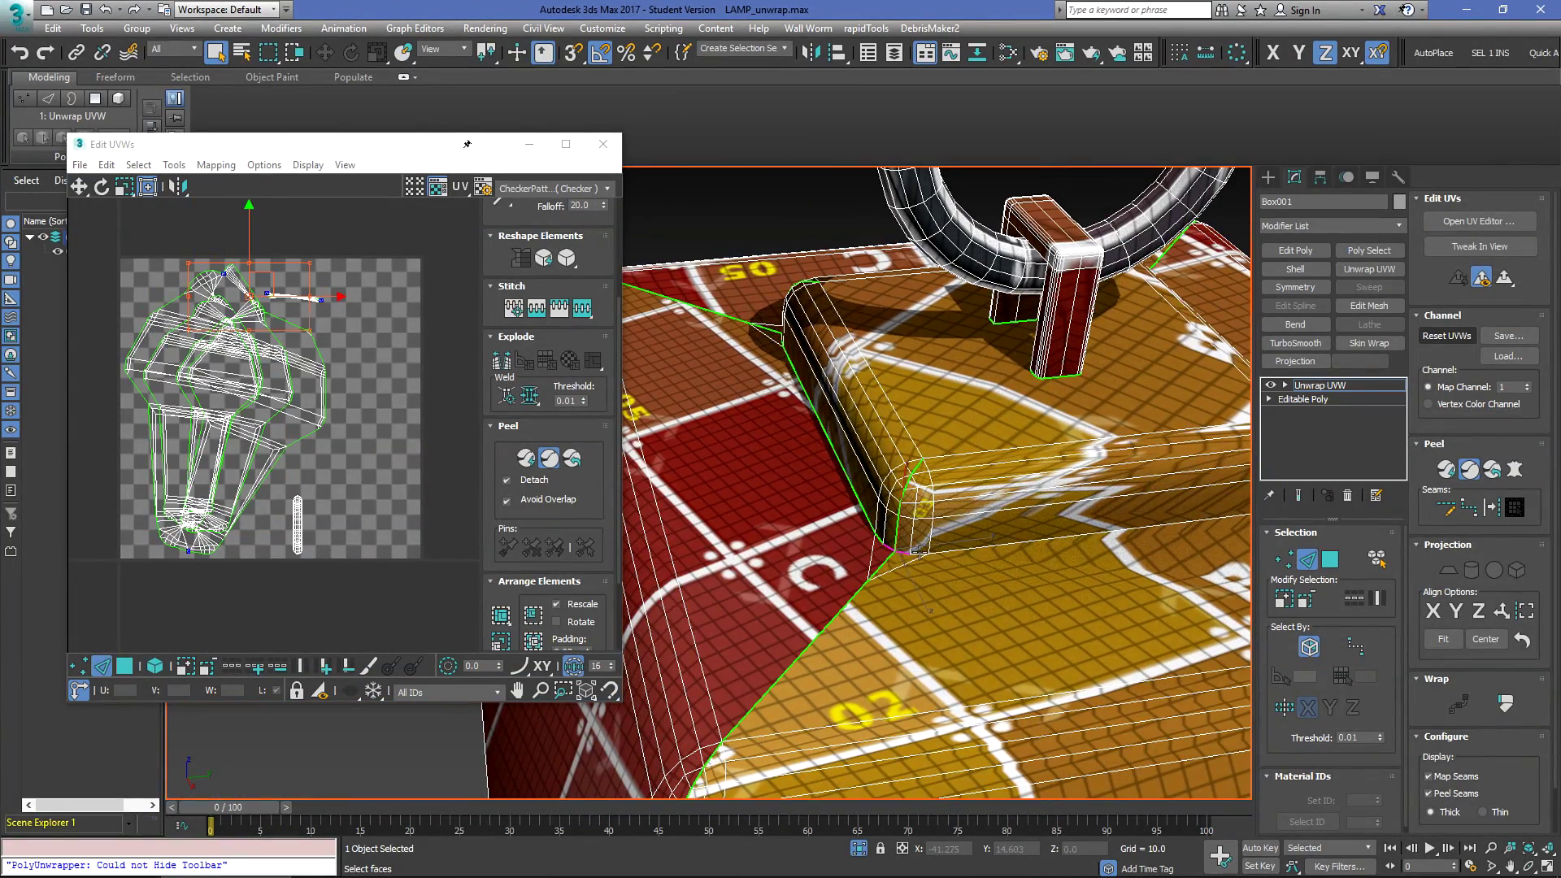
Step: Complete the seam around the base of the raised top plate so its UVs separate from the roof
alt+middle_drag(917, 552, 870, 555)
click(1108, 547)
alt+middle_drag(1108, 547, 700, 573)
click(906, 564)
click(862, 563)
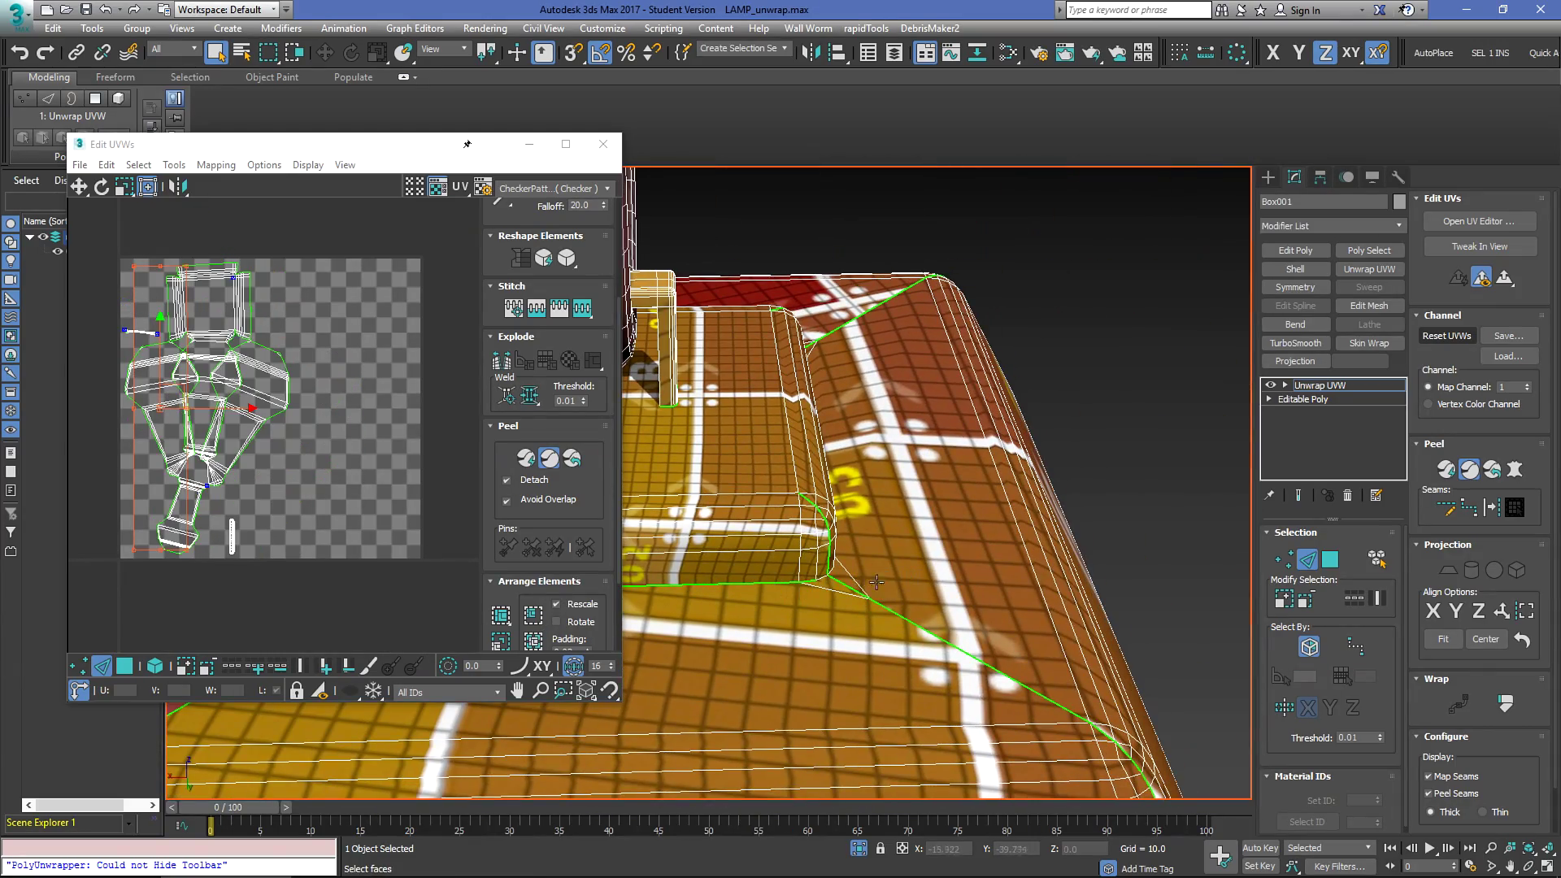
alt+middle_drag(874, 588, 679, 573)
click(894, 554)
alt+middle_drag(968, 606, 822, 443)
scroll(911, 602, up, 3)
click(901, 568)
scroll(944, 582, down, 5)
scroll(680, 412, down, 5)
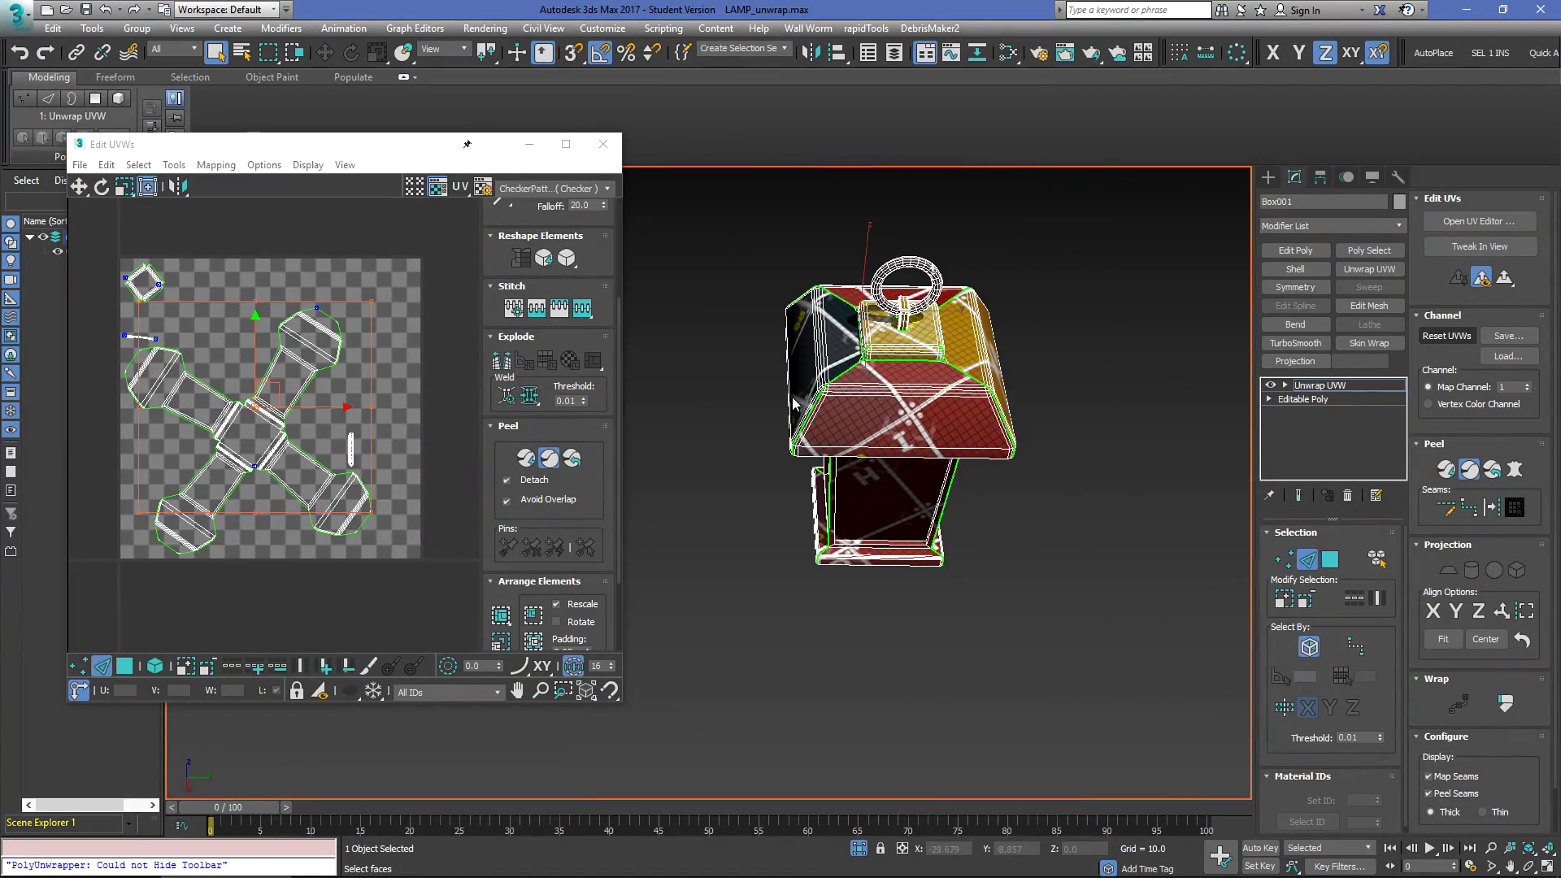
Step: Select the bottom edges at the corner of the lamp's base plate and break them into a seam
scroll(472, 333, up, 2)
middle_drag(280, 368, 312, 342)
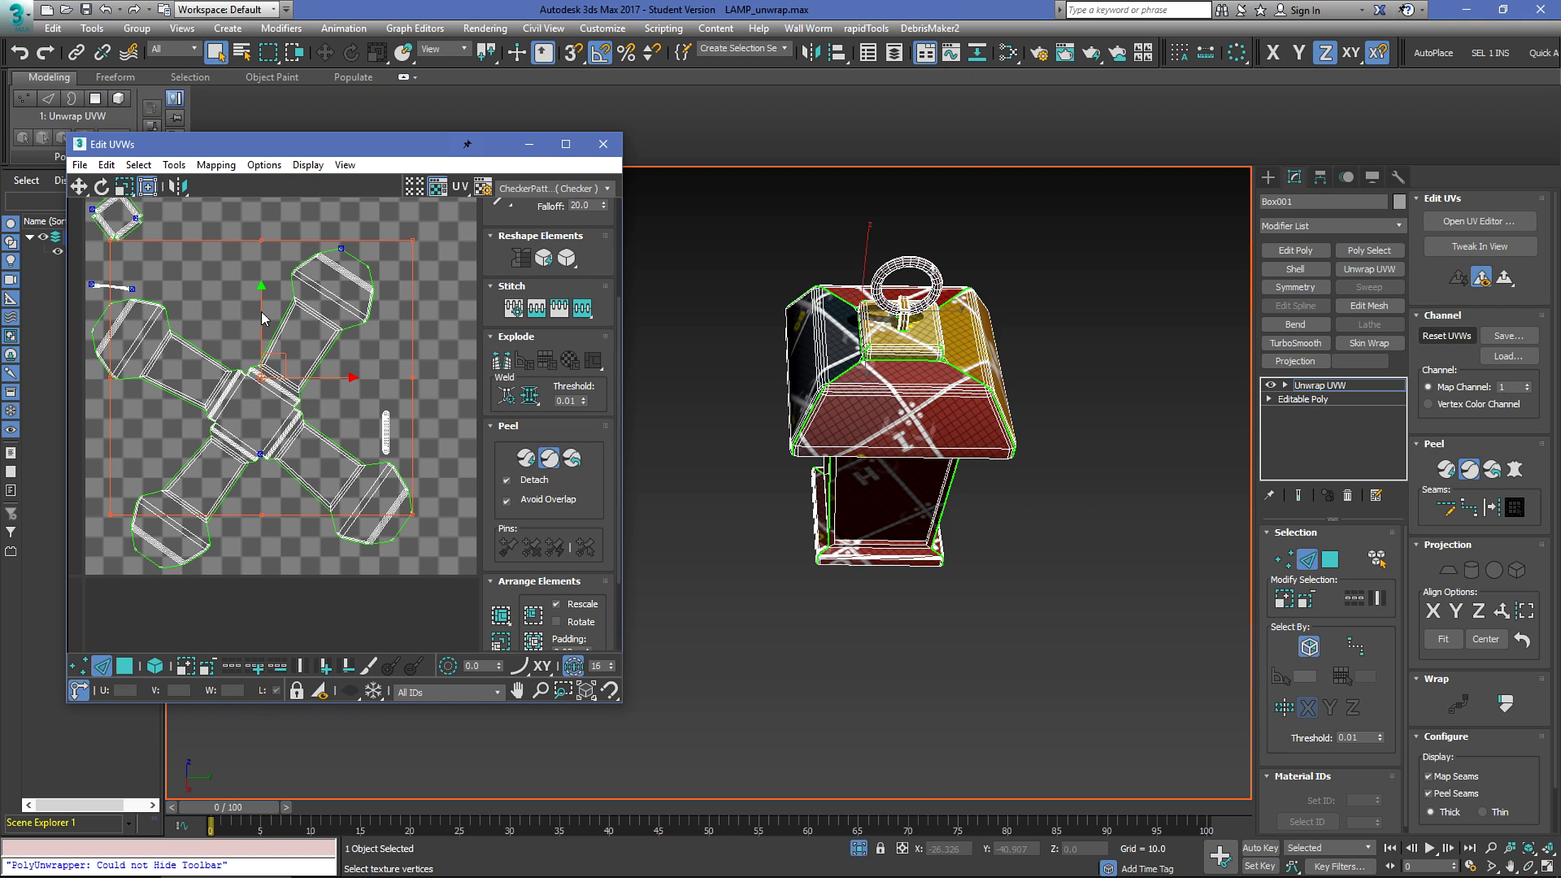
middle_drag(152, 284, 153, 283)
scroll(842, 521, up, 6)
mouse_move(855, 487)
alt+middle_down()
mouse_move(854, 392)
mouse_move(779, 445)
mouse_move(868, 461)
alt+middle_up()
click(780, 445)
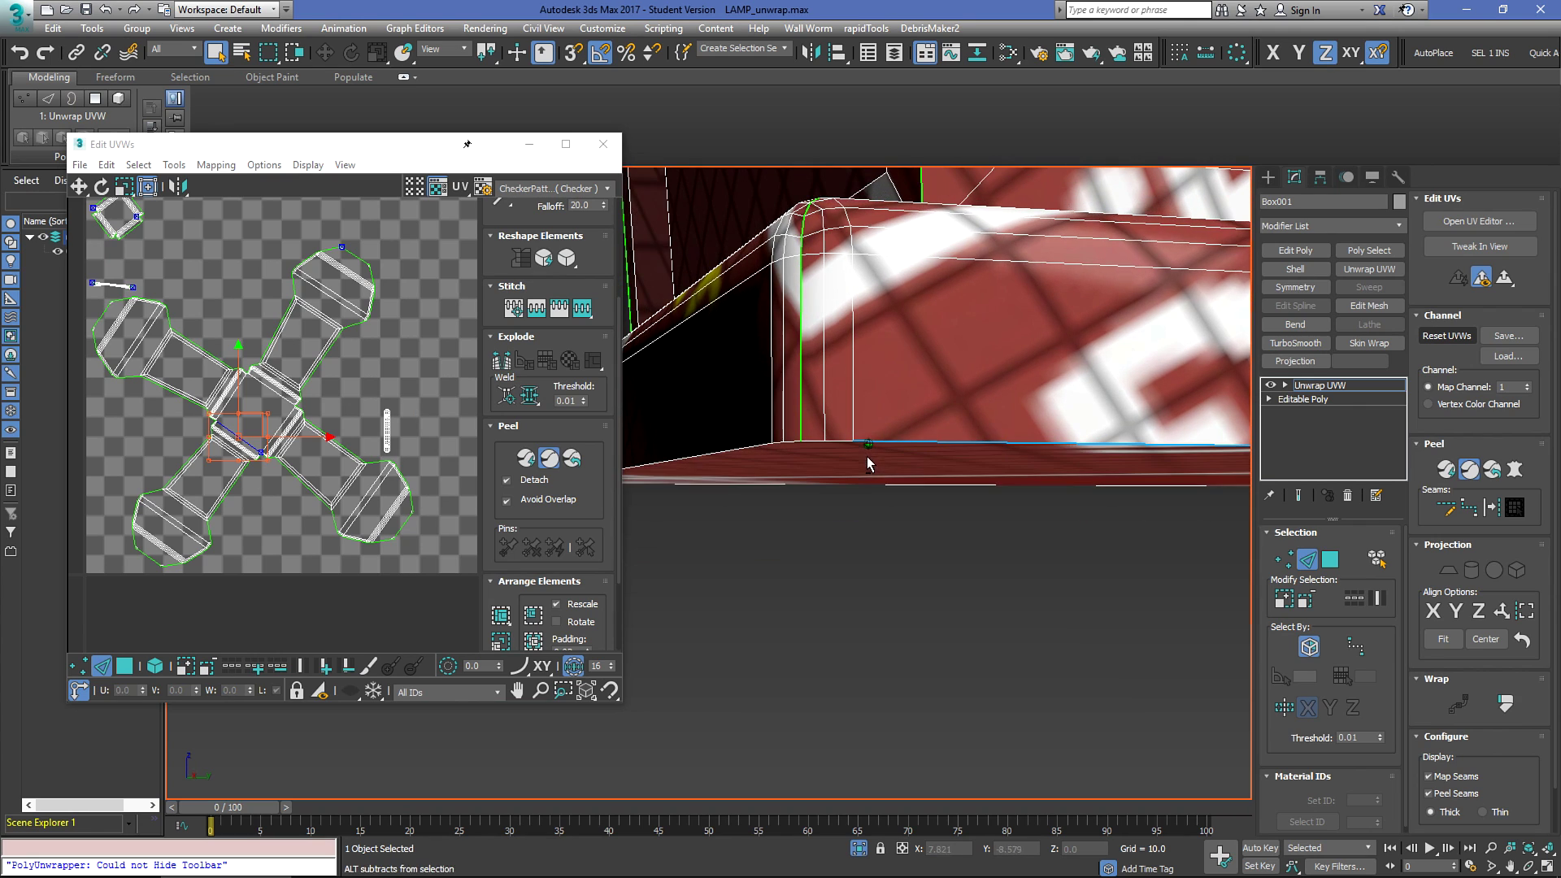
click(914, 441)
key(ctrl+b)
Step: Select the edges along the underside of the lamp's base plate and split the bottom into its own UV island
alt+middle_drag(739, 471, 1026, 475)
scroll(1016, 480, down, 5)
key(f)
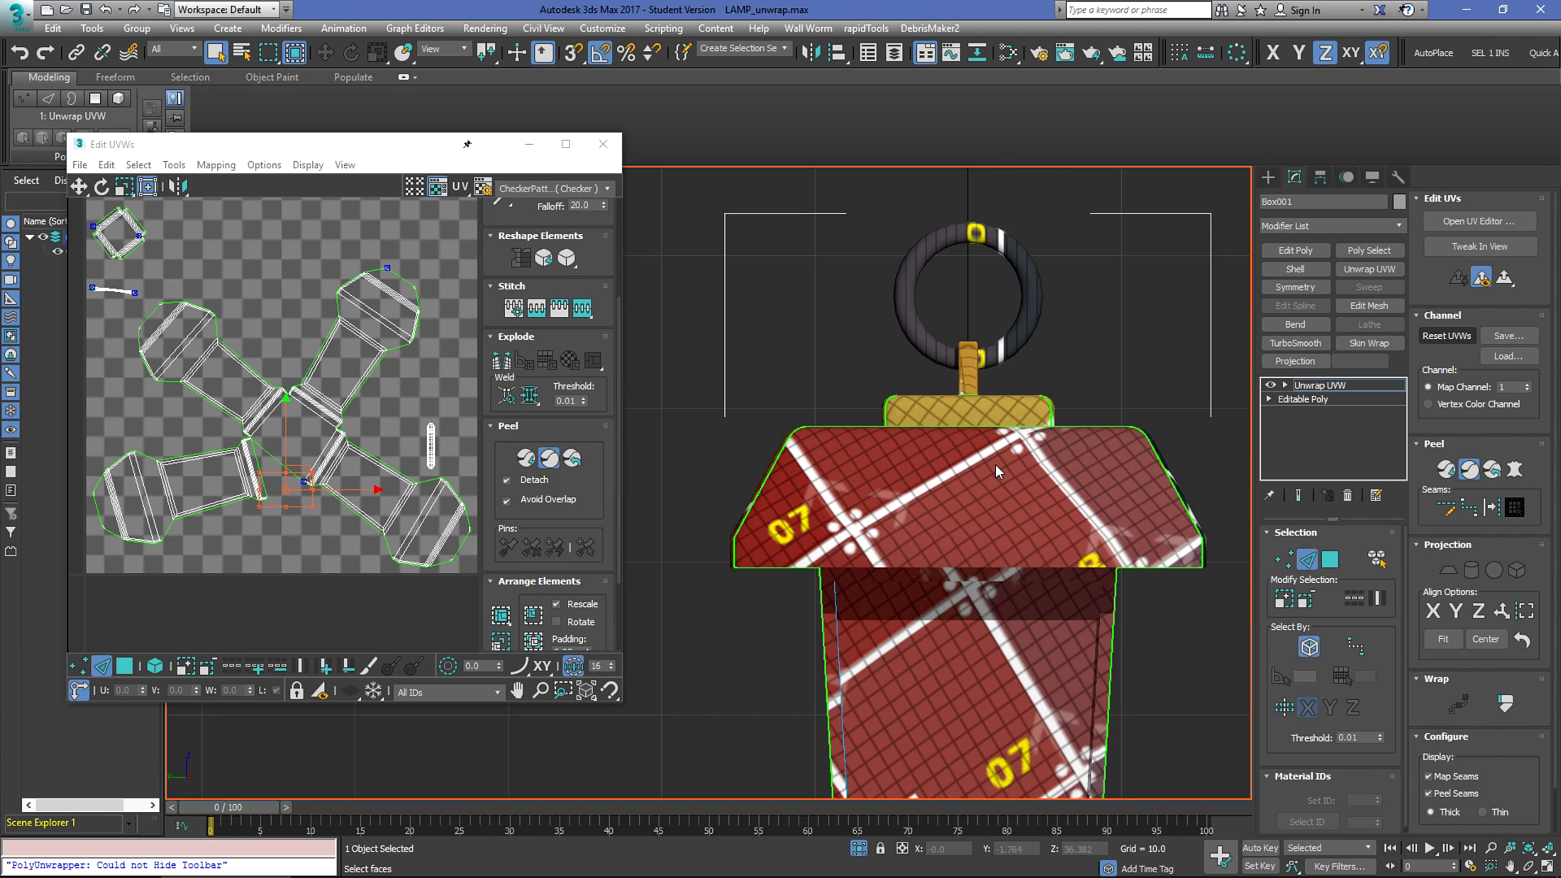
scroll(997, 466, down, 7)
key(l)
scroll(963, 492, up, 7)
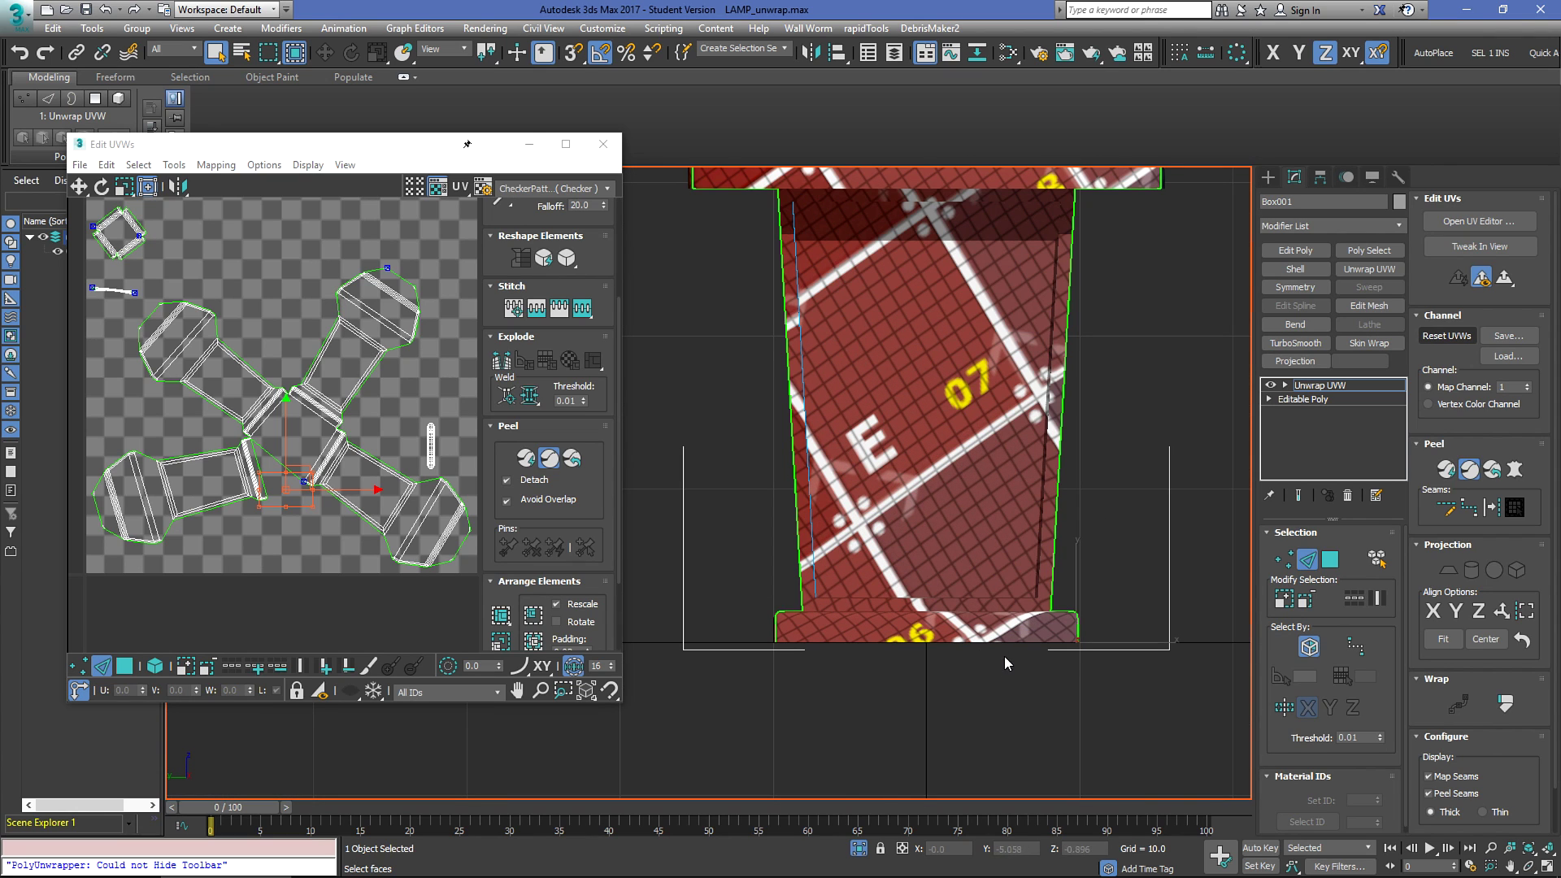
drag(1155, 703, 814, 677)
drag(695, 637, 694, 635)
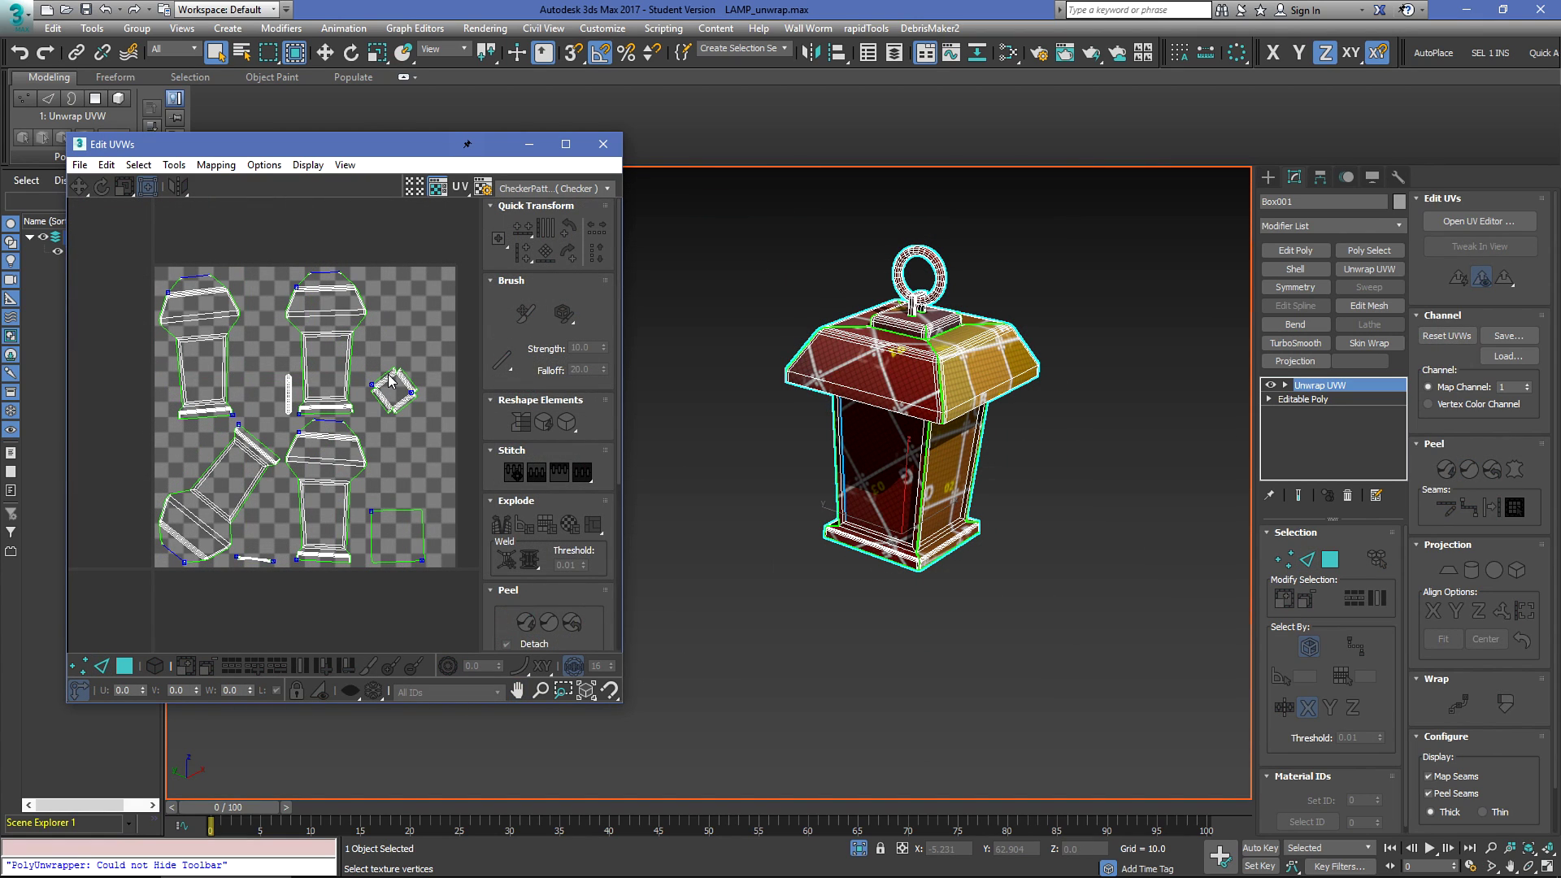
Step: Reopen the UV editor and select the hanging ring's entire UV island
scroll(254, 484, up, 5)
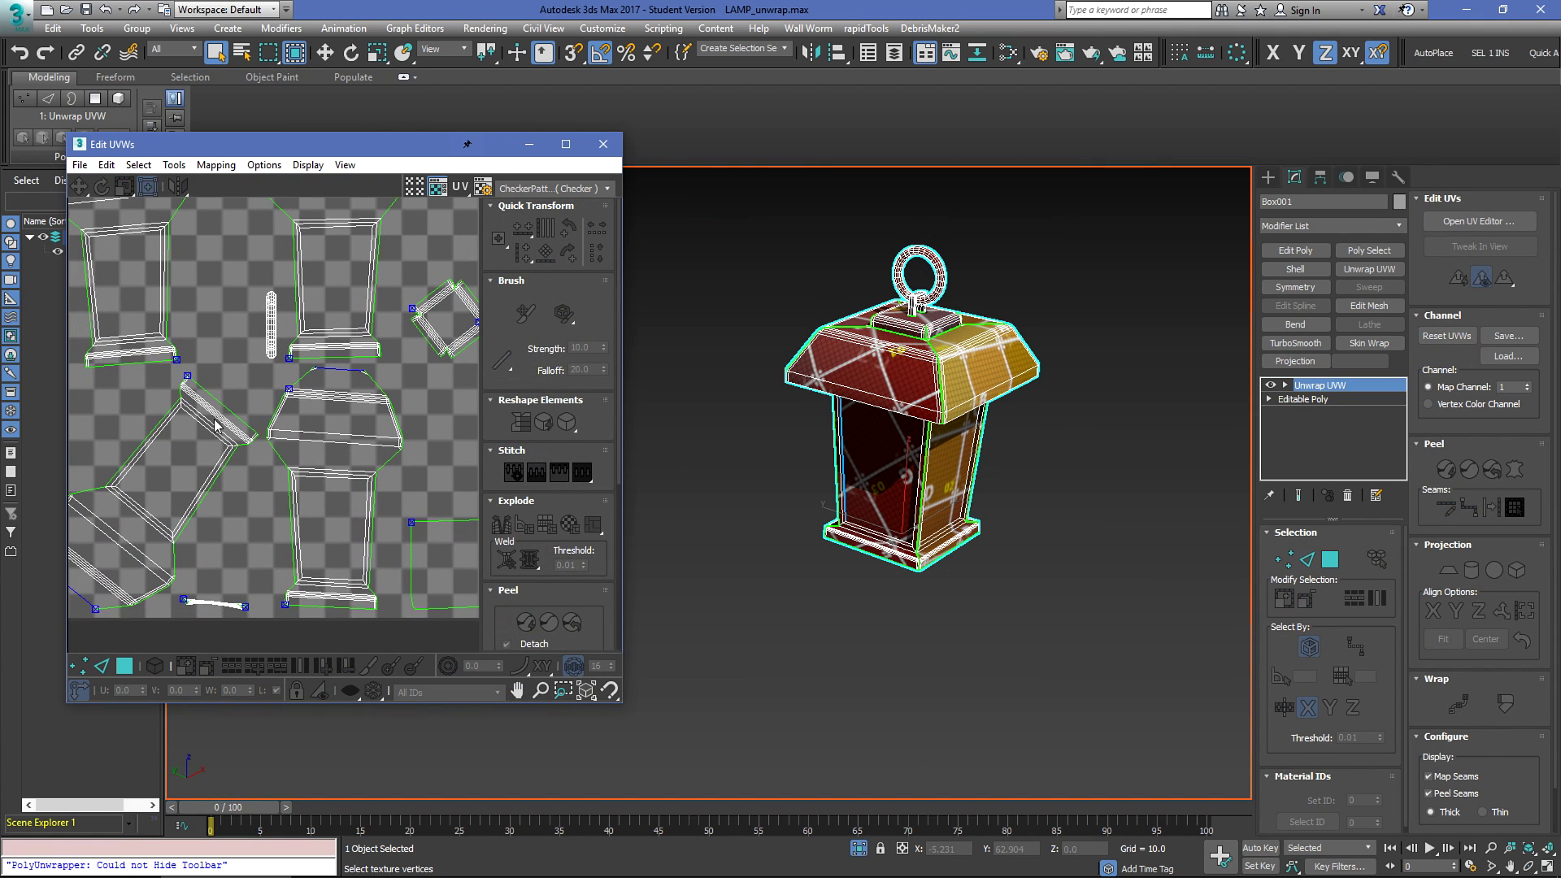
scroll(903, 422, up, 12)
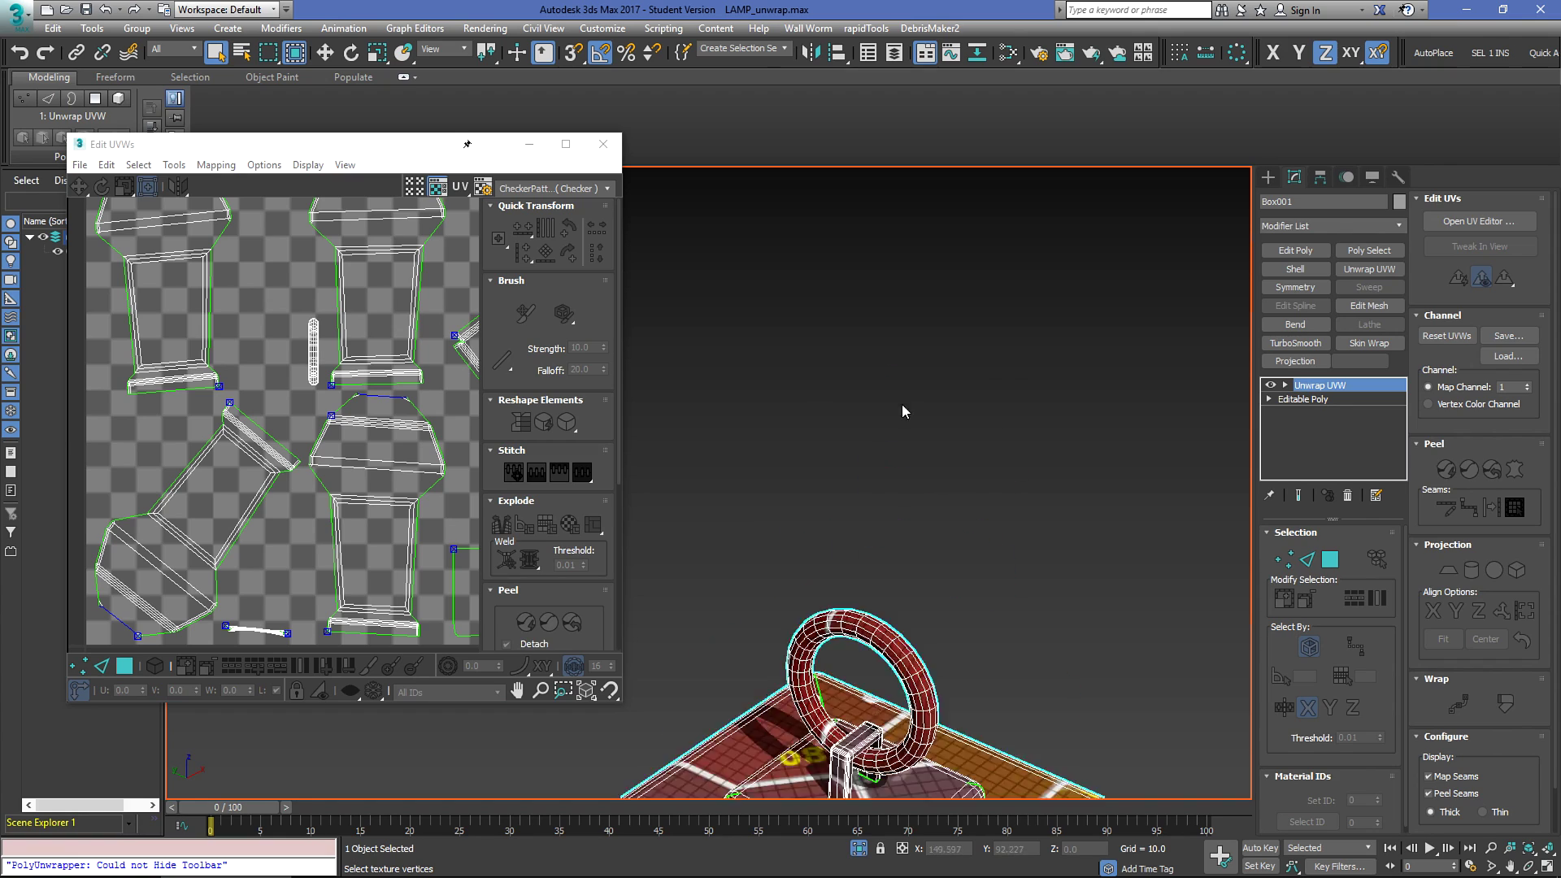
alt+middle_drag(801, 636, 923, 611)
scroll(923, 611, down, 5)
click(604, 144)
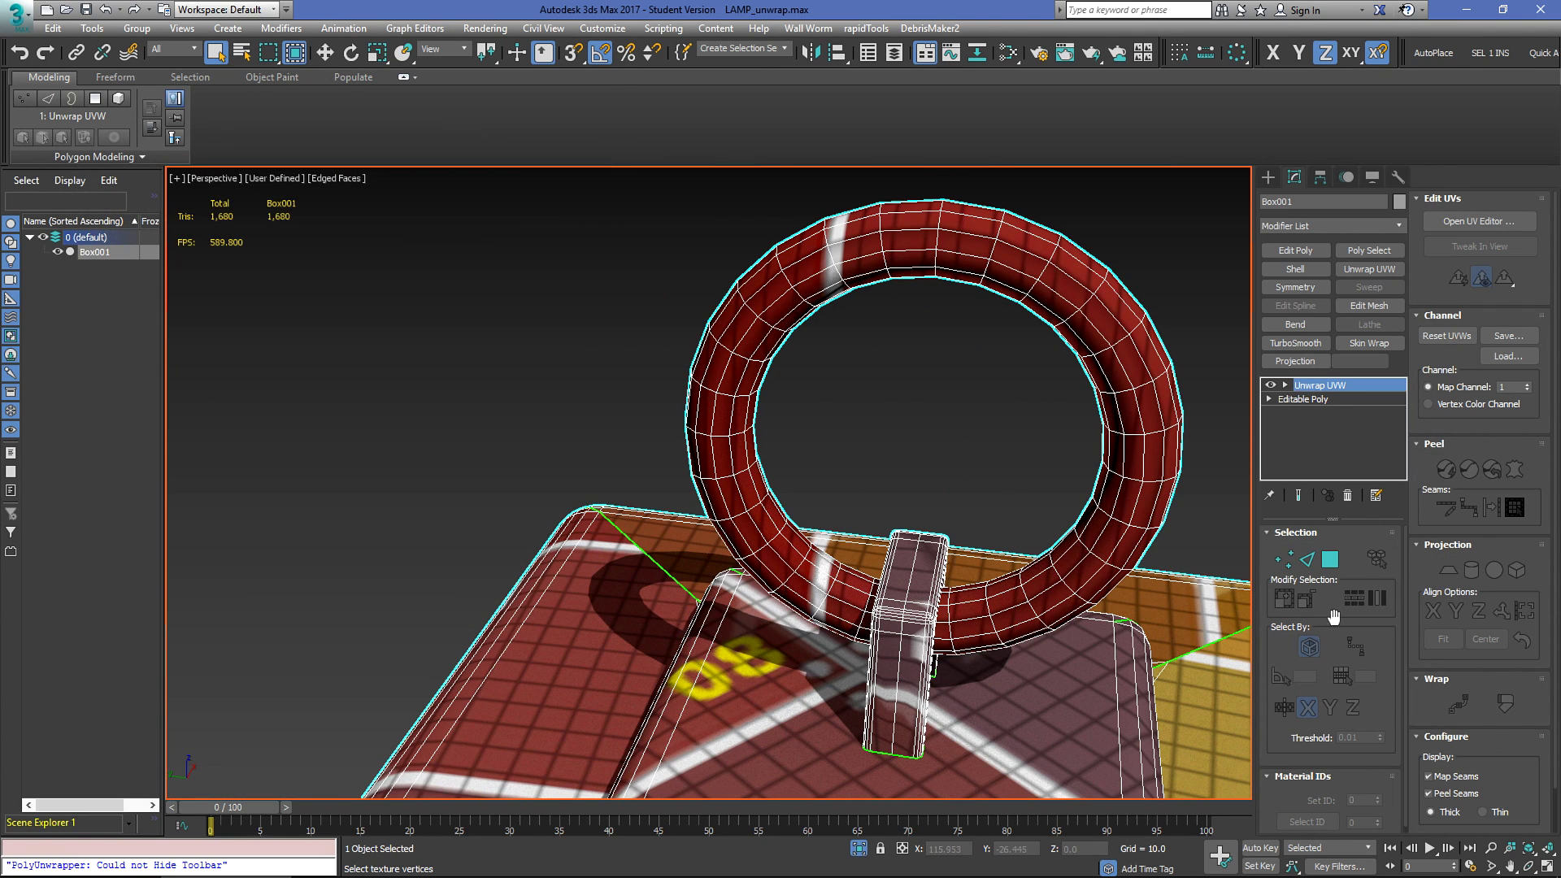
click(1451, 232)
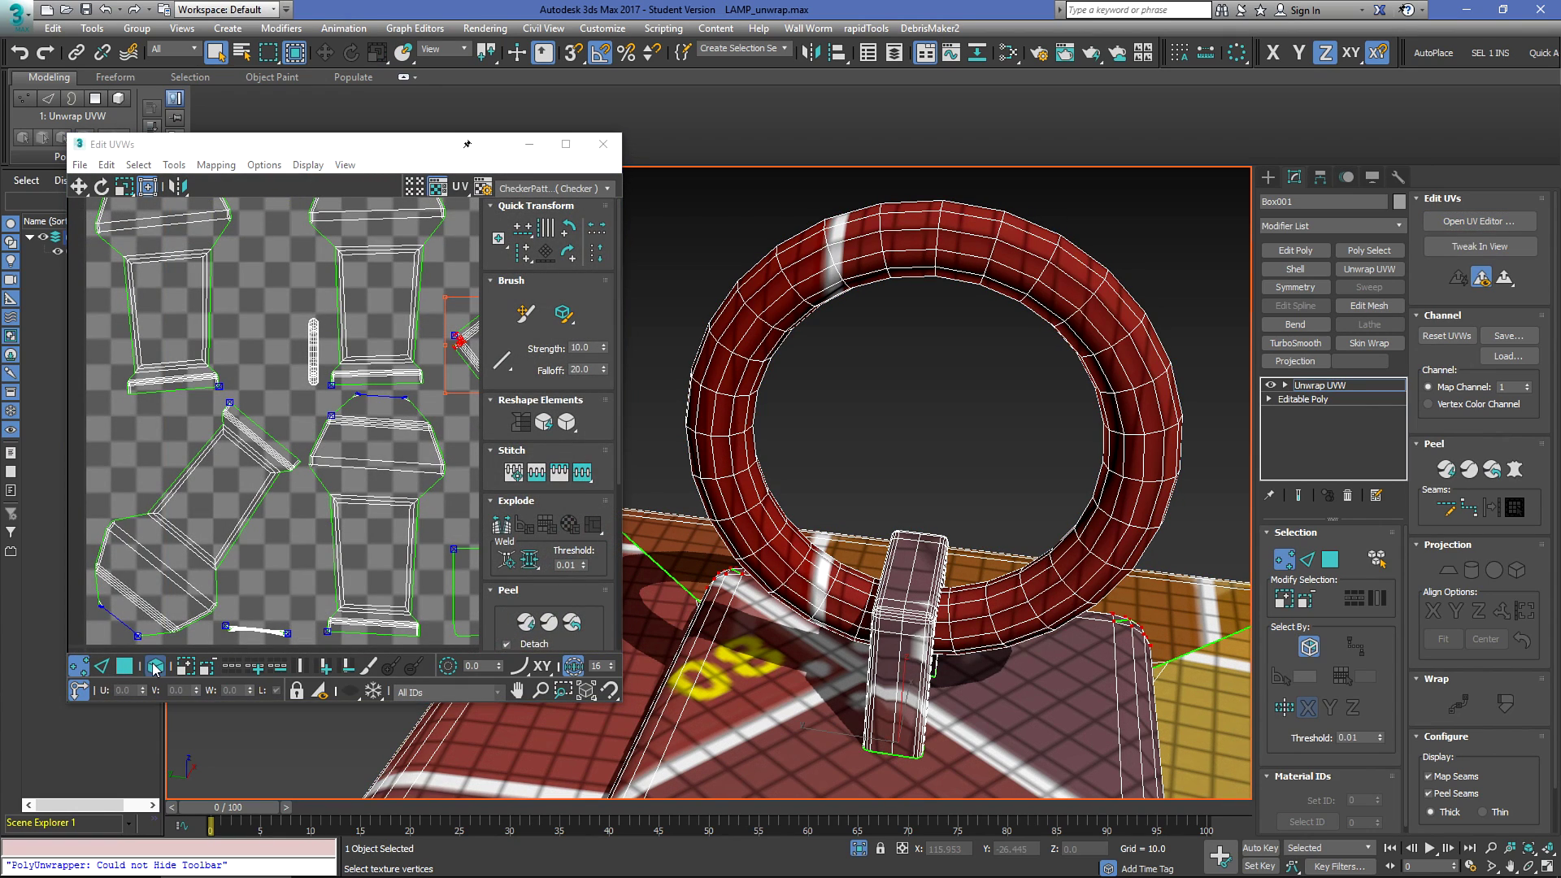
scroll(165, 490, down, 3)
click(239, 390)
scroll(234, 374, up, 7)
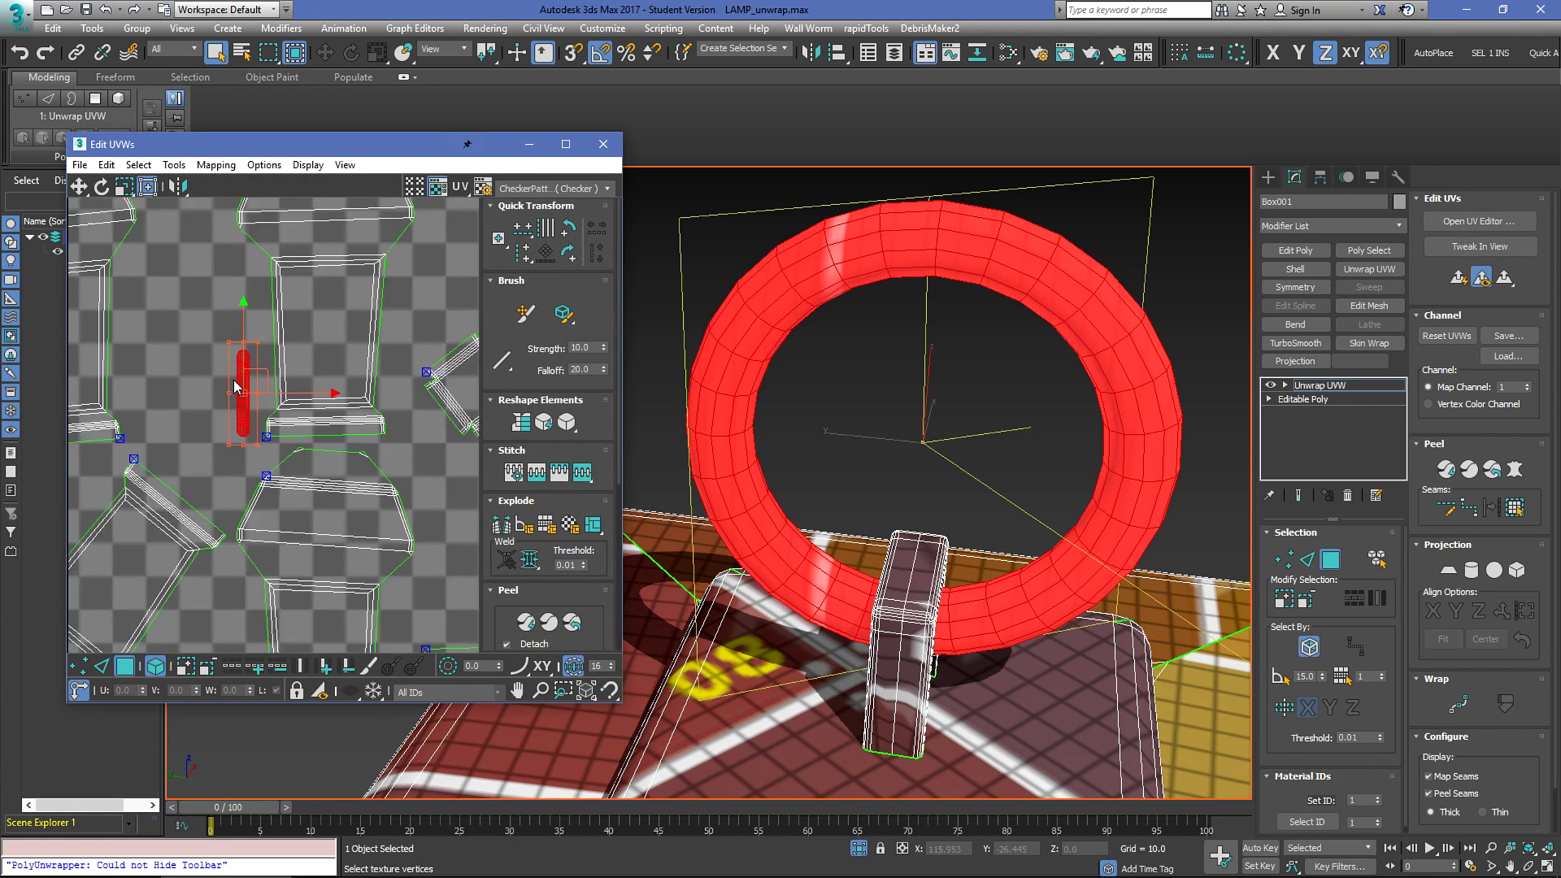
alt+middle_drag(1040, 519, 891, 623)
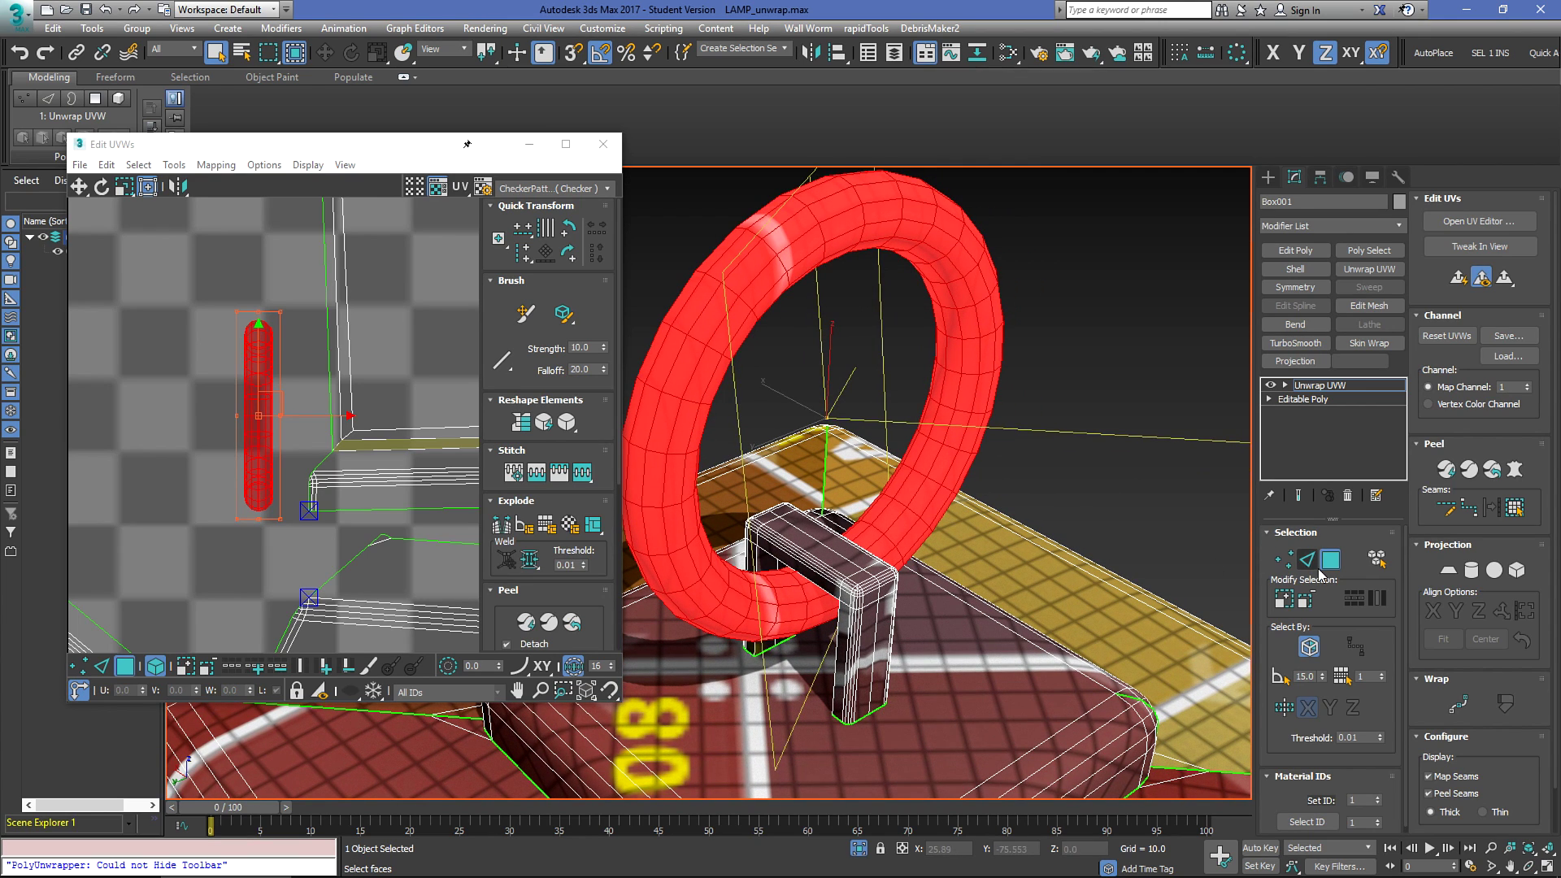
Step: Select an edge loop around the inner side of the hanging ring and unfold the ring with Unfold Strip from Loop
click(103, 667)
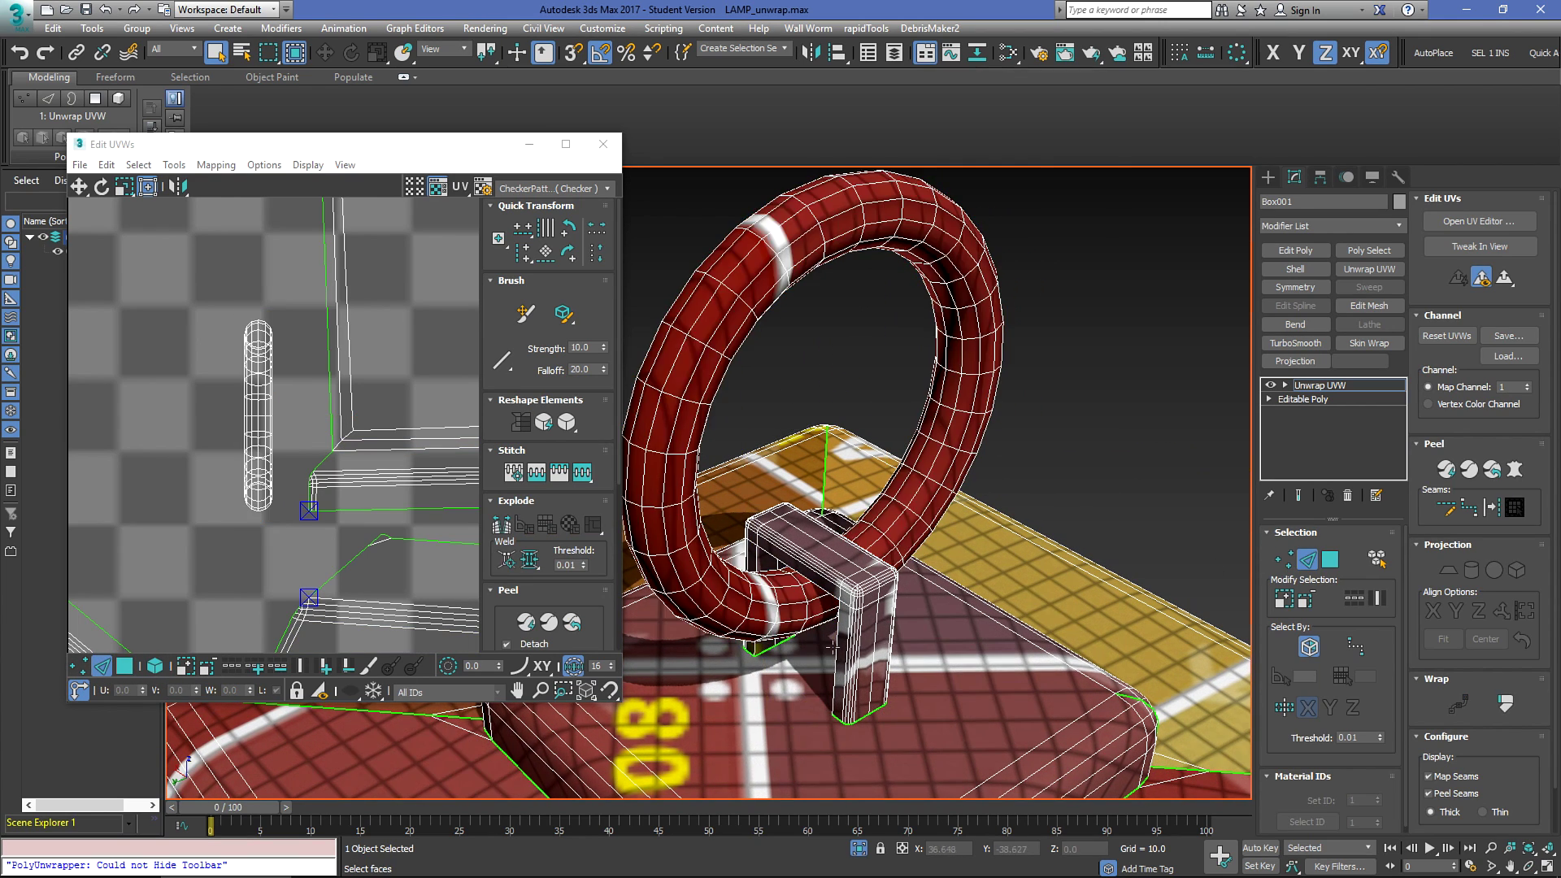
scroll(821, 648, up, 4)
alt+middle_drag(821, 647, 854, 575)
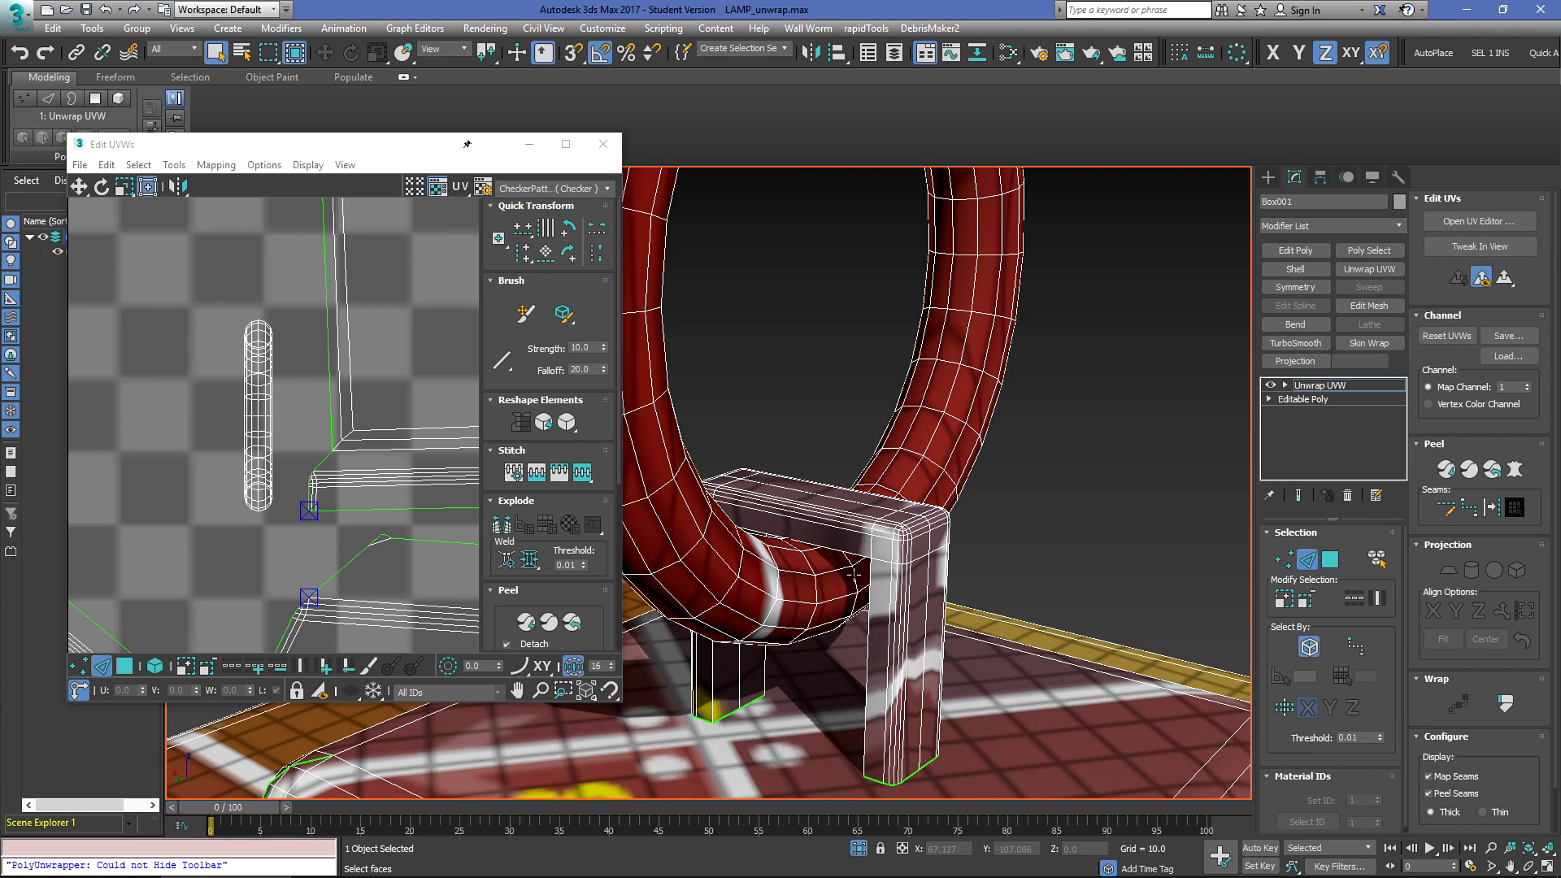
alt+middle_drag(841, 569, 760, 473)
ctrl+double_click(758, 537)
drag(1506, 696, 1506, 648)
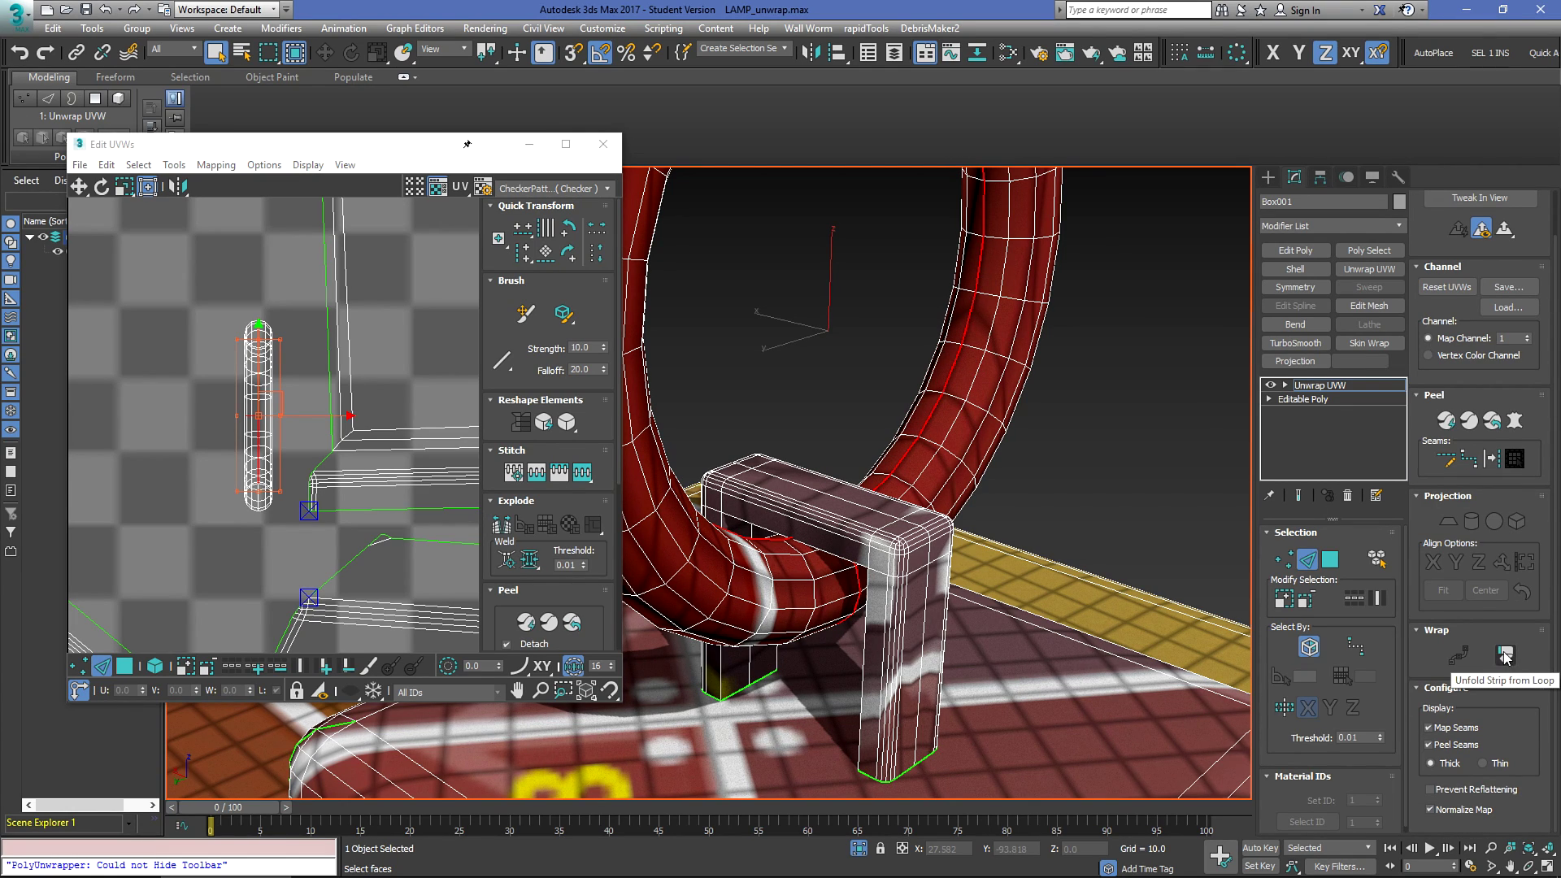
click(1506, 656)
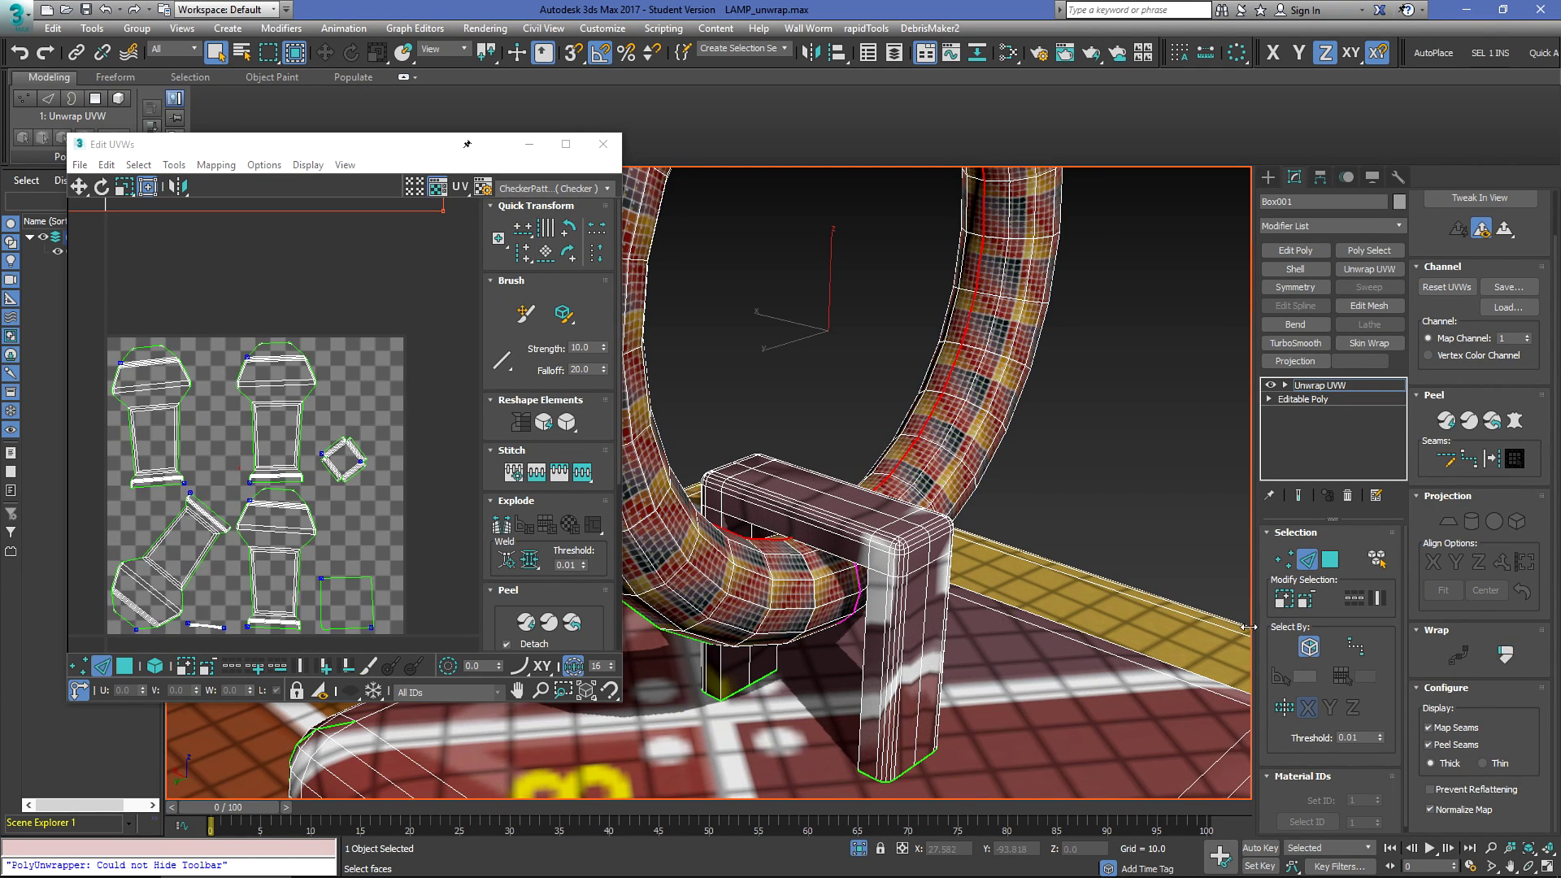
Step: Select the ring's oversized unfolded UV strip and scale it down to a size closer to the other islands
middle_drag(323, 322, 362, 474)
scroll(308, 451, down, 10)
click(174, 347)
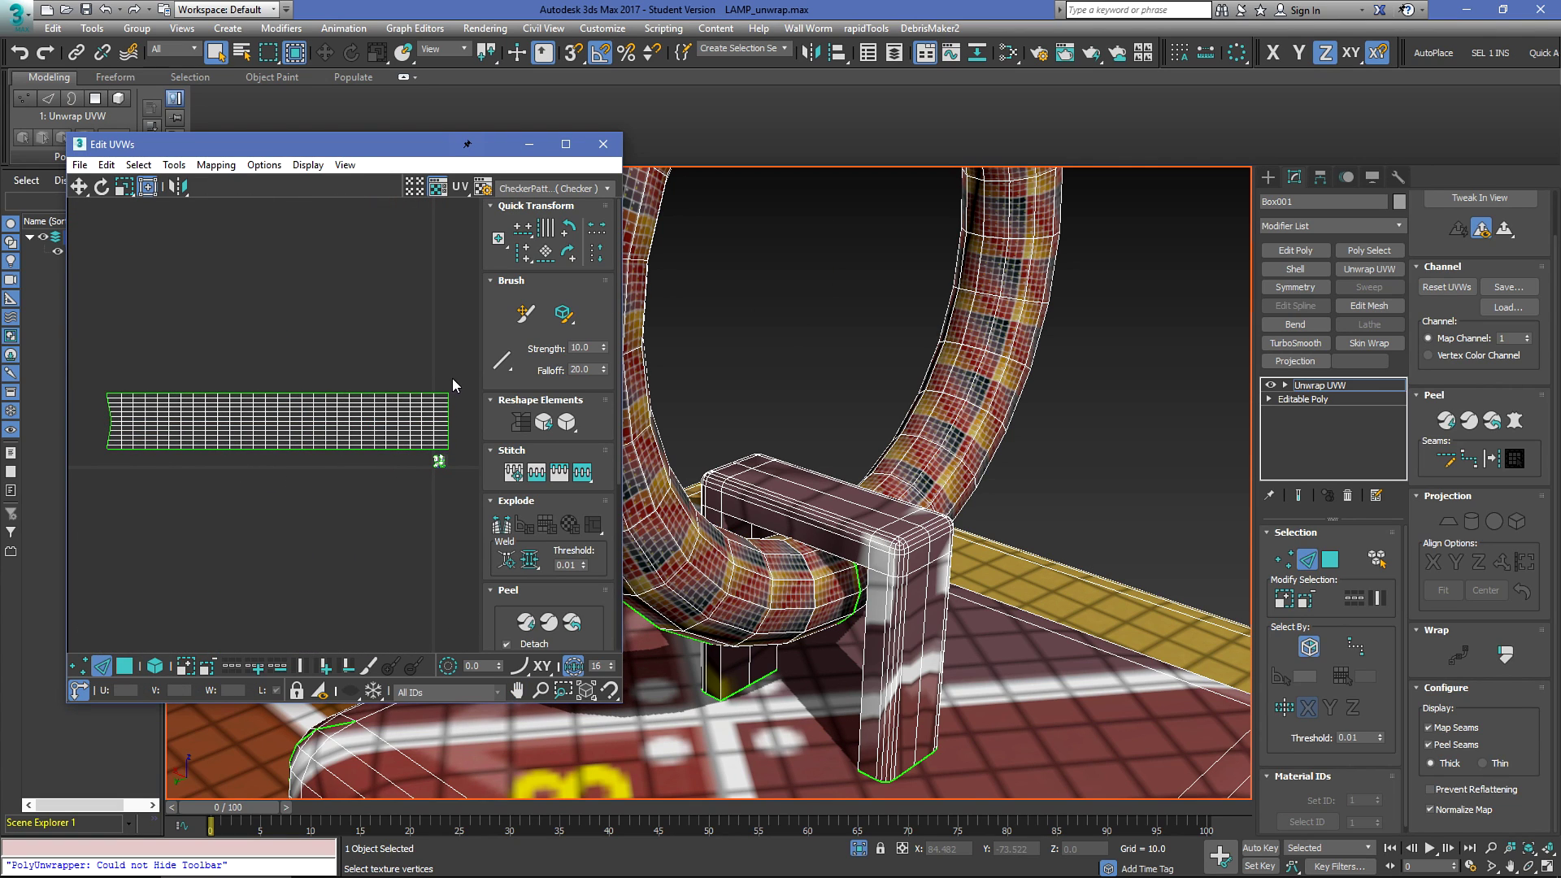
drag(463, 374, 77, 452)
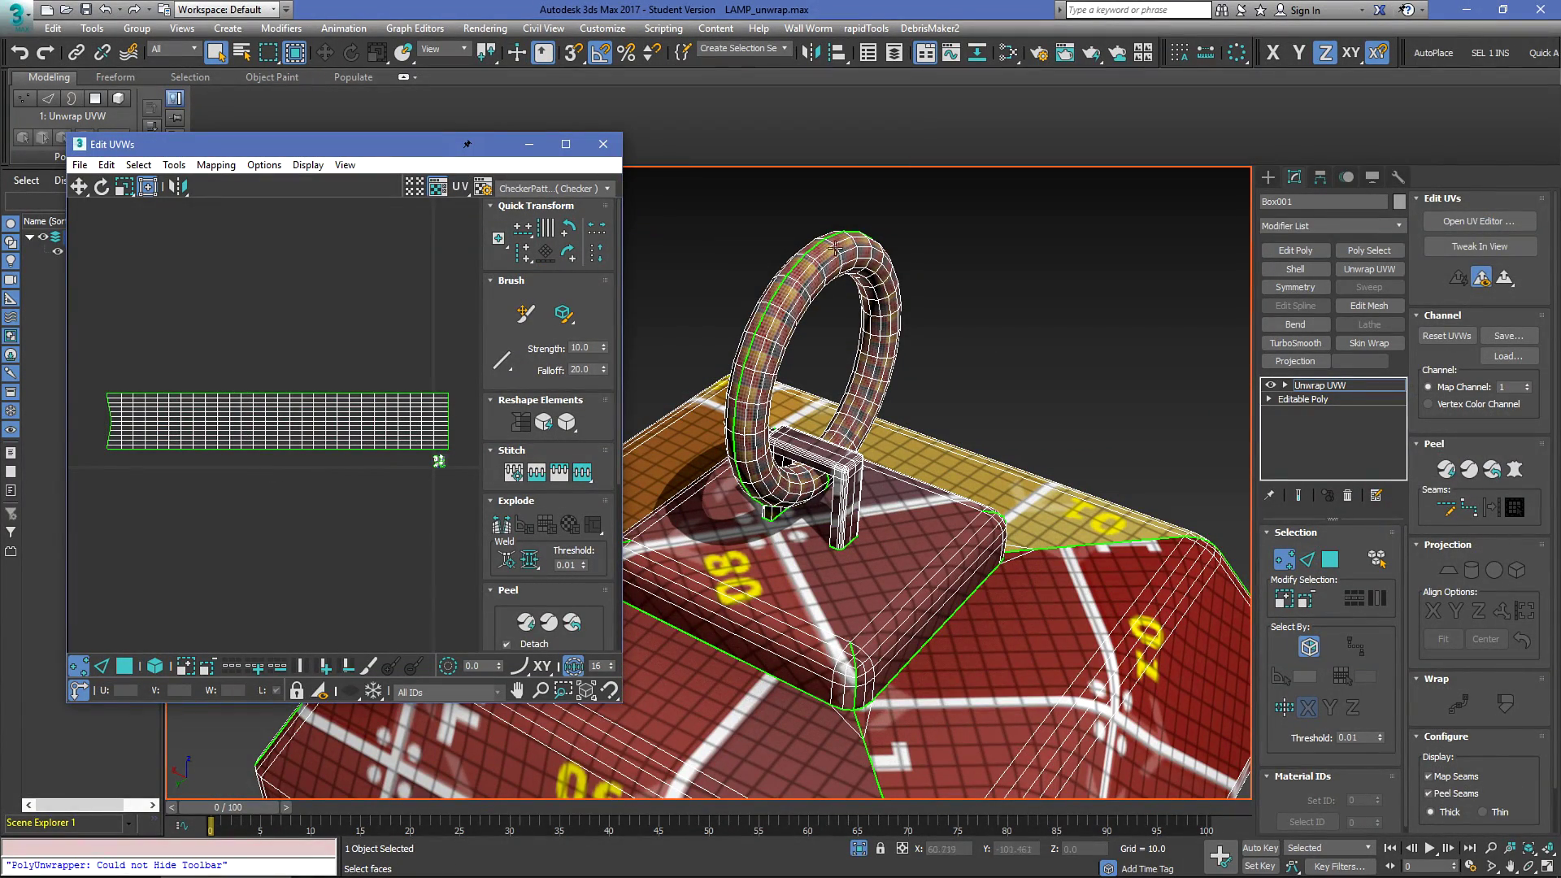
key(3)
click(437, 397)
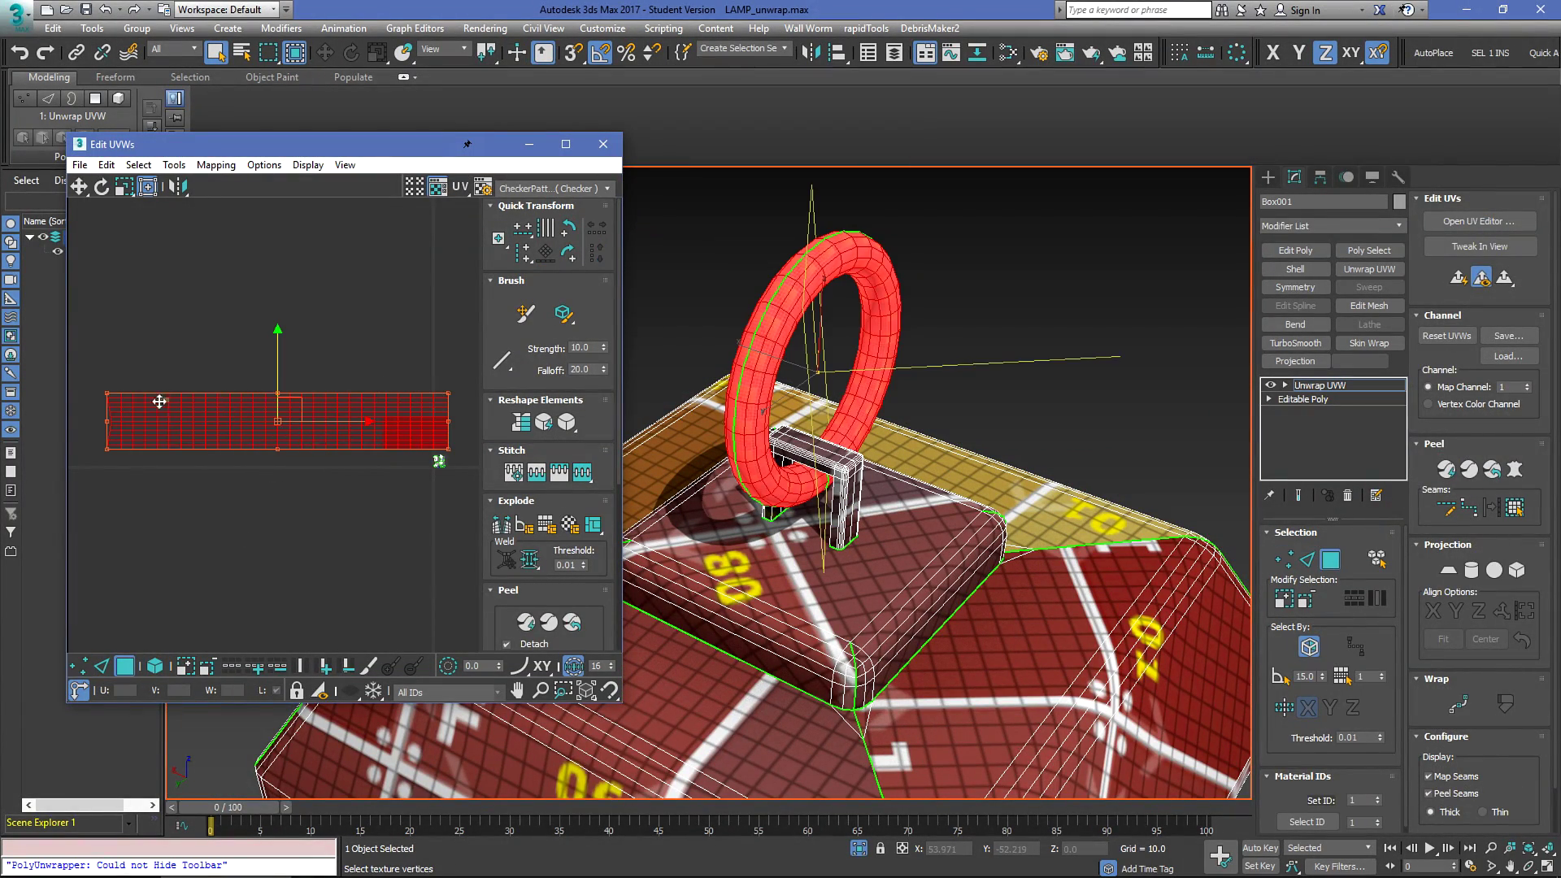
drag(105, 391, 151, 376)
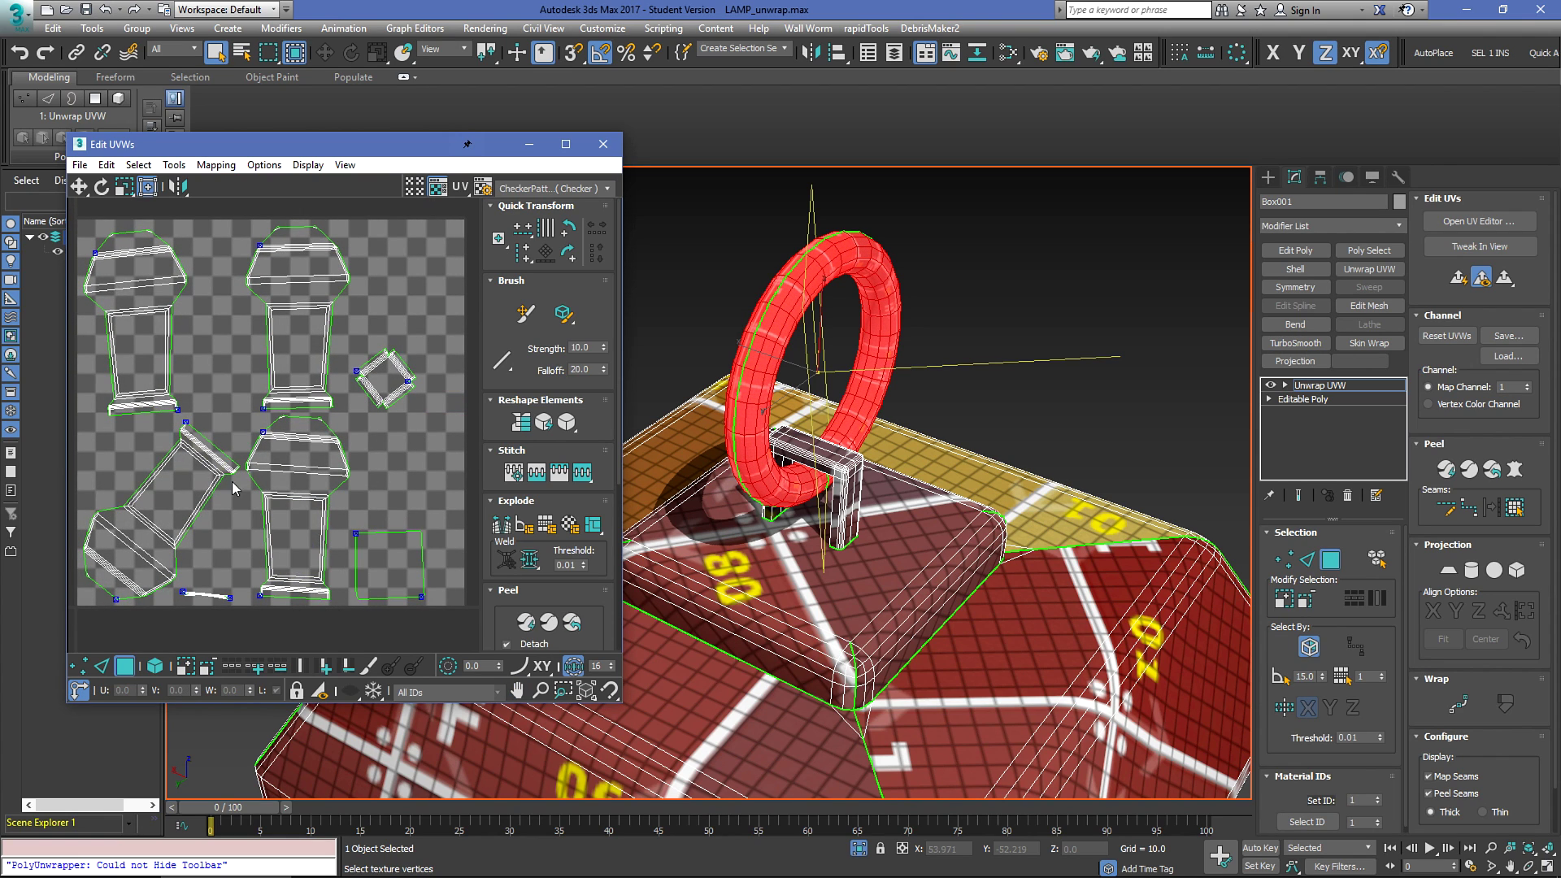
Step: Examine the checker pattern on the lamp's roof, recessed side panels and base plate for distortion
middle_drag(235, 486, 247, 491)
drag(213, 433, 213, 431)
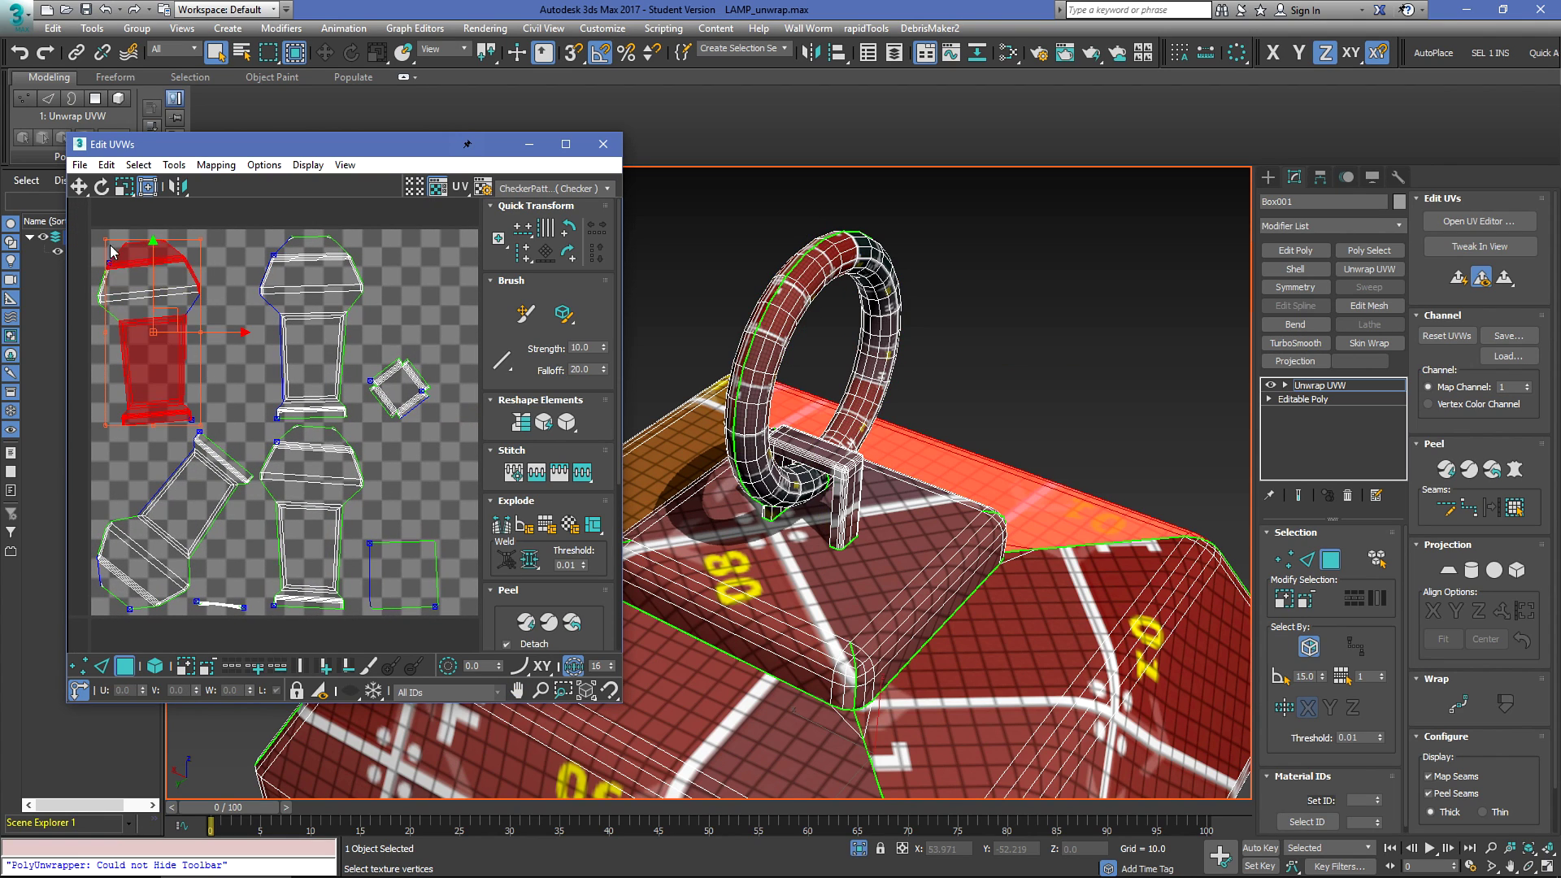
scroll(960, 404, down, 8)
scroll(934, 476, up, 3)
scroll(960, 343, up, 4)
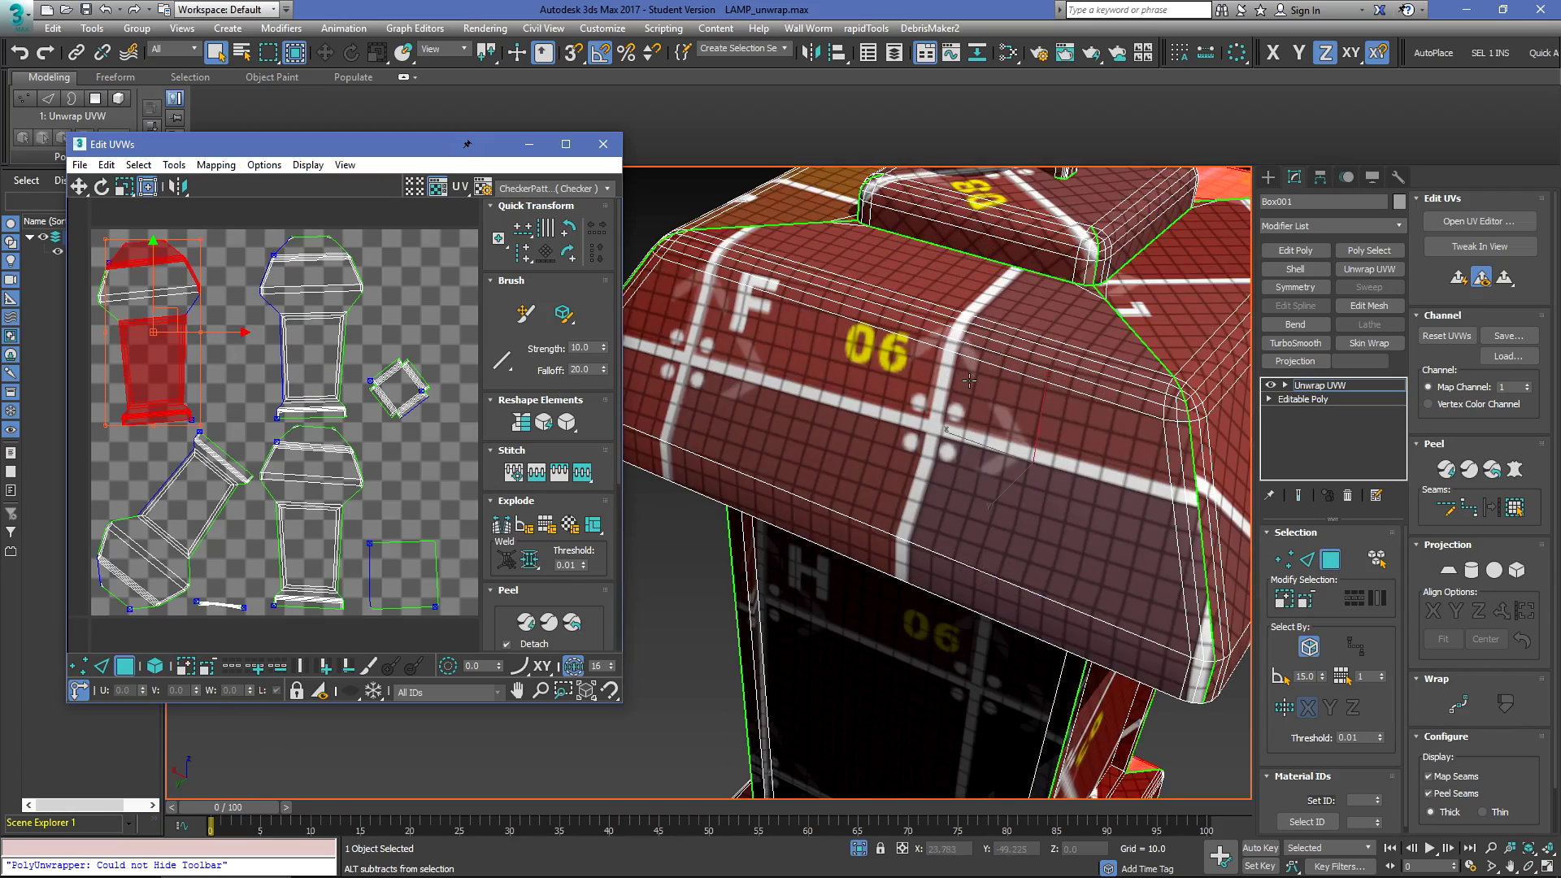
alt+middle_drag(960, 342, 1049, 317)
middle_drag(801, 748, 870, 280)
scroll(820, 576, up, 10)
scroll(870, 281, up, 5)
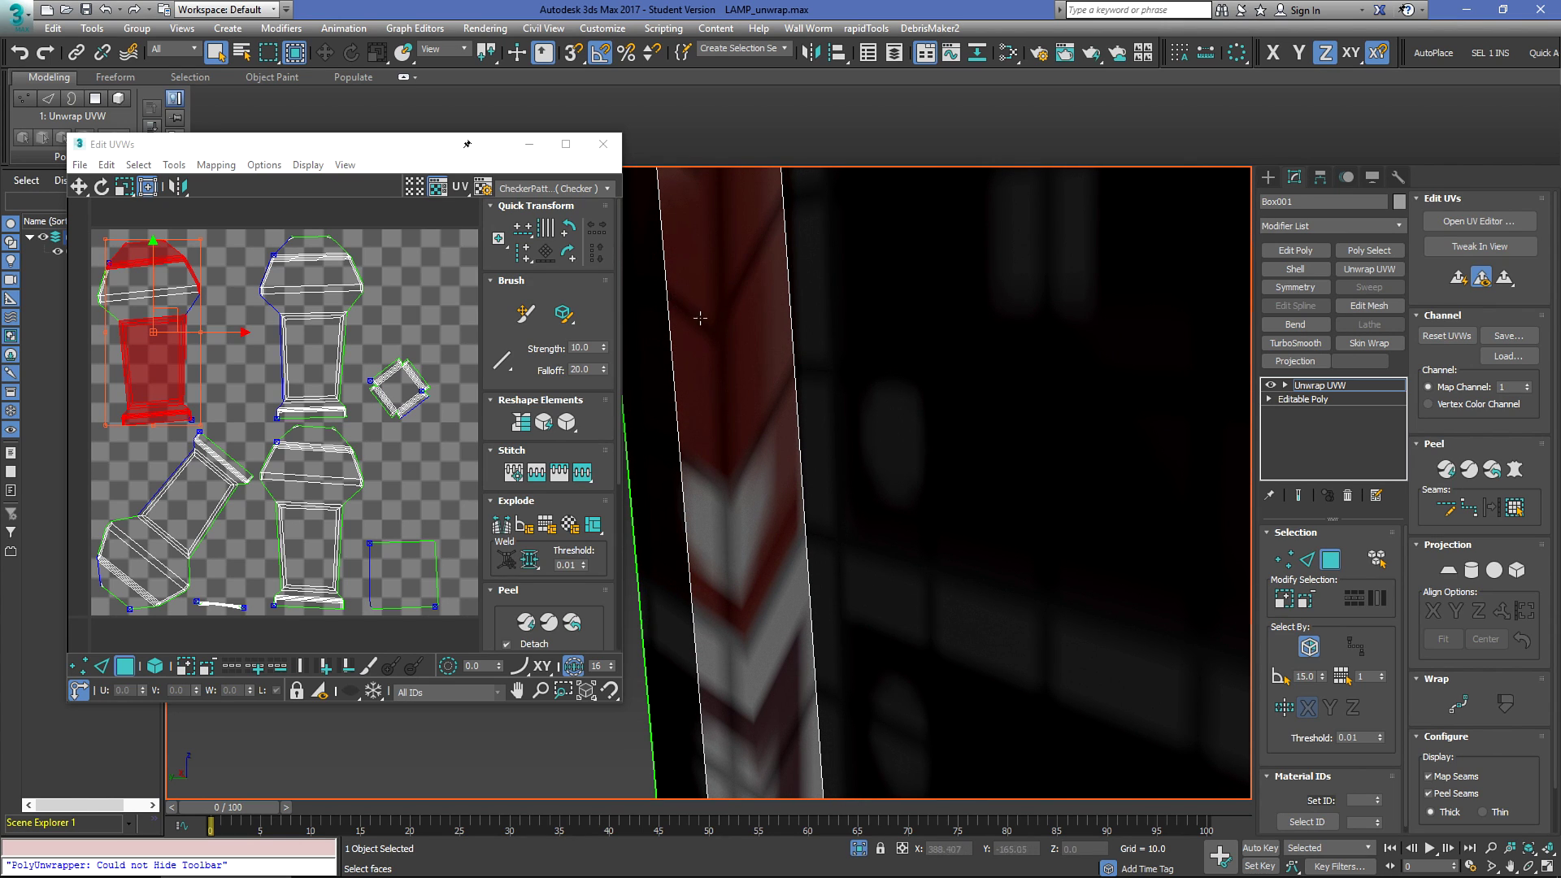
key(z)
scroll(927, 546, down, 3)
scroll(926, 547, up, 10)
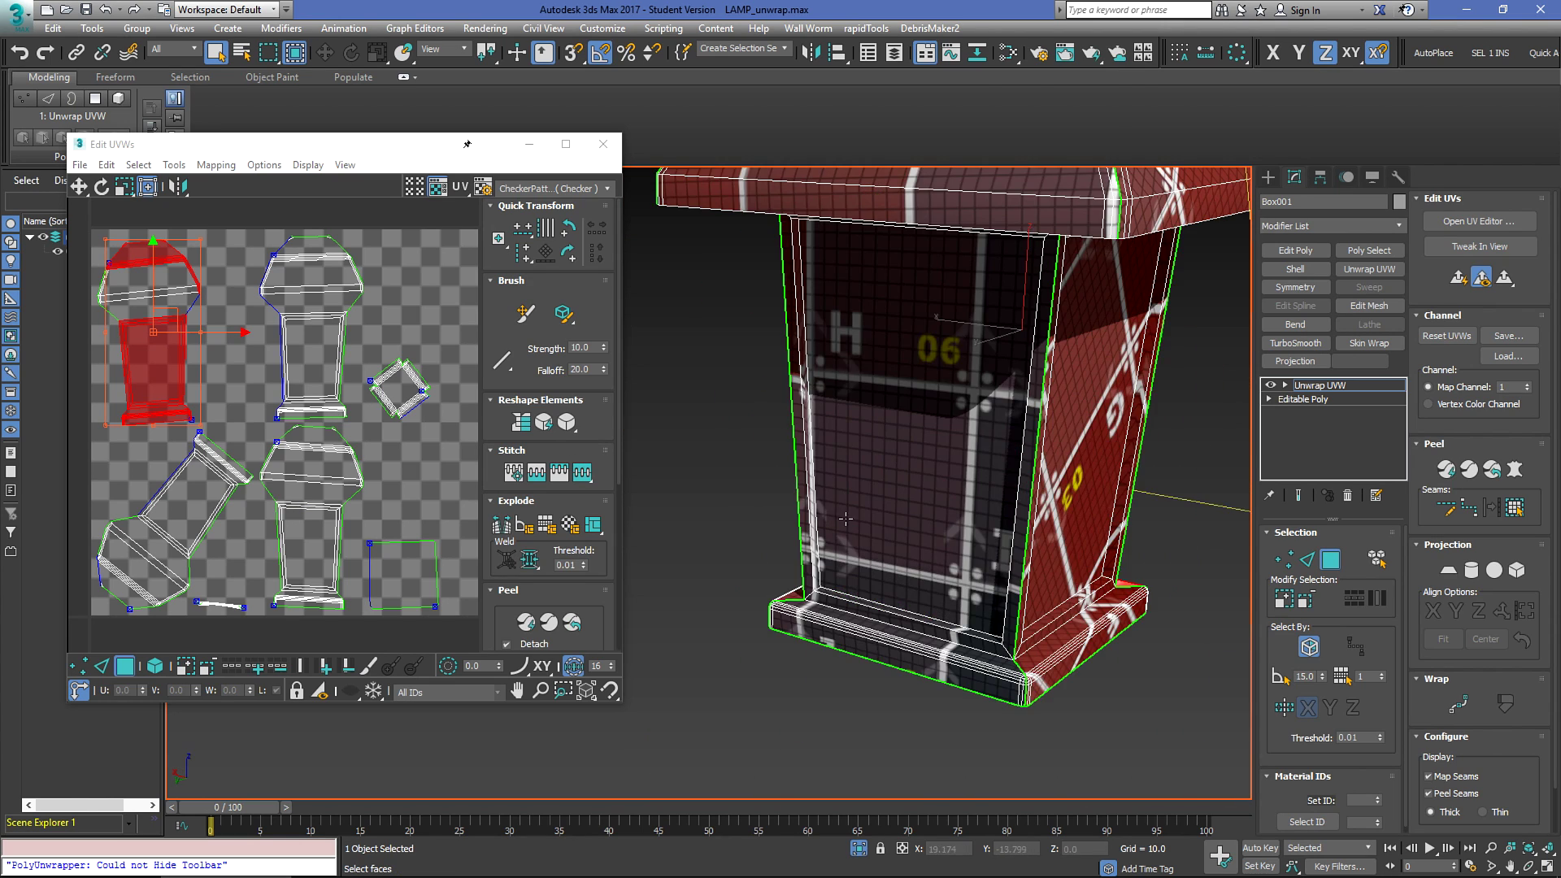
scroll(1087, 576, down, 4)
click(1091, 540)
scroll(956, 510, up, 7)
alt+middle_drag(981, 574, 1075, 554)
key(z)
scroll(1007, 608, up, 10)
scroll(365, 281, down, 3)
scroll(367, 276, up, 3)
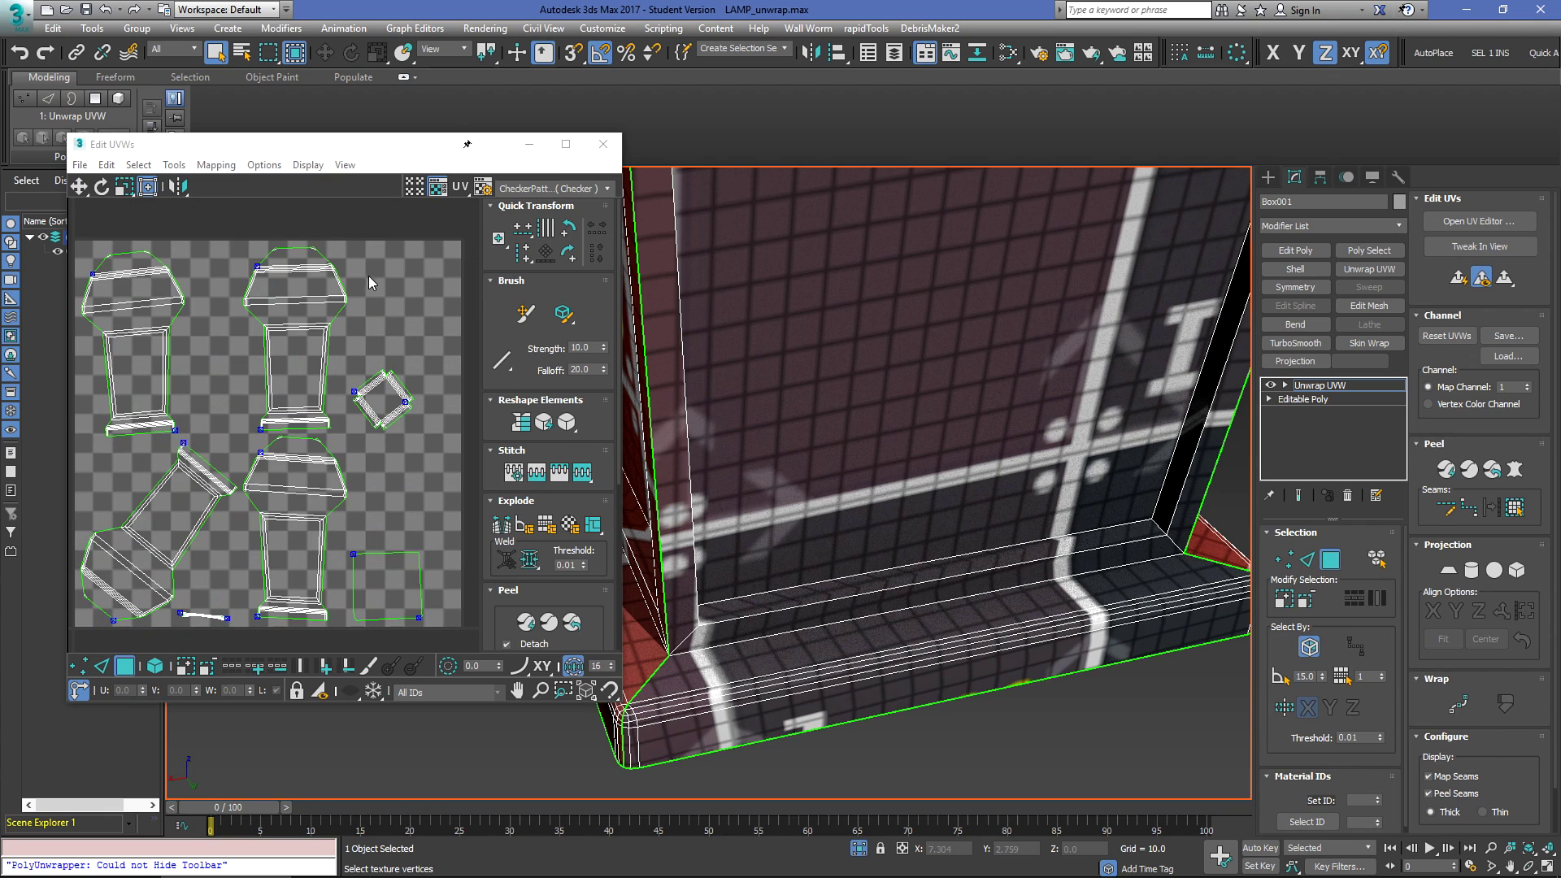
Step: Select the vertices of the lamp body's UV islands and remove their pins
key(1)
scroll(325, 407, down, 3)
drag(179, 361, 442, 594)
drag(576, 586, 577, 397)
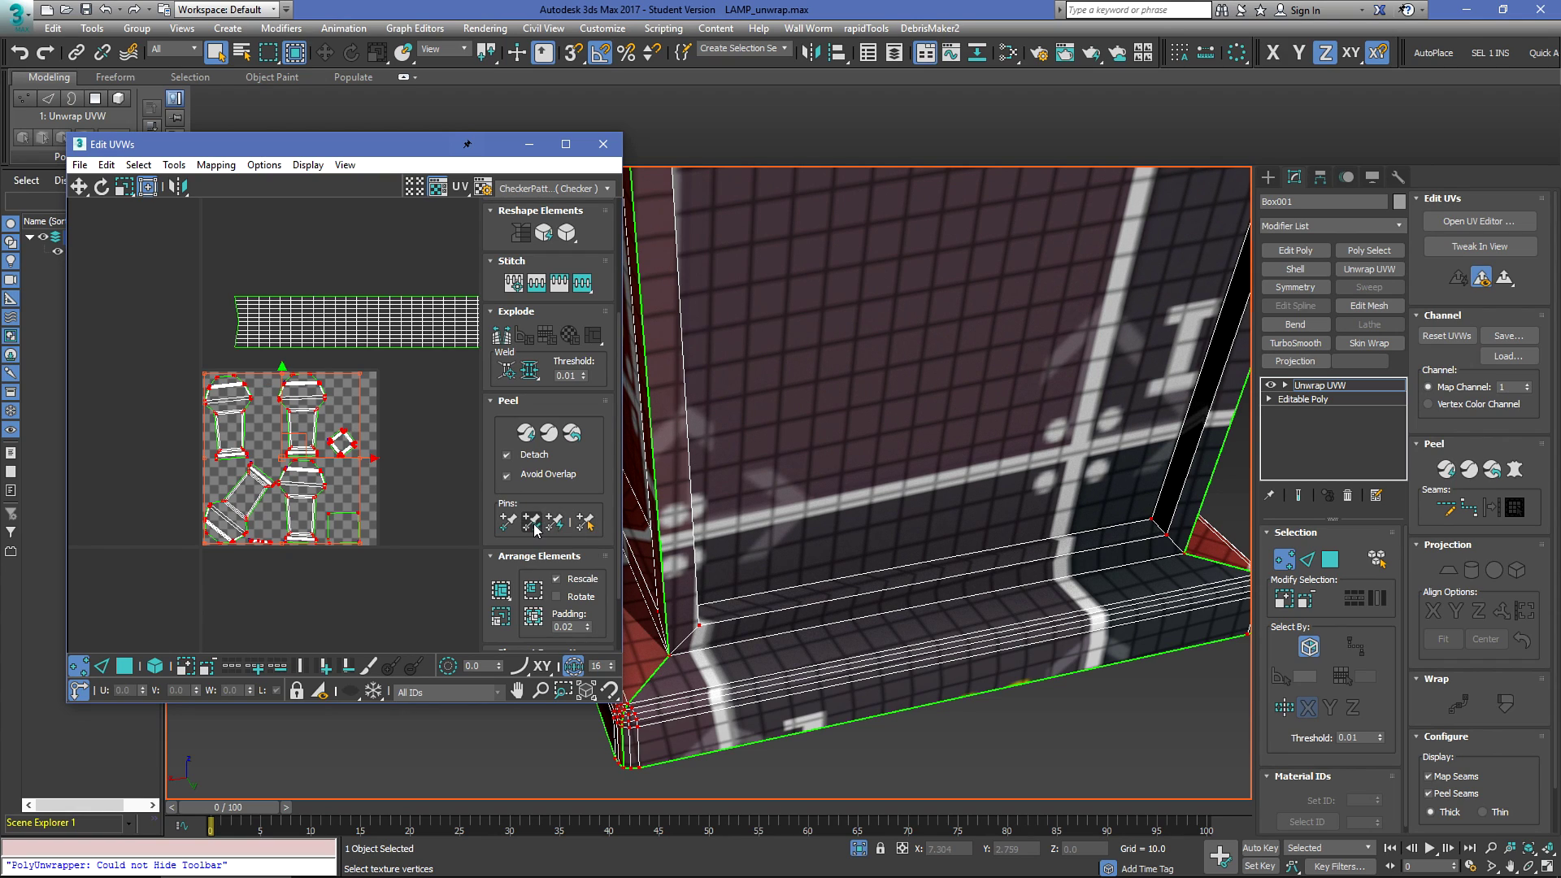
click(435, 445)
scroll(286, 470, up, 2)
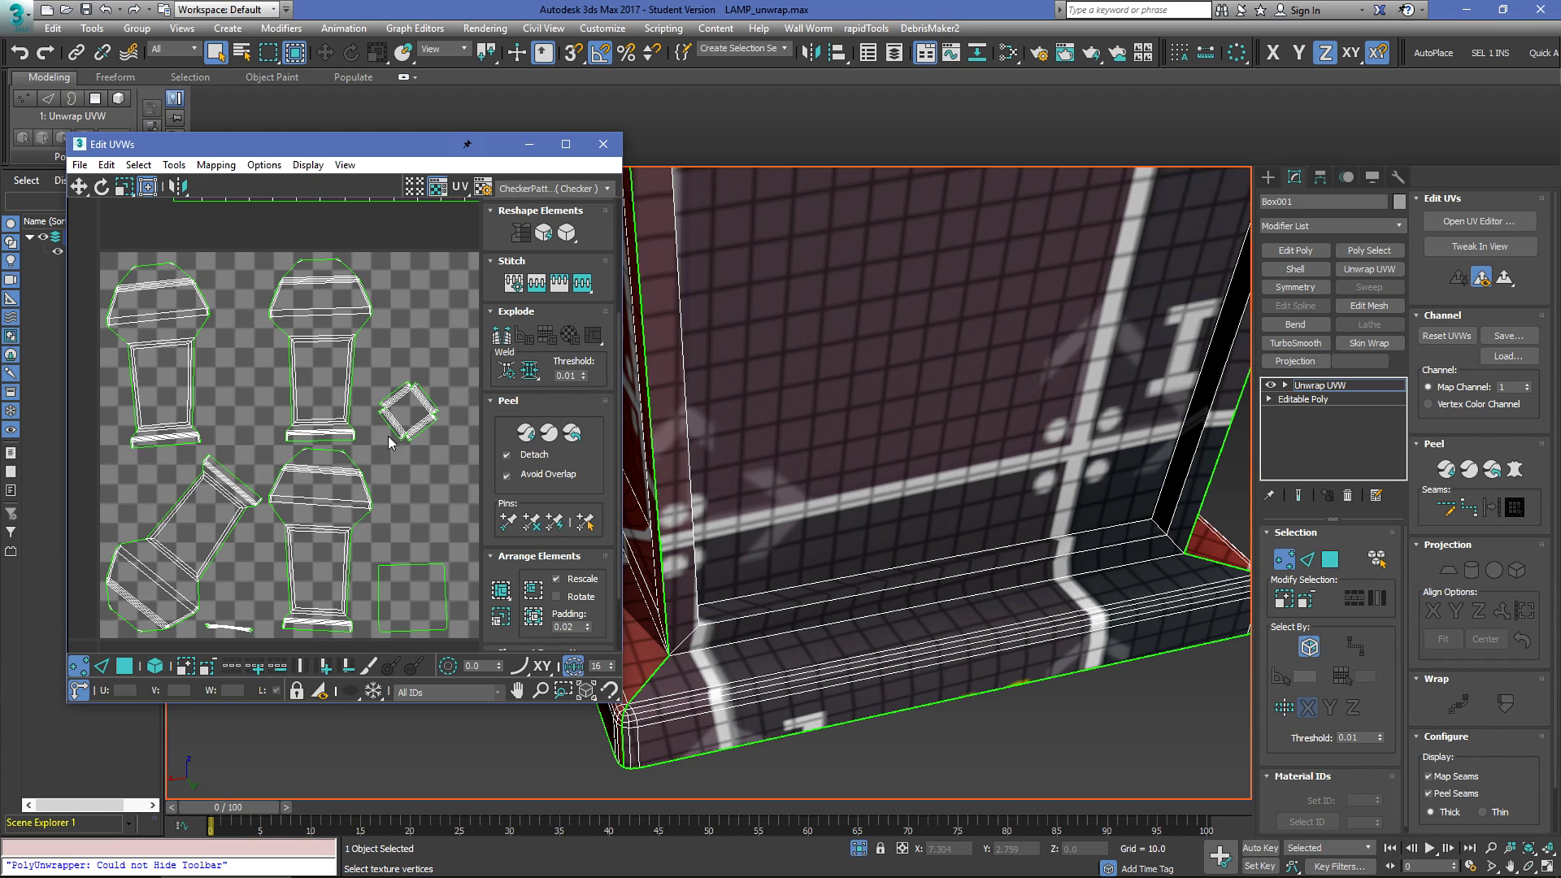
Step: Pin the vertices of the lower UV islands and remove those pins again
drag(476, 432, 41, 758)
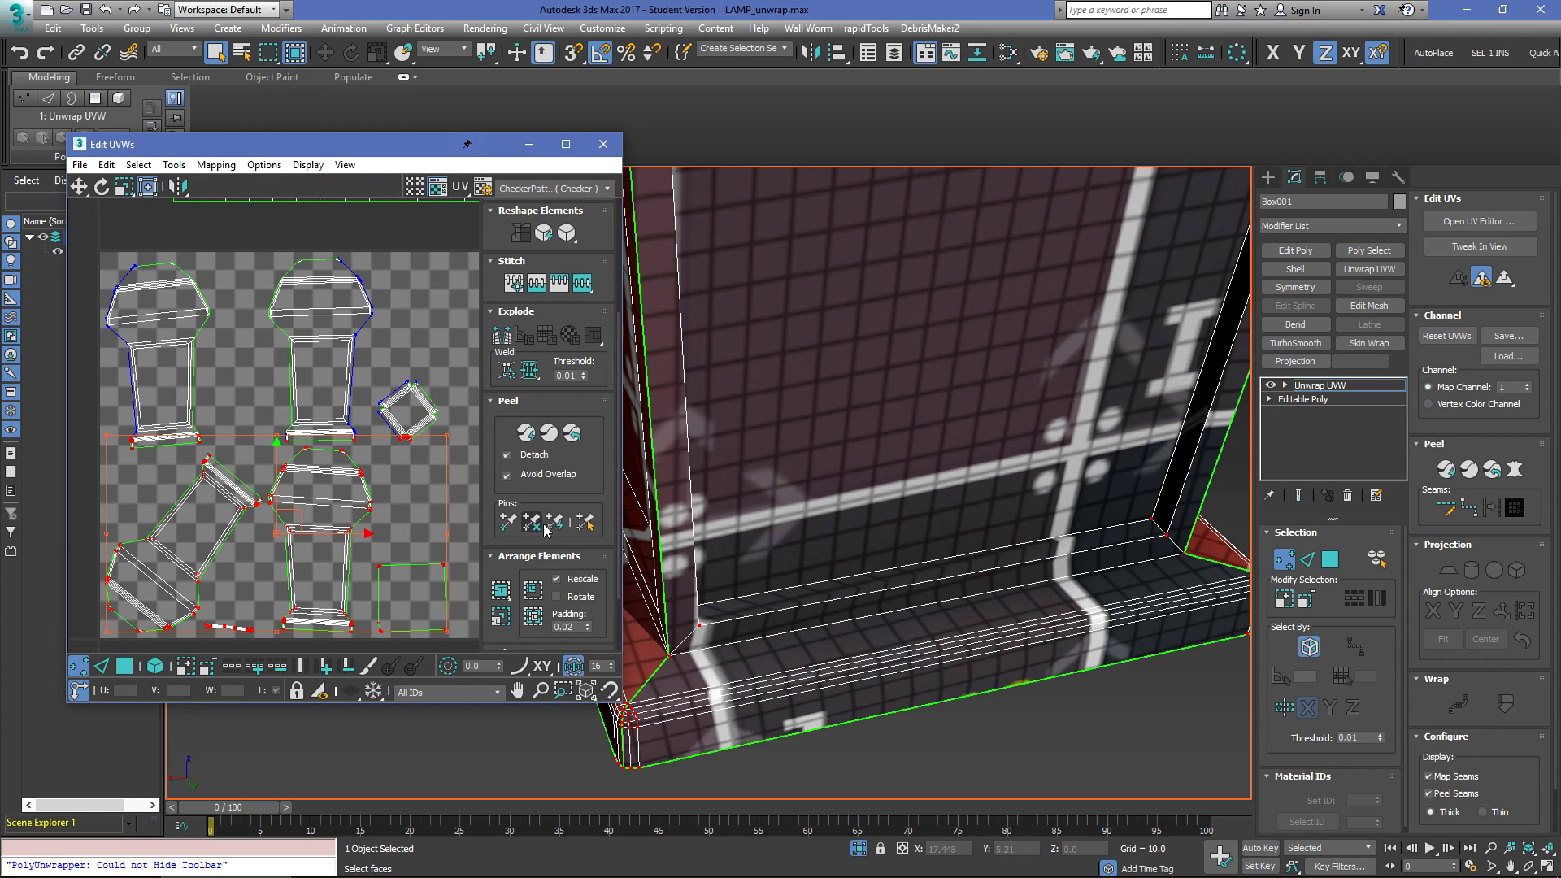
click(421, 499)
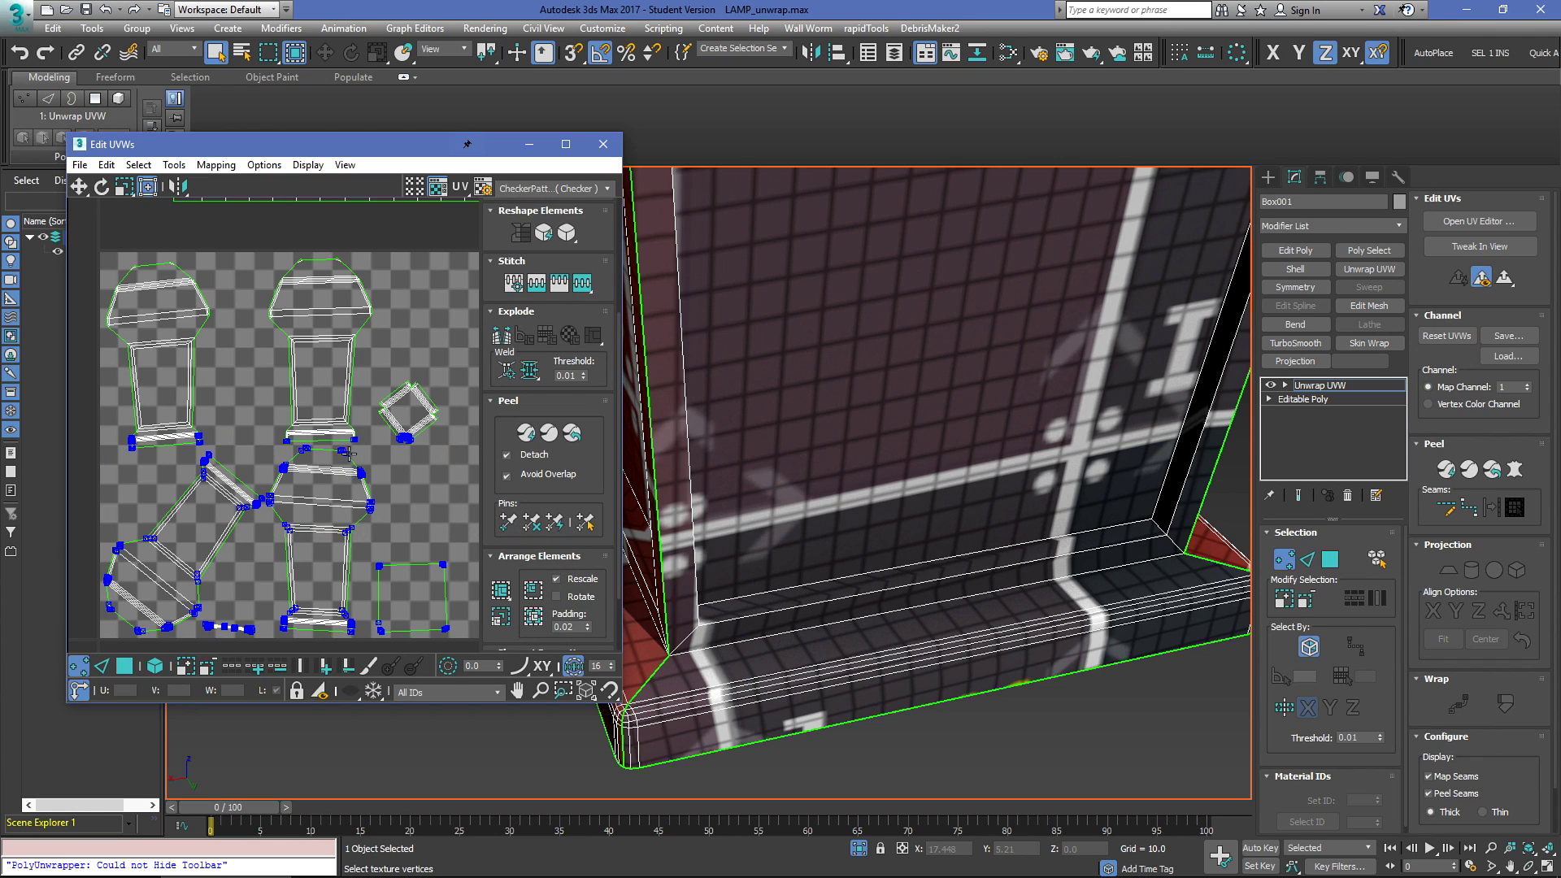
drag(58, 692, 57, 683)
click(533, 533)
click(452, 488)
scroll(414, 443, down, 4)
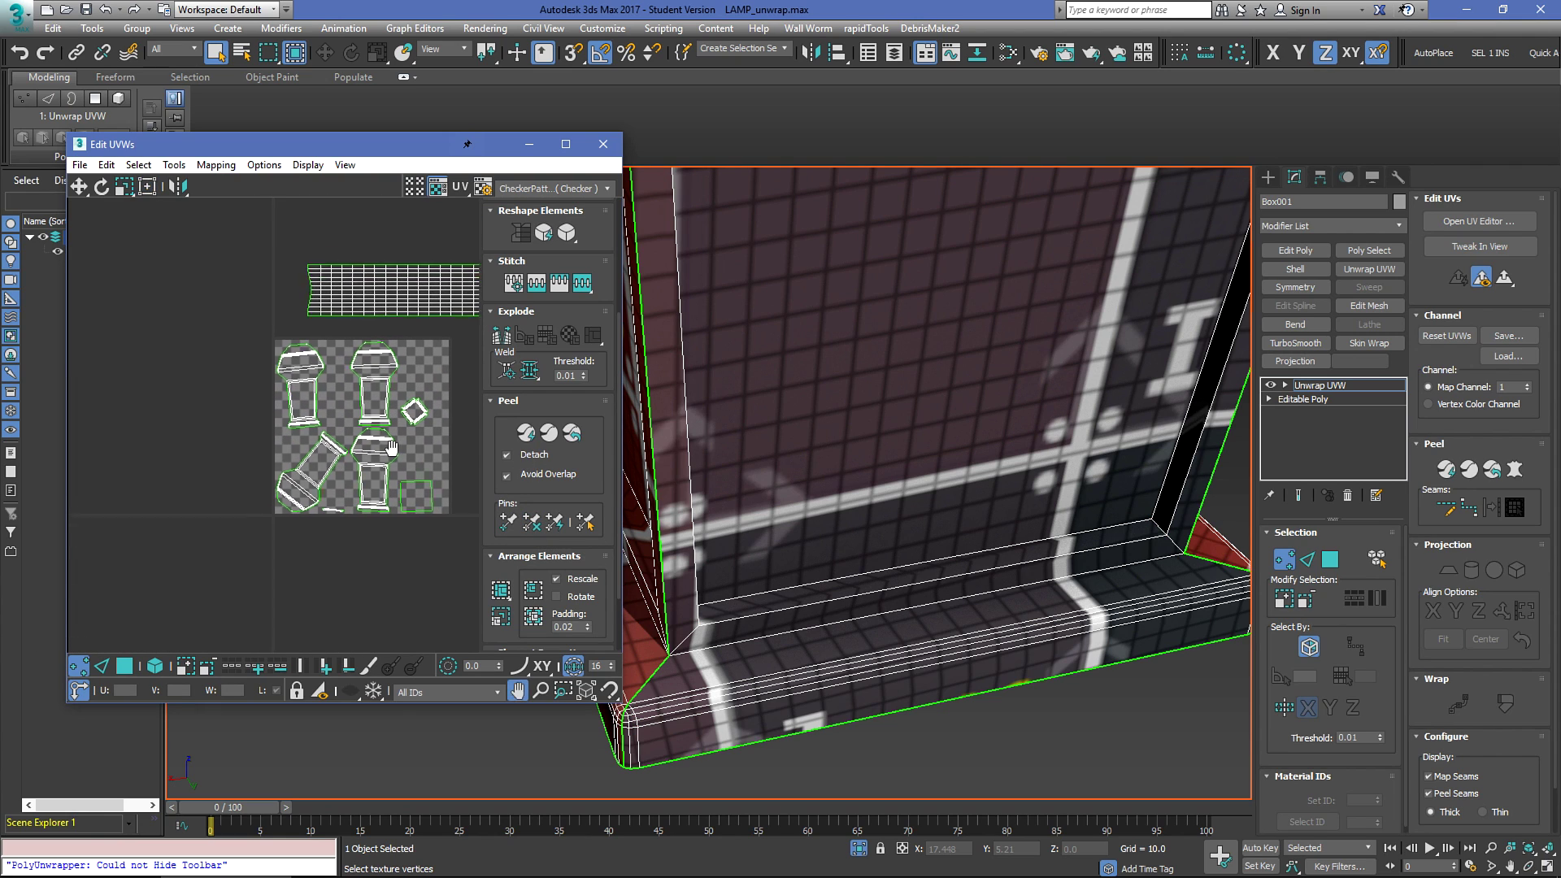
Step: Select the polygons of all UV islands except the ring strip, enlarge the UV editor and apply Straighten Selection
scroll(421, 520, up, 3)
key(3)
key(ctrl+a)
scroll(291, 494, down, 1)
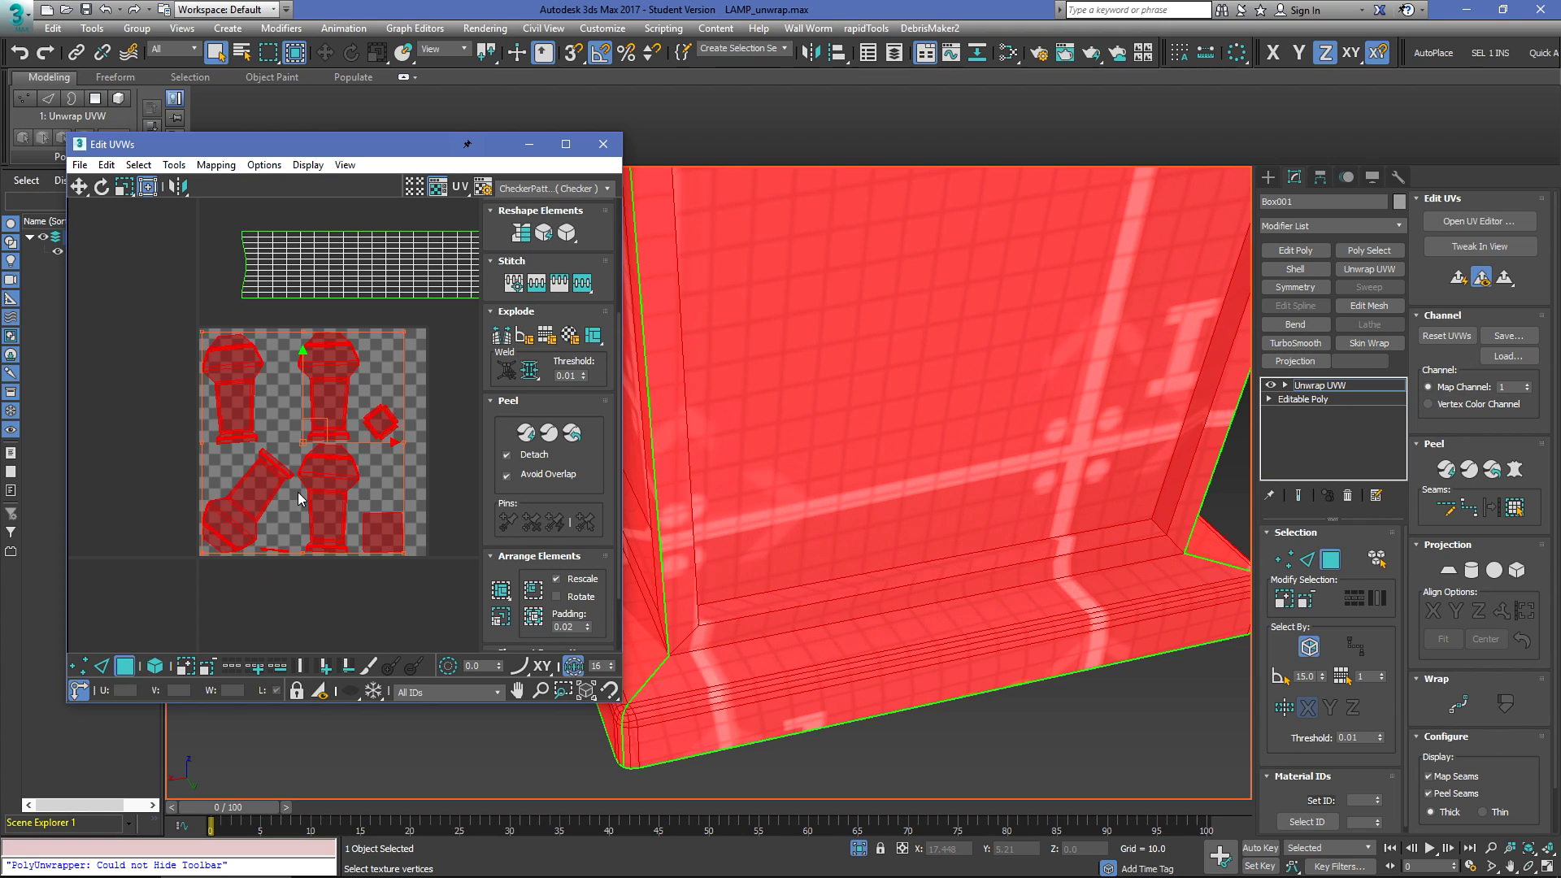
drag(425, 141, 428, 106)
drag(628, 672, 980, 799)
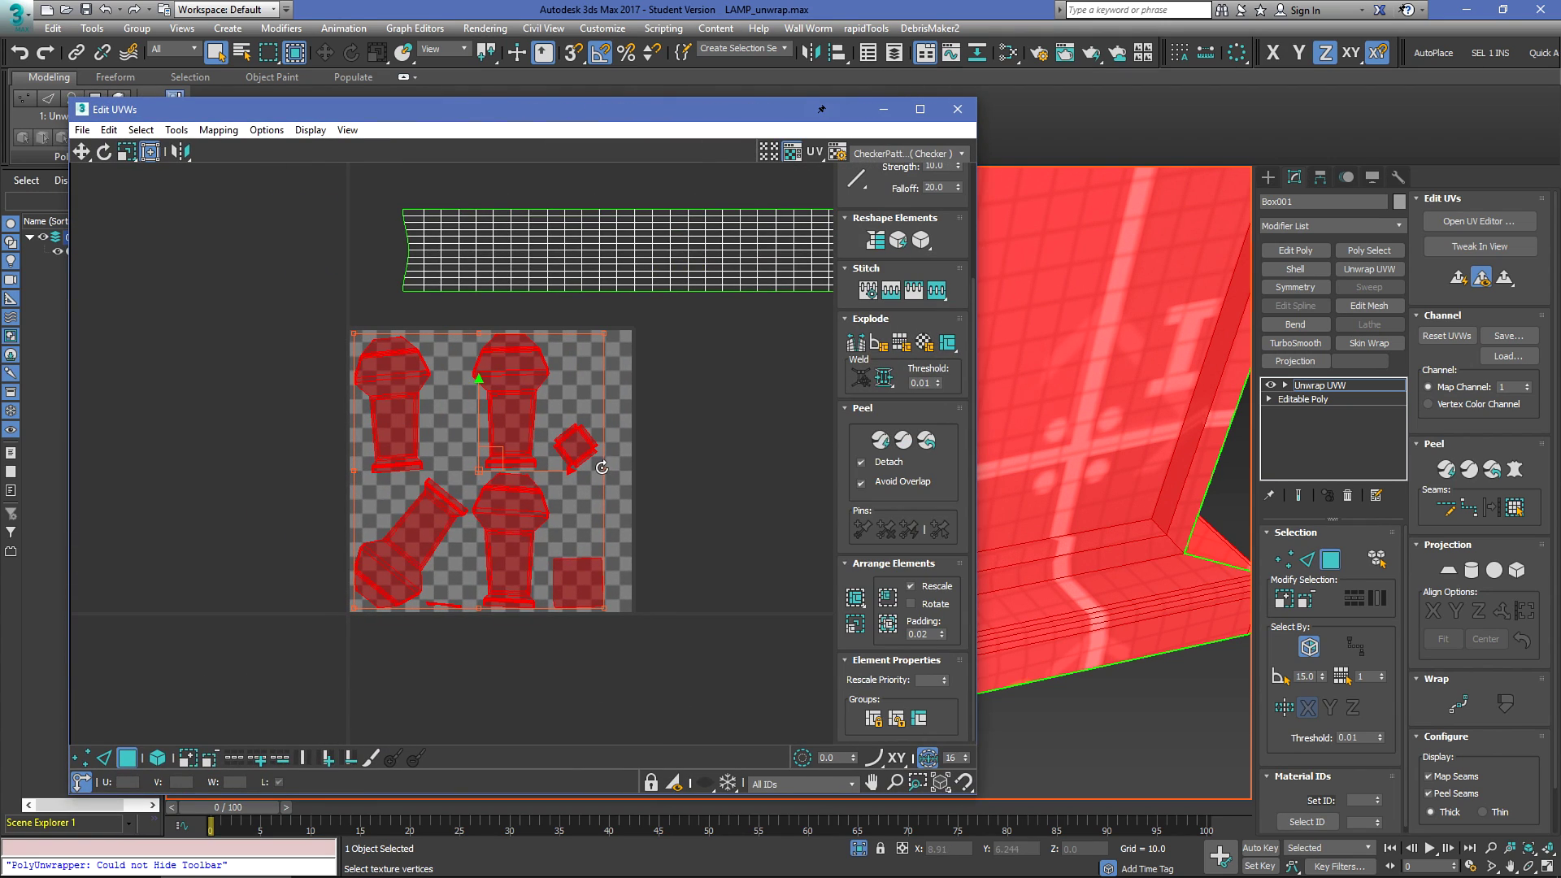
click(878, 245)
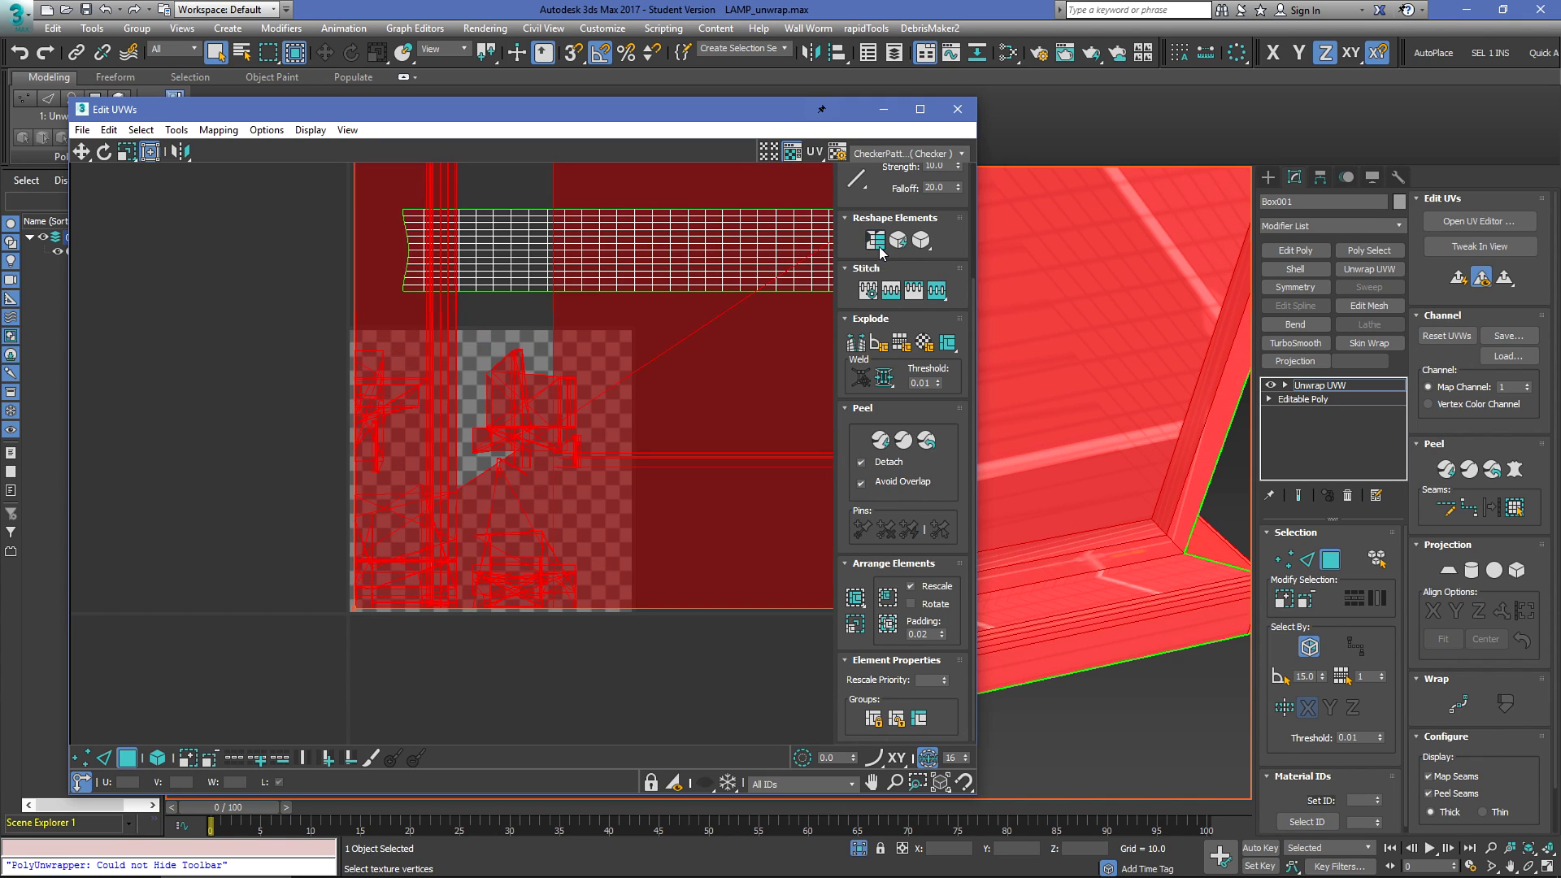
Step: Relax the selected islands by polygon angles in the Relax Tool with 100 iterations and an amount of 0.1
right_click(486, 500)
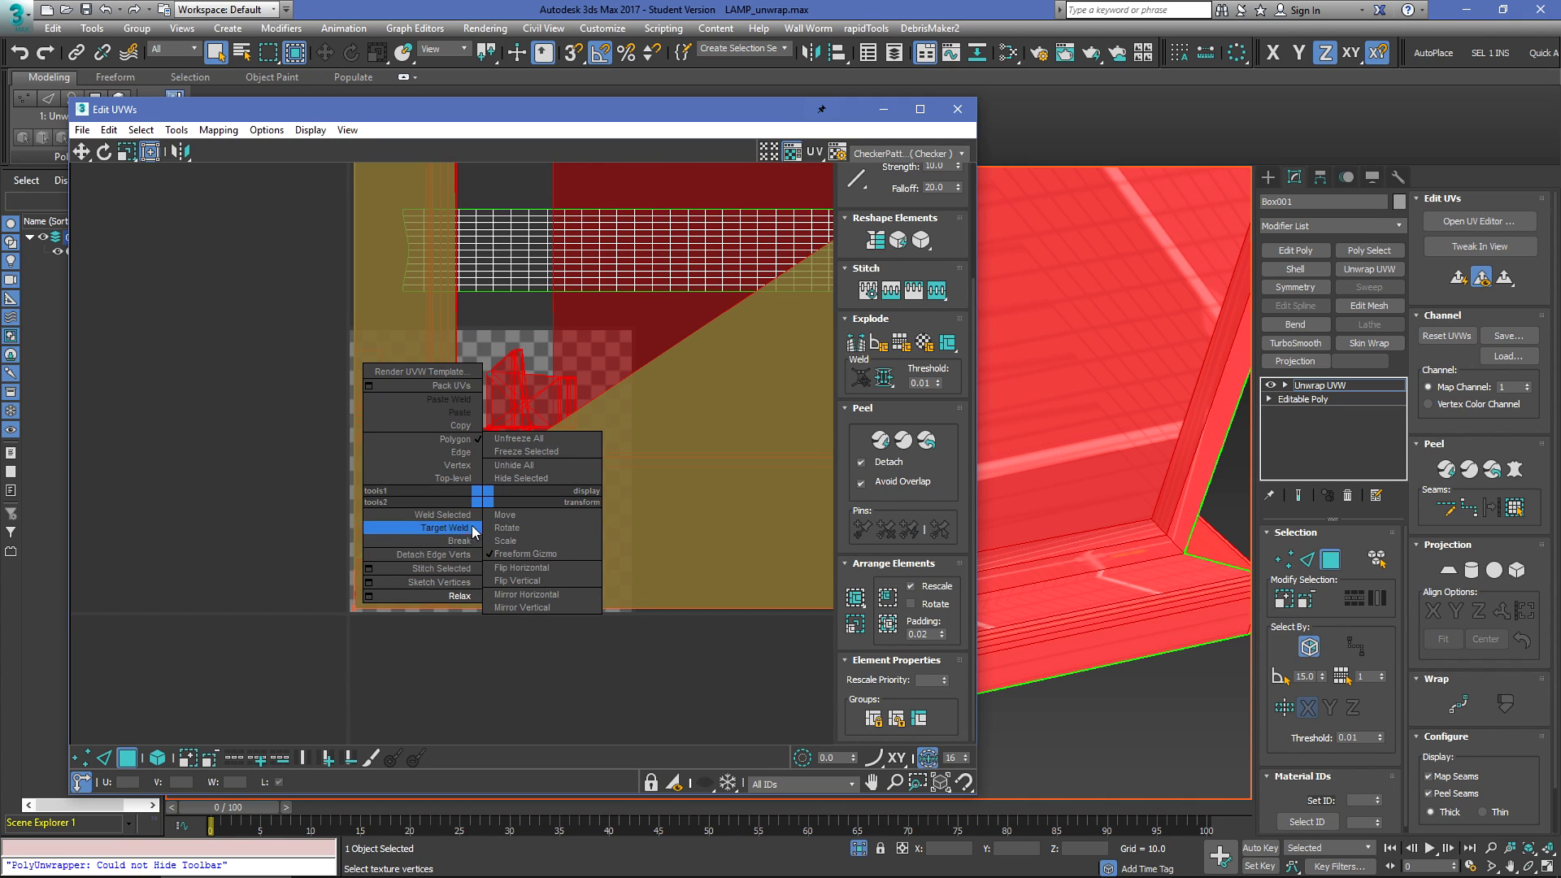
click(368, 596)
click(260, 249)
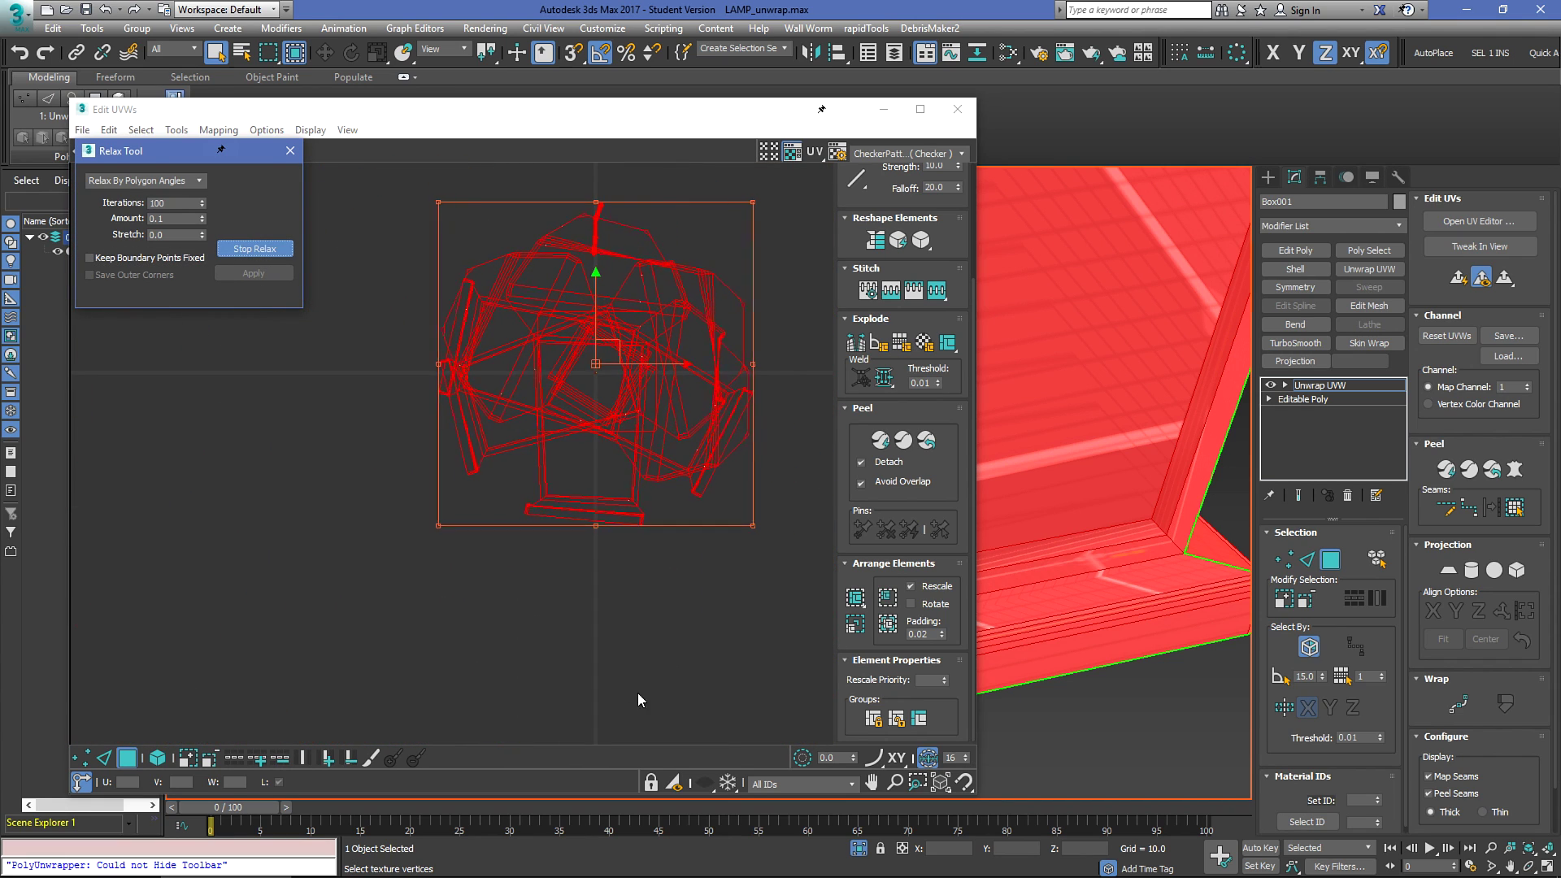
click(239, 248)
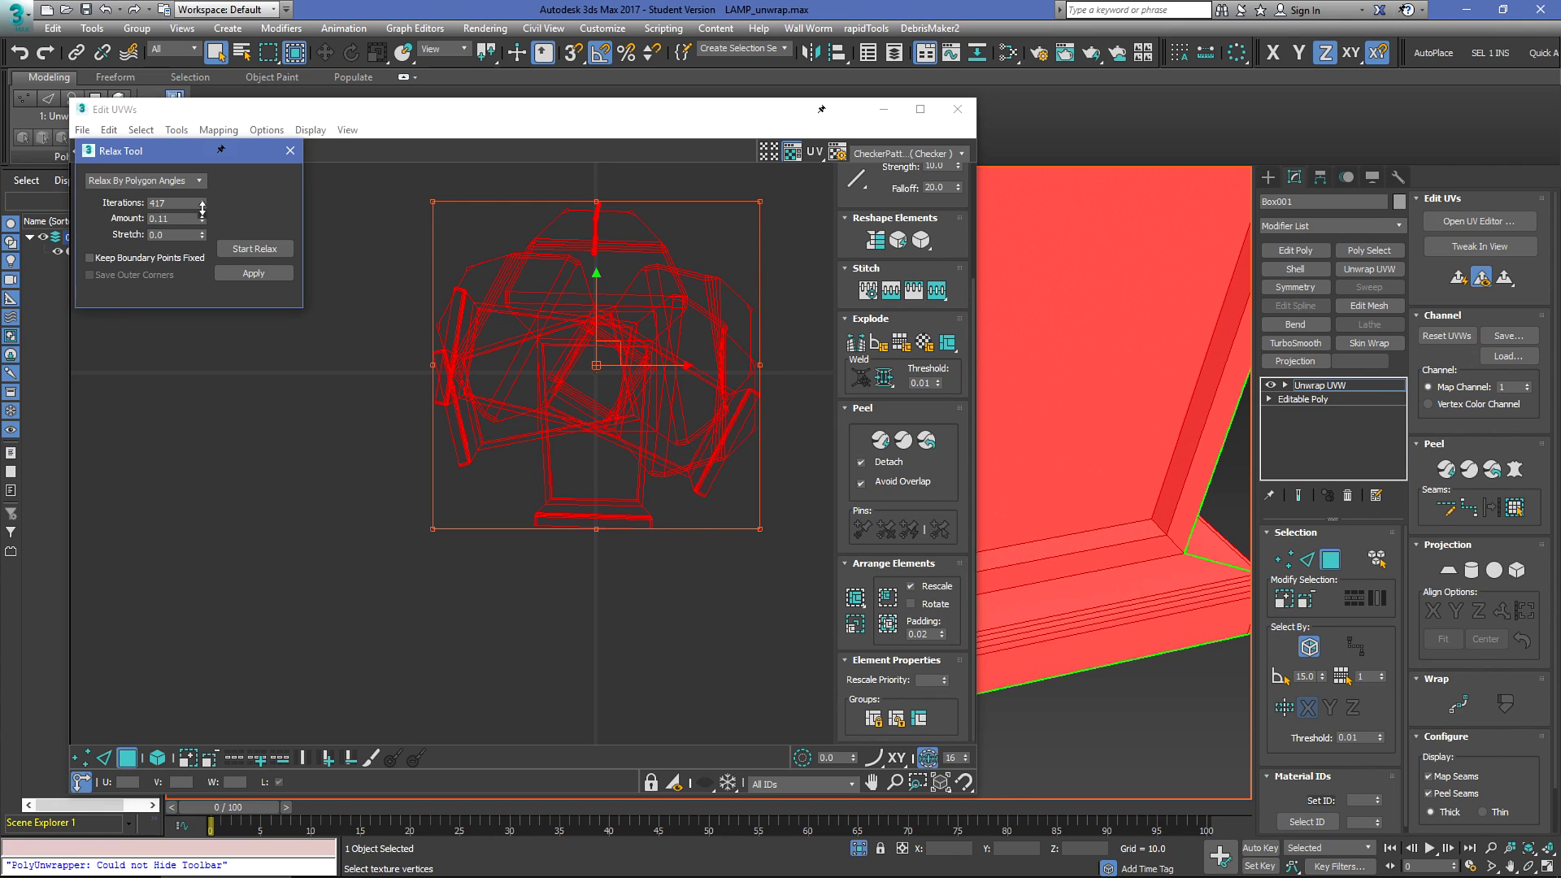
Step: Set the relax iterations to 417 and amount to 1.0, relax the islands again and close the Relax Tool
drag(203, 218, 202, 203)
click(255, 249)
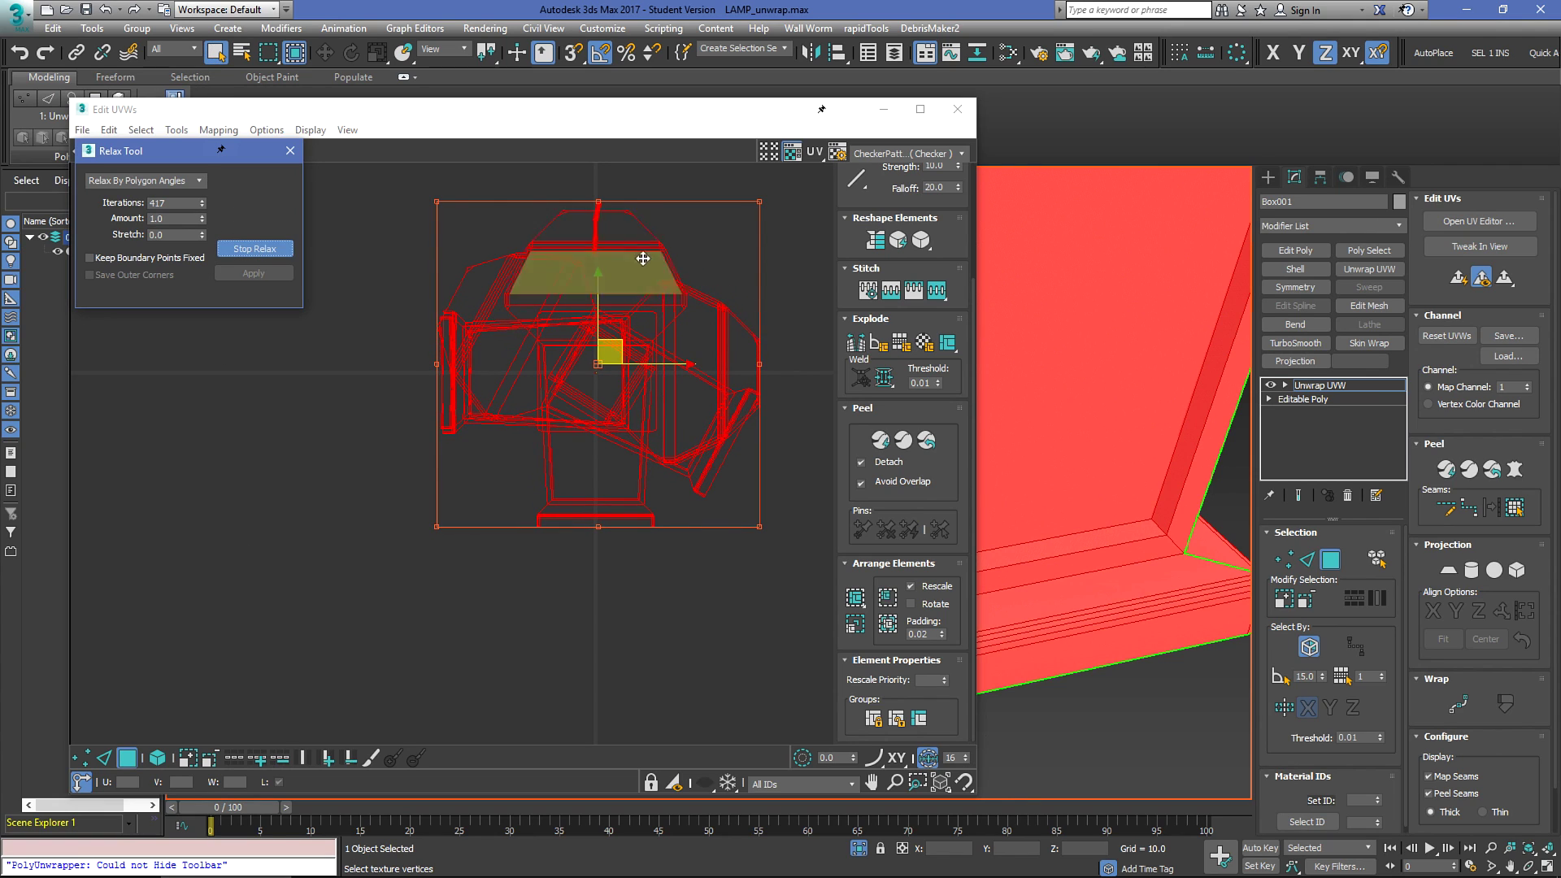
click(254, 249)
click(290, 154)
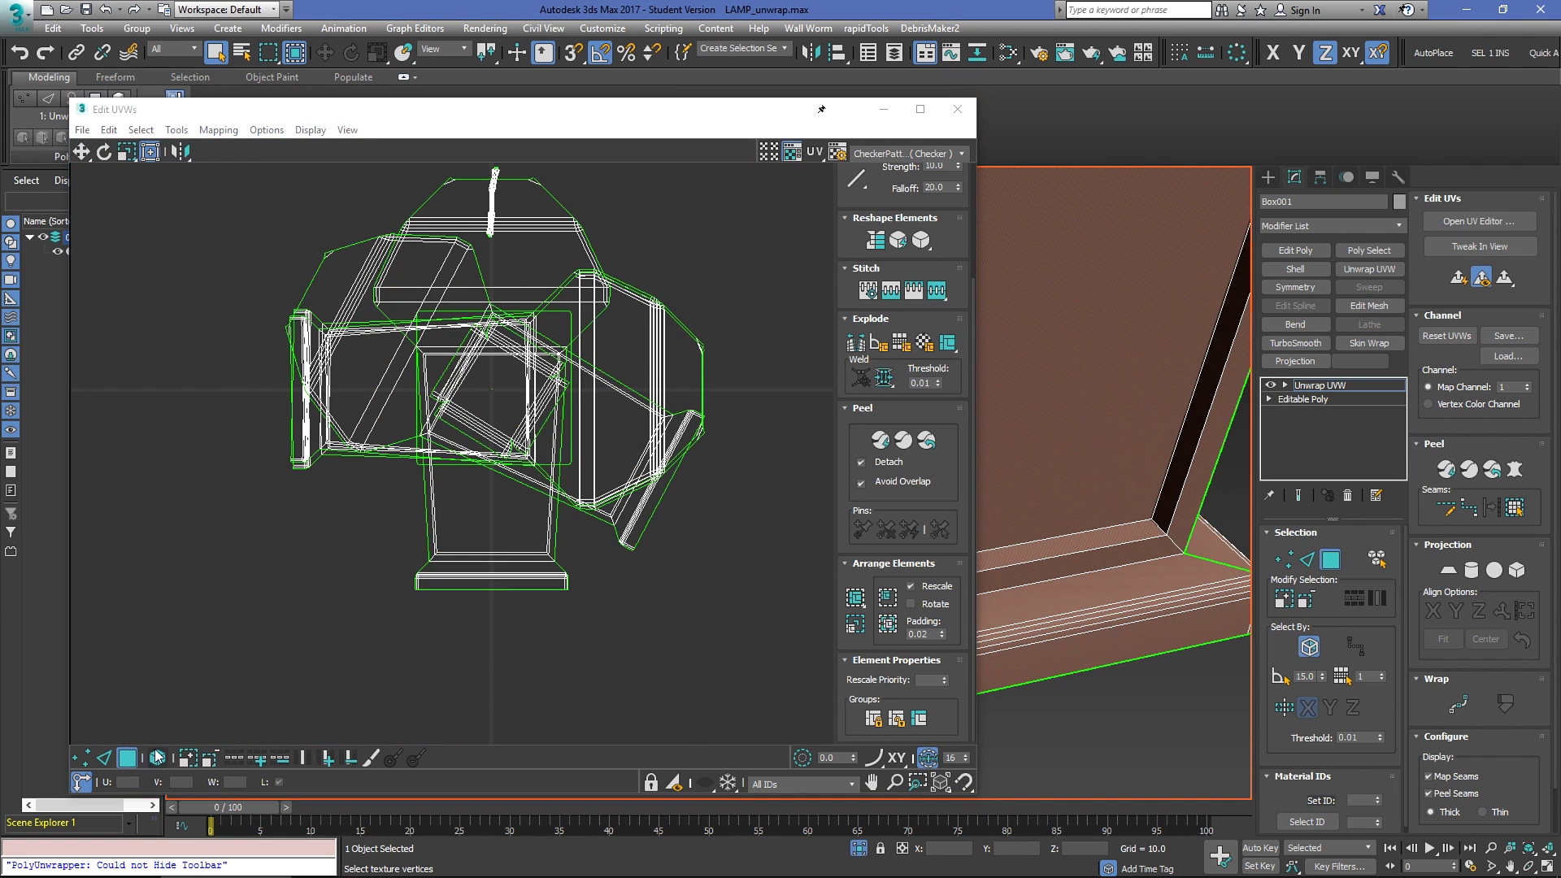
Step: Move the upright lamp side island out of the overlapping stack to an empty area on its right
click(537, 442)
drag(505, 367, 793, 348)
middle_drag(620, 432, 584, 473)
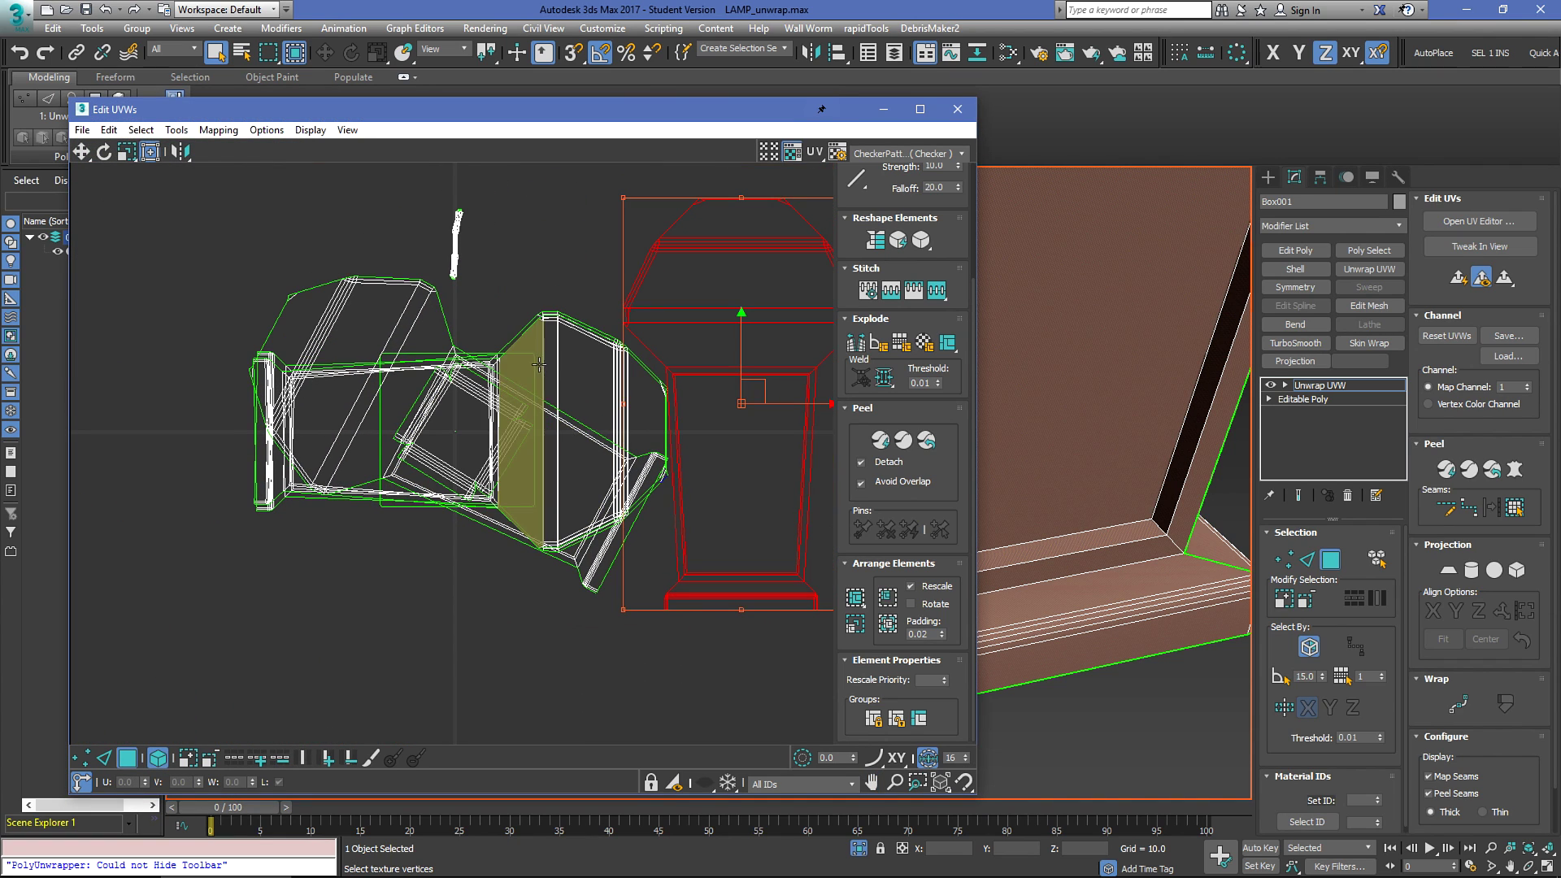
click(564, 345)
click(564, 252)
scroll(545, 305, down, 3)
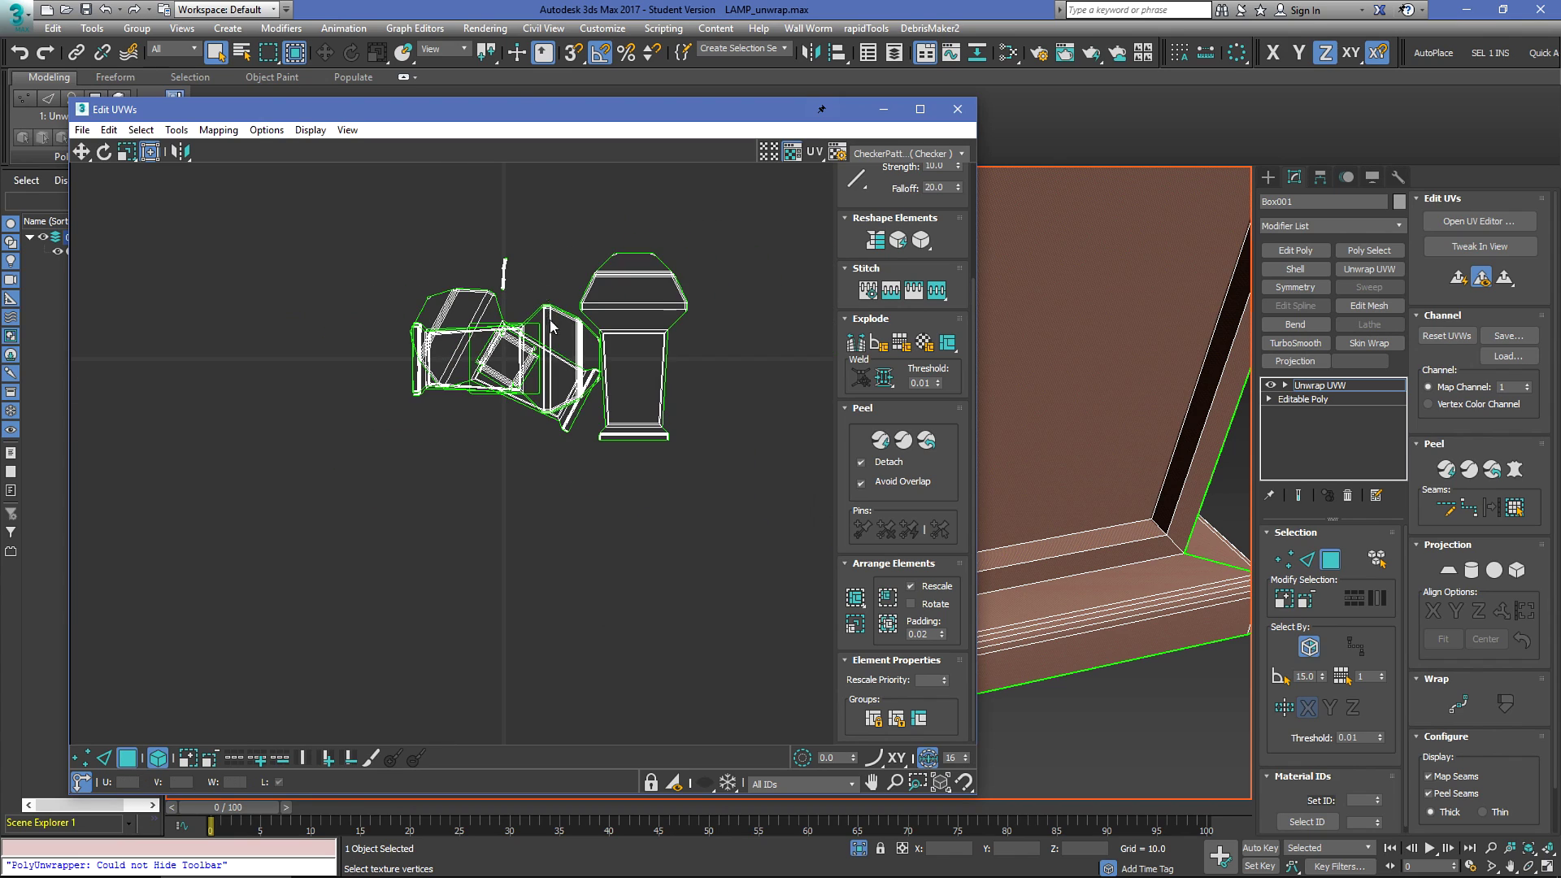
Step: Move the stacked sideways lamp islands out of the overlap and place them below the other islands
scroll(553, 333, up, 2)
click(568, 337)
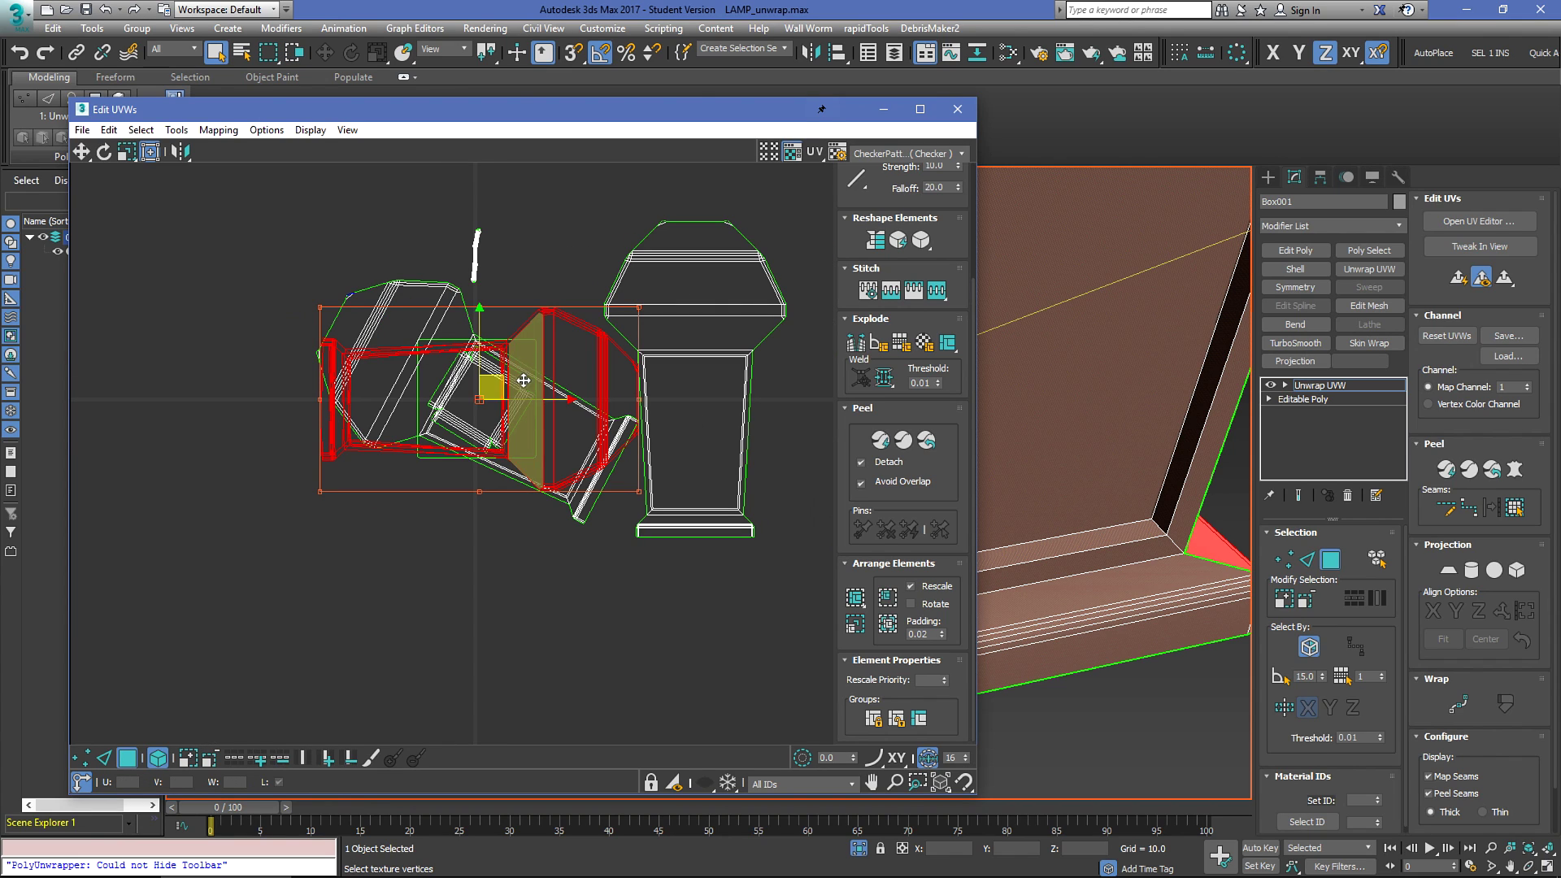
drag(568, 336, 712, 599)
click(535, 437)
click(280, 576)
click(740, 271)
click(570, 347)
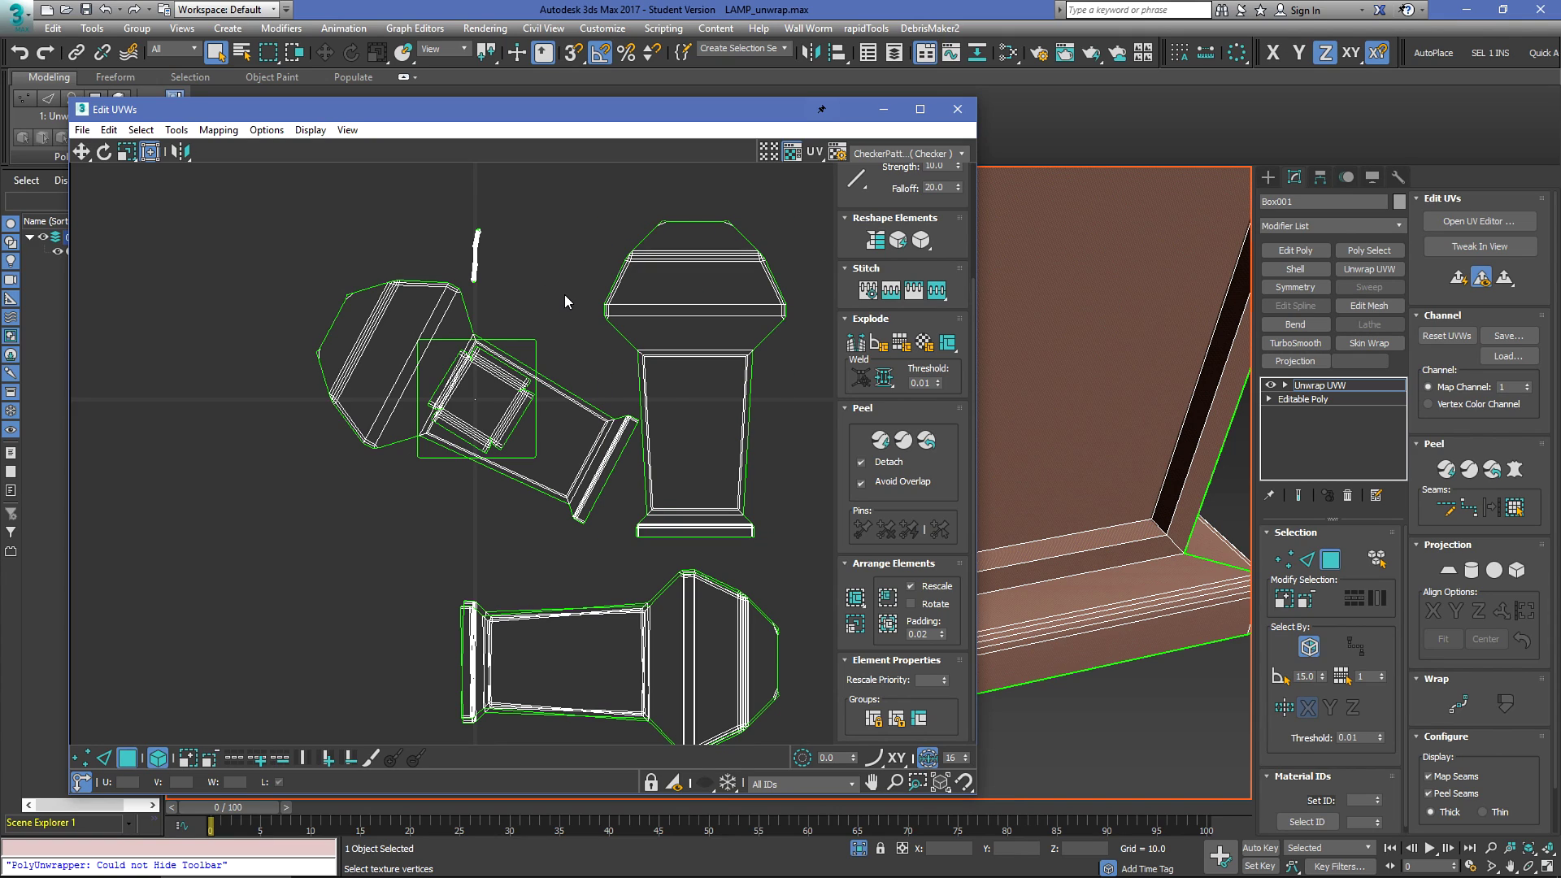
Step: Select the whole tilted lamp island, move it away from the small square island and rotate it upright
click(159, 758)
click(394, 349)
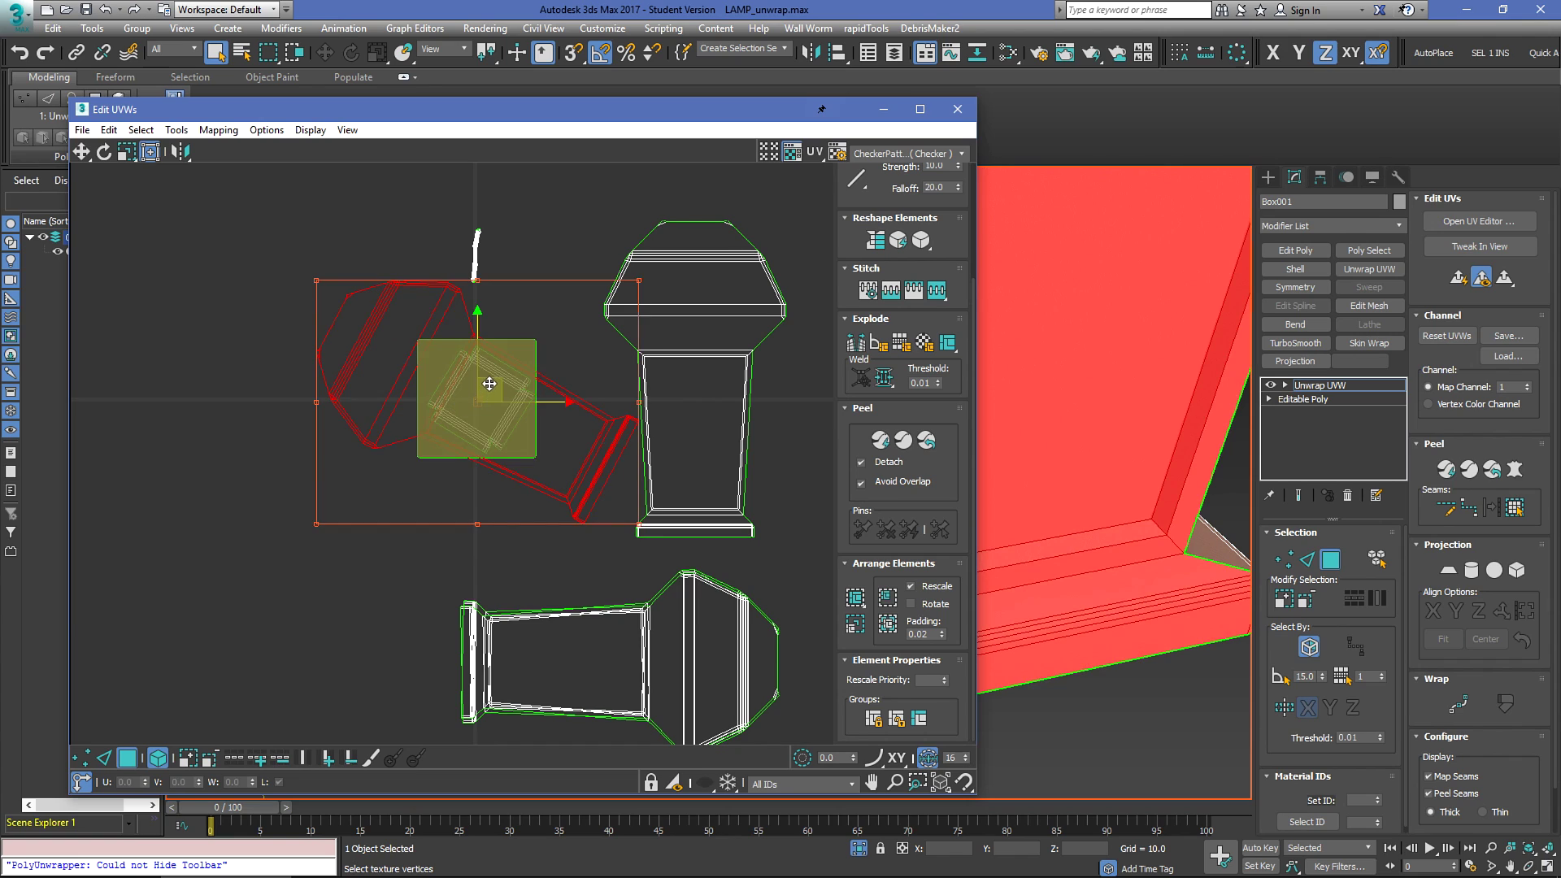
drag(489, 384, 307, 505)
middle_drag(368, 427, 496, 421)
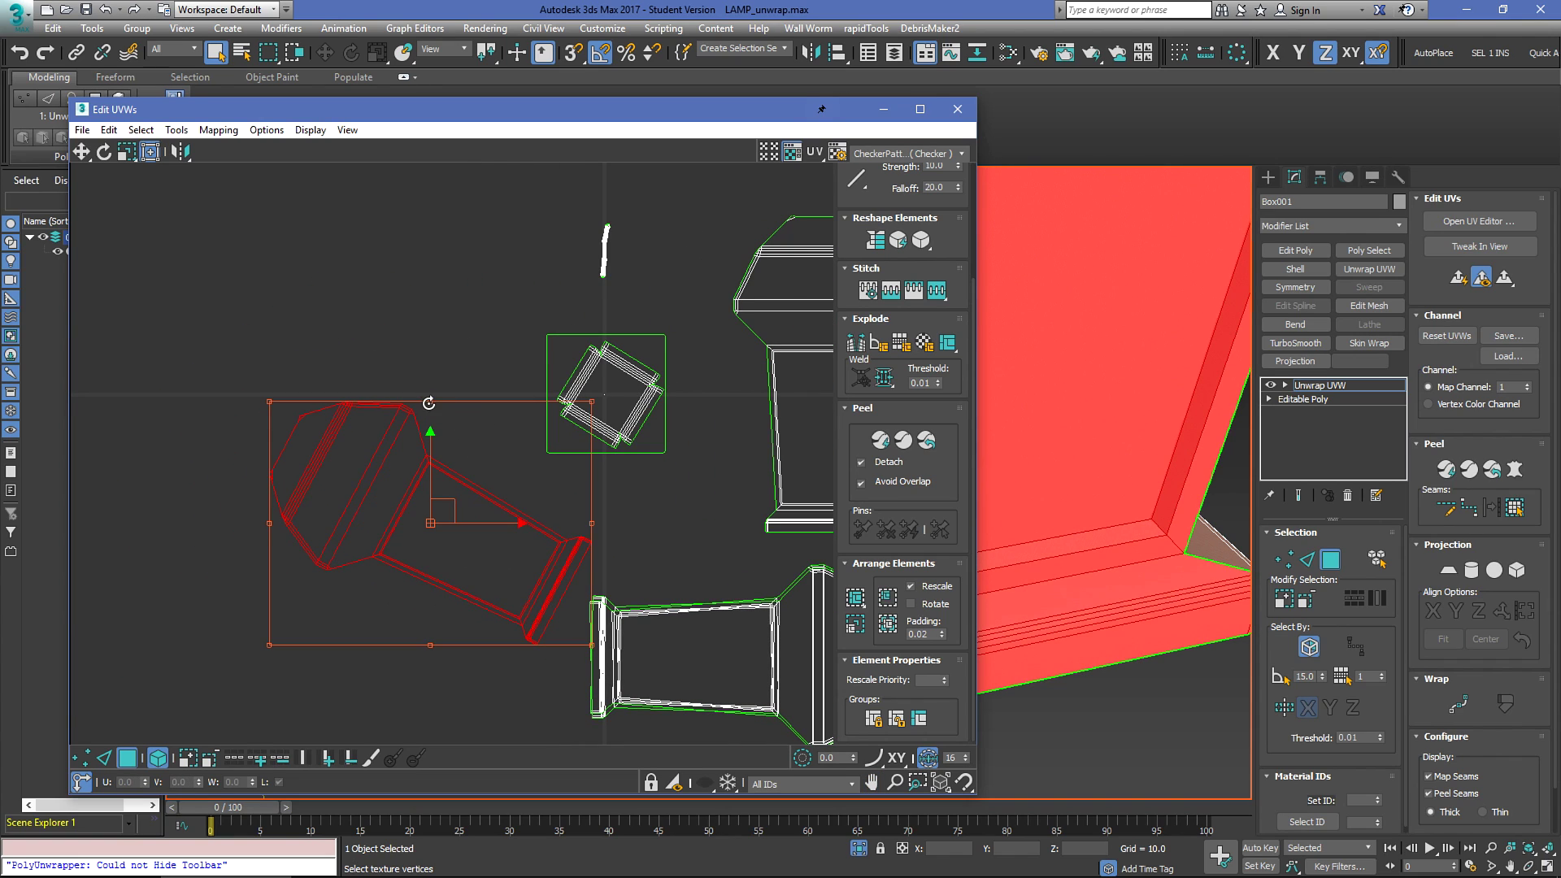
drag(428, 403, 534, 461)
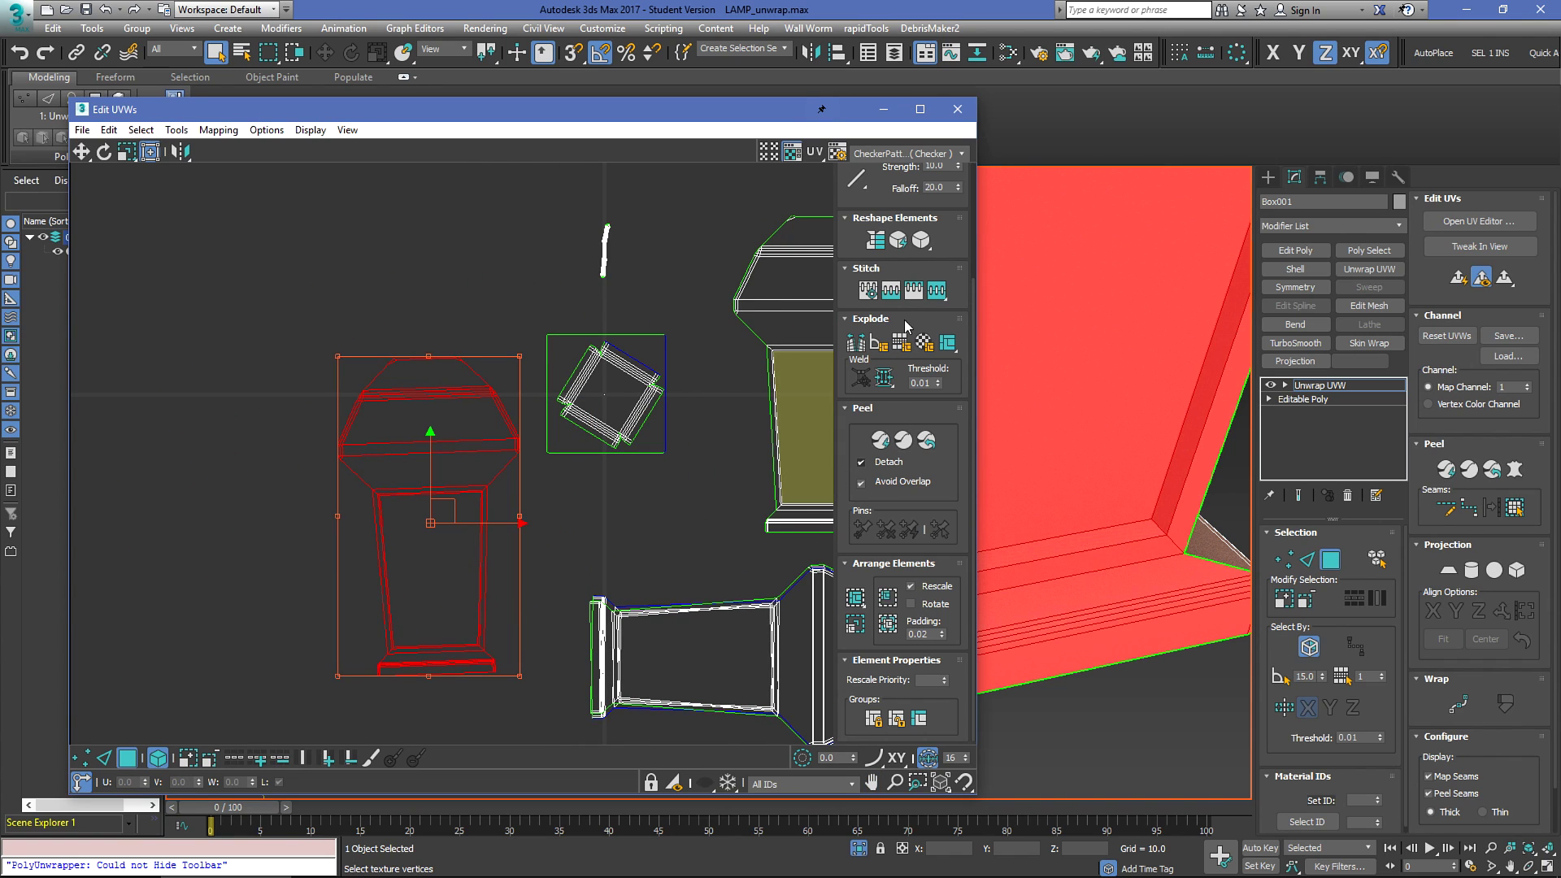
Step: Apply Straighten Selection to the rotated island, relax it by polygon angles with 100 iterations and amount 0.1, and close the Relax Tool
click(875, 248)
right_click(416, 541)
click(276, 637)
right_click(415, 553)
click(301, 654)
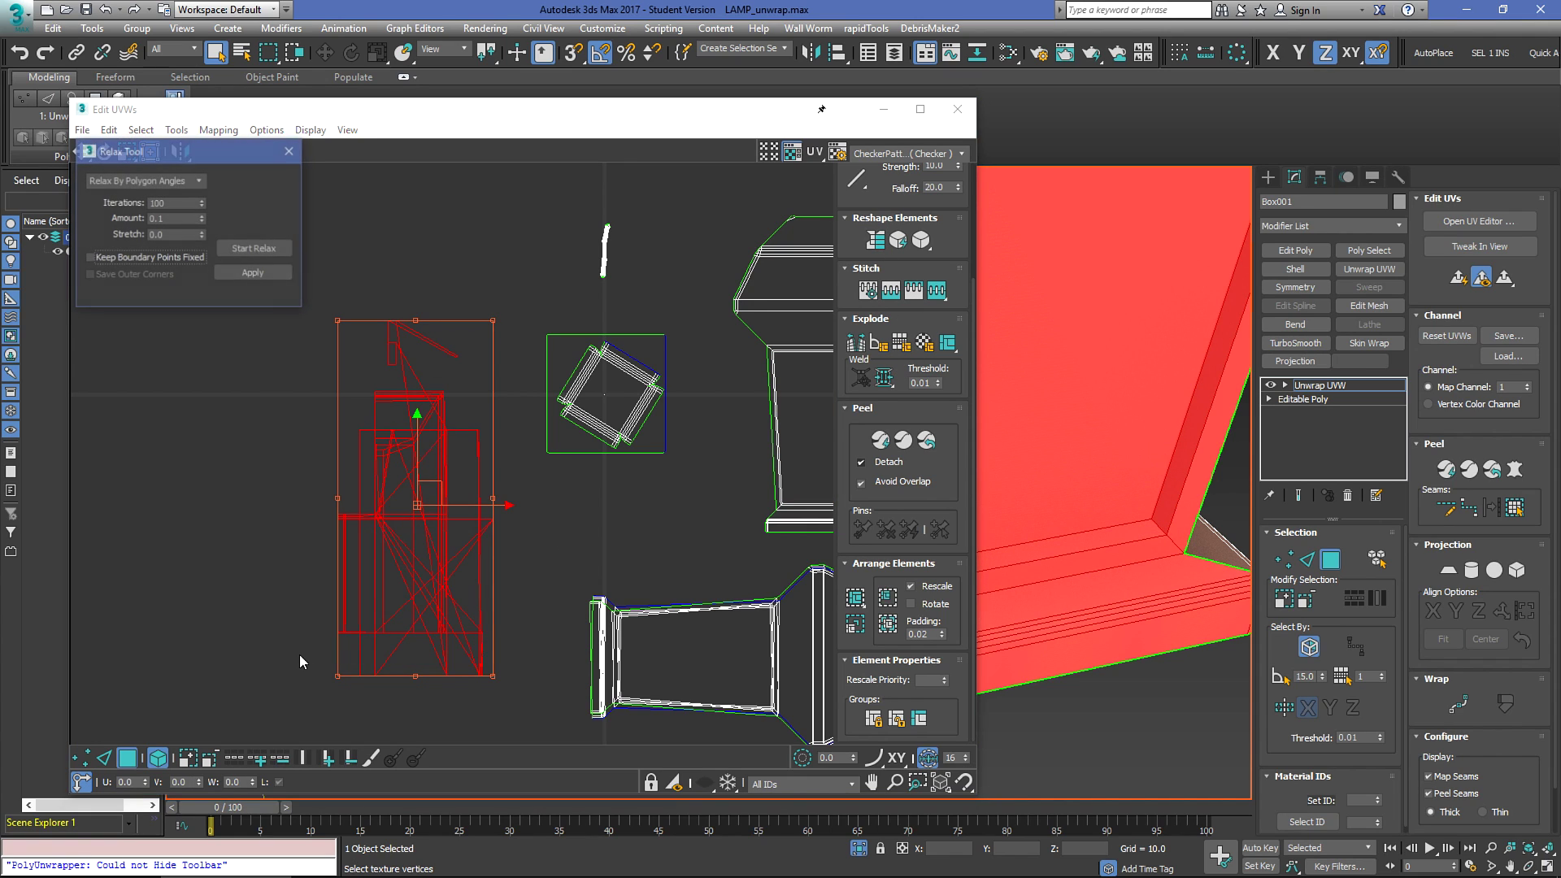
click(264, 252)
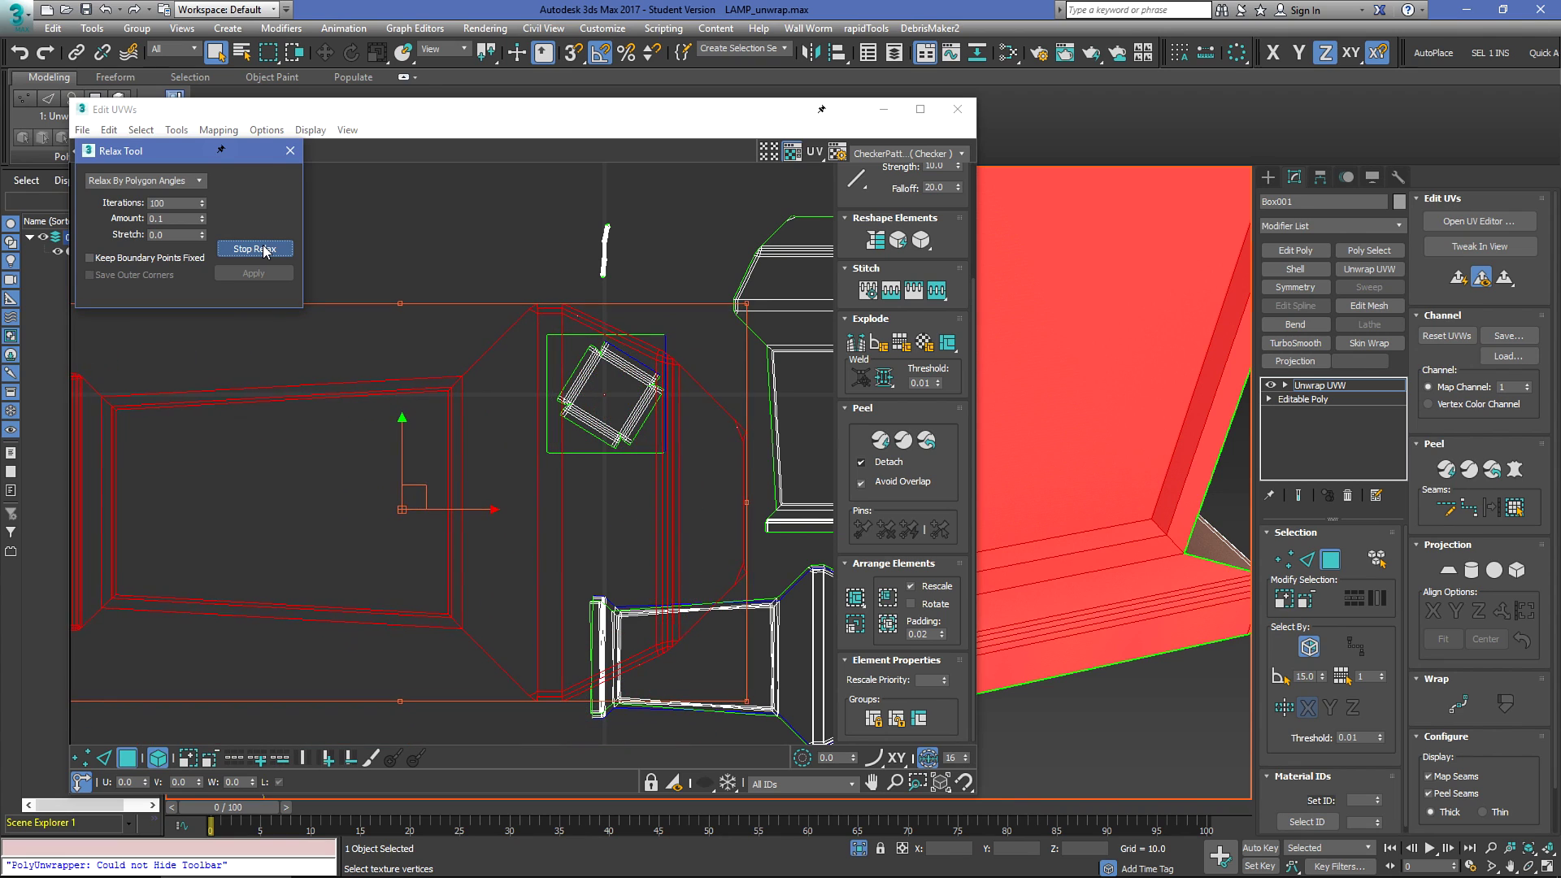
click(281, 251)
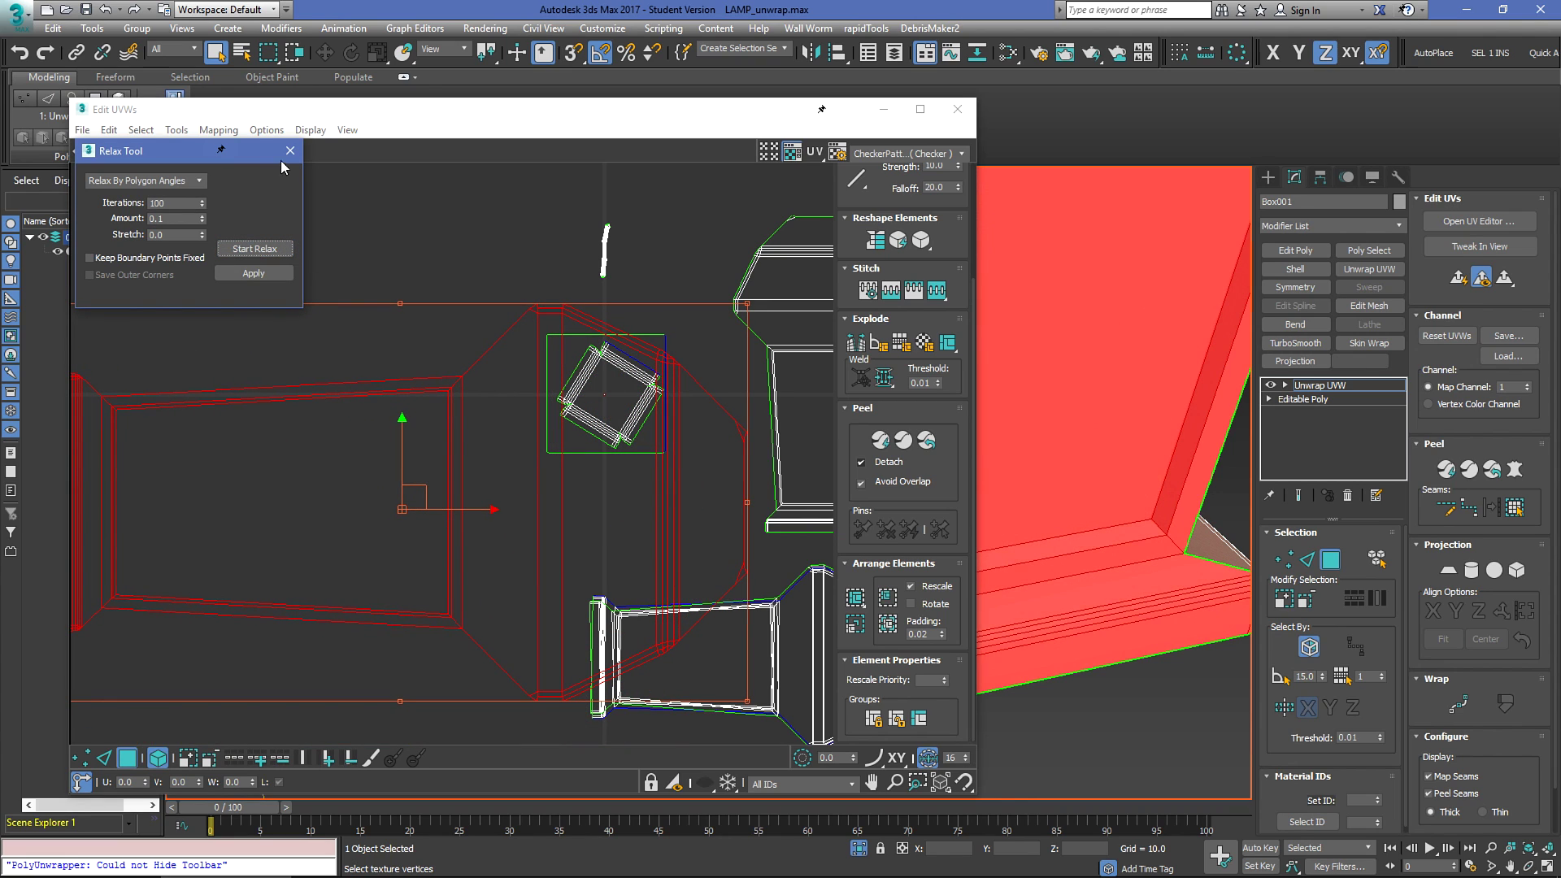
click(289, 152)
Step: Deselect the relaxed island, check its base edges and move it left, clear of the other islands
scroll(618, 289, down, 1)
middle_drag(171, 398, 390, 312)
scroll(390, 312, up, 3)
click(284, 272)
scroll(284, 272, down, 1)
scroll(285, 272, down, 5)
scroll(291, 223, up, 6)
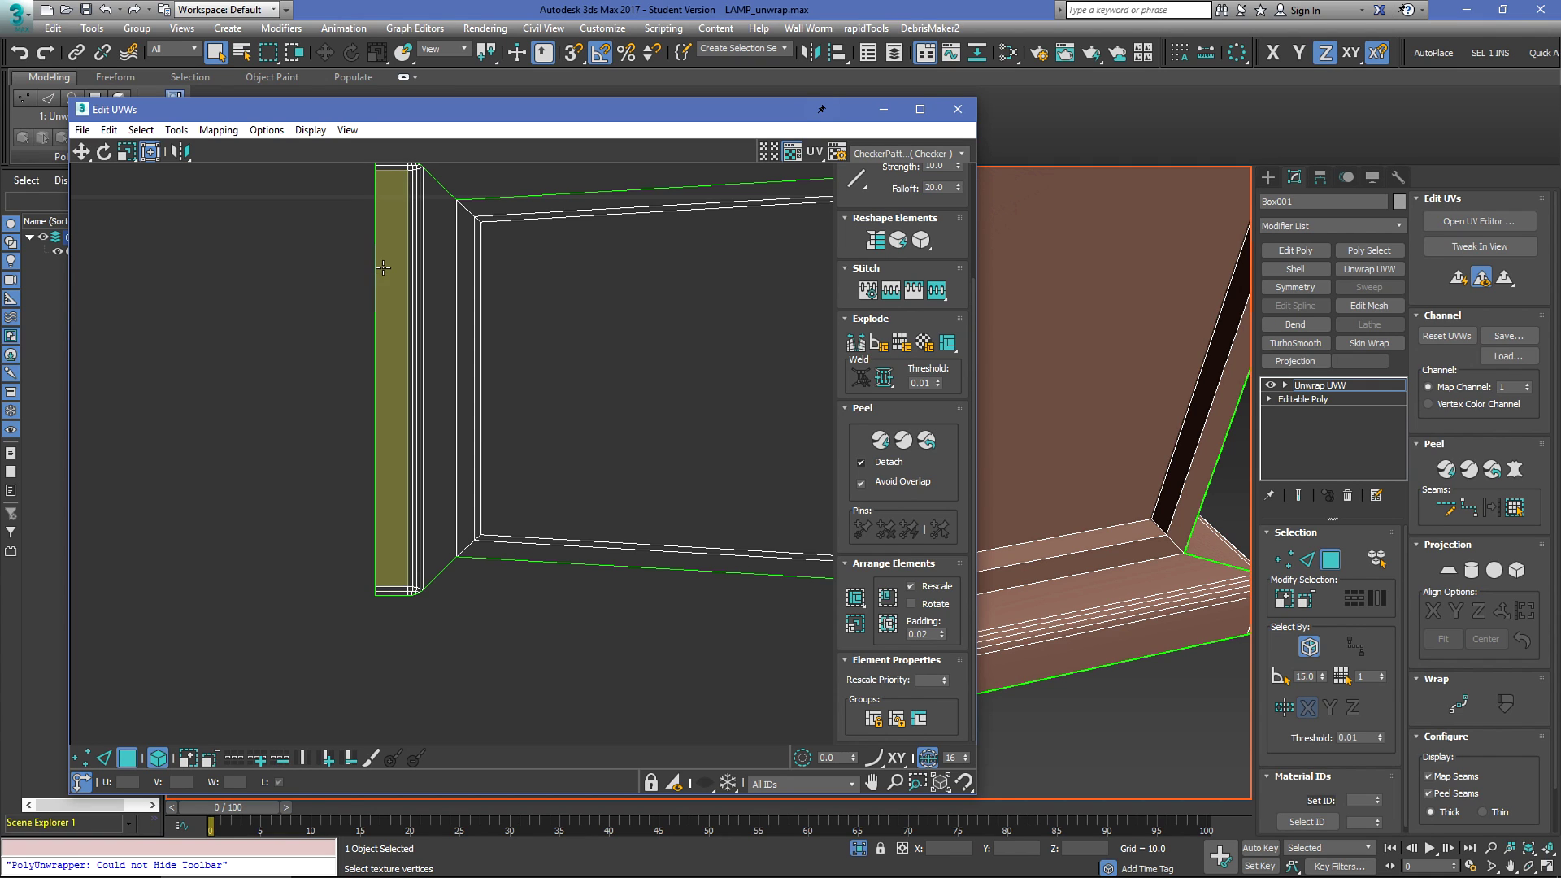
click(380, 274)
scroll(335, 288, down, 5)
drag(504, 295, 319, 297)
Step: Separate the two stacked sideways islands by moving one of them down below the other
scroll(602, 371, up, 1)
scroll(601, 372, up, 5)
click(680, 366)
scroll(377, 374, down, 5)
drag(619, 467, 621, 469)
middle_drag(518, 342, 569, 408)
scroll(564, 373, up, 7)
scroll(579, 273, down, 5)
scroll(579, 241, up, 1)
scroll(578, 240, up, 6)
scroll(557, 232, down, 4)
click(366, 291)
click(432, 462)
scroll(456, 423, down, 4)
drag(460, 415, 464, 574)
scroll(309, 444, up, 4)
Step: Try to align the upper sideways island to its base edge and to an edge at its wide end
key(2)
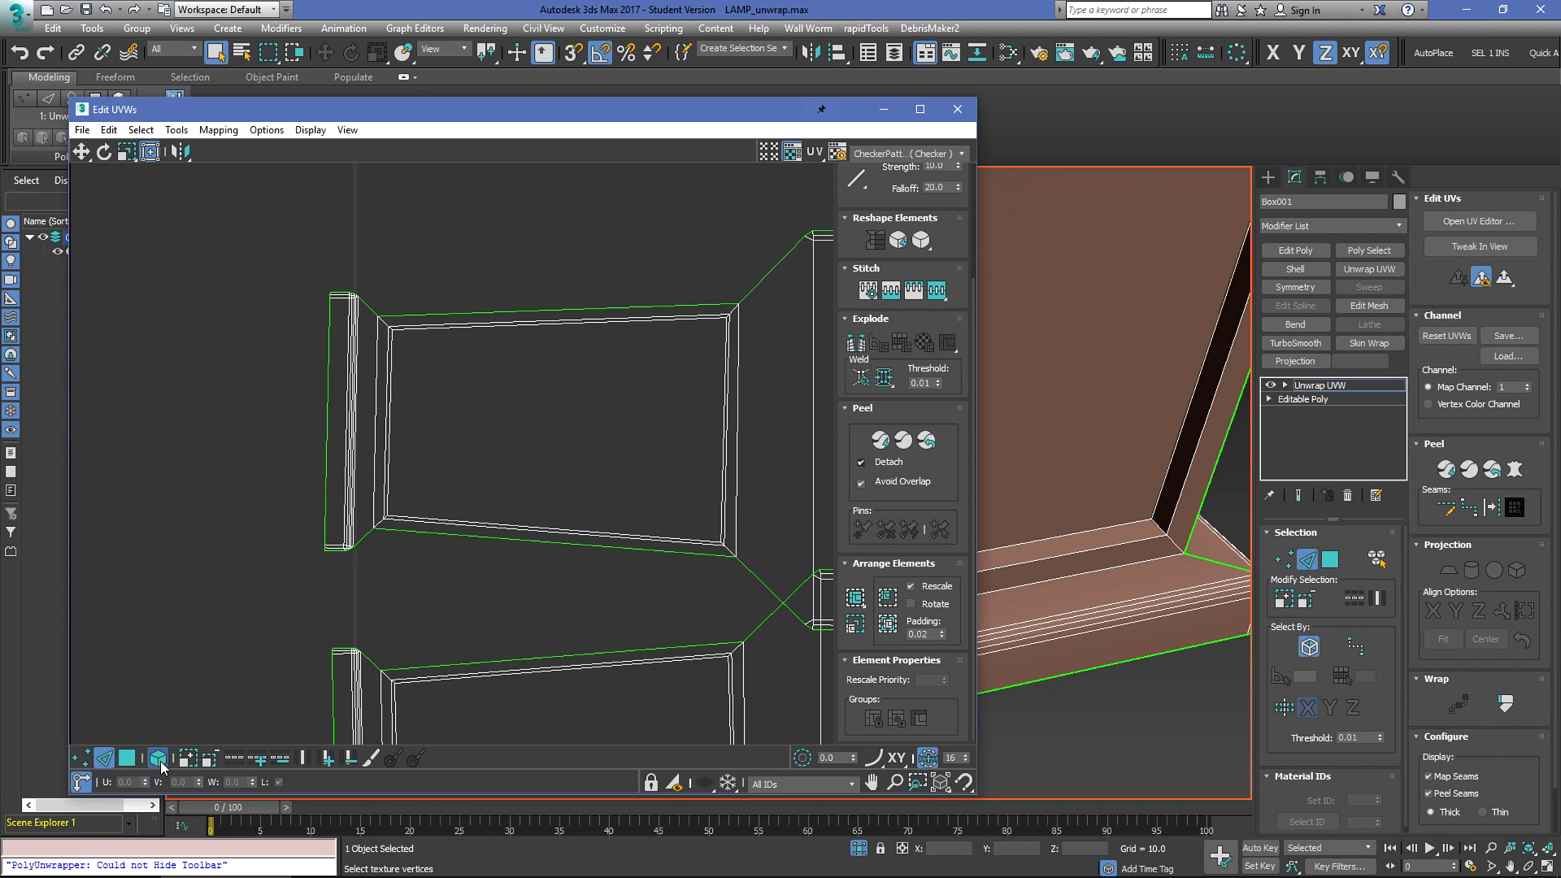
click(328, 391)
scroll(919, 238, up, 3)
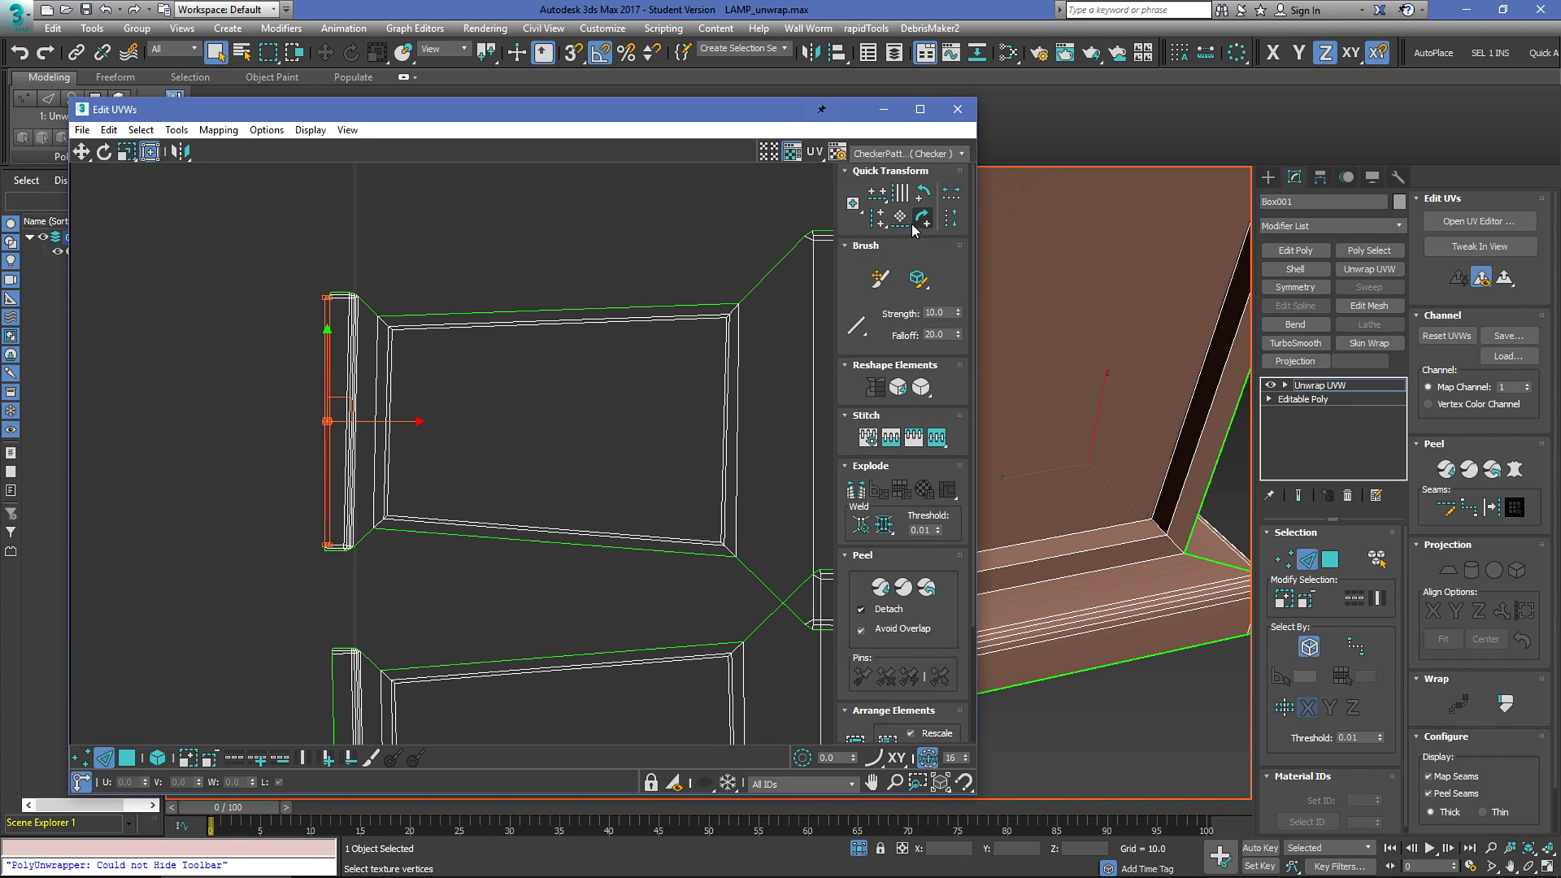
click(900, 218)
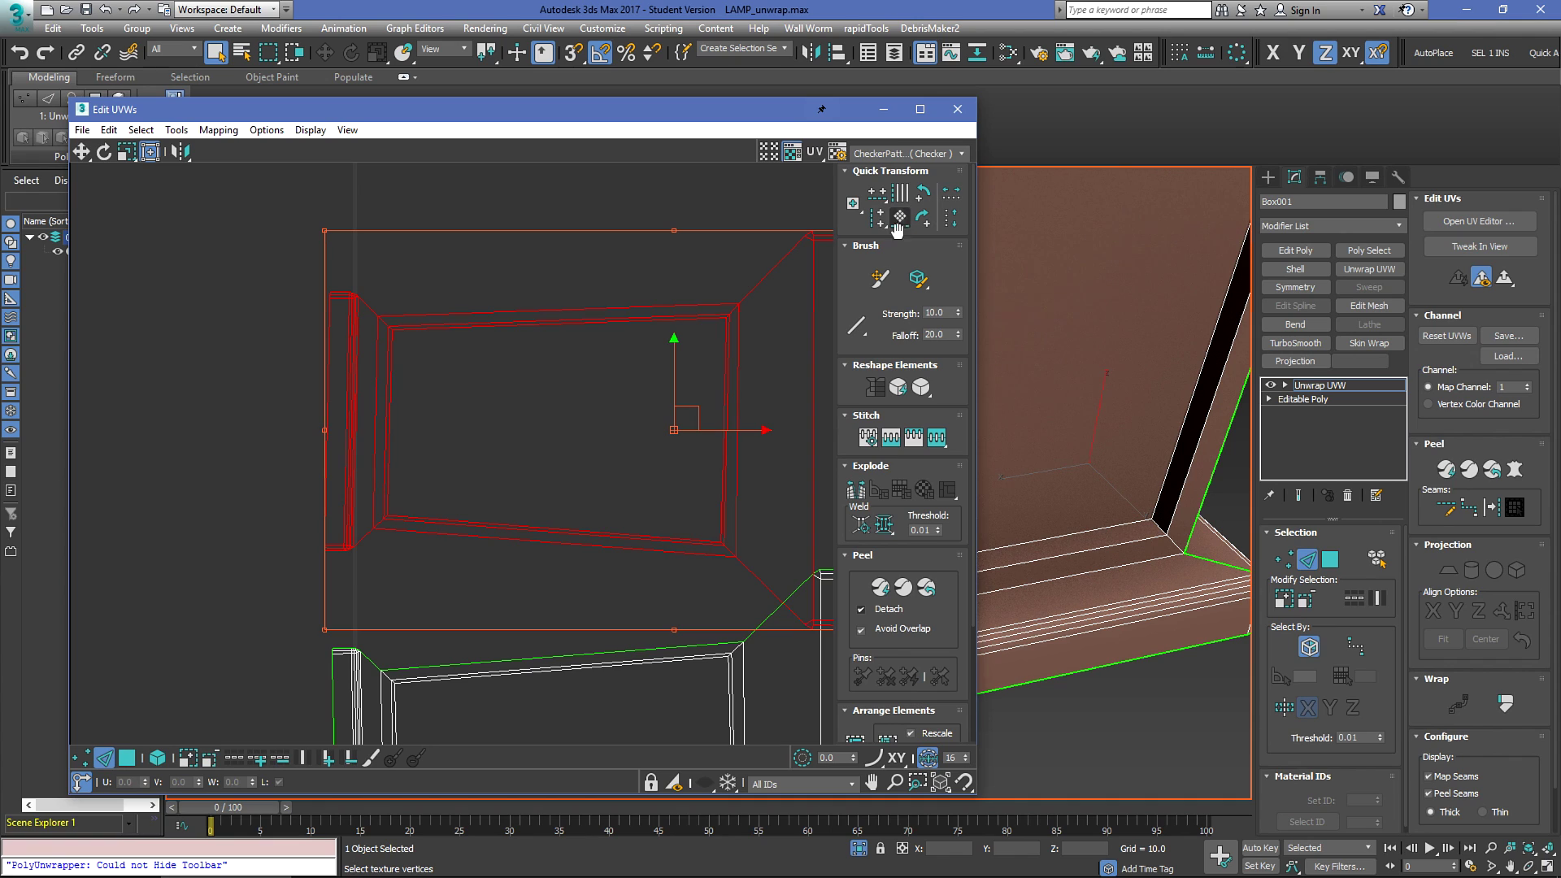
middle_drag(615, 253, 449, 264)
click(662, 231)
drag(707, 352, 661, 374)
click(905, 223)
click(322, 219)
scroll(319, 219, down, 4)
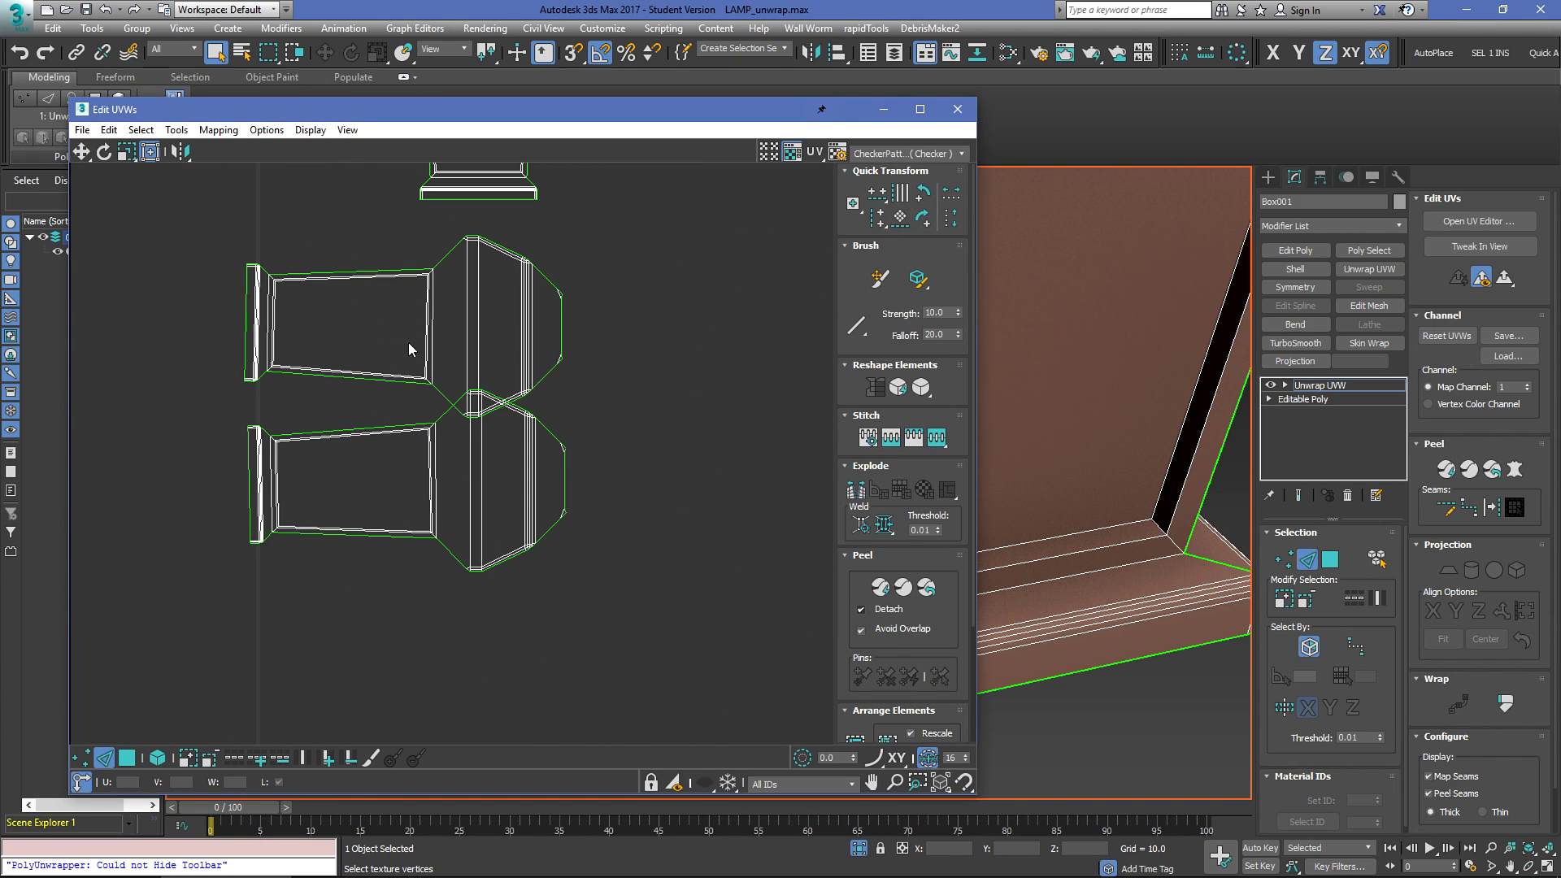
scroll(453, 422, up, 4)
scroll(531, 407, down, 7)
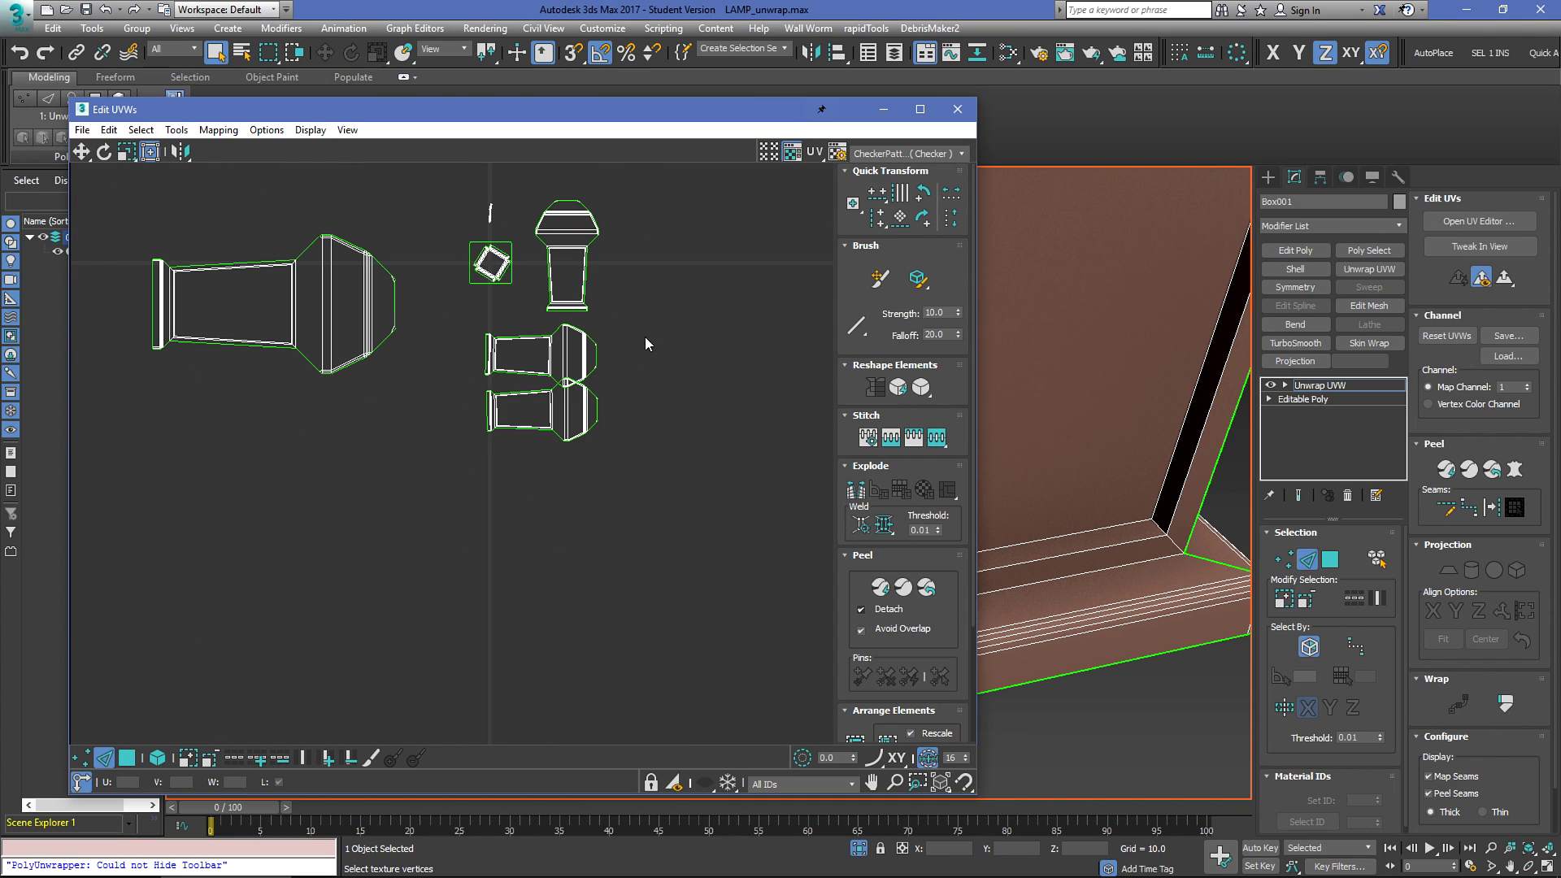
Step: Straighten both sideways islands together and relax them by polygon angles with 100 iterations and amount 0.1
drag(648, 300, 453, 454)
drag(634, 327, 428, 477)
scroll(554, 350, up, 3)
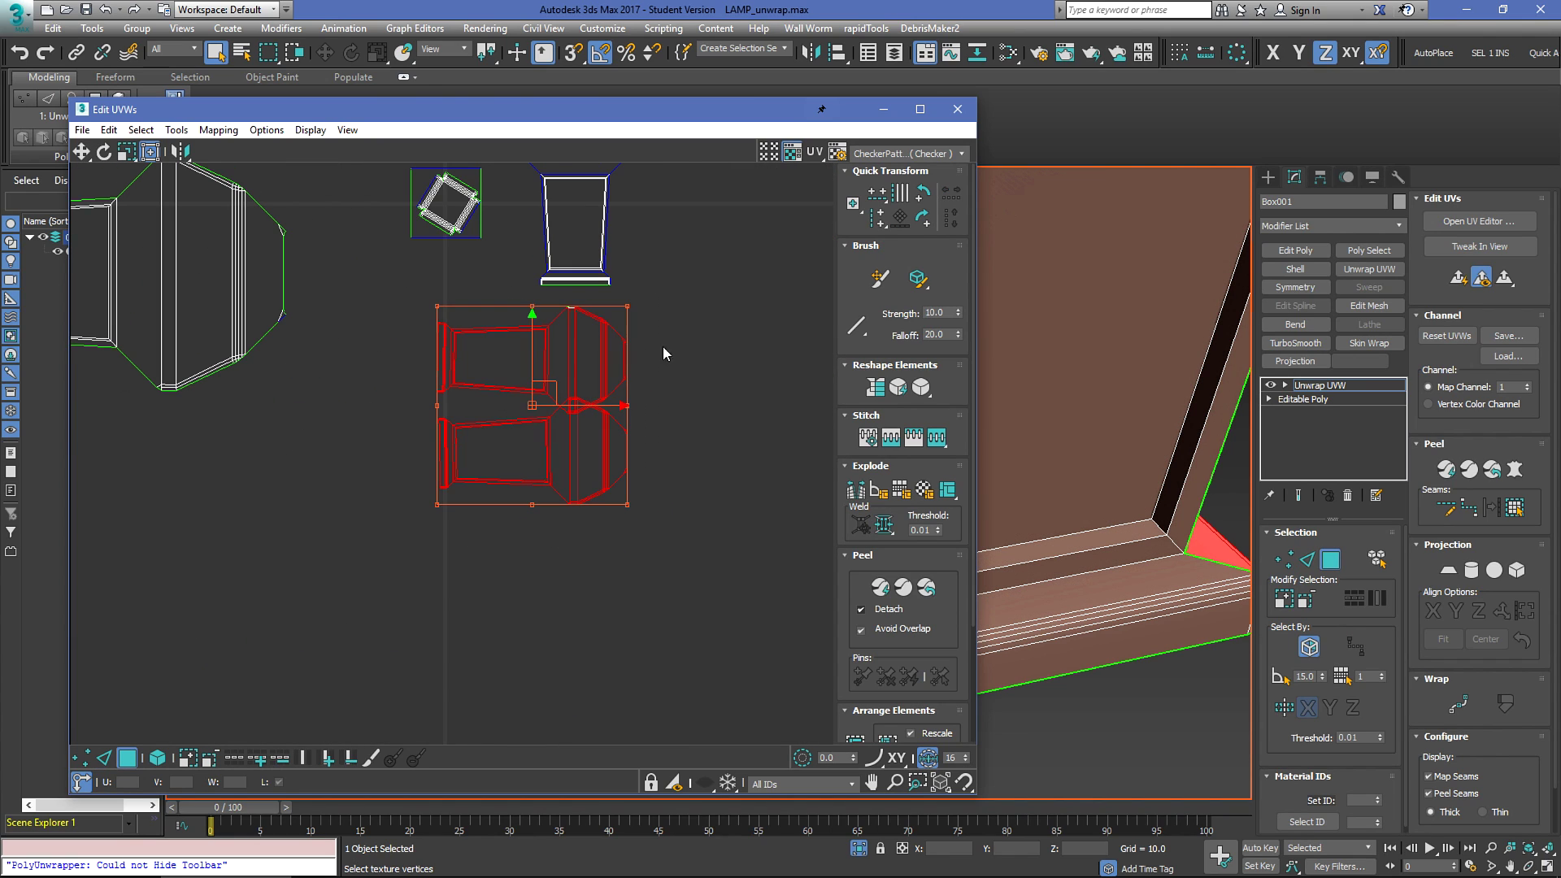
click(158, 759)
click(876, 388)
right_click(462, 333)
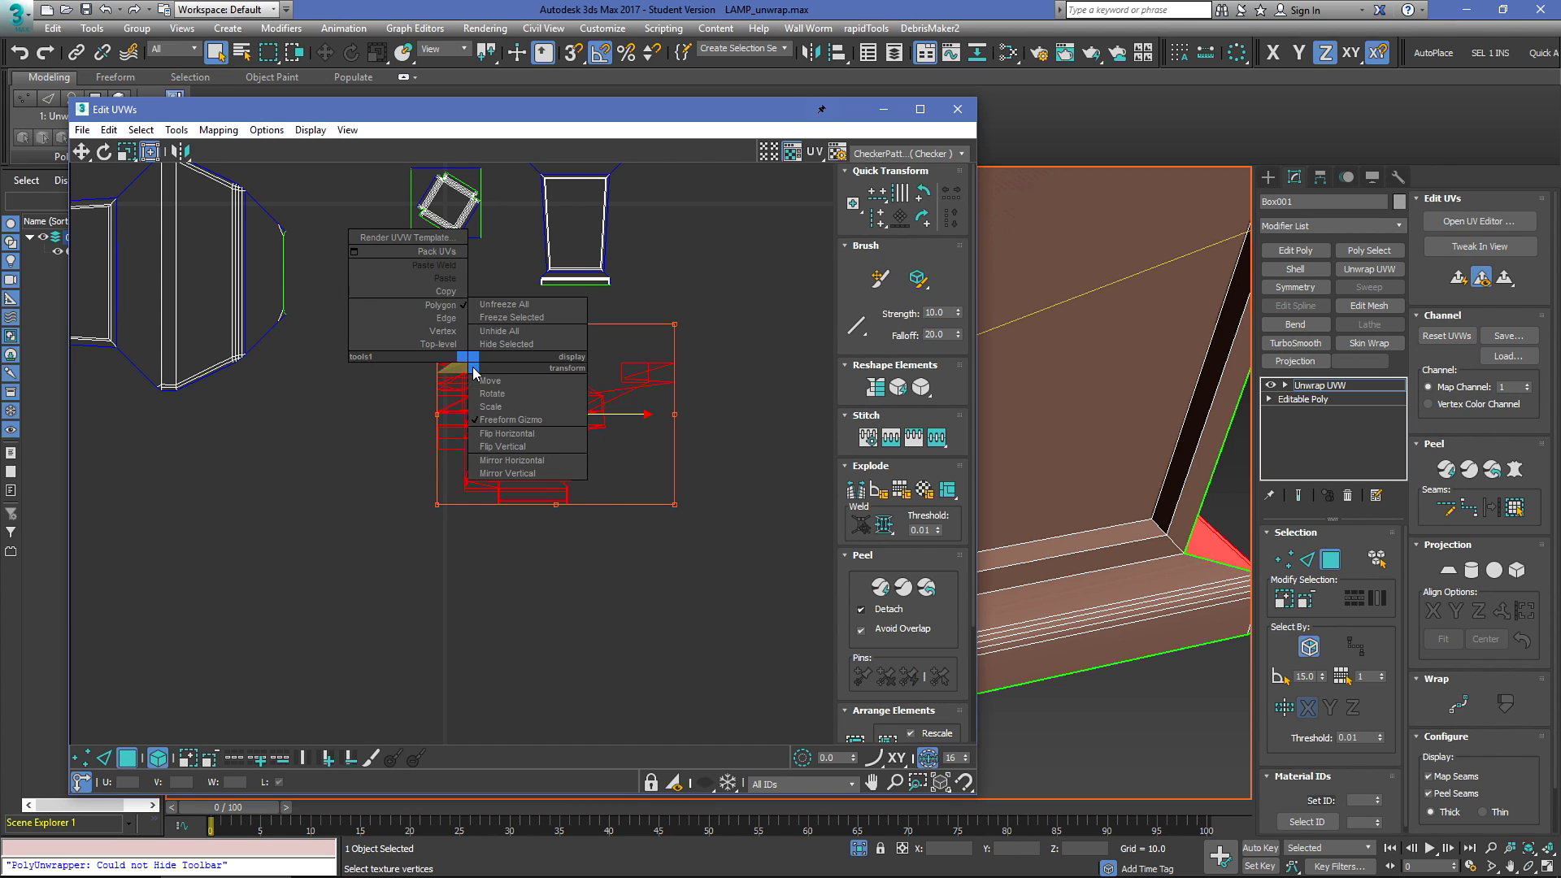
click(349, 465)
click(252, 250)
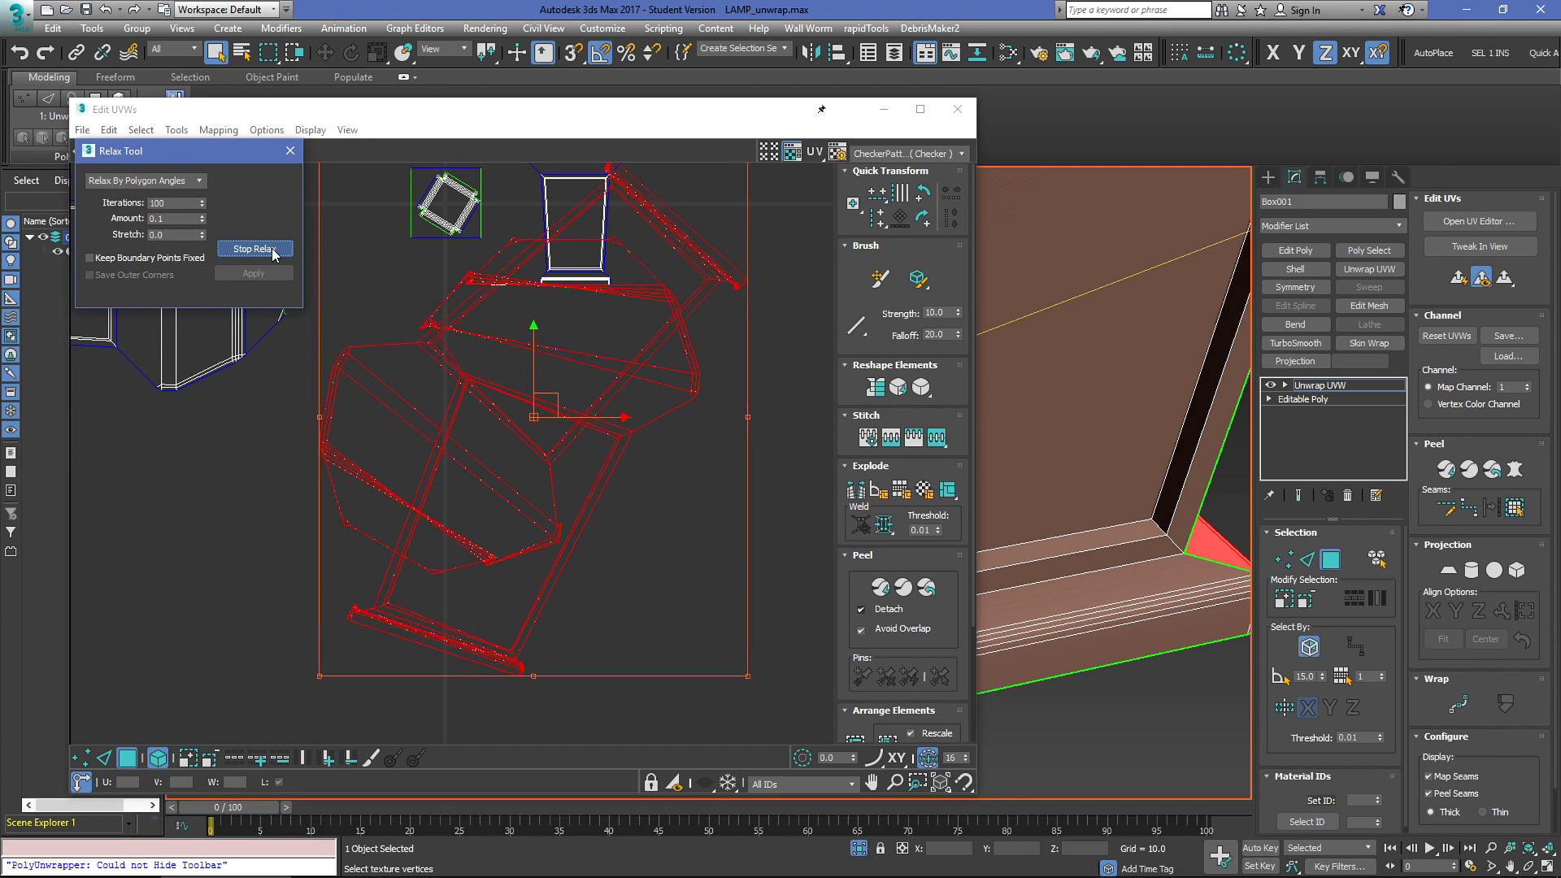
click(272, 250)
Step: Straighten and relax the first of the two tilted islands on its own and move it to the left of the layout
click(347, 313)
drag(607, 681, 506, 639)
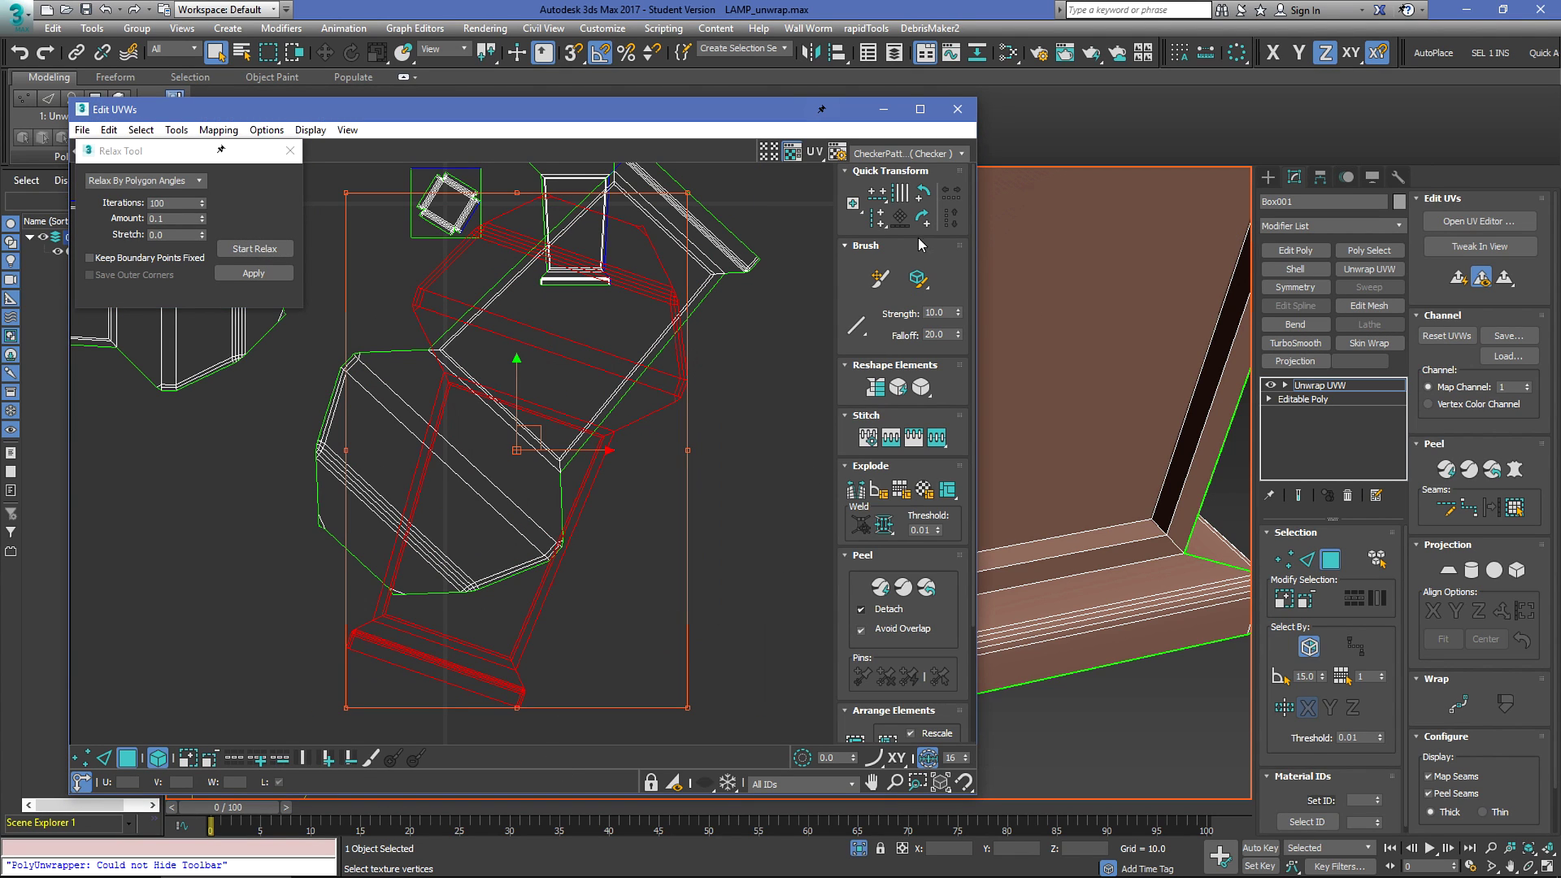
click(874, 389)
click(256, 249)
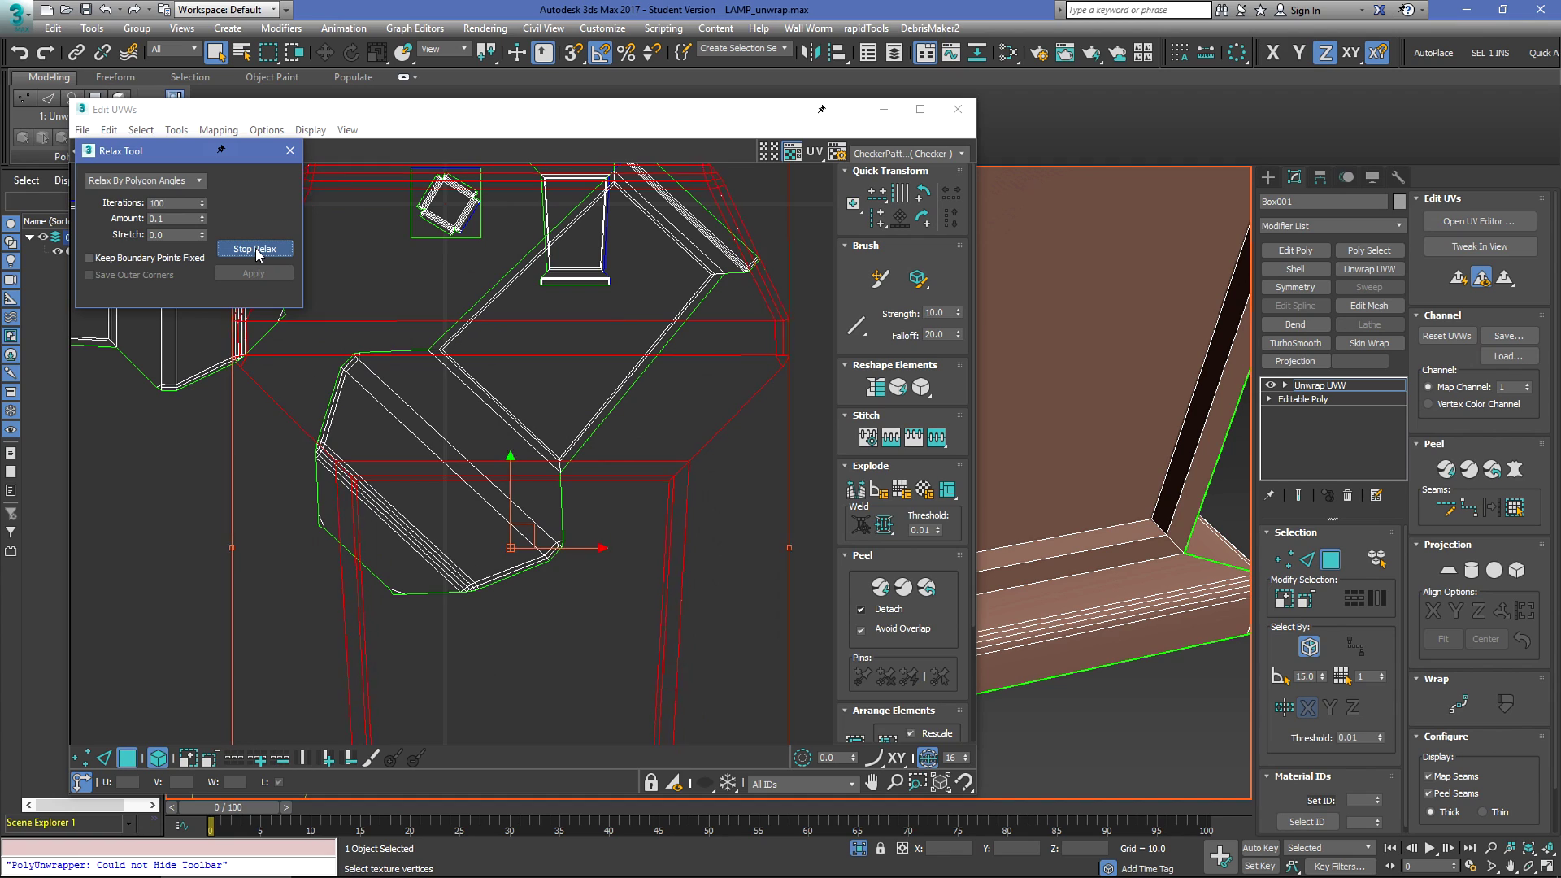
click(268, 251)
scroll(555, 305, down, 7)
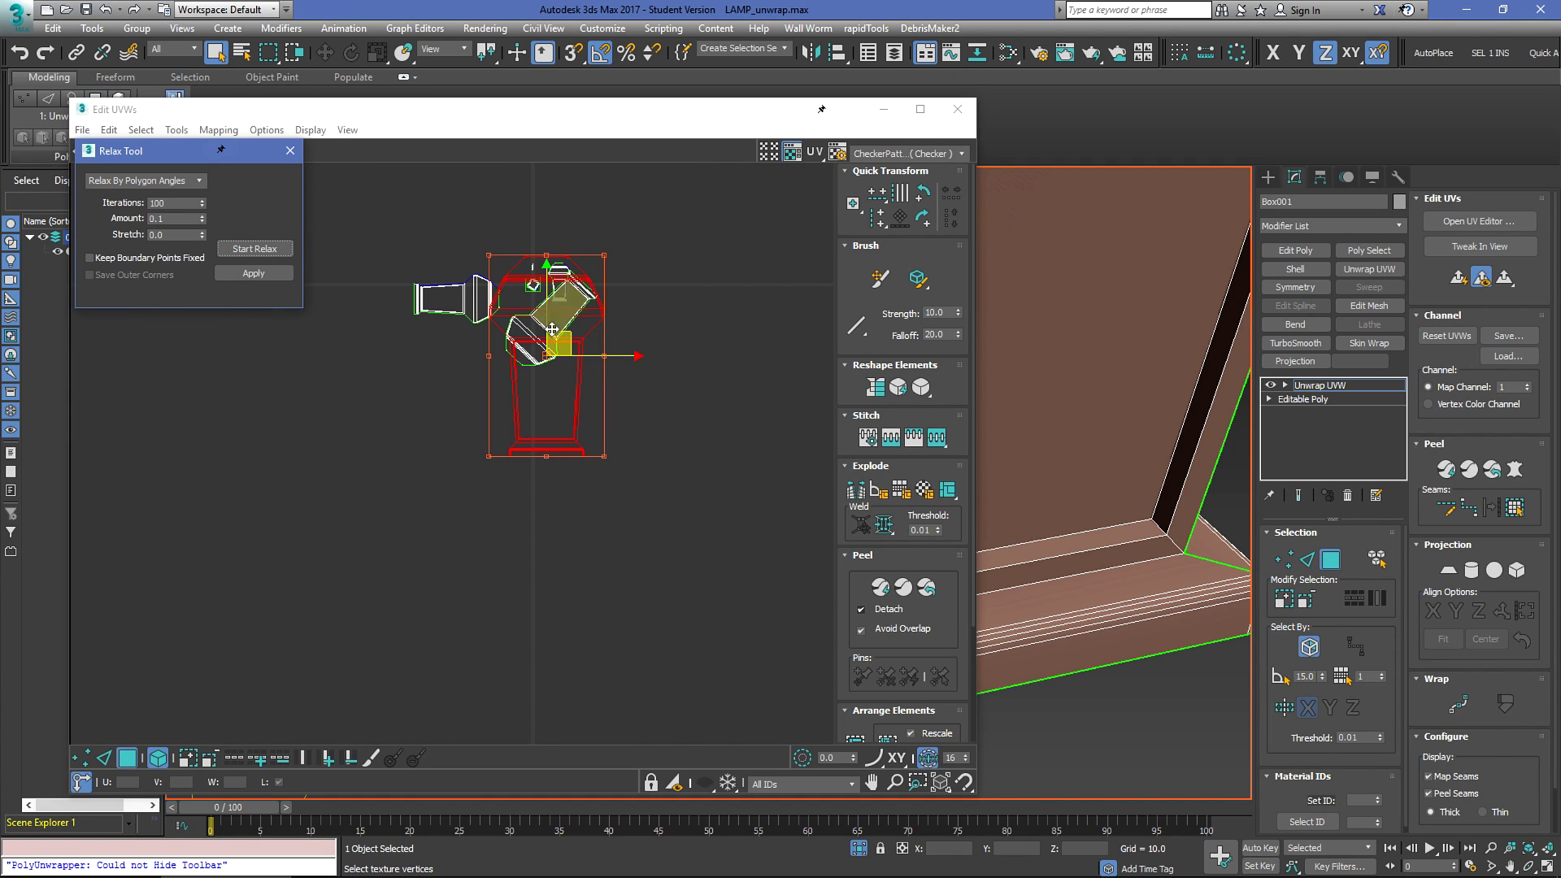
drag(559, 341, 358, 385)
Step: Straighten and relax the remaining tilted island and move it to an empty area at the lower right
click(541, 333)
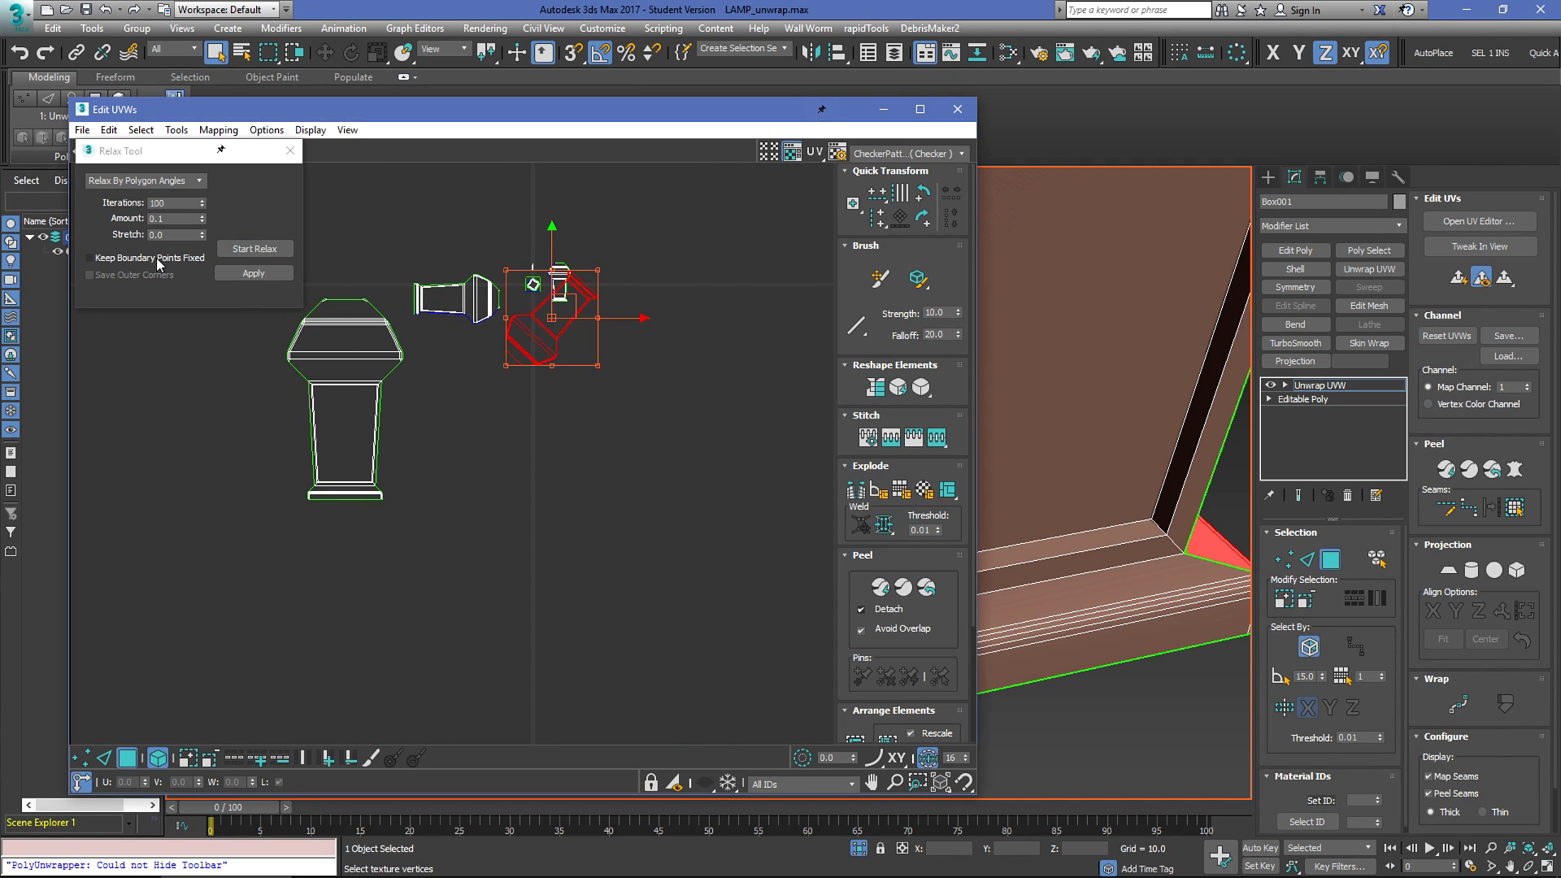
click(259, 249)
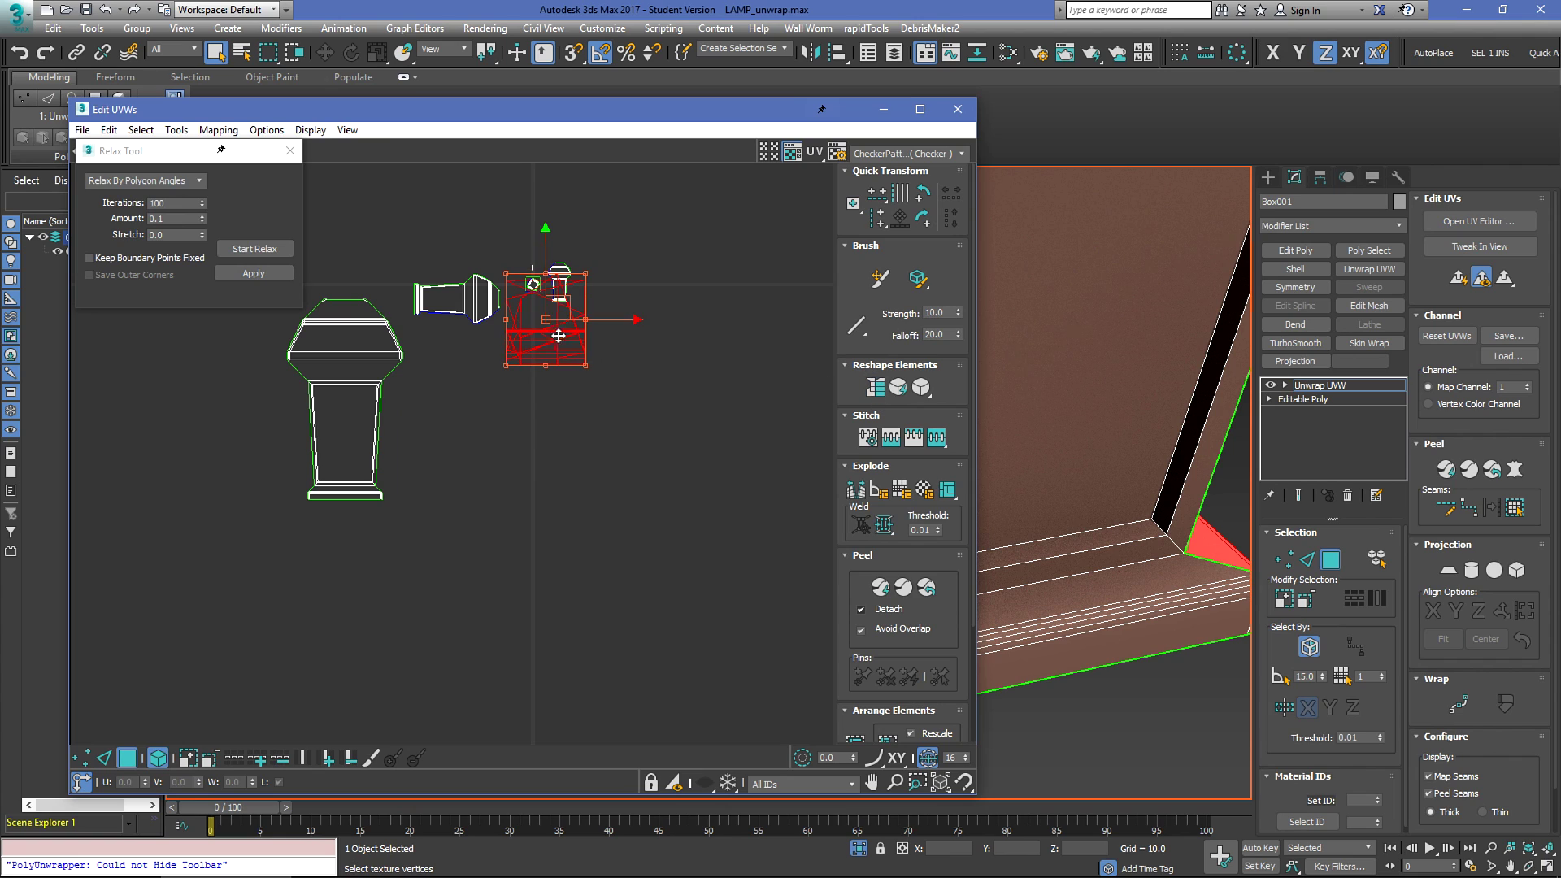
click(273, 254)
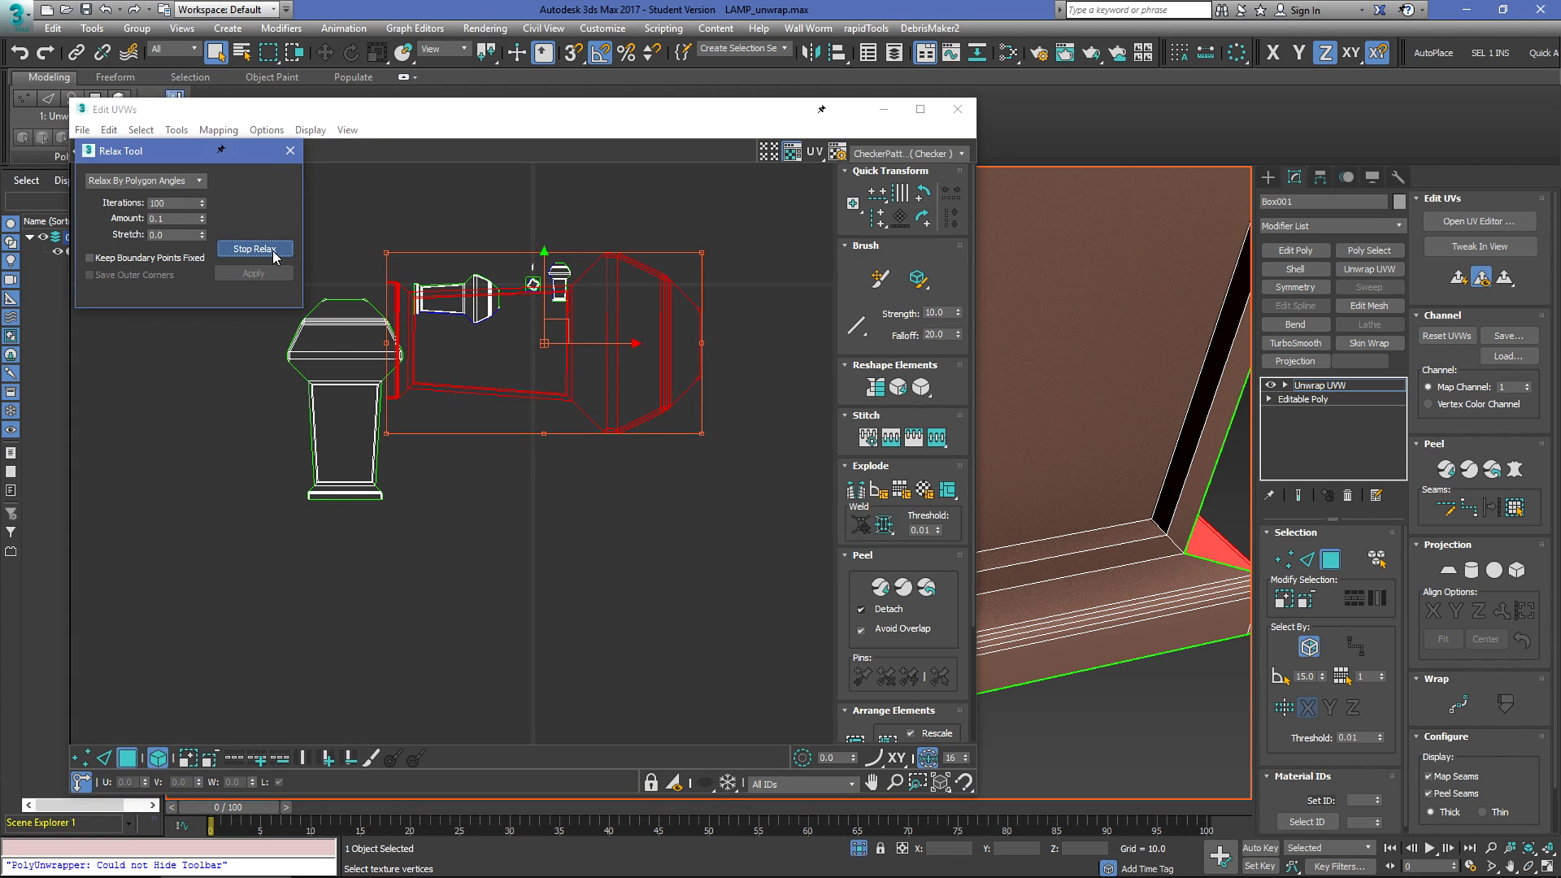
click(273, 253)
drag(556, 332, 681, 432)
Step: Relax all four lamp side islands together by polygon angles and move them clear of the small islands
ctrl+click(457, 299)
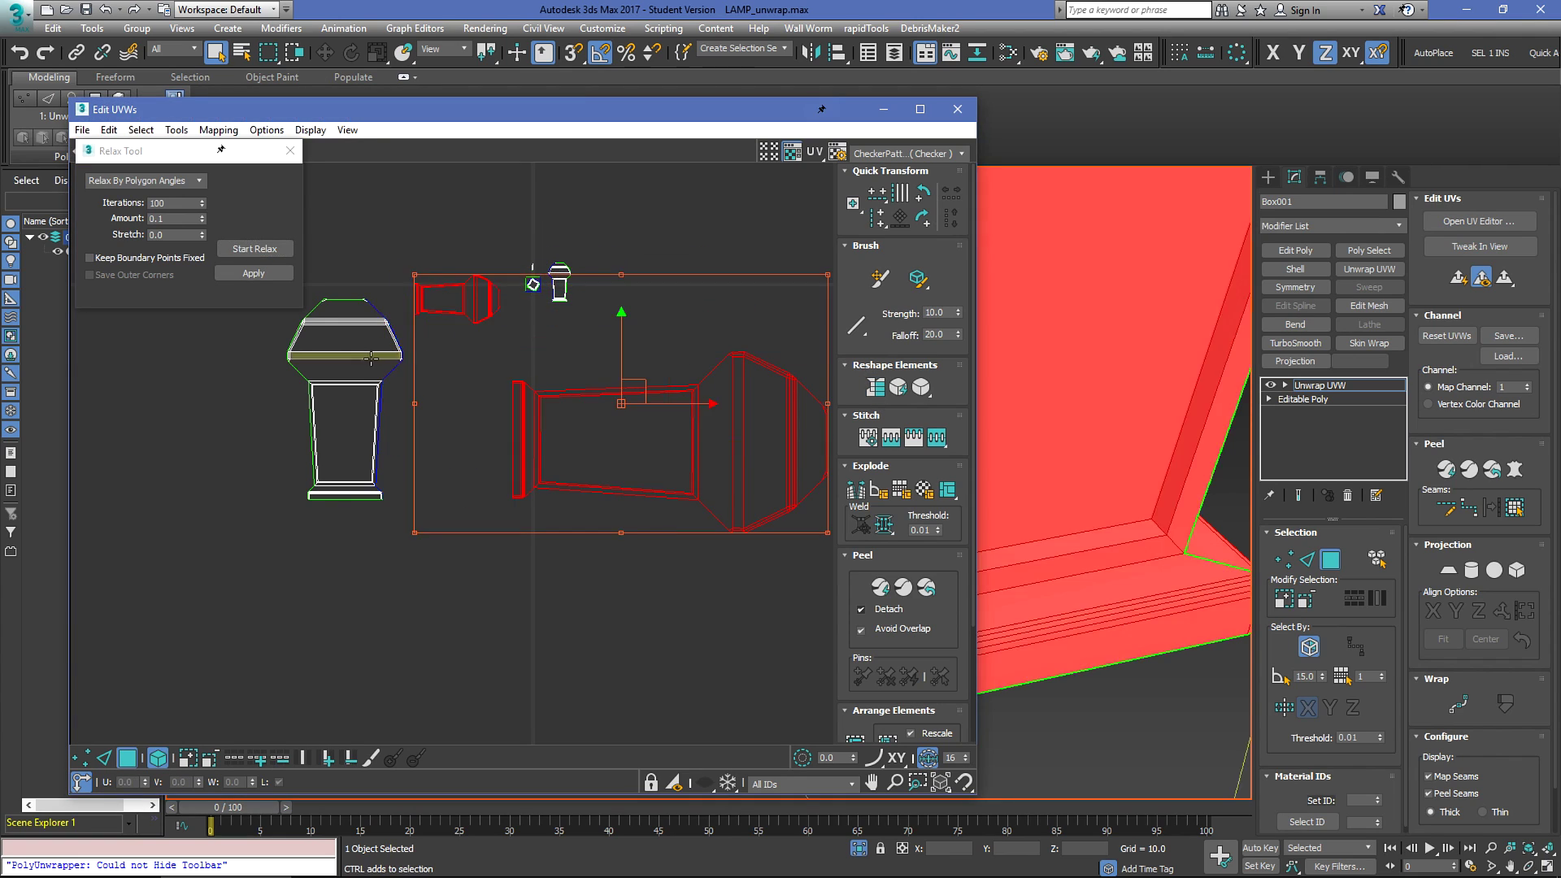
ctrl+click(368, 366)
click(271, 254)
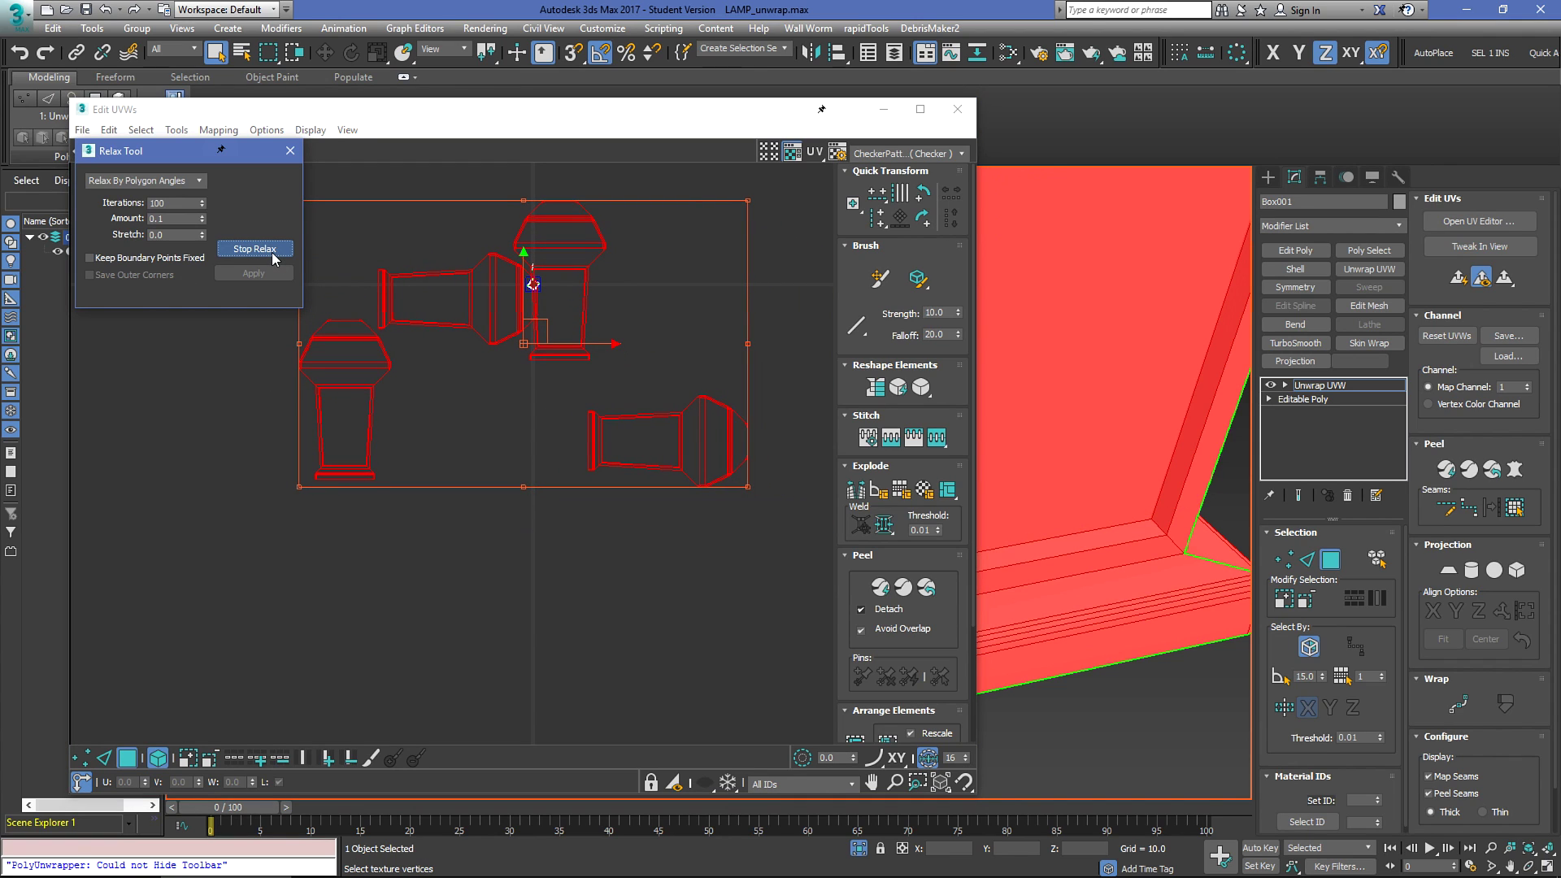
click(273, 253)
ctrl+drag(748, 488, 623, 281)
scroll(561, 259, up, 7)
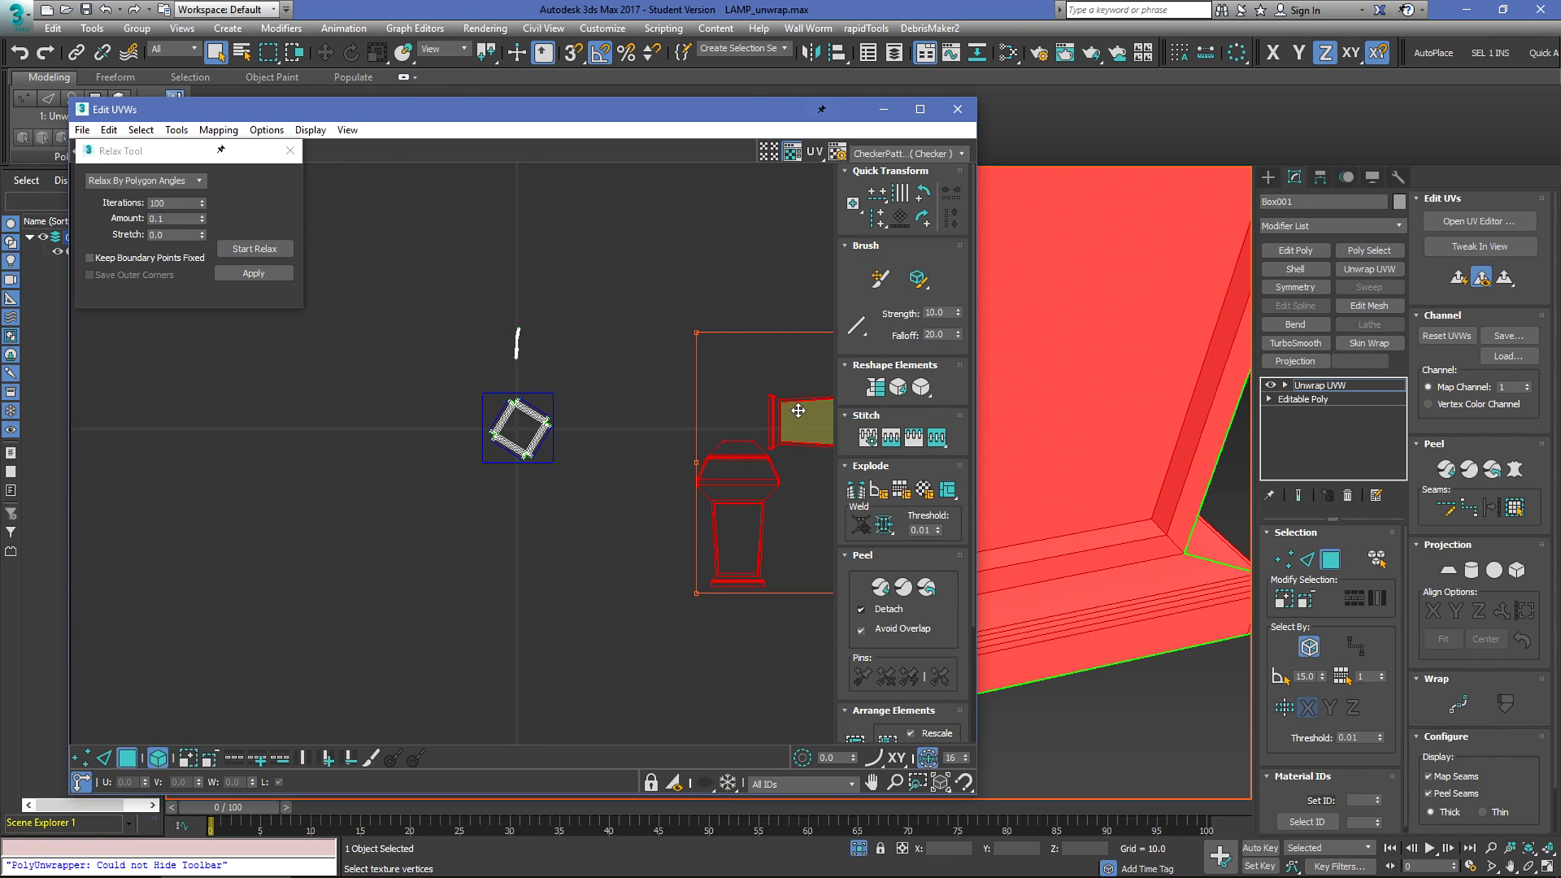
drag(798, 414, 698, 377)
Step: Select all UV islands, pack them into the UV tile with Rescale on and 0.02 padding, and close the Relax Tool
scroll(426, 270, down, 3)
key(ctrl+a)
scroll(686, 548, down, 4)
scroll(686, 545, up, 6)
scroll(700, 540, down, 1)
scroll(941, 562, down, 3)
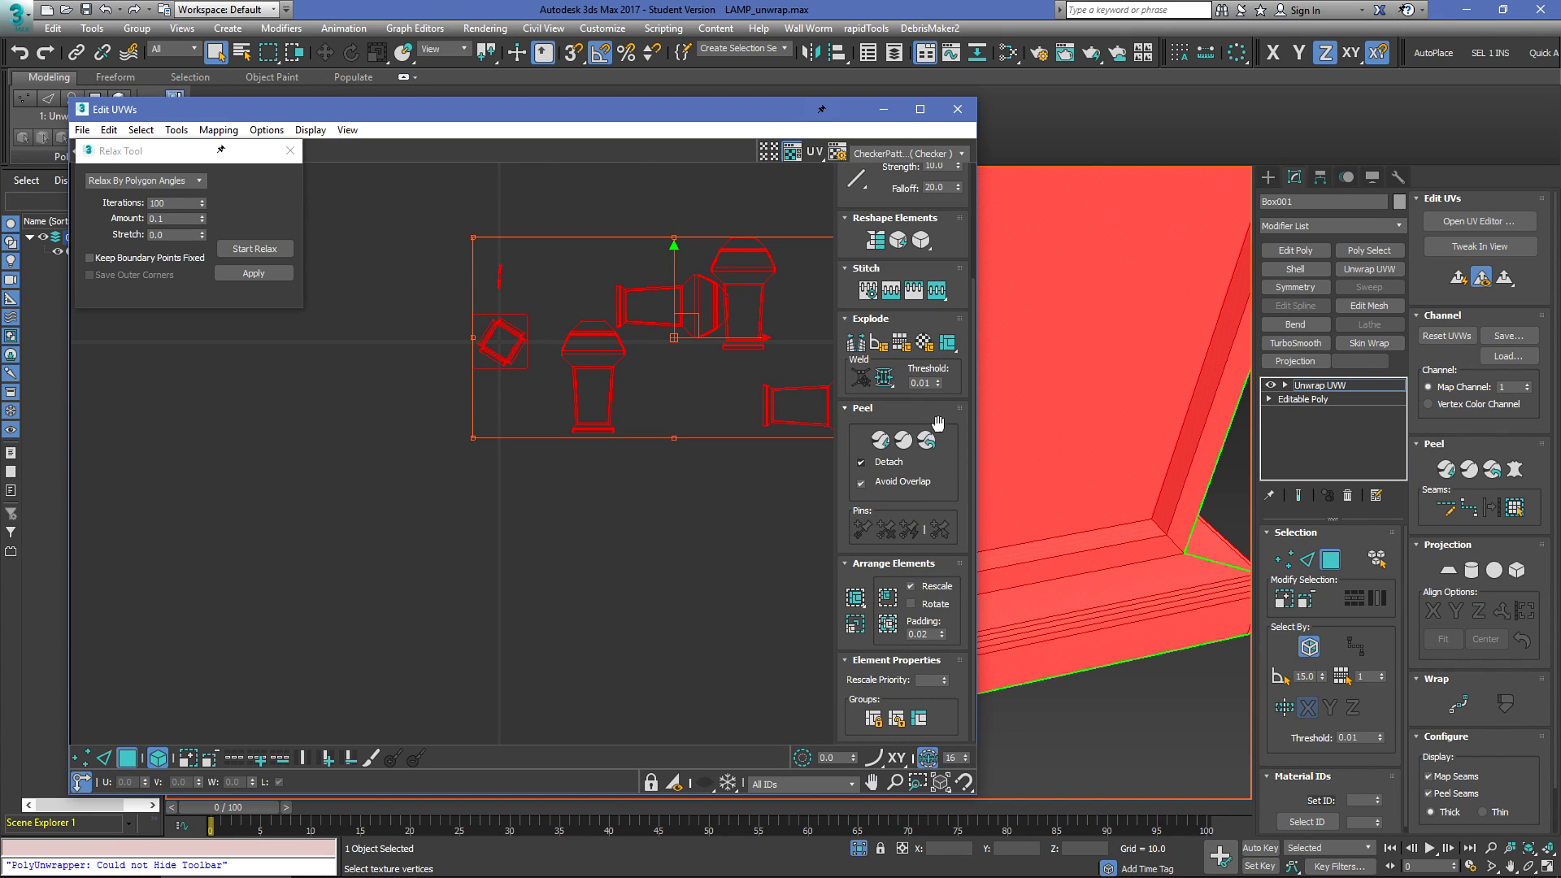
click(888, 625)
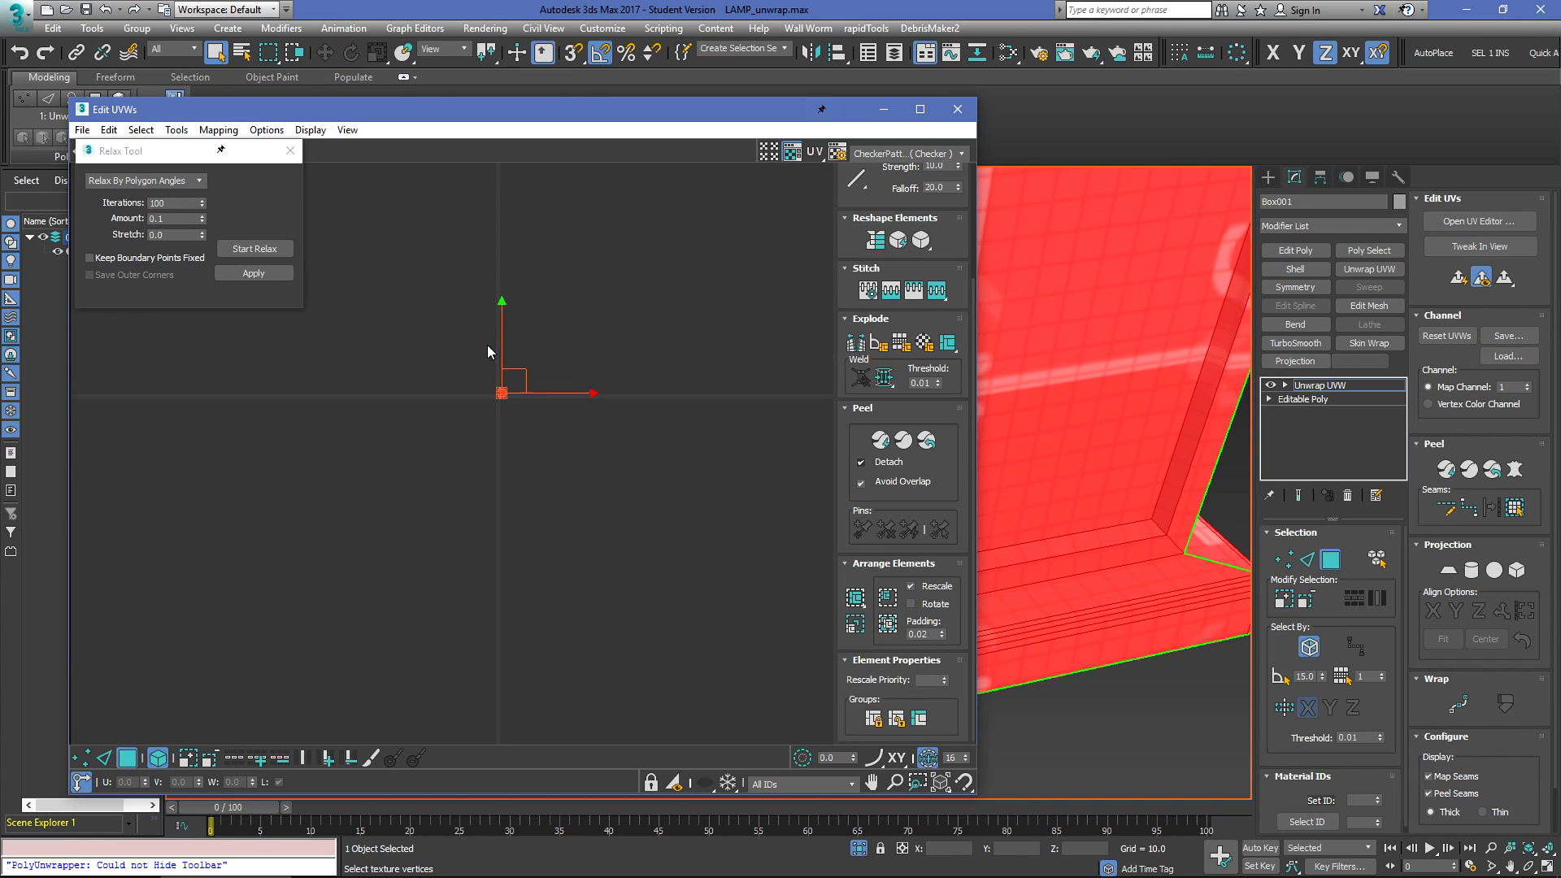
scroll(498, 389, up, 13)
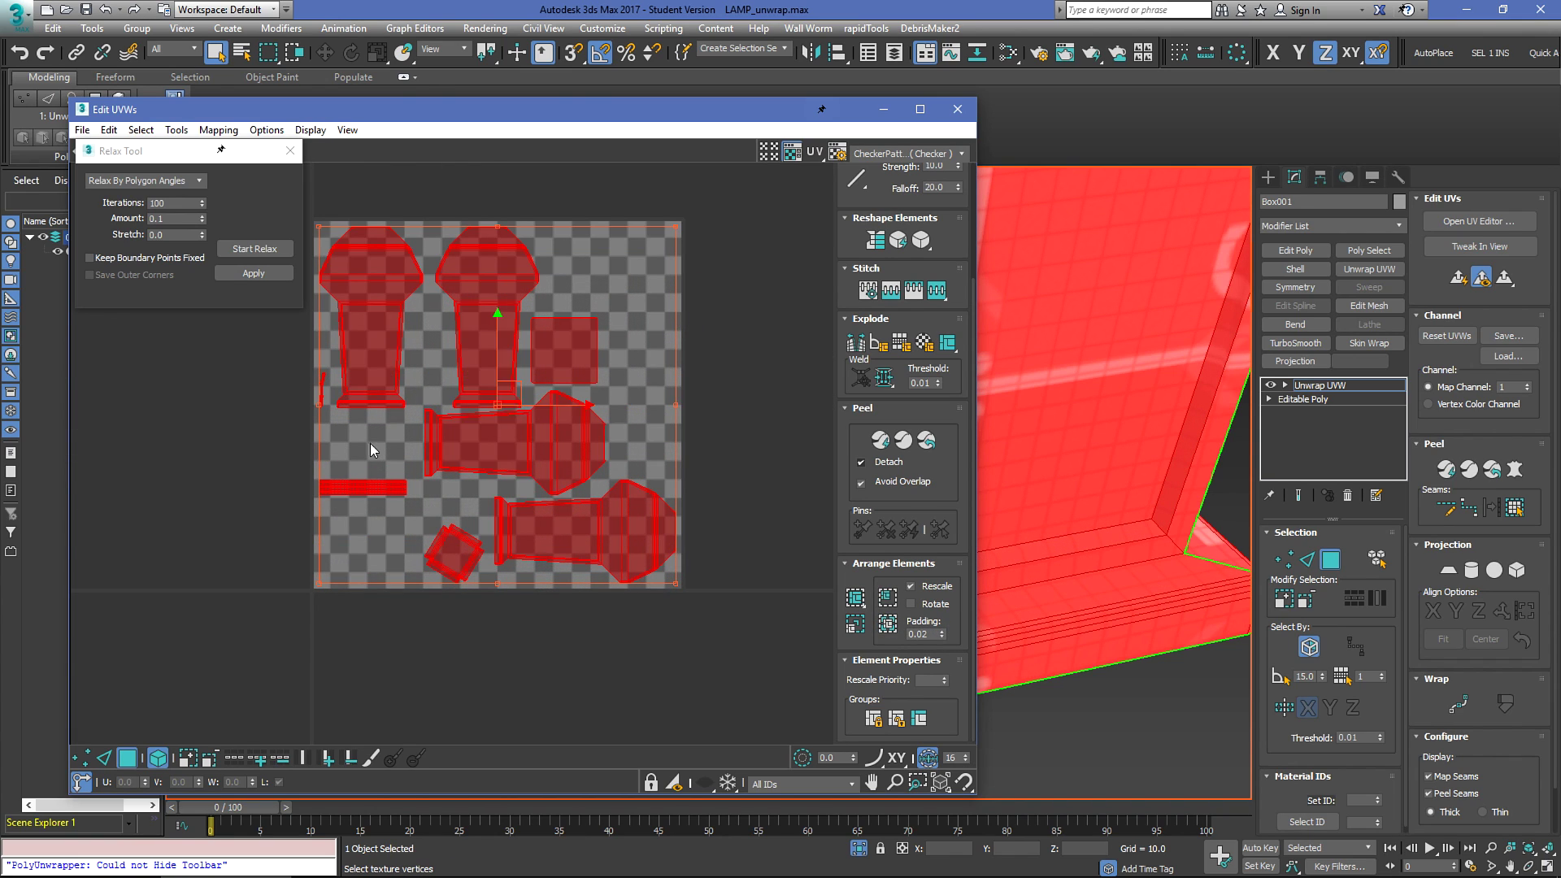
scroll(439, 407, down, 4)
click(518, 283)
click(288, 152)
scroll(321, 325, up, 2)
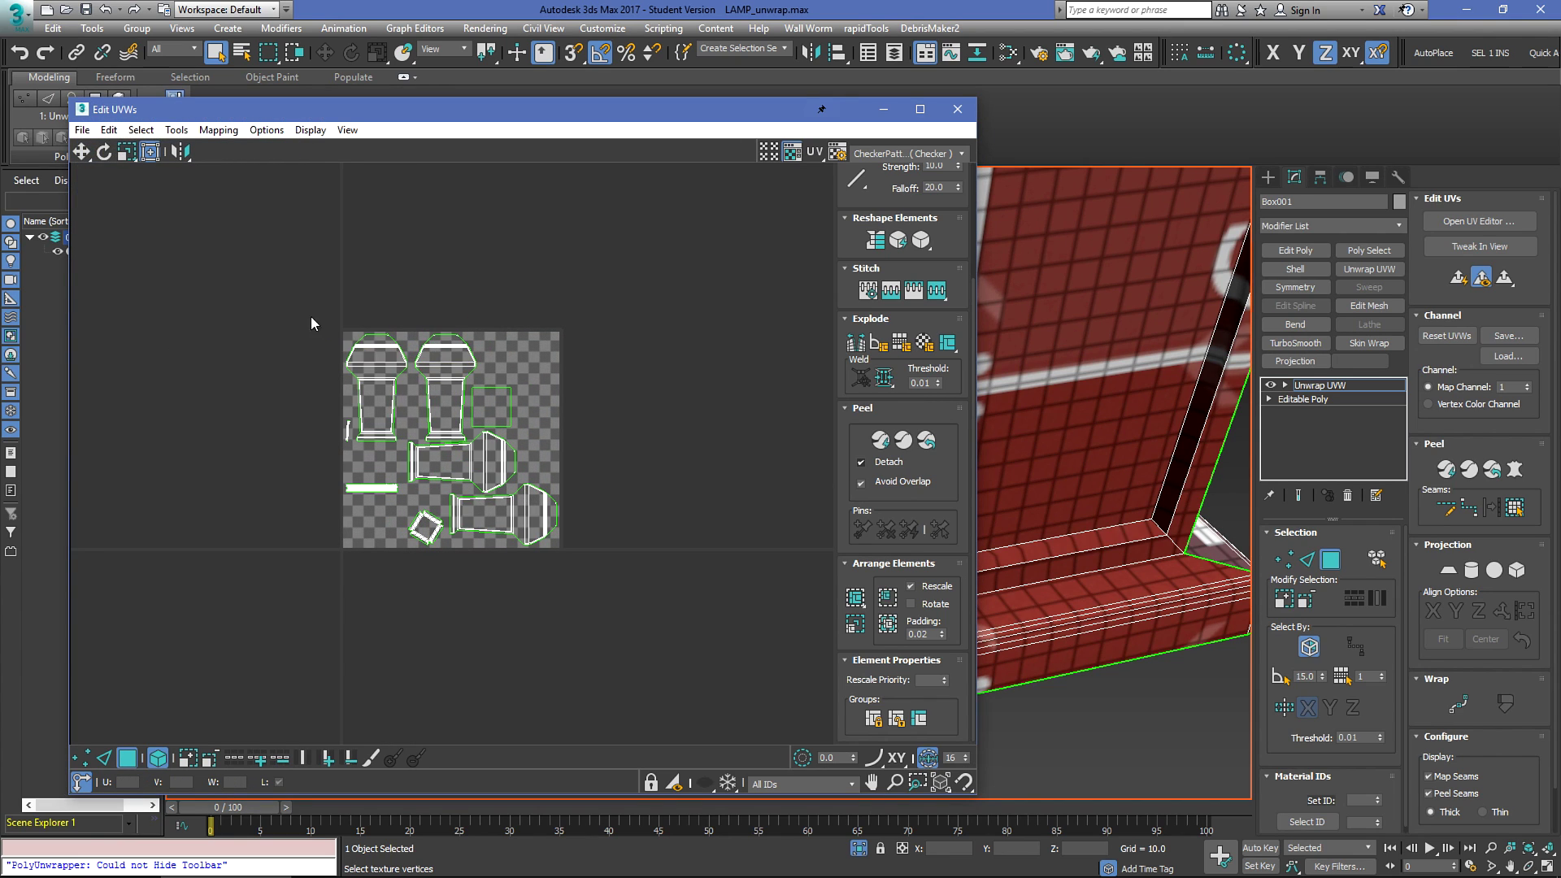
Step: Move the two upright lamp islands left of the UV tile and the two sideways ones above it
drag(321, 324, 213, 297)
drag(411, 436, 496, 515)
drag(488, 442, 417, 235)
middle_drag(418, 235, 483, 318)
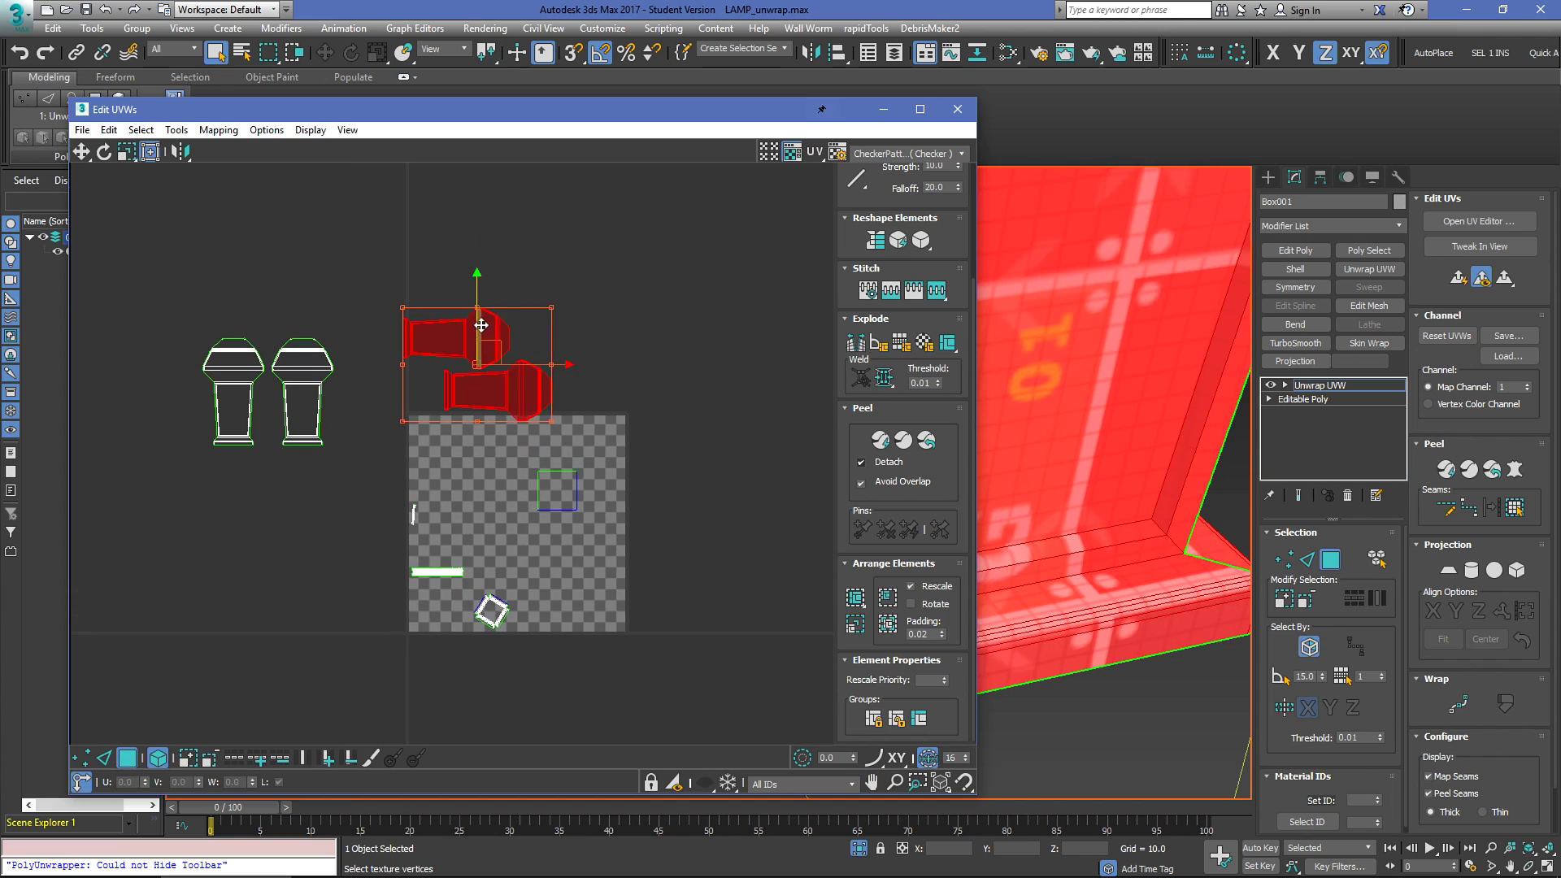
Step: Rotate the pair of sideways lamp islands upright and place it beside the other upright pair
drag(477, 311, 401, 367)
drag(490, 352, 421, 363)
drag(439, 342, 457, 379)
click(407, 319)
Step: Narrow the UV editor and examine how the checker pattern runs across the seams at the lamp's upper corner
scroll(360, 354, up, 2)
scroll(361, 354, up, 5)
scroll(1114, 480, down, 5)
middle_drag(1126, 472, 988, 467)
drag(976, 456, 595, 456)
scroll(944, 391, up, 3)
middle_drag(1115, 406, 924, 418)
alt+middle_drag(924, 418, 912, 399)
scroll(870, 352, up, 5)
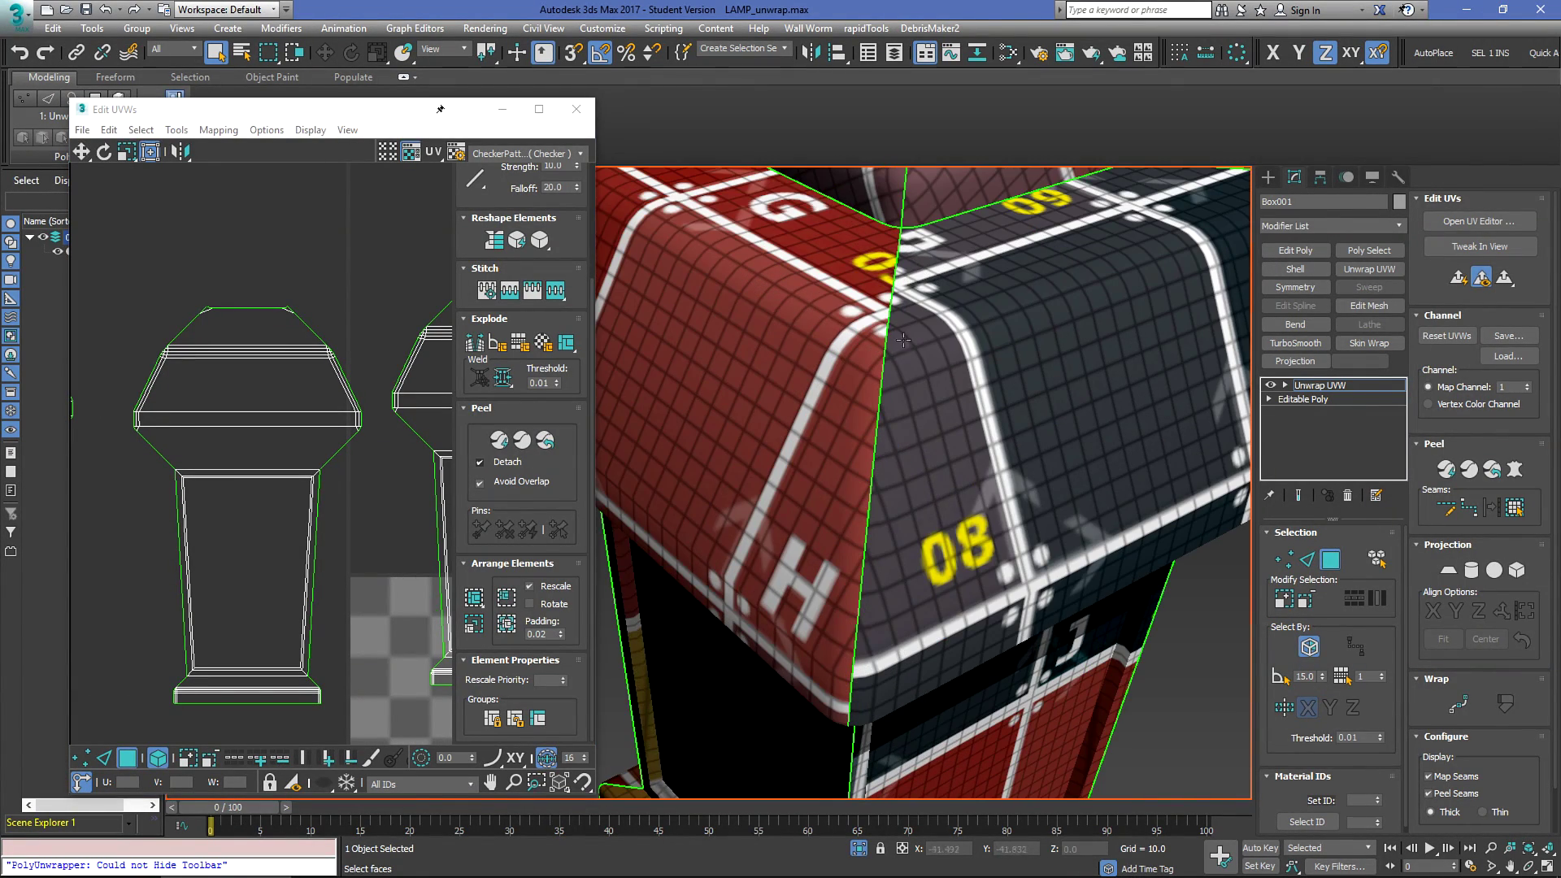
alt+middle_drag(839, 326, 856, 315)
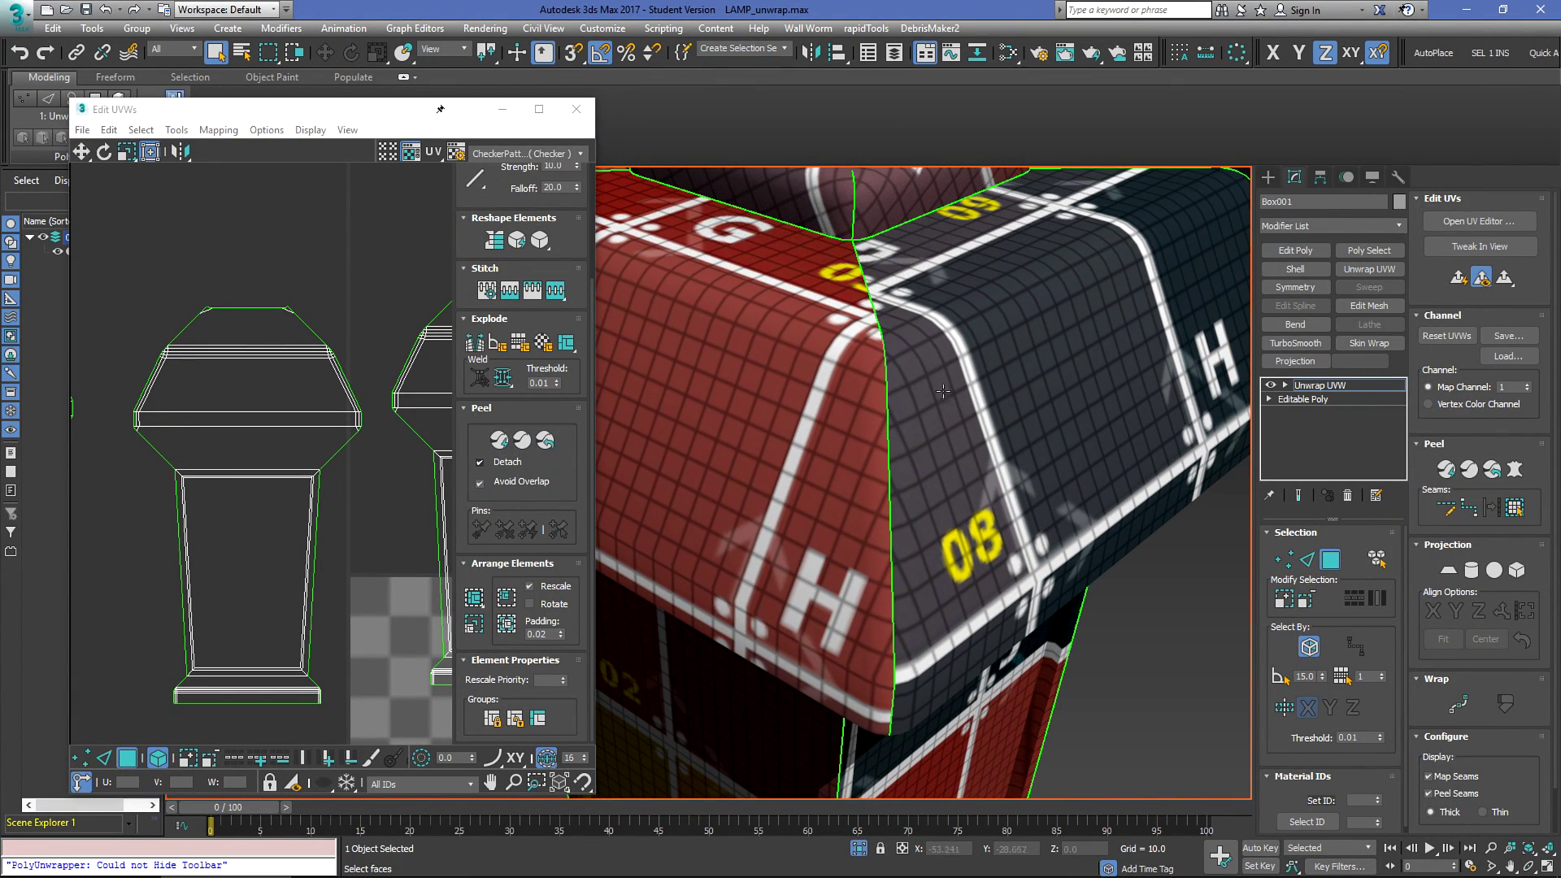
Step: Inspect the edges beside the roof's corner seam and the checker alignment across it, both in the UV layout and on the lamp
click(946, 396)
click(898, 505)
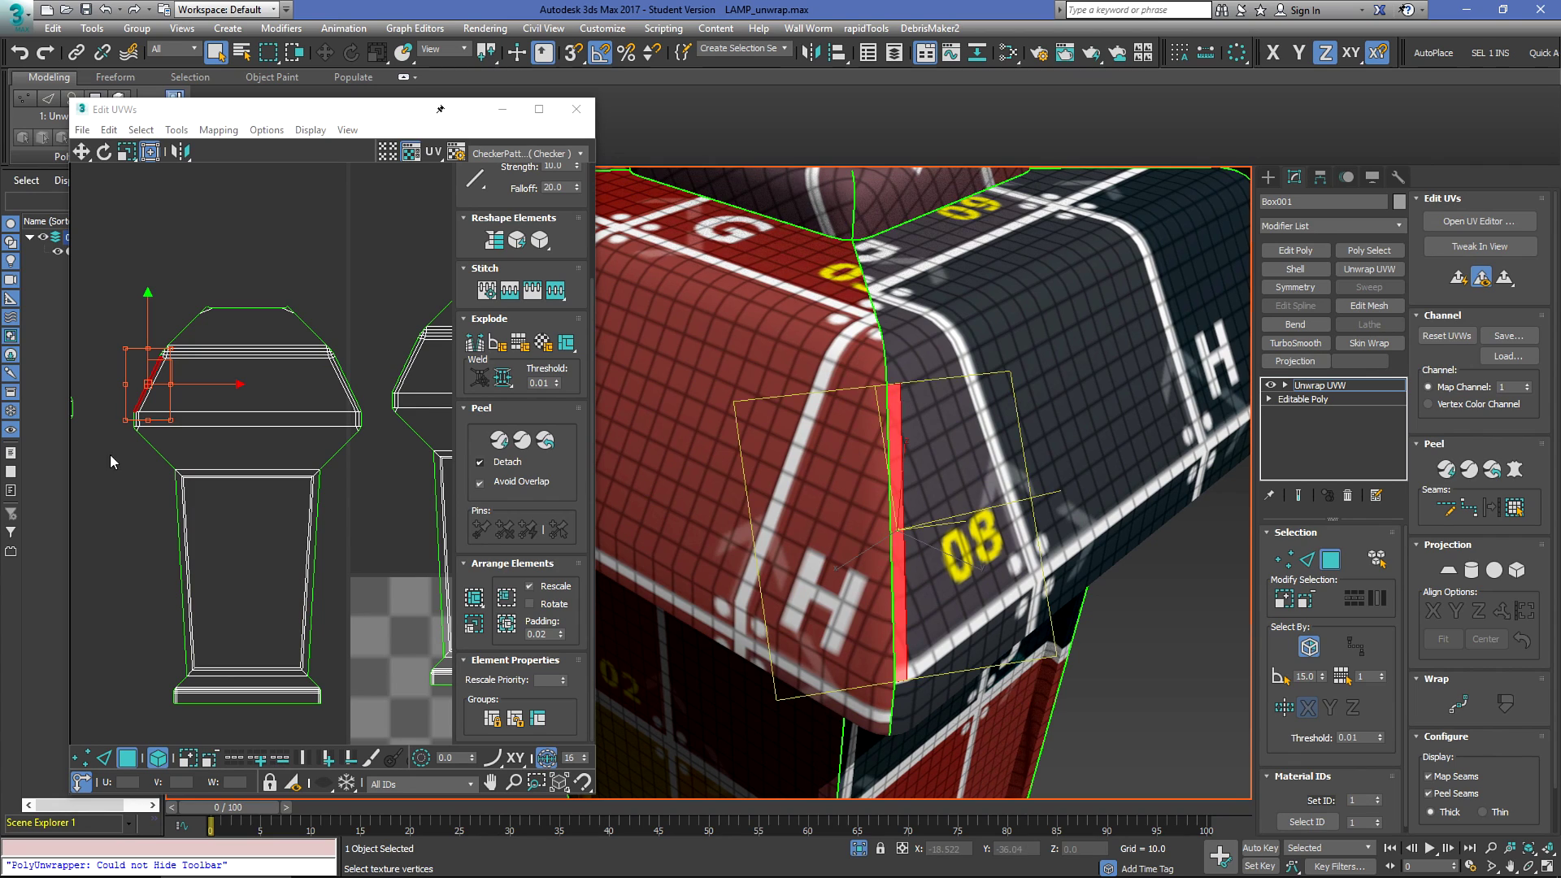
middle_drag(148, 395, 232, 394)
scroll(235, 390, up, 8)
click(259, 226)
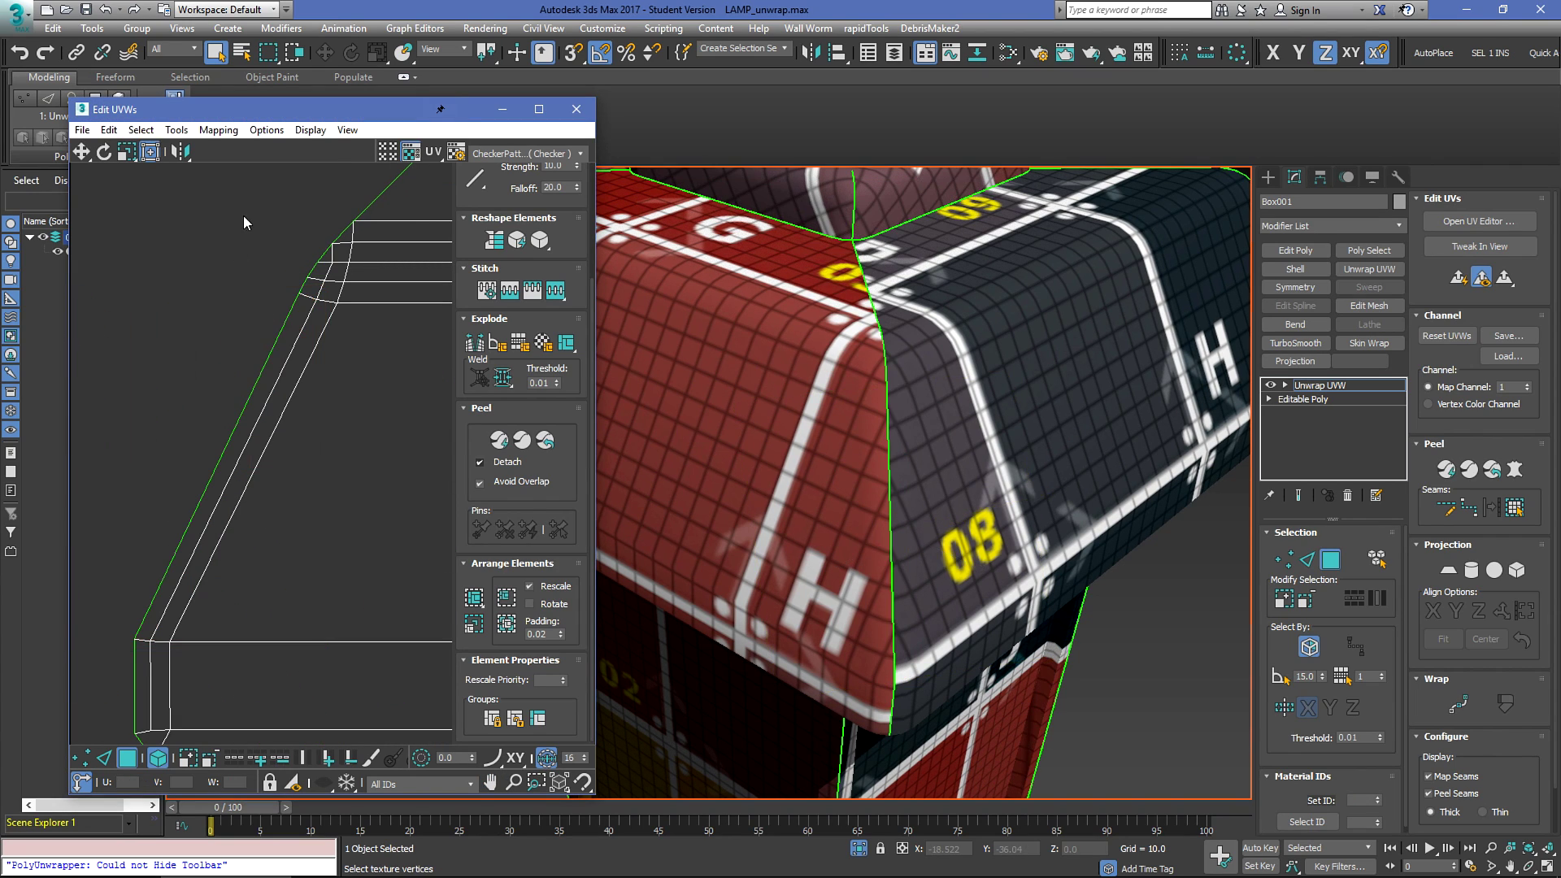
click(883, 360)
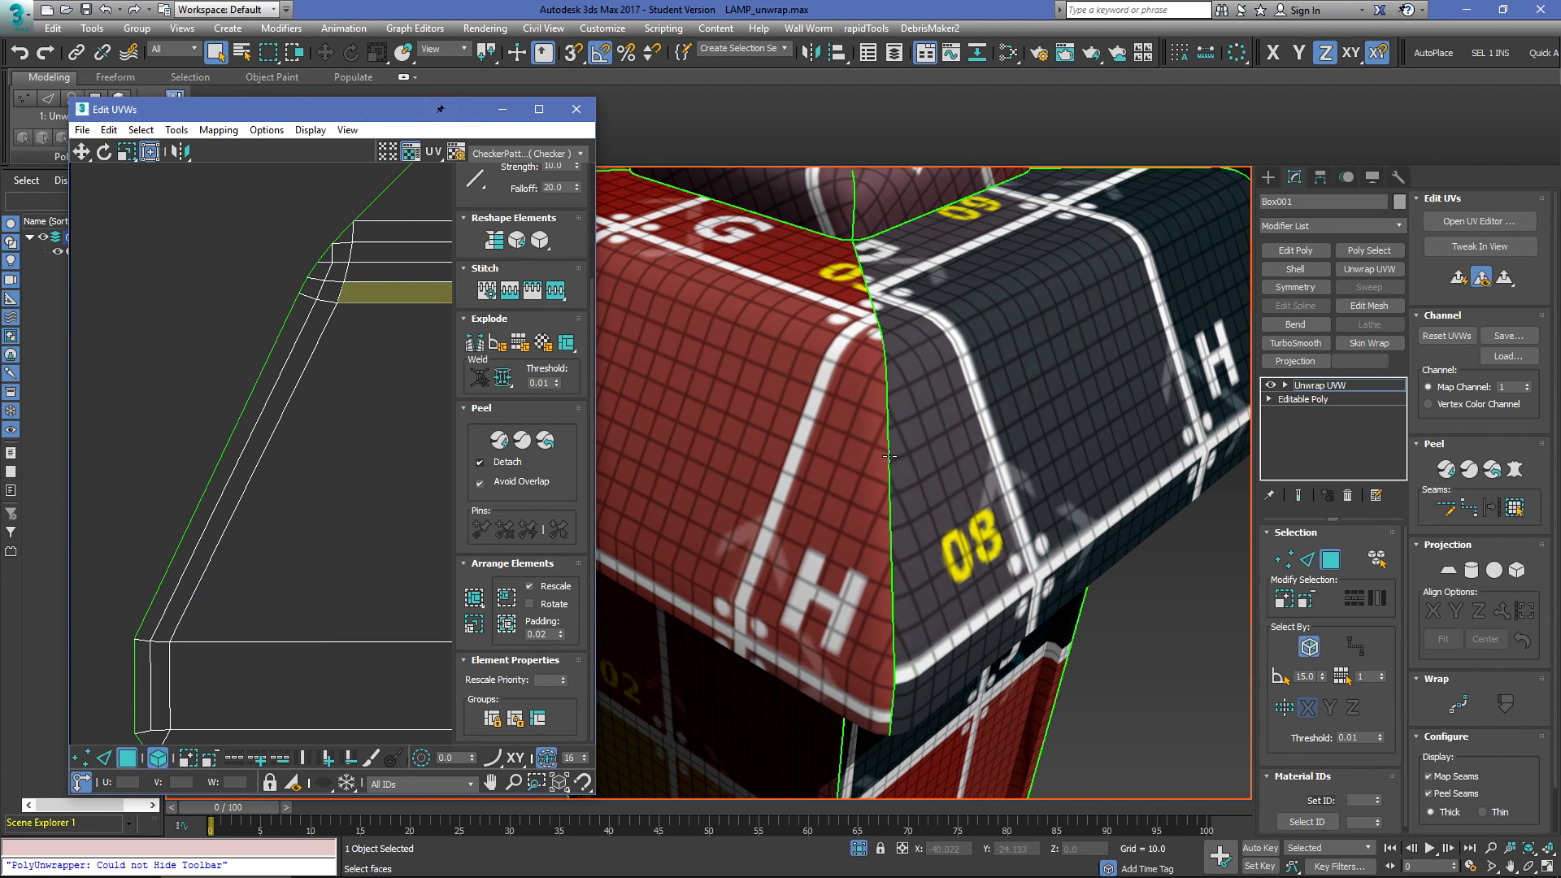
scroll(886, 586, down, 6)
scroll(886, 587, up, 4)
alt+middle_drag(911, 592, 847, 567)
scroll(935, 619, down, 5)
scroll(972, 380, up, 3)
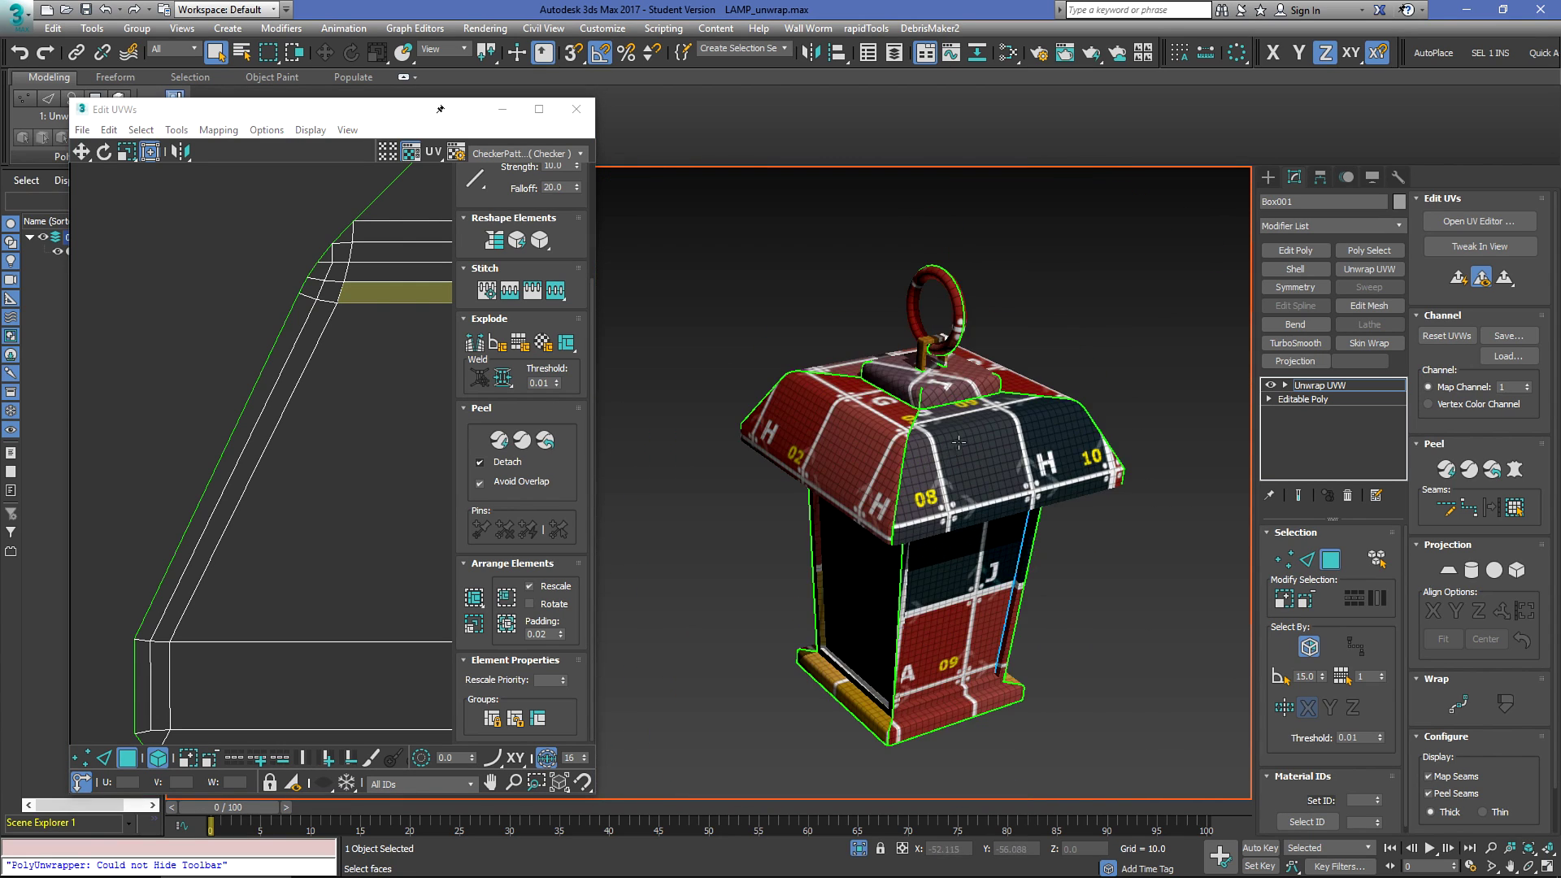
scroll(928, 423, up, 3)
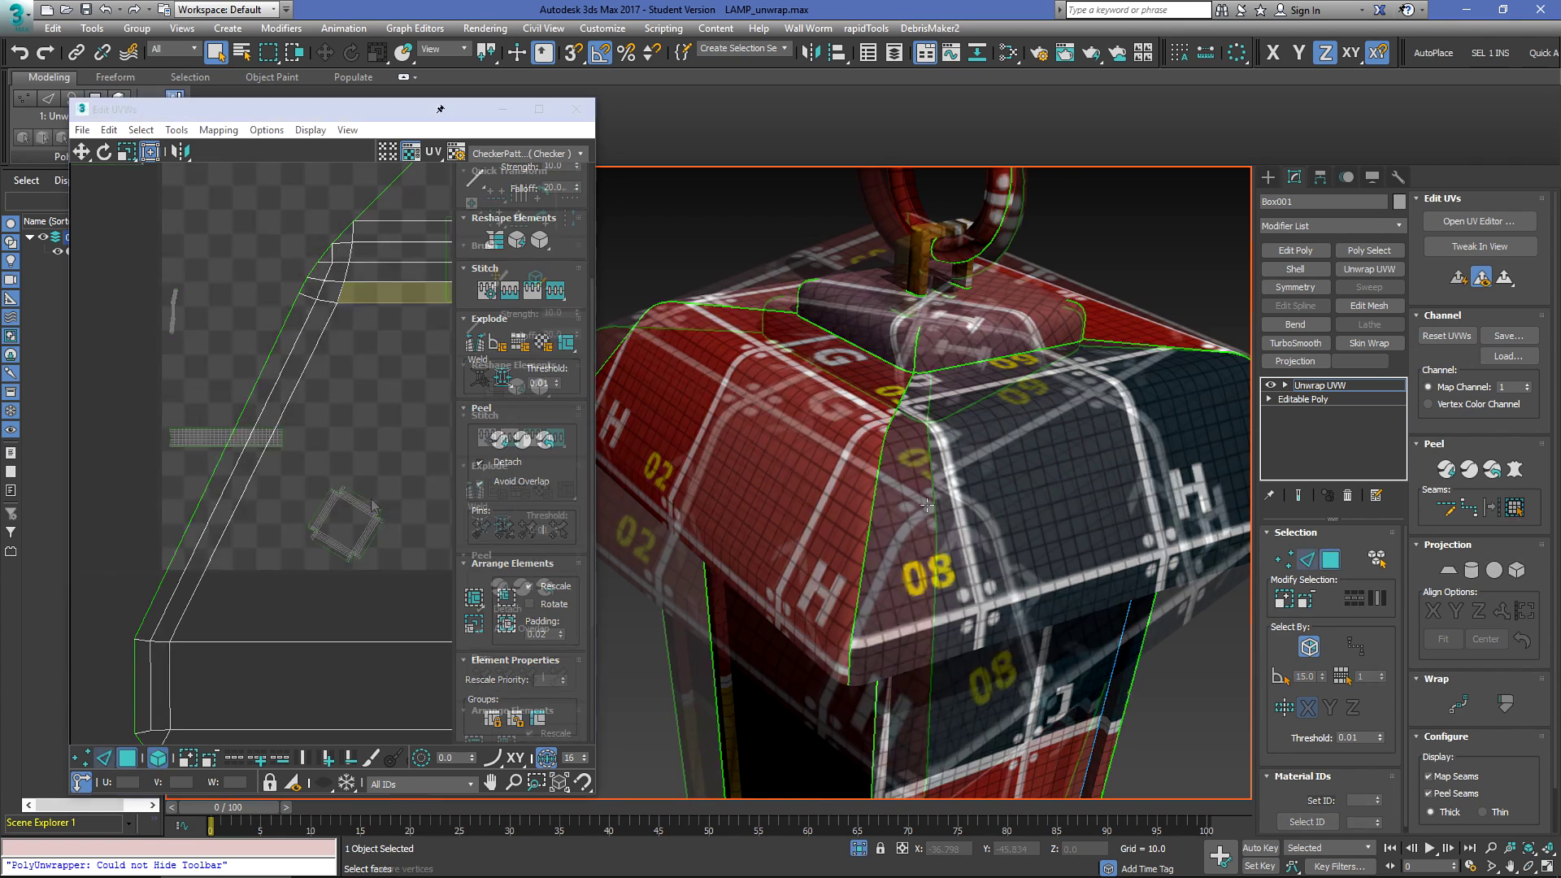
Step: Select one edge of the tilted square cap island and align the whole island to that edge
middle_drag(422, 504, 359, 501)
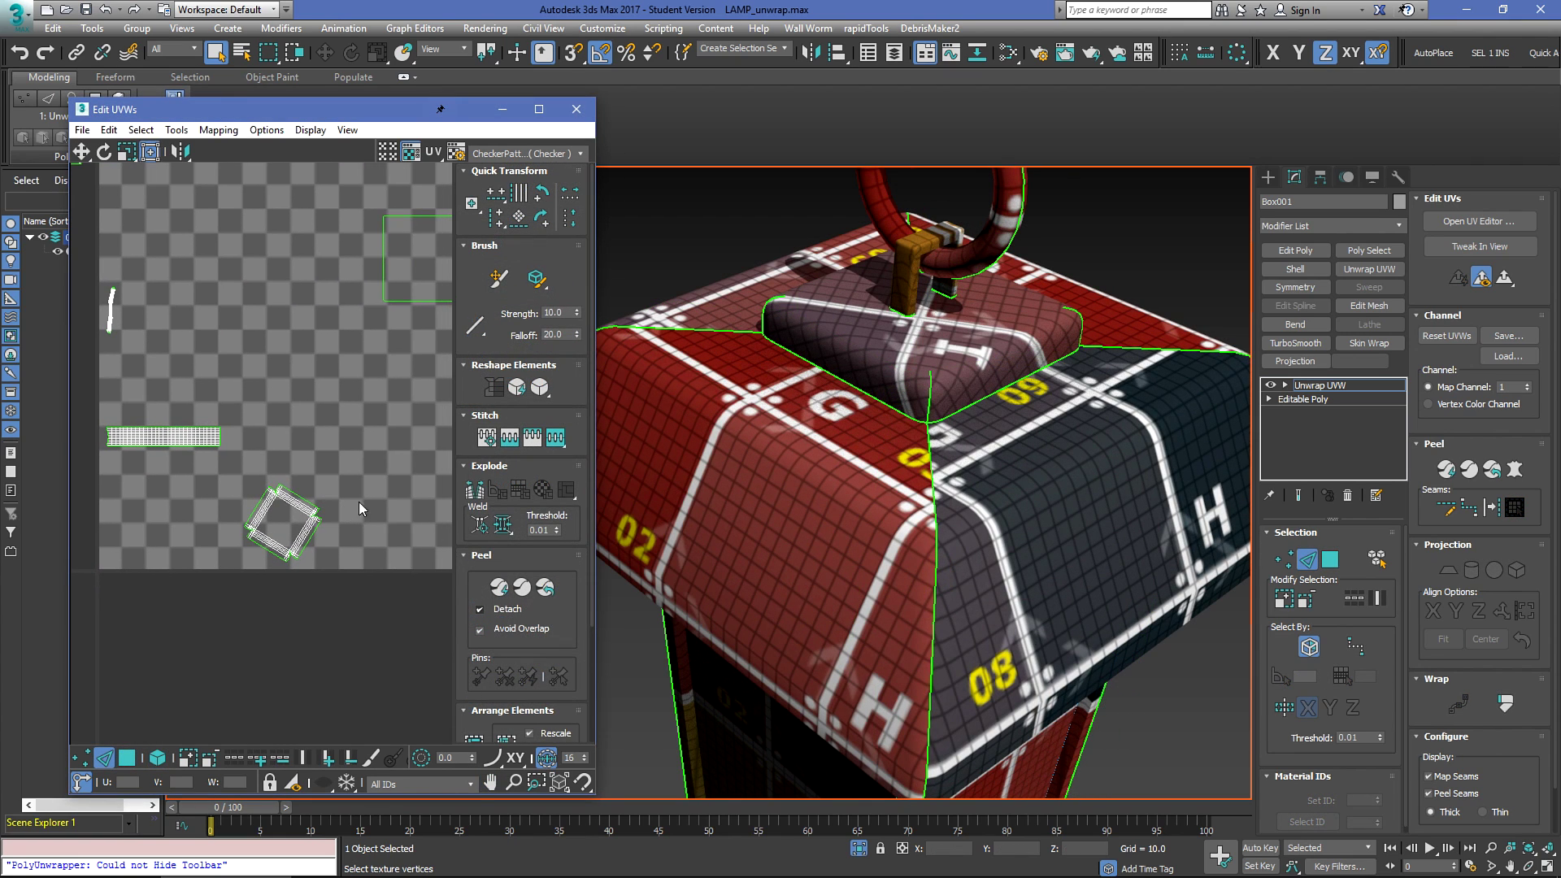
drag(344, 471, 201, 589)
scroll(327, 504, up, 3)
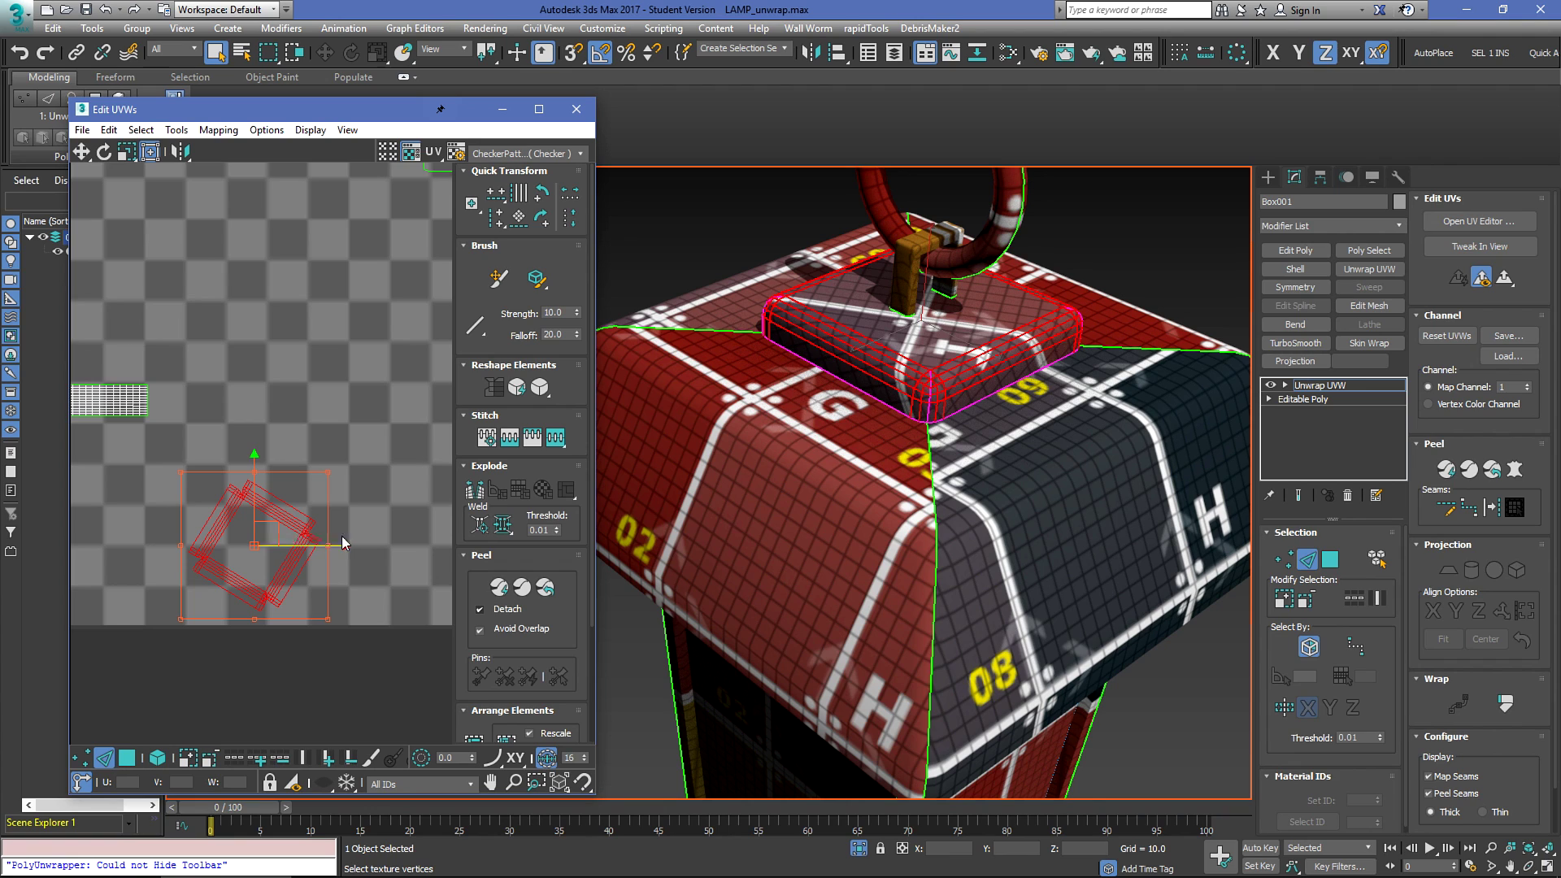
scroll(293, 573, up, 2)
key(2)
scroll(355, 597, up, 4)
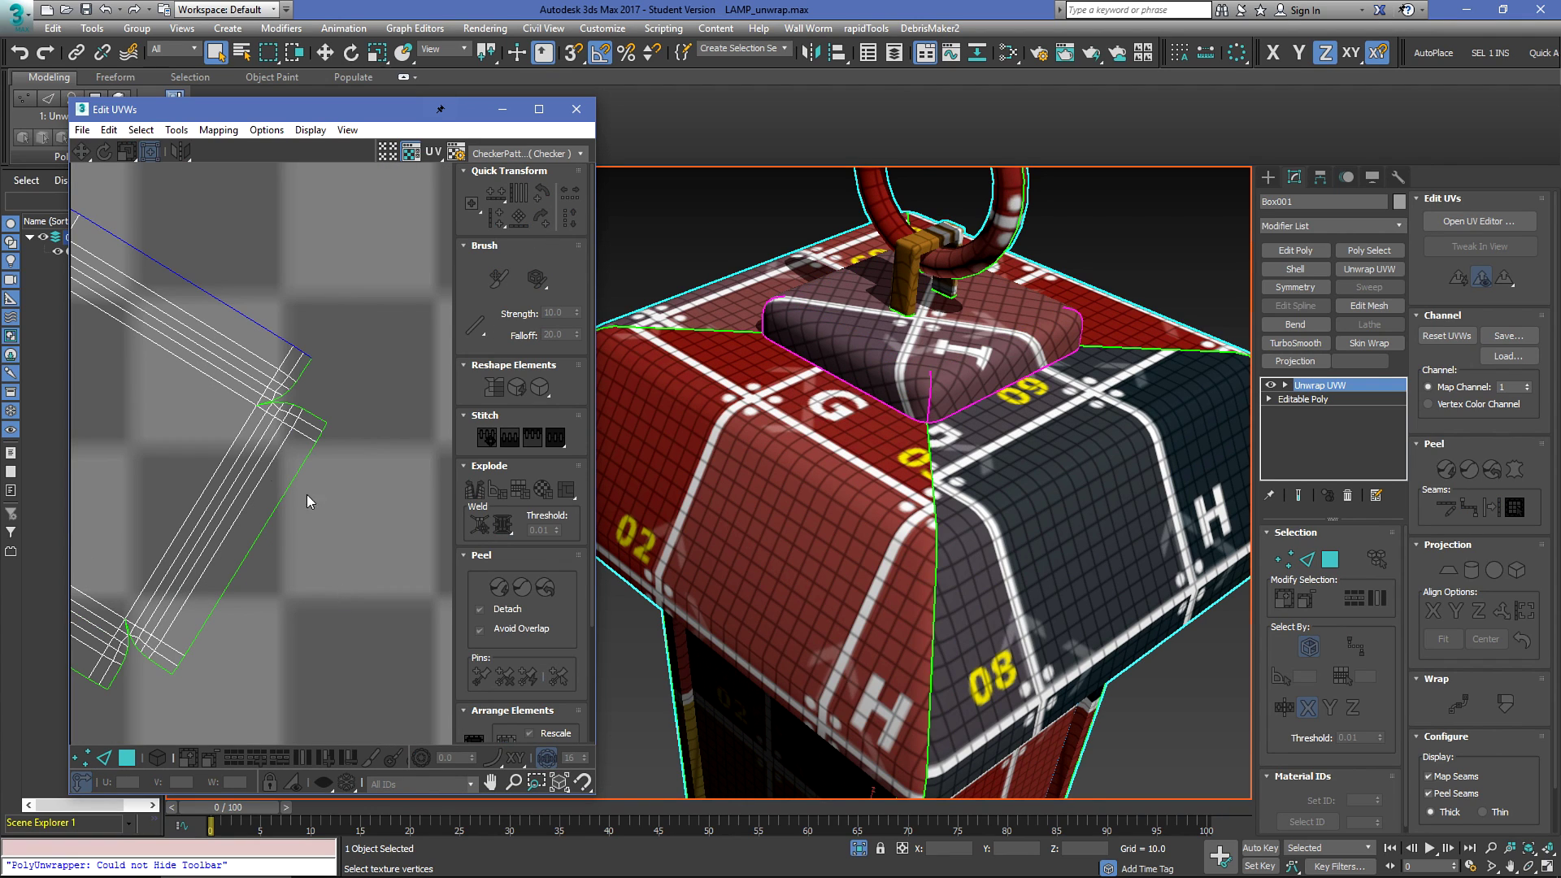
key(2)
click(266, 483)
click(261, 479)
click(518, 218)
scroll(425, 308, down, 2)
scroll(334, 392, up, 1)
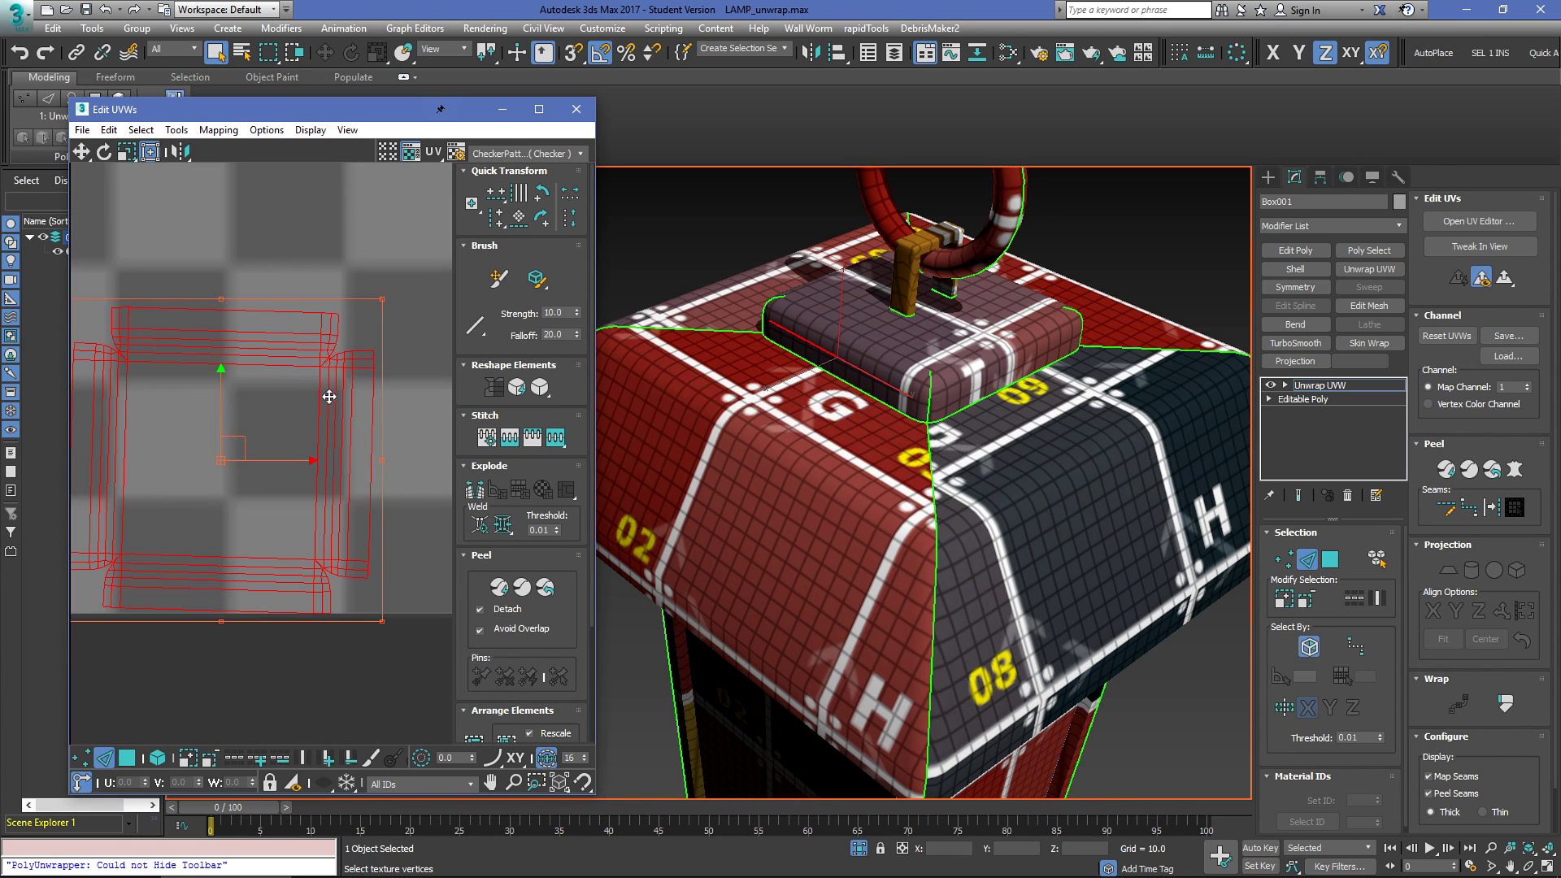
Step: Fine-tune the cap island's rotation so it sits square to the grid, and shift it slightly within the UV tile
drag(219, 299, 216, 298)
scroll(399, 376, down, 3)
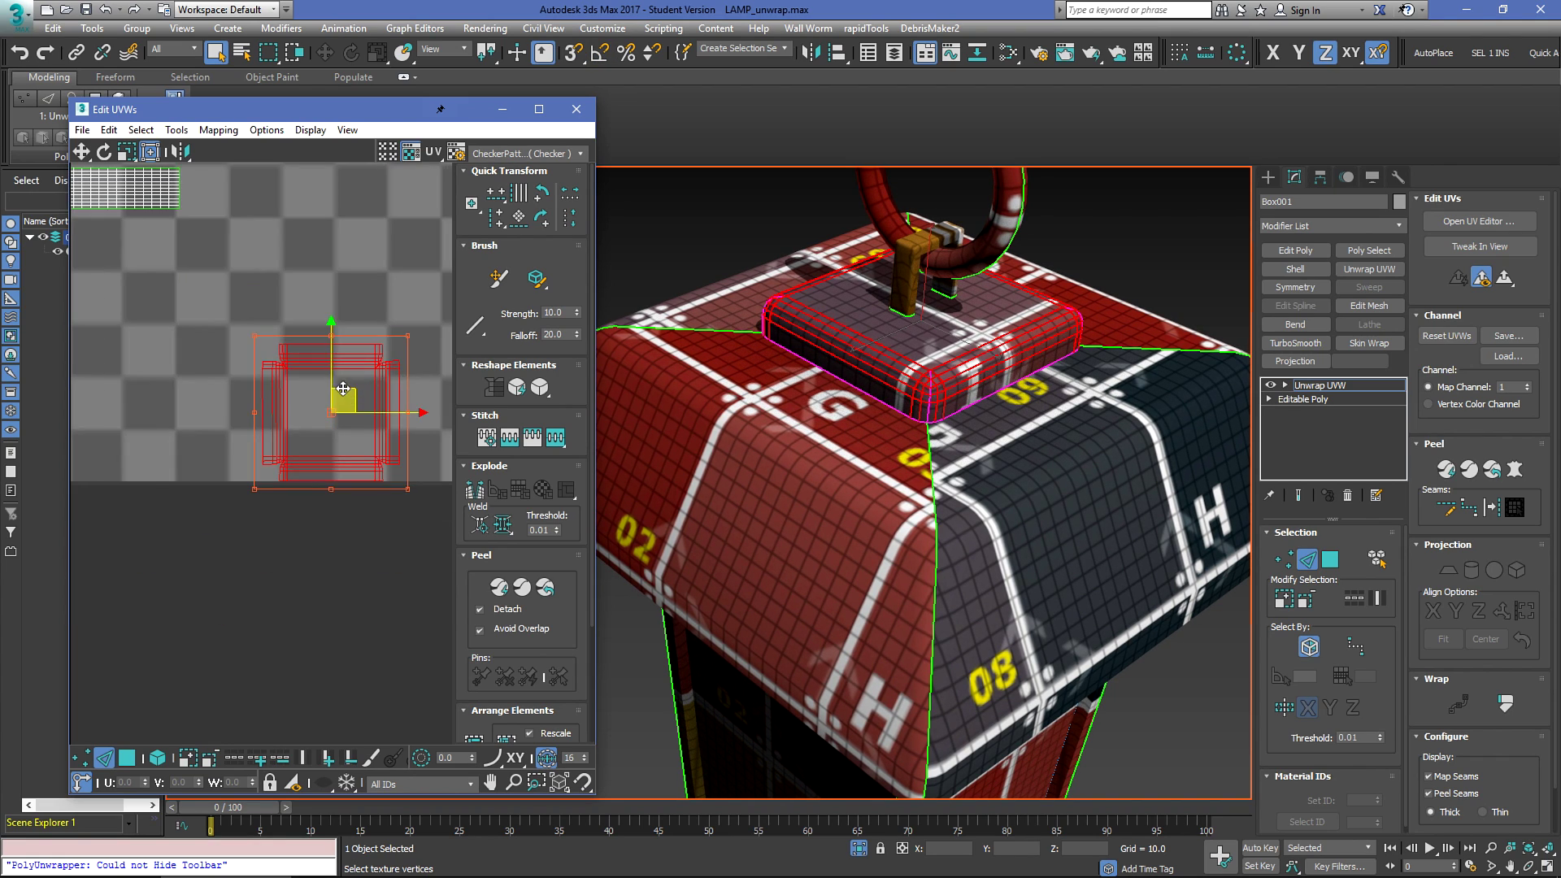
drag(362, 396, 397, 342)
click(304, 238)
Step: Select the square island in polygon mode and move it upward, away from the small islands
scroll(305, 236, down, 4)
middle_drag(313, 232, 233, 506)
scroll(268, 465, down, 5)
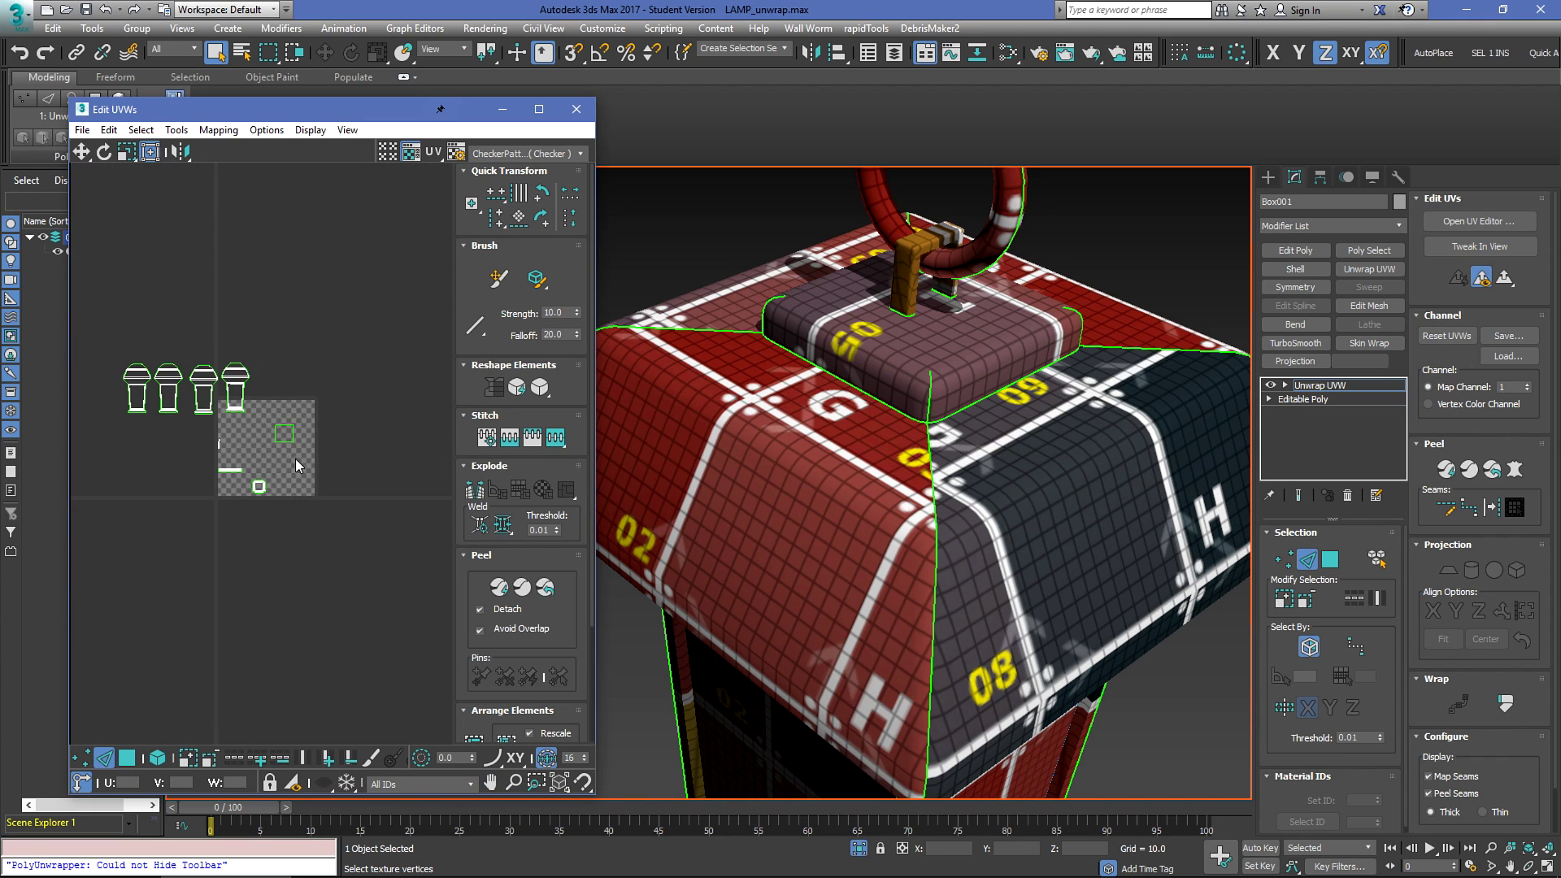
scroll(244, 470, up, 4)
drag(321, 474, 356, 538)
key(3)
drag(327, 511, 322, 239)
middle_drag(303, 462, 249, 491)
Step: Move the gridded strip island out beside the UV tile and the thin bracket island further inside the tile
scroll(285, 442, up, 5)
drag(105, 289, 174, 434)
drag(87, 591, 420, 709)
scroll(383, 694, down, 4)
drag(310, 651, 170, 405)
scroll(272, 522, up, 4)
drag(223, 501, 324, 530)
Step: Enable Y-mirrored selection and select the vertical corner edges at one end of the handle bracket
scroll(965, 208, up, 4)
scroll(966, 236, down, 3)
middle_drag(968, 270, 862, 431)
scroll(976, 360, up, 5)
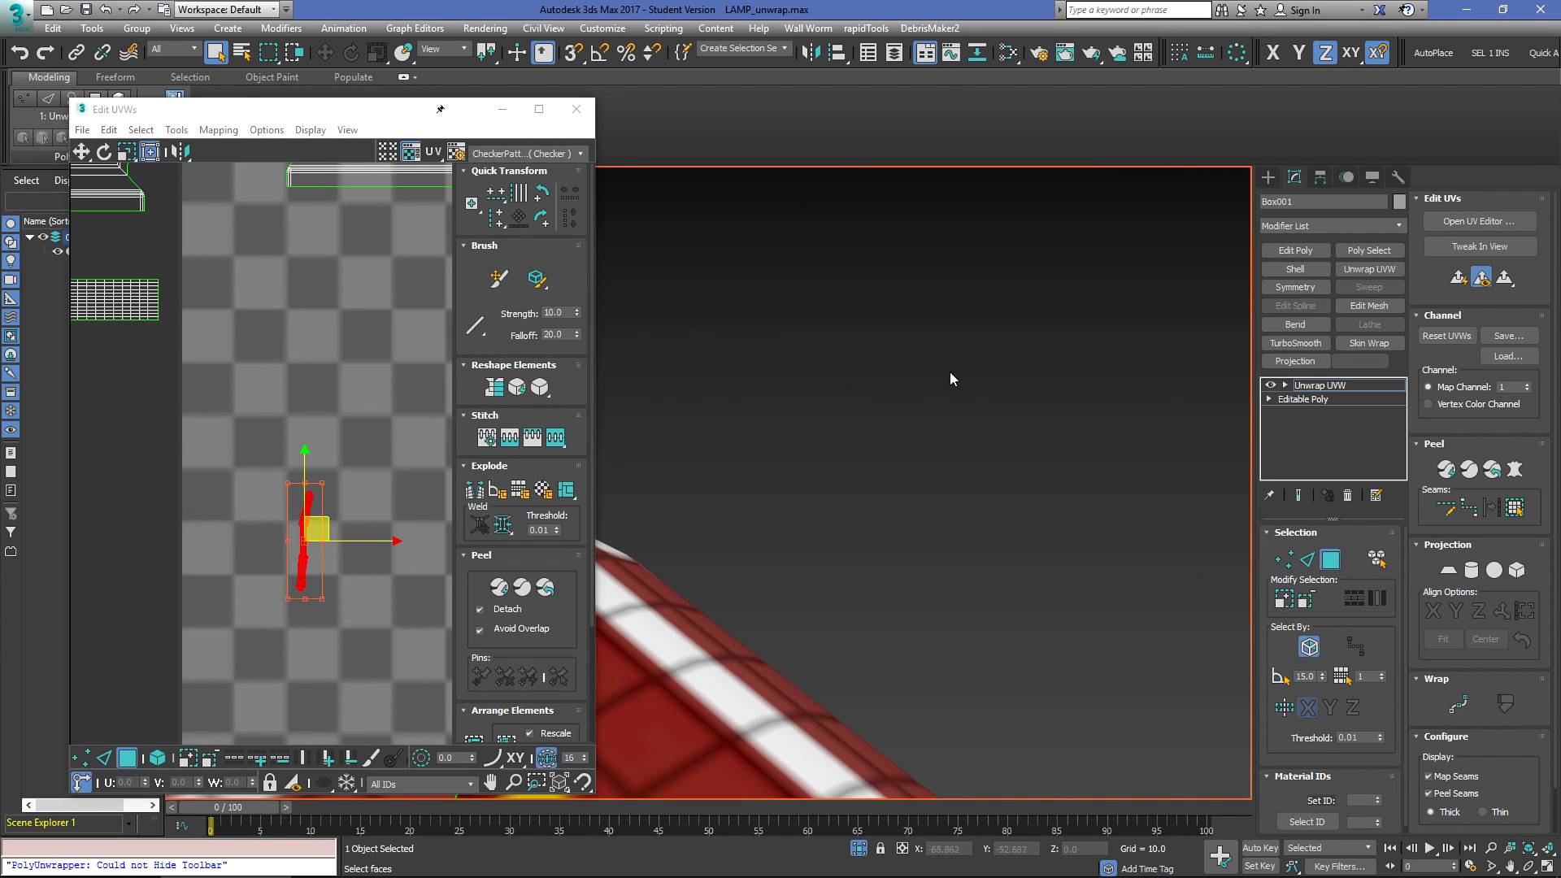
middle_drag(976, 359, 1008, 228)
scroll(837, 486, down, 2)
key(2)
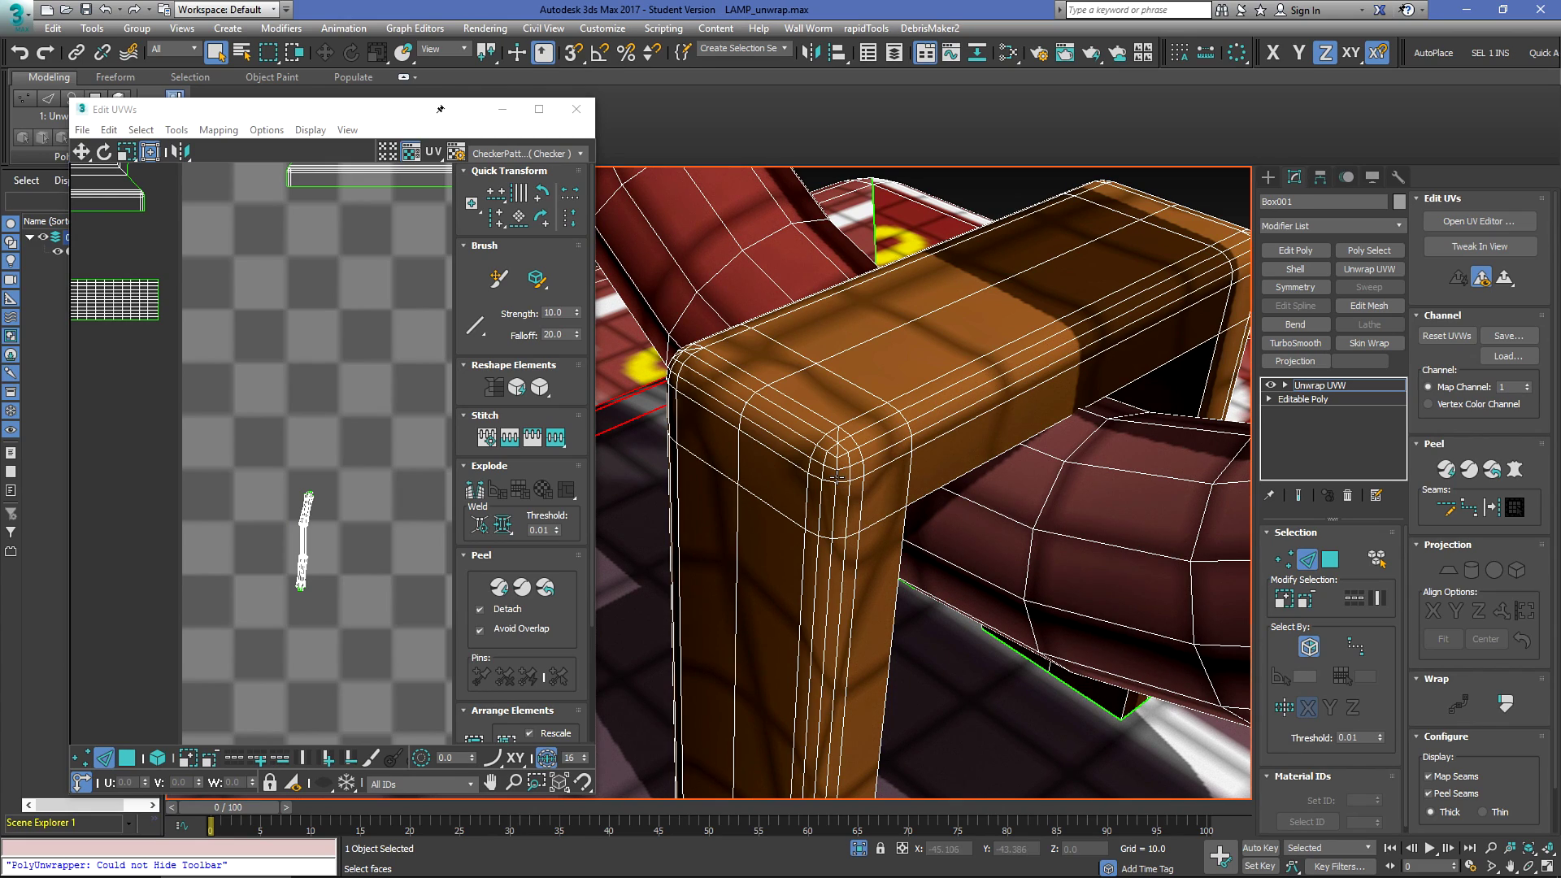
click(1283, 708)
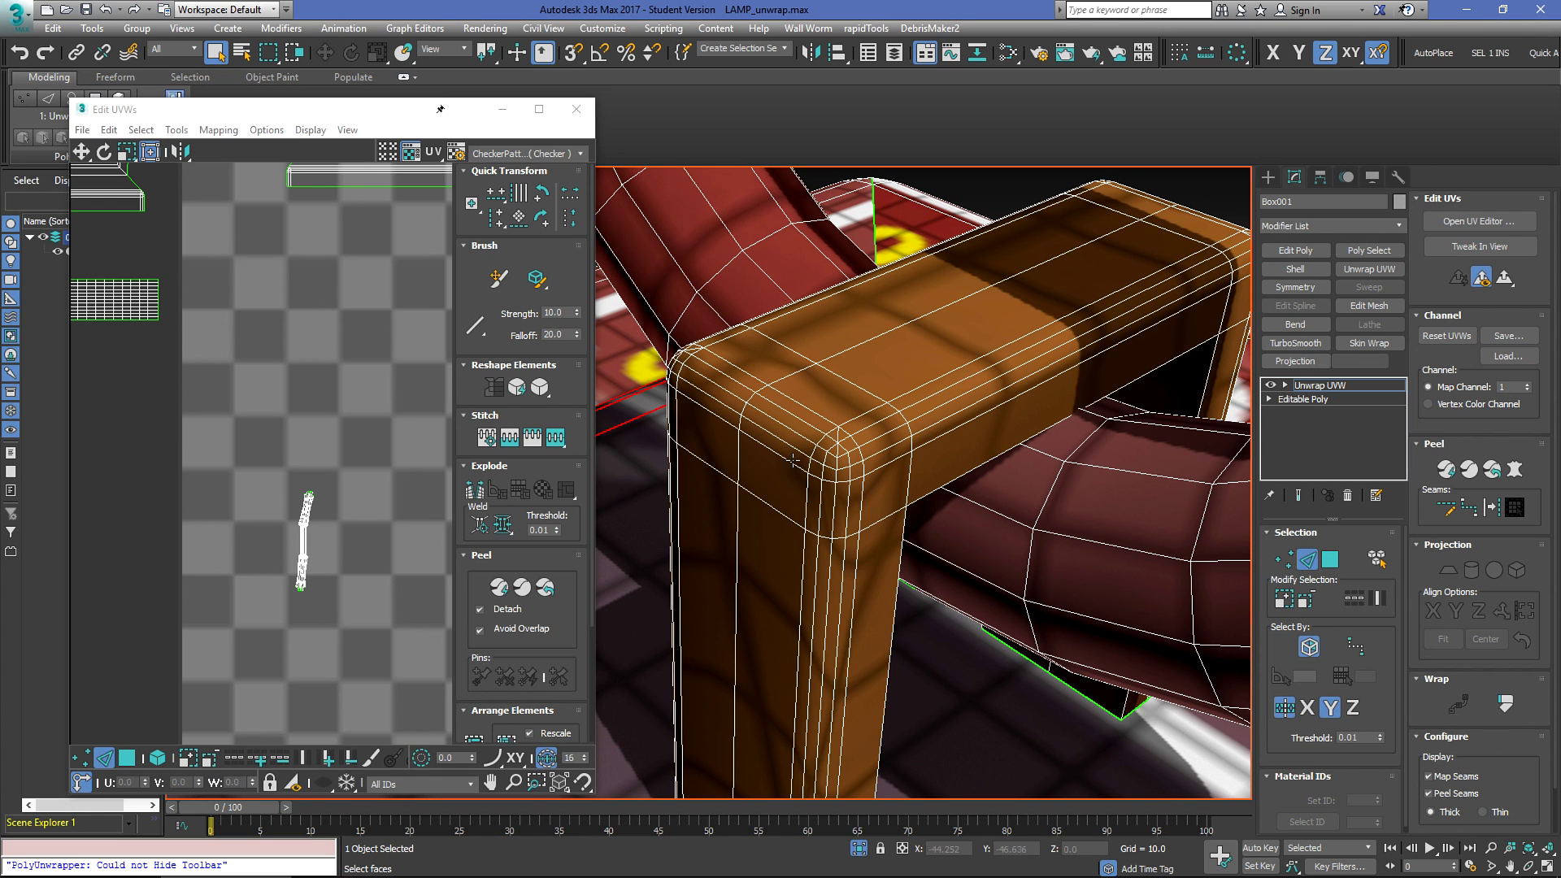
double_click(837, 465)
scroll(838, 464, down, 2)
alt+middle_drag(837, 464, 888, 495)
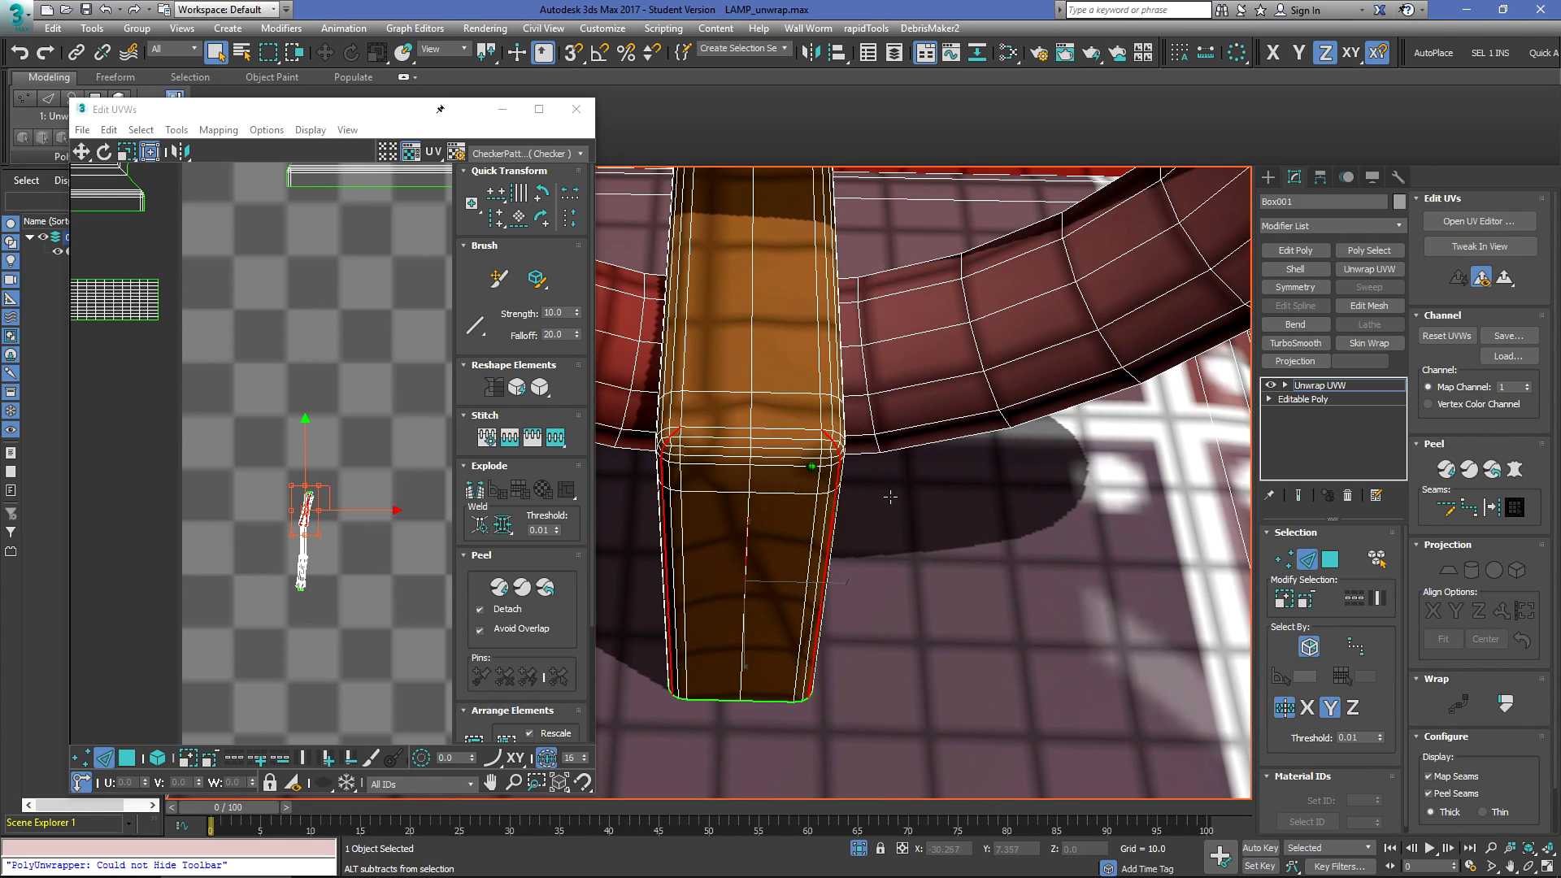
Step: Add the matching corner edges at the bracket's other end to the selection and break the UVs along them
middle_drag(707, 452, 984, 569)
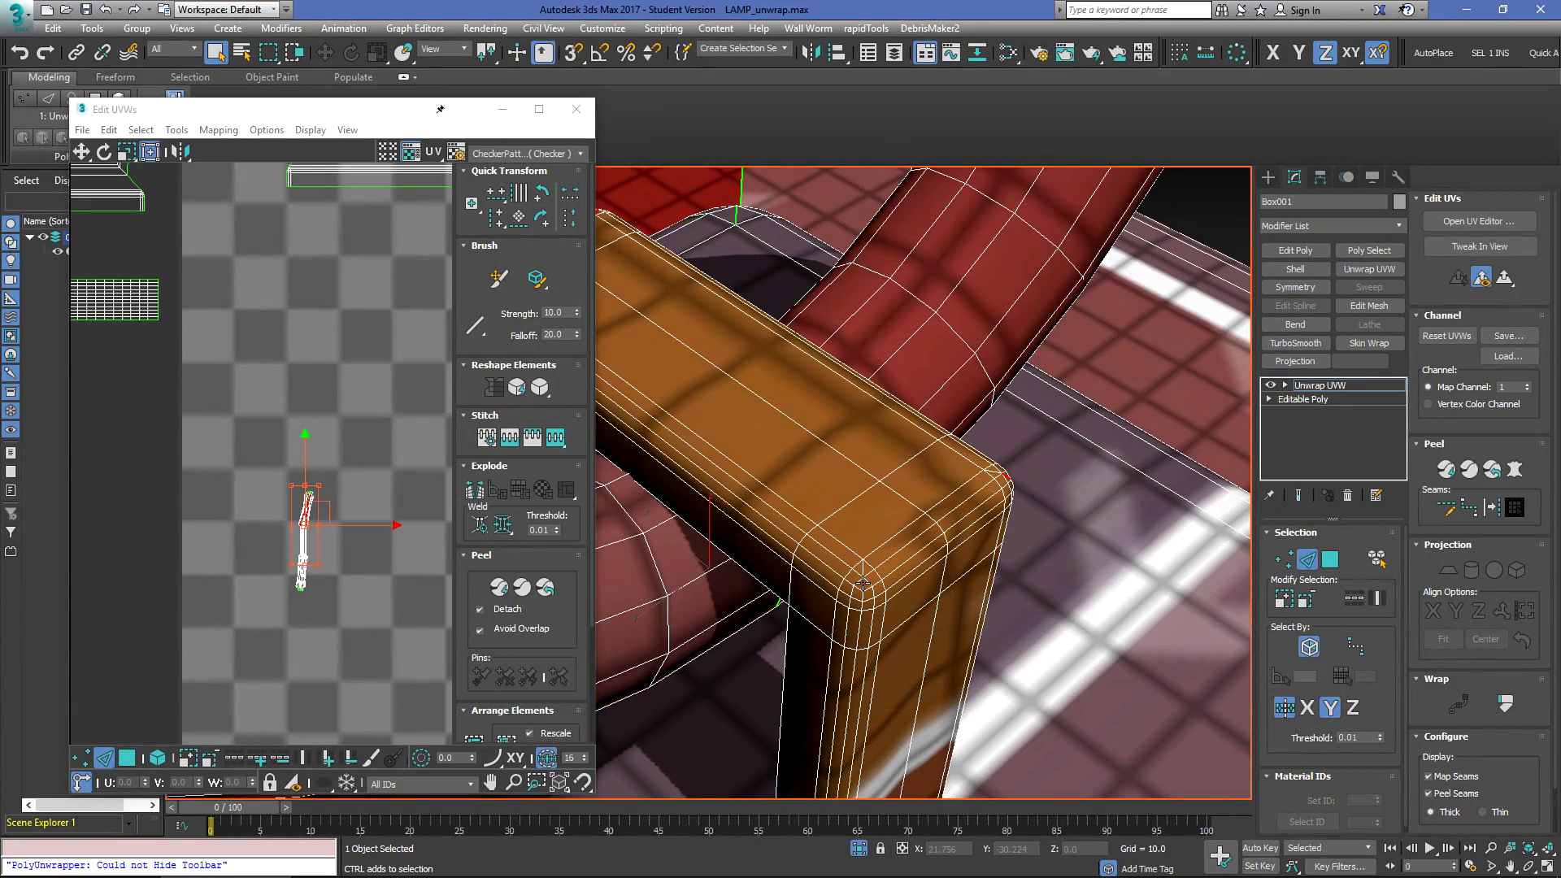
ctrl+double_click(863, 583)
scroll(863, 583, down, 3)
alt+middle_drag(862, 583, 919, 618)
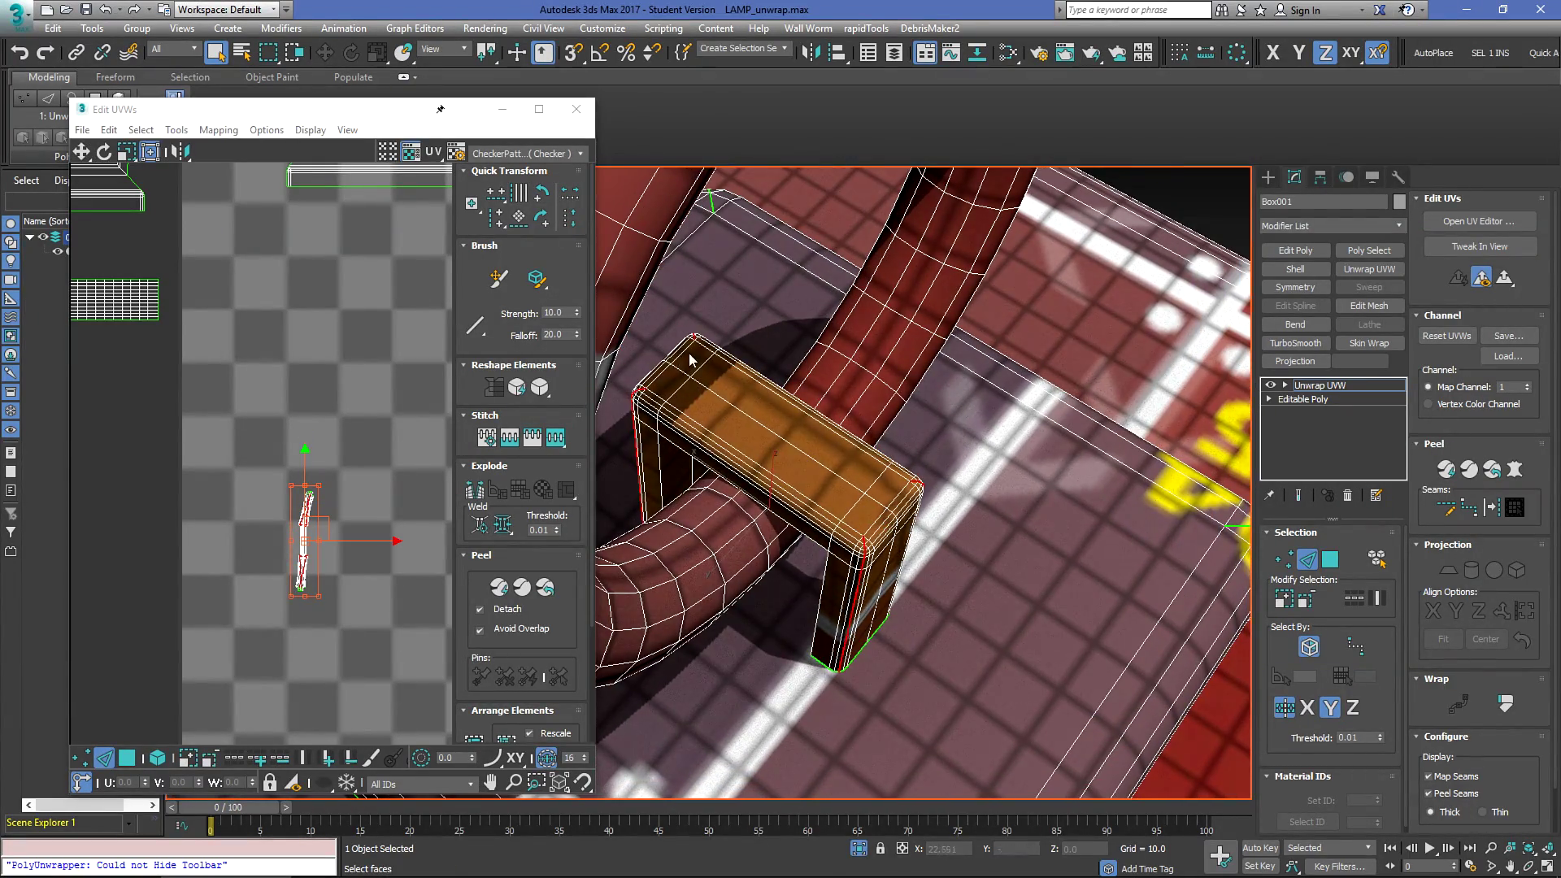
scroll(870, 559, up, 3)
alt+middle_drag(846, 547, 757, 401)
click(476, 495)
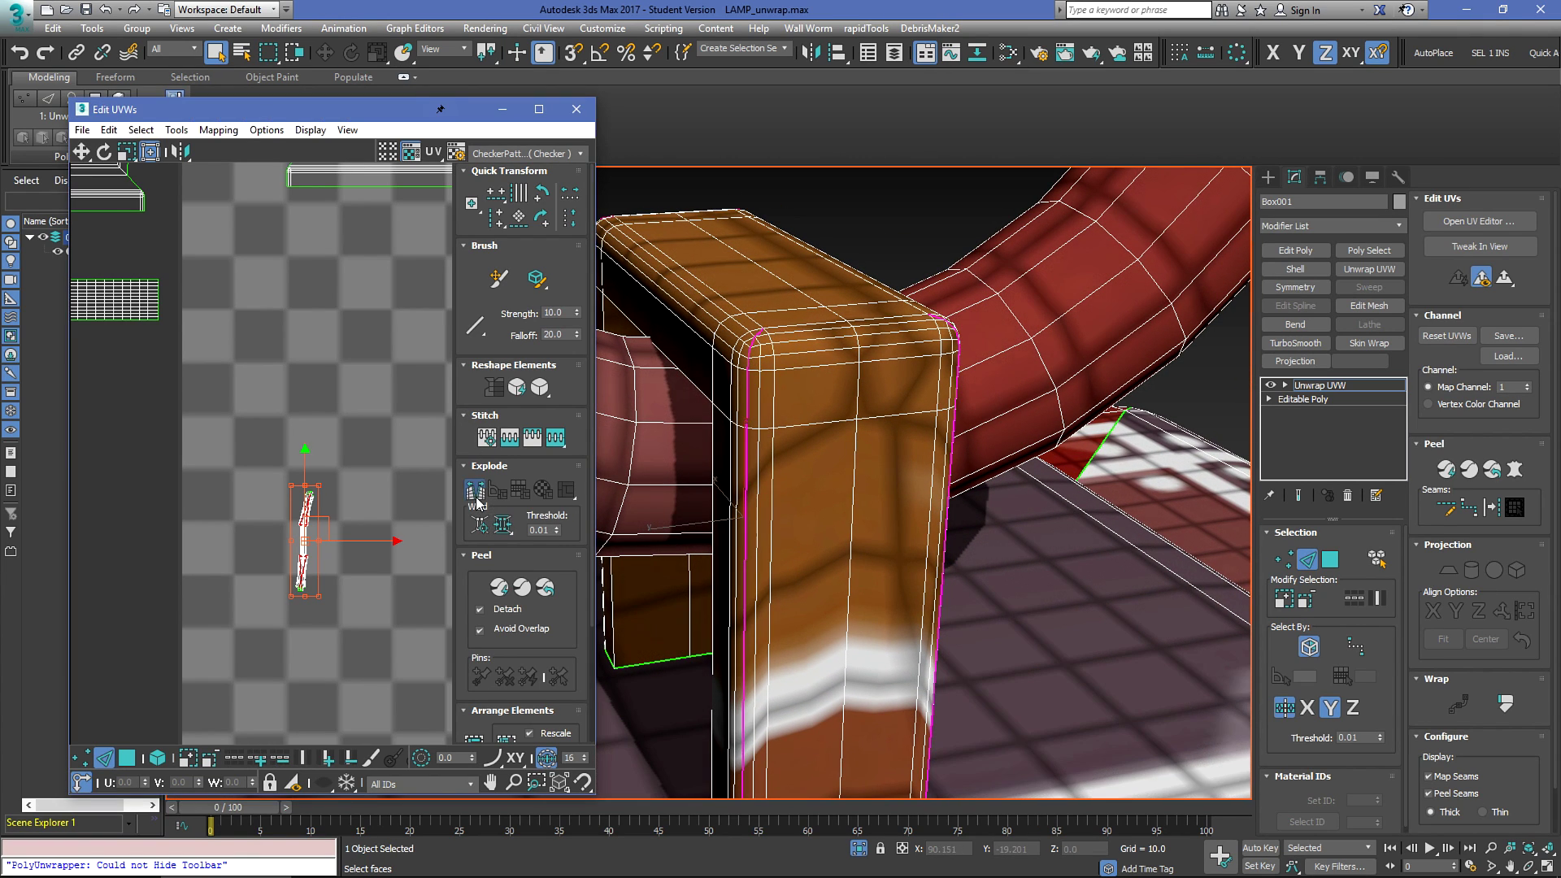
Step: Select the inner edges along the underside and both legs of the bracket and break the UVs along them
key(2)
scroll(728, 296, down, 3)
alt+middle_drag(732, 280, 1057, 357)
key(2)
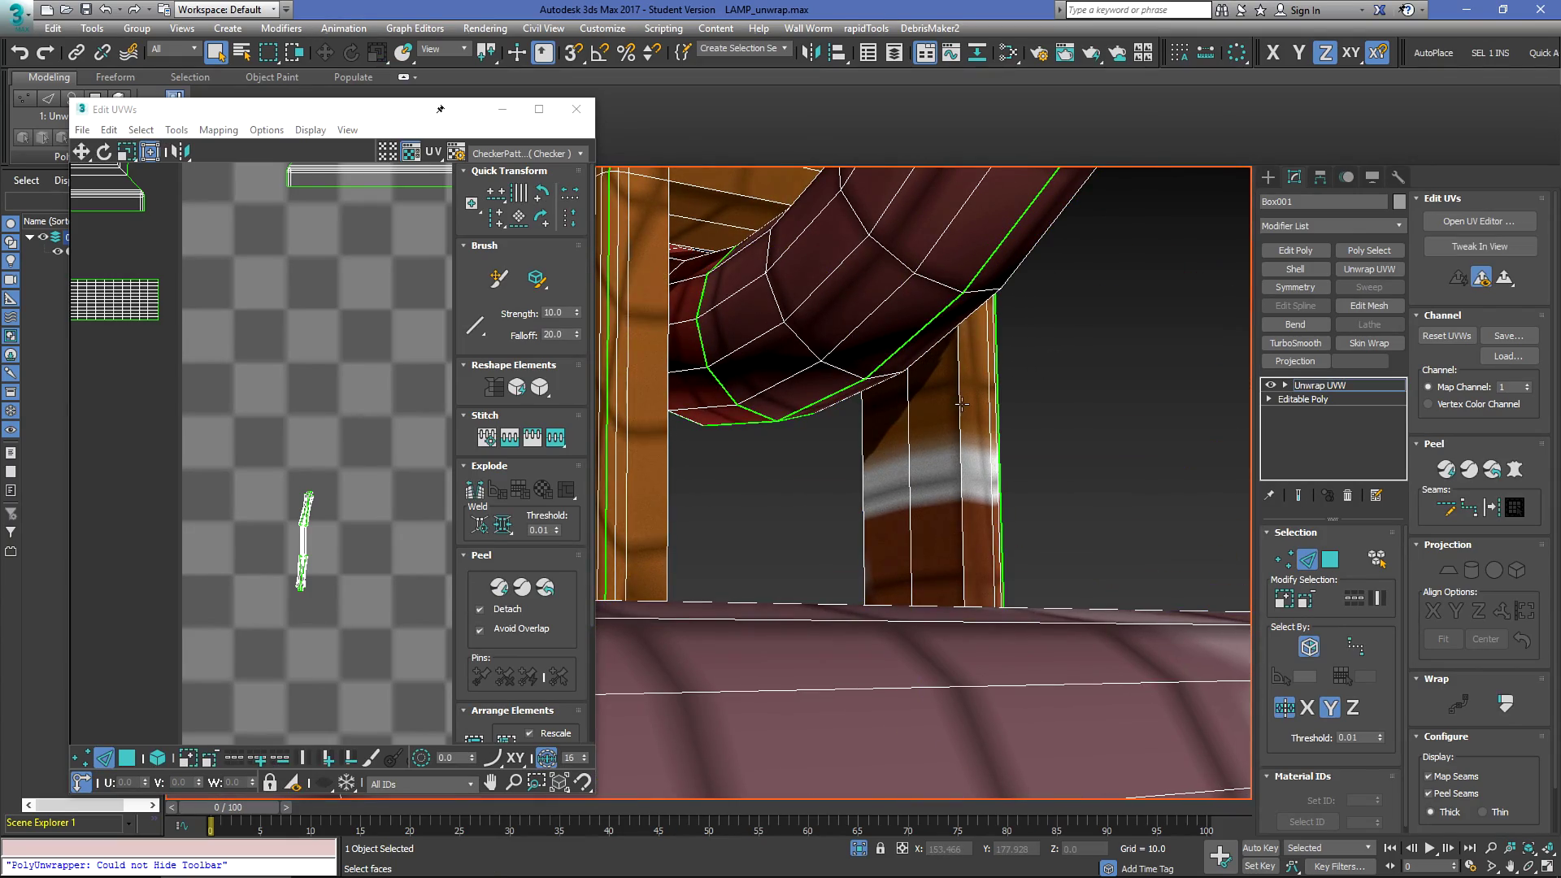
alt+middle_drag(961, 404, 855, 407)
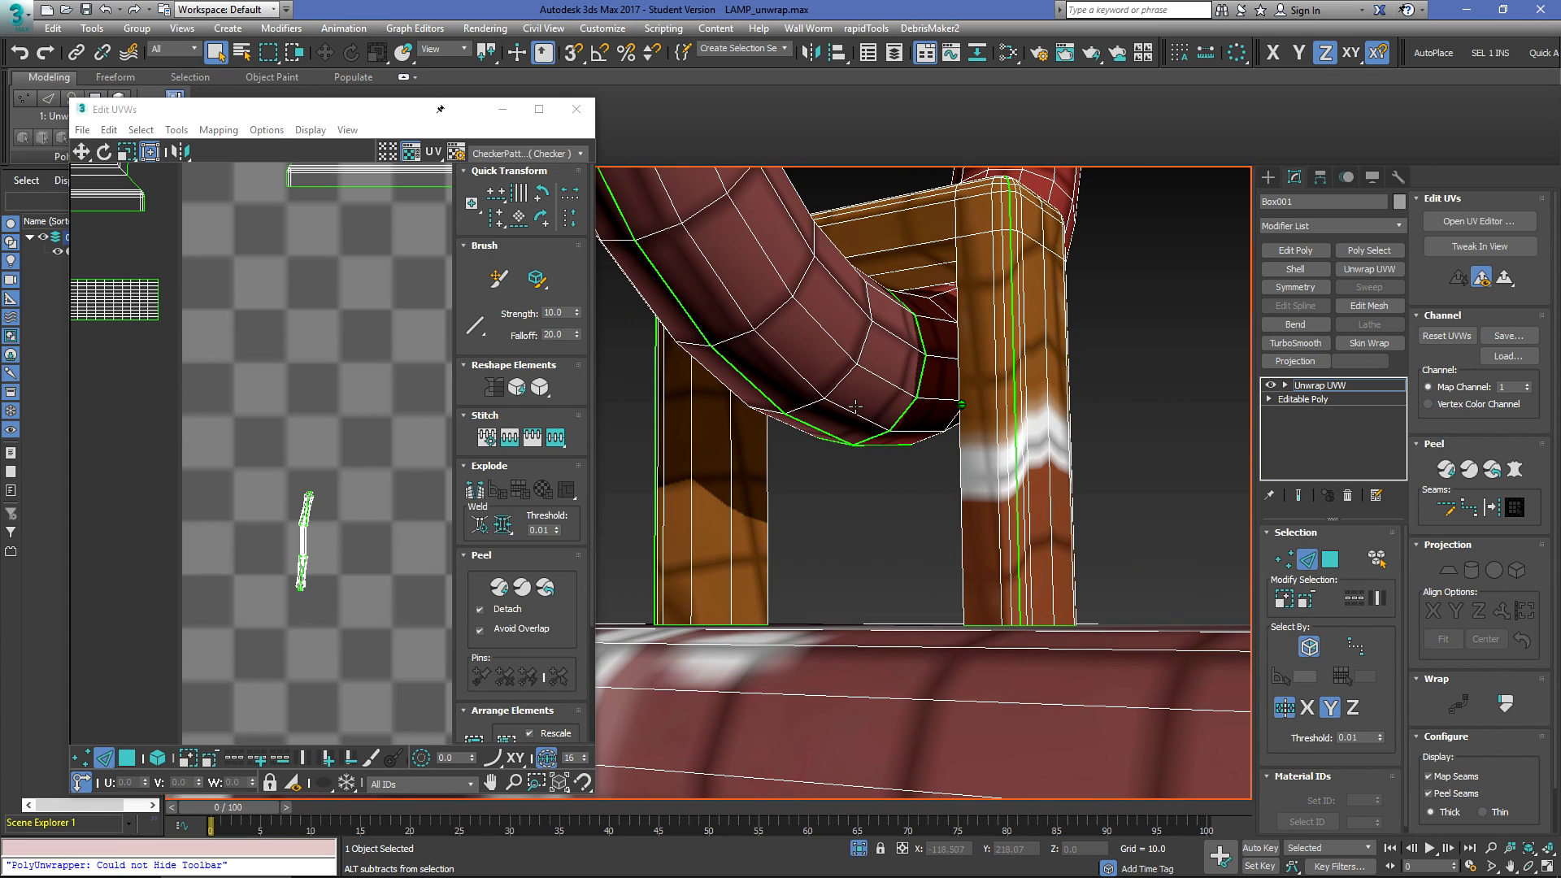
click(918, 244)
alt+middle_drag(918, 244, 691, 427)
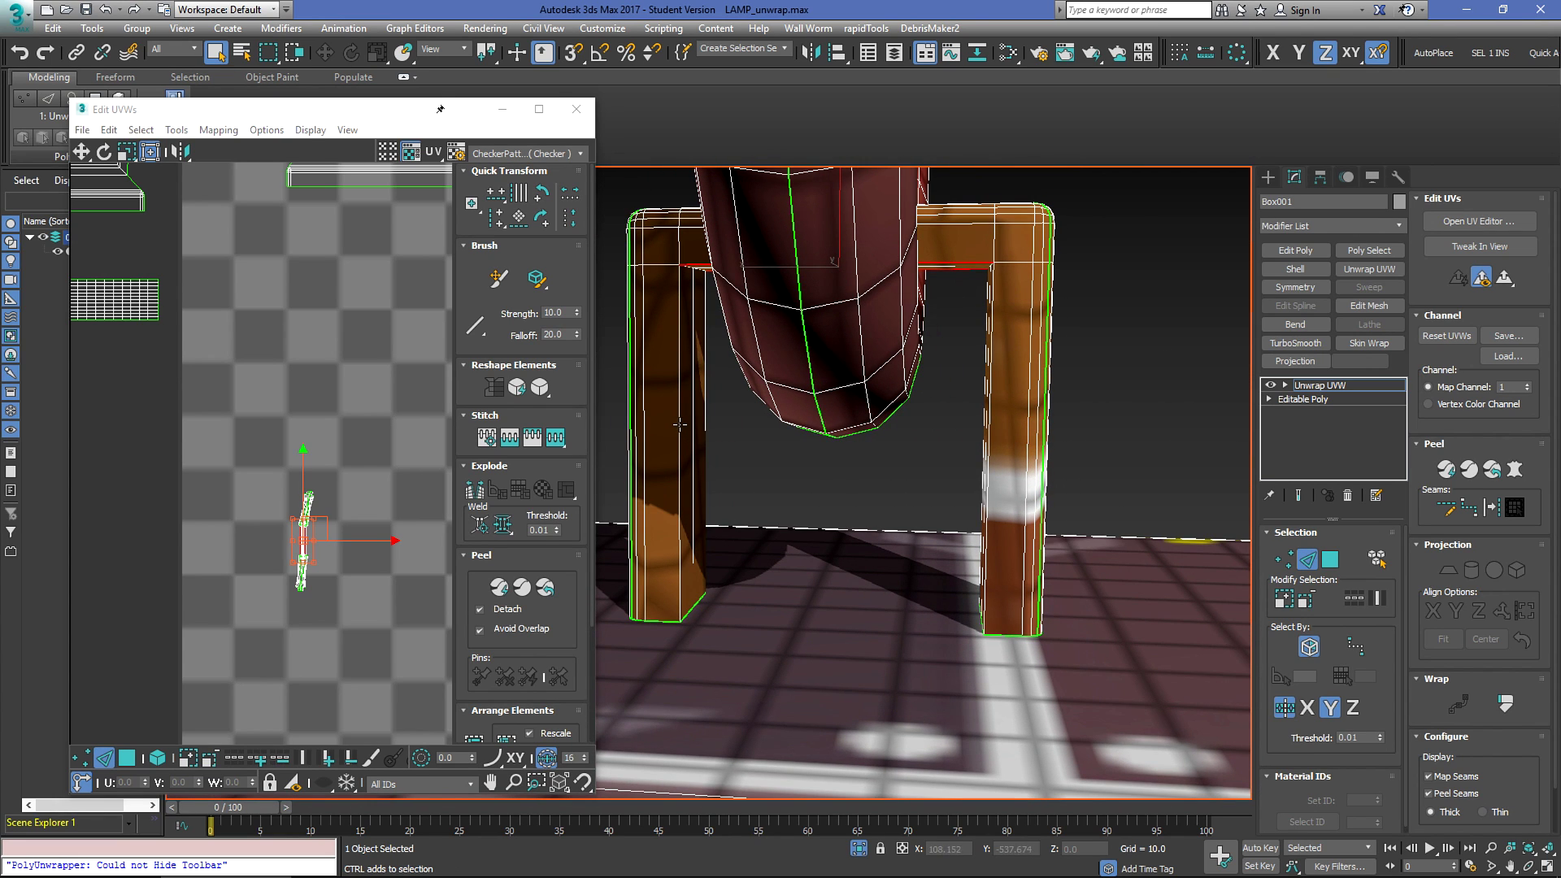
ctrl+click(680, 424)
ctrl+click(990, 478)
alt+middle_drag(999, 489, 1055, 462)
click(485, 496)
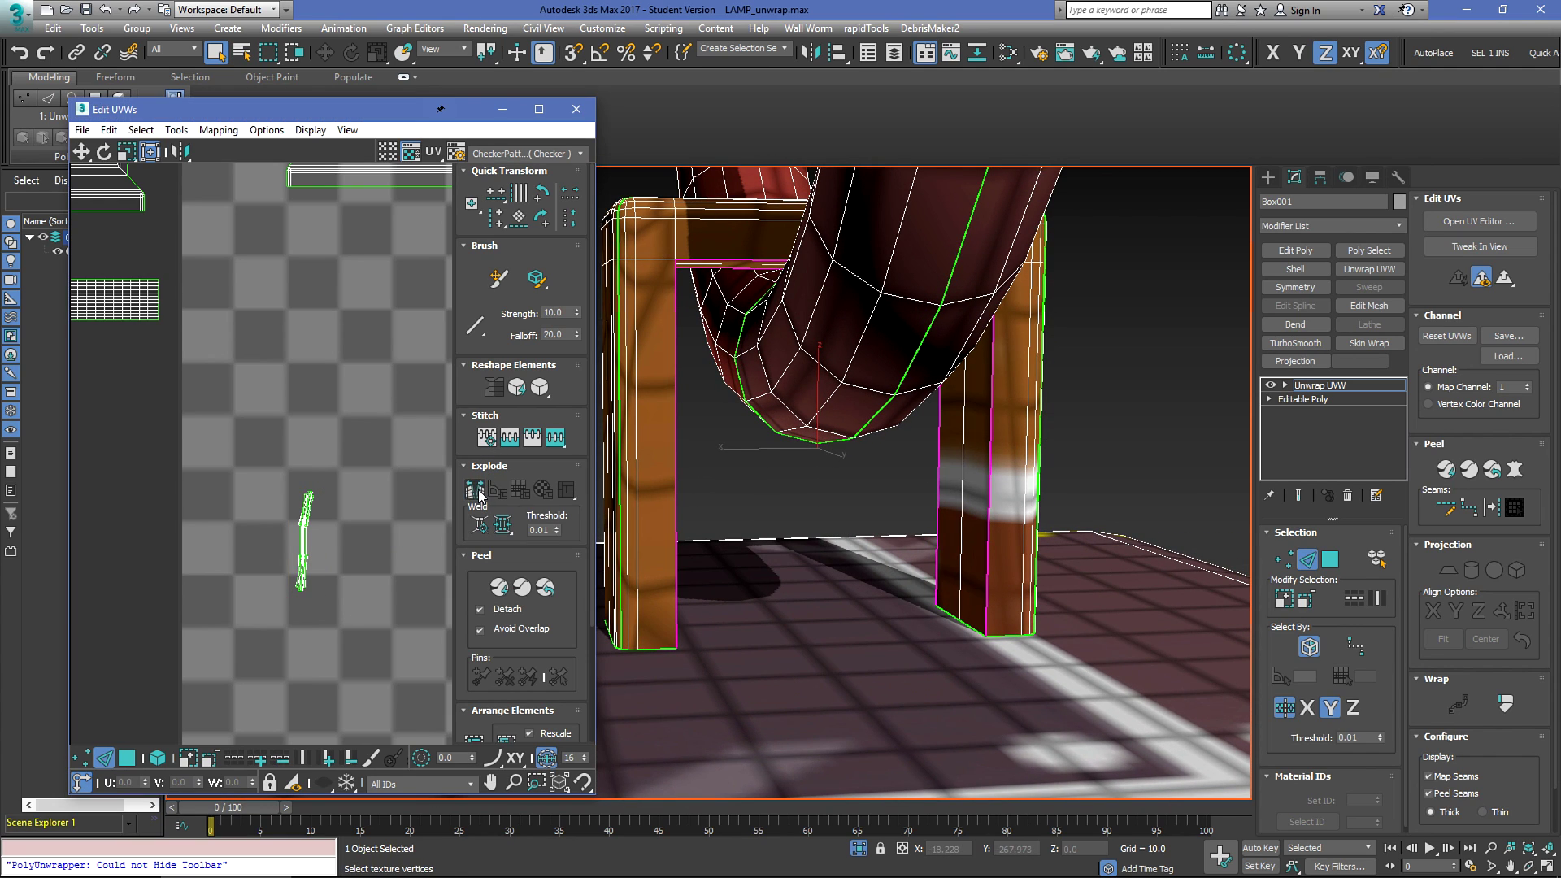
click(1154, 379)
Step: Select the bracket's UVs and start relaxing them by polygon angles with 100 iterations and an amount of 0.1
drag(245, 438, 357, 660)
right_click(312, 510)
click(248, 603)
click(244, 249)
scroll(328, 551, up, 3)
scroll(286, 529, up, 3)
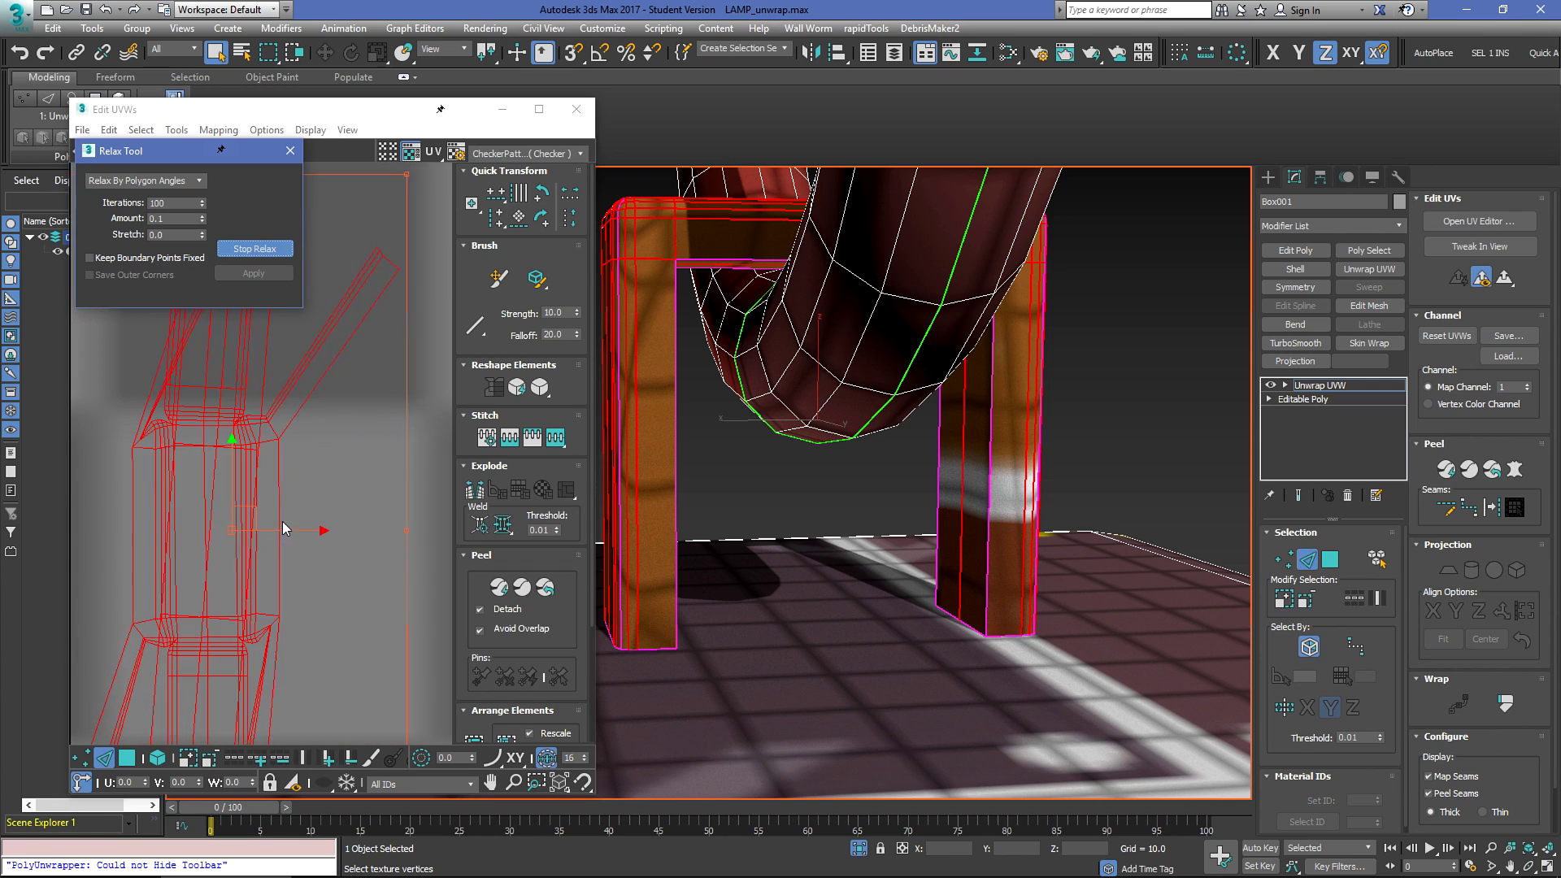
scroll(305, 484, down, 3)
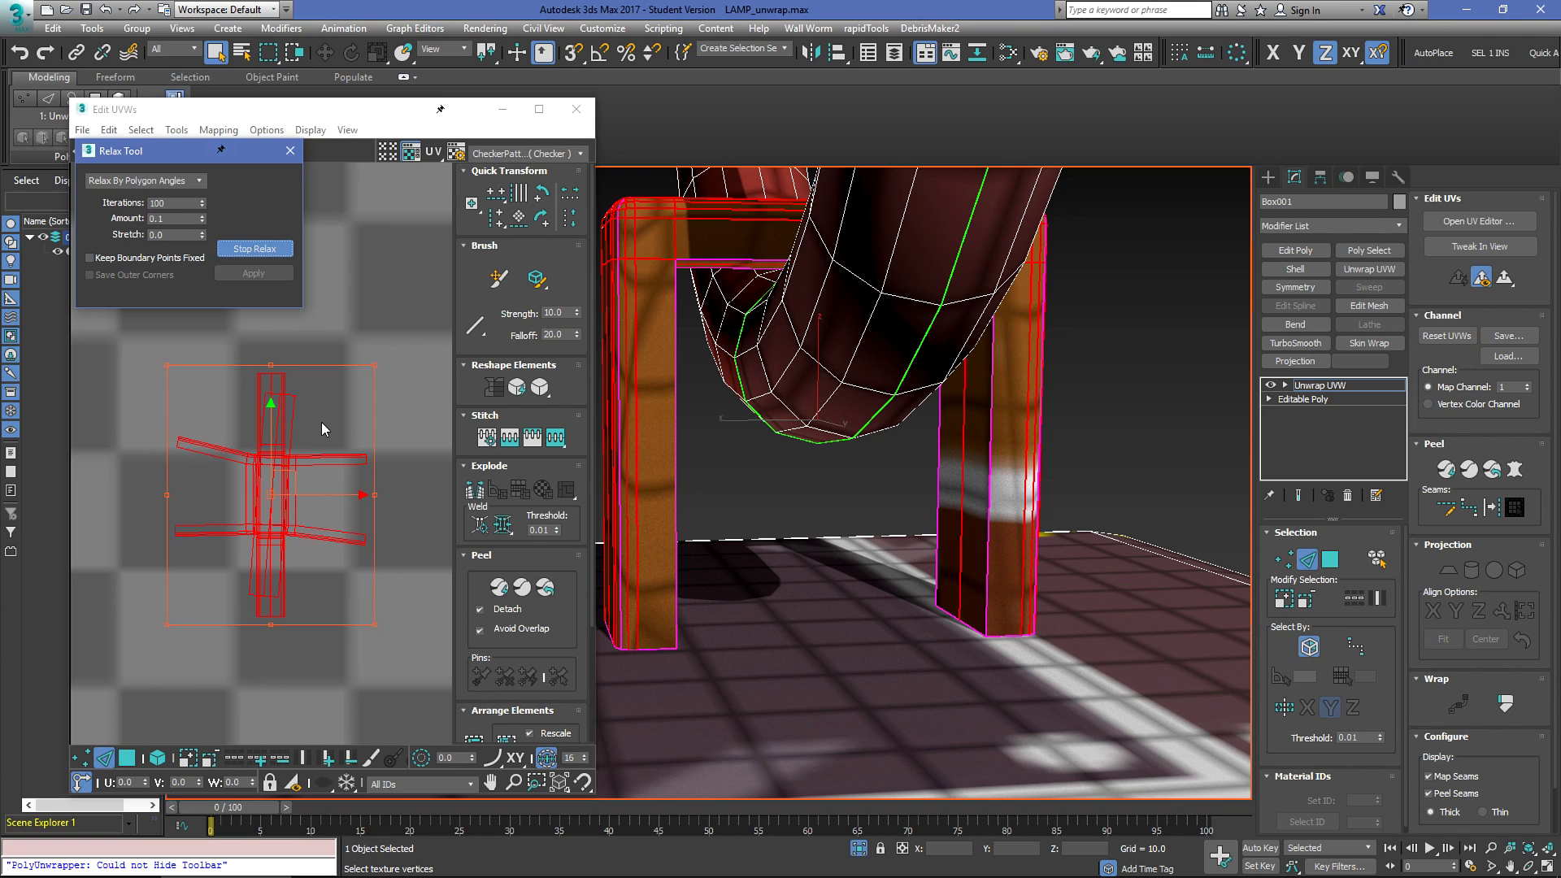
Step: Raise the relax amount to 1.0, stop relaxing once the bracket has unfolded, and close the Relax Tool
drag(202, 217, 203, 167)
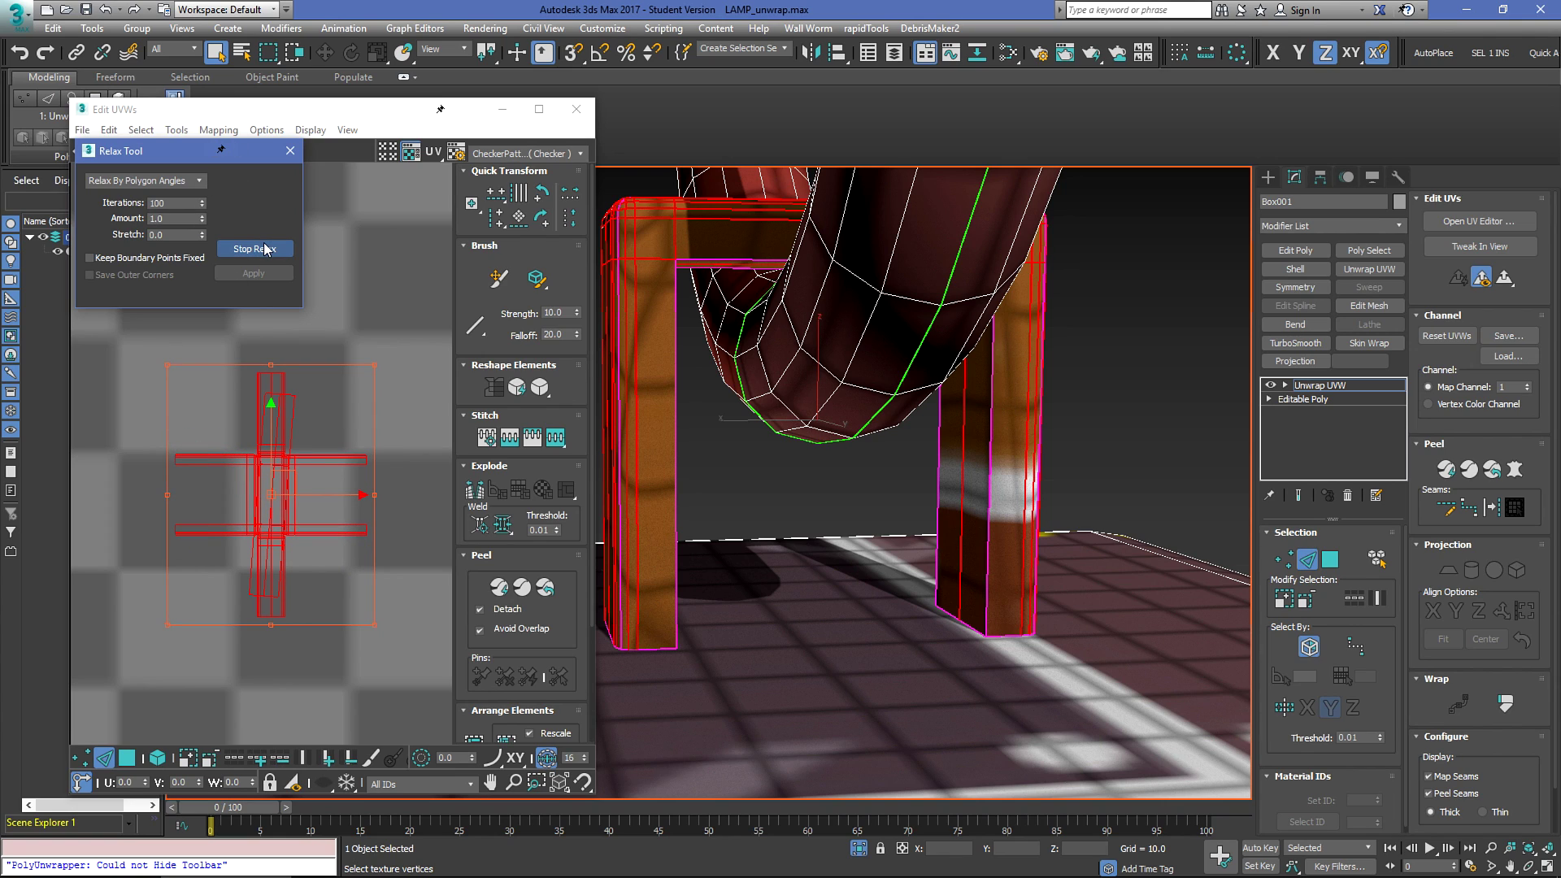
click(264, 250)
click(290, 151)
click(343, 378)
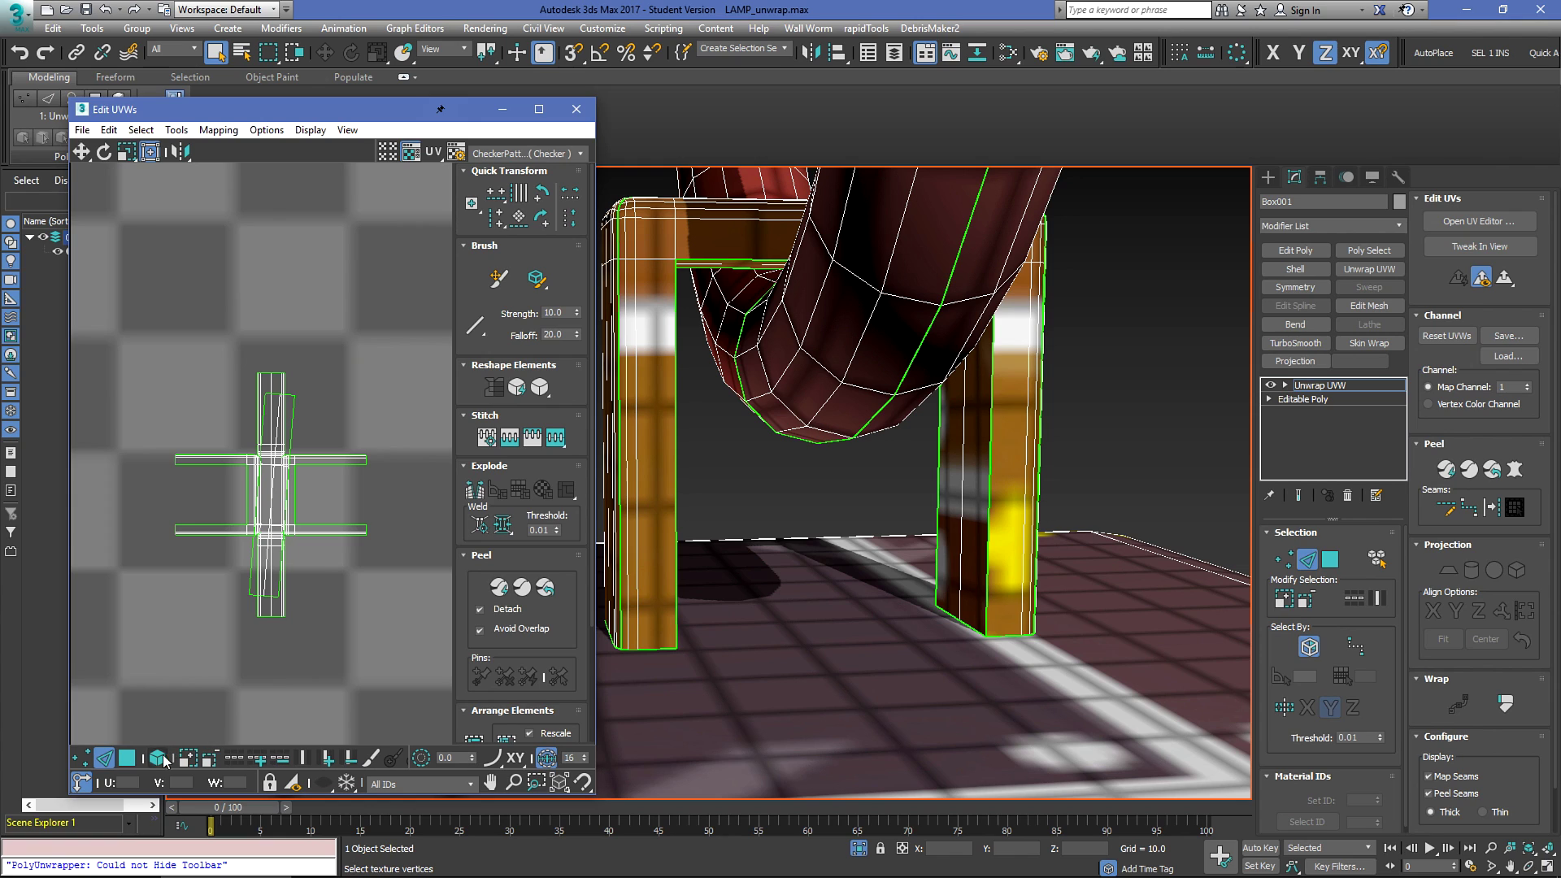
Step: Turn on element selection and separate the bracket's cross-shaped island from the overlapping inner strip island
click(157, 759)
click(255, 483)
drag(255, 483, 121, 332)
drag(236, 388, 310, 458)
Step: Select the long edges of the bracket's inner strip island and align them vertically in place
key(2)
middle_drag(238, 416, 320, 409)
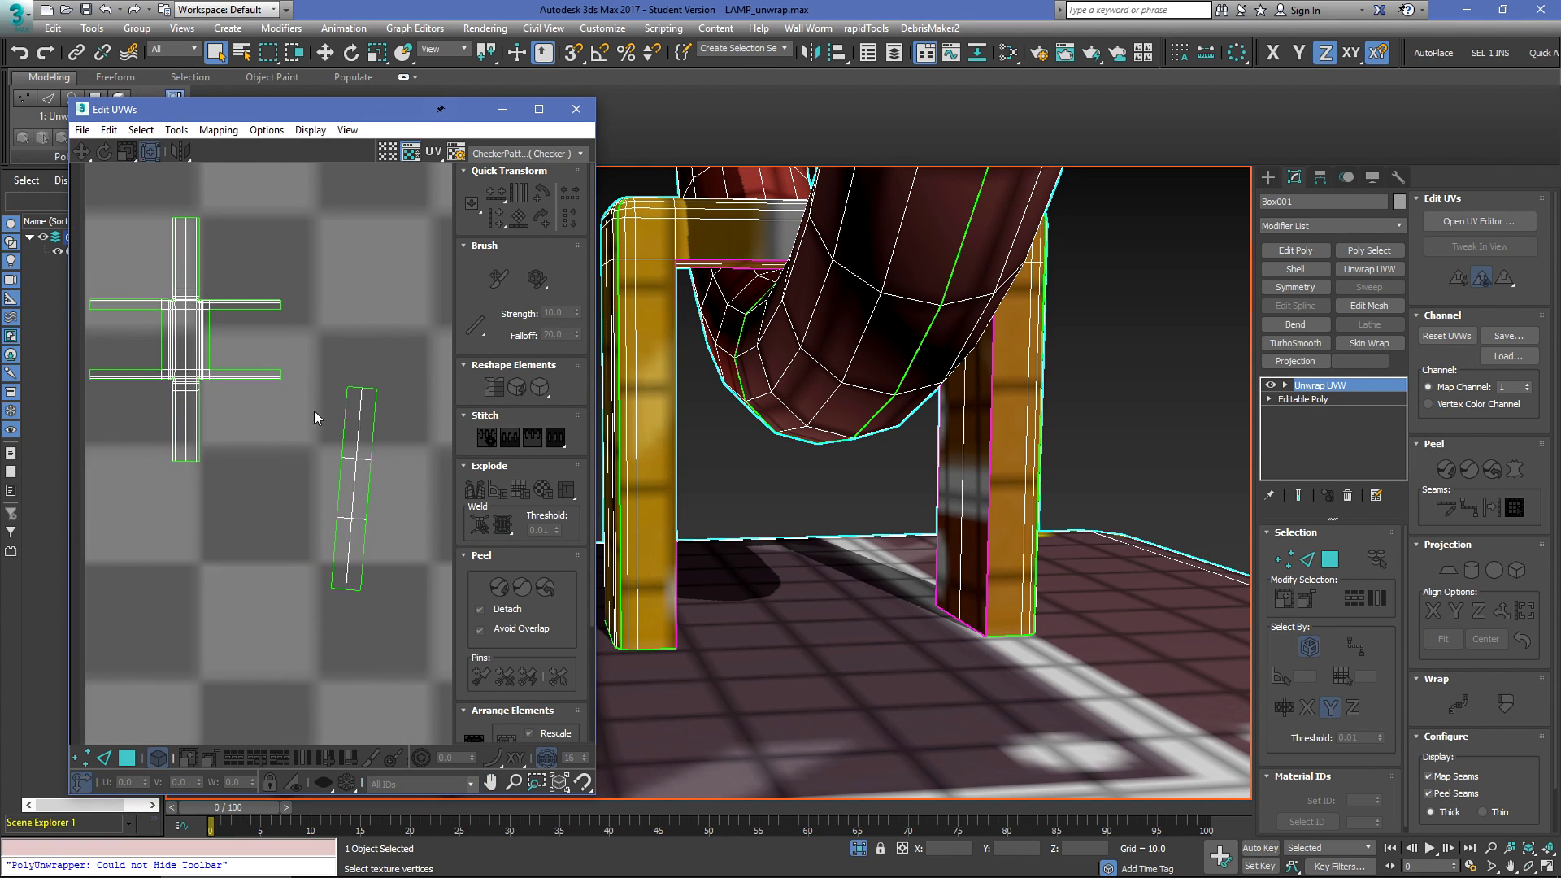
scroll(400, 439, up, 3)
key(2)
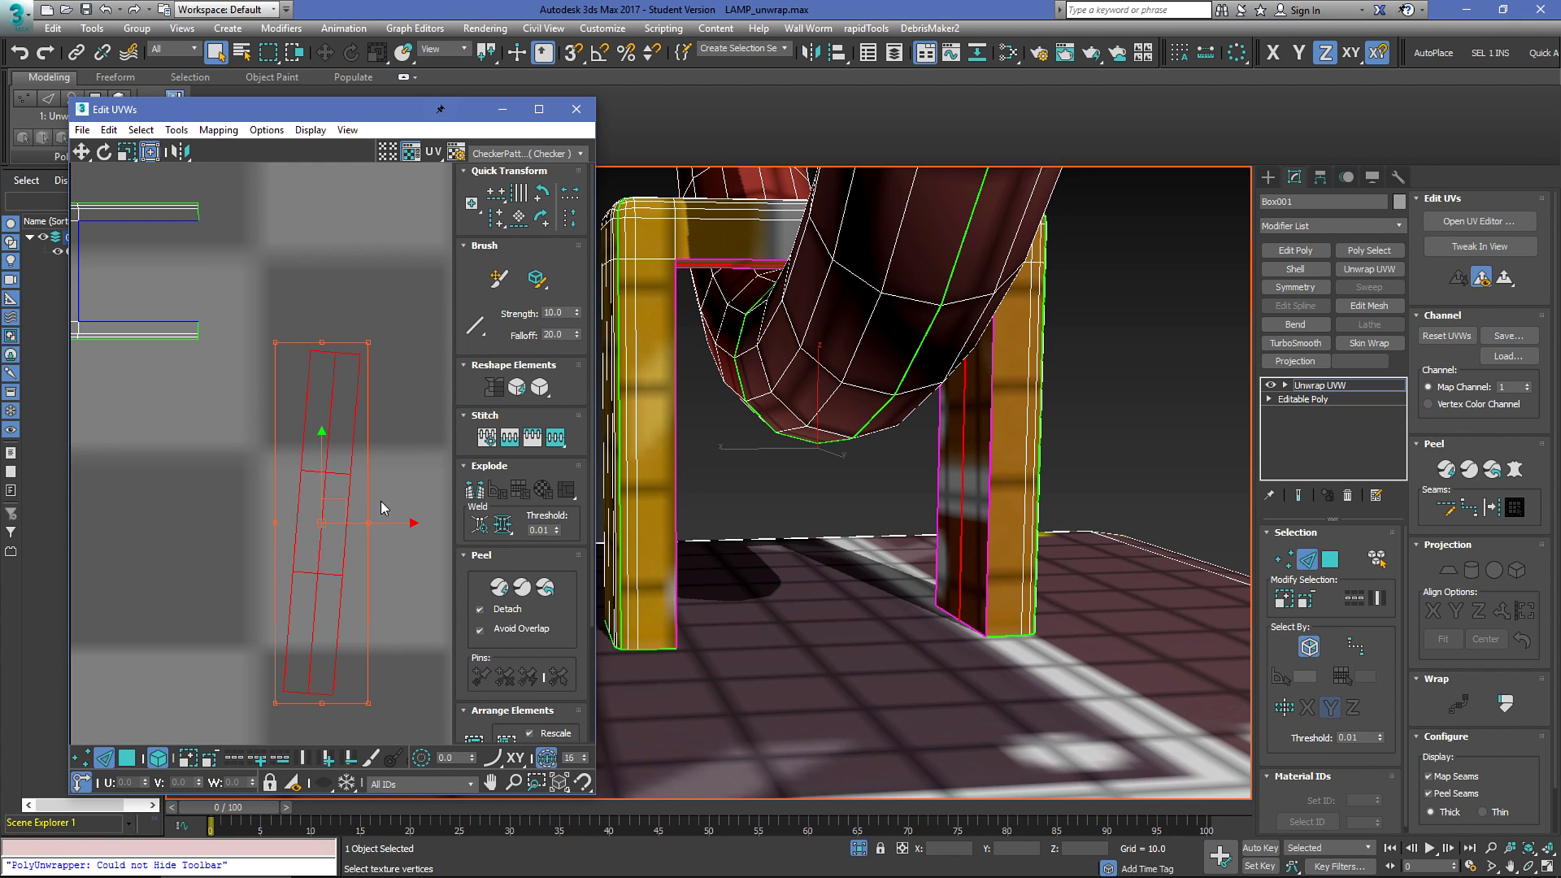
click(395, 332)
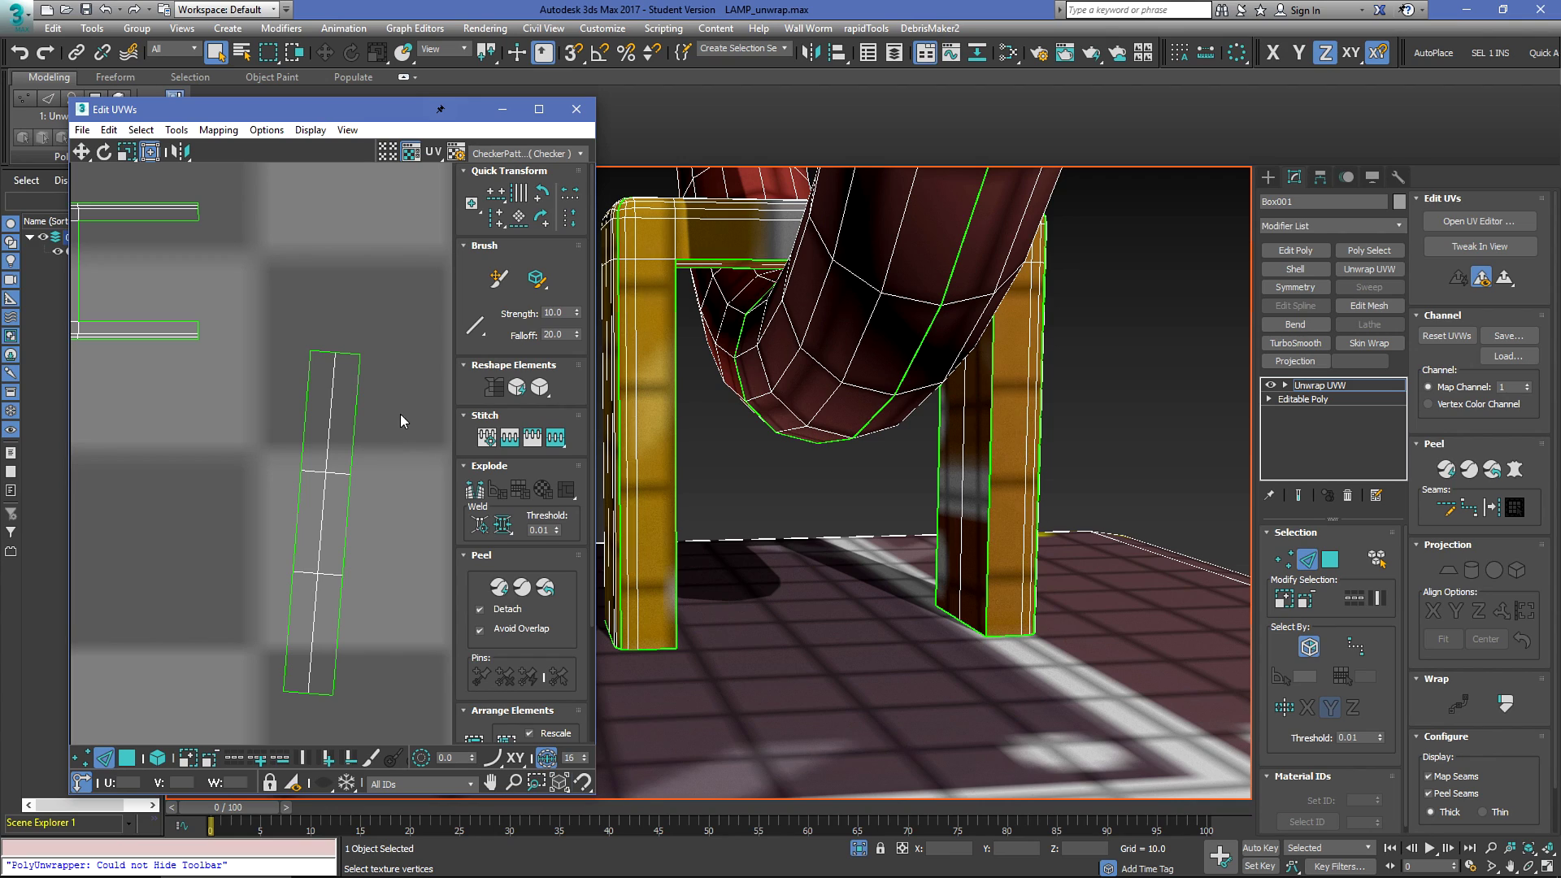
click(350, 410)
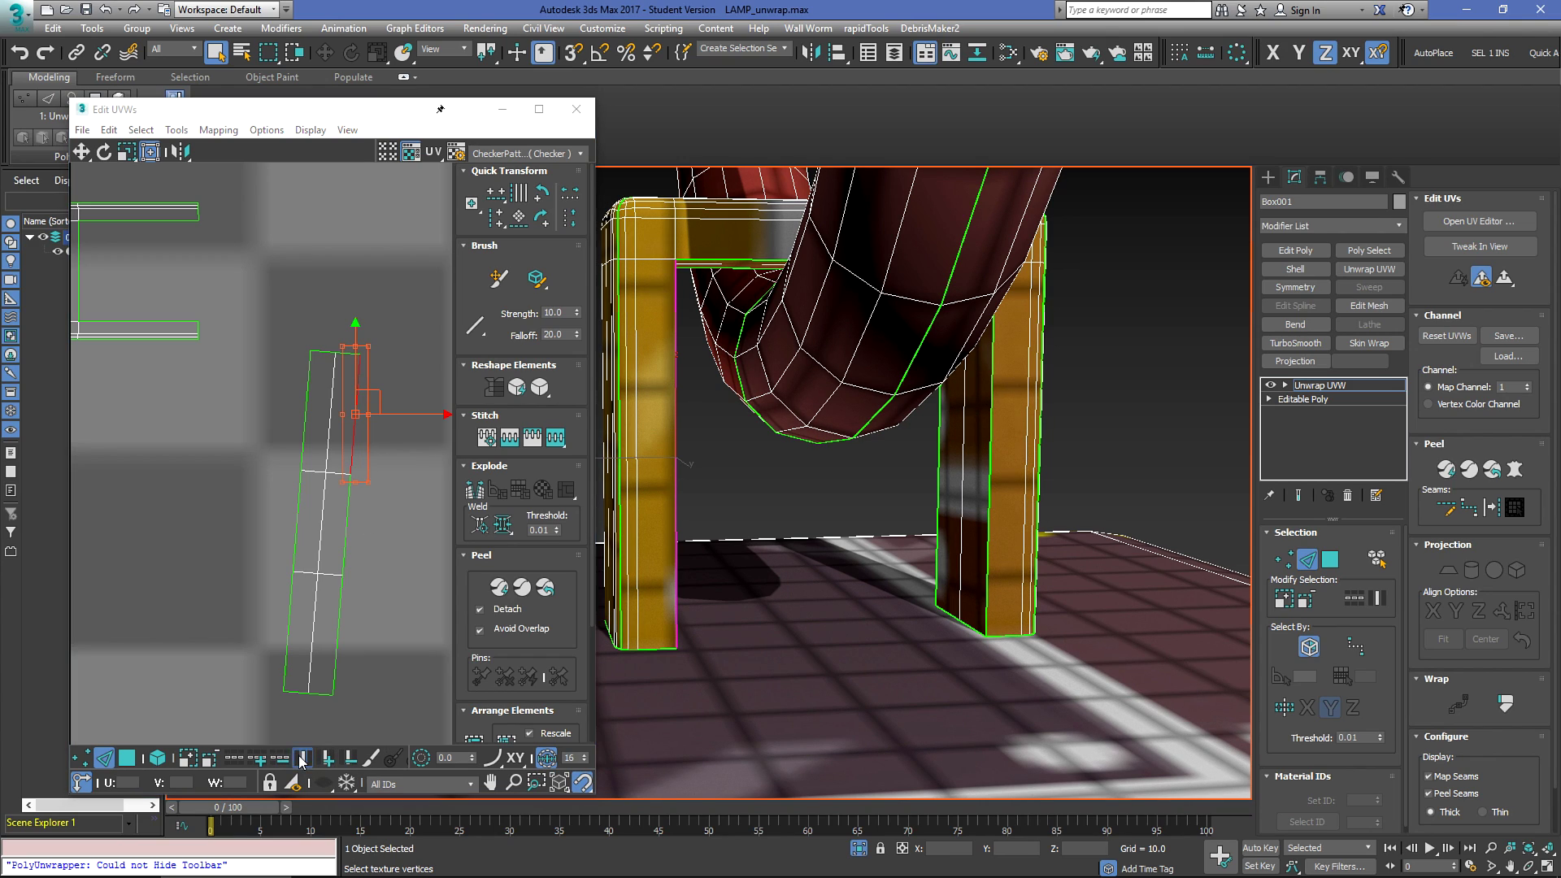
click(239, 760)
click(497, 223)
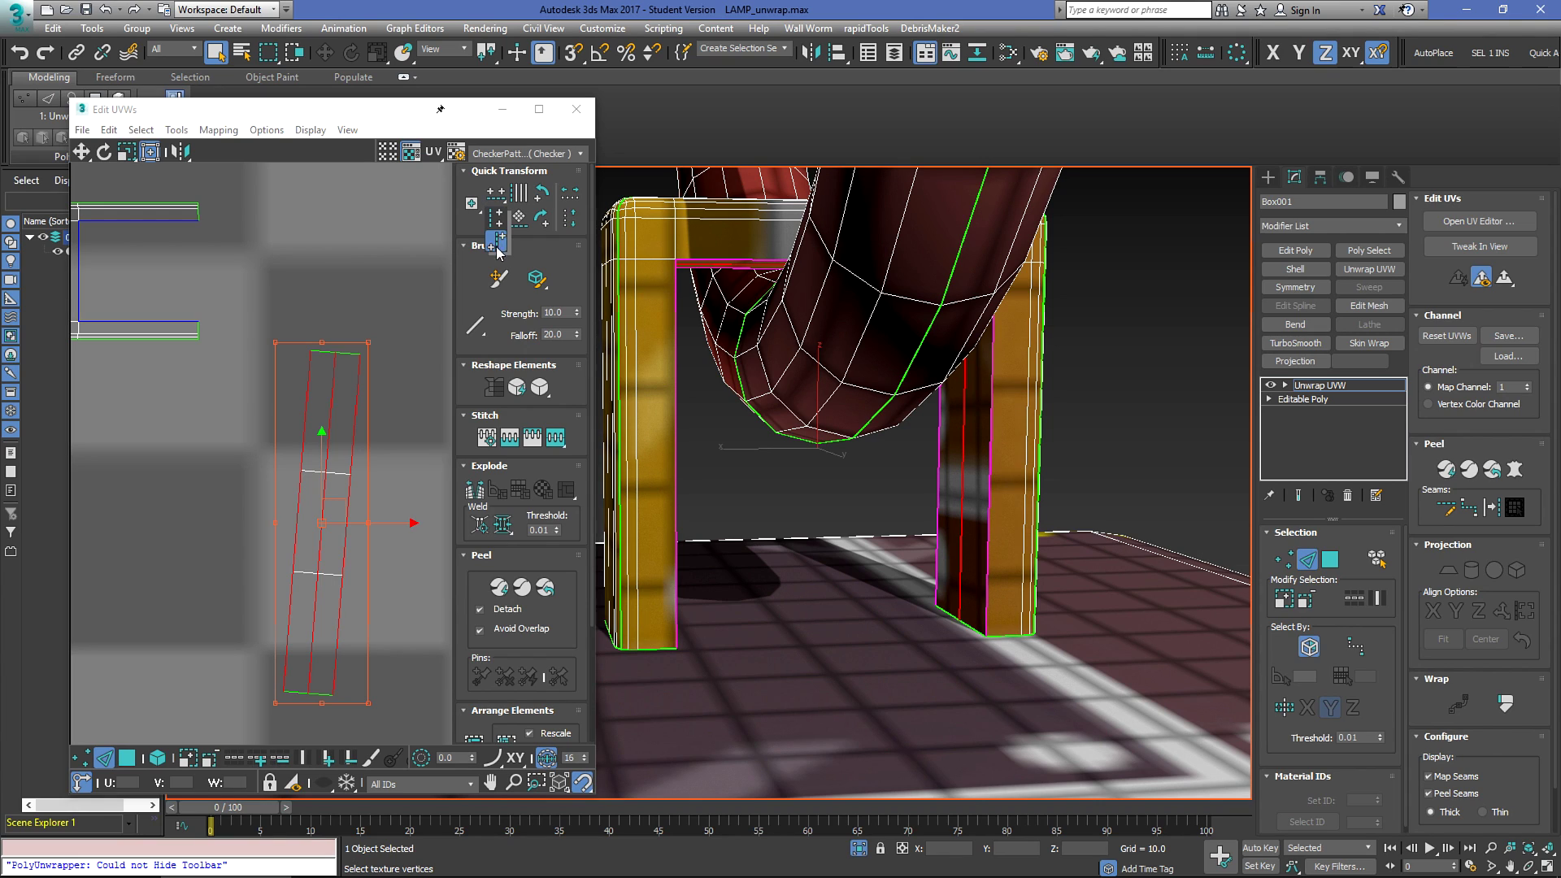
click(499, 241)
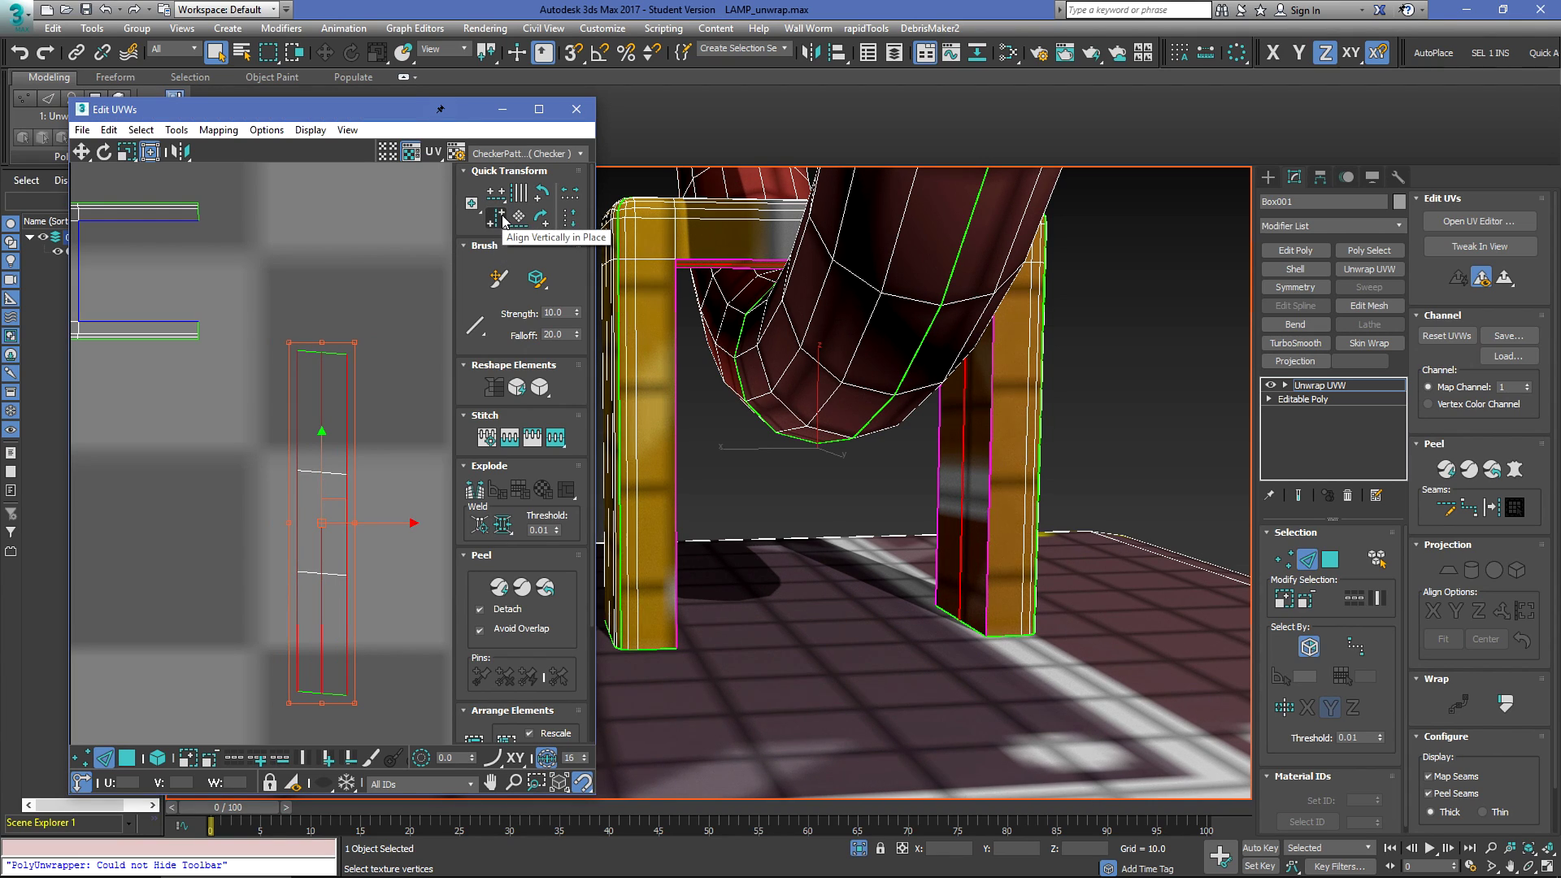
Step: Select all the short crosswise edges of the bracket's inner strip island and align them horizontally in place
click(355, 359)
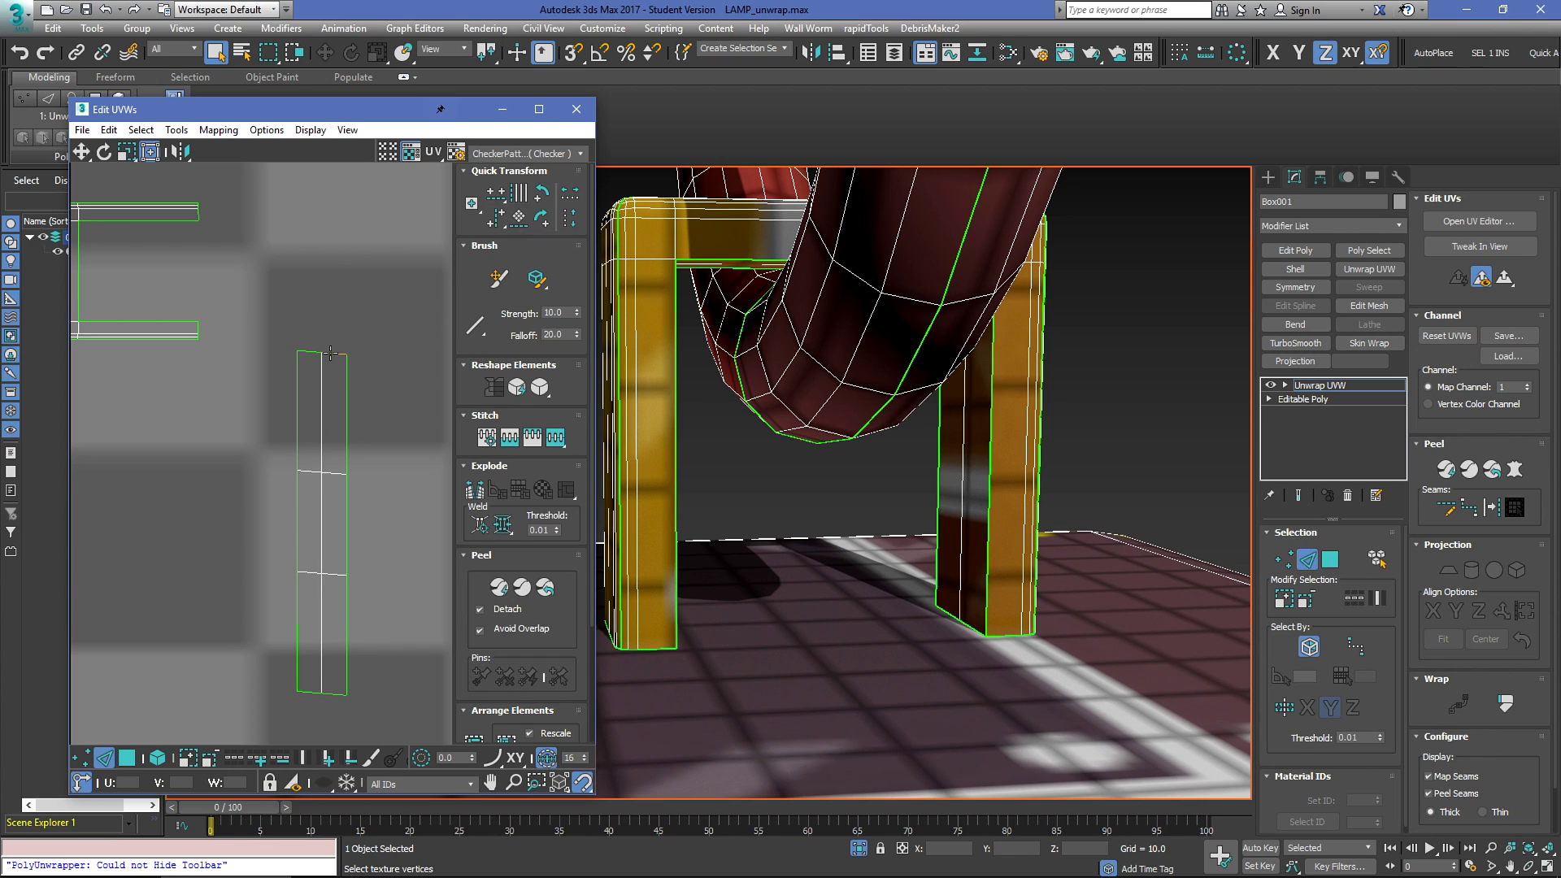
click(330, 353)
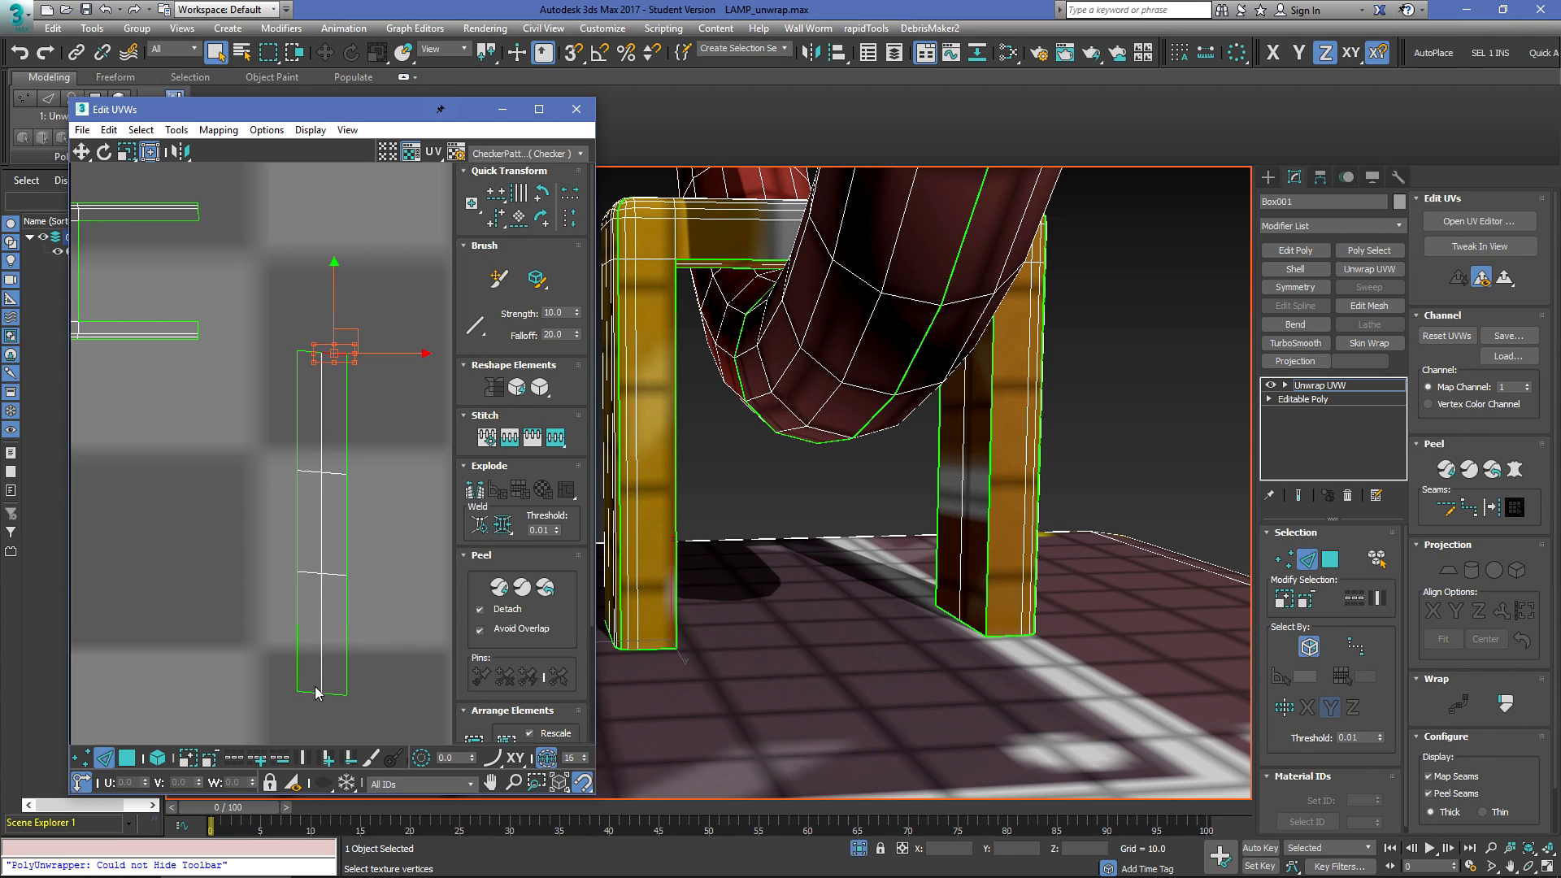
click(231, 760)
click(502, 199)
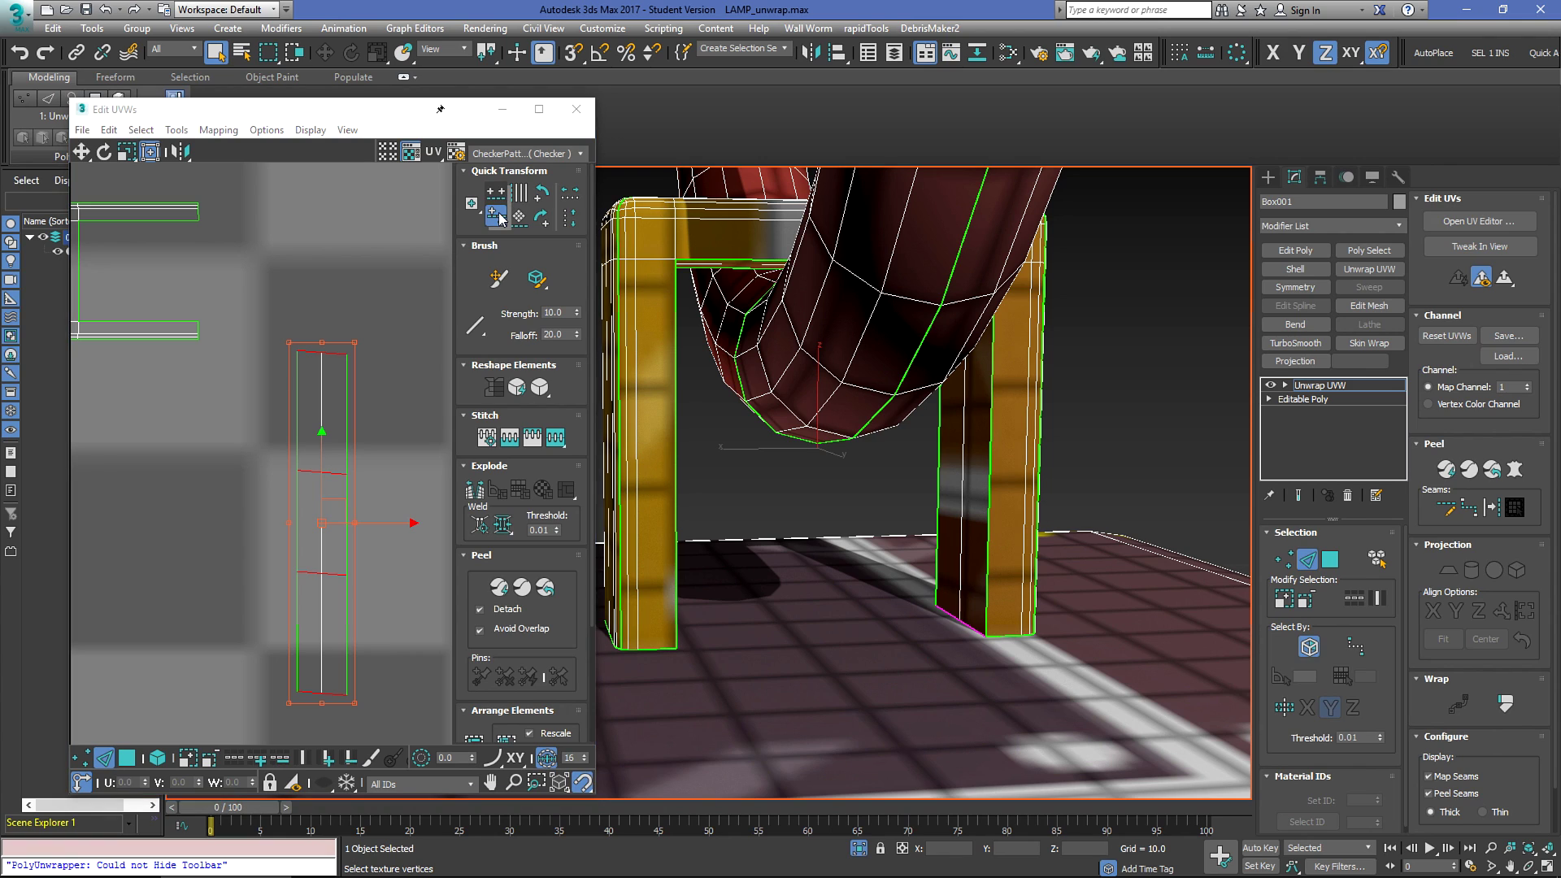
click(498, 217)
Step: Select the bracket's cross-shaped island together with its straightened inner strip island
click(401, 281)
scroll(346, 394, down, 3)
double_click(347, 396)
click(368, 455)
double_click(318, 507)
scroll(286, 536, down, 3)
drag(144, 311, 375, 592)
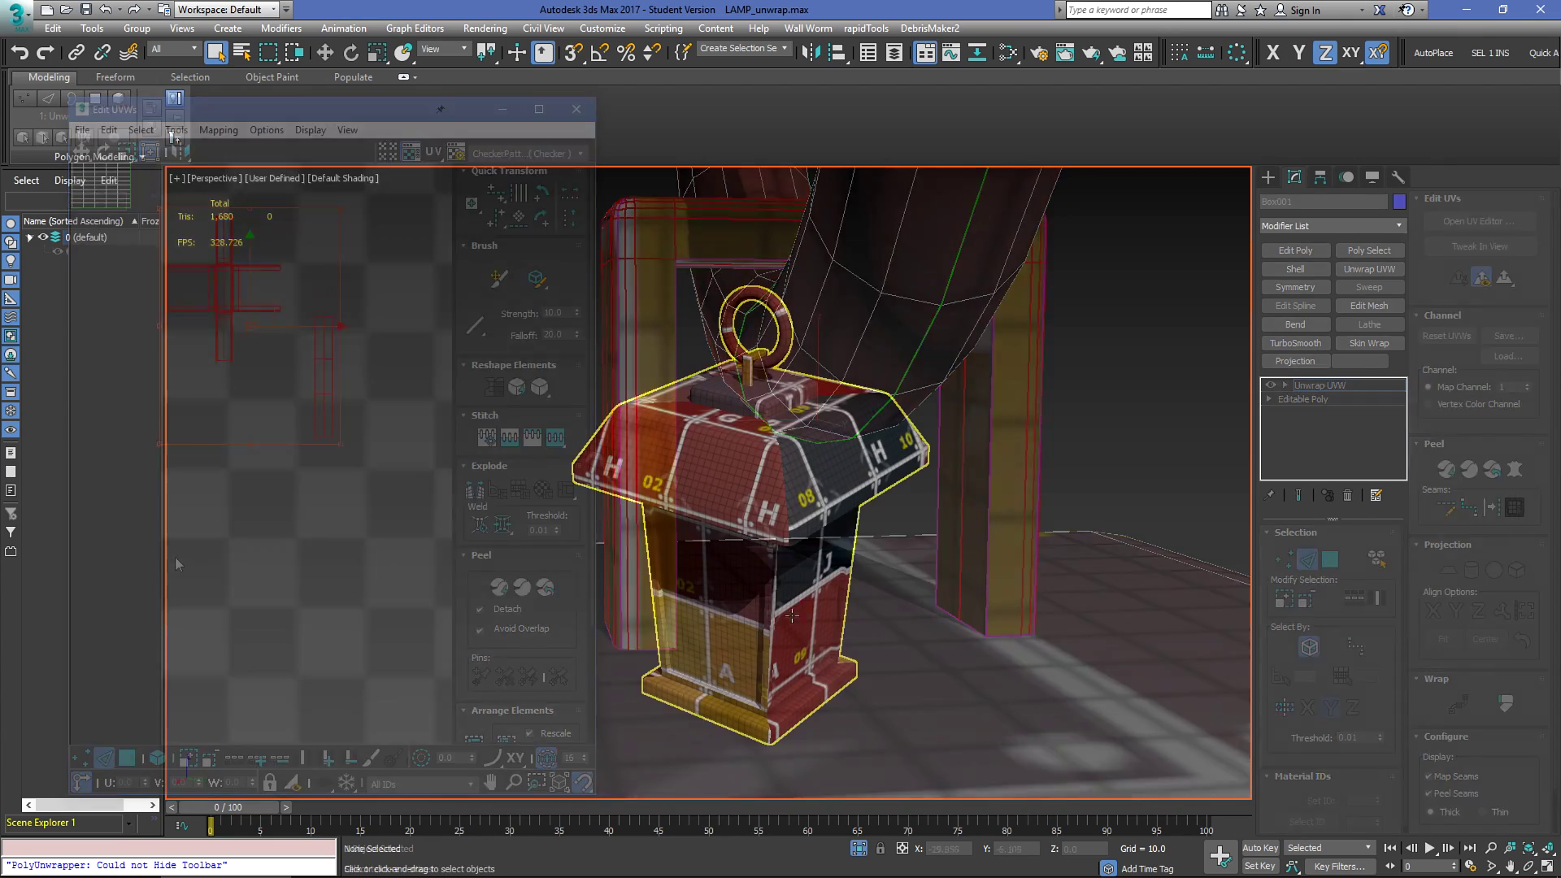
Step: Examine the checker texture on the lamp's lower walls and base trim for stretching
scroll(842, 612, up, 10)
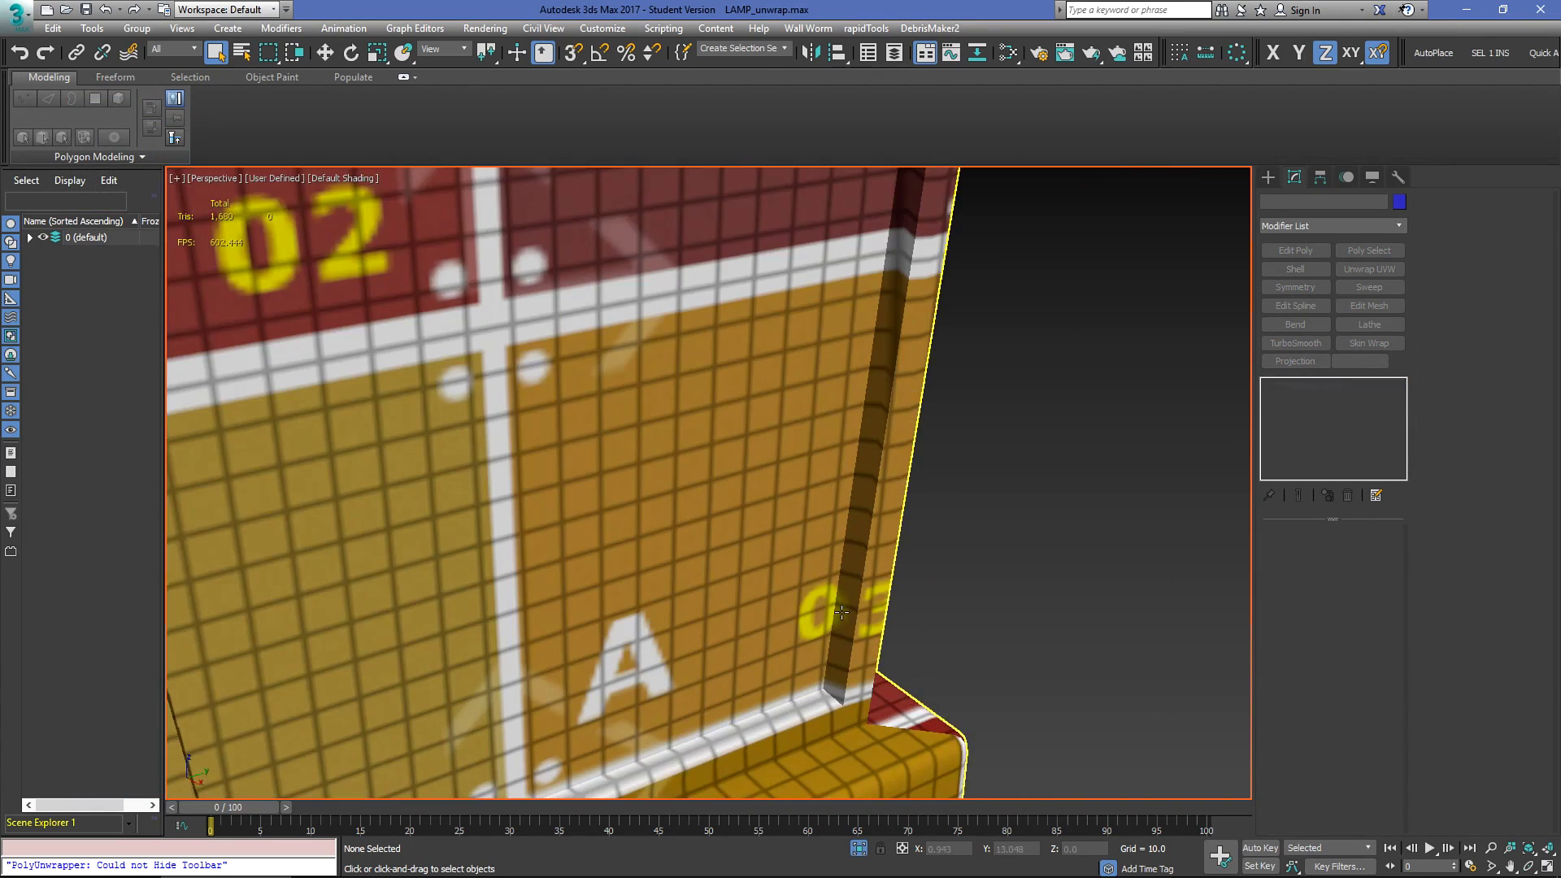
alt+middle_drag(842, 611, 872, 606)
middle_drag(843, 330, 854, 471)
scroll(718, 352, down, 8)
alt+middle_drag(728, 357, 668, 392)
scroll(639, 545, up, 5)
alt+middle_drag(641, 562, 695, 610)
middle_drag(845, 481, 870, 563)
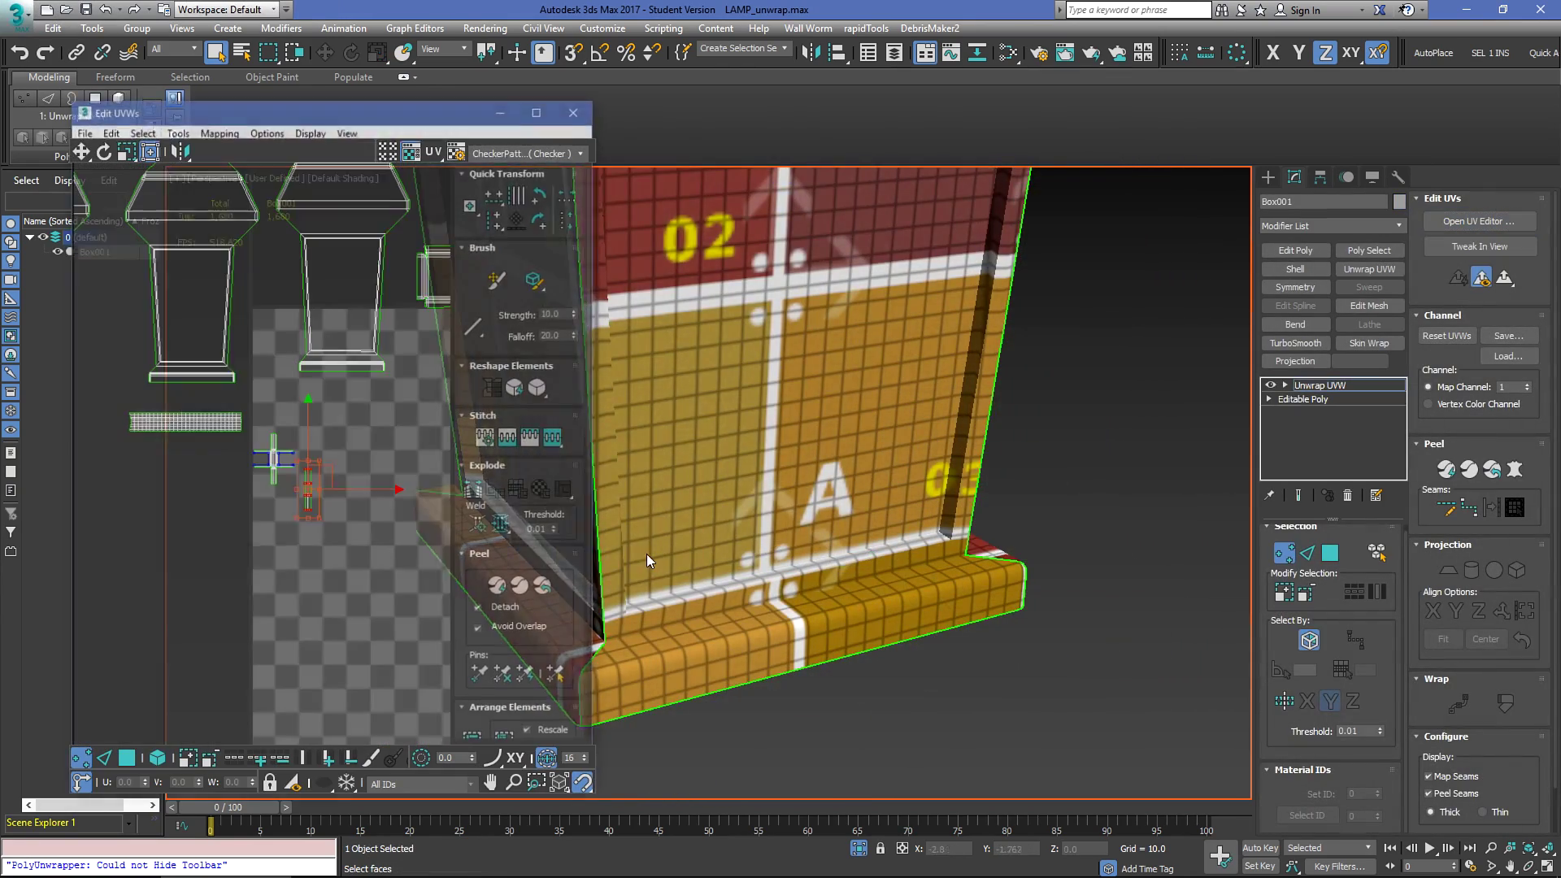
alt+middle_drag(647, 554, 1016, 587)
scroll(954, 591, down, 3)
scroll(913, 607, up, 2)
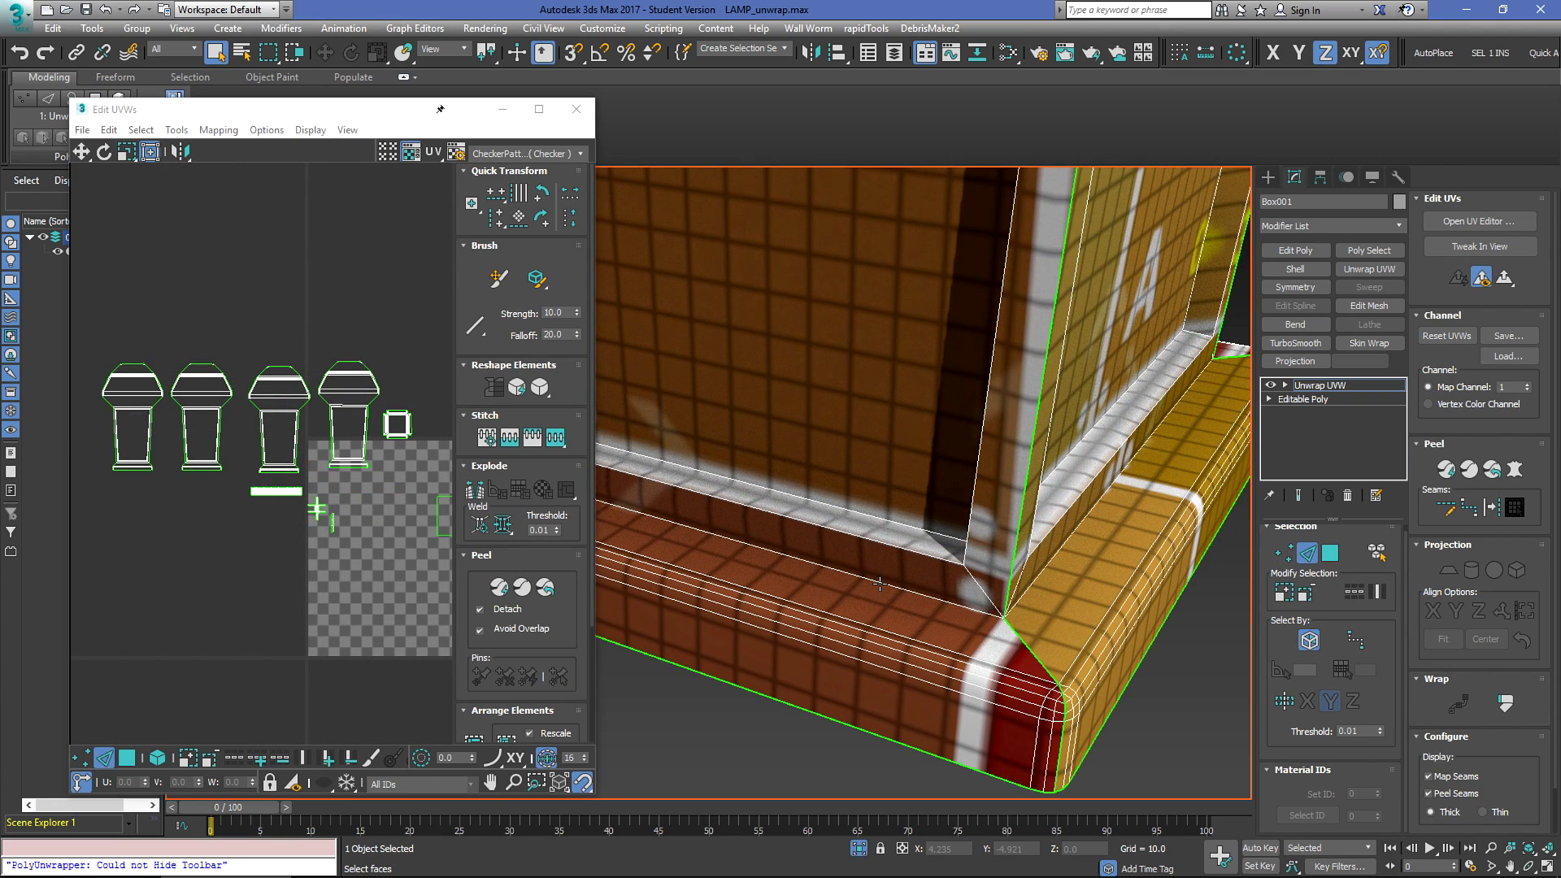
Step: Select the edges where the base trim meets the lamp walls on all four sides and break the UVs there
click(879, 584)
click(1035, 585)
ctrl+click(919, 594)
scroll(915, 633, down, 3)
alt+middle_drag(916, 632, 1123, 403)
ctrl+click(852, 575)
ctrl+click(923, 611)
alt+middle_drag(860, 601, 938, 562)
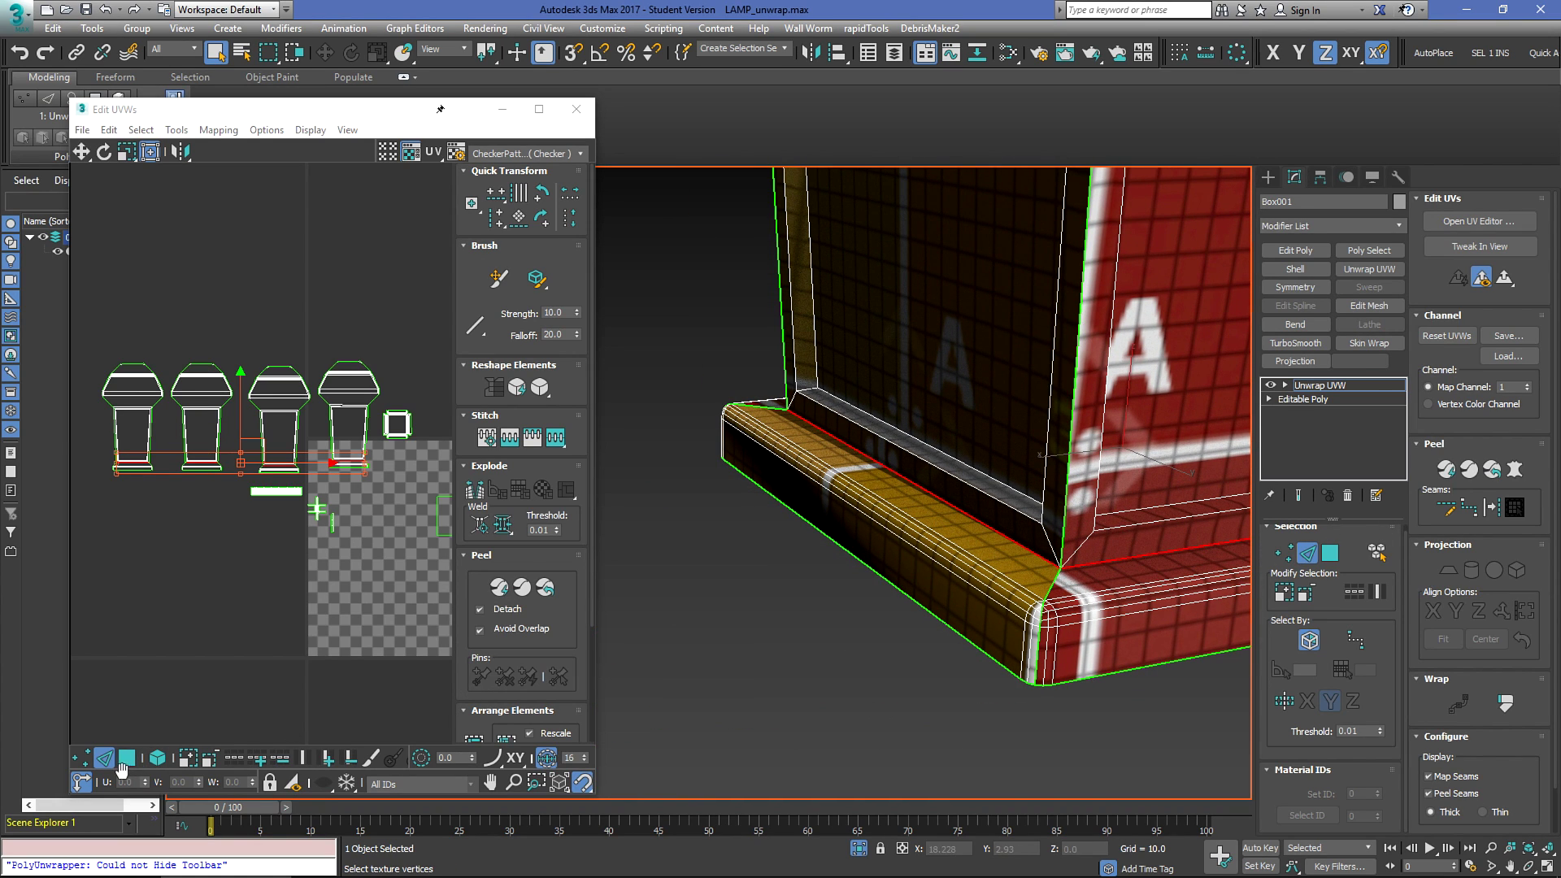
click(478, 491)
Step: Select the four detached base trim islands and move them away from the lamp wall islands onto the checker area
scroll(374, 482, up, 3)
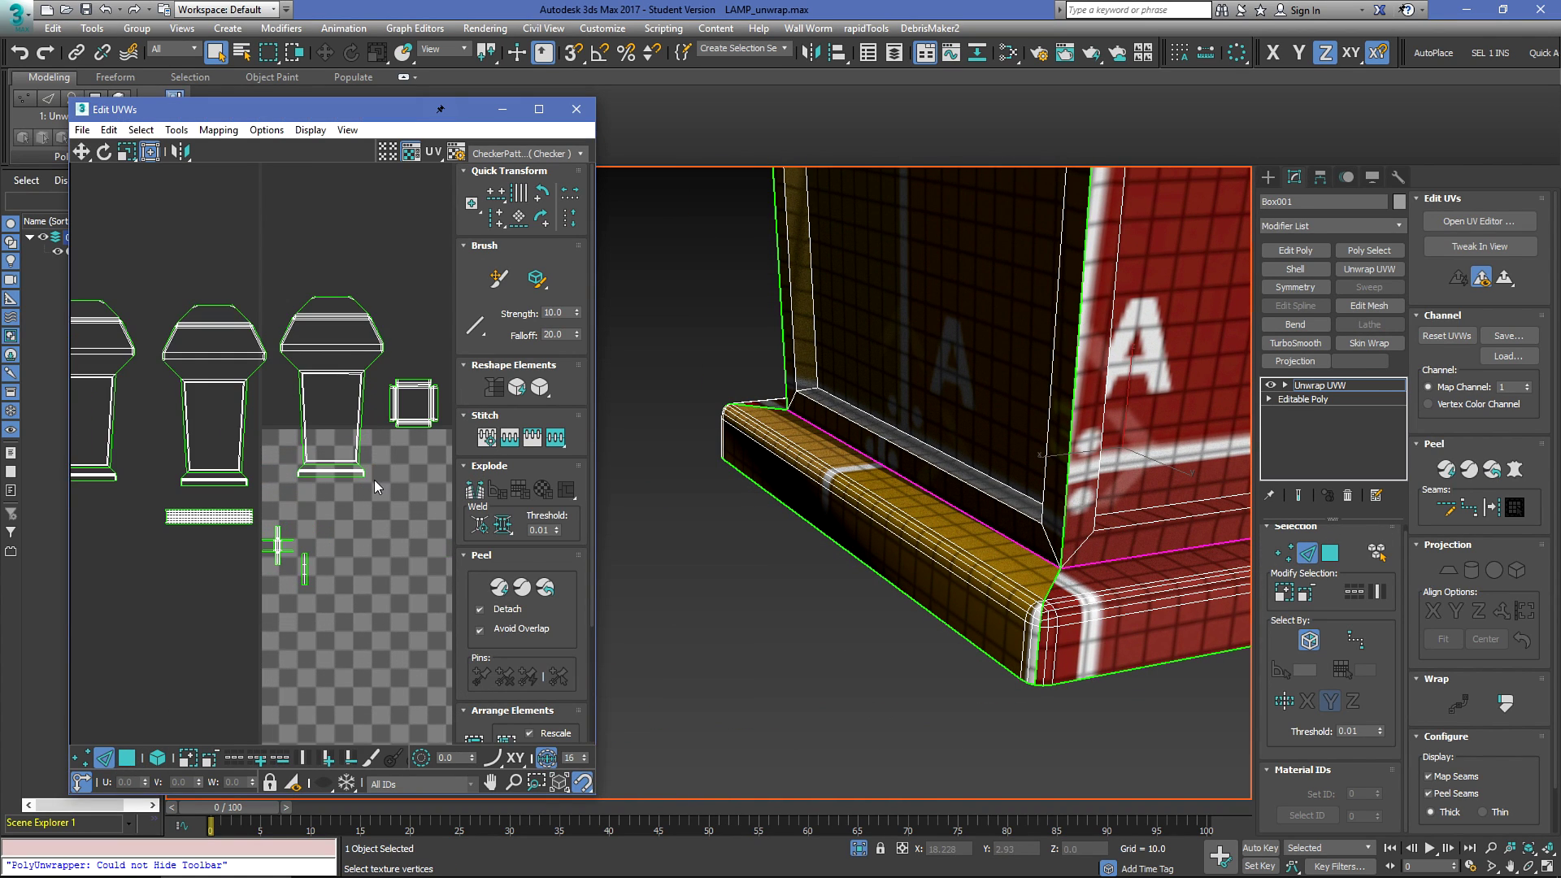
key(3)
click(342, 475)
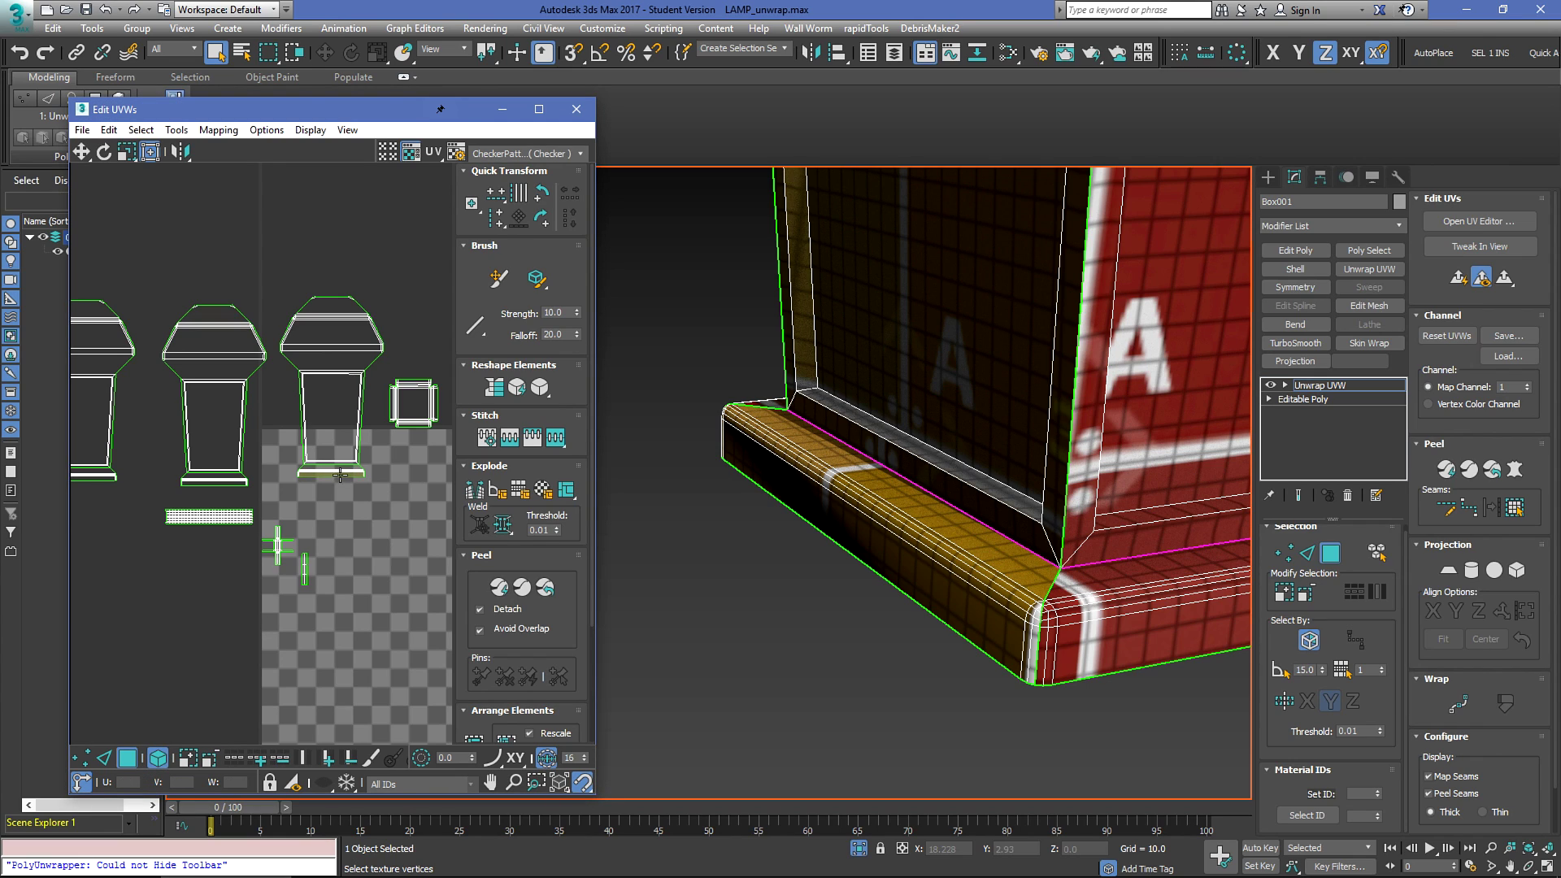
click(225, 483)
middle_drag(183, 506, 428, 493)
ctrl+click(318, 464)
ctrl+click(220, 461)
scroll(194, 464, down, 5)
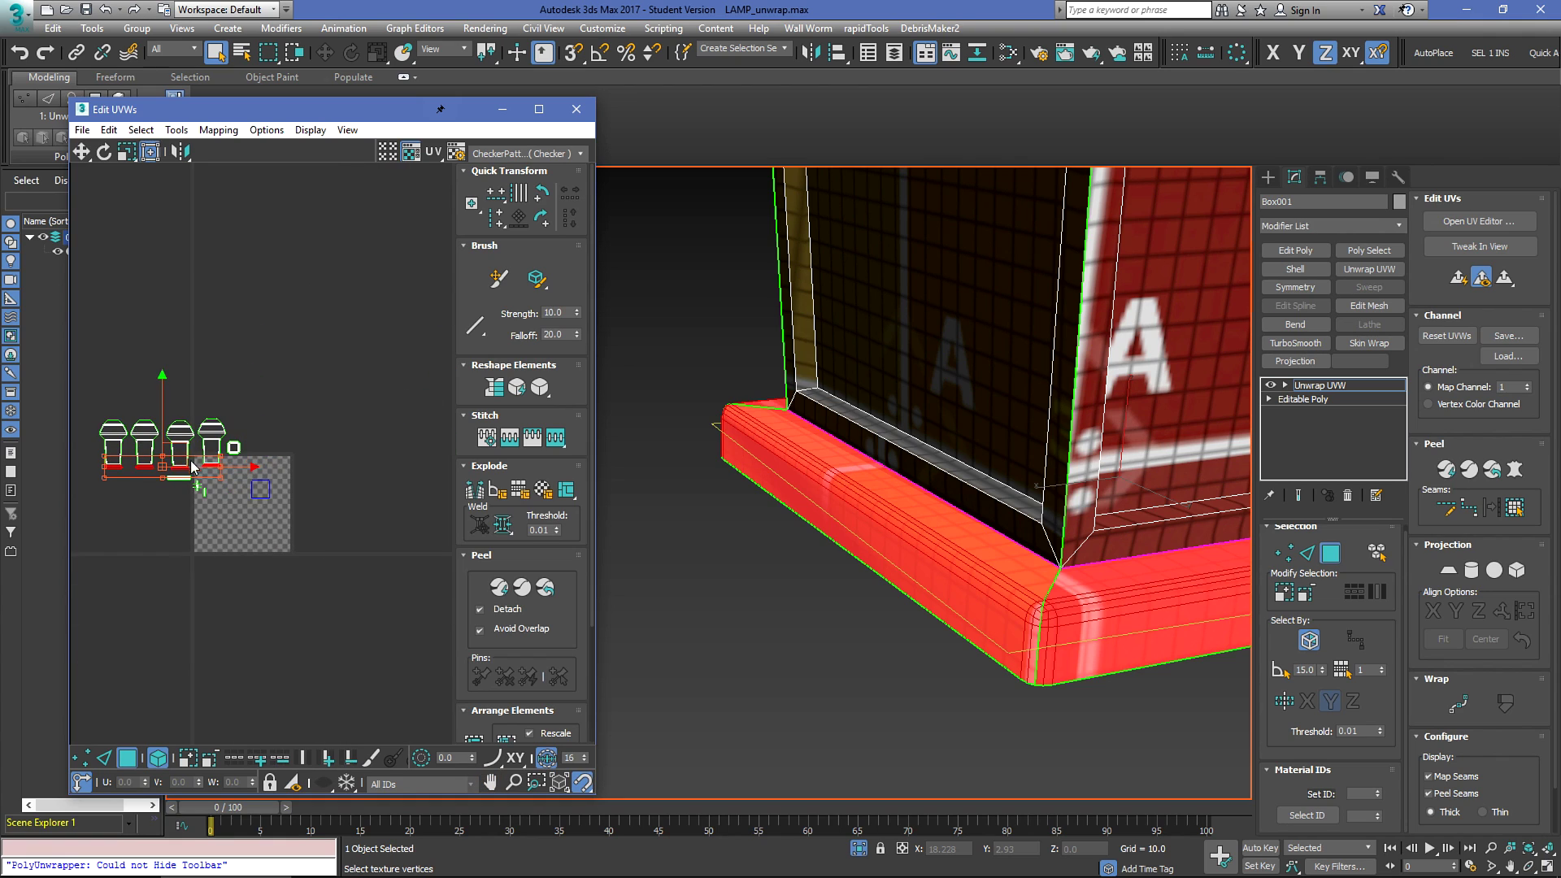
drag(174, 458, 278, 531)
Step: Spread the base trim islands apart from one another and clear the selection
scroll(310, 516, up, 4)
click(162, 538)
drag(164, 531, 167, 551)
middle_drag(168, 551, 250, 524)
drag(115, 494, 256, 559)
drag(253, 520, 324, 544)
middle_drag(972, 604, 795, 564)
click(797, 563)
click(1008, 662)
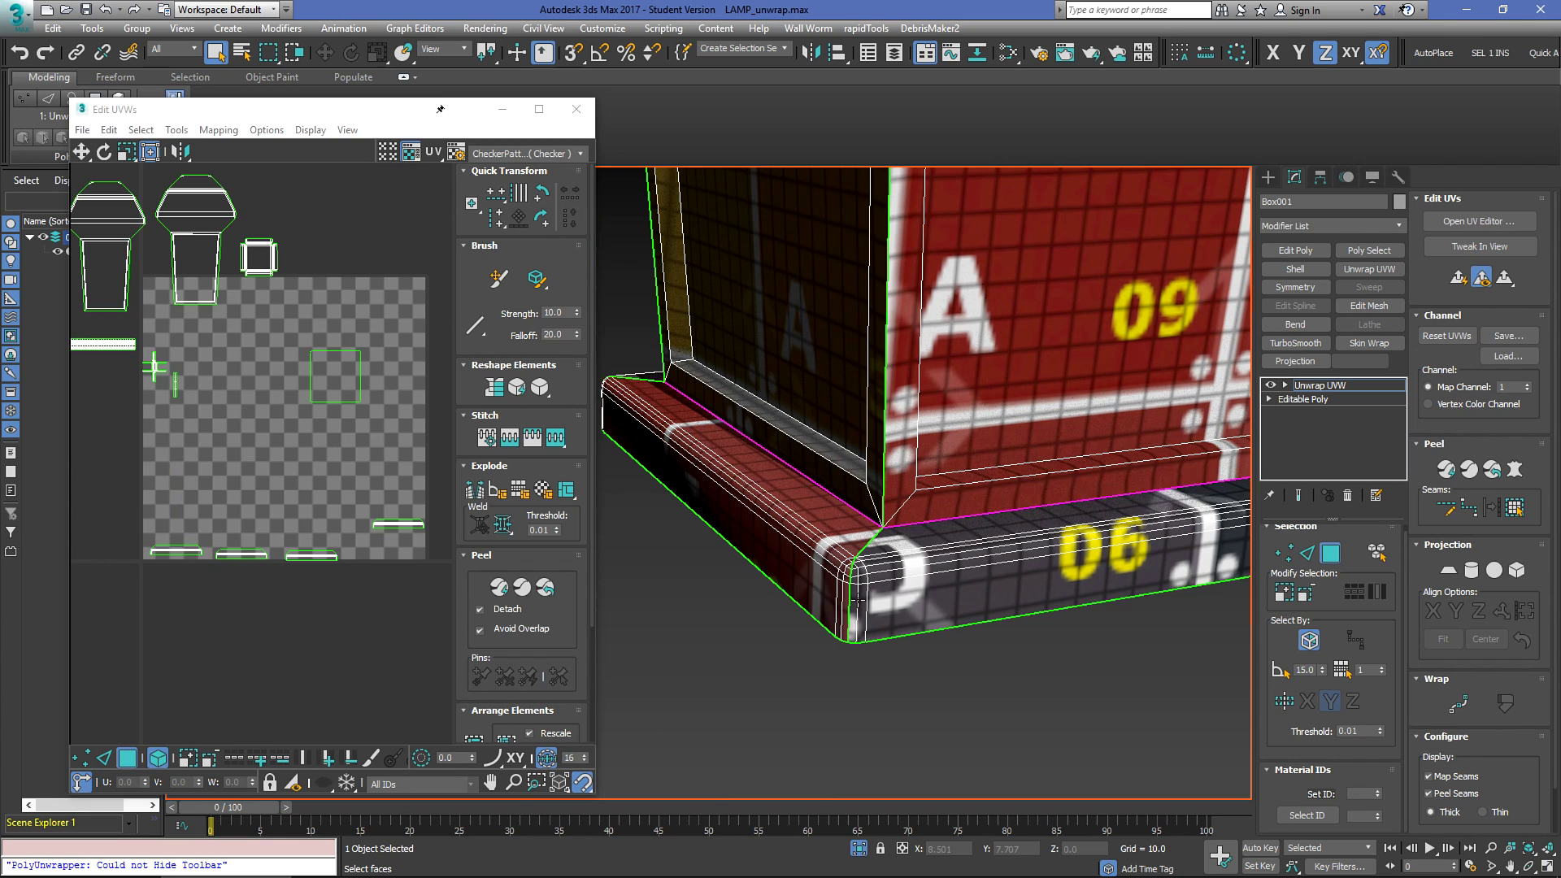
Step: Turn off element selection and select the short vertical end edge of one base trim island
scroll(910, 560, up, 5)
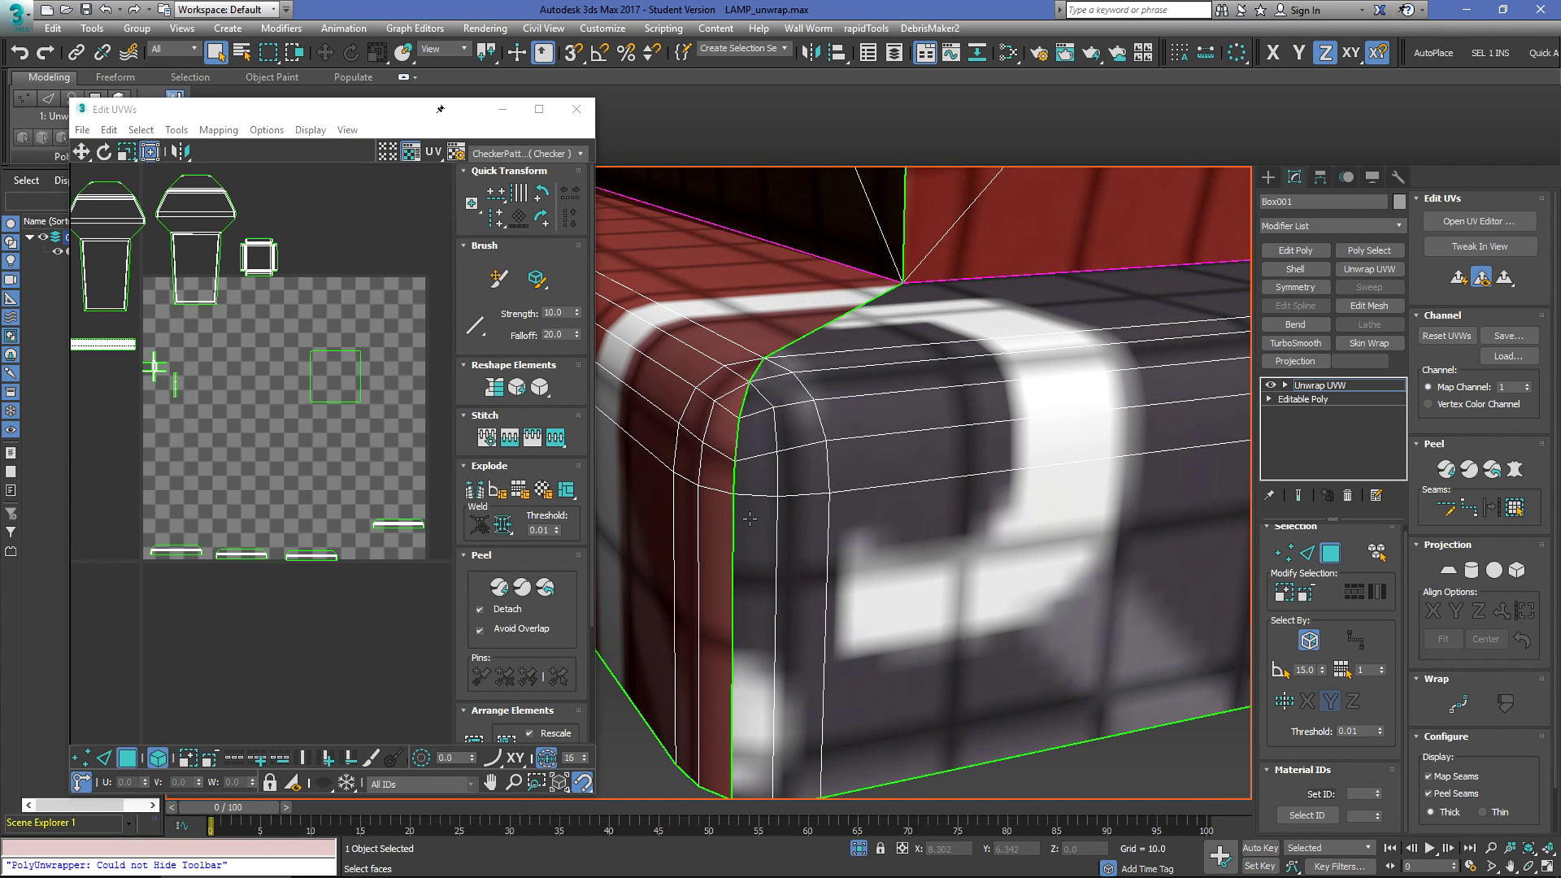
scroll(318, 539, up, 4)
middle_drag(370, 515, 247, 540)
scroll(243, 543, up, 5)
key(2)
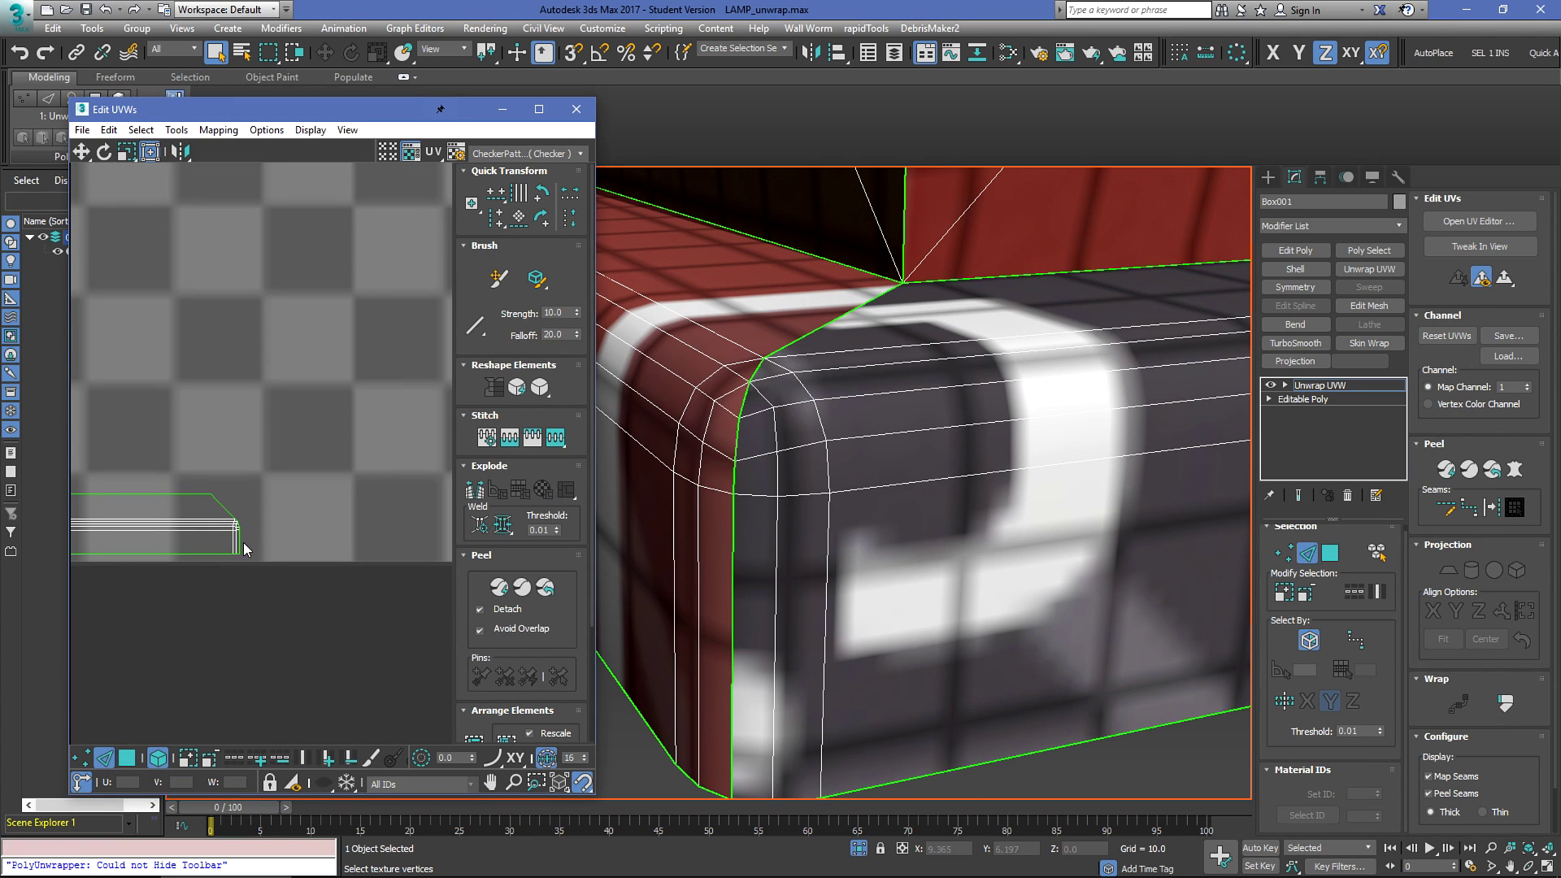
click(242, 543)
scroll(241, 543, down, 4)
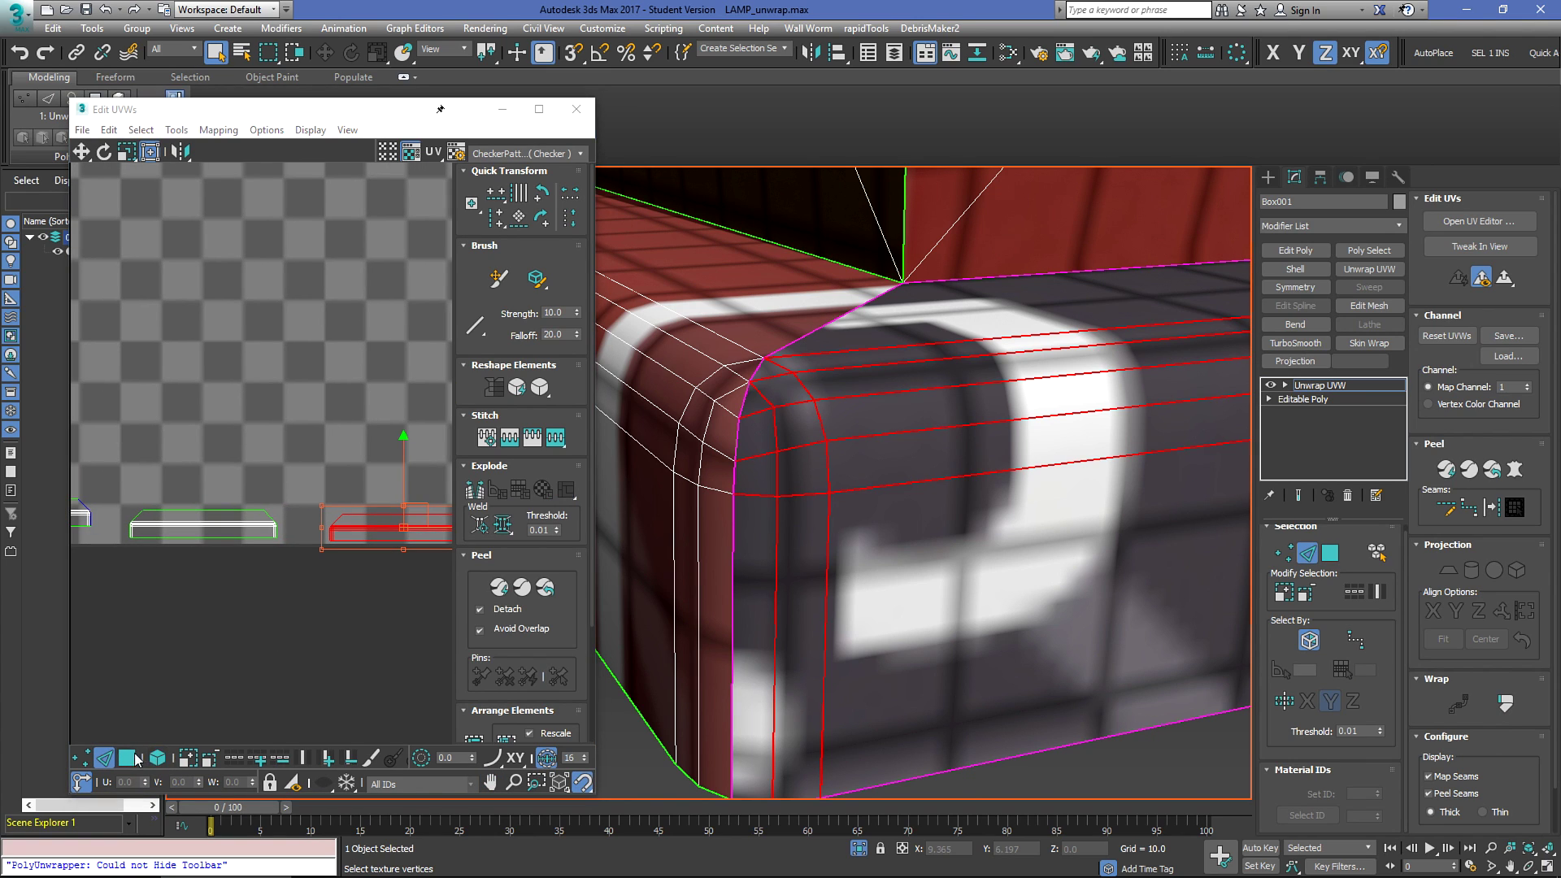
click(151, 761)
click(318, 514)
scroll(318, 515, up, 5)
click(341, 531)
scroll(294, 535, down, 8)
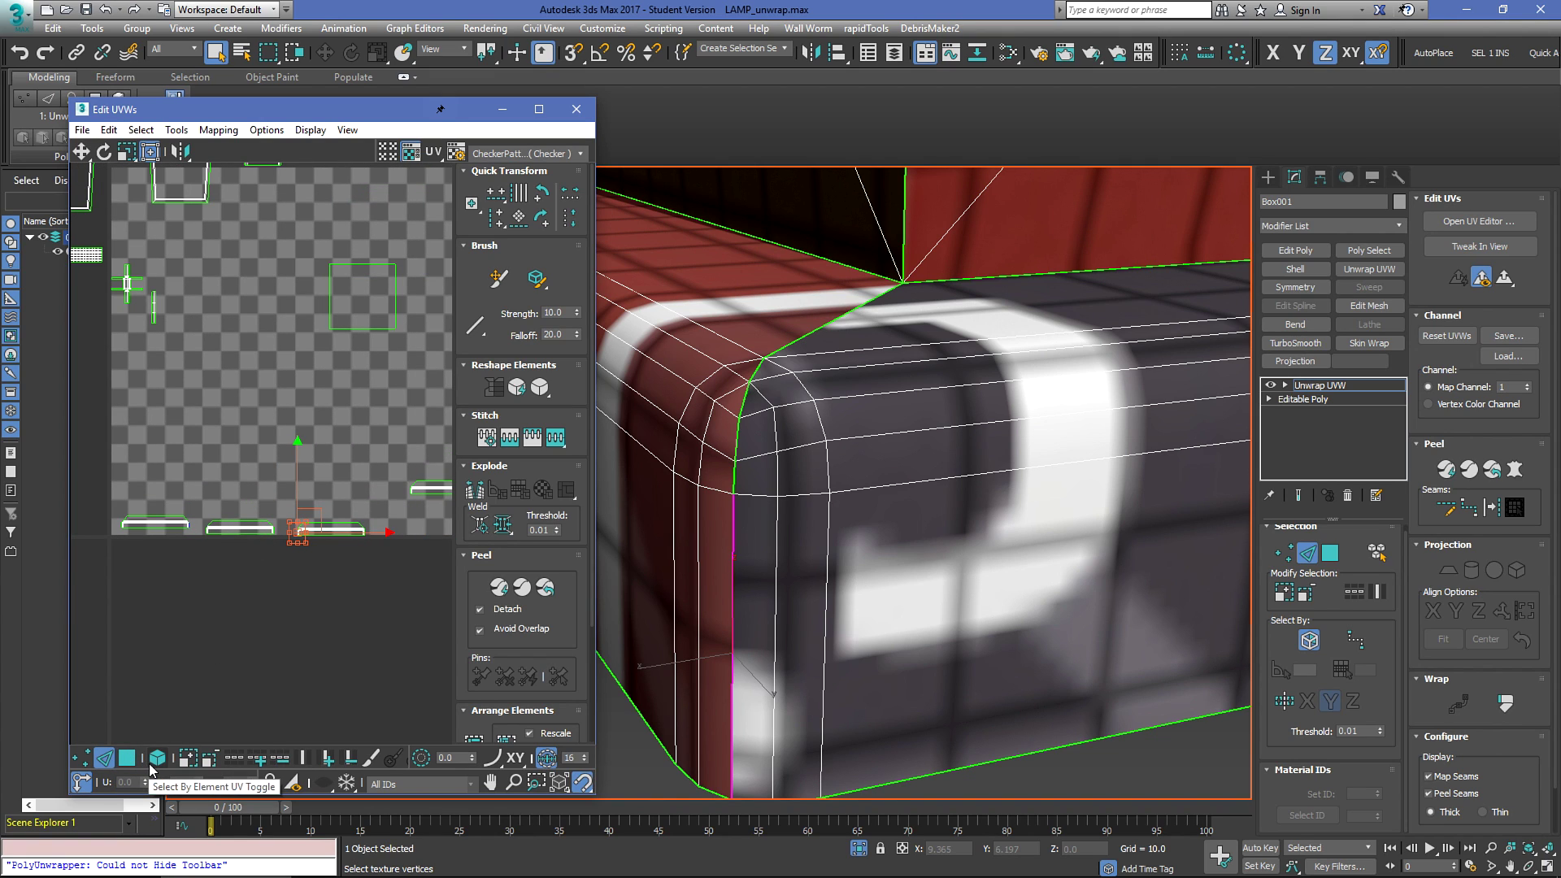
Step: Widen the UV editor window and reselect the trim island's end edge that faces the neighbouring trim islands
scroll(357, 520, up, 4)
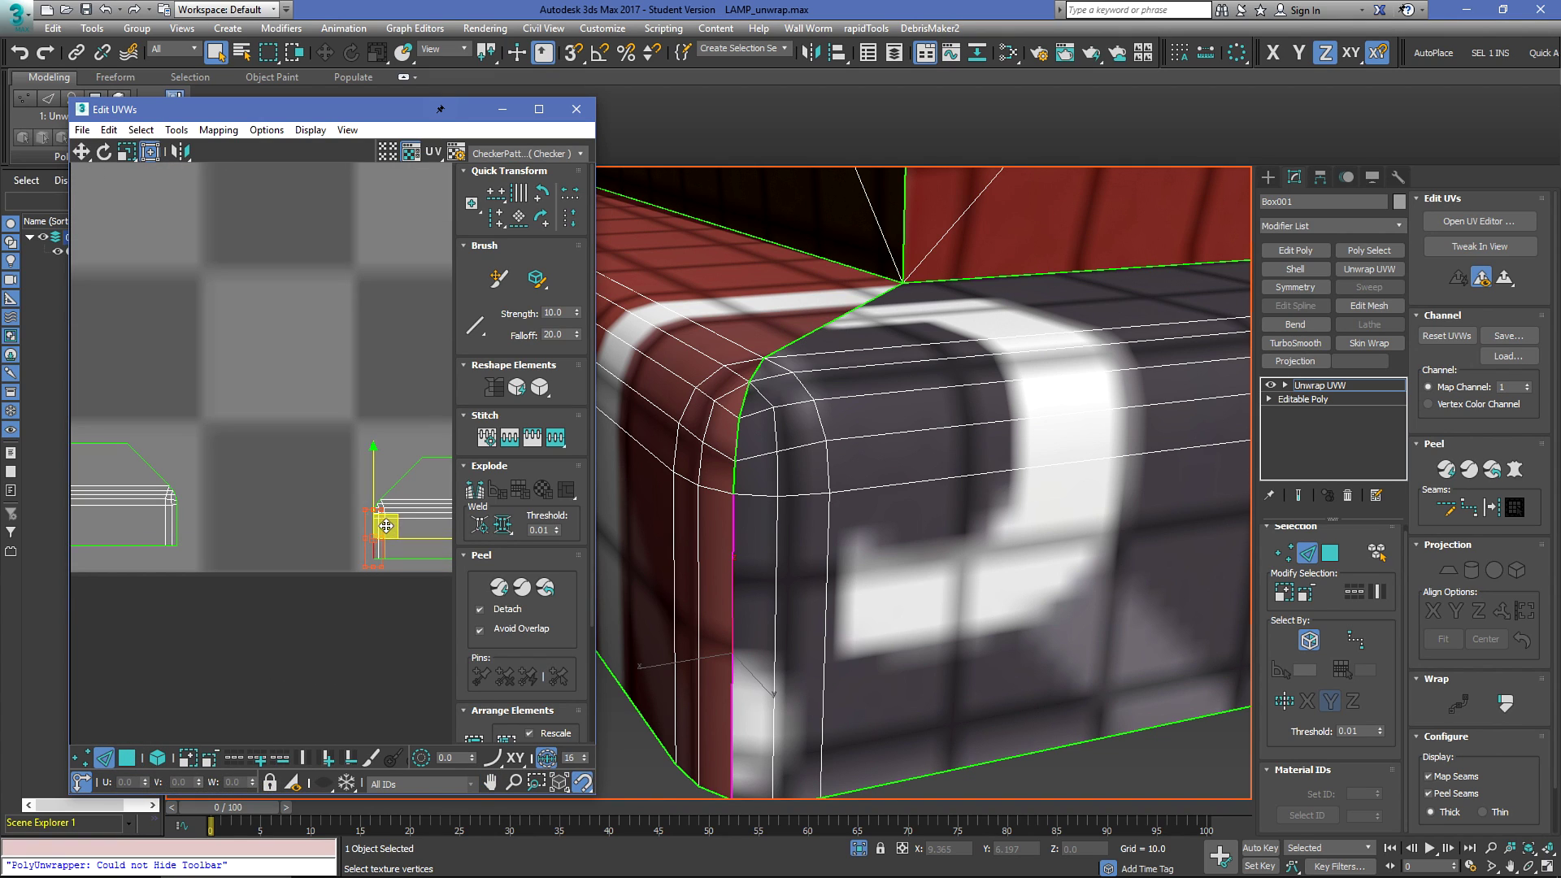
middle_drag(346, 521, 310, 516)
drag(600, 528, 863, 539)
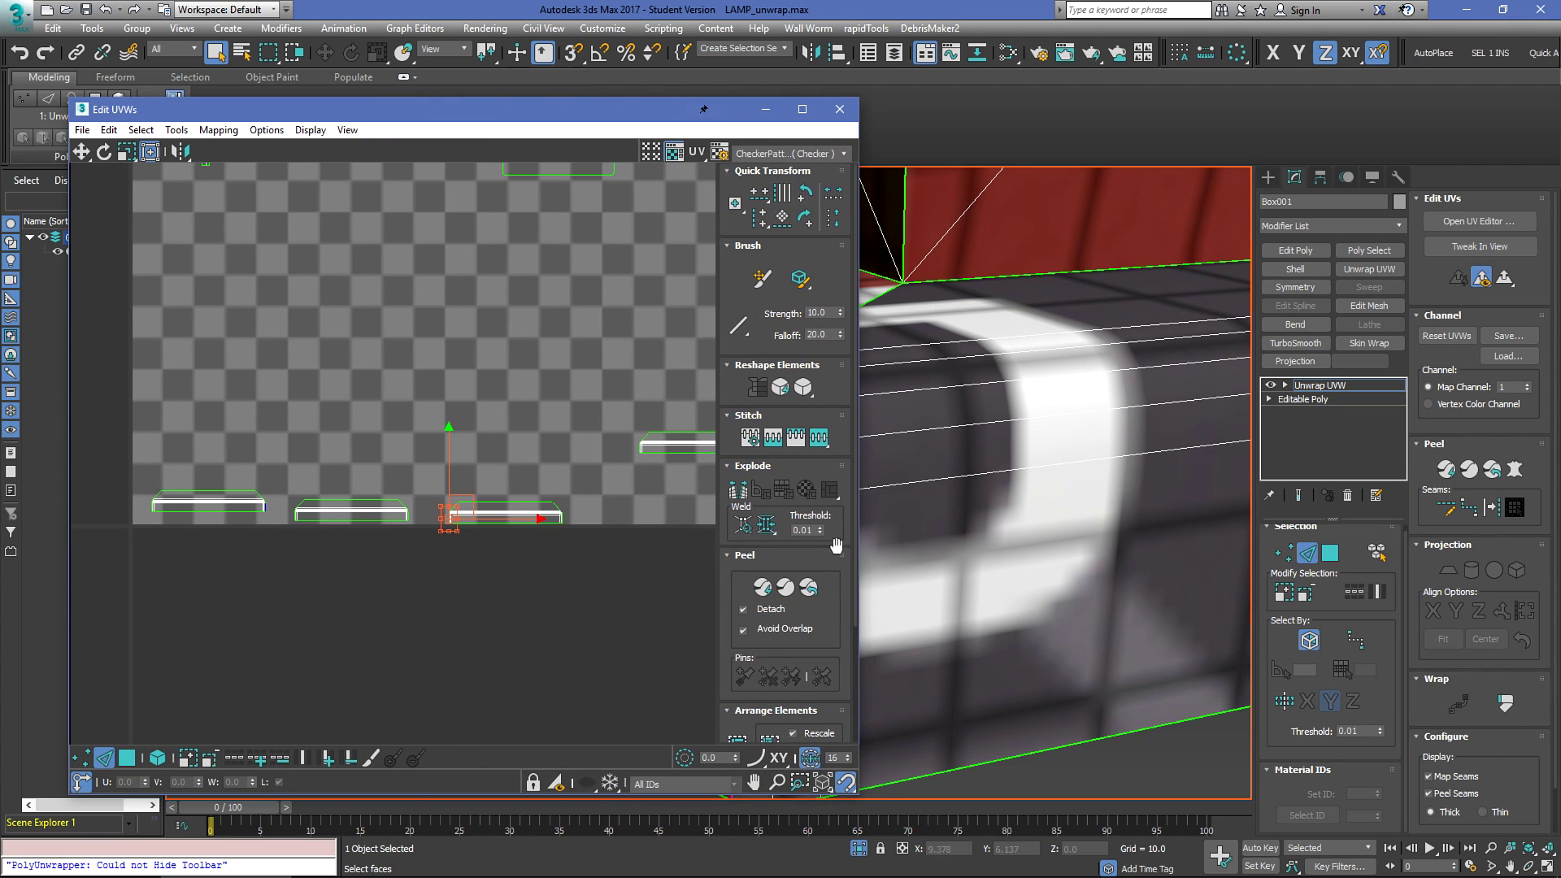
middle_drag(562, 529, 606, 520)
scroll(333, 505, up, 8)
scroll(304, 532, down, 10)
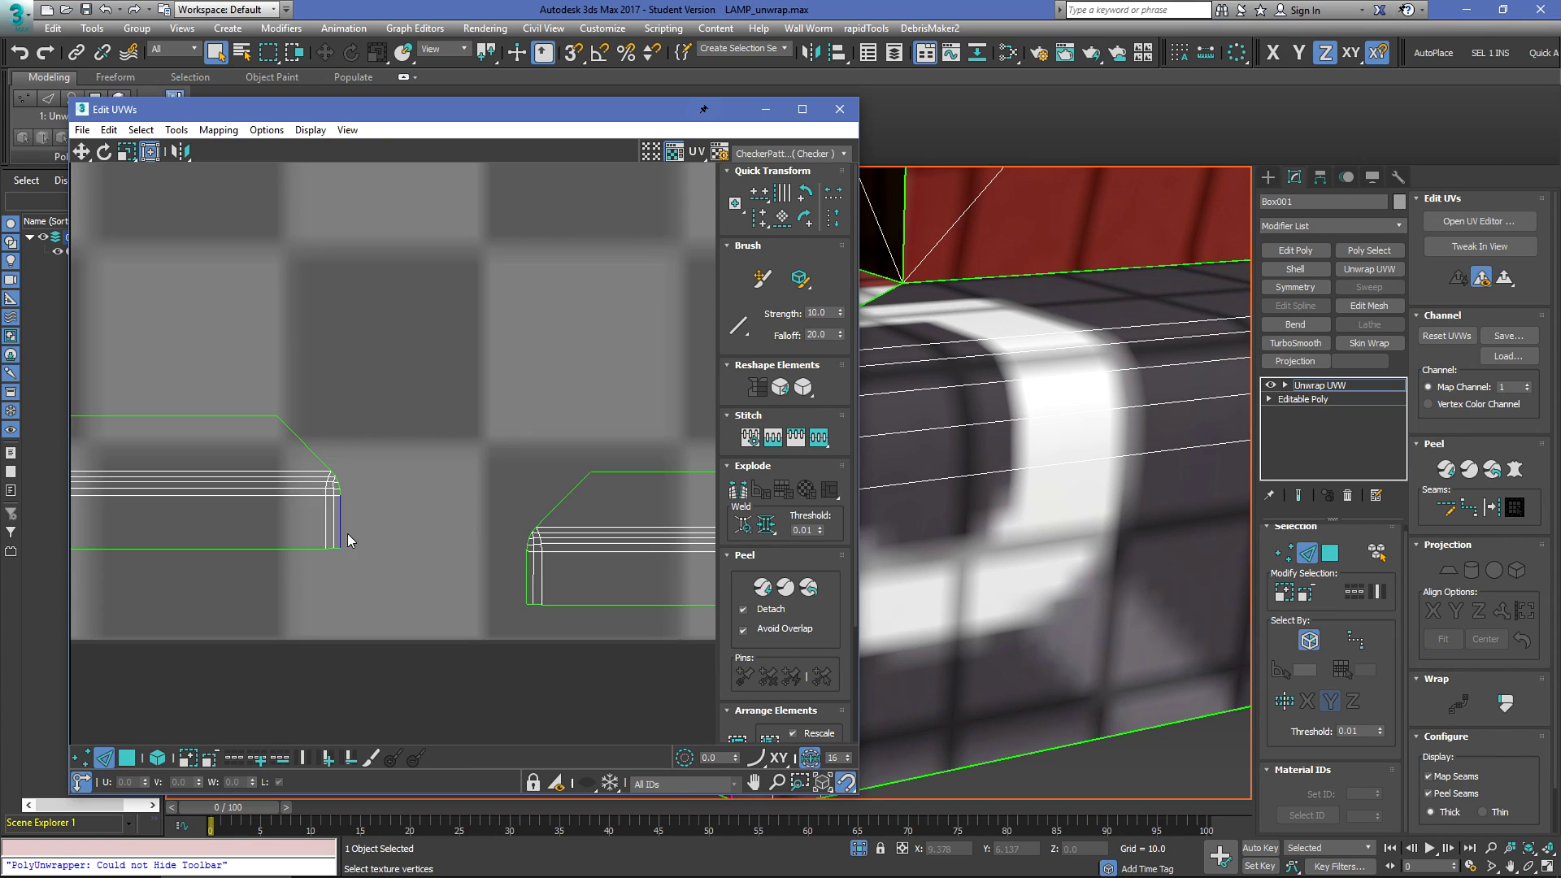
click(666, 488)
scroll(678, 538, up, 4)
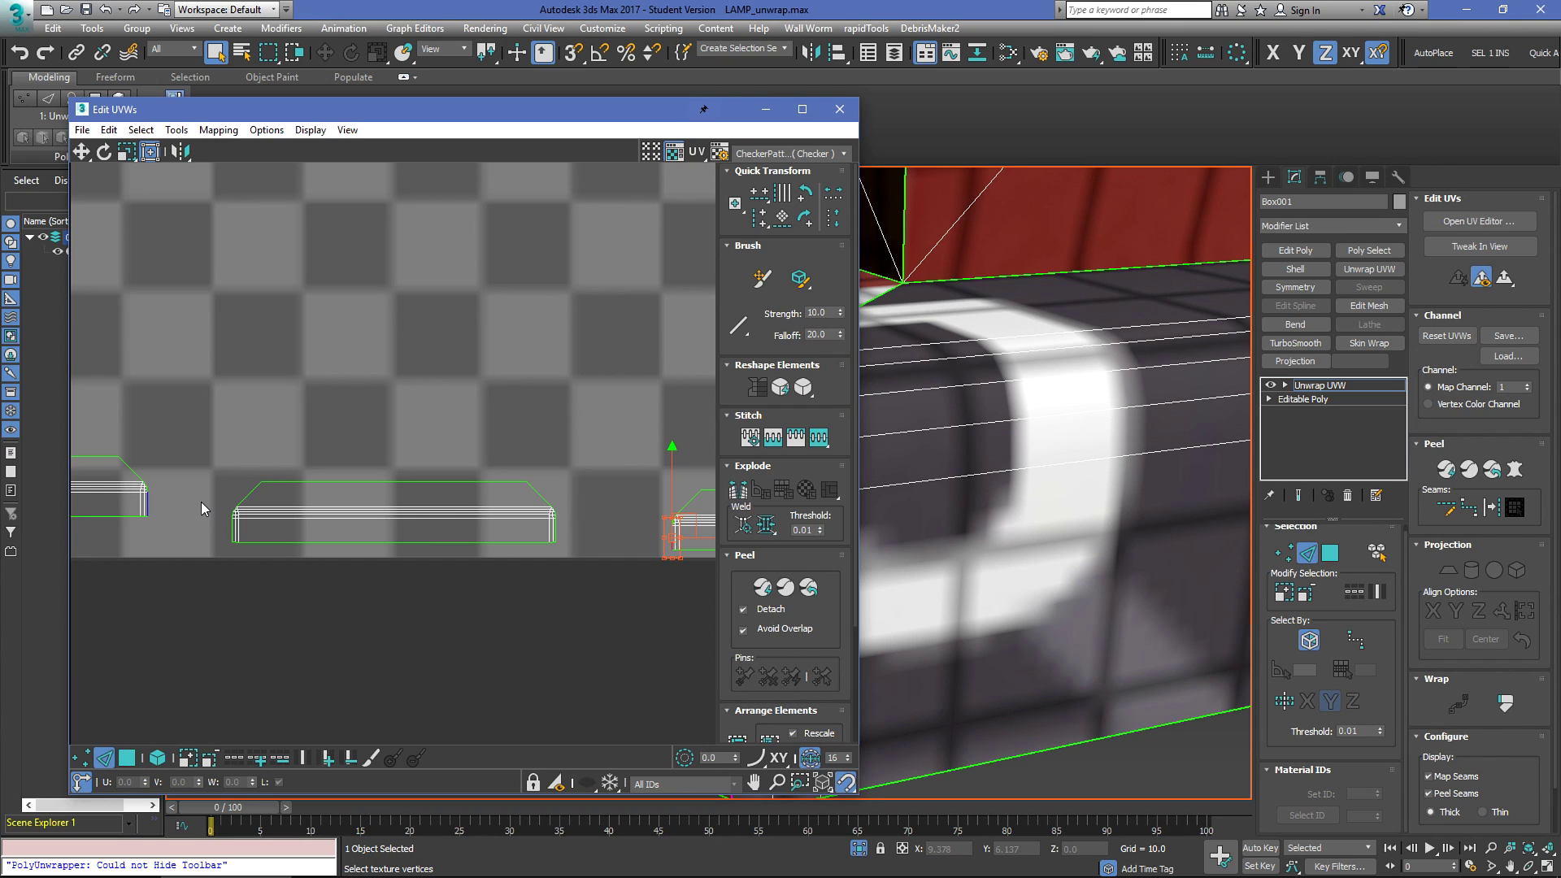
scroll(558, 447, down, 4)
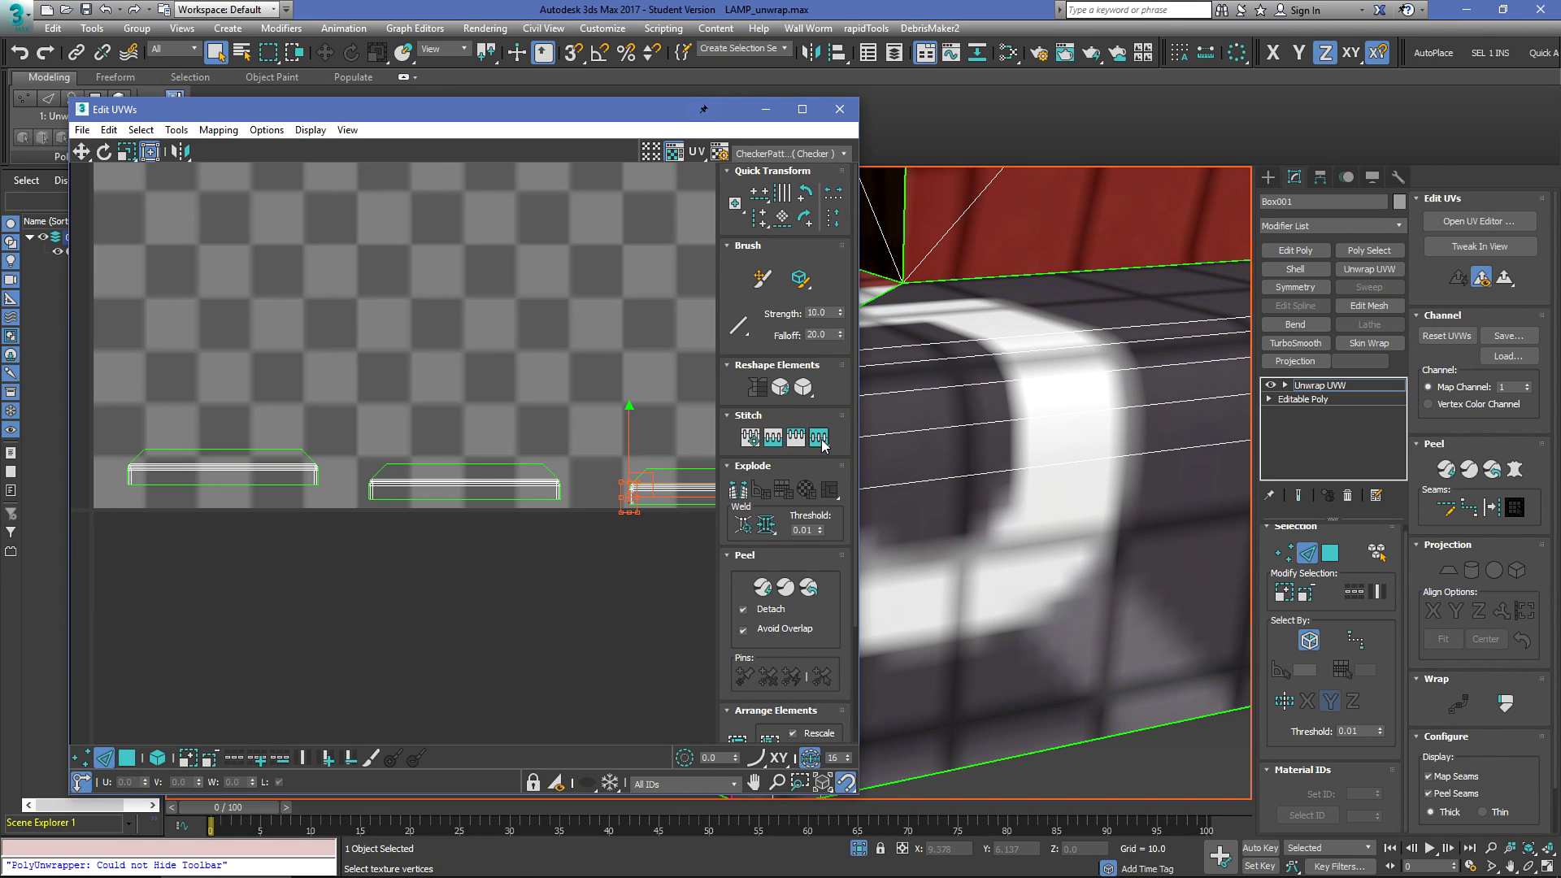
Step: Stitch the selected end edge to its matching trim island through the stitch settings with Align Clusters enabled
click(821, 438)
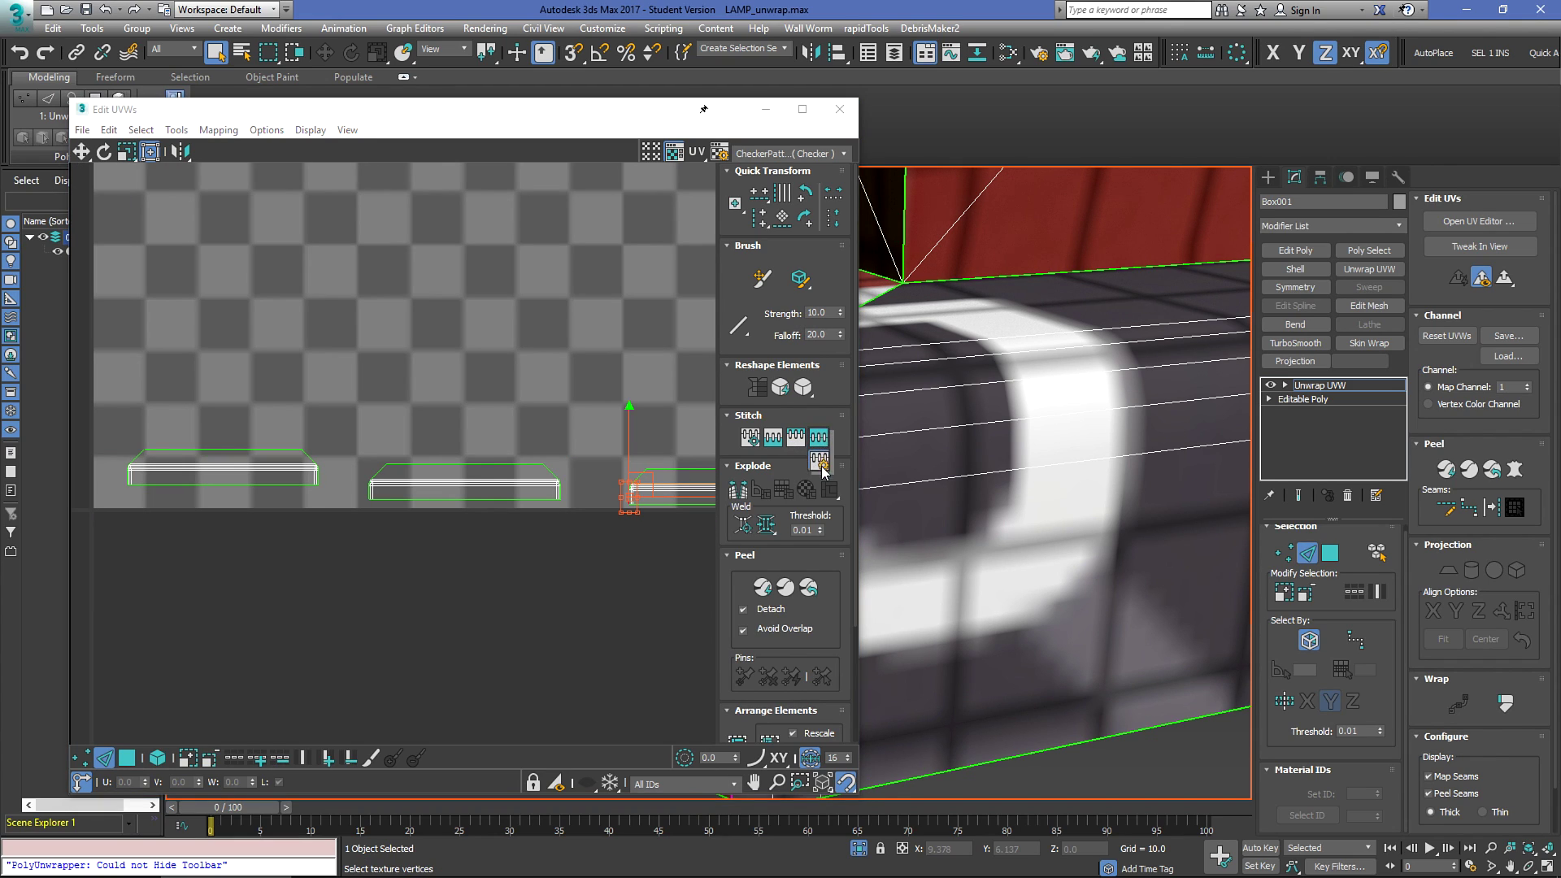
click(820, 461)
drag(70, 14, 197, 80)
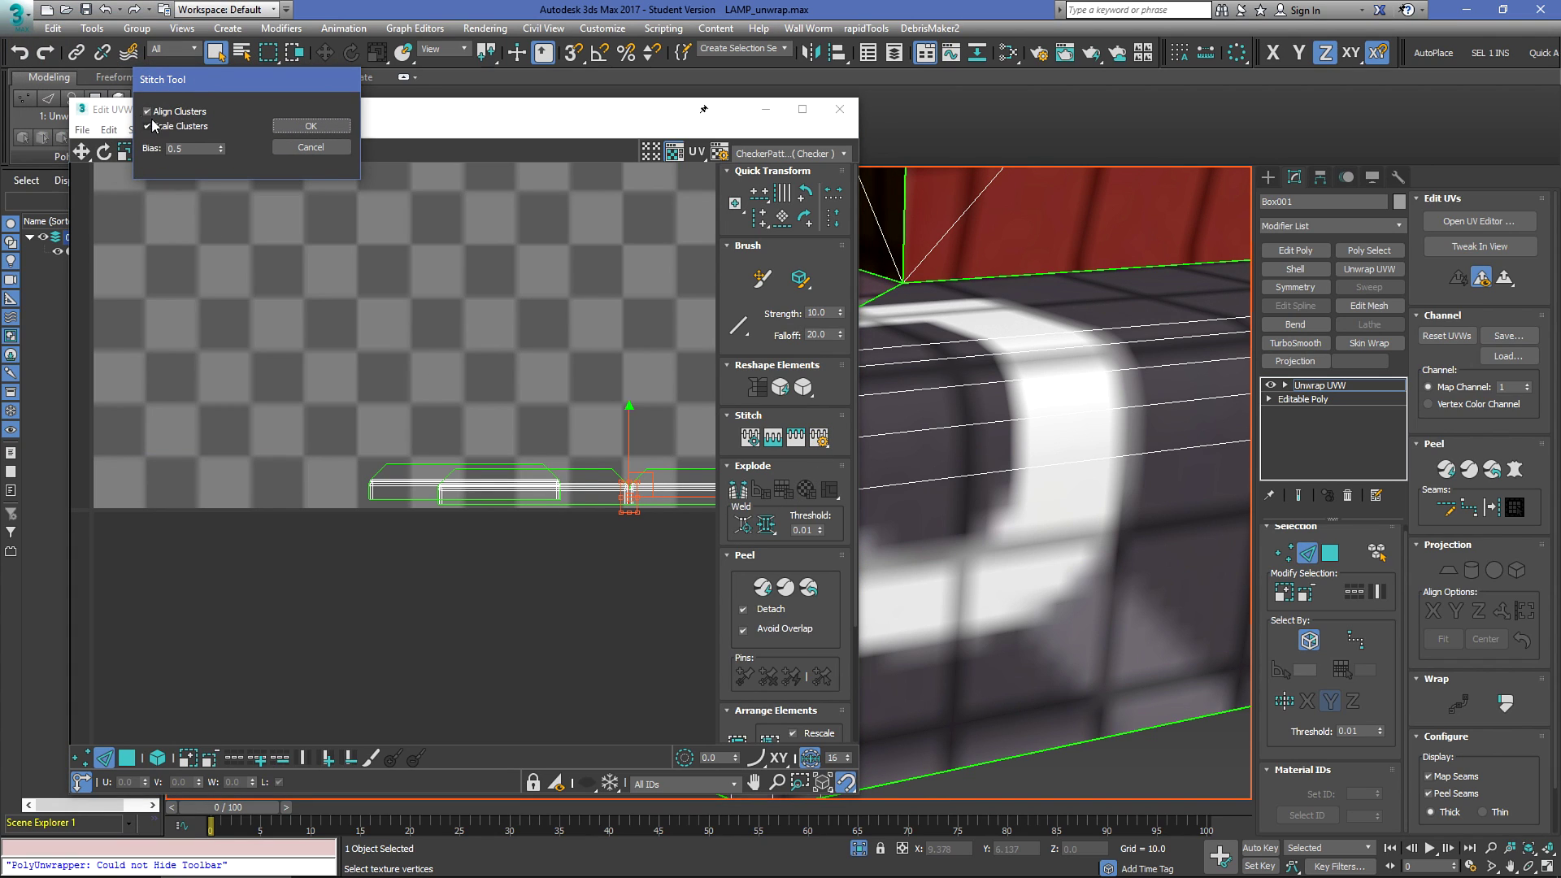
click(299, 128)
Step: Select the stitched pair of trim islands as a whole element and move it clear of the overlapping trim island
middle_drag(509, 362, 255, 348)
key(3)
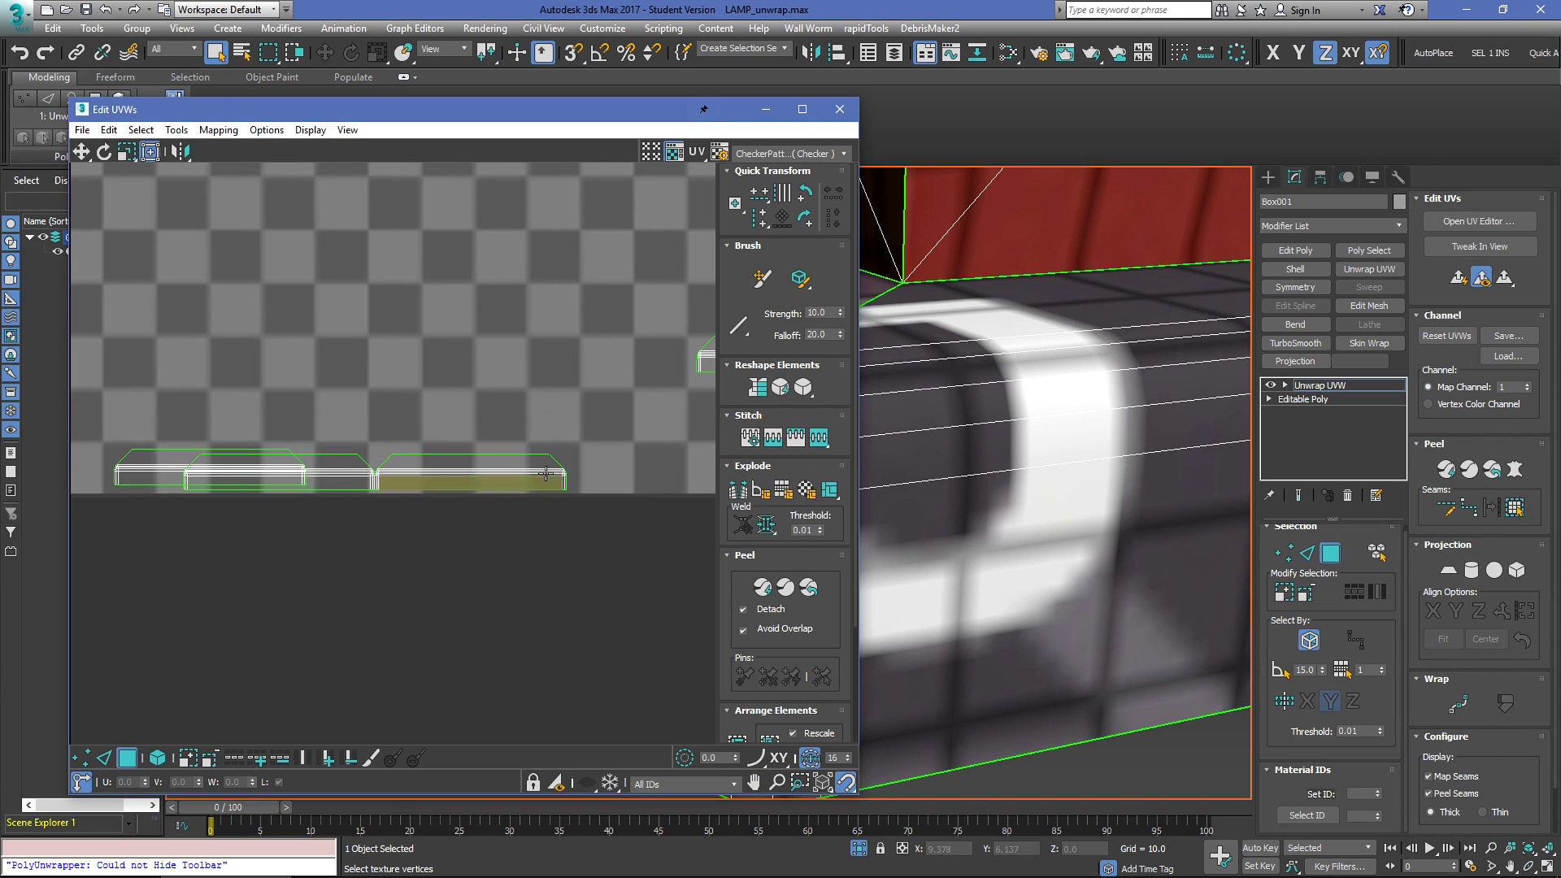
drag(565, 431, 404, 538)
drag(385, 448, 414, 339)
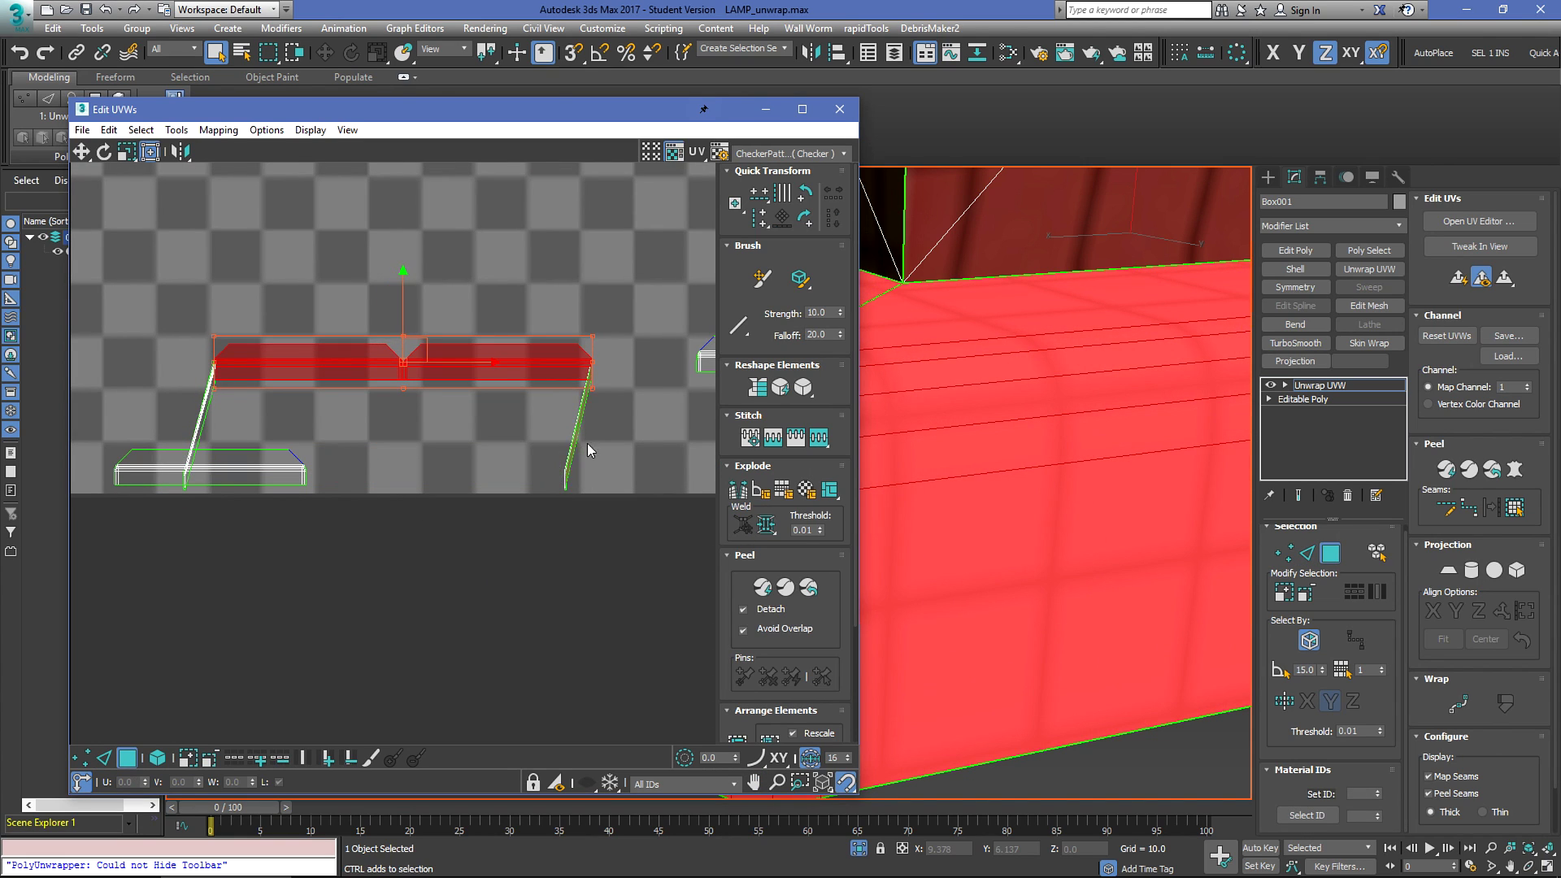
key(ctrl+z)
drag(392, 451, 378, 333)
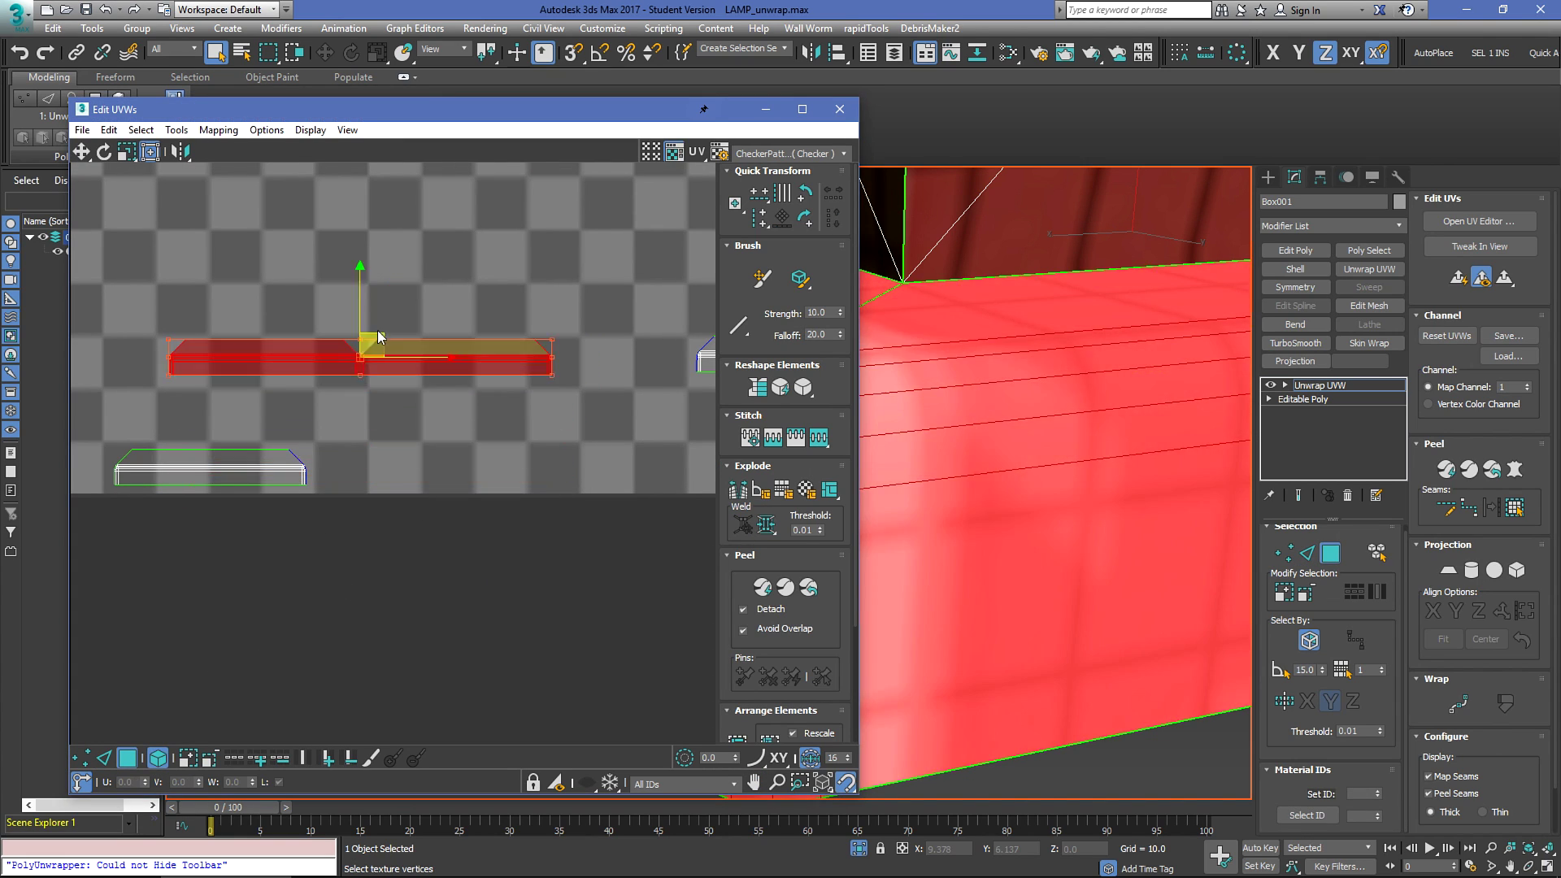
Step: Turn off element selection and stitch the two remaining base trim islands onto the pair by their end edges
click(373, 463)
middle_drag(372, 481, 445, 518)
click(158, 759)
key(2)
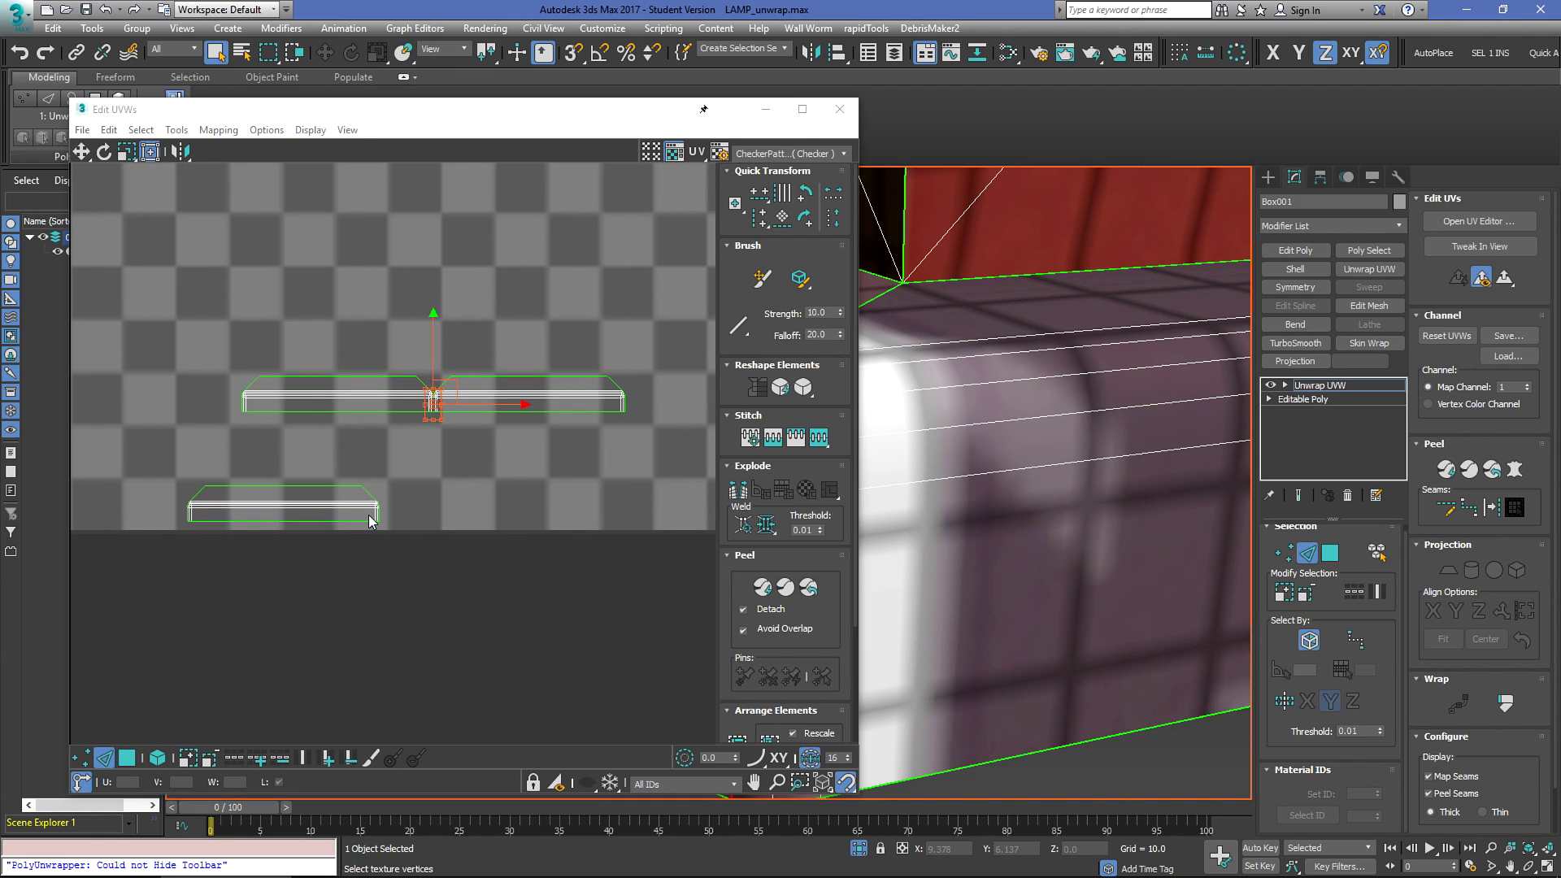
click(379, 514)
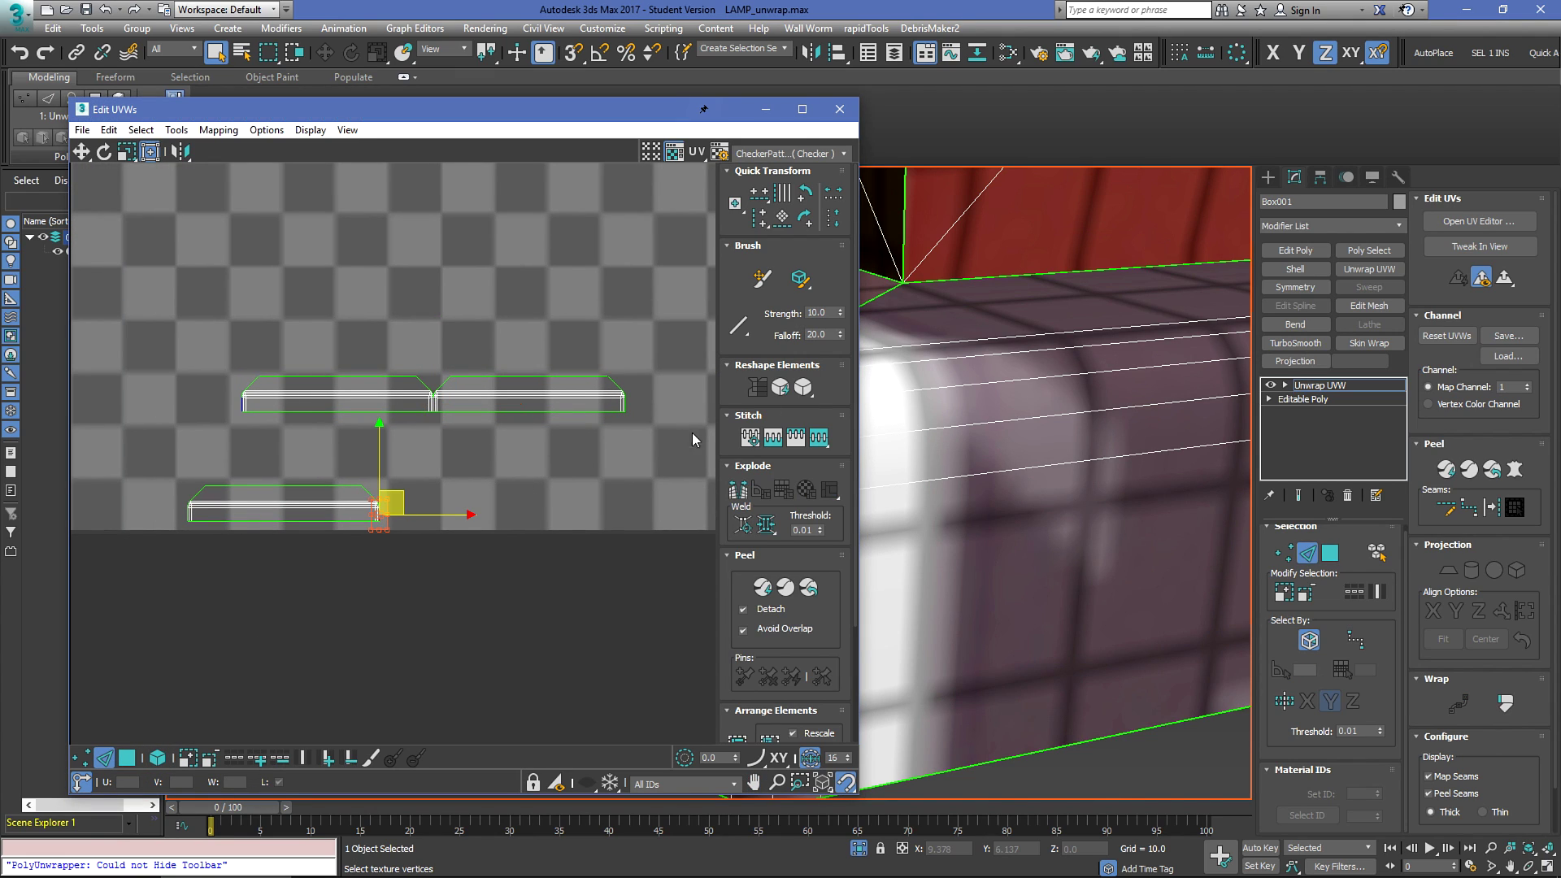
click(820, 439)
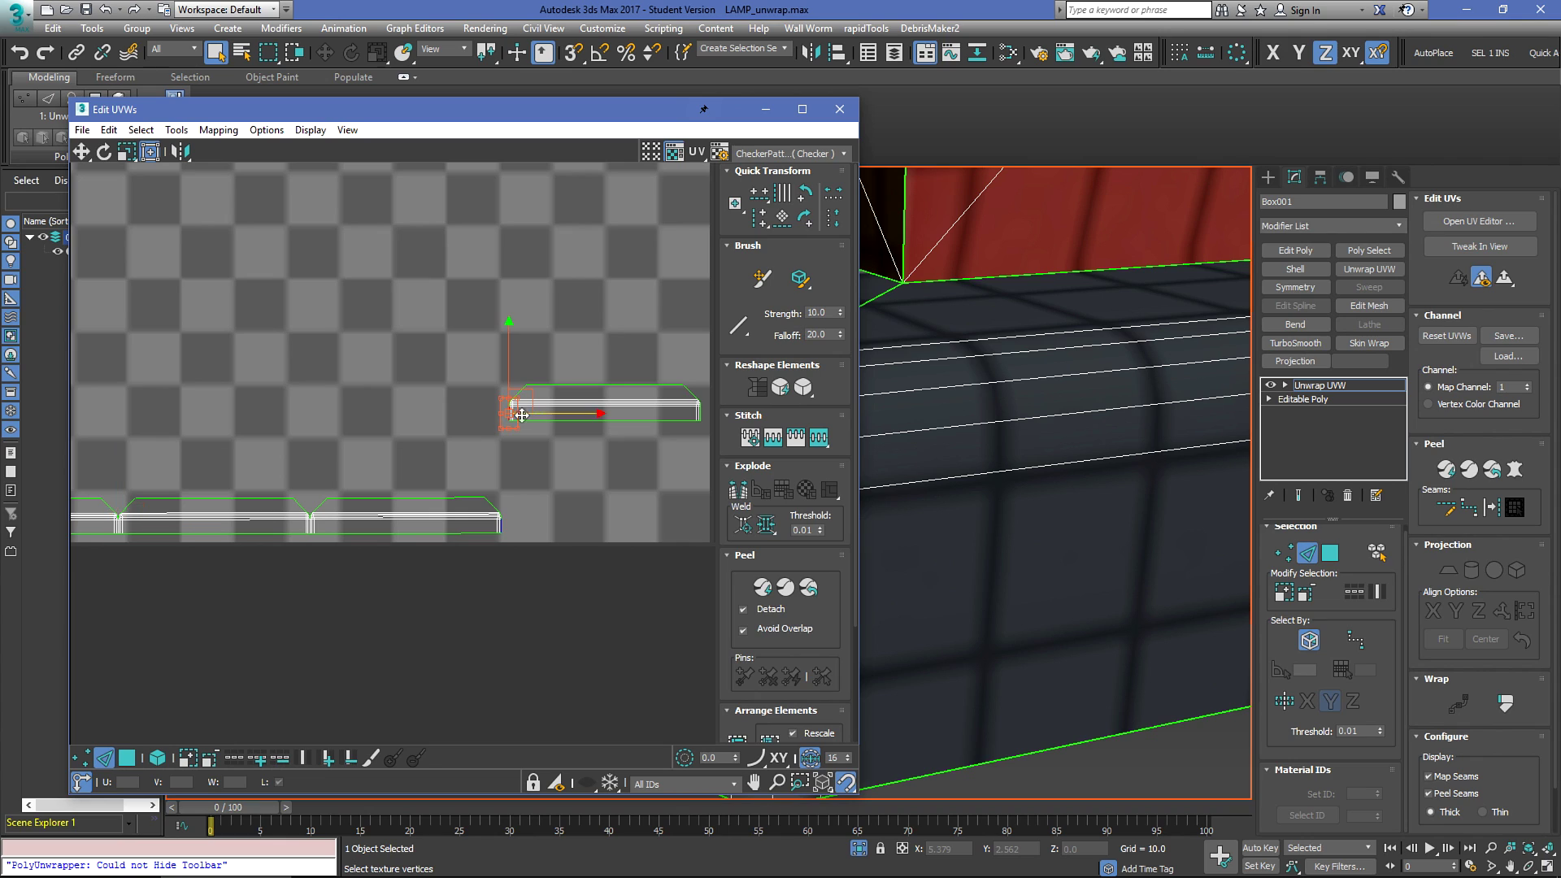
click(822, 435)
Step: Select the whole base trim strip, relax it by polygon angles with 100 iterations and amount 0.1, and close the Relax Tool
scroll(485, 449, down, 3)
key(3)
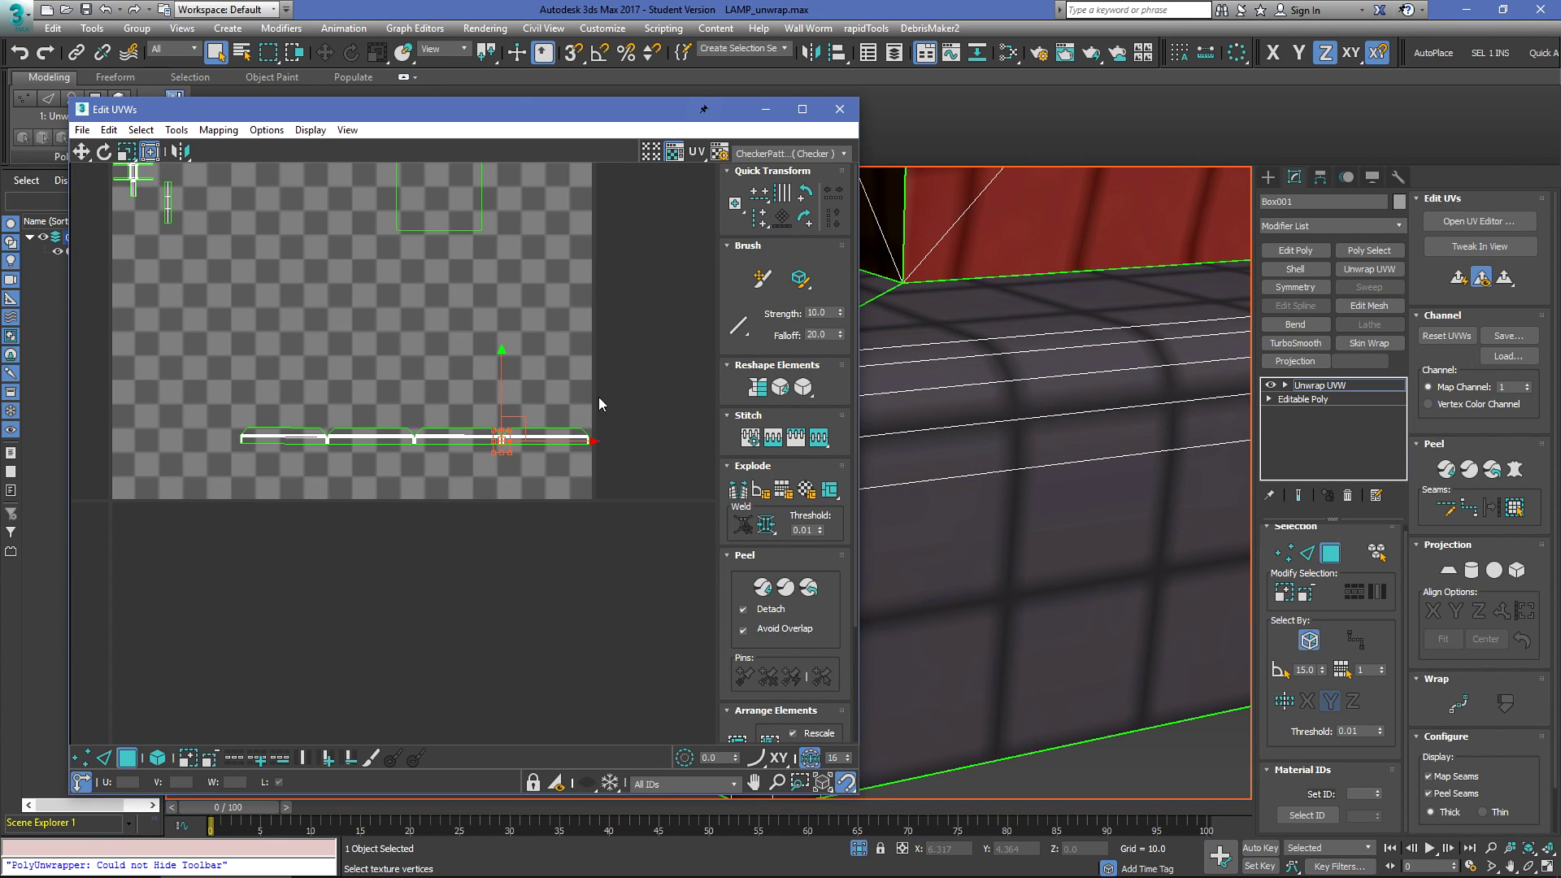
drag(605, 393, 170, 480)
middle_drag(551, 432, 564, 500)
scroll(666, 437, up, 1)
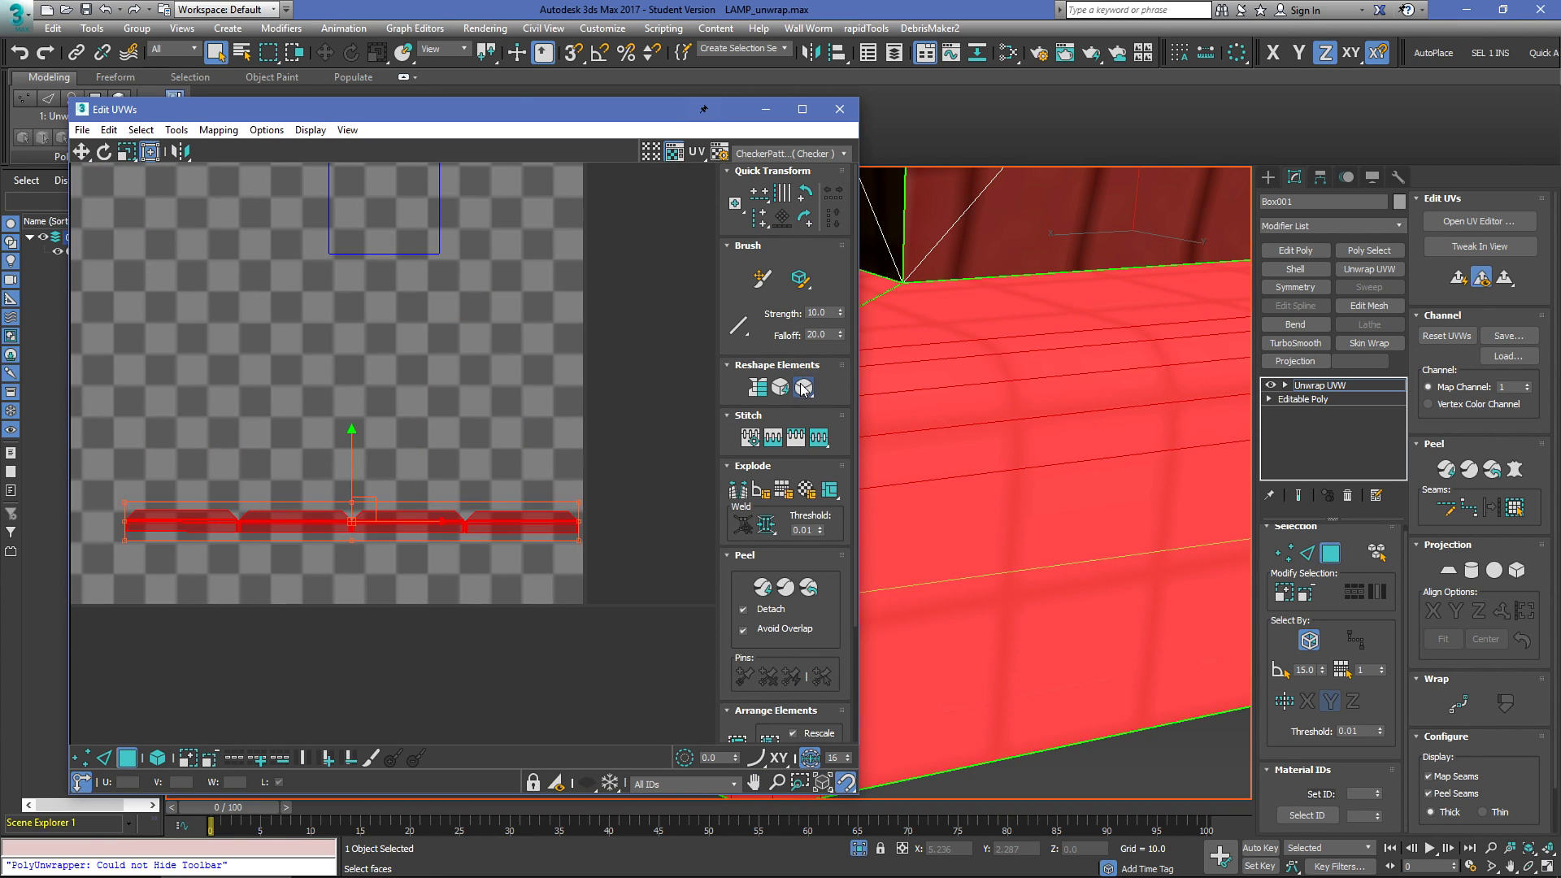
right_click(261, 531)
click(169, 597)
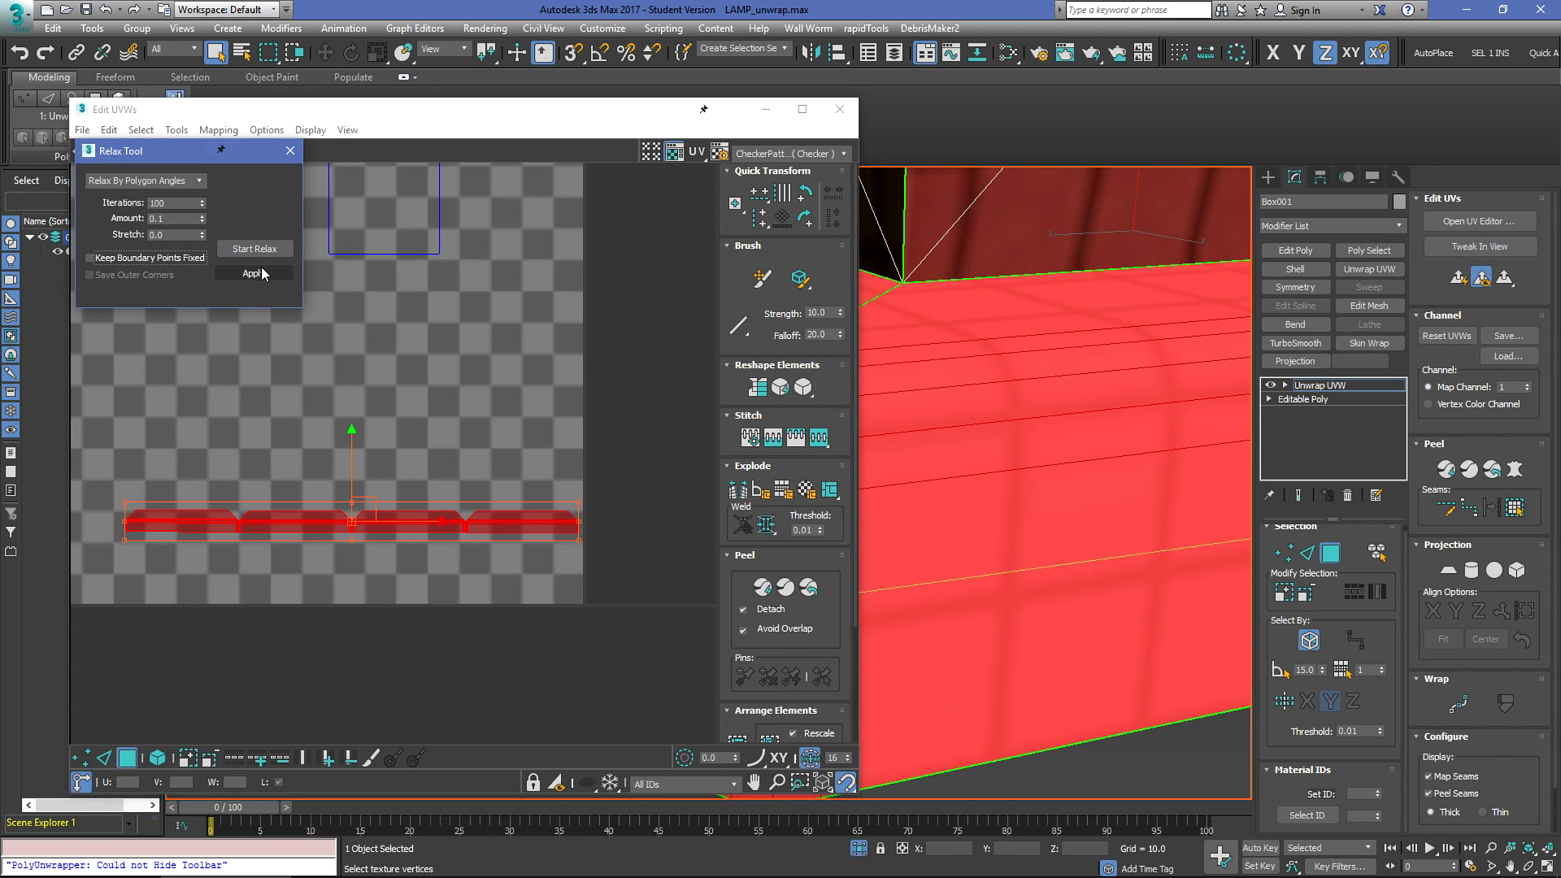
scroll(490, 543, up, 6)
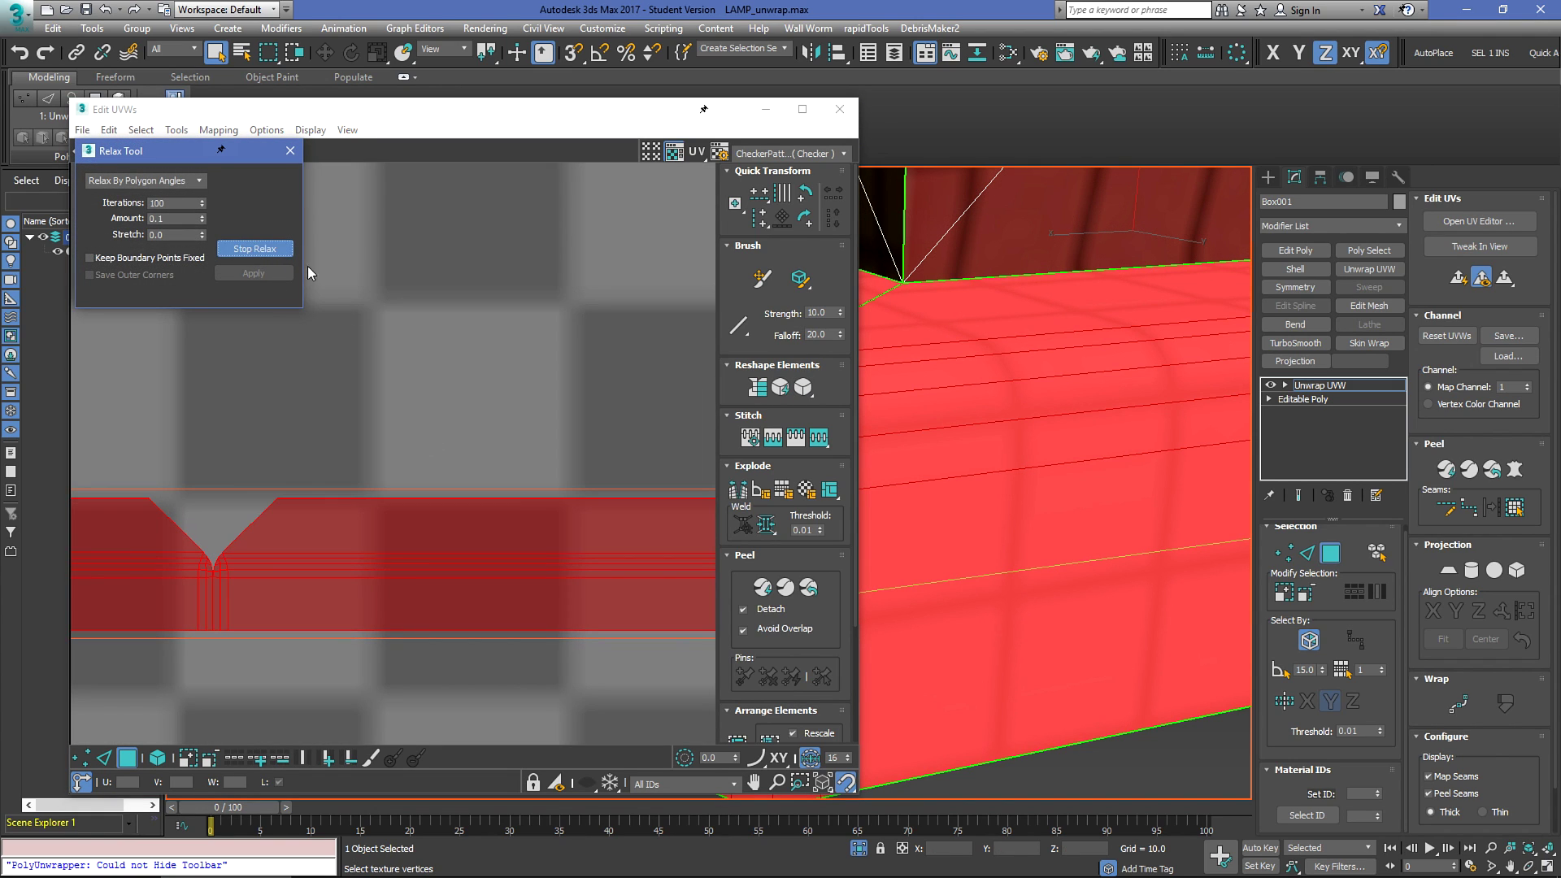
click(261, 254)
scroll(477, 276, down, 5)
click(289, 151)
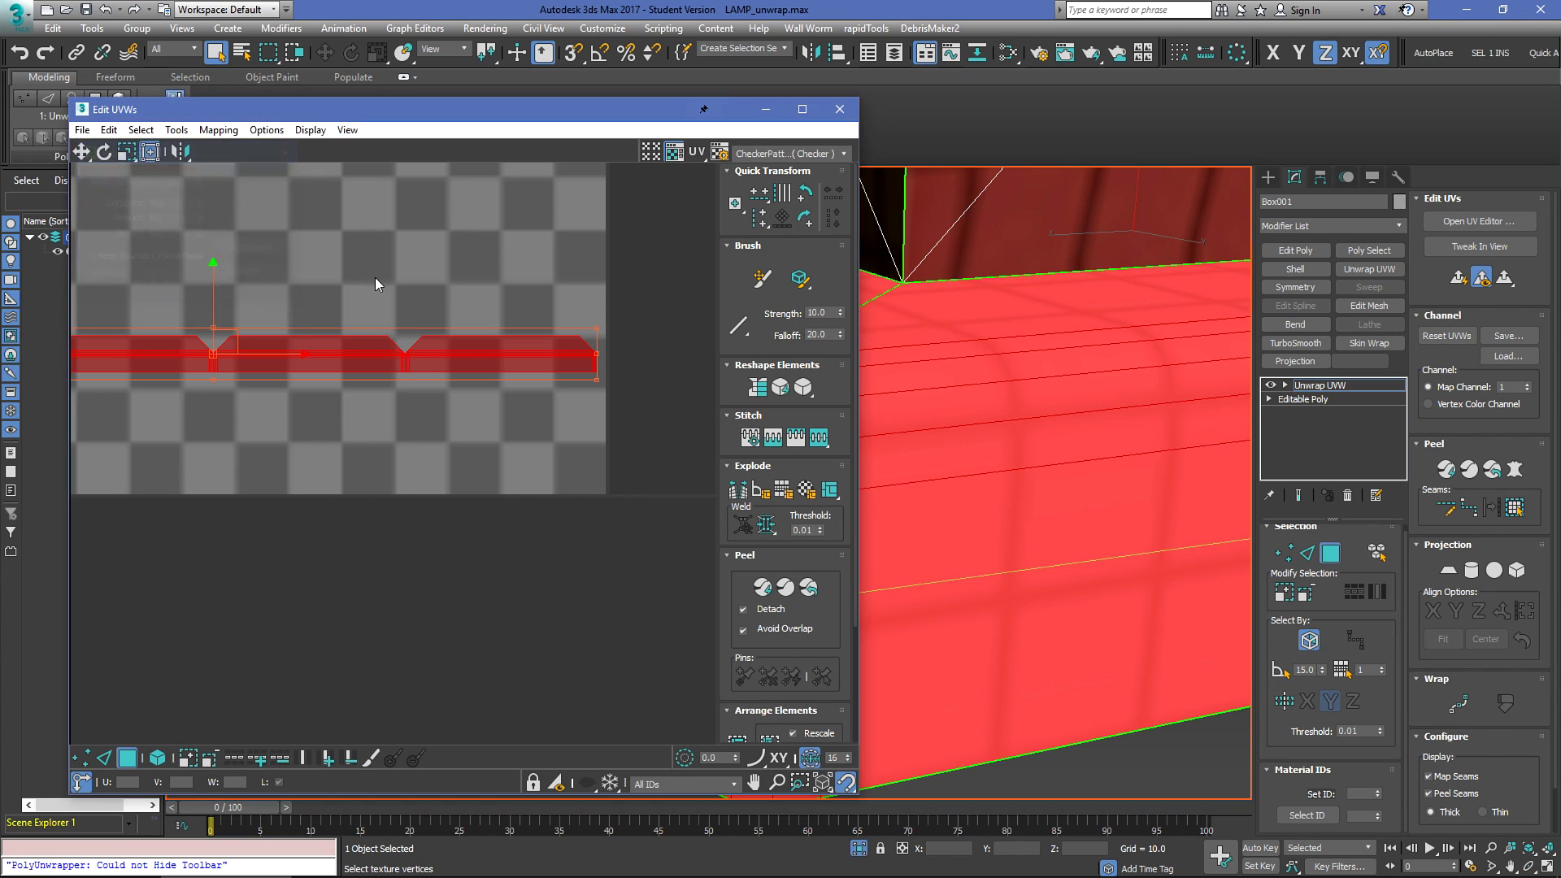
Step: Reposition the relaxed base trim strip in the UV layout, deselect it, and examine one of its corner joints
middle_drag(377, 280, 572, 341)
drag(423, 401, 464, 454)
scroll(483, 416, down, 5)
click(497, 453)
click(561, 430)
click(444, 453)
scroll(444, 454, up, 2)
scroll(455, 543, up, 10)
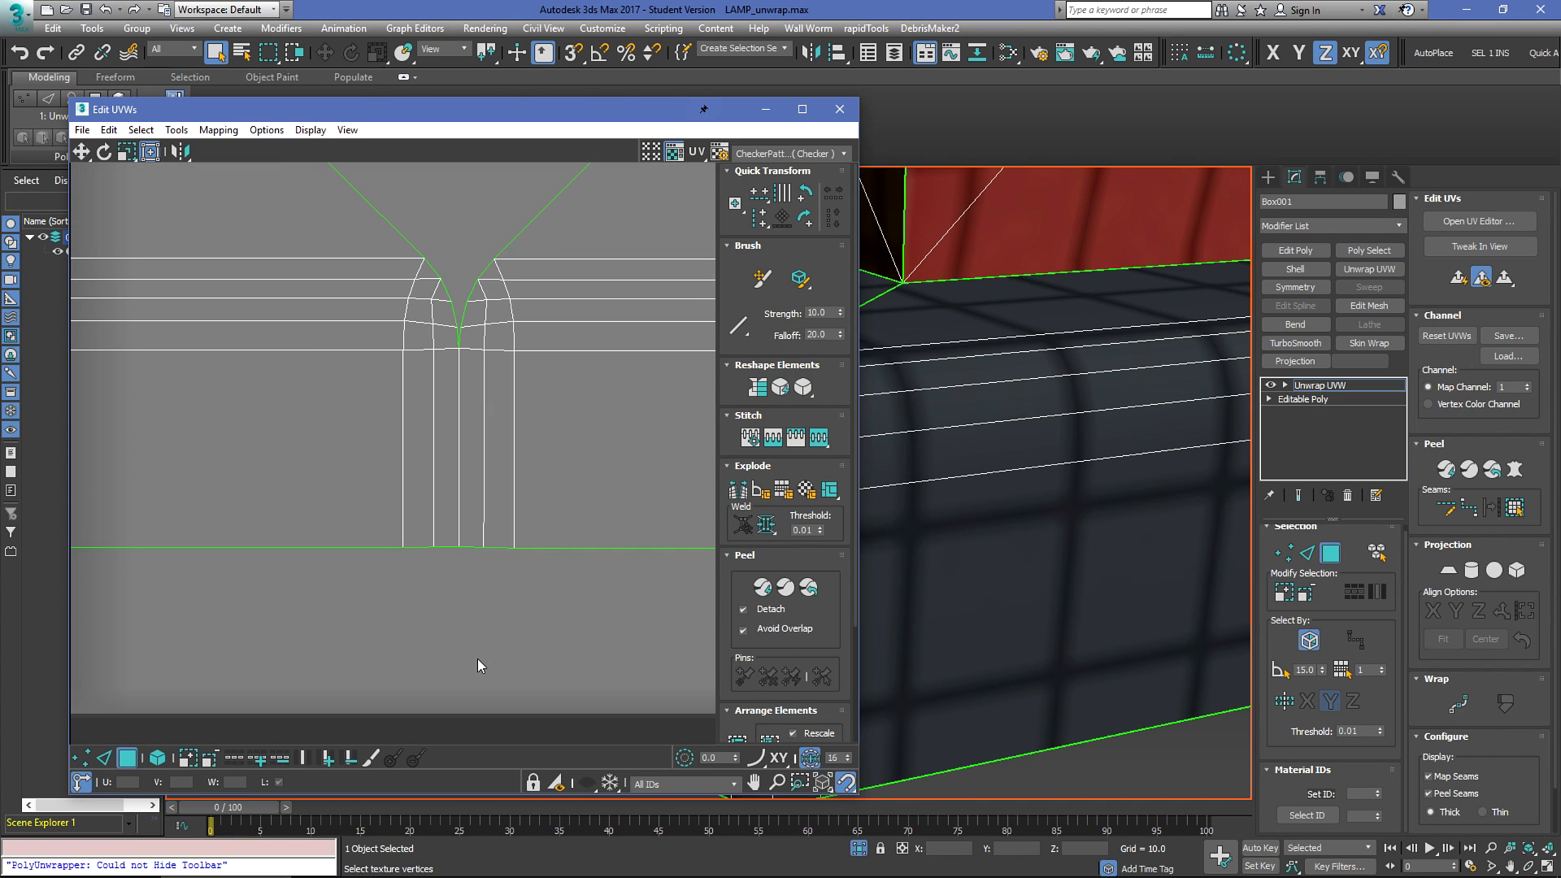
Step: Try splitting the base trim strip into two halves at its middle corner joint
scroll(398, 608, down, 8)
click(461, 616)
scroll(457, 618, up, 6)
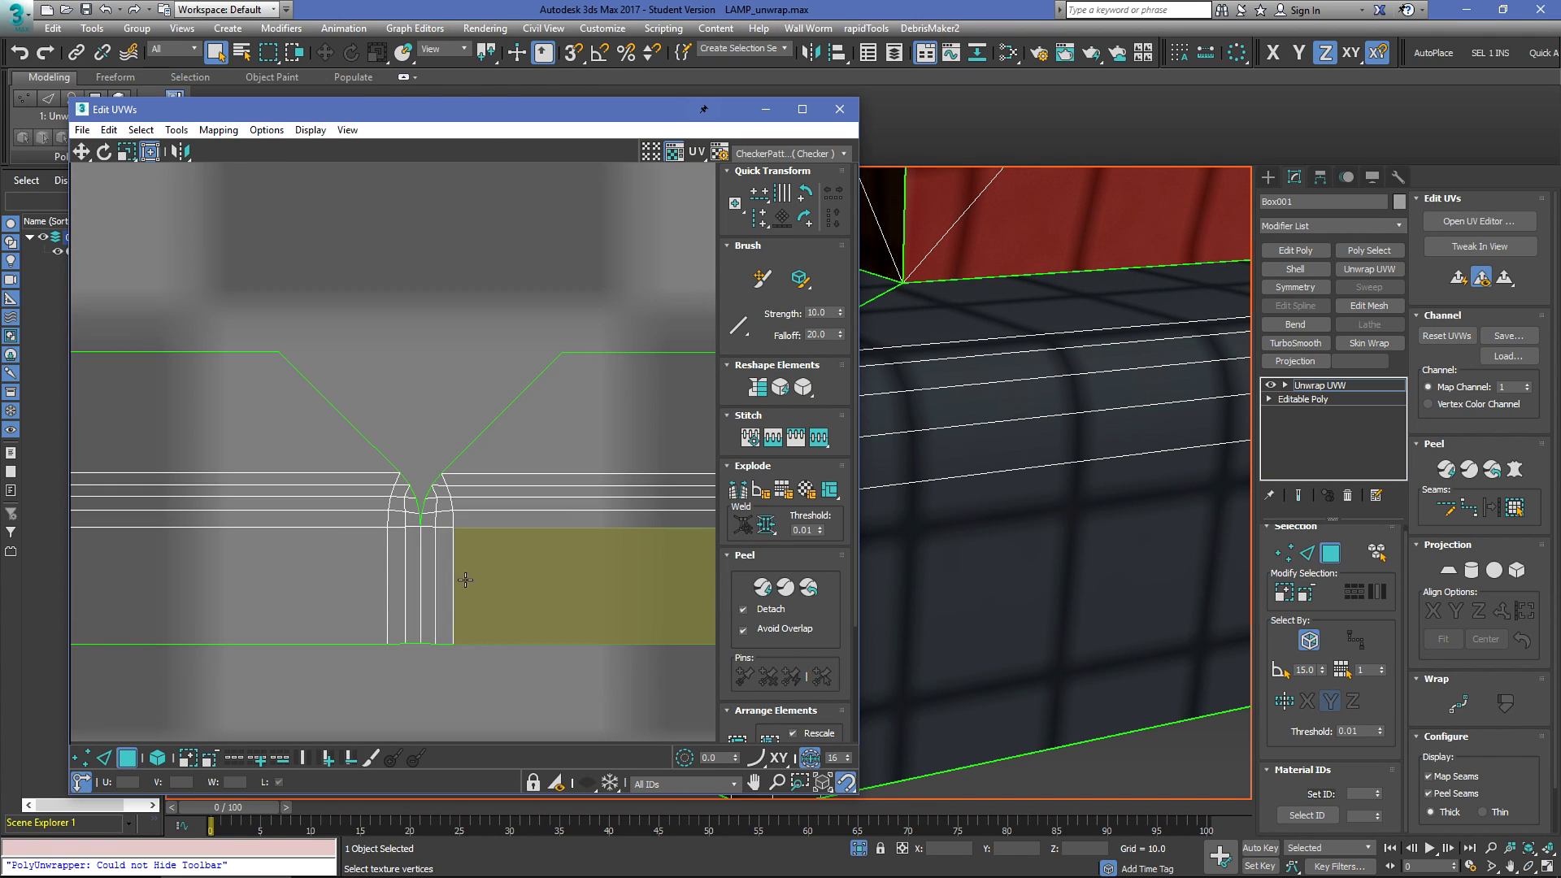
click(426, 564)
key(2)
click(747, 492)
scroll(307, 478, down, 6)
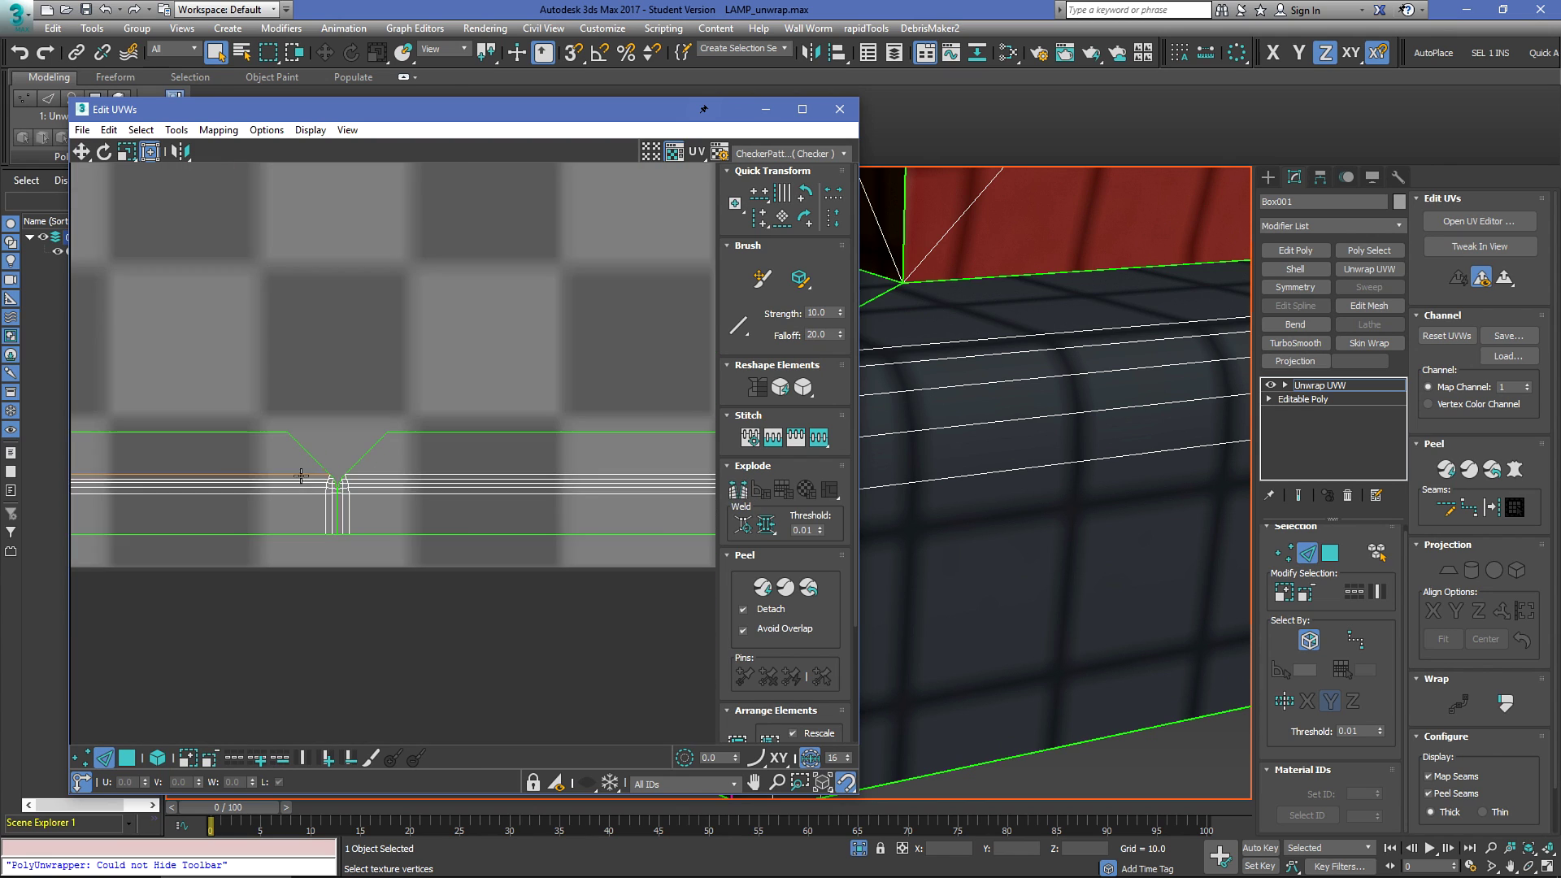
Step: Select one detached half of the base trim strip as a whole element and move it above the other half
key(3)
scroll(486, 439, down, 4)
double_click(559, 436)
drag(594, 427, 274, 357)
key(ctrl+z)
drag(606, 439, 384, 332)
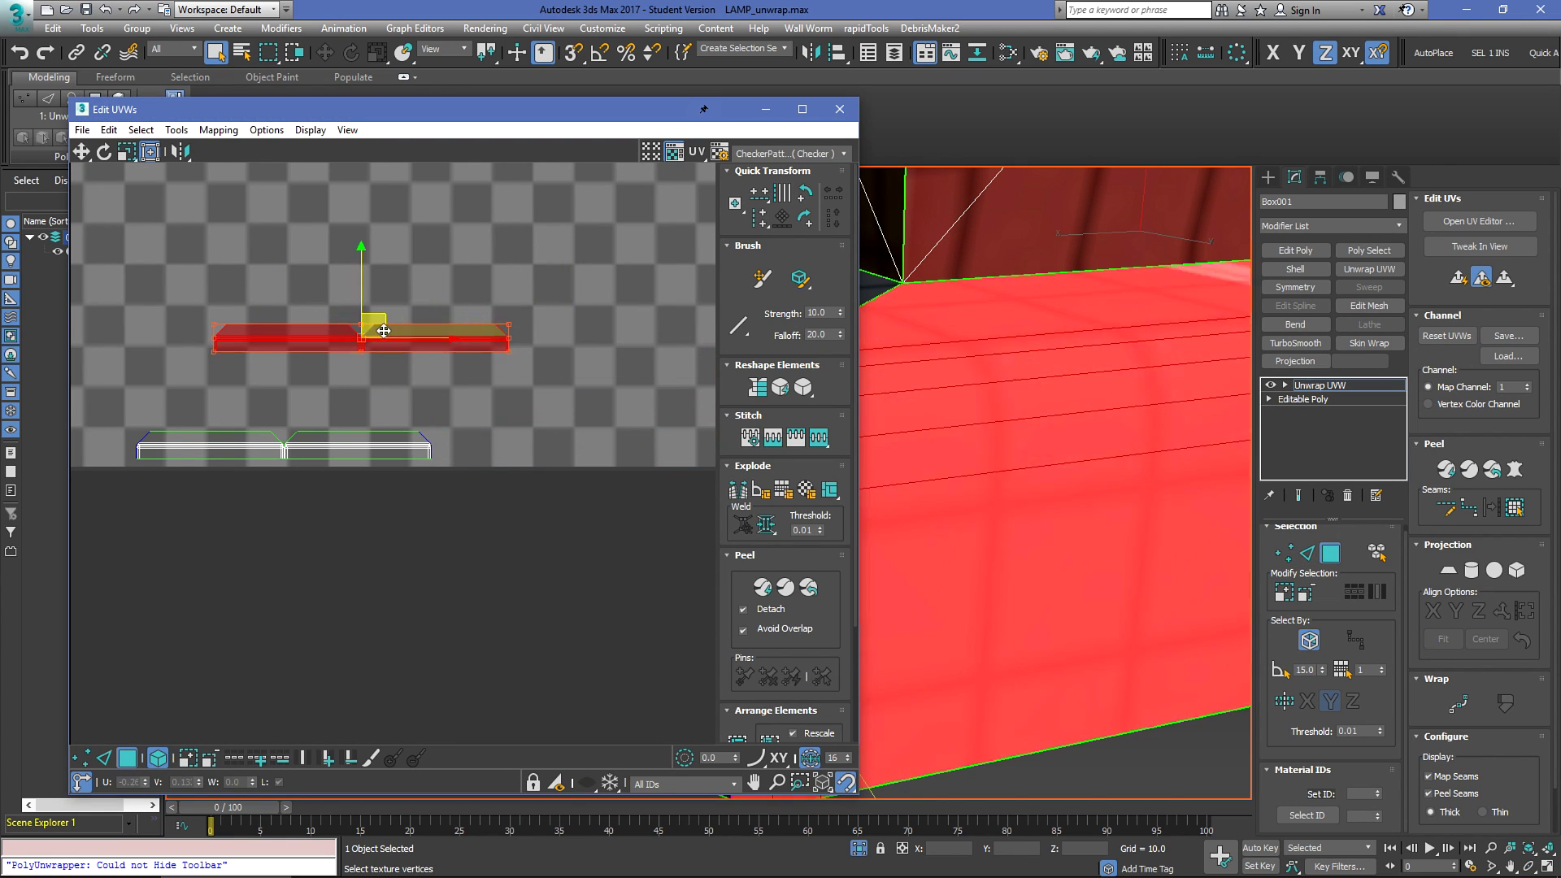
Step: Stack the detached trim half directly above the other half, check the corner on the model, and select both halves
click(540, 435)
scroll(511, 403, down, 3)
click(404, 397)
drag(404, 394, 377, 428)
scroll(523, 476, down, 5)
alt+middle_drag(1026, 569, 1037, 595)
scroll(1036, 596, down, 5)
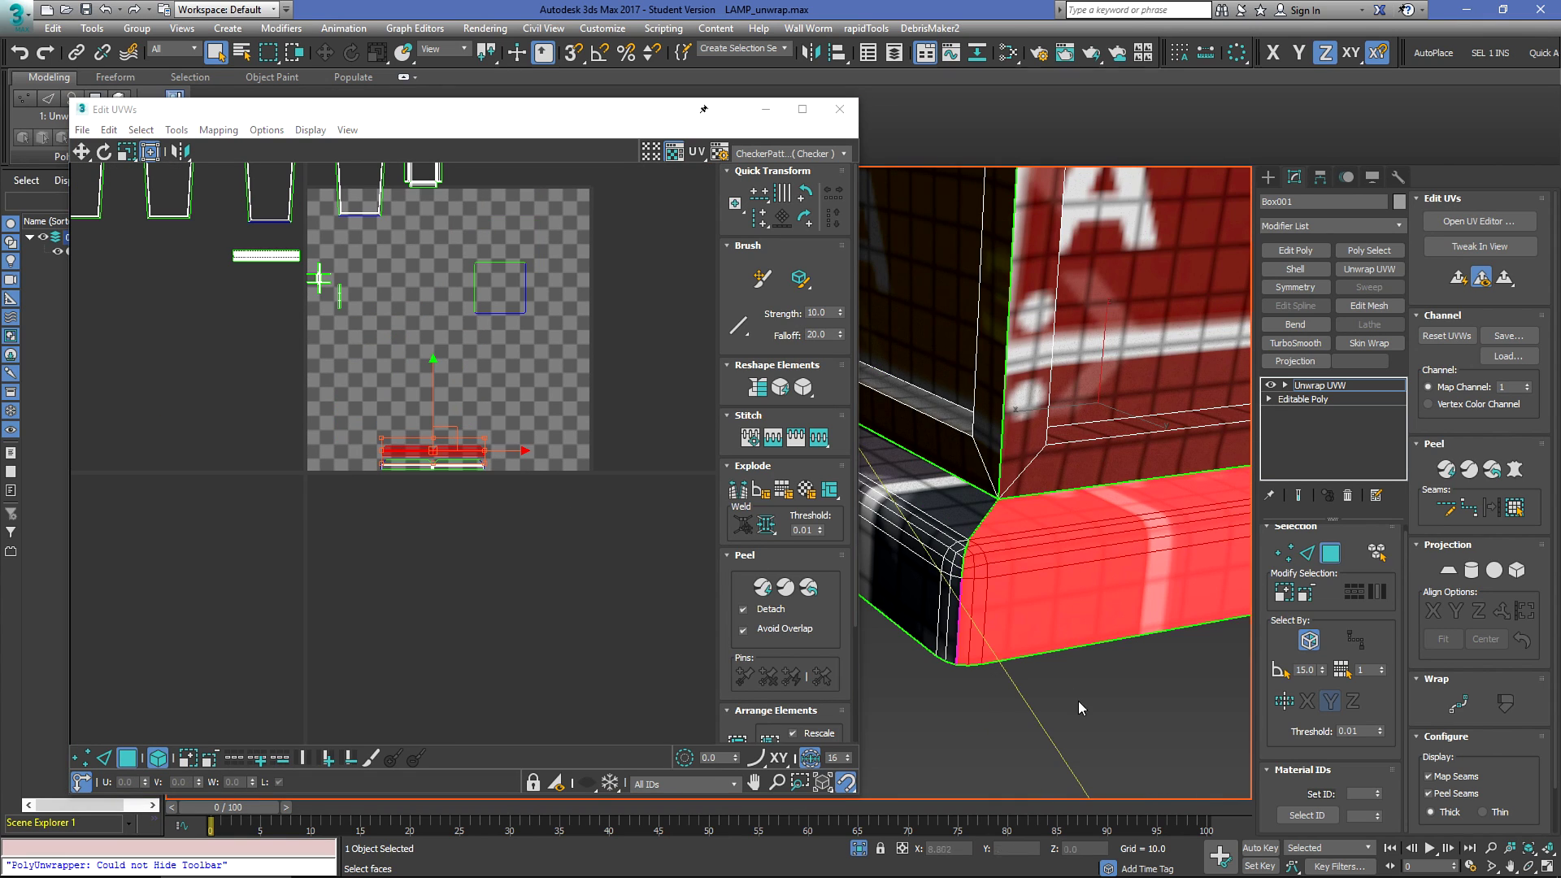
scroll(403, 496, up, 4)
drag(292, 515, 481, 406)
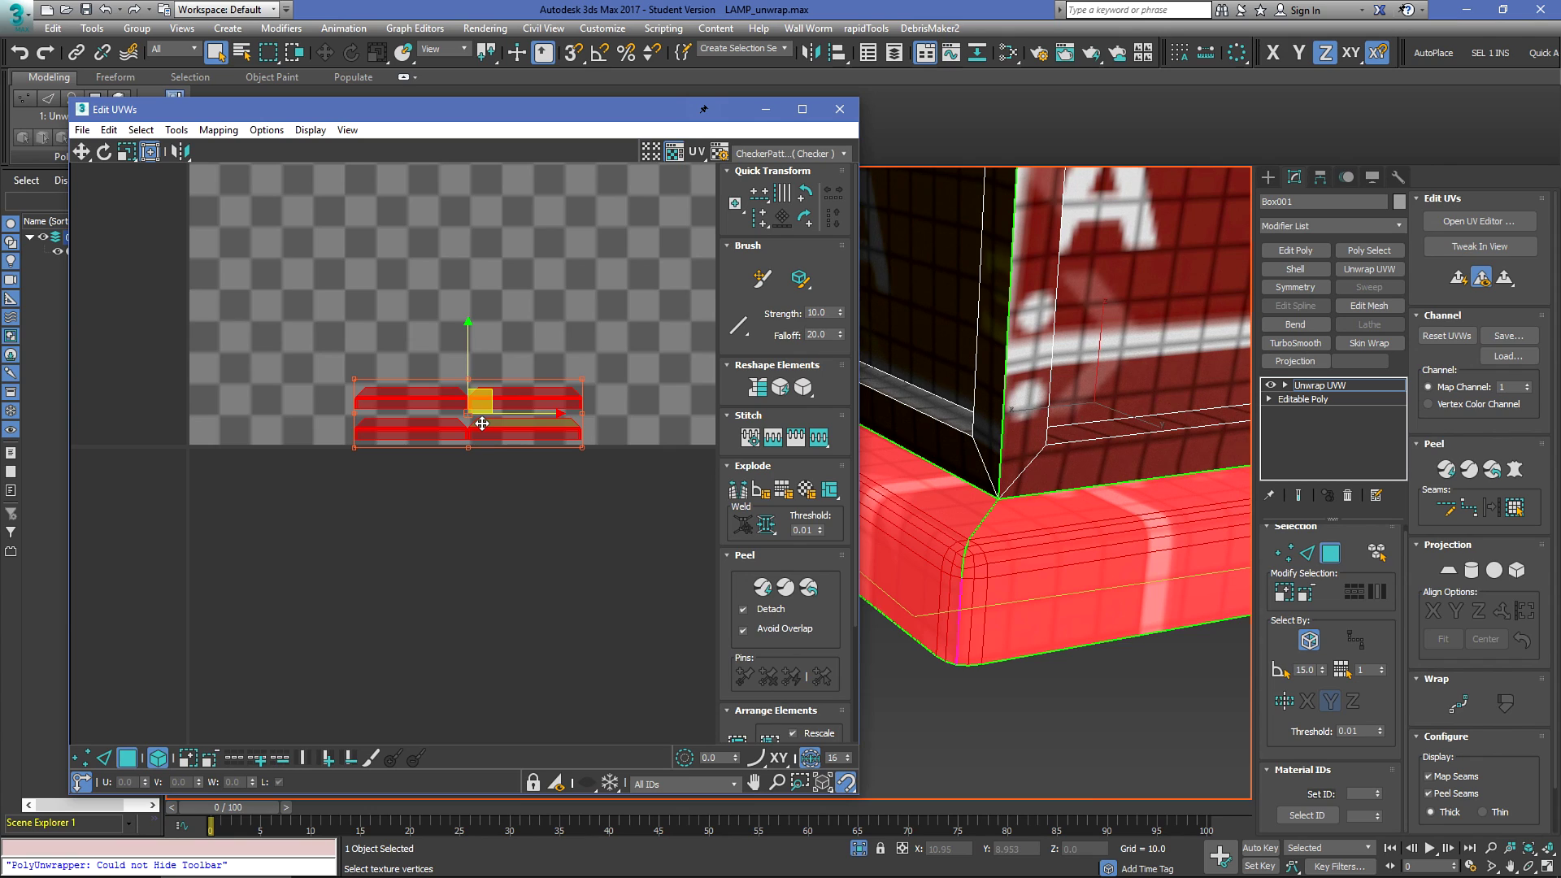
Step: Undo the stacking and splitting of the base trim strip
key(ctrl+z)
key(ctrl+z)
key(ctrl+z)
key(ctrl+z)
key(ctrl+z)
key(ctrl+z)
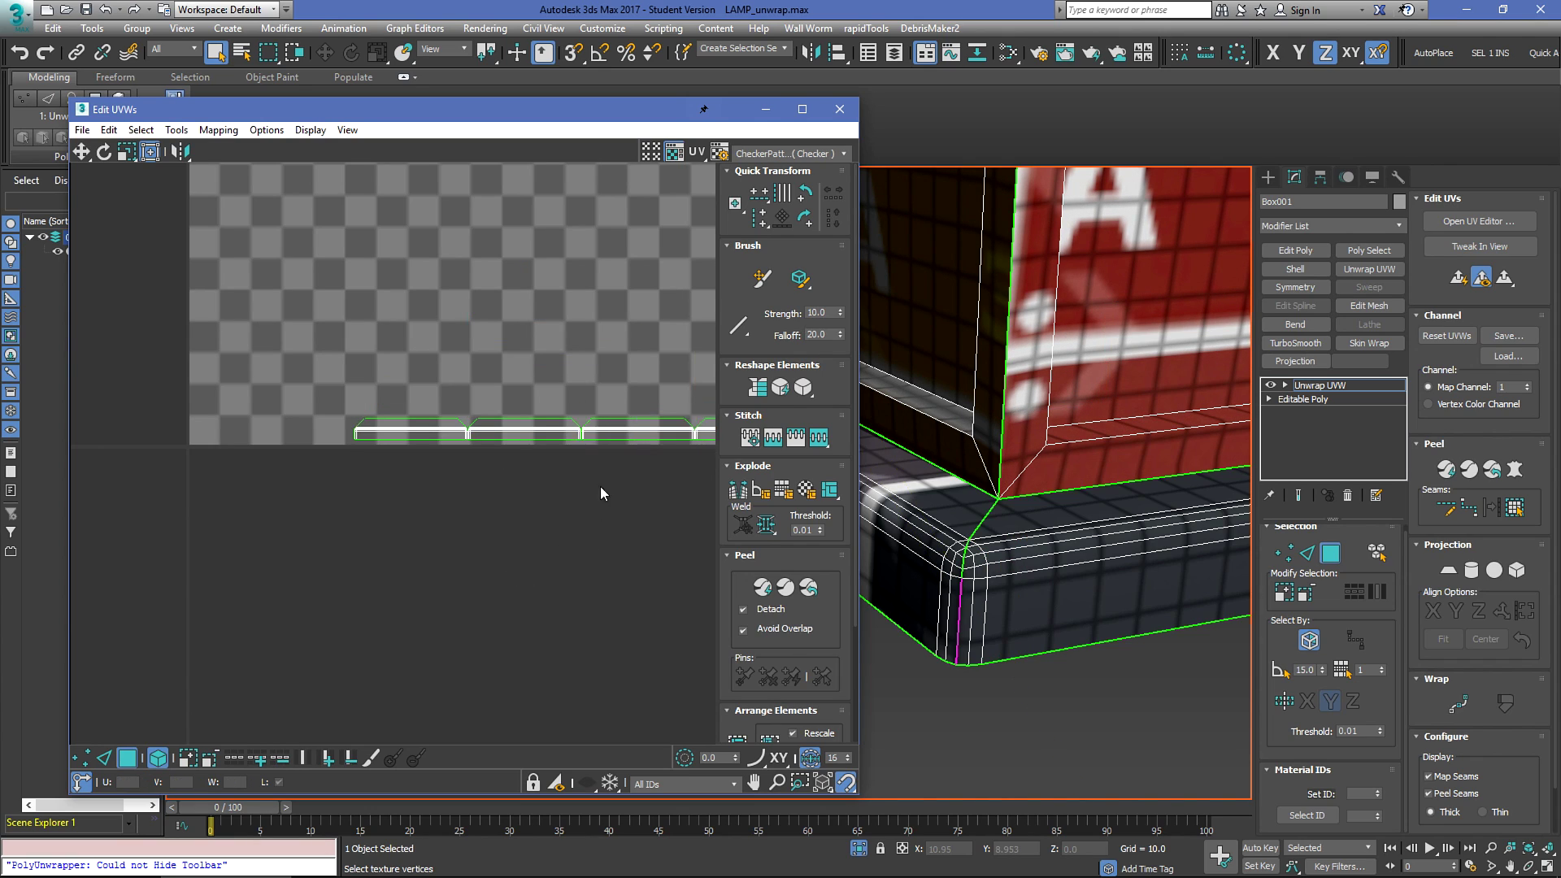
scroll(608, 424, up, 10)
click(519, 524)
key(ctrl+z)
key(ctrl+z)
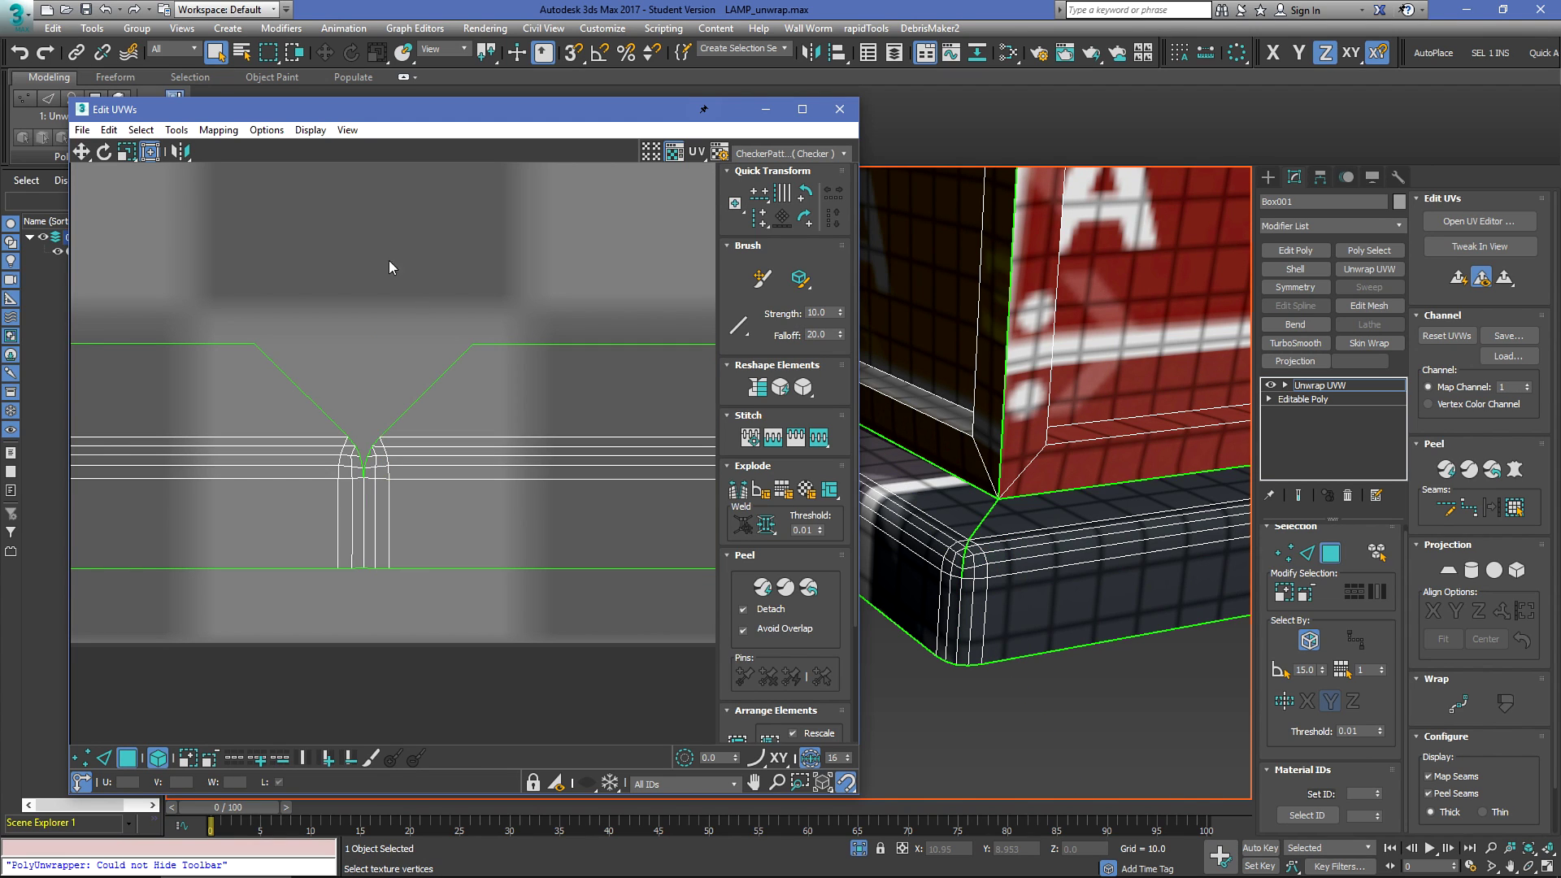
Step: Move the whole base trim strip well above the UV tile and deselect it
scroll(371, 483, down, 10)
mouse_move(407, 459)
mouse_down()
mouse_move(577, 516)
mouse_move(392, 473)
mouse_up()
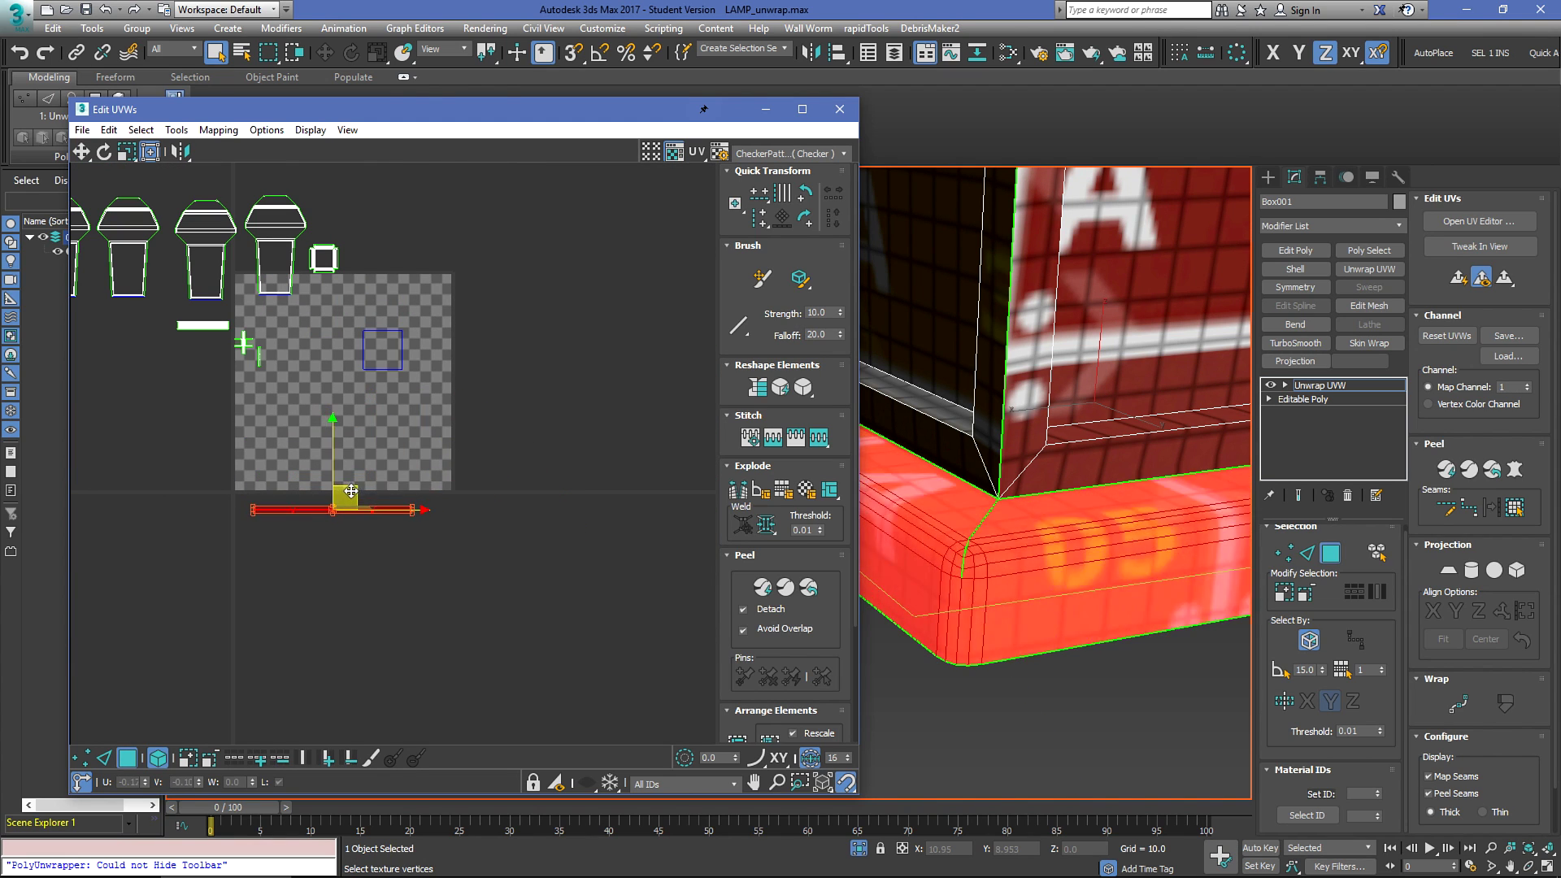
scroll(504, 561, down, 3)
scroll(484, 550, up, 3)
drag(476, 571, 602, 181)
middle_drag(572, 285, 523, 432)
drag(551, 324, 569, 226)
click(572, 323)
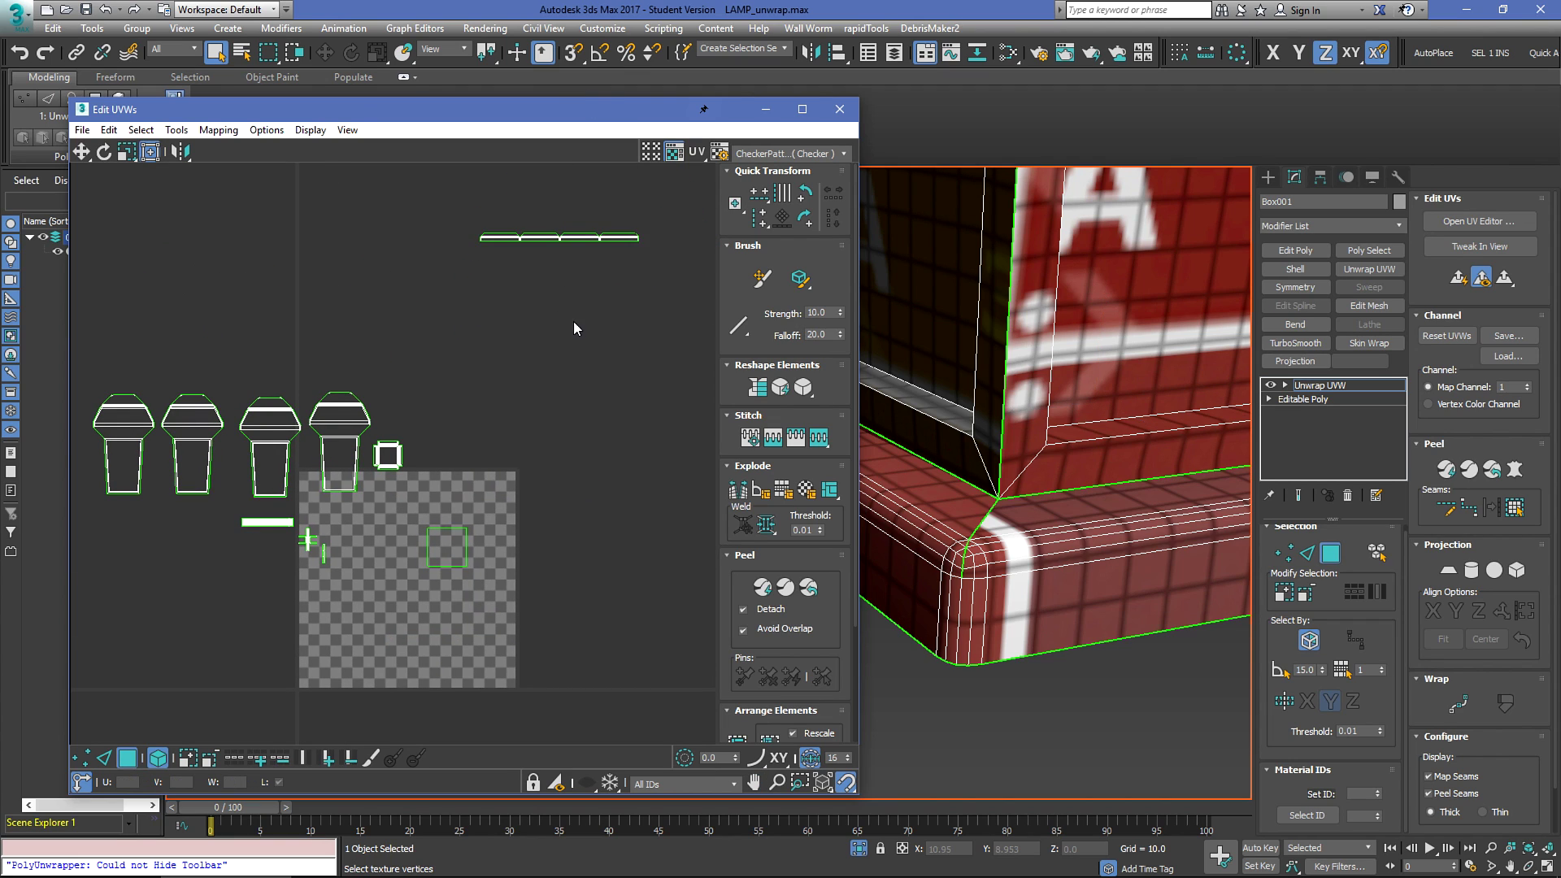
Step: Move the plain square island out of the UV tile to sit beside the base trim strip
middle_drag(576, 228, 489, 308)
scroll(481, 330, up, 5)
drag(194, 303, 605, 412)
scroll(455, 442, down, 6)
scroll(475, 470, up, 4)
drag(430, 405, 600, 543)
scroll(479, 476, down, 2)
drag(498, 472, 462, 178)
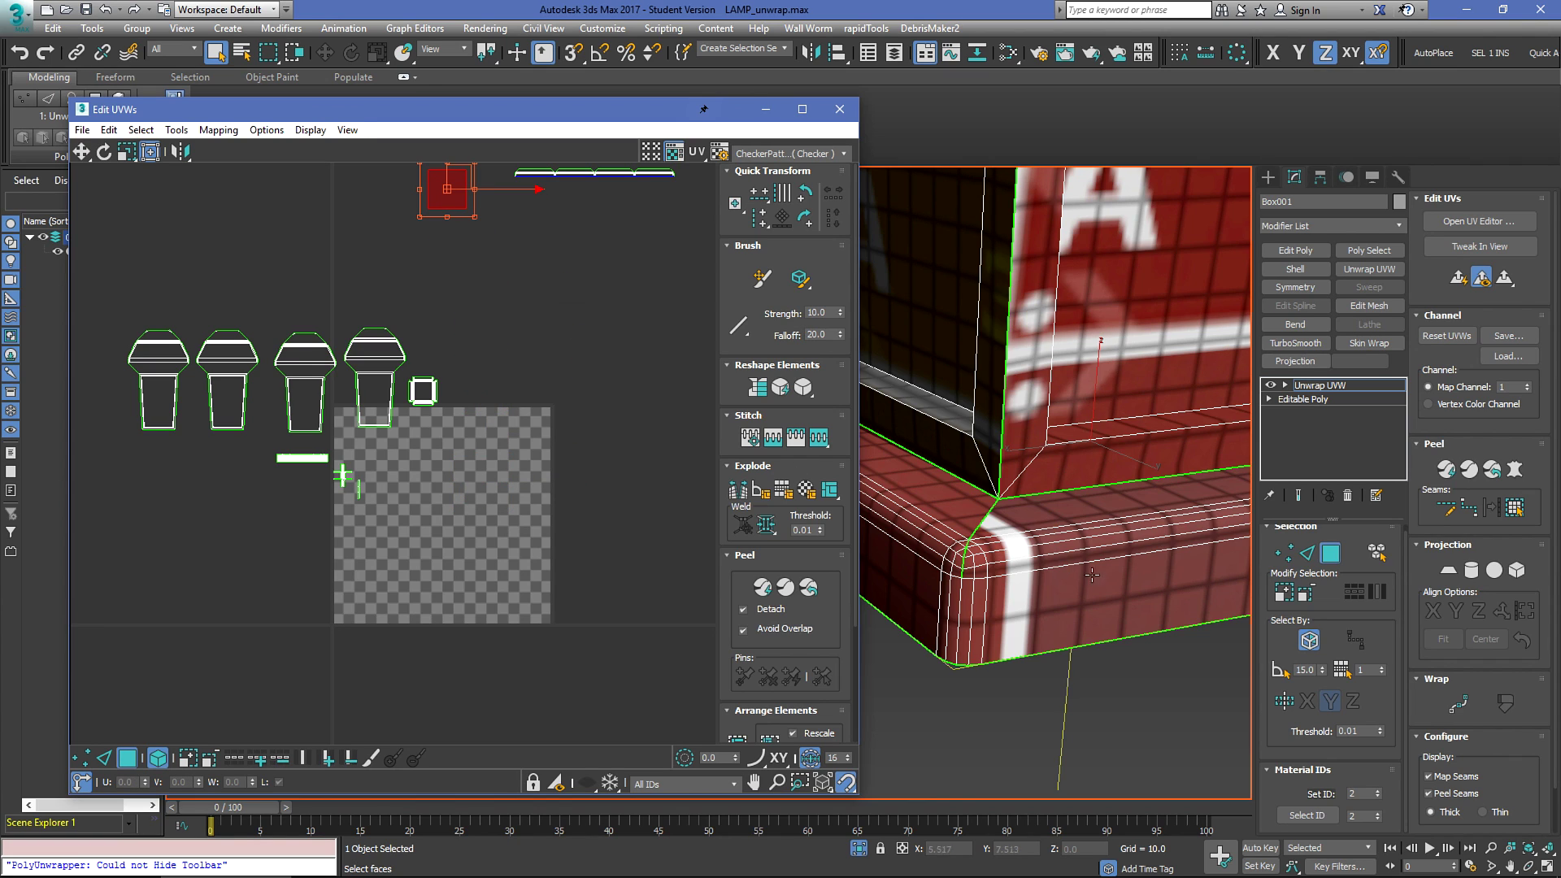
Step: Select the bracket islands together with the ring strip and move them above the UV tile
mouse_move(1088, 570)
alt+middle_down()
mouse_move(1078, 456)
mouse_move(1088, 567)
alt+middle_up()
scroll(353, 455, up, 5)
drag(301, 478, 394, 569)
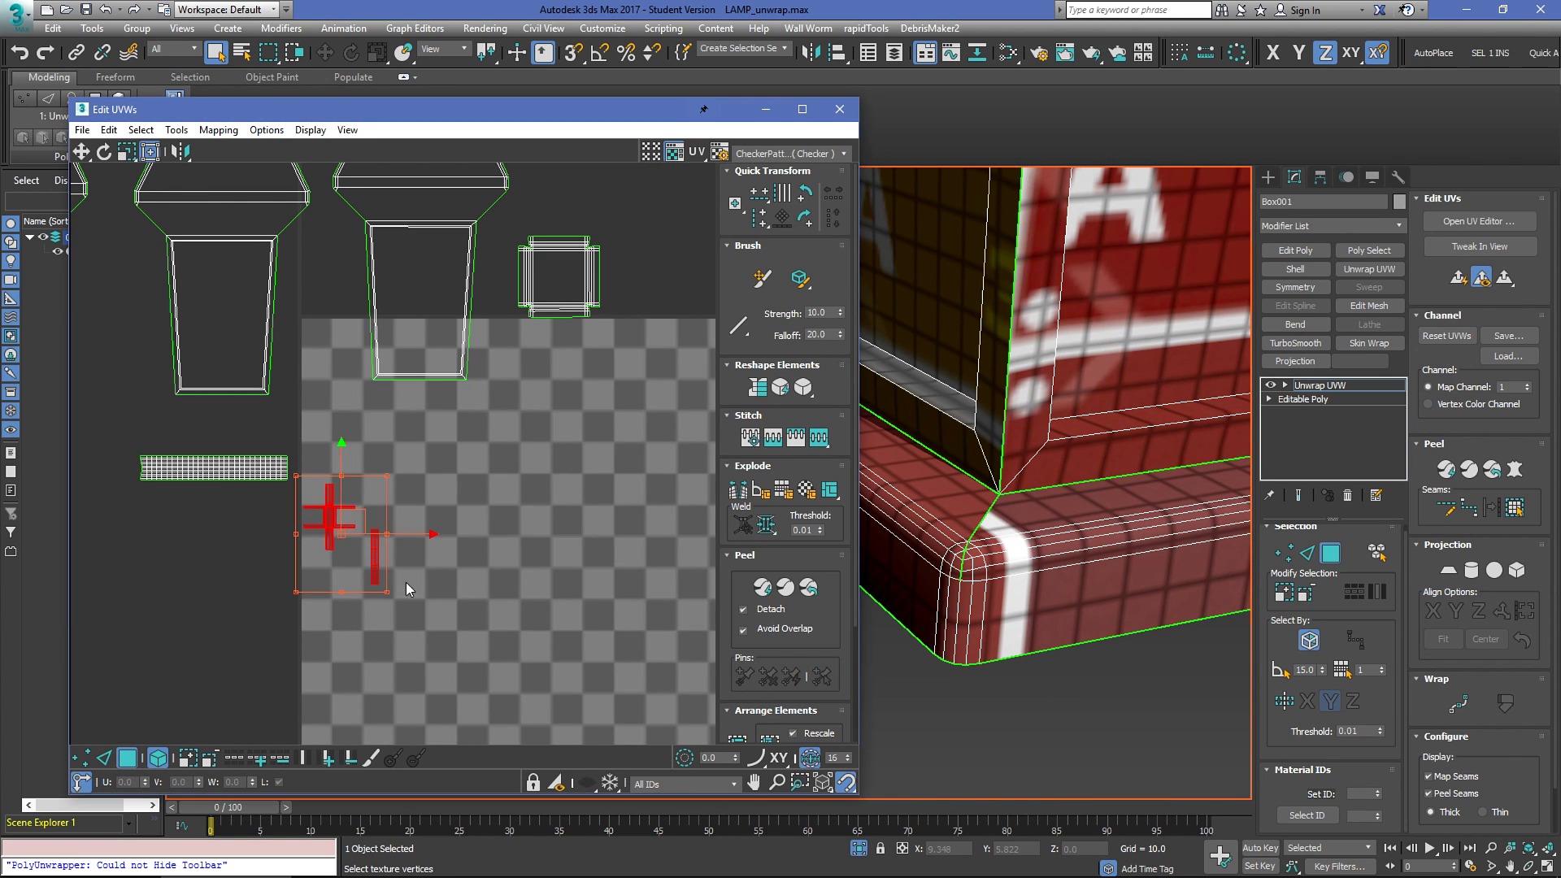
ctrl+click(218, 472)
scroll(396, 554, down, 2)
drag(340, 509, 484, 189)
middle_drag(613, 325, 573, 546)
Step: Move the square top-plate island up beside the bracket islands
scroll(1057, 455, down, 10)
middle_drag(1131, 317, 1097, 407)
scroll(1118, 394, up, 8)
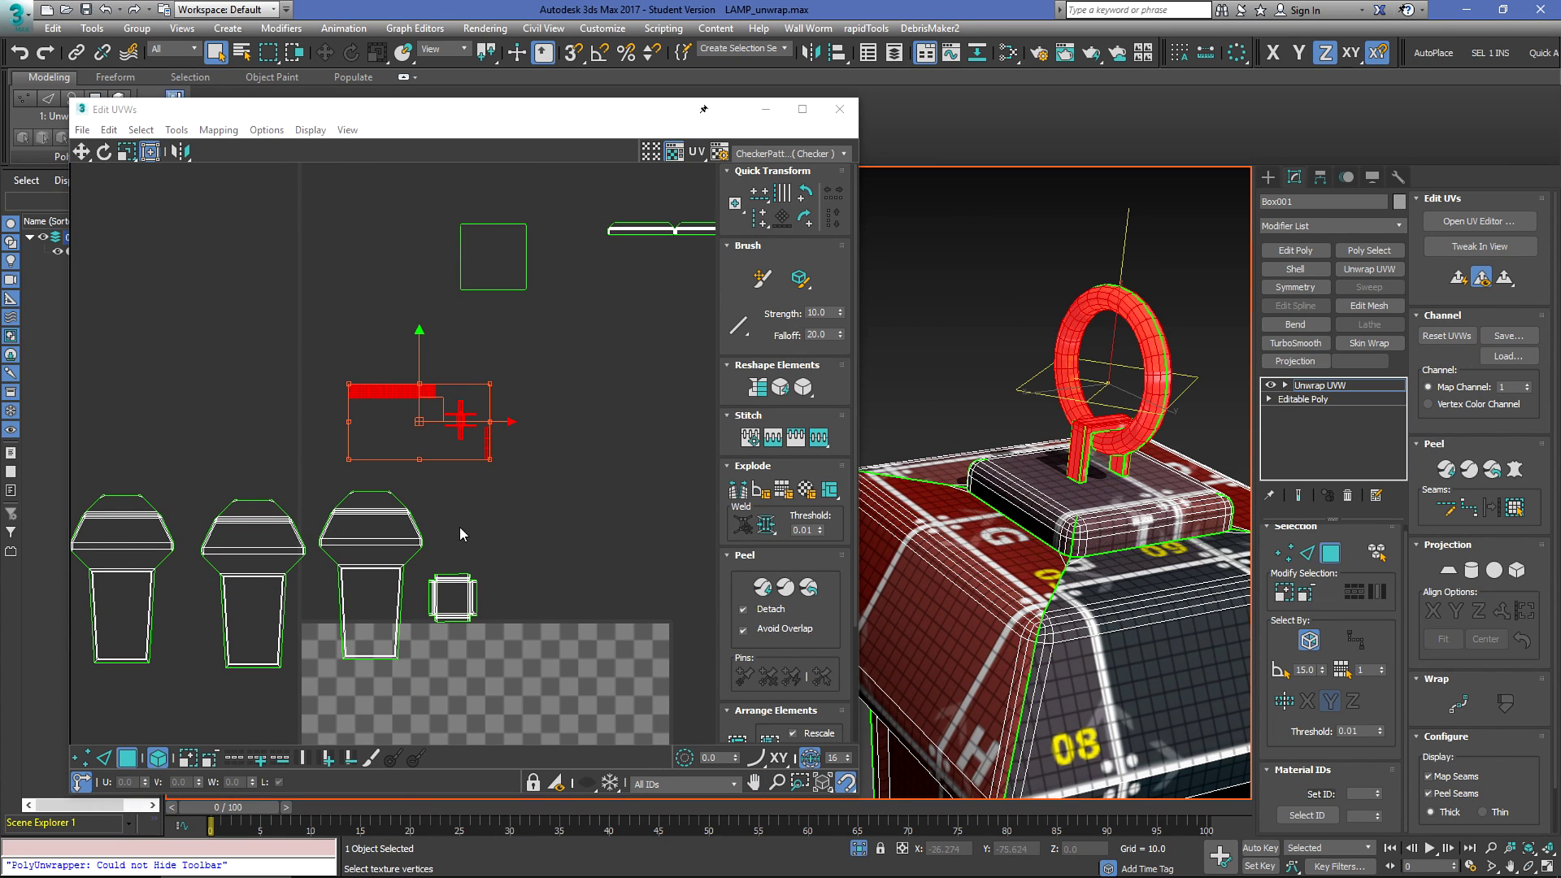
scroll(462, 535, up, 5)
click(418, 642)
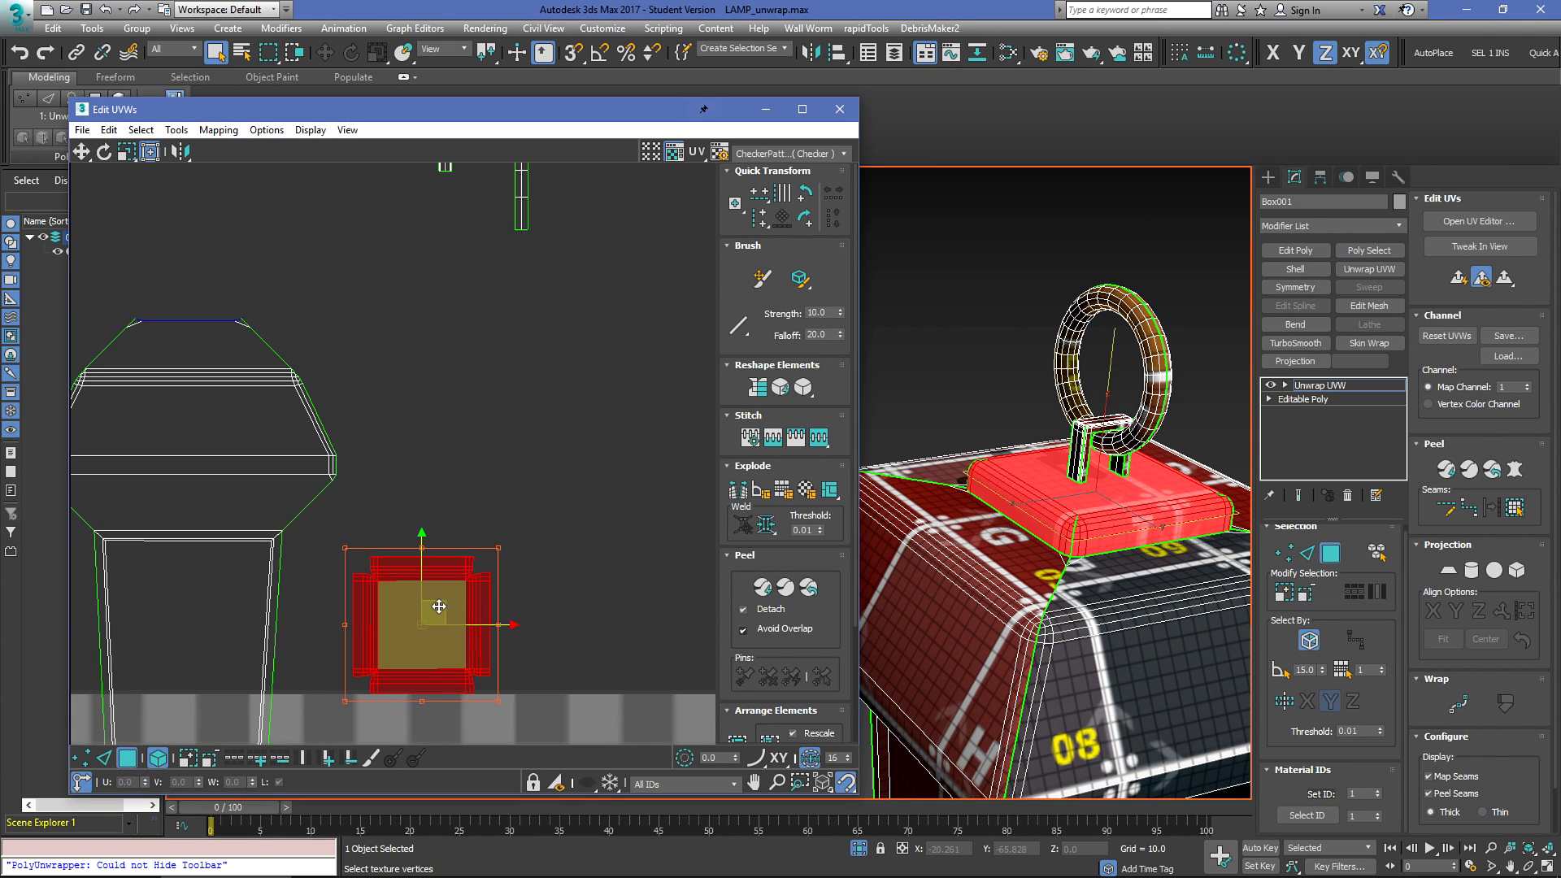
drag(421, 625, 610, 296)
scroll(587, 393, down, 4)
middle_drag(510, 486, 527, 413)
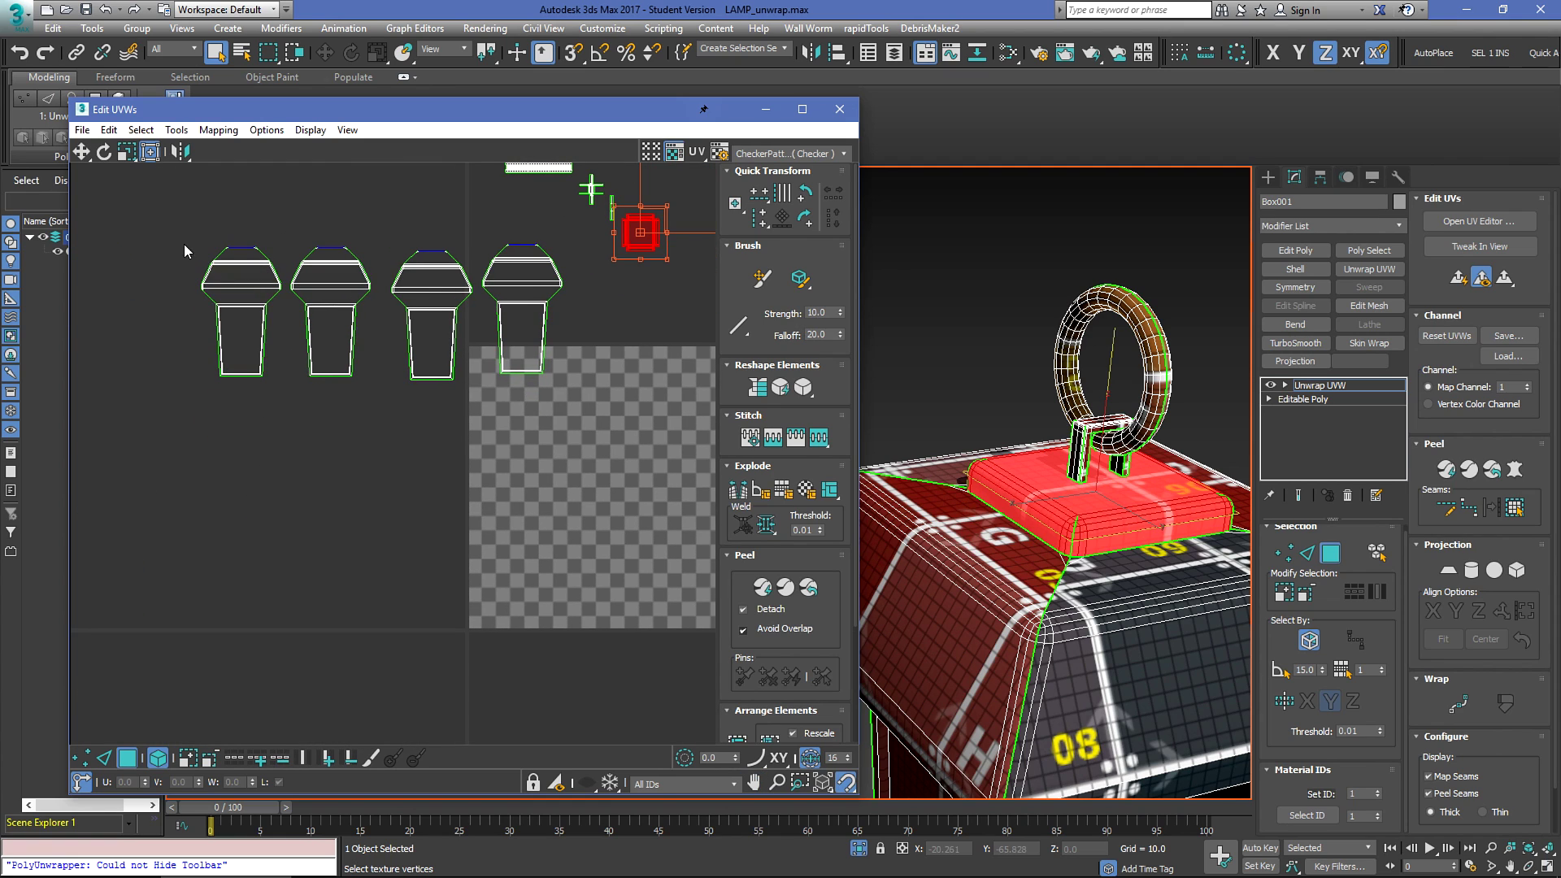
Step: Select the four lamp side islands, move them down to the height of the UV tile, and deselect them
drag(189, 251, 558, 389)
drag(396, 300, 429, 486)
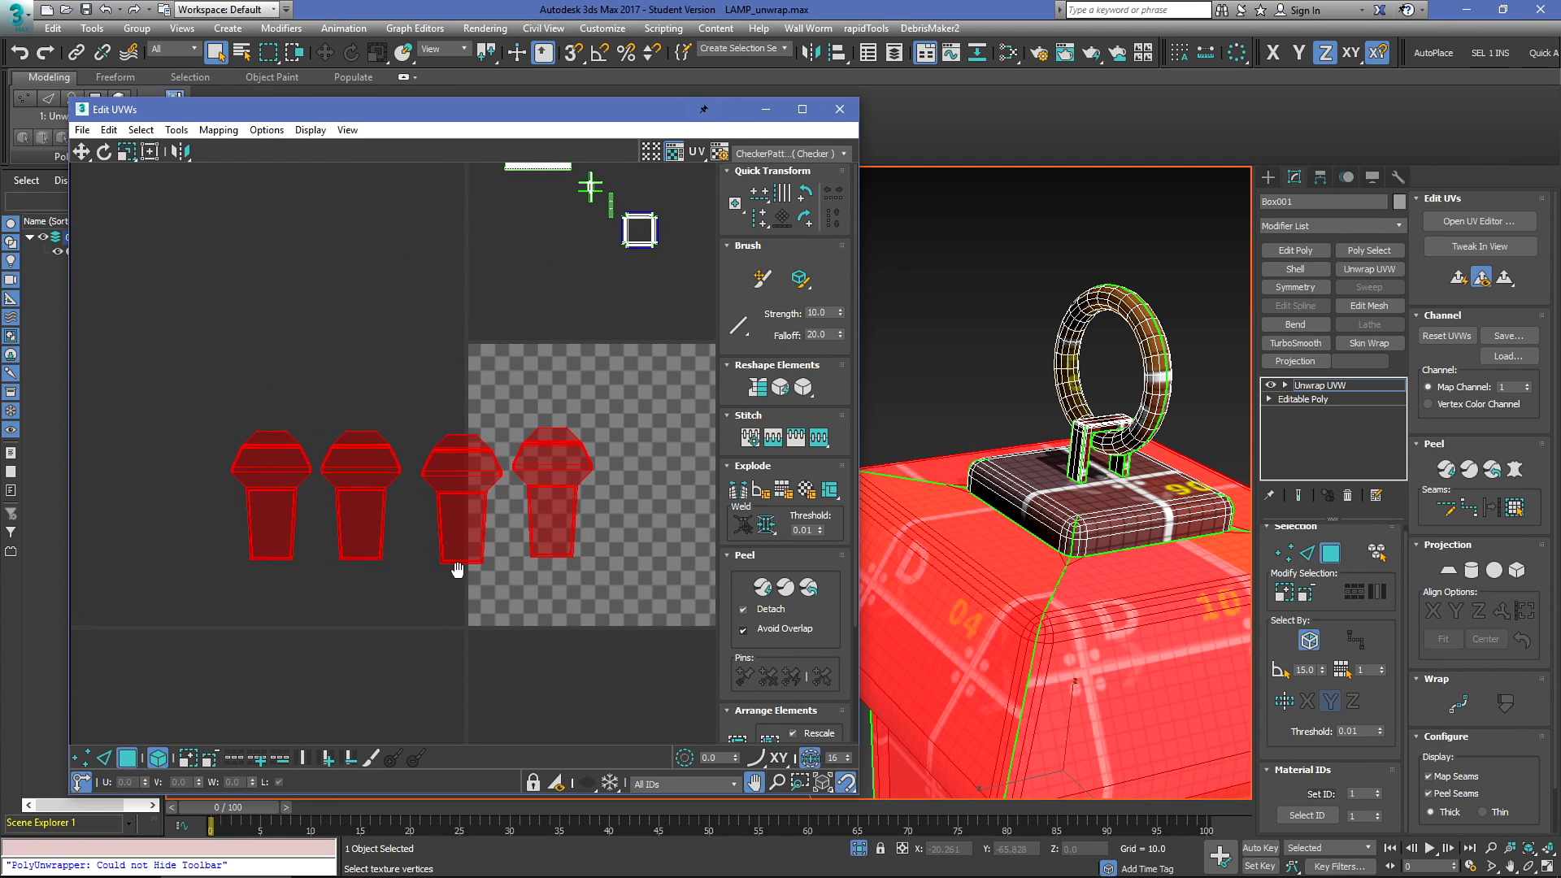
scroll(453, 557, up, 3)
click(567, 576)
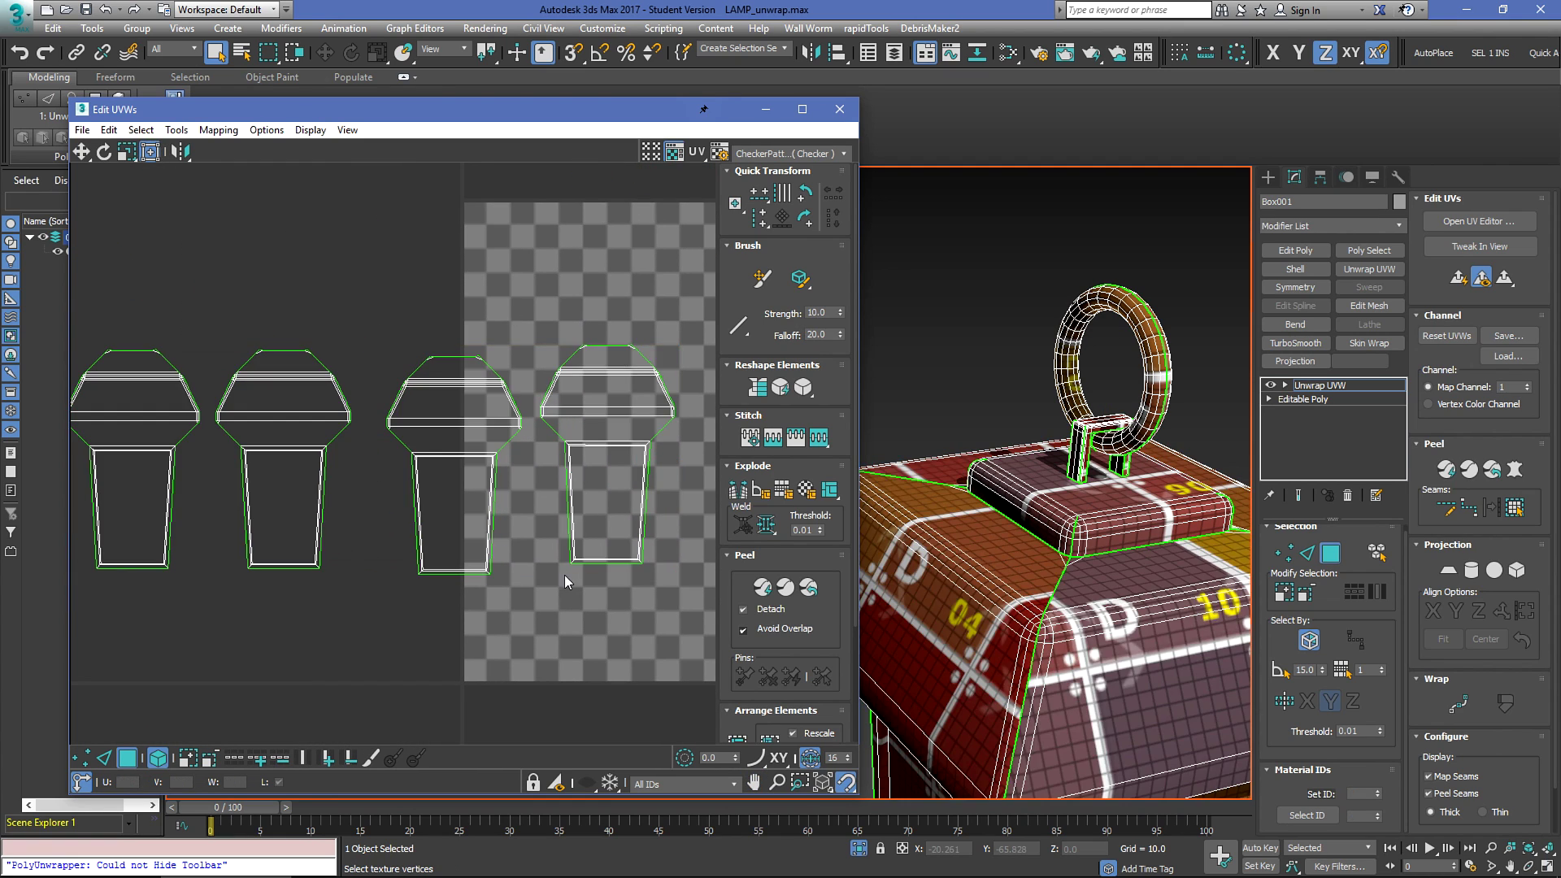
scroll(590, 470, up, 3)
scroll(488, 459, down, 3)
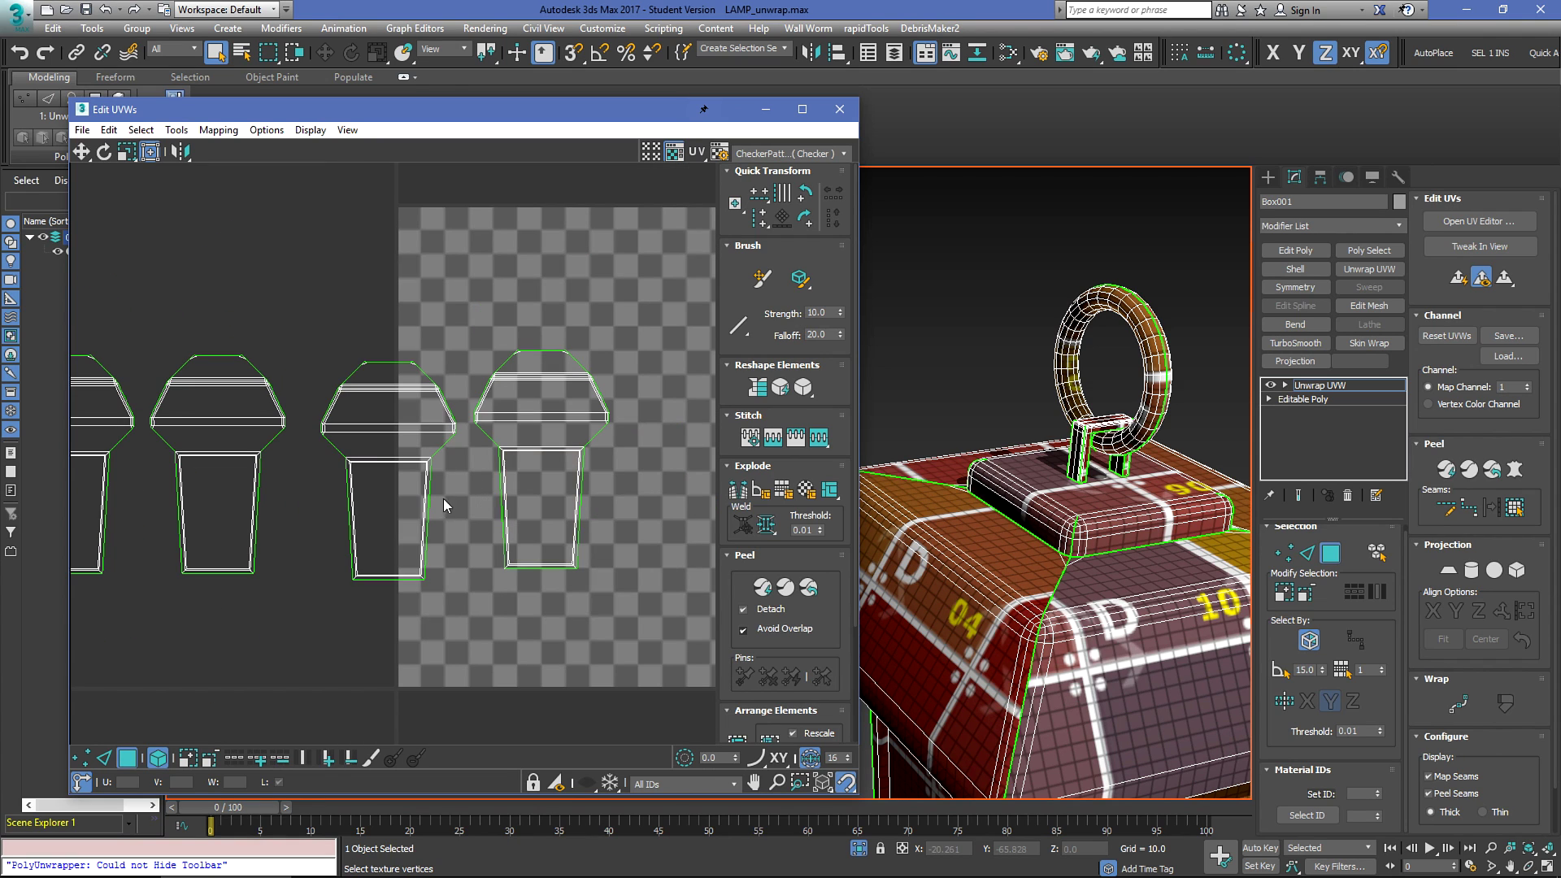
scroll(389, 472, up, 3)
Step: Select the edges where the roof underside meets the body on all four sides and break the islands there
key(2)
double_click(390, 439)
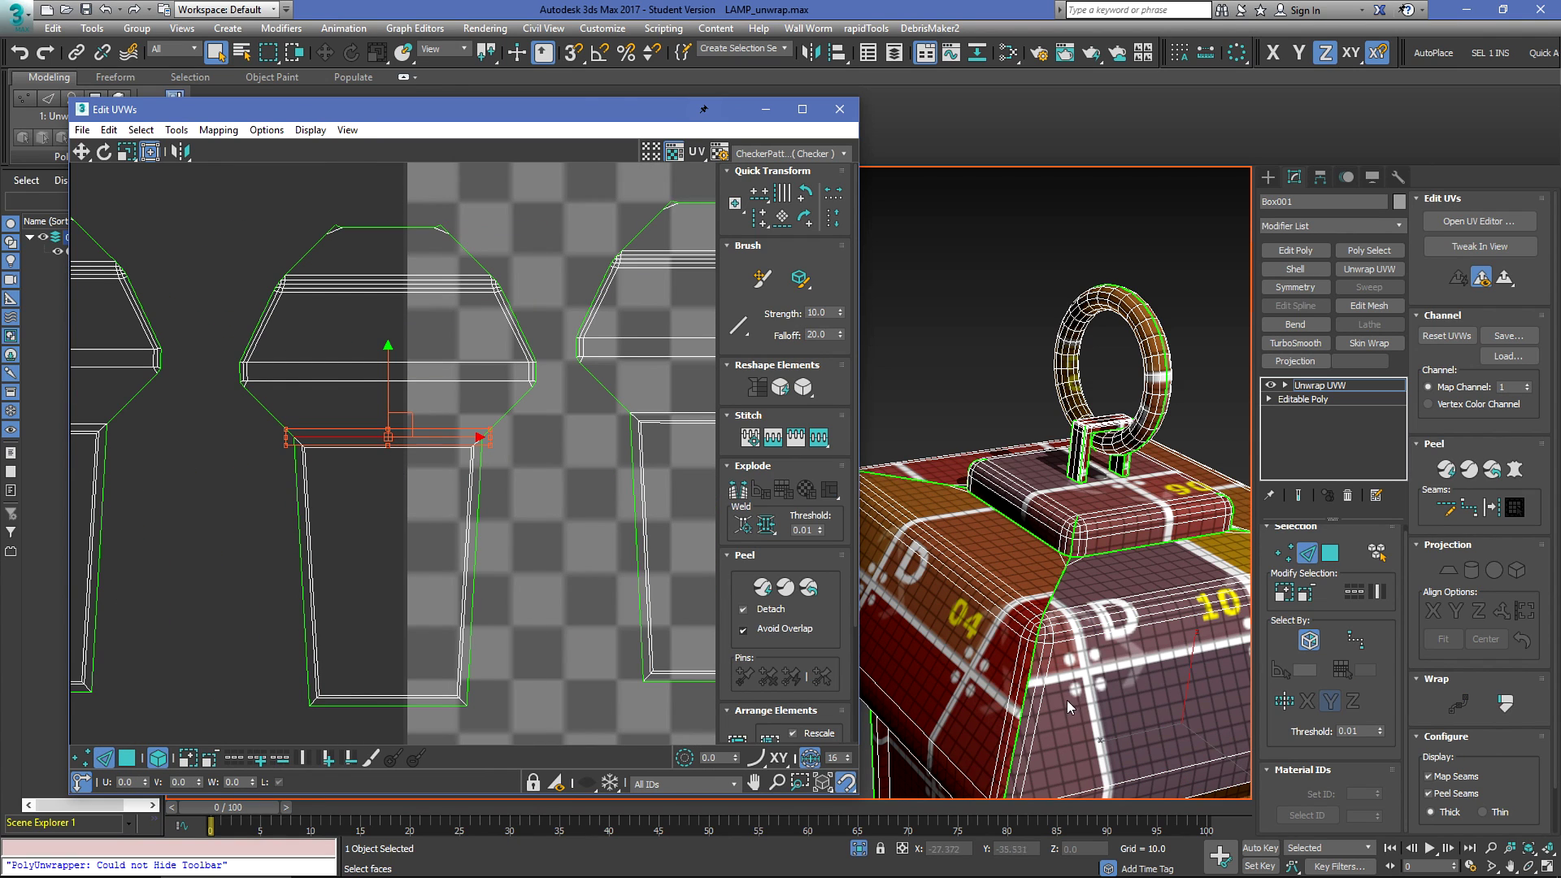
alt+middle_drag(1065, 701, 1253, 574)
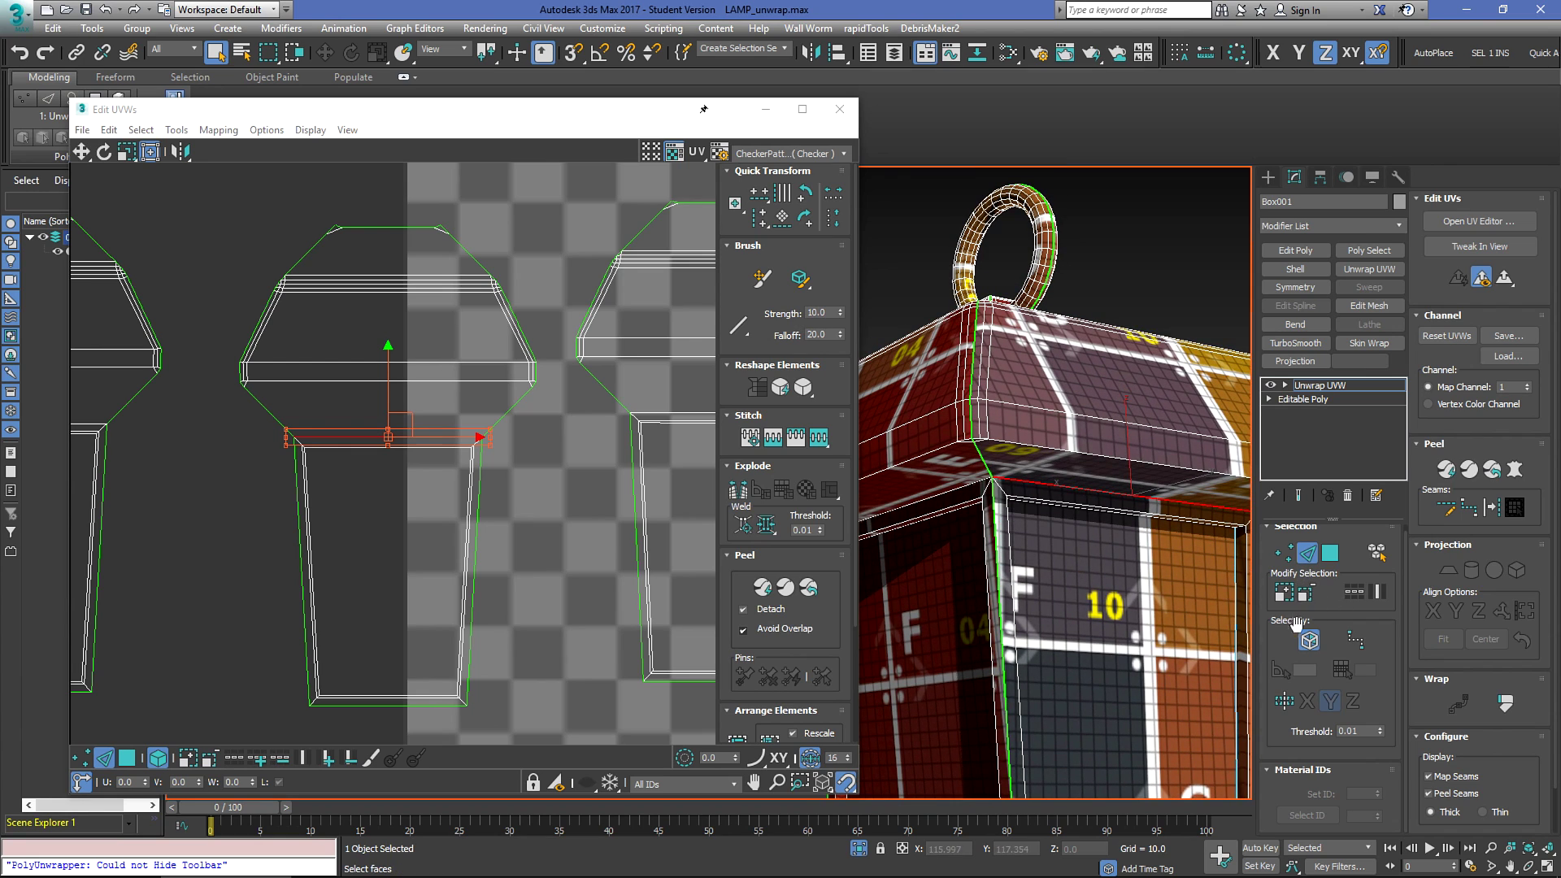
ctrl+click(961, 486)
alt+middle_drag(963, 487, 1173, 502)
scroll(1174, 502, up, 3)
alt+middle_drag(1069, 440, 1244, 457)
ctrl+click(1079, 415)
alt+middle_drag(960, 437, 1116, 426)
scroll(1047, 372, down, 5)
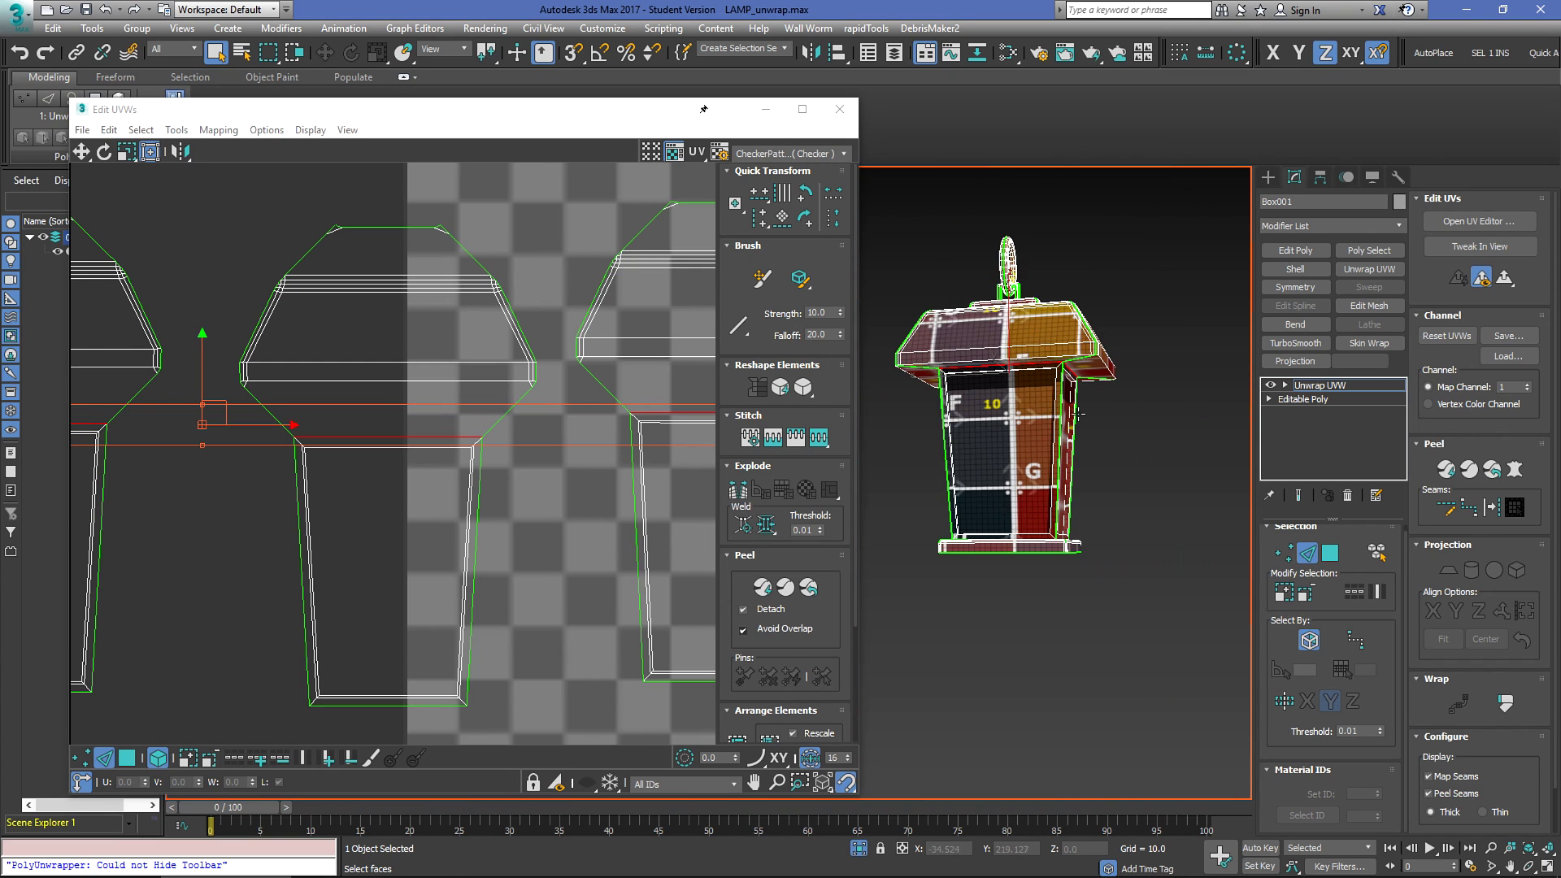
click(742, 491)
Step: Select the four detached body panel islands and move them down away from the roof islands
scroll(524, 536, down, 3)
drag(107, 490, 107, 488)
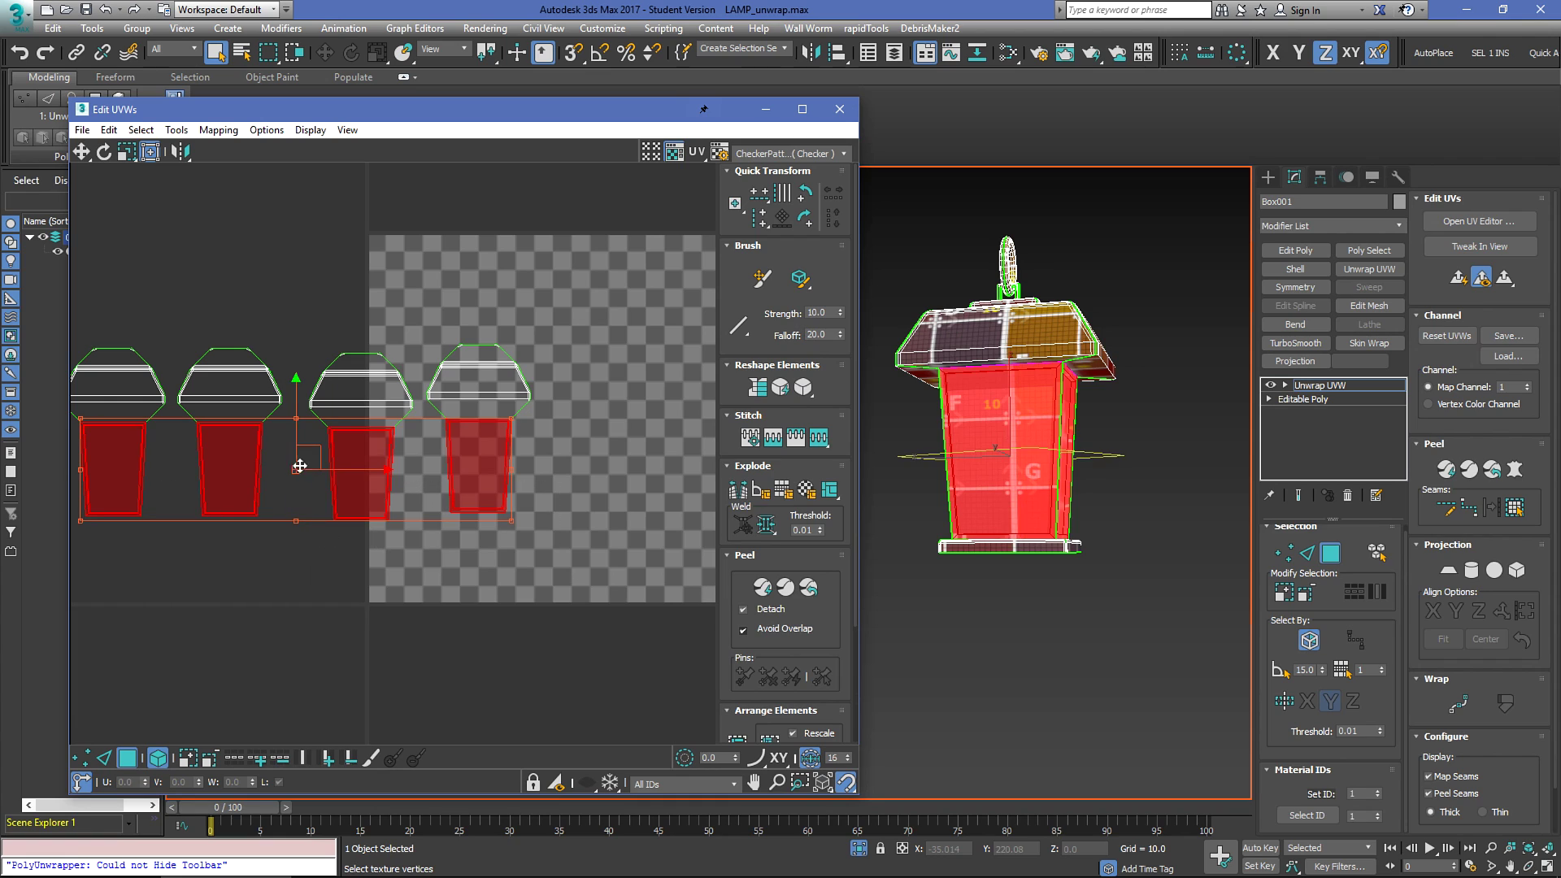
key(ctrl+z)
drag(530, 545, 151, 471)
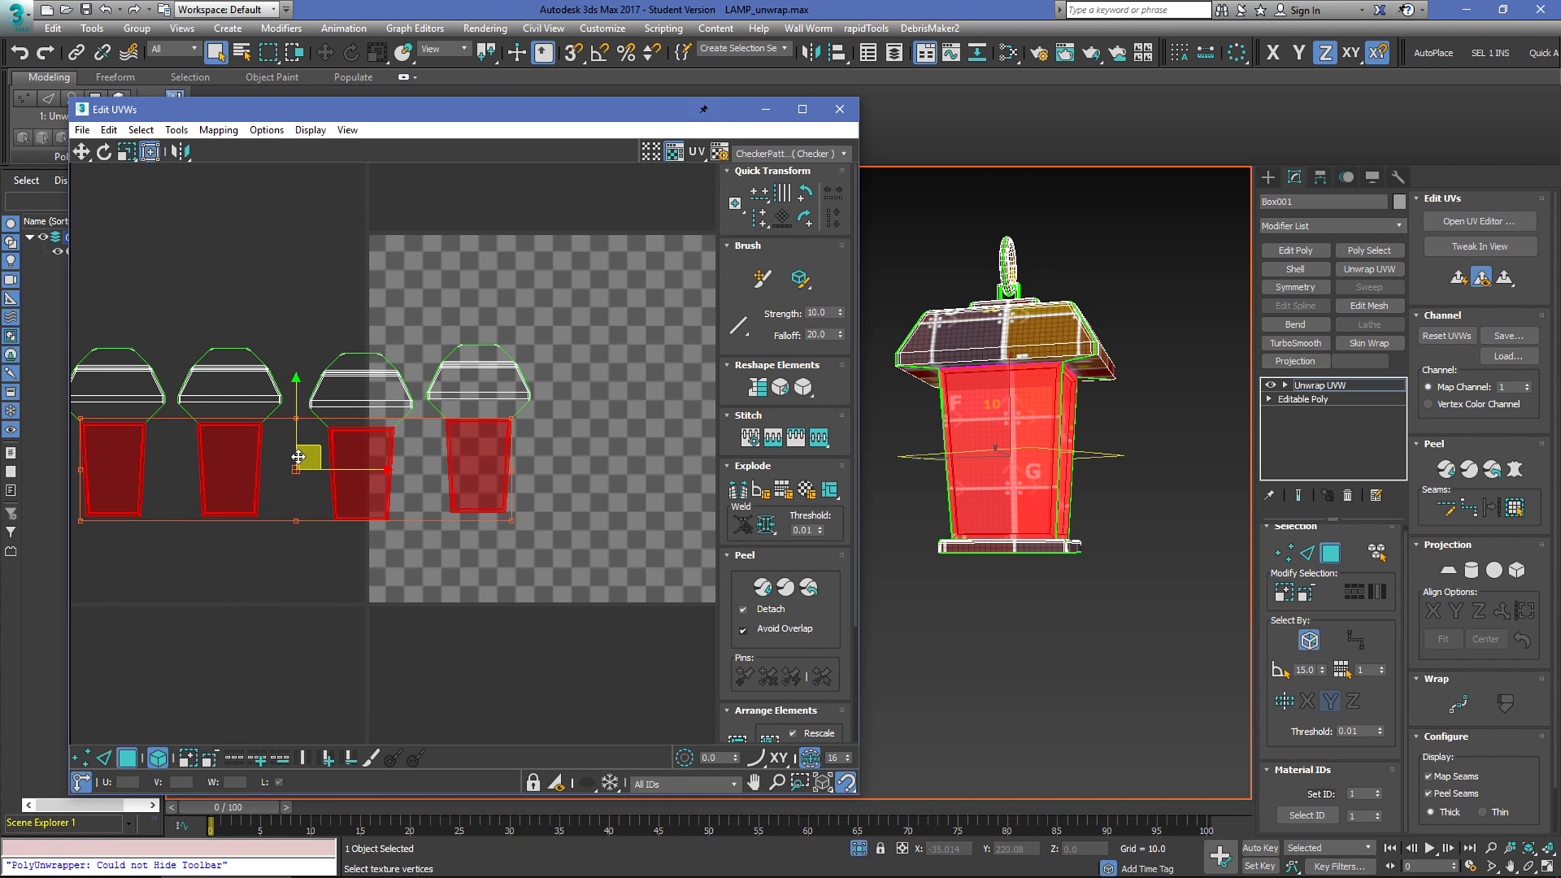
drag(299, 457, 409, 565)
Step: Select the four roof islands, move them up clear of the body panels, and deselect them
drag(103, 476, 102, 477)
drag(309, 372, 531, 285)
middle_drag(522, 411, 458, 484)
scroll(944, 349, up, 4)
alt+middle_drag(944, 349, 1000, 364)
middle_drag(551, 386, 550, 390)
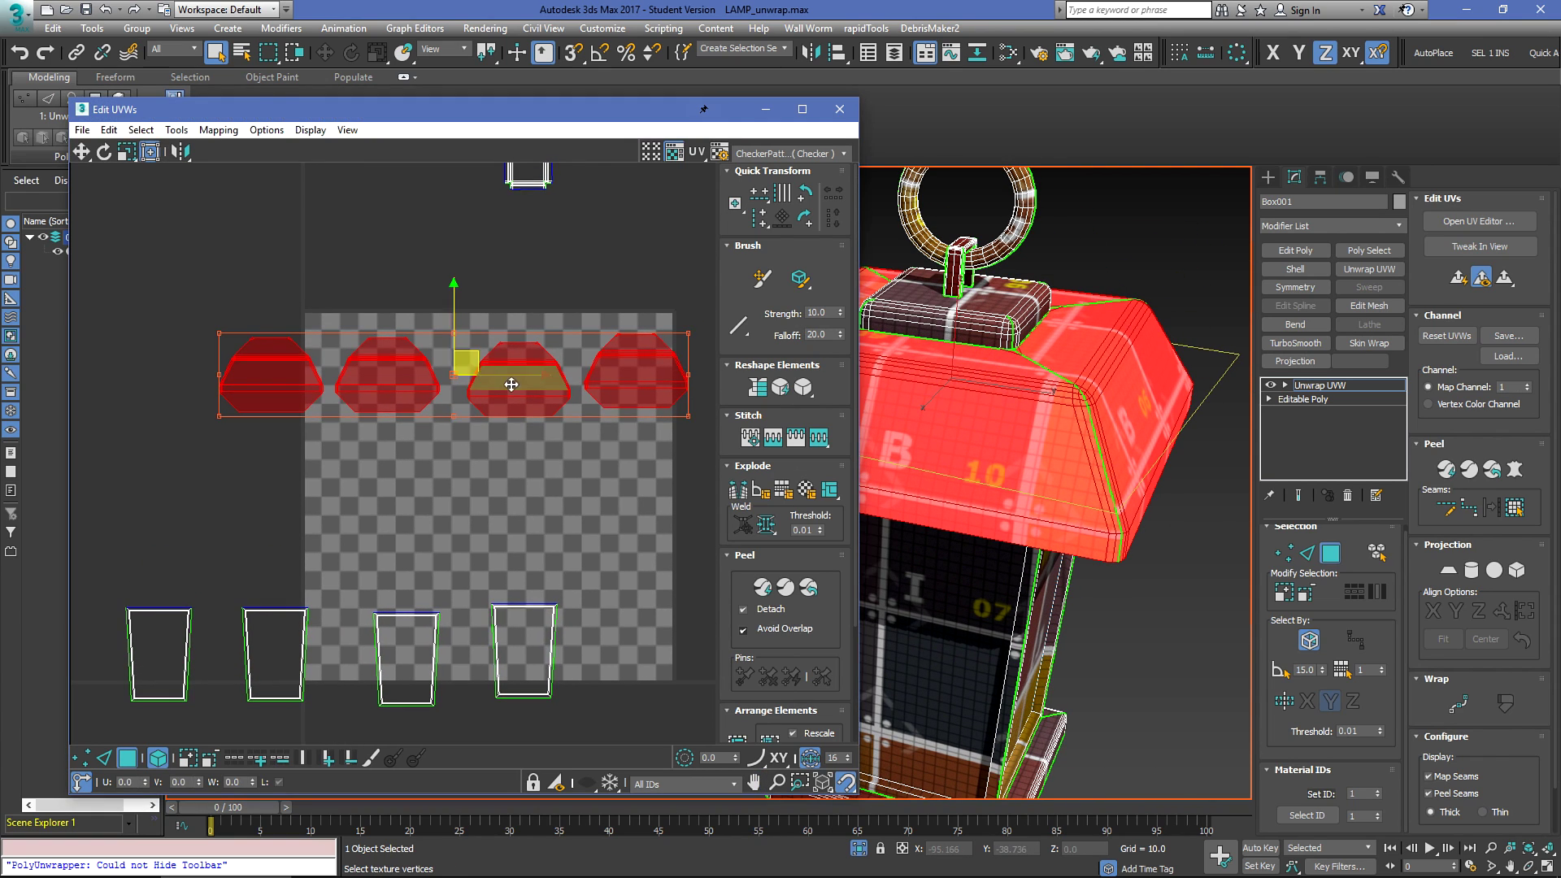
click(805, 393)
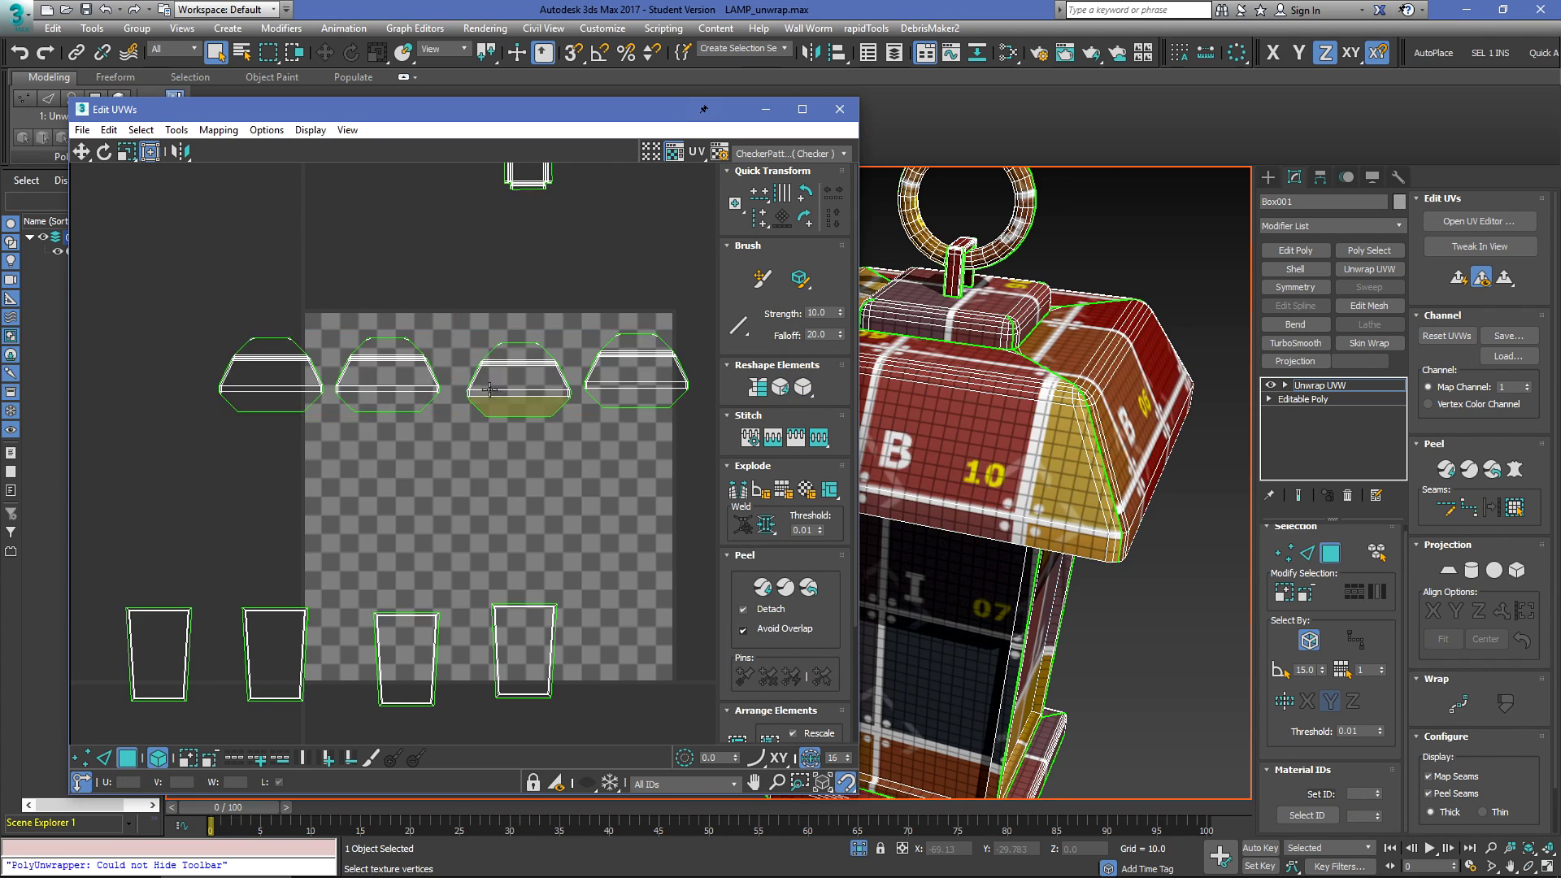
Step: Try stitching two neighbouring roof islands together along their short side edge
scroll(533, 511, up, 10)
key(1)
scroll(575, 521, down, 8)
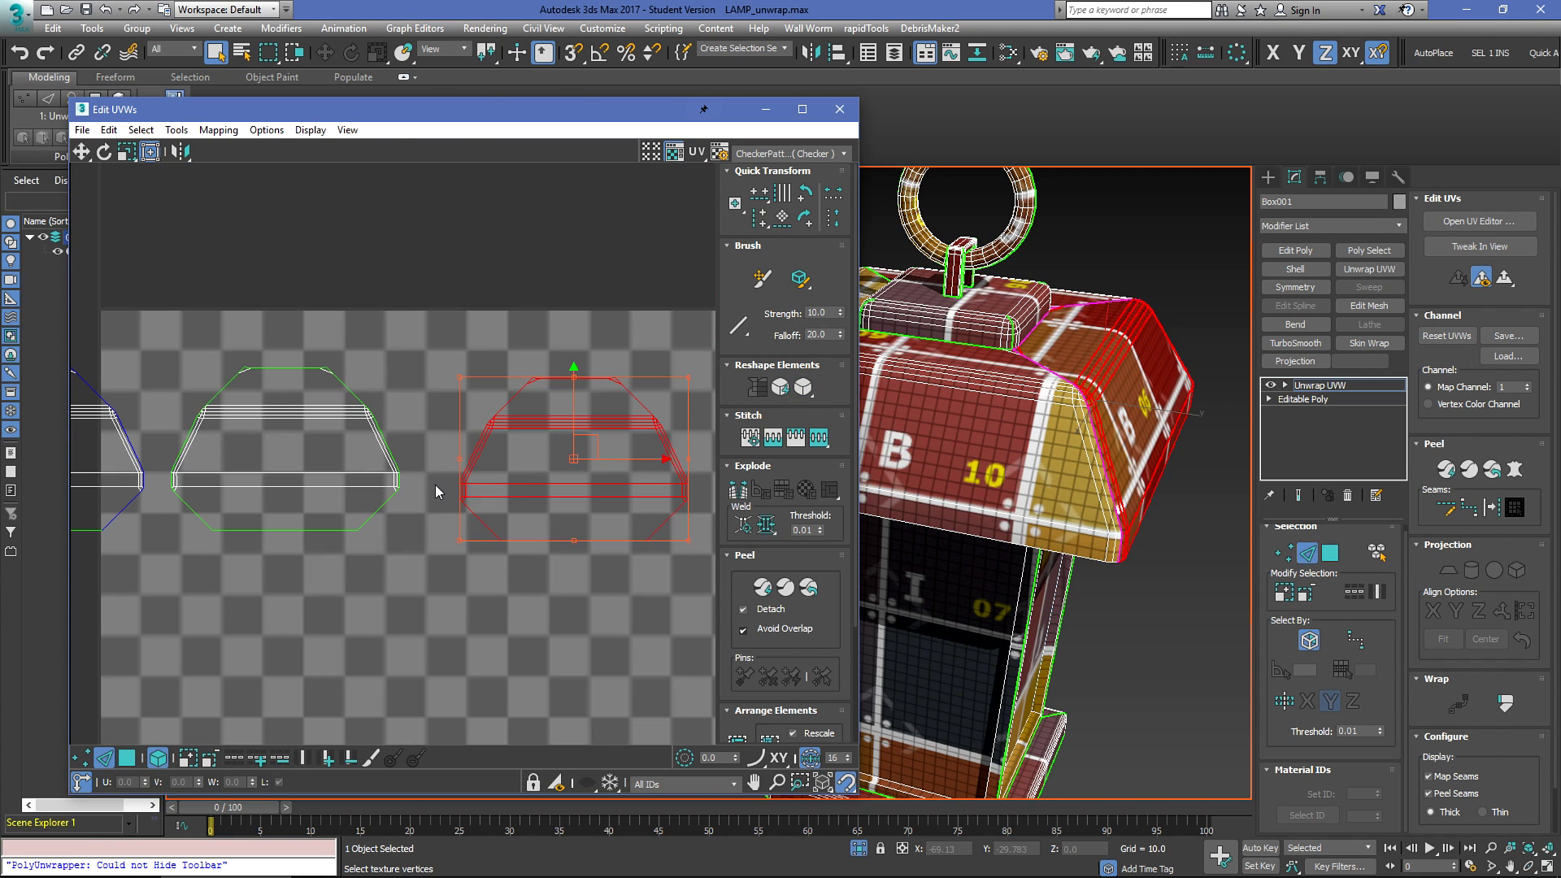
scroll(169, 496, up, 3)
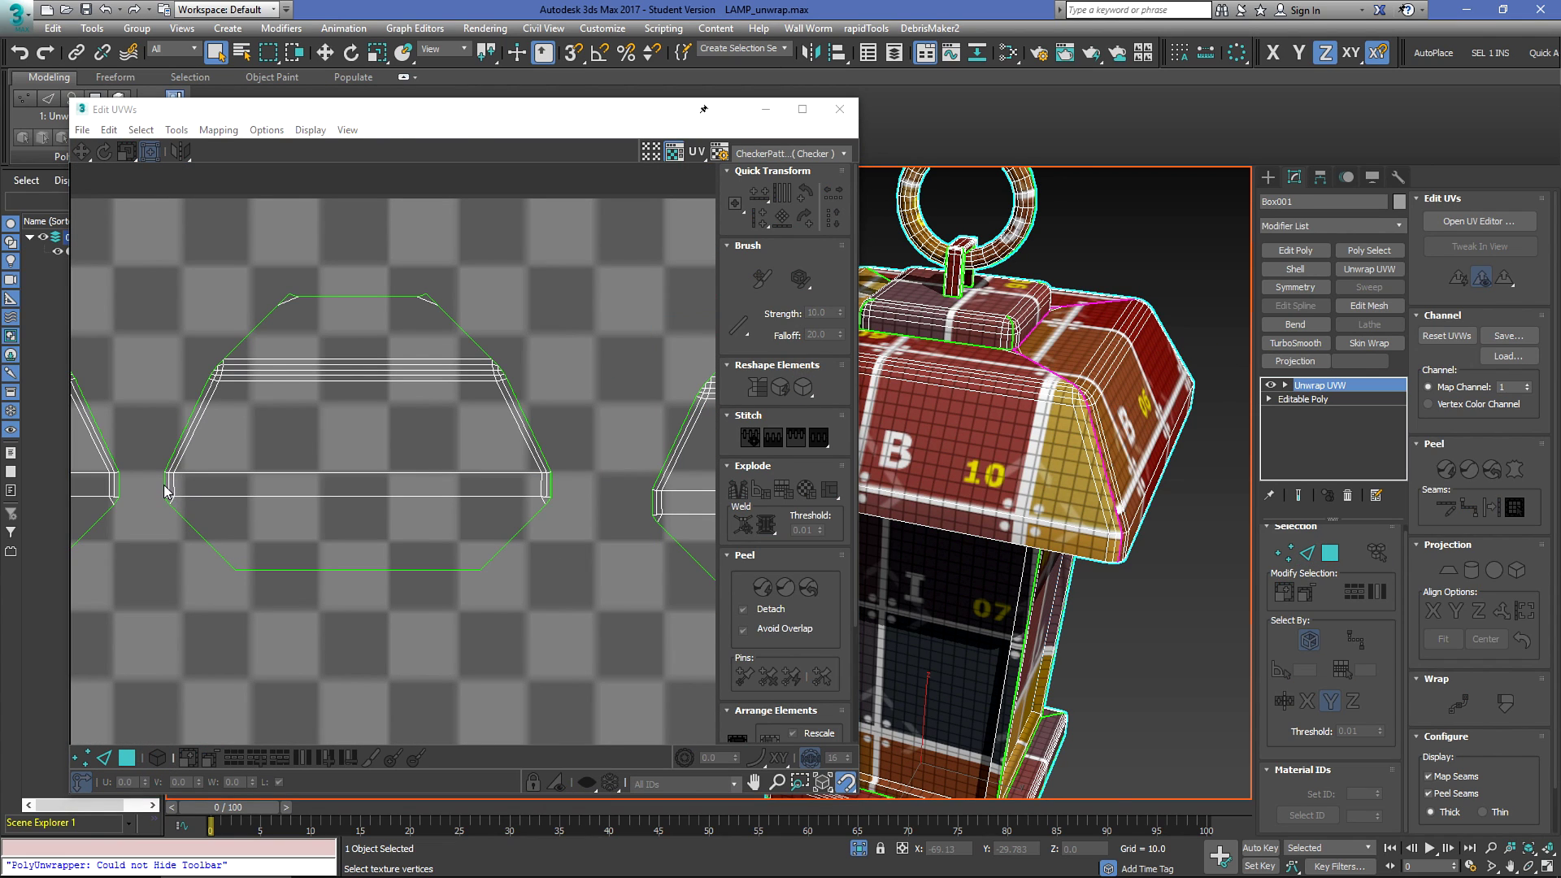
click(167, 484)
middle_drag(153, 590, 431, 572)
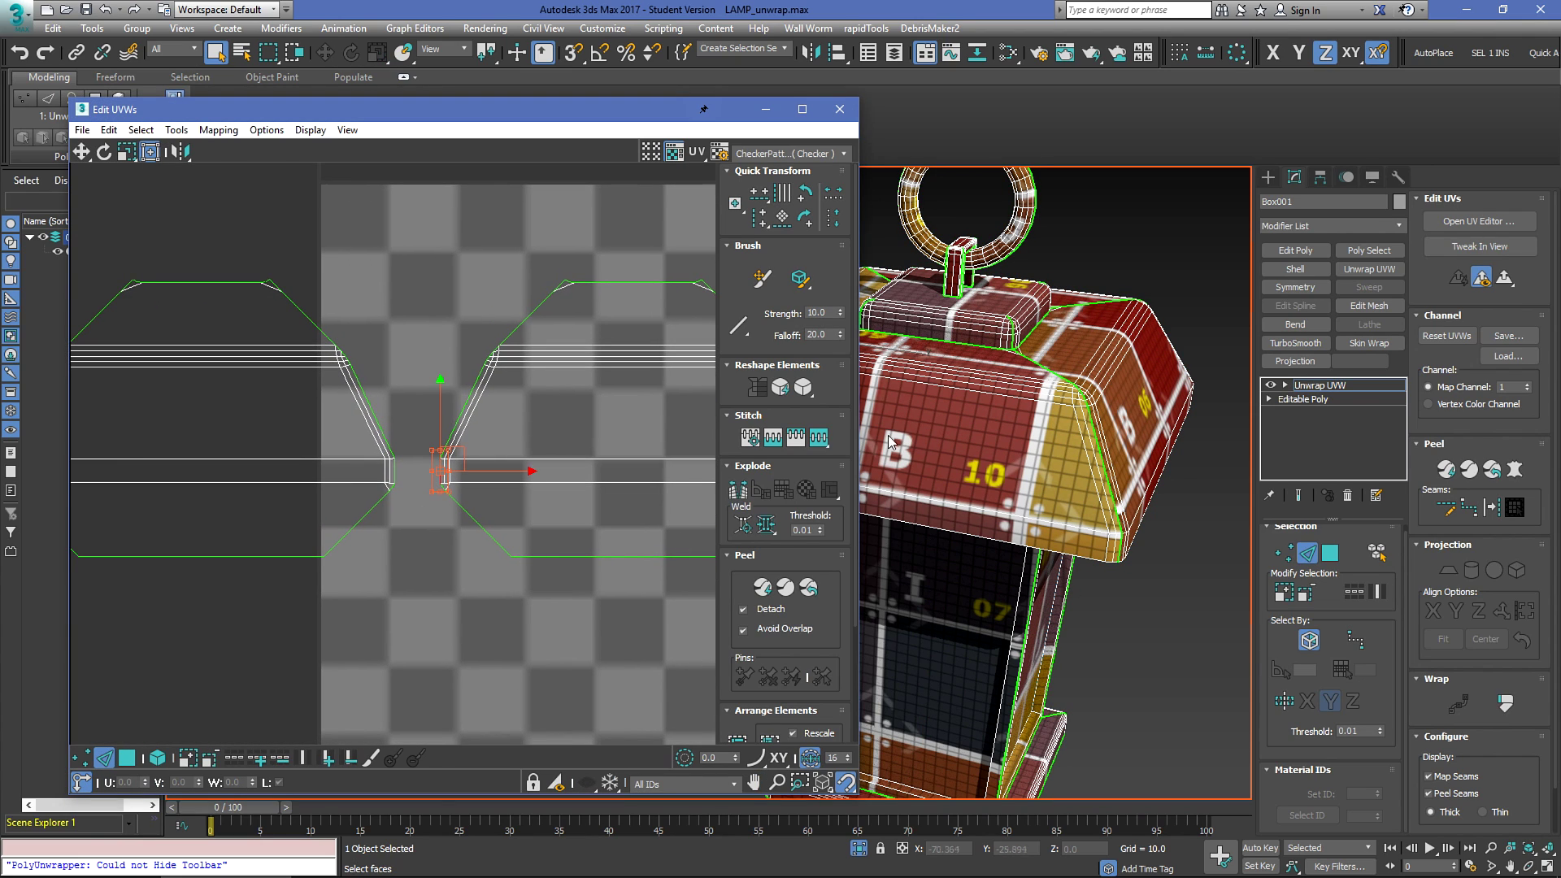
click(814, 440)
Step: Stitch the remaining roof islands onto the joined pair by their short side edges
scroll(333, 426, down, 4)
scroll(456, 423, up, 3)
scroll(561, 457, up, 2)
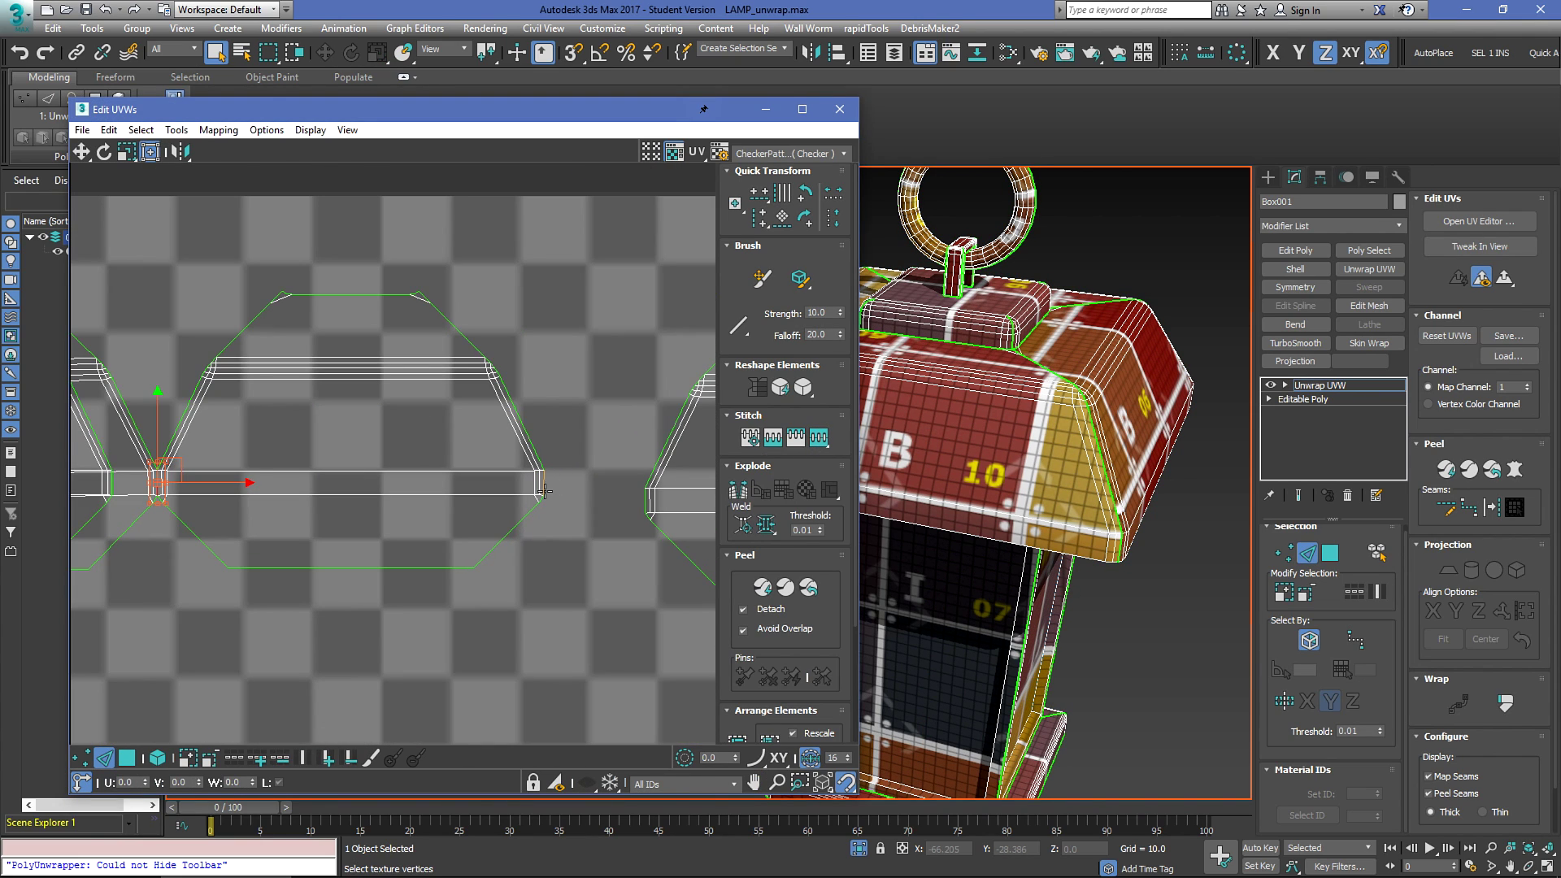
click(816, 439)
middle_drag(683, 489, 299, 513)
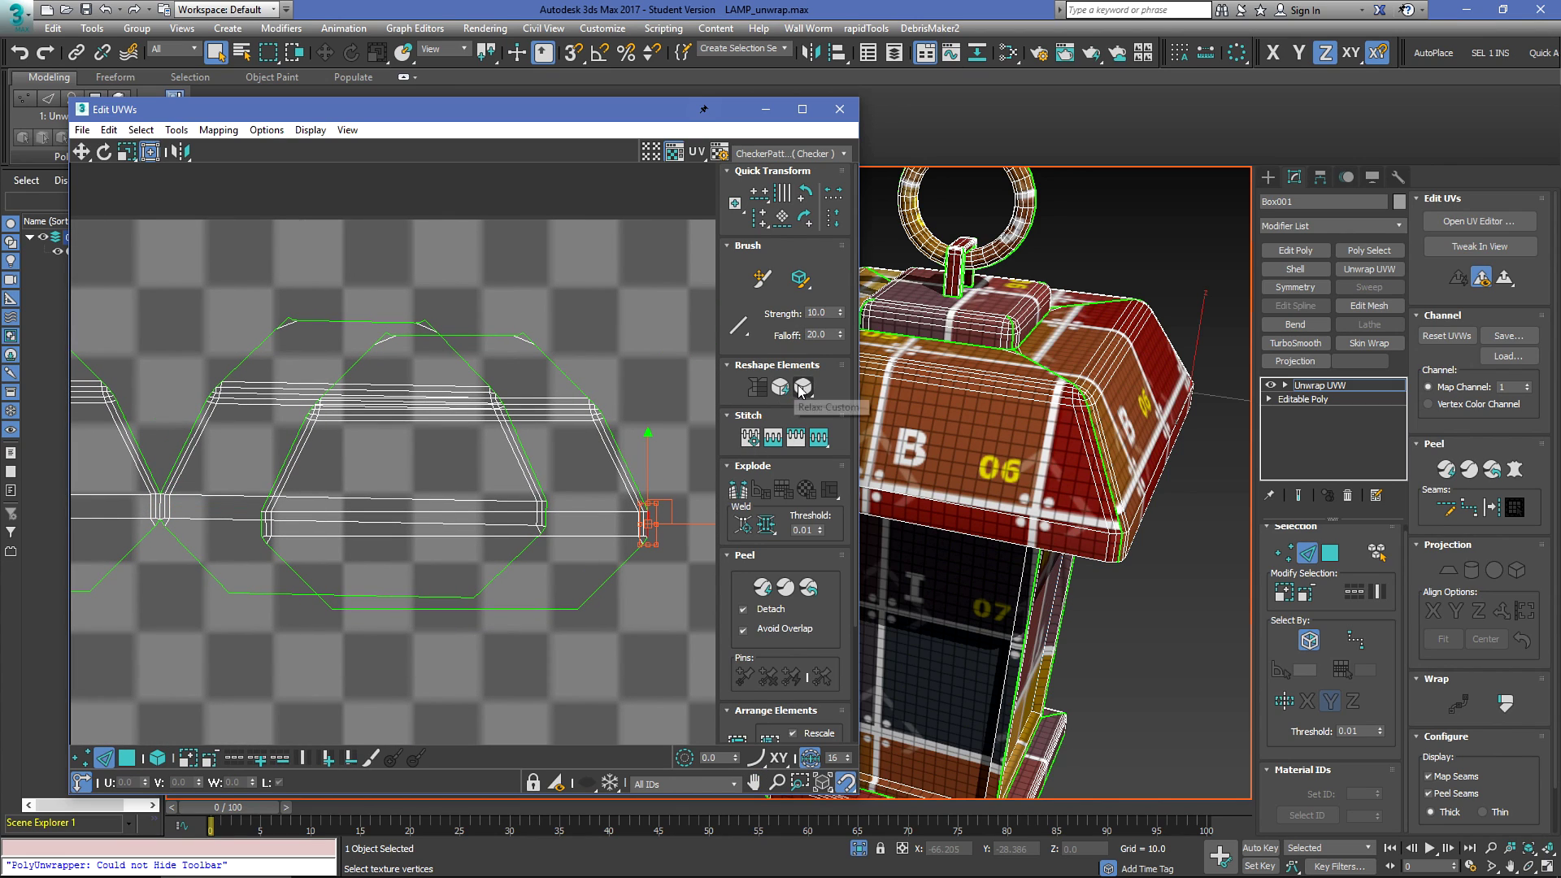
Step: Select the whole stitched roof strip, bring up the Relax Tool, dismiss it, and deselect the strip
scroll(407, 505, down, 5)
key(3)
drag(236, 415, 692, 514)
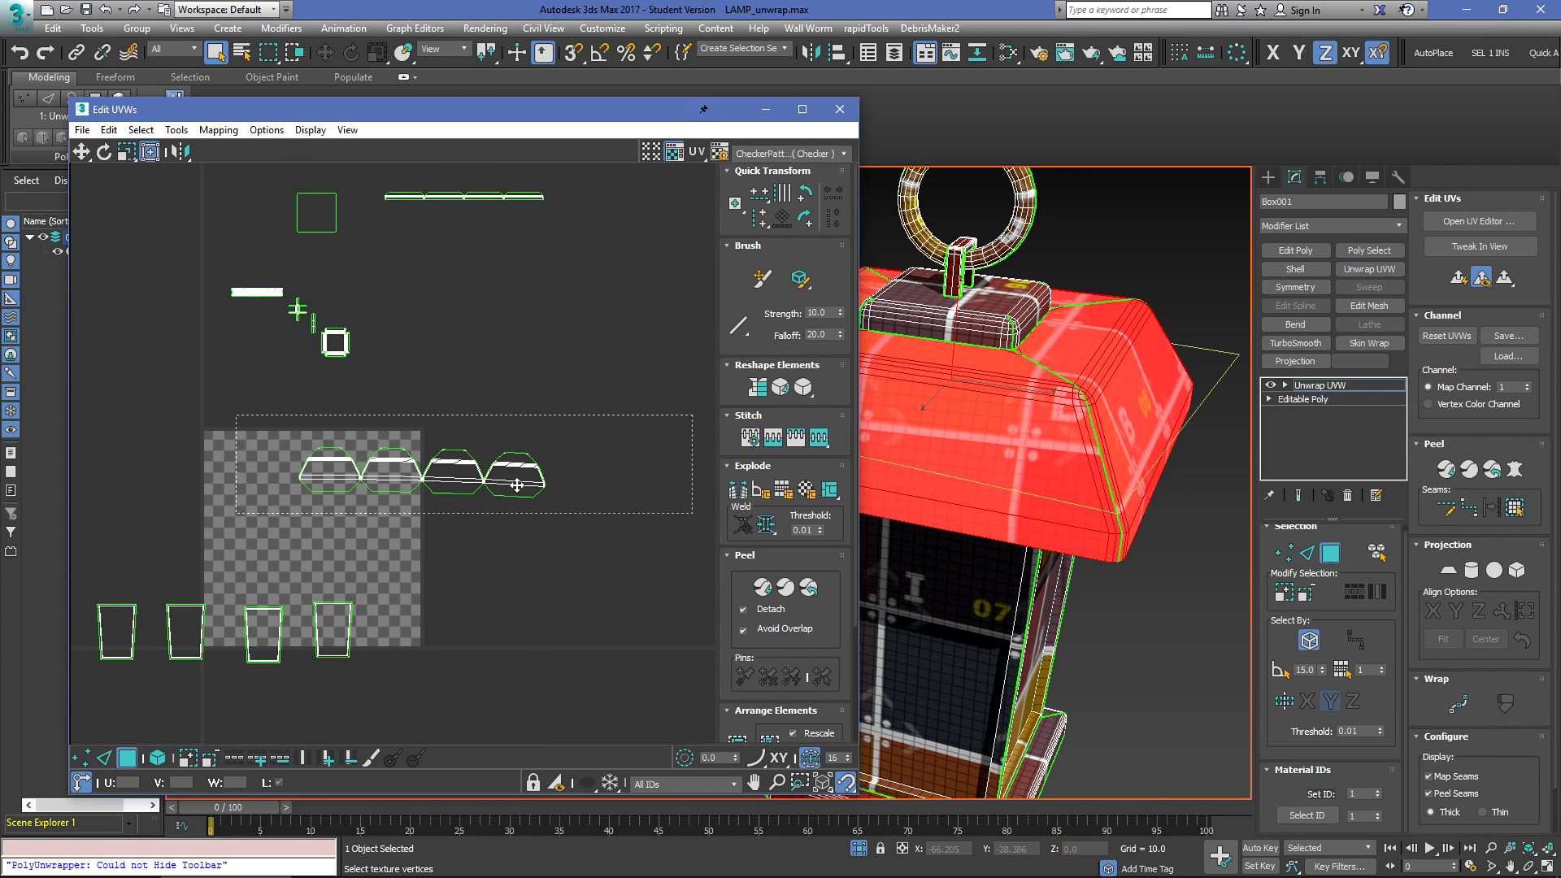
scroll(425, 461, up, 3)
right_click(464, 443)
click(379, 534)
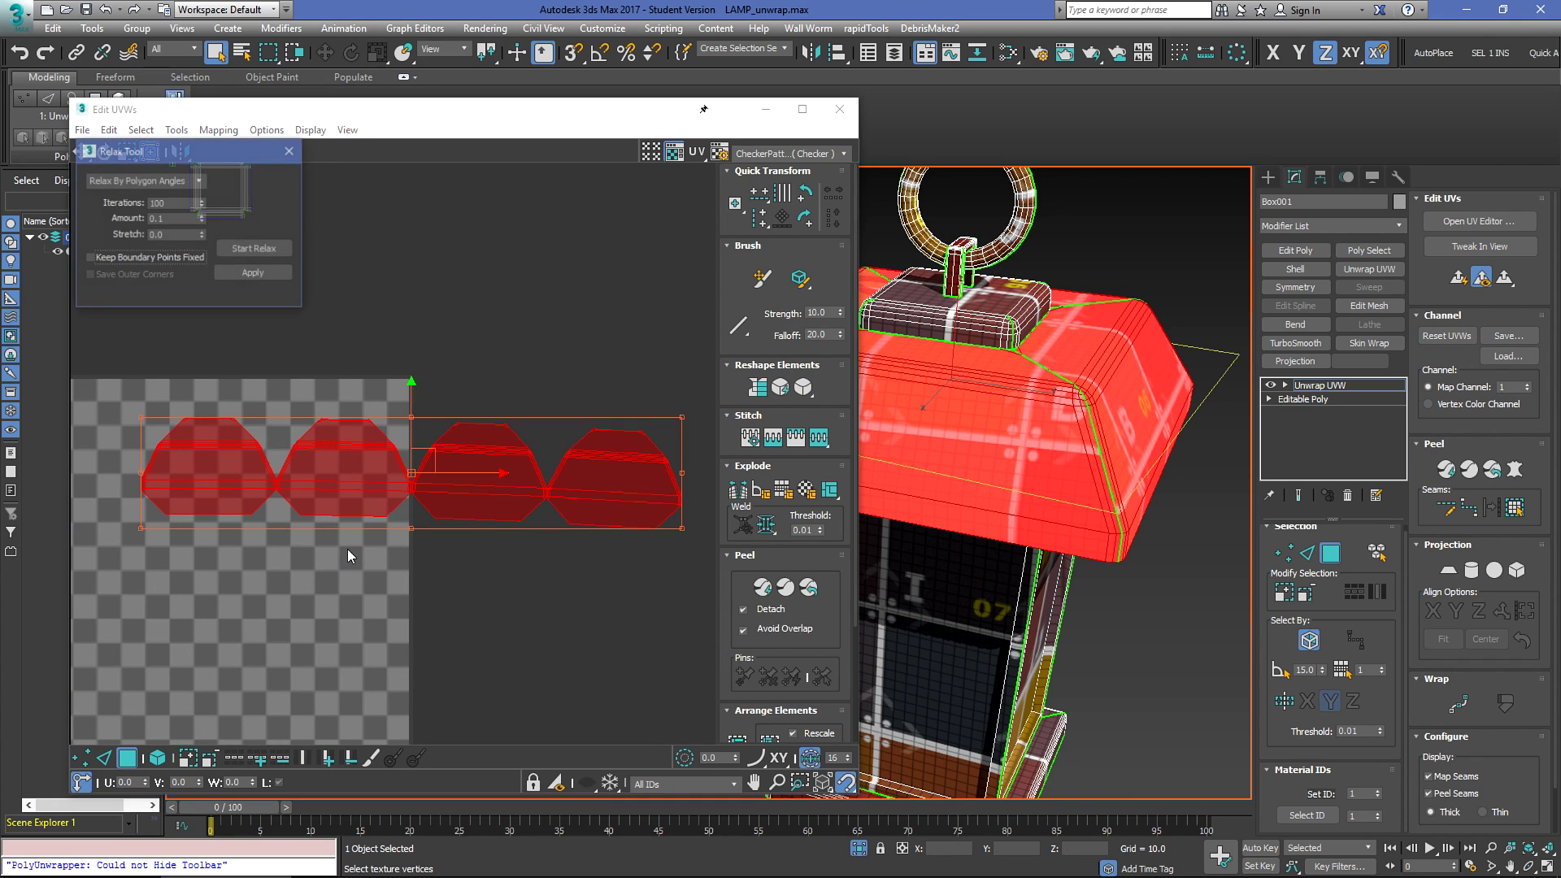
click(289, 152)
click(568, 331)
scroll(587, 337, down, 4)
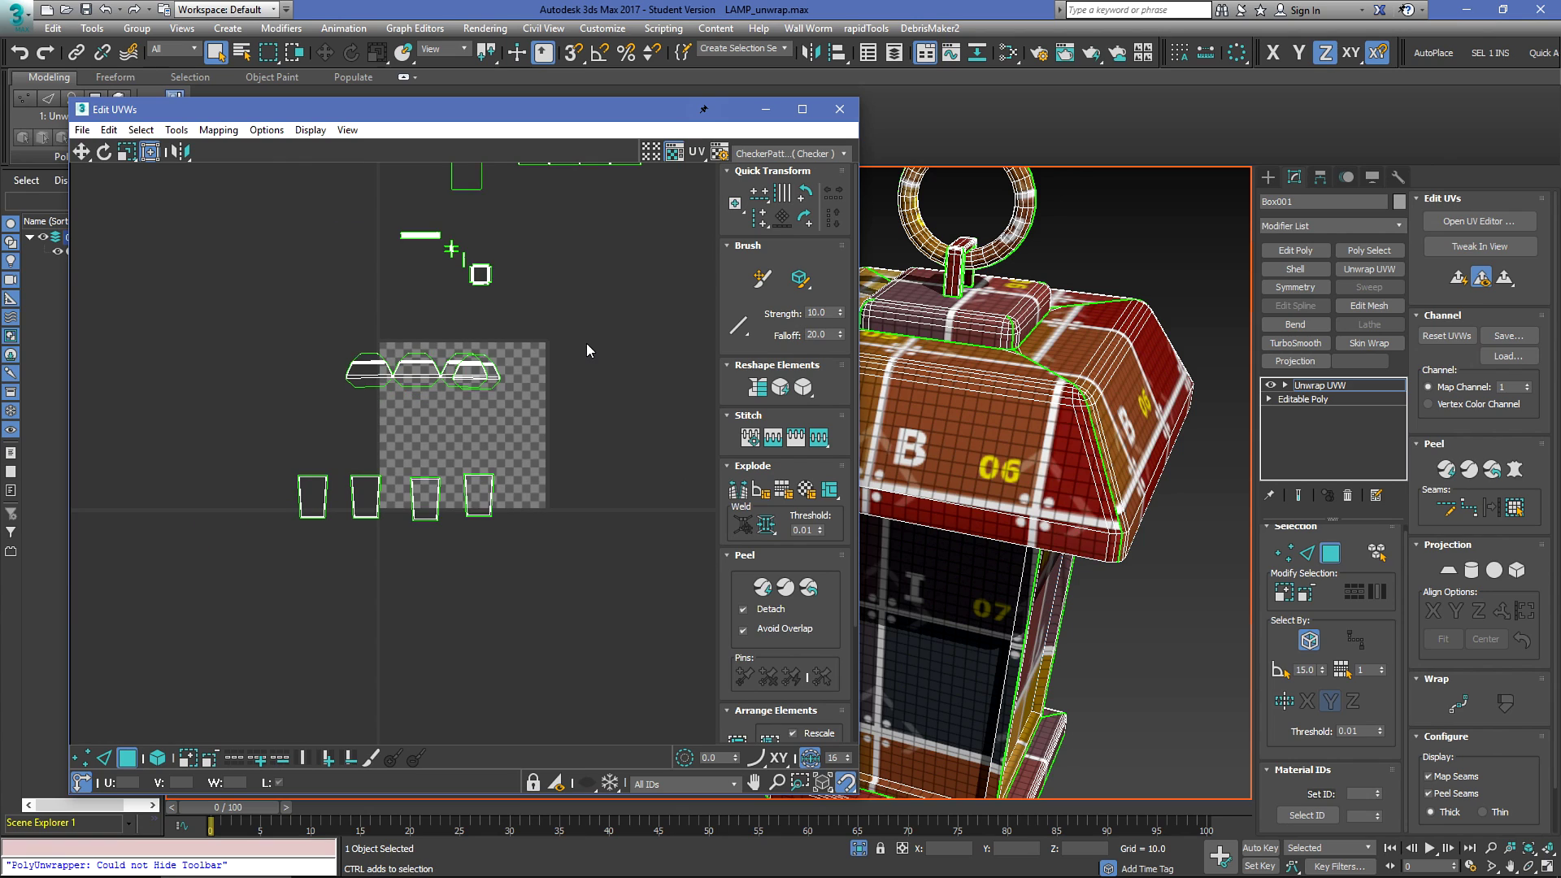
Step: Undo the stitching of the roof islands
key(ctrl+z)
key(ctrl+z)
key(ctrl+z)
Step: Select the four separate roof islands and move them above the UV tile
scroll(338, 392, up, 4)
drag(269, 295, 713, 366)
drag(524, 362, 635, 228)
middle_drag(651, 261, 376, 392)
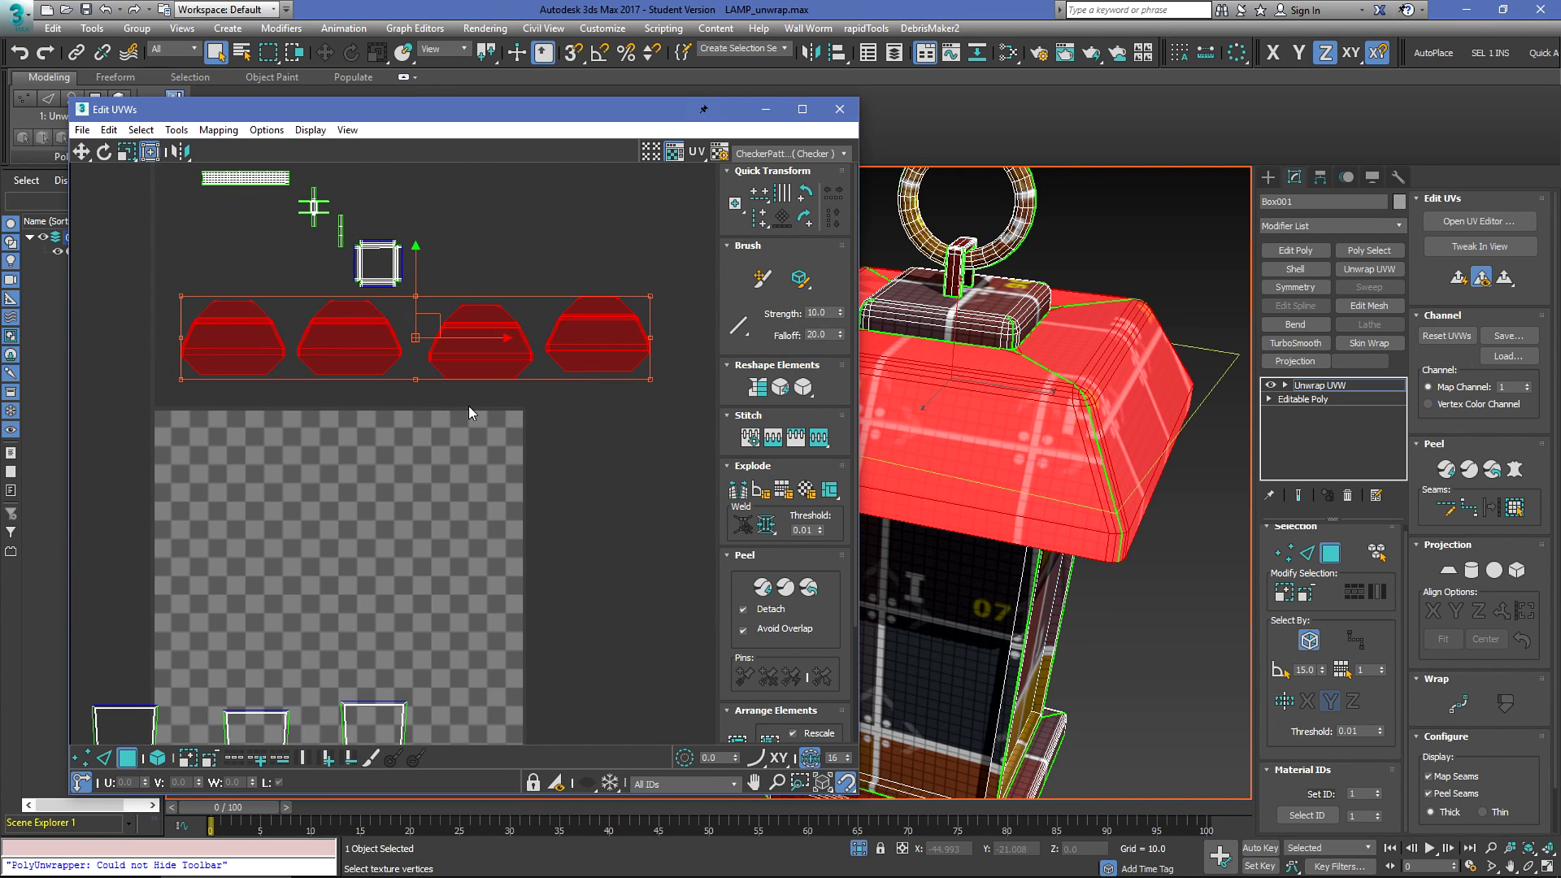
Step: Select the row of body panel islands and move it up into the UV tile
middle_drag(401, 591, 699, 375)
click(483, 485)
drag(275, 496, 698, 545)
middle_drag(546, 557, 287, 526)
drag(273, 474, 453, 381)
Step: Move two of the body panel islands above the other two to form a two-by-two group
drag(435, 309, 764, 493)
drag(567, 379, 333, 256)
click(331, 331)
scroll(325, 375, up, 1)
Step: Select the thin border faces along one side of a body panel island and locate them on the model
middle_drag(325, 413, 515, 432)
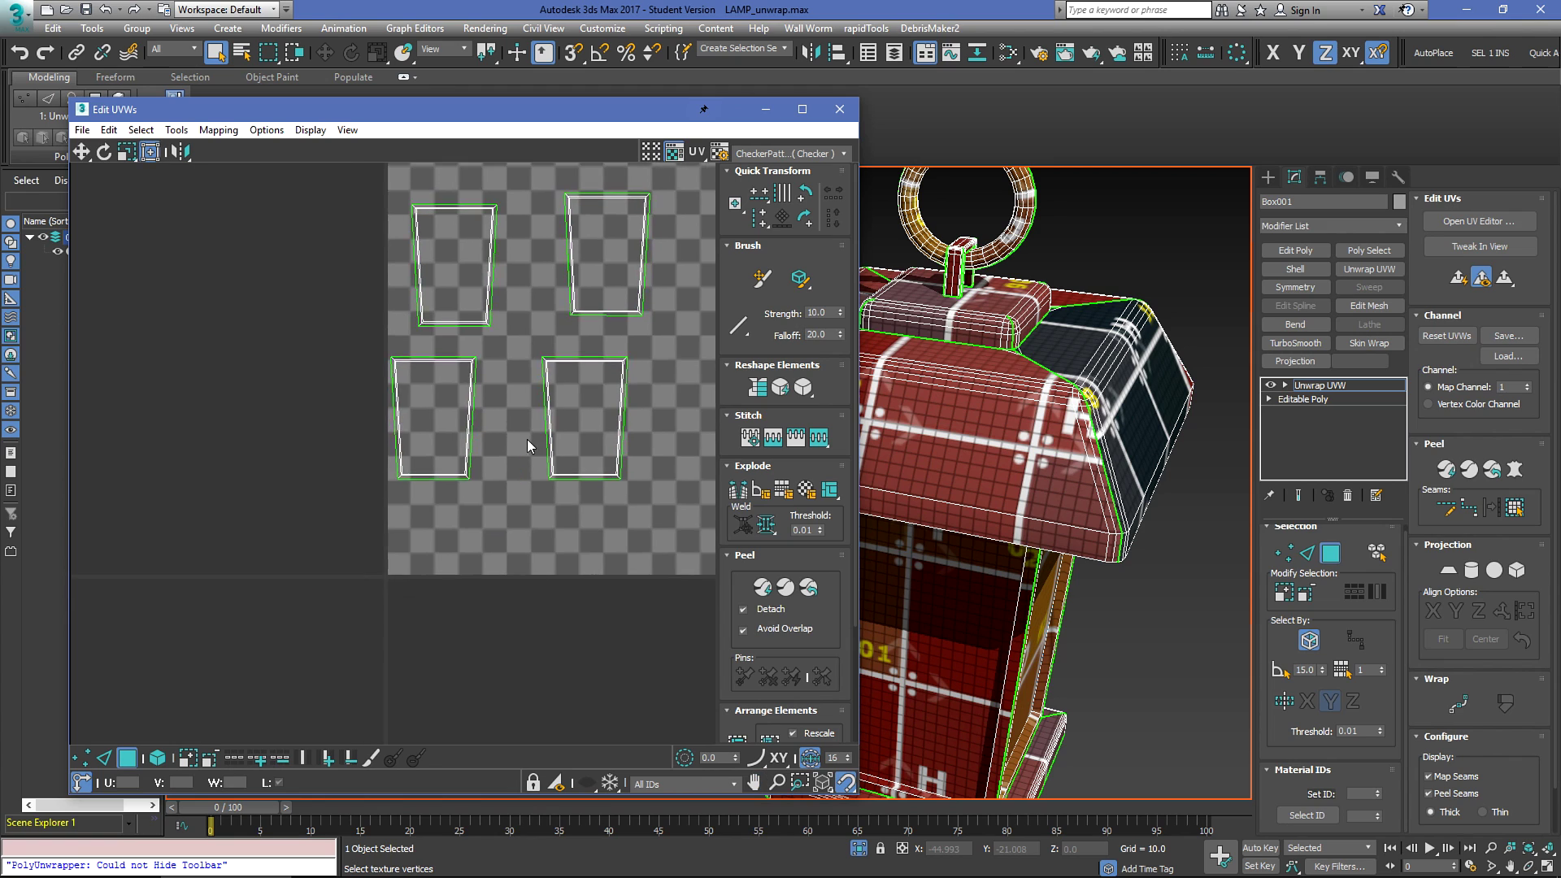
scroll(396, 353, up, 6)
scroll(391, 361, up, 6)
scroll(403, 345, down, 7)
click(414, 366)
click(408, 370)
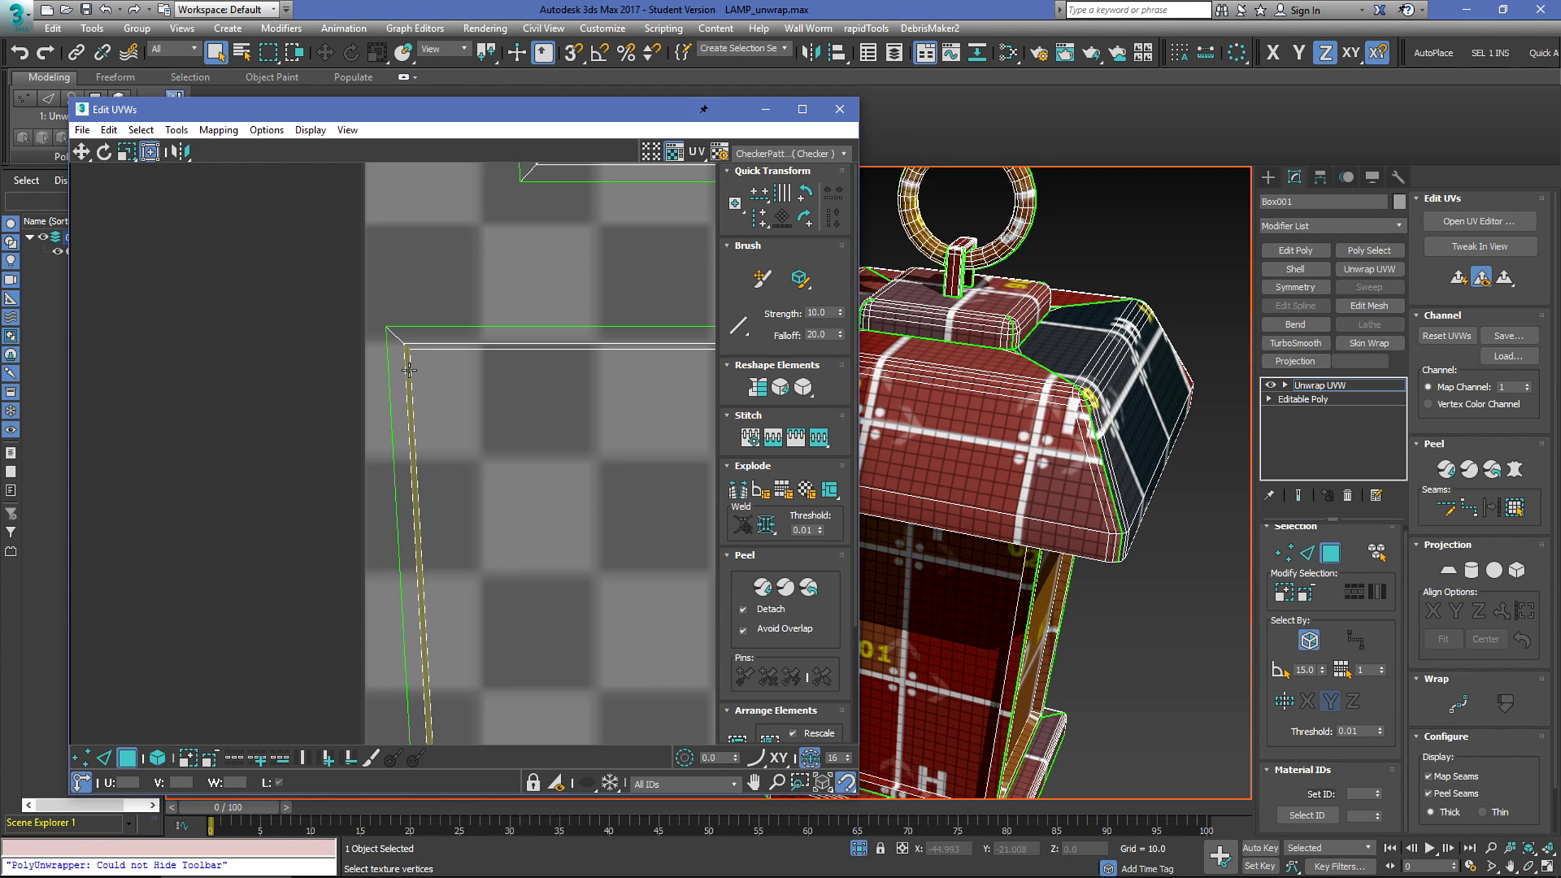
click(412, 424)
middle_drag(915, 724, 1084, 422)
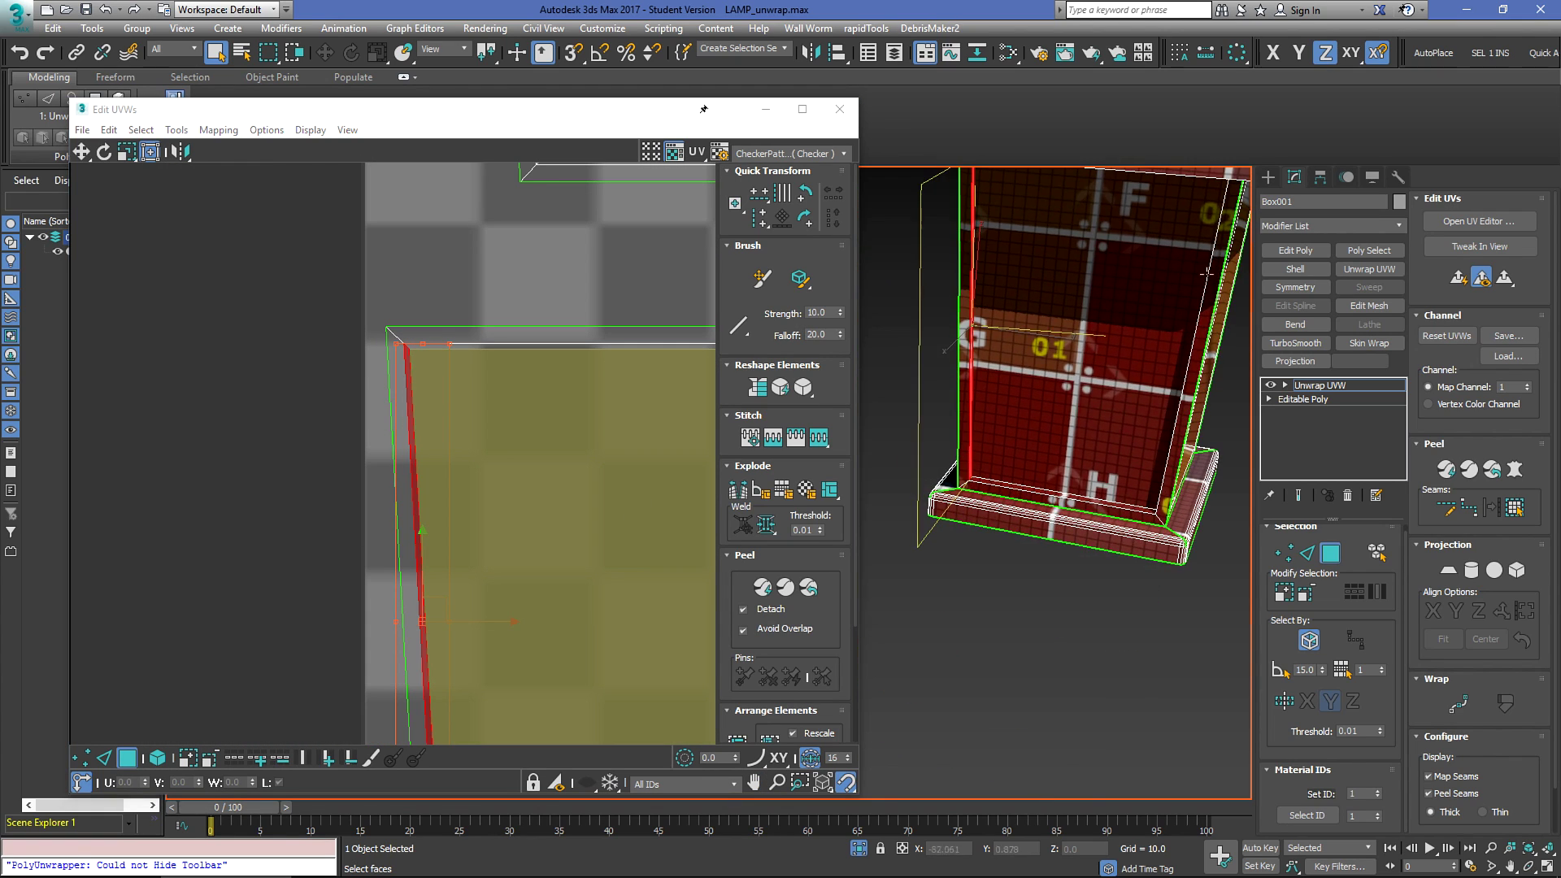
scroll(1030, 419, up, 5)
alt+middle_drag(949, 471, 1040, 549)
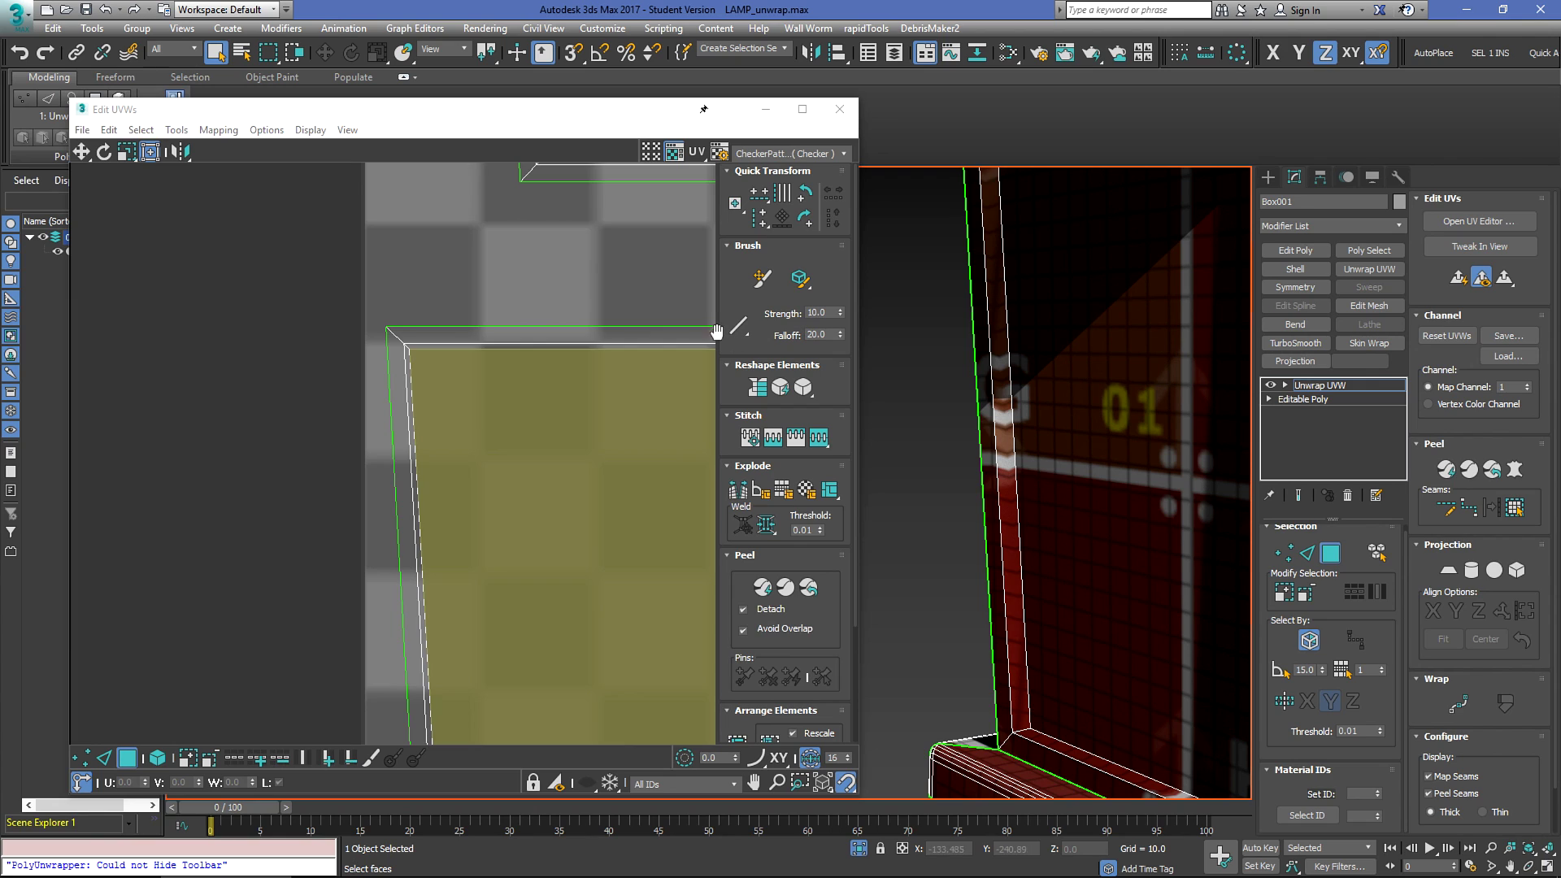
scroll(437, 352, up, 5)
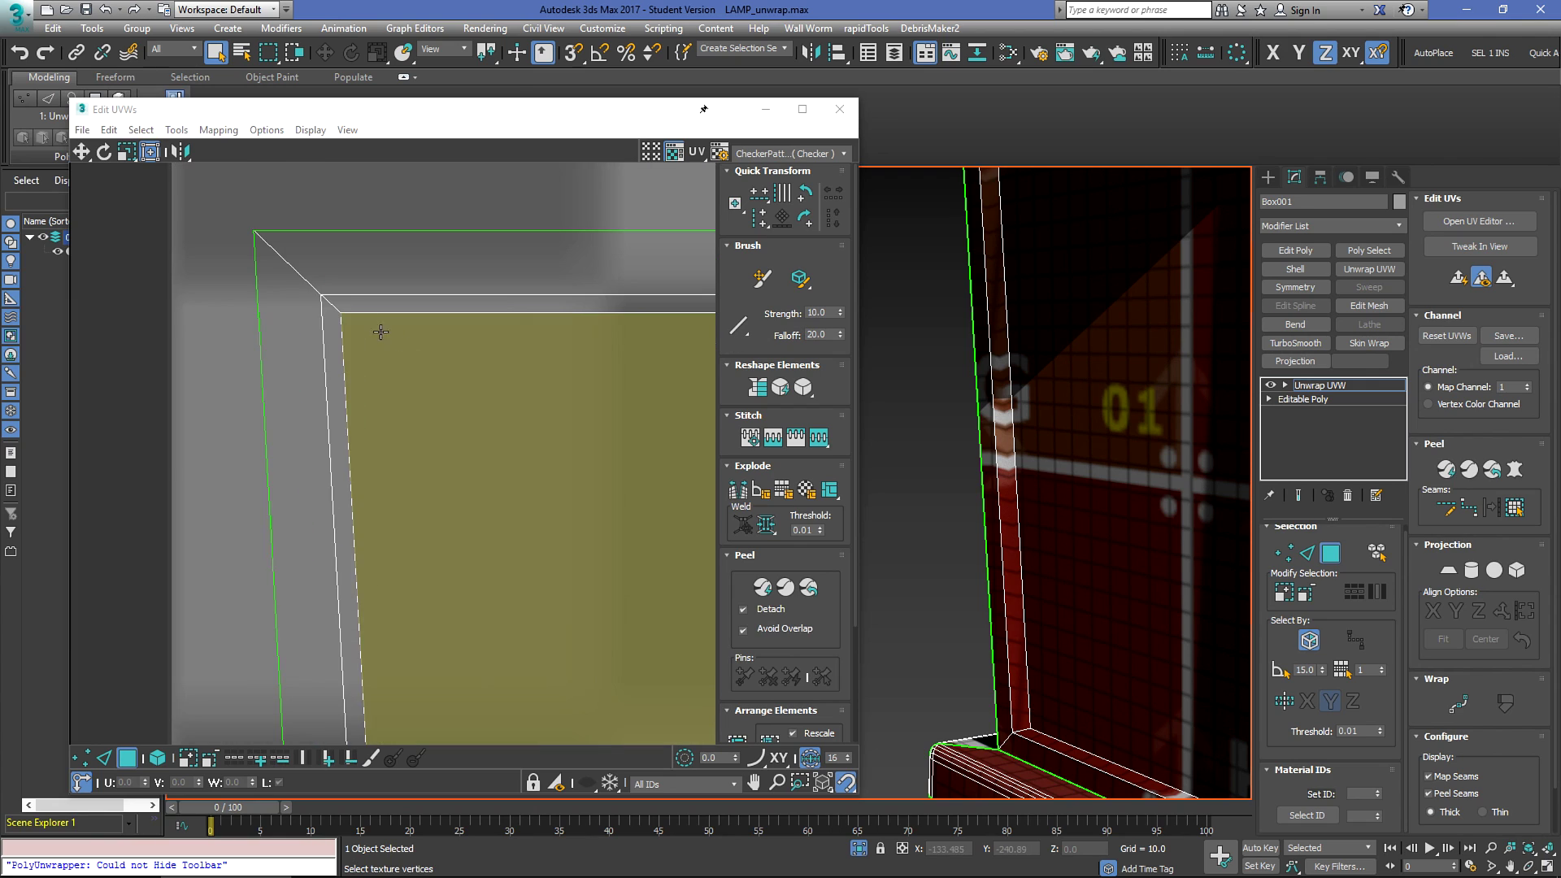
click(337, 333)
scroll(273, 362, down, 5)
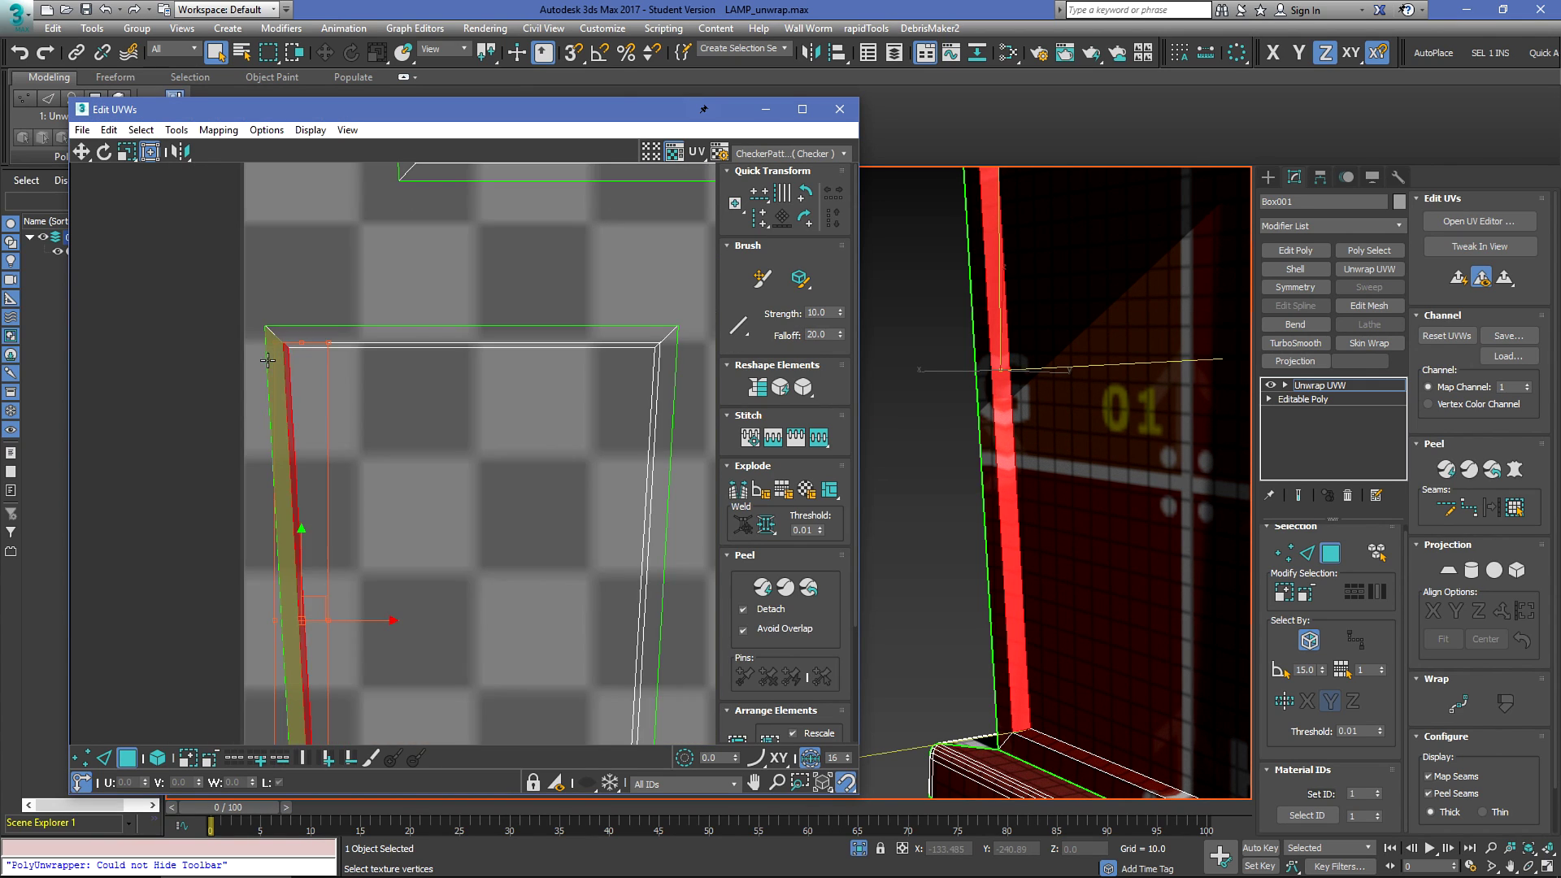
scroll(349, 356, down, 5)
scroll(347, 498, up, 7)
middle_drag(415, 506, 408, 585)
Step: Turn on symmetrical geometry selection and select the diagonal edges at the body panel's lower corners
key(2)
scroll(255, 593, down, 4)
scroll(261, 616, up, 1)
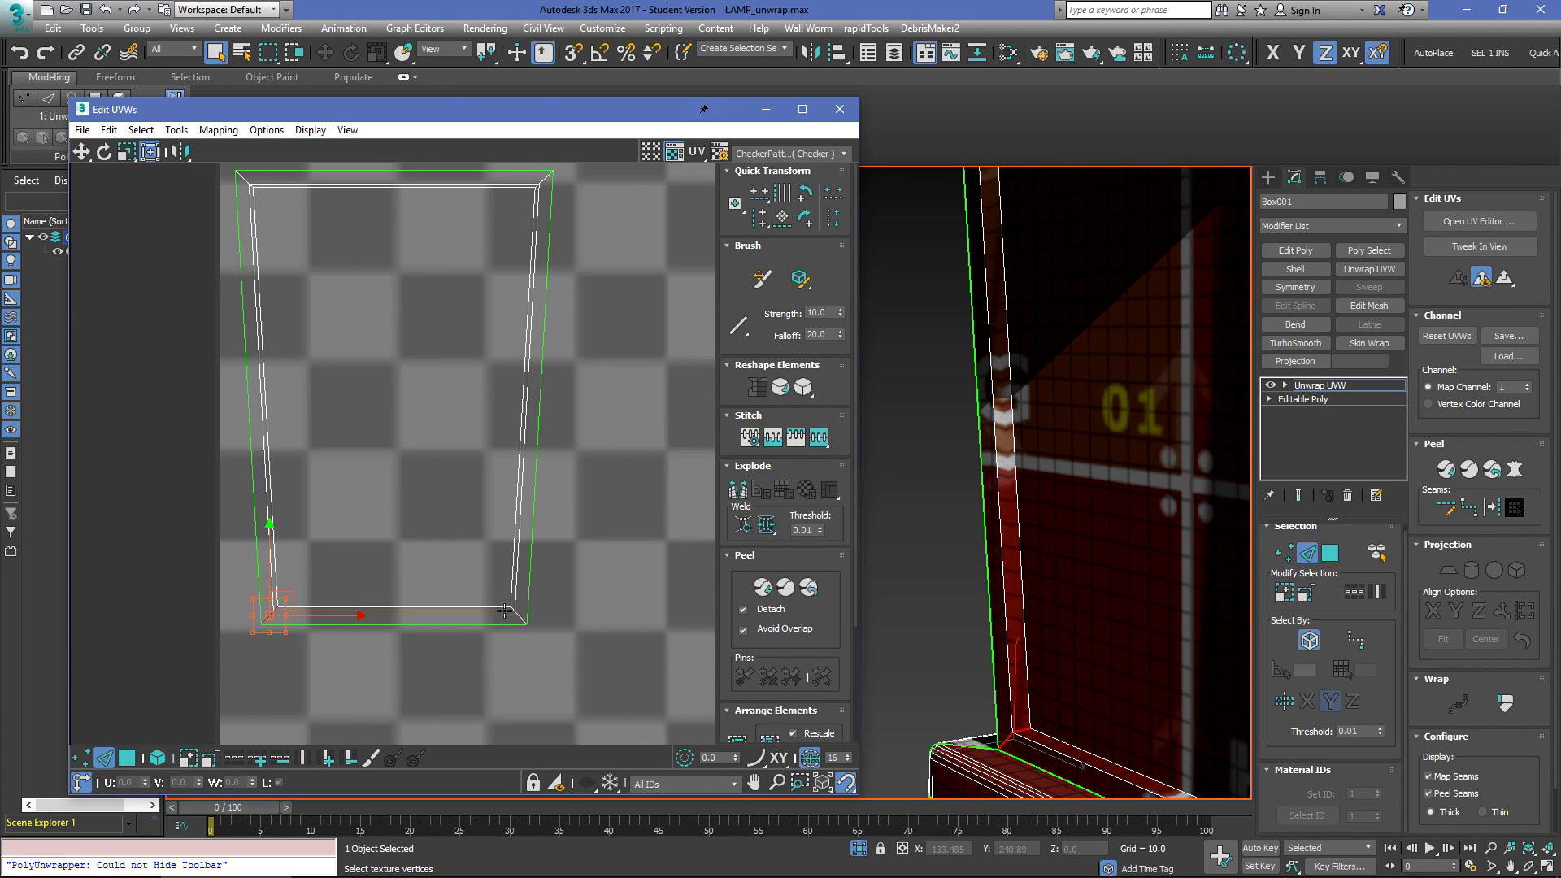
click(1285, 703)
alt+middle_drag(1057, 634, 1094, 642)
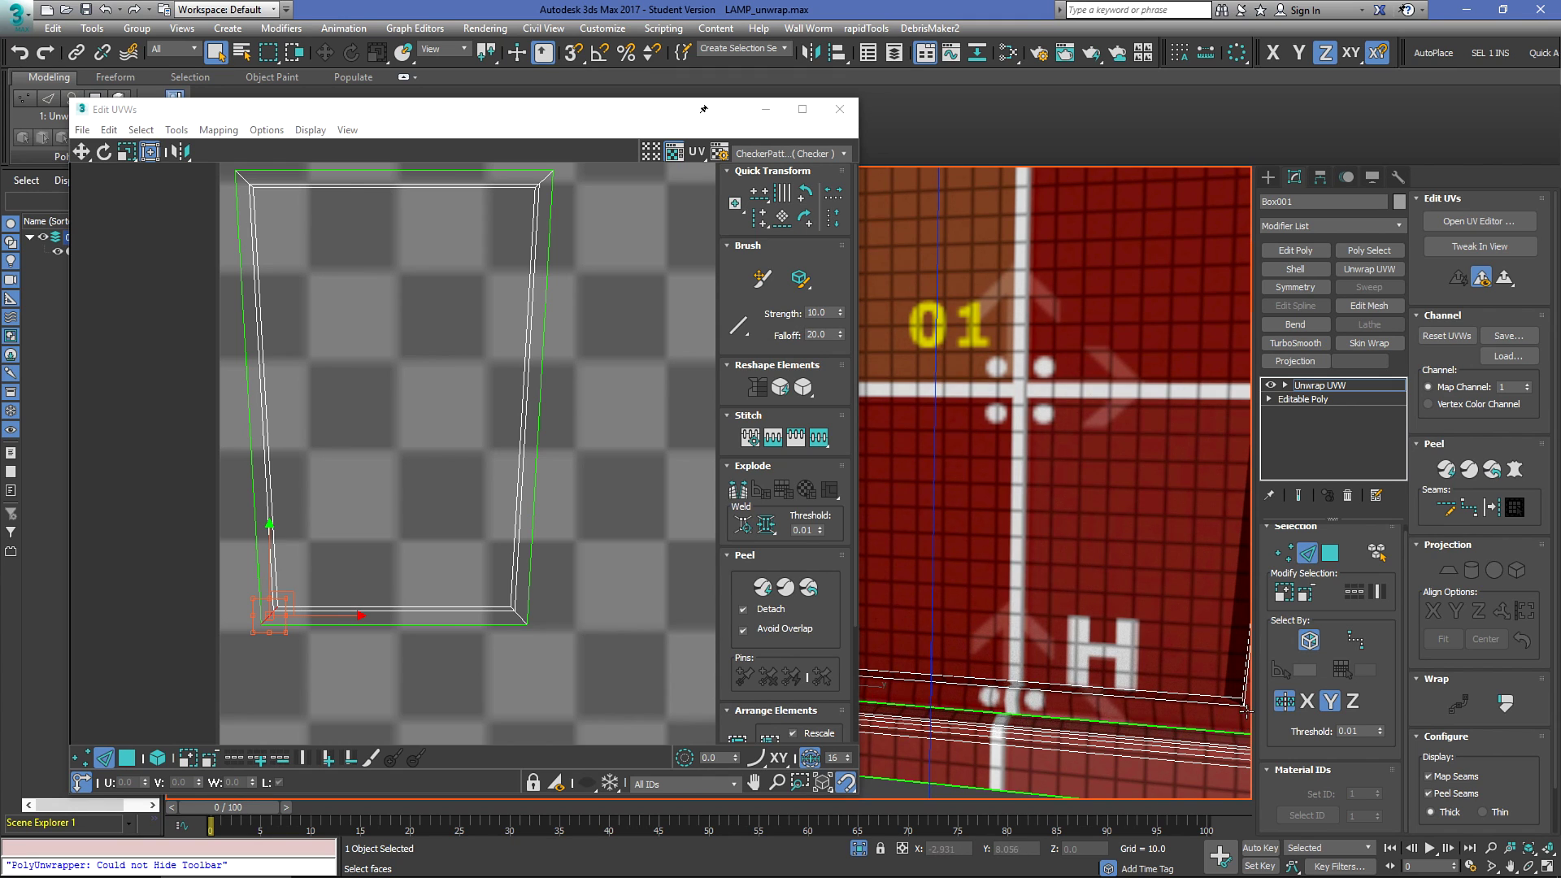
key(z)
scroll(1221, 636, up, 8)
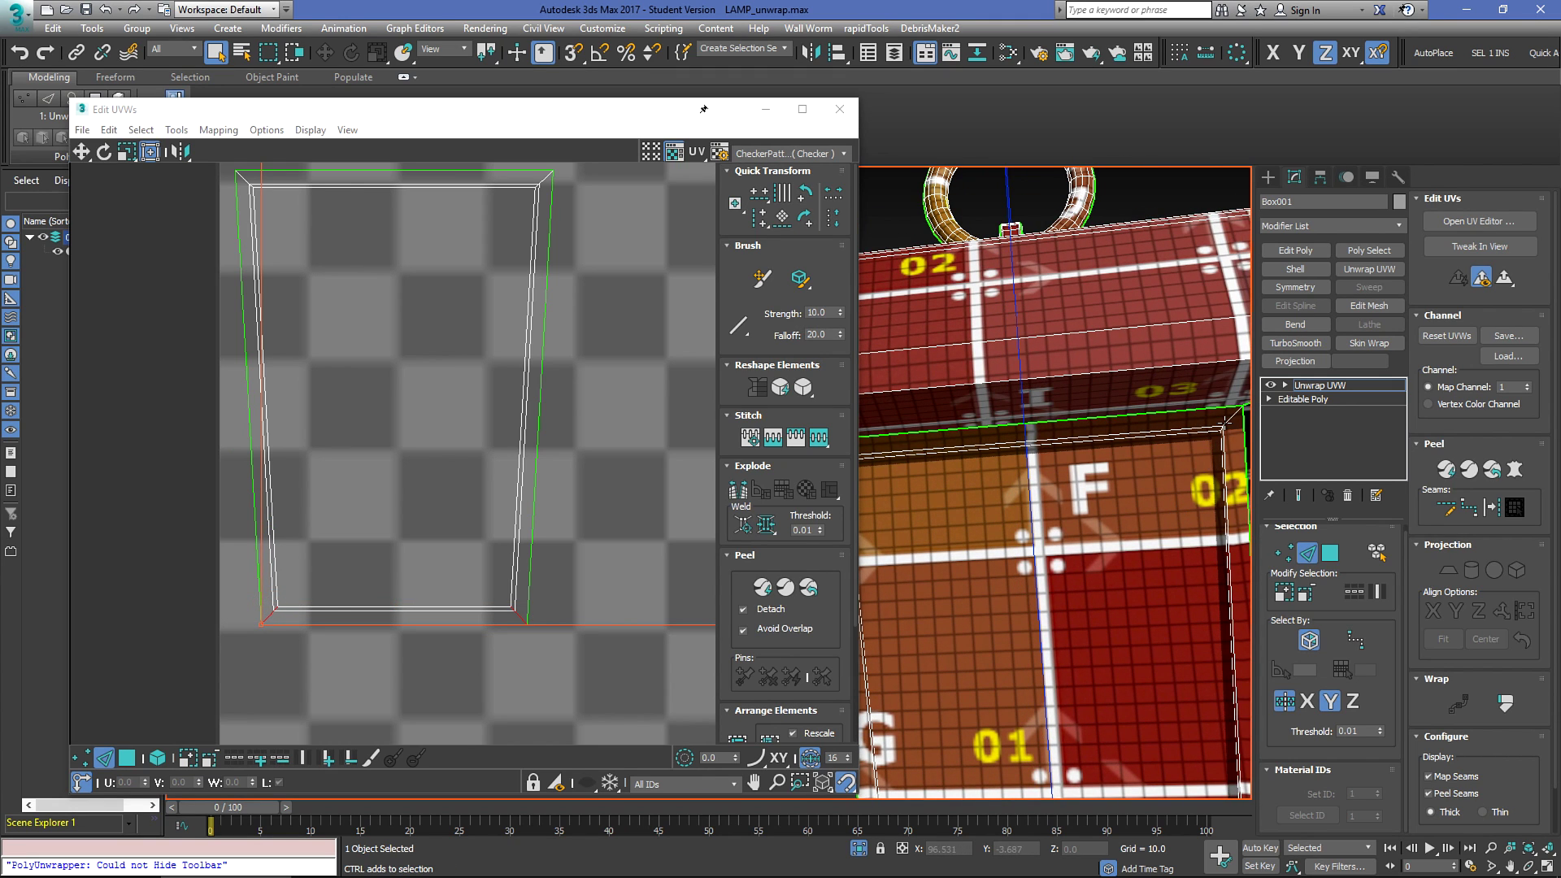
Step: Add the remaining diagonal corner edges around all four body panels to the edge selection
alt+middle_drag(1226, 423, 1091, 301)
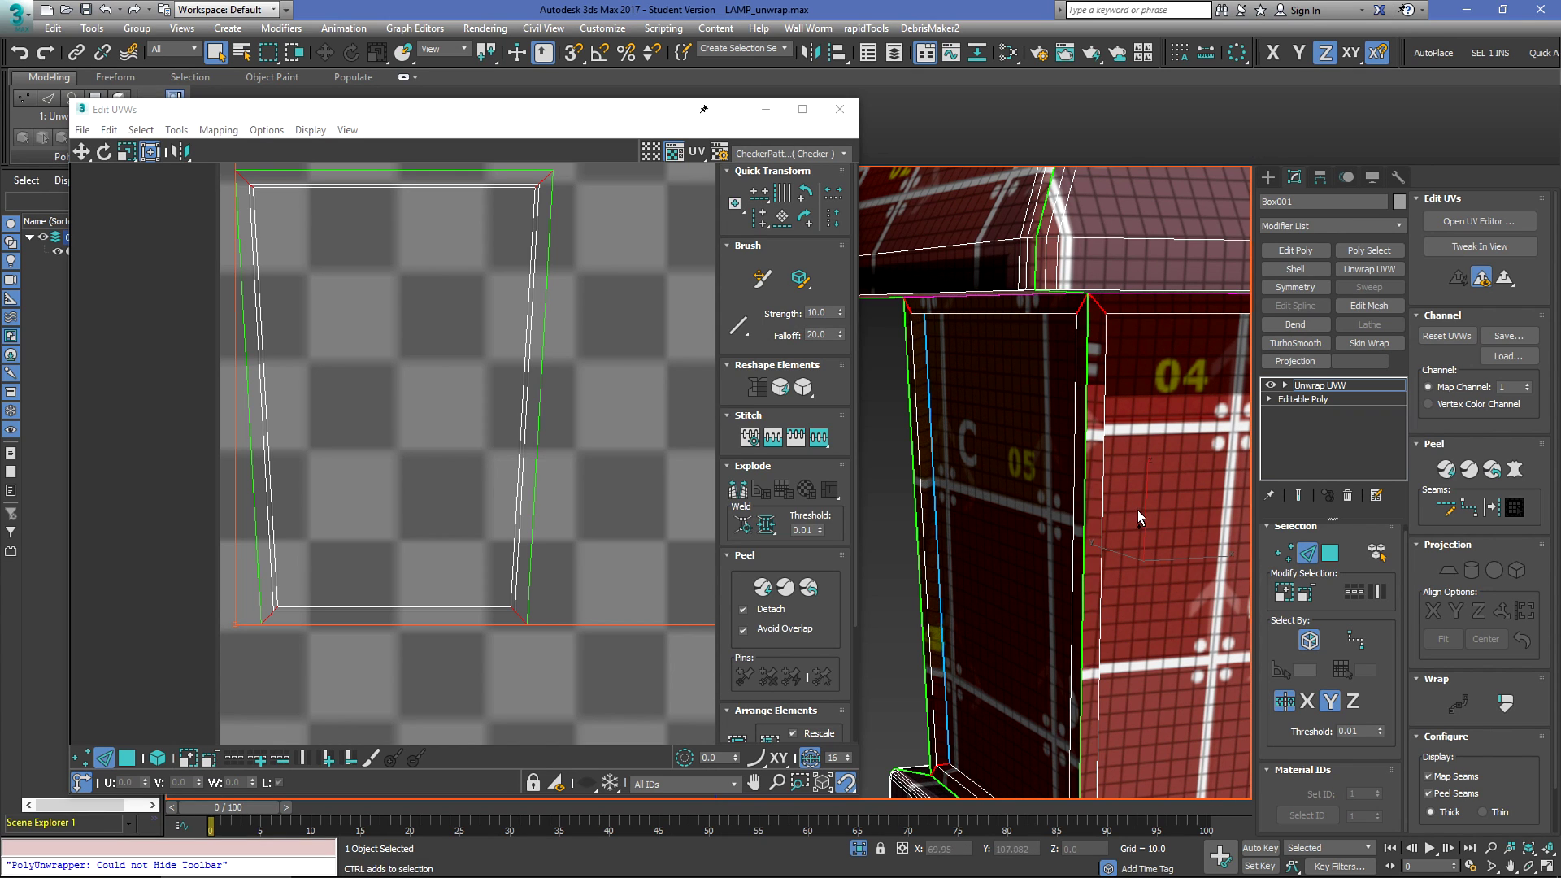
middle_drag(1138, 510, 1010, 320)
scroll(1020, 415, down, 5)
alt+middle_drag(1020, 415, 1095, 477)
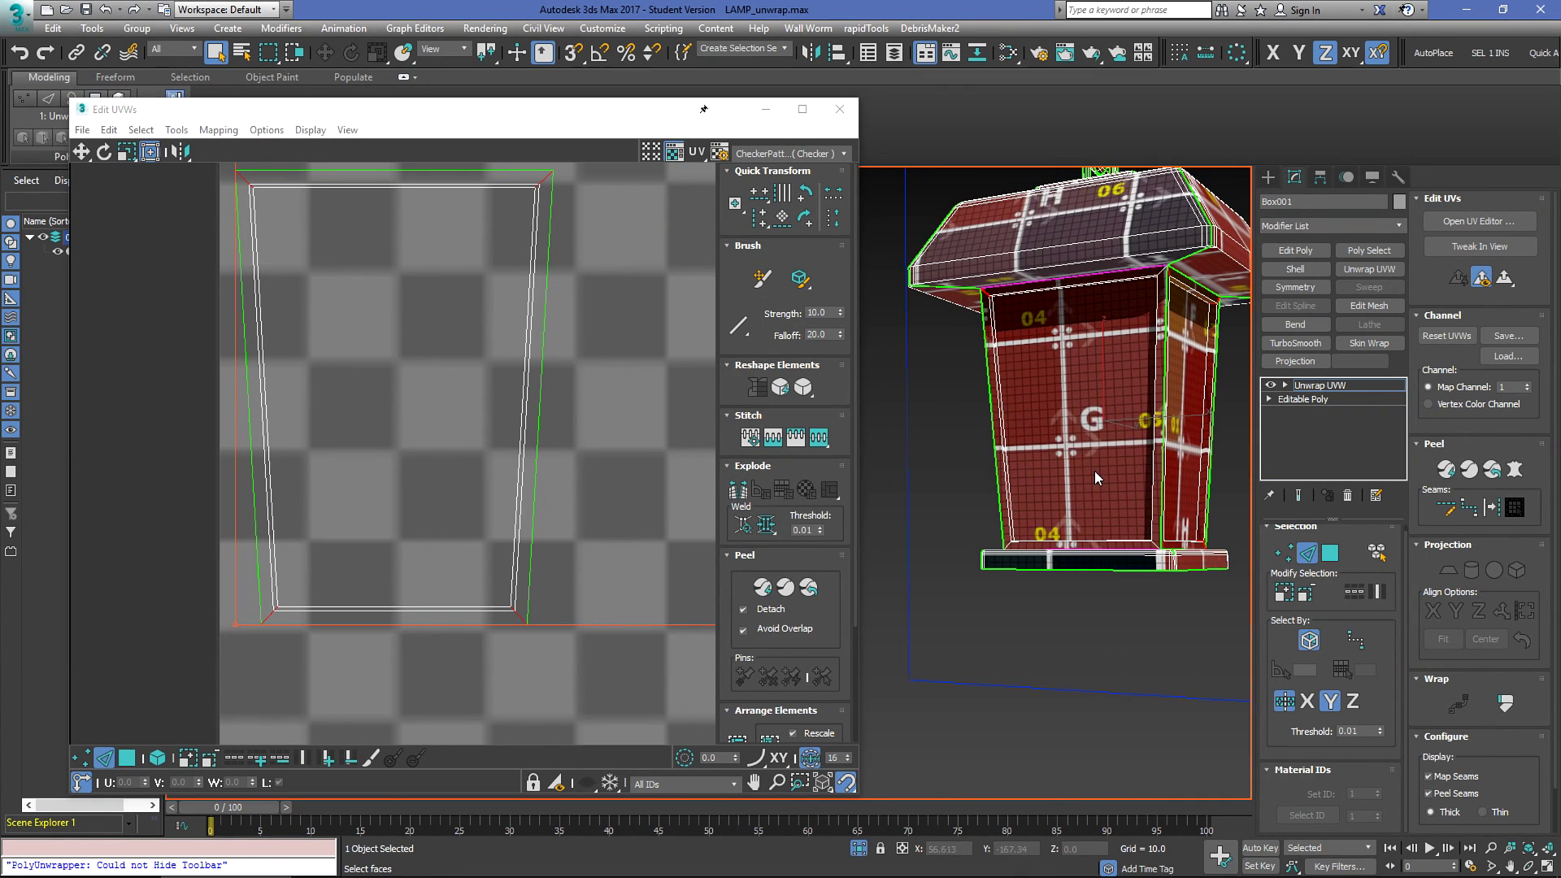
alt+middle_drag(1160, 411, 866, 409)
scroll(908, 505, up, 5)
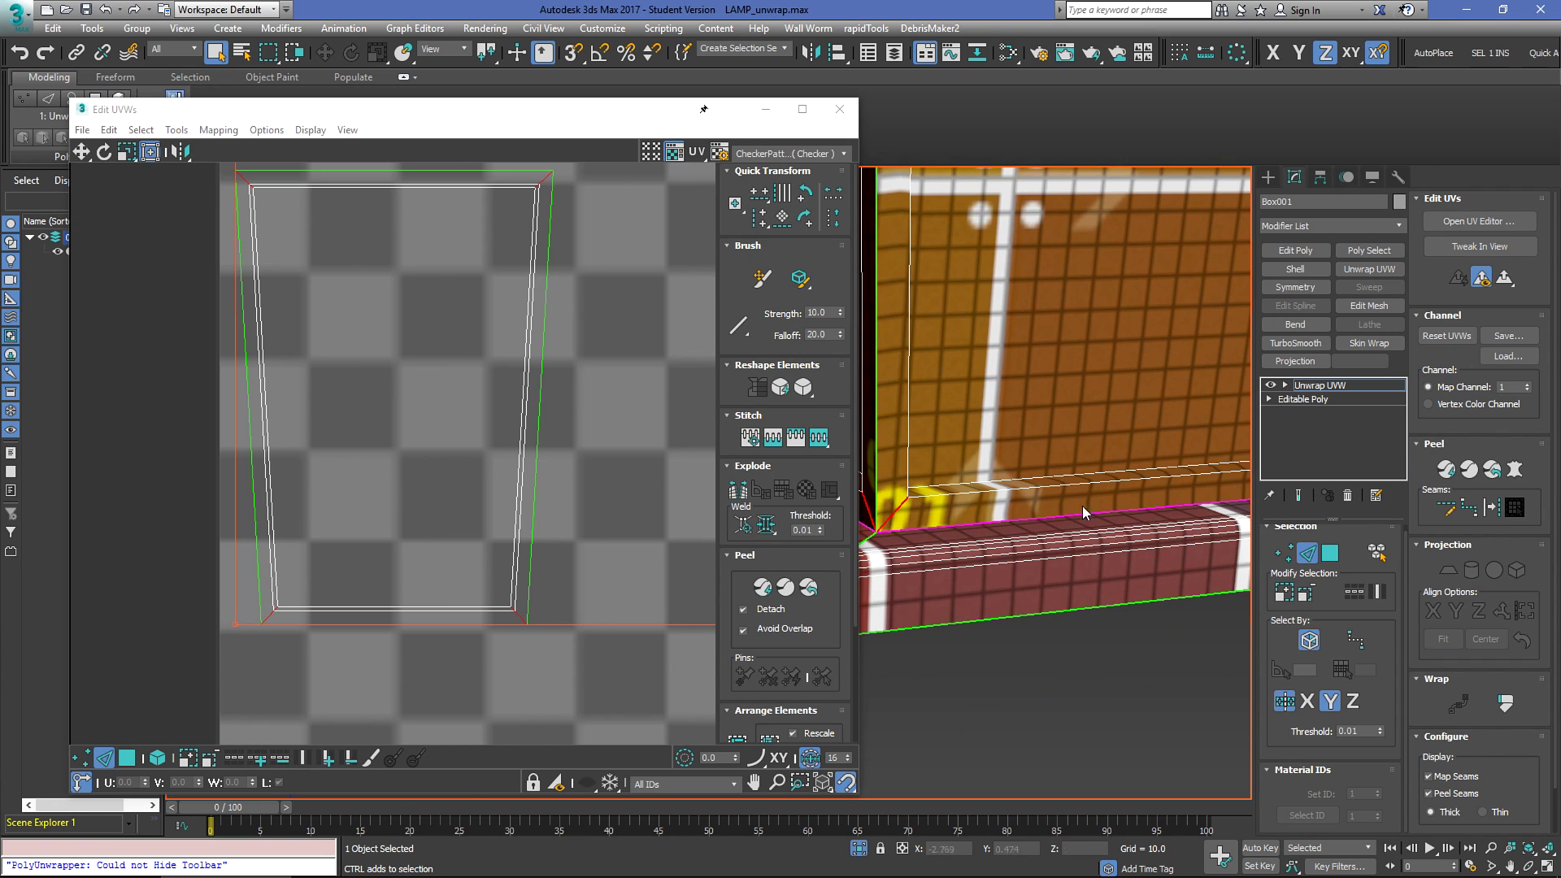
scroll(1082, 524, down, 6)
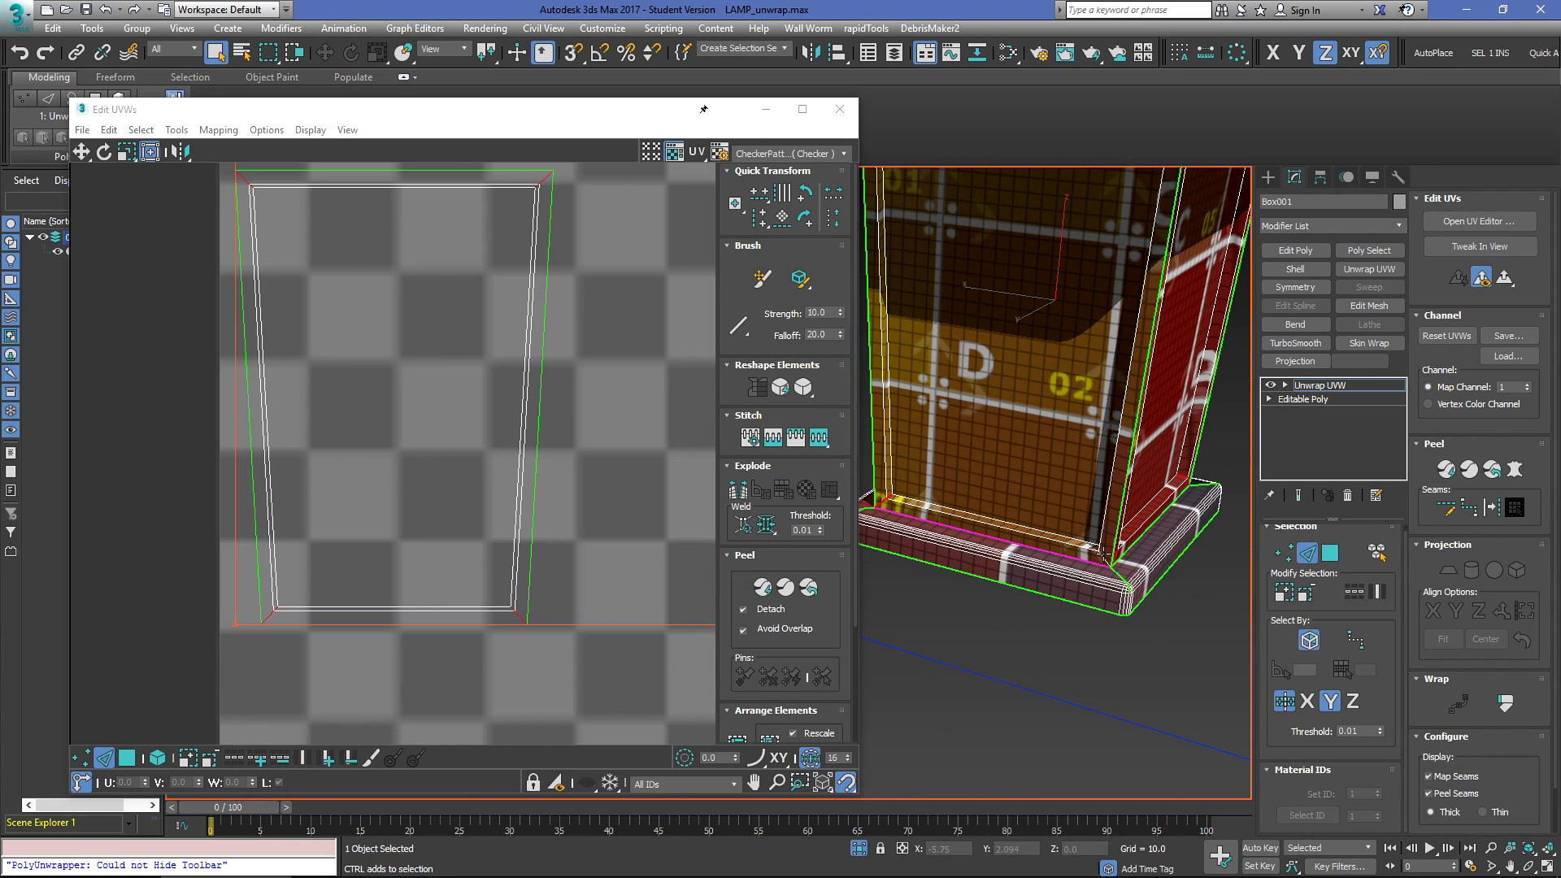
alt+middle_drag(883, 570, 1121, 305)
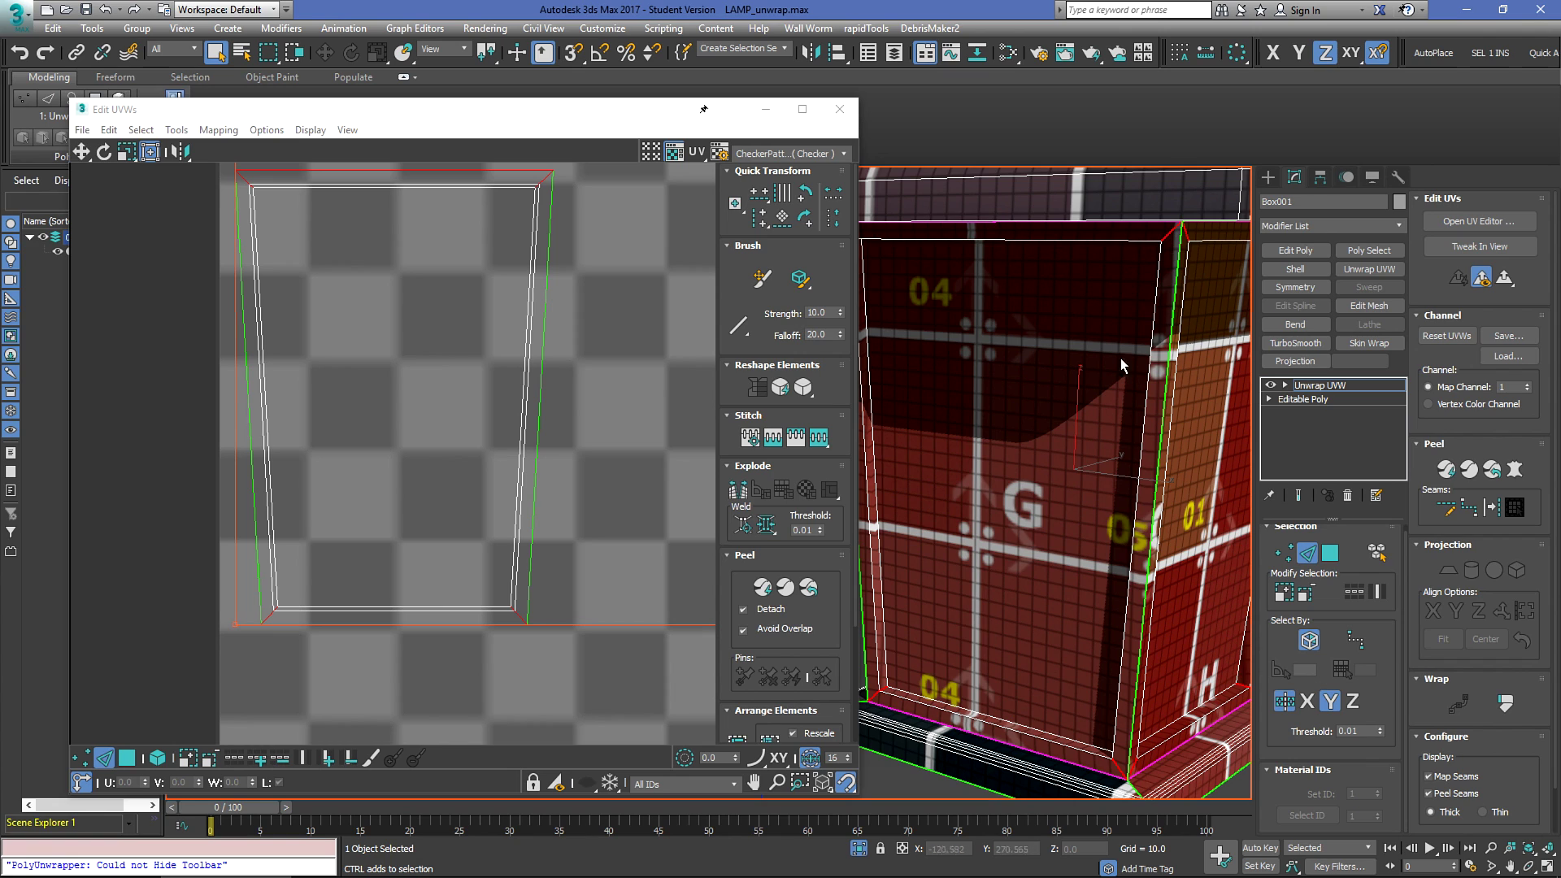
Step: Break the UVs of the four body panel islands along the selected diagonal corner edges
scroll(358, 372, down, 4)
middle_drag(407, 384, 250, 568)
middle_drag(422, 258, 558, 346)
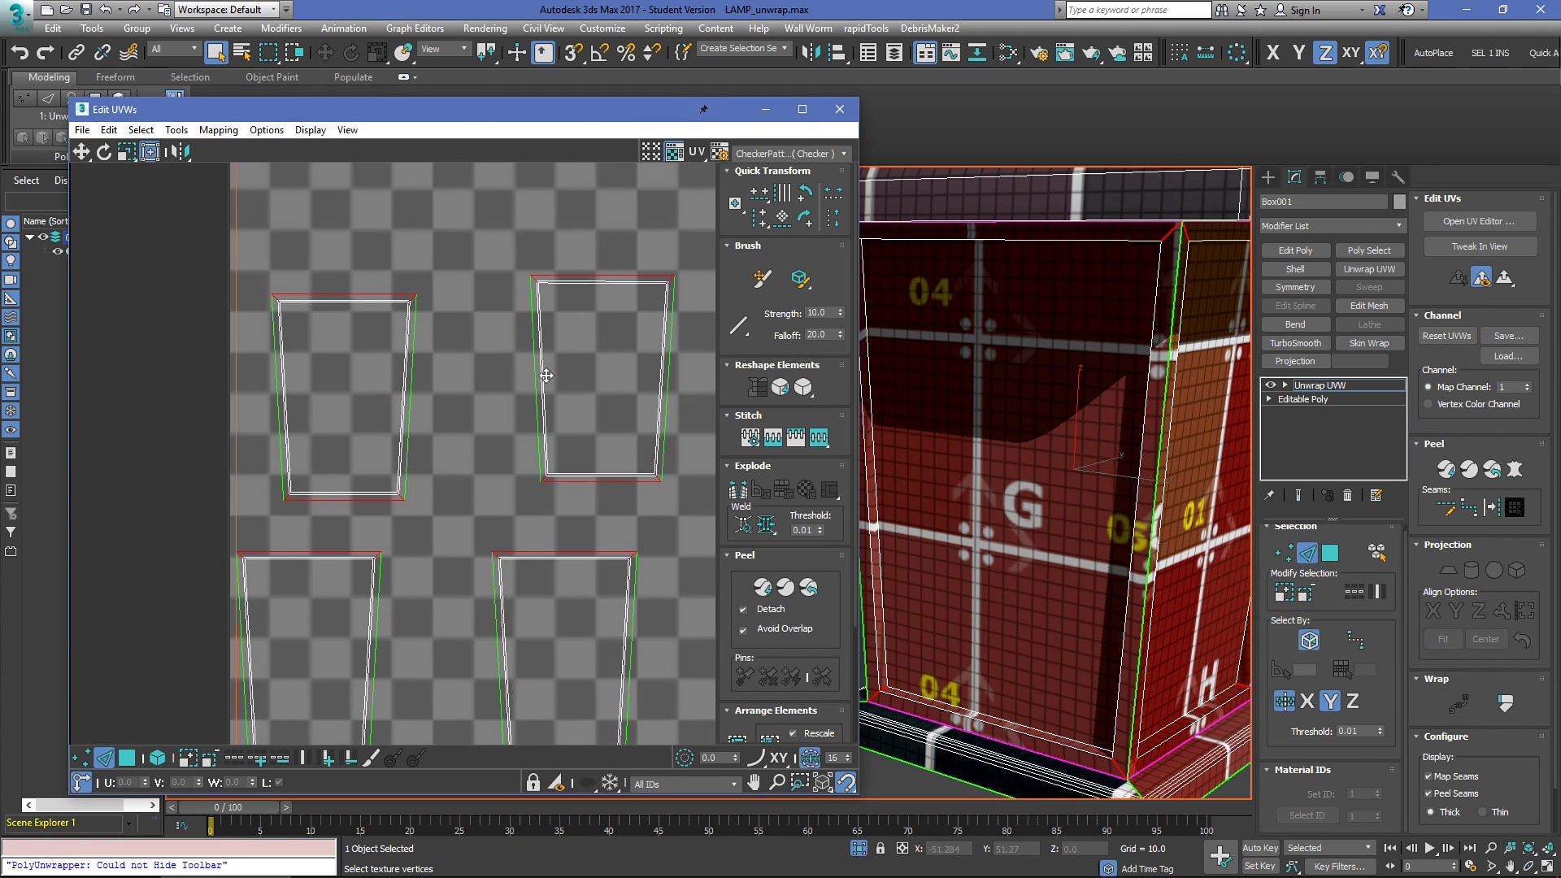
scroll(549, 282, up, 5)
scroll(399, 316, down, 5)
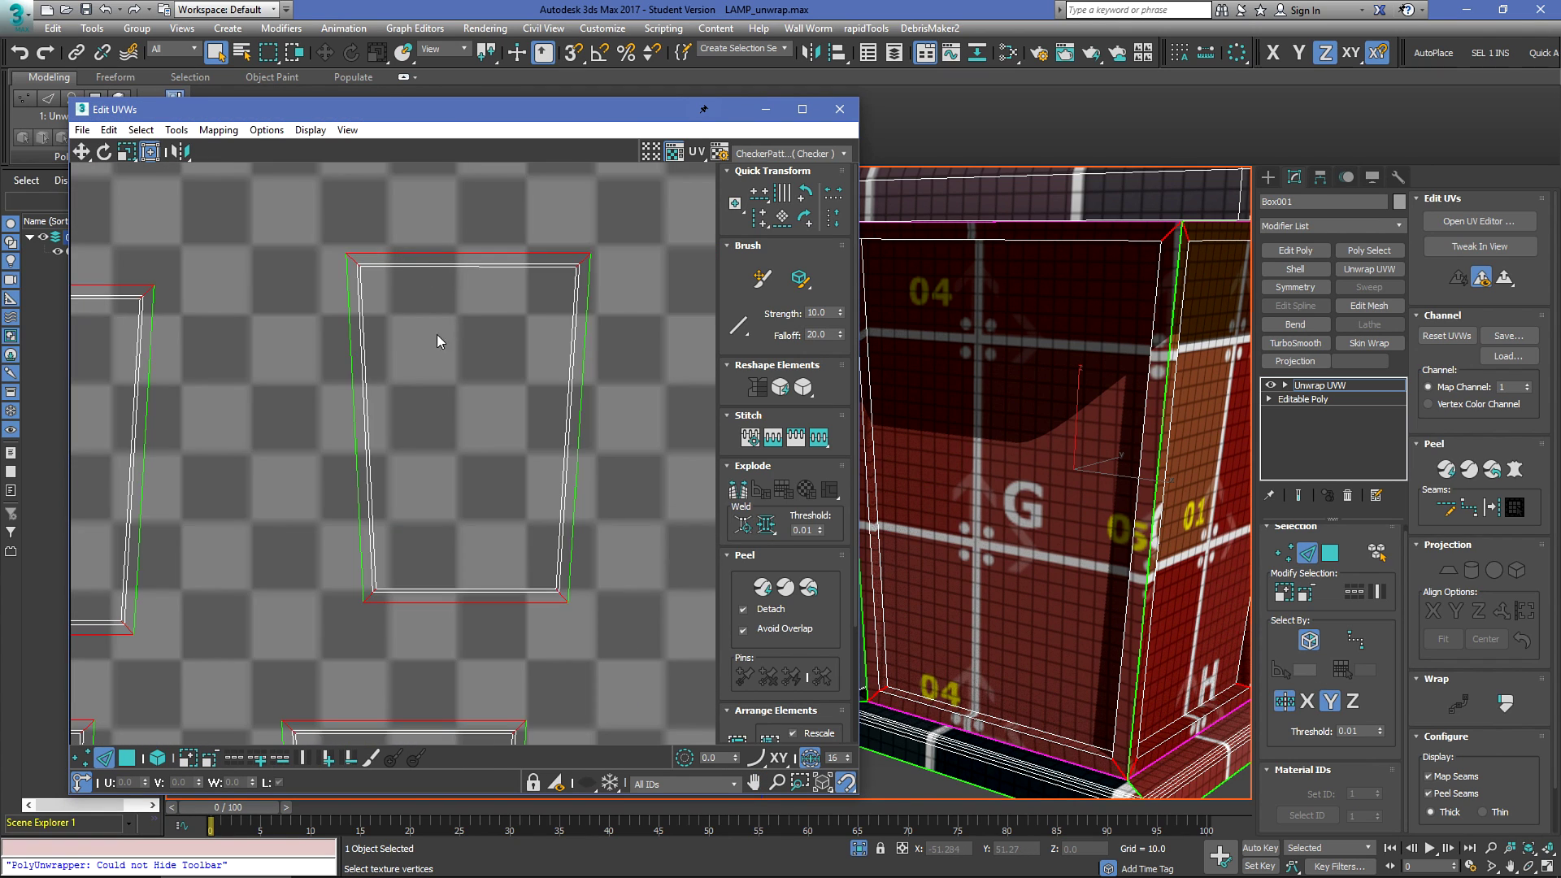
click(737, 492)
Step: Inspect the split body panel's border strip and its checker pattern up close on the model
key(3)
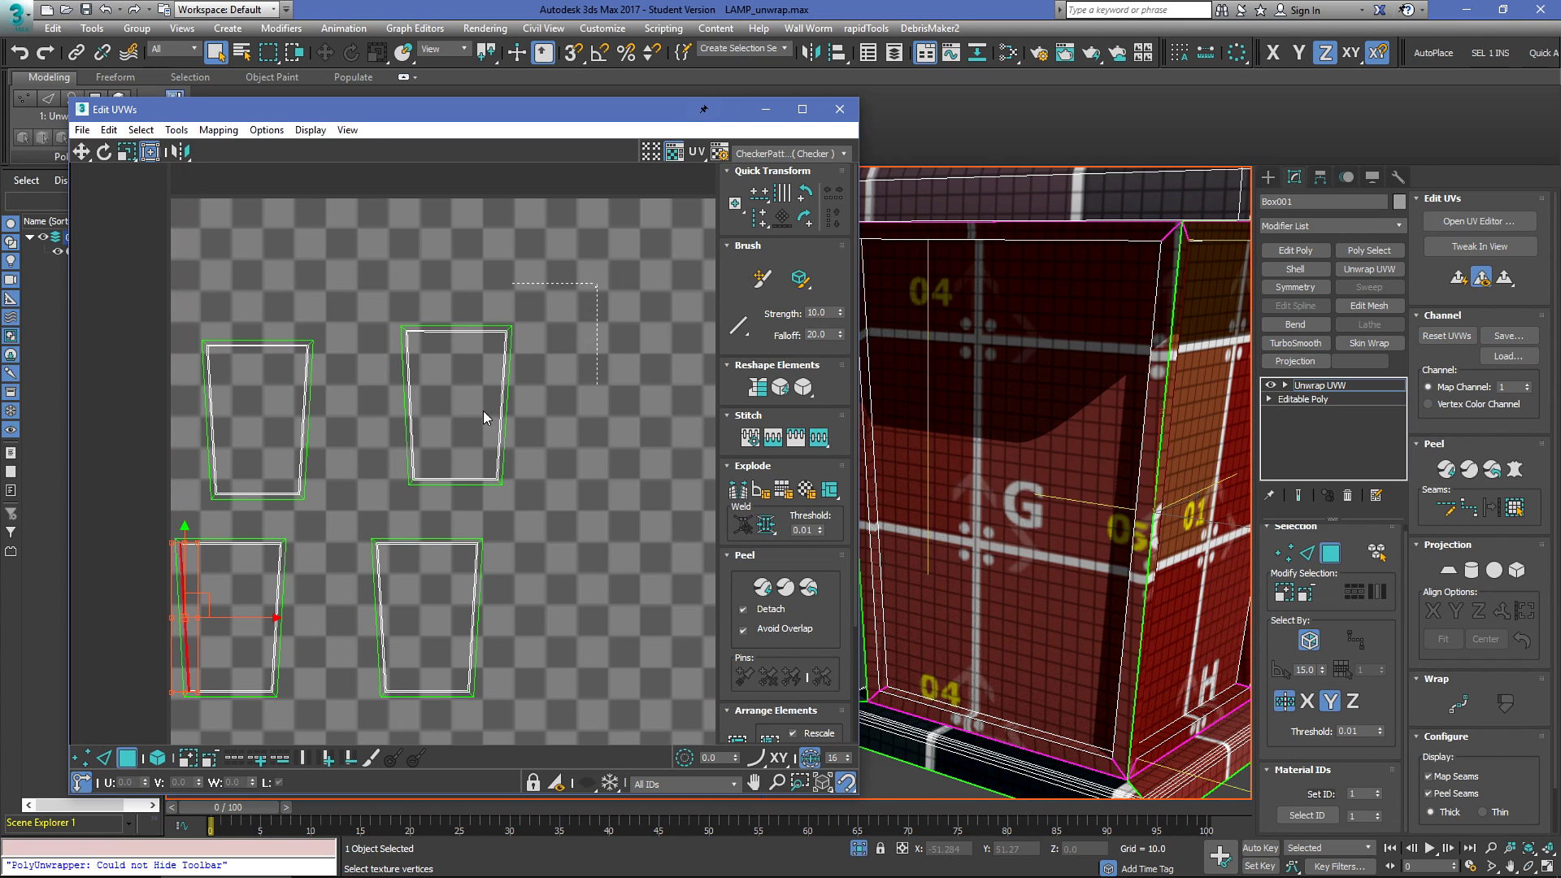
drag(597, 284, 144, 739)
middle_drag(346, 548, 408, 539)
click(407, 538)
scroll(611, 340, up, 2)
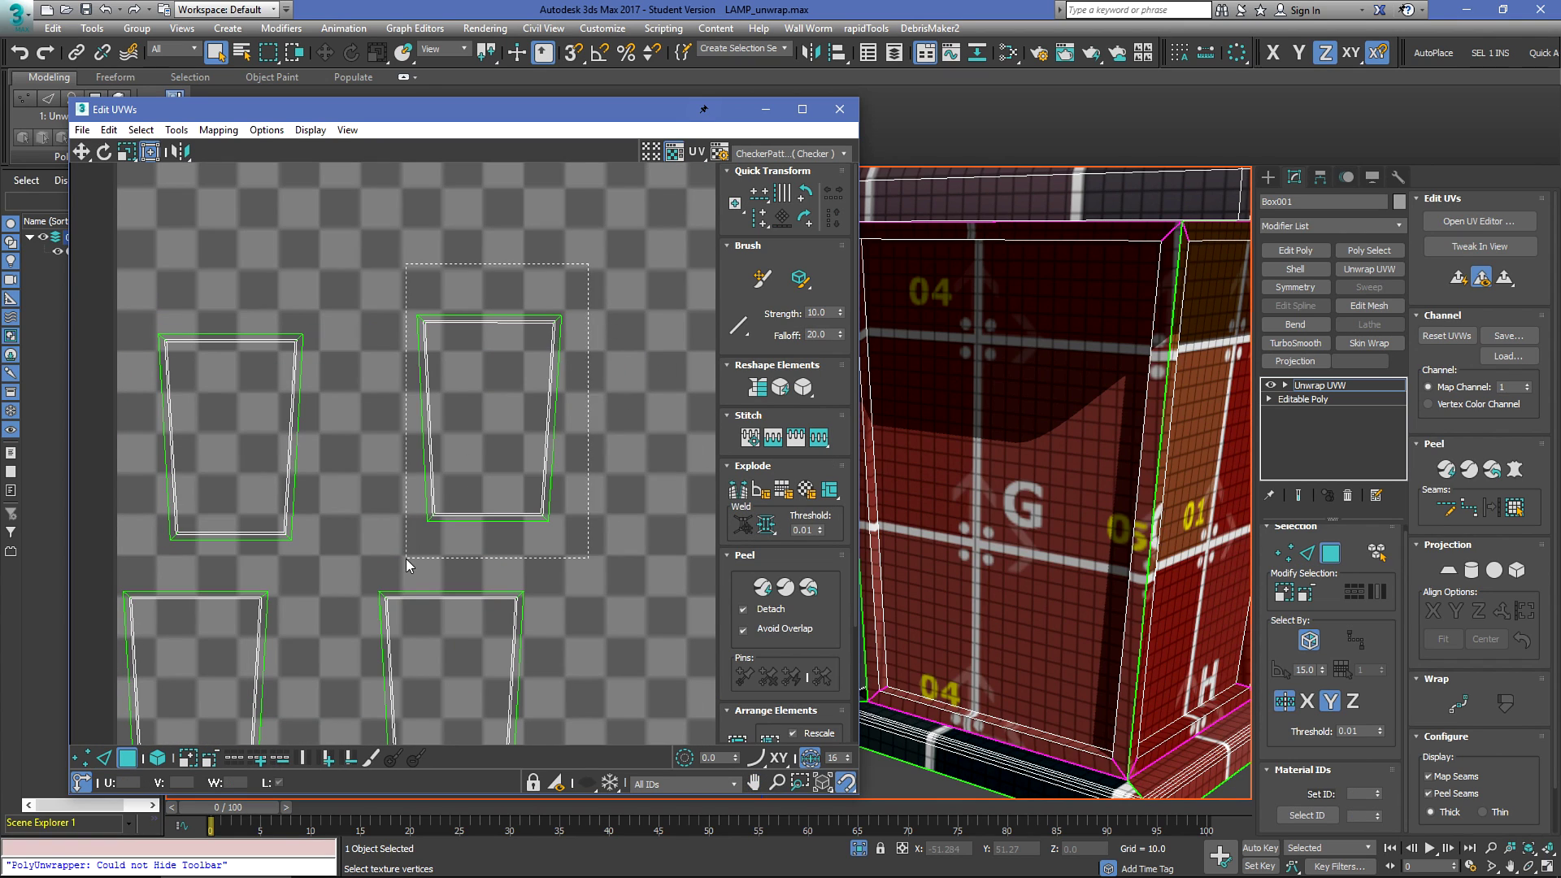
click(481, 480)
scroll(1017, 455, down, 6)
alt+middle_drag(1016, 463, 1045, 488)
scroll(1017, 504, up, 6)
alt+middle_drag(977, 547, 951, 471)
click(951, 471)
scroll(1057, 454, up, 4)
alt+middle_drag(1063, 453, 1039, 453)
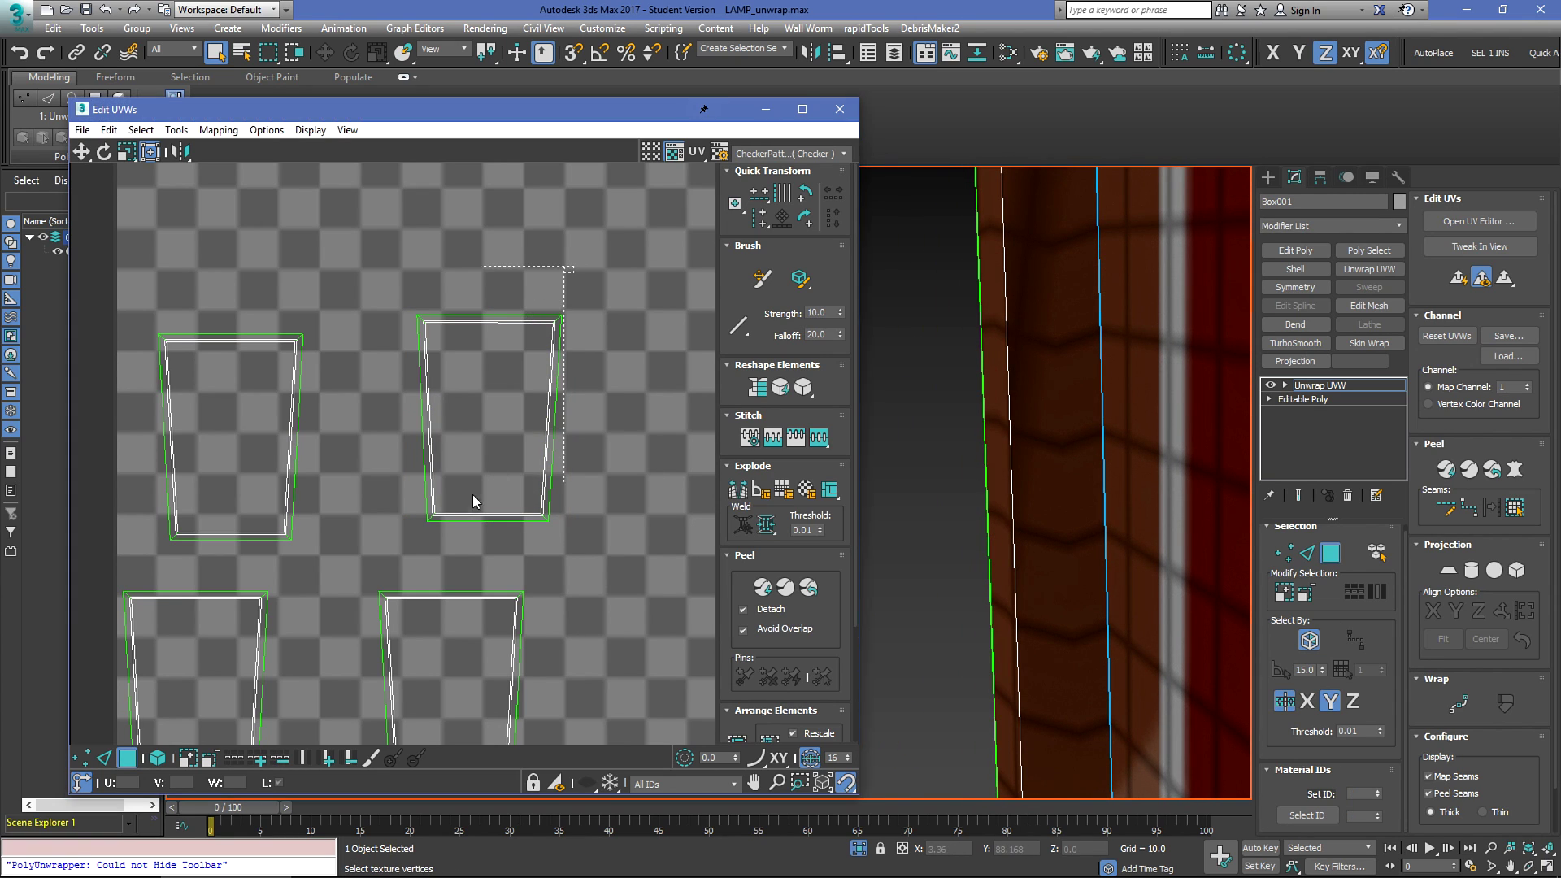
Step: Select the upper-right body panel island and apply Relax Custom so its split corners can open
drag(455, 514, 445, 498)
scroll(530, 336, up, 2)
click(804, 392)
scroll(548, 304, up, 4)
scroll(557, 281, down, 3)
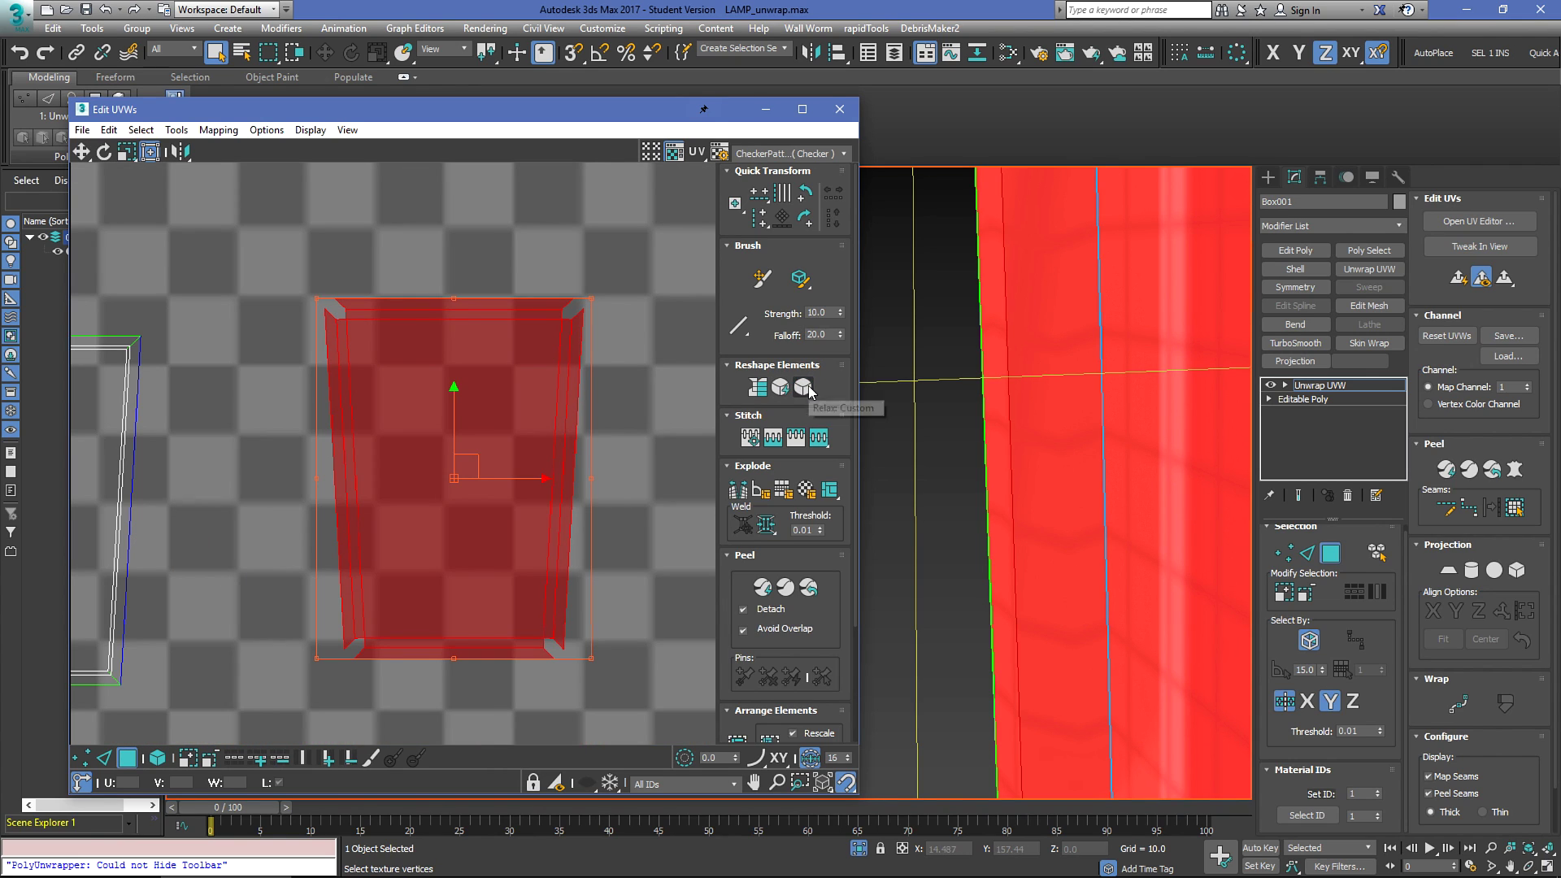
Step: Examine the checker pattern on the relaxed body panel's border and corners on the model
click(922, 439)
scroll(1025, 456, down, 2)
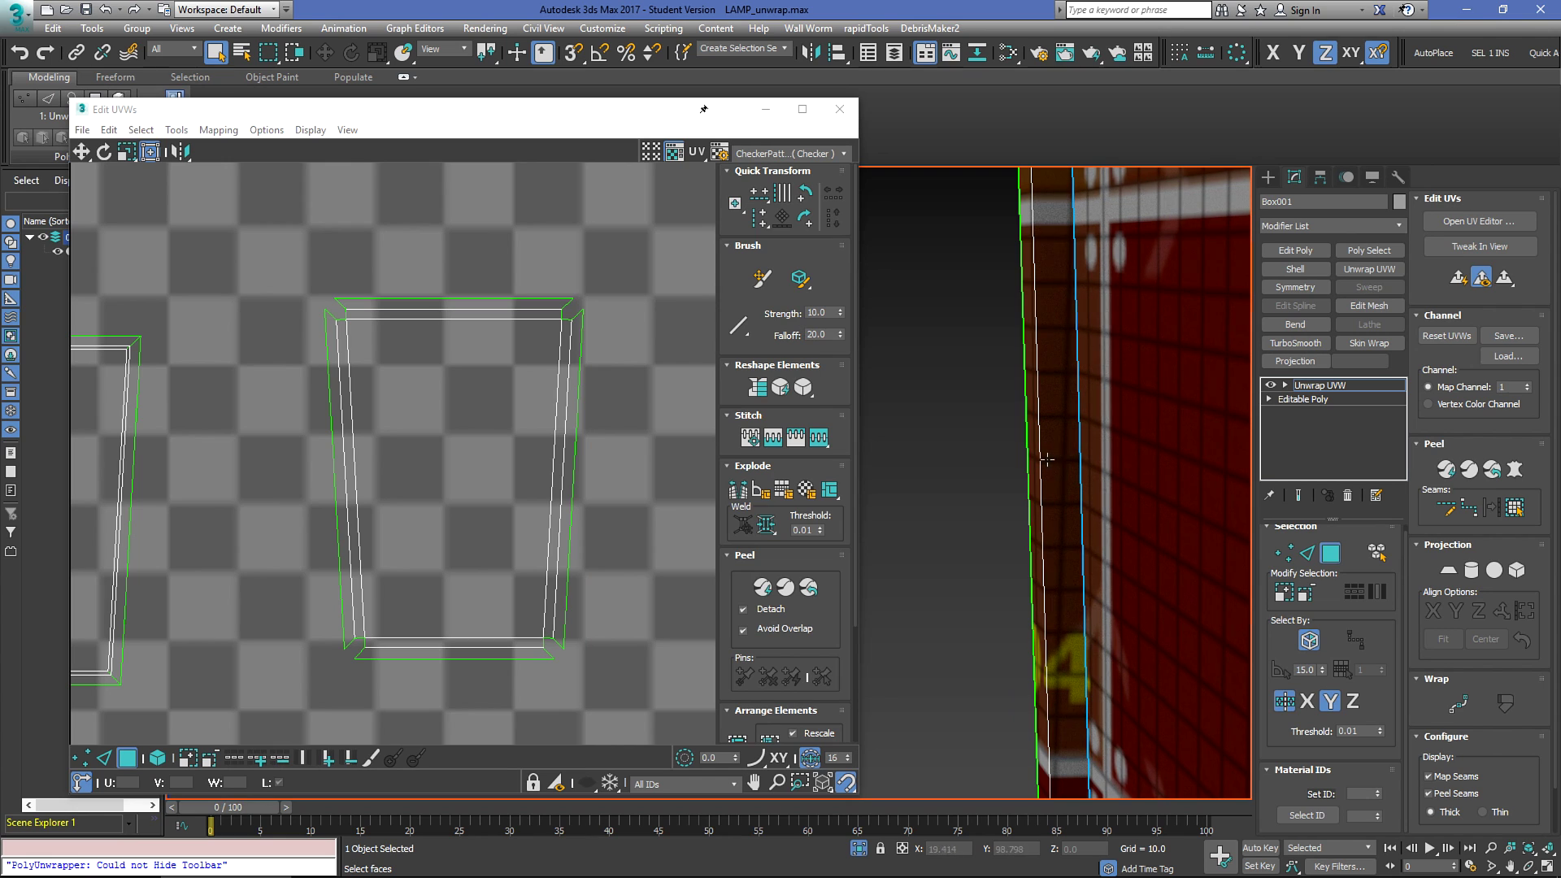
drag(621, 296, 342, 558)
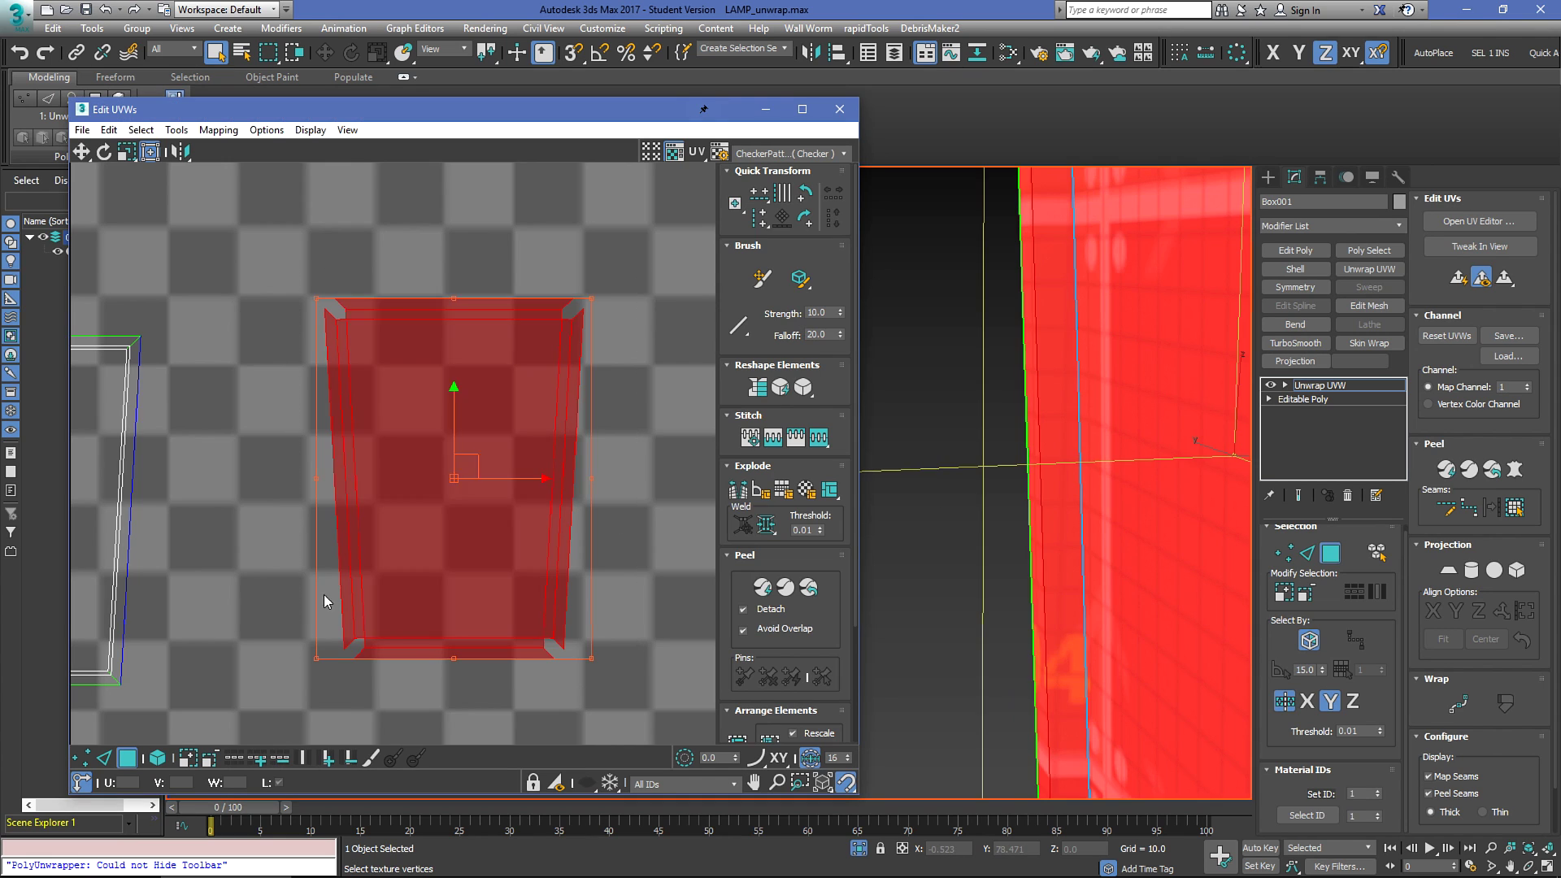
scroll(584, 268, up, 4)
click(955, 501)
scroll(956, 501, down, 4)
alt+middle_drag(958, 501, 1122, 391)
key(3)
click(940, 584)
scroll(1026, 339, up, 4)
click(1027, 341)
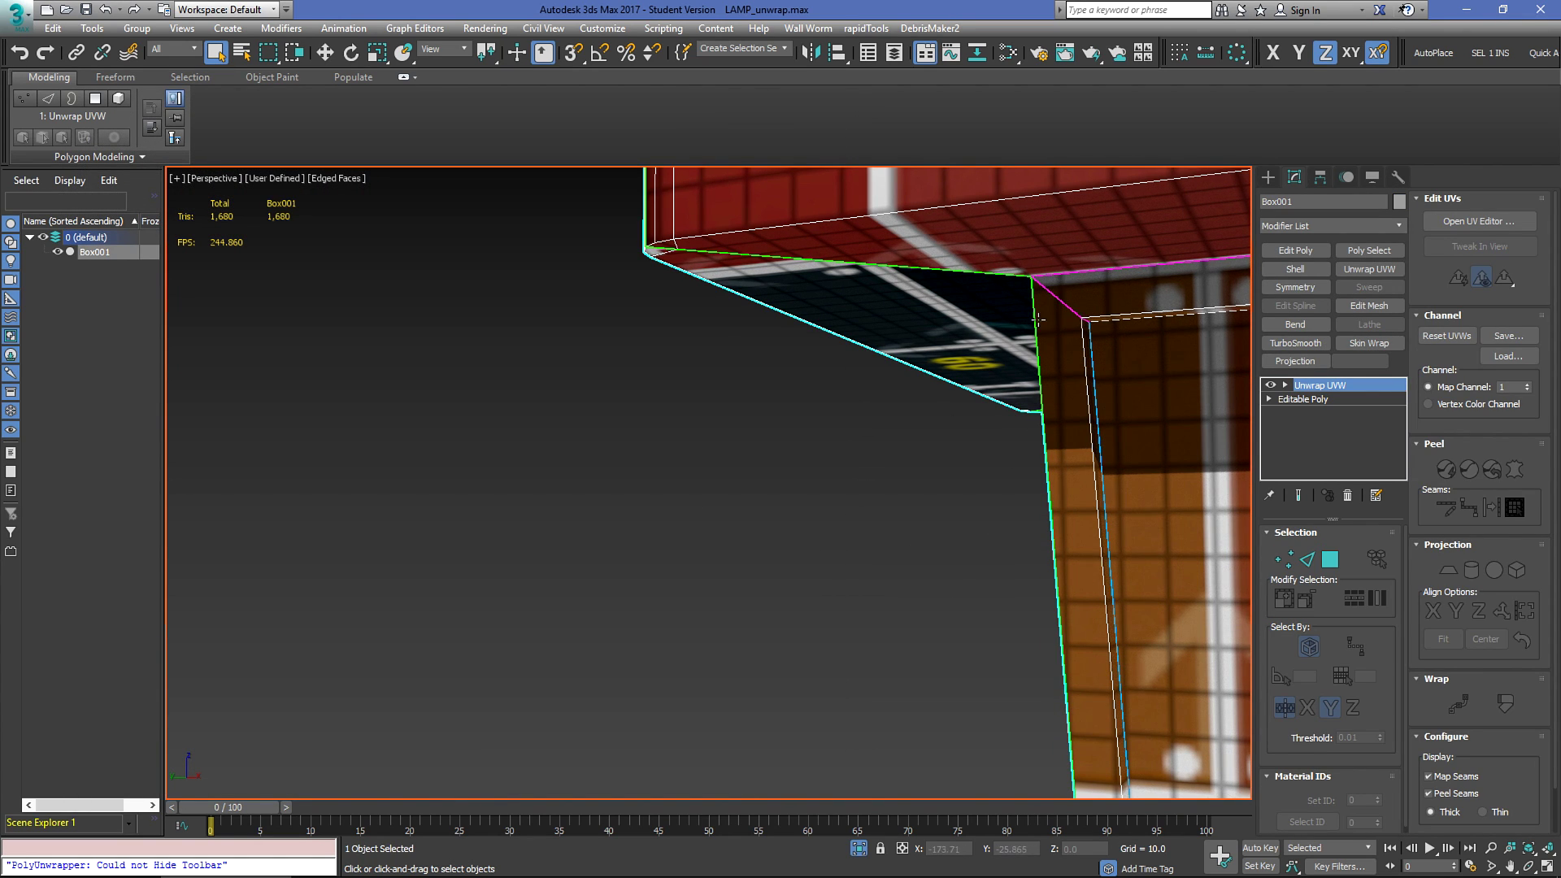
scroll(1034, 314, down, 5)
middle_drag(1034, 315, 950, 343)
alt+middle_drag(1122, 455, 1009, 520)
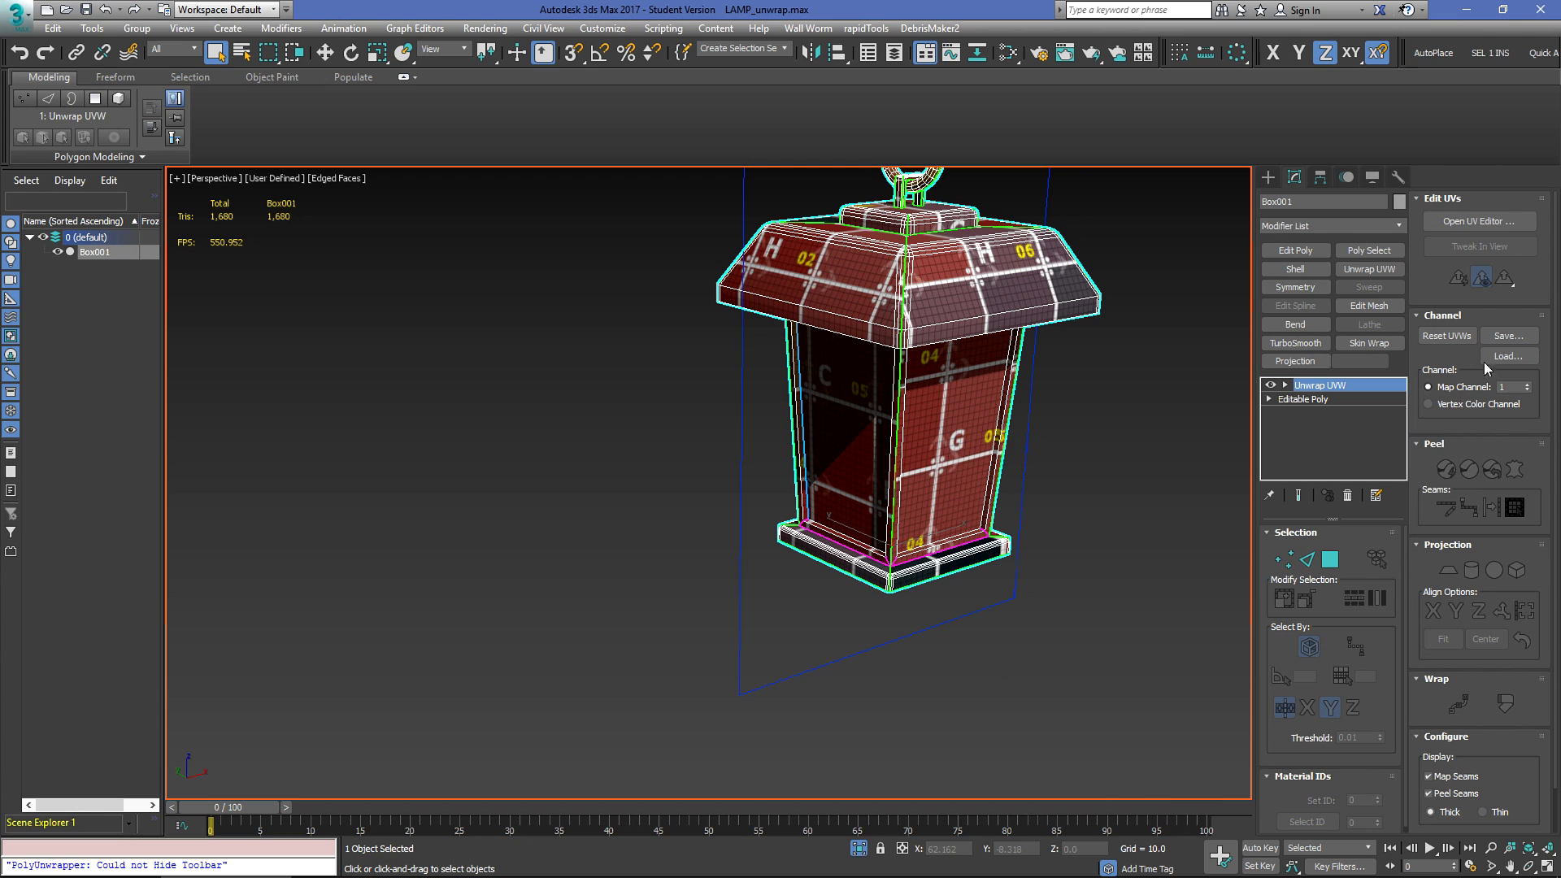
Step: Reopen the UV editor and apply Relax Custom to the four body panel islands together
click(1480, 221)
scroll(563, 382, down, 3)
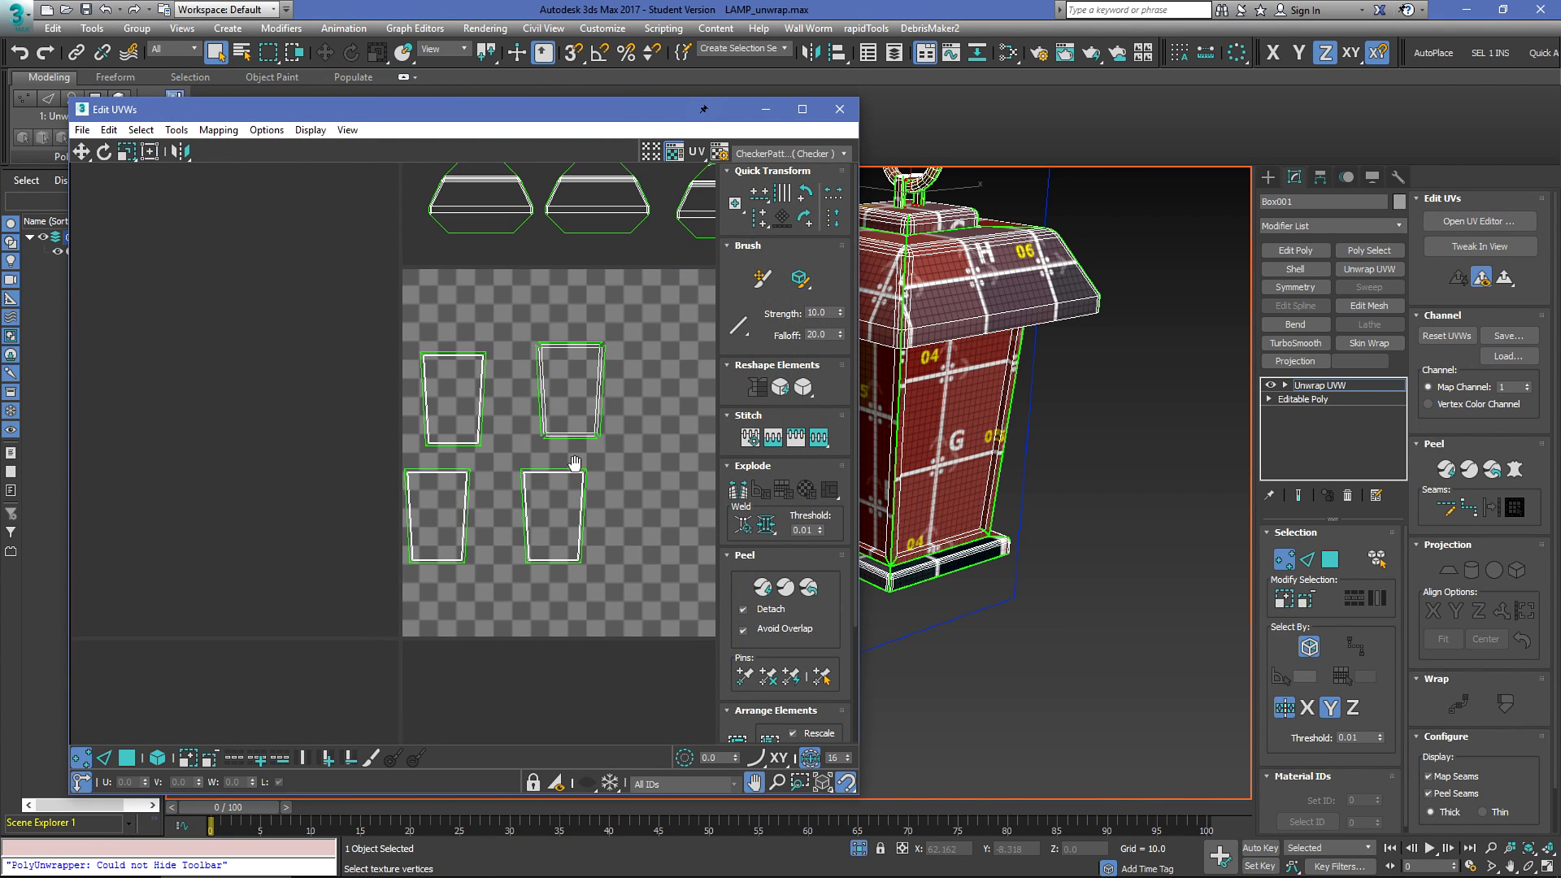
middle_drag(582, 456, 586, 452)
key(ctrl+a)
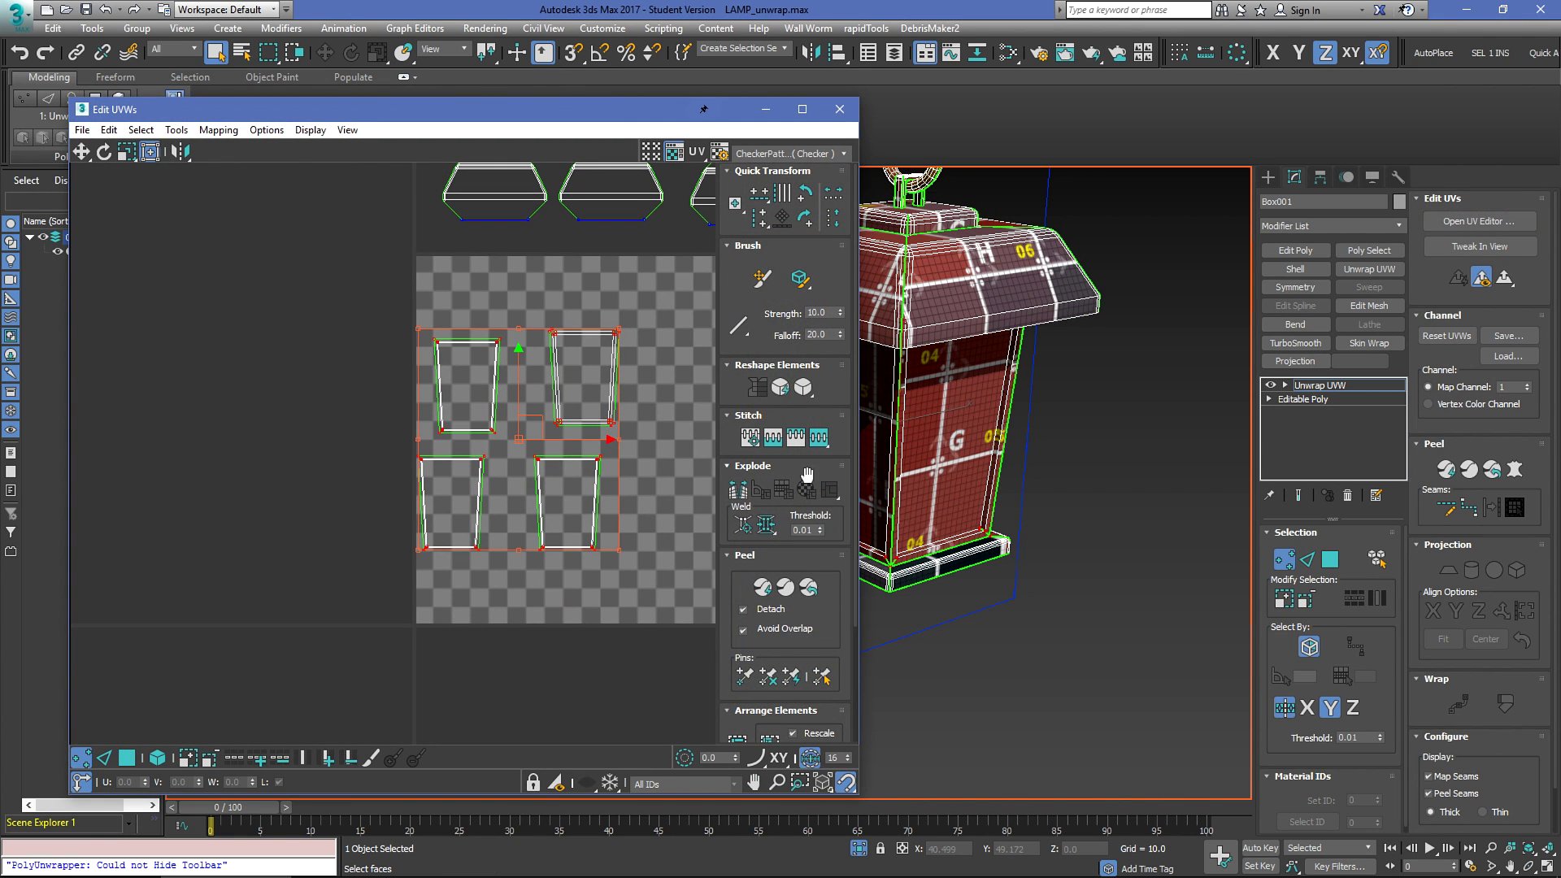
click(802, 390)
Step: Arrange the four body panel islands into a compact two-by-two block along the UV tile's left edge
scroll(638, 334, up, 4)
click(445, 357)
middle_drag(495, 255, 552, 197)
scroll(437, 354, down, 2)
drag(181, 265, 649, 464)
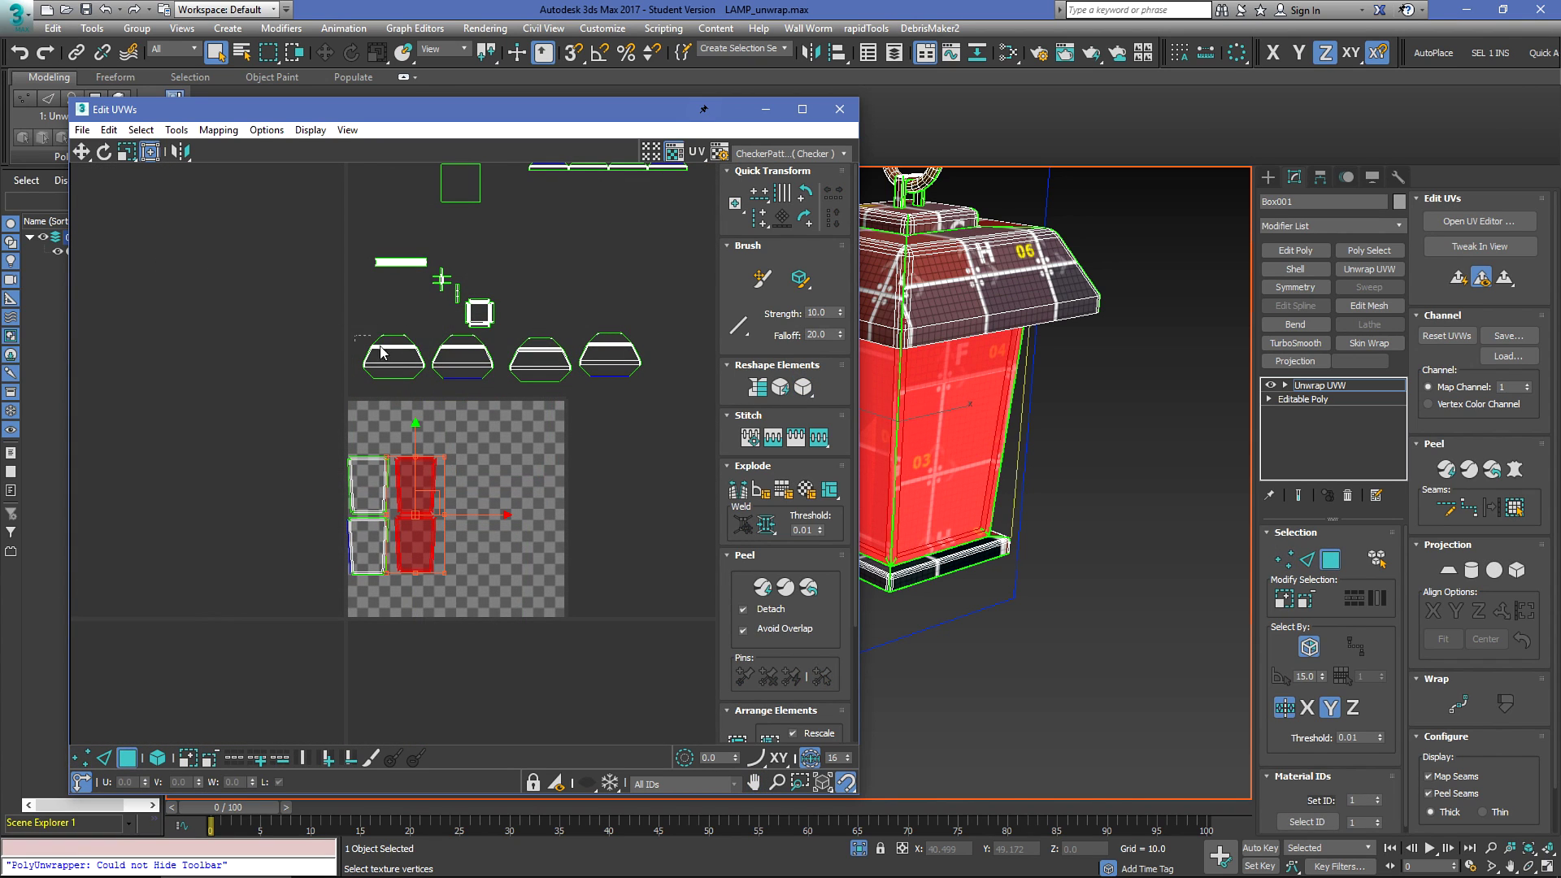
Step: Select the four roof islands and move them down to the upper edge of the UV tile
drag(382, 352, 637, 413)
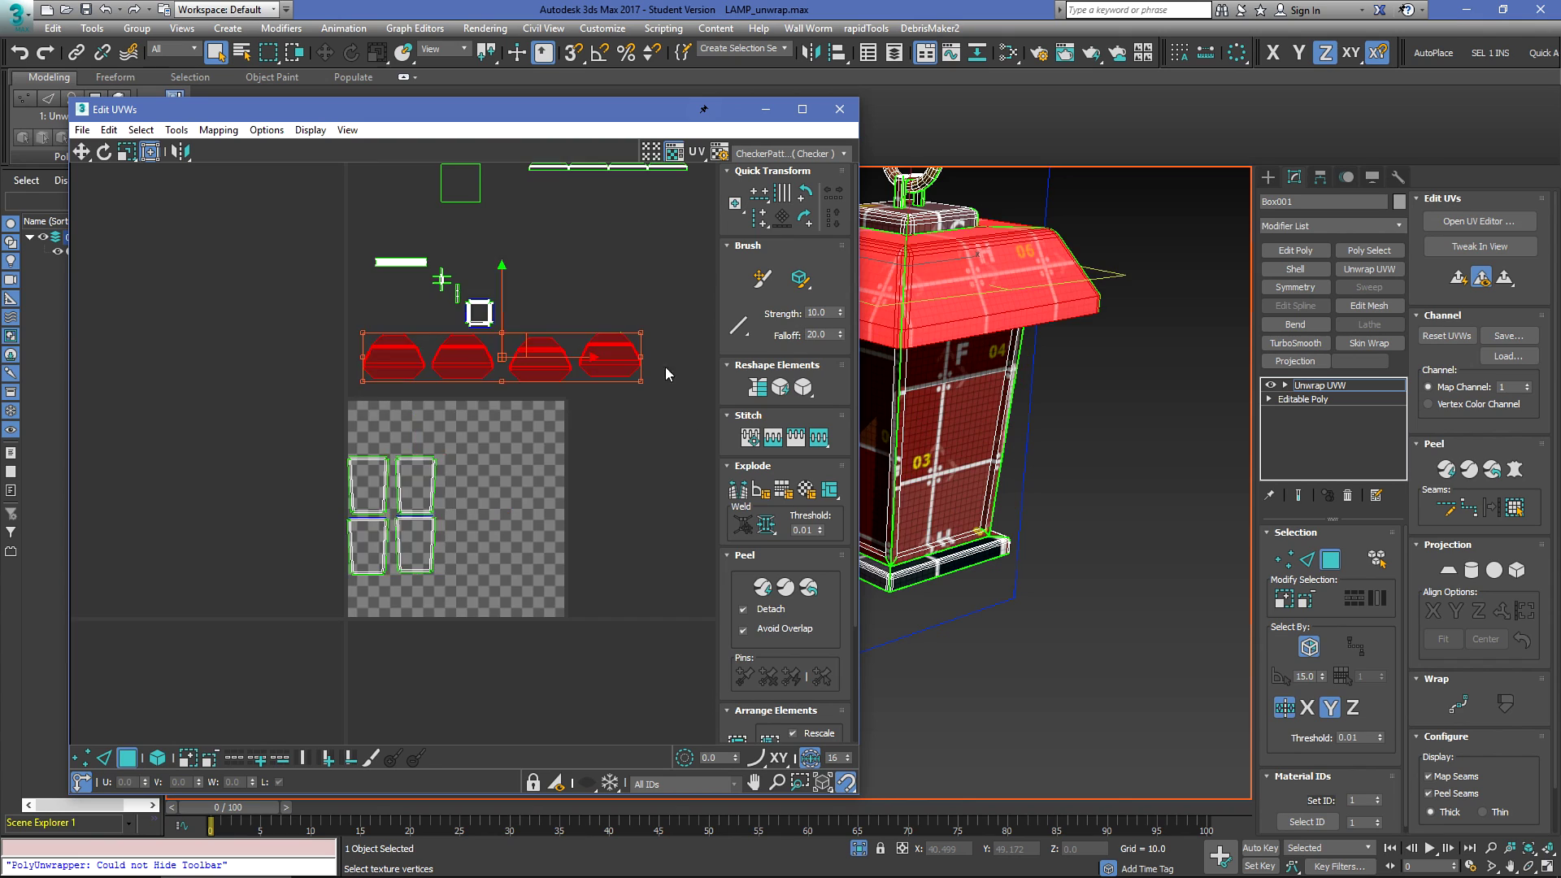
scroll(633, 349, up, 5)
scroll(551, 473, down, 4)
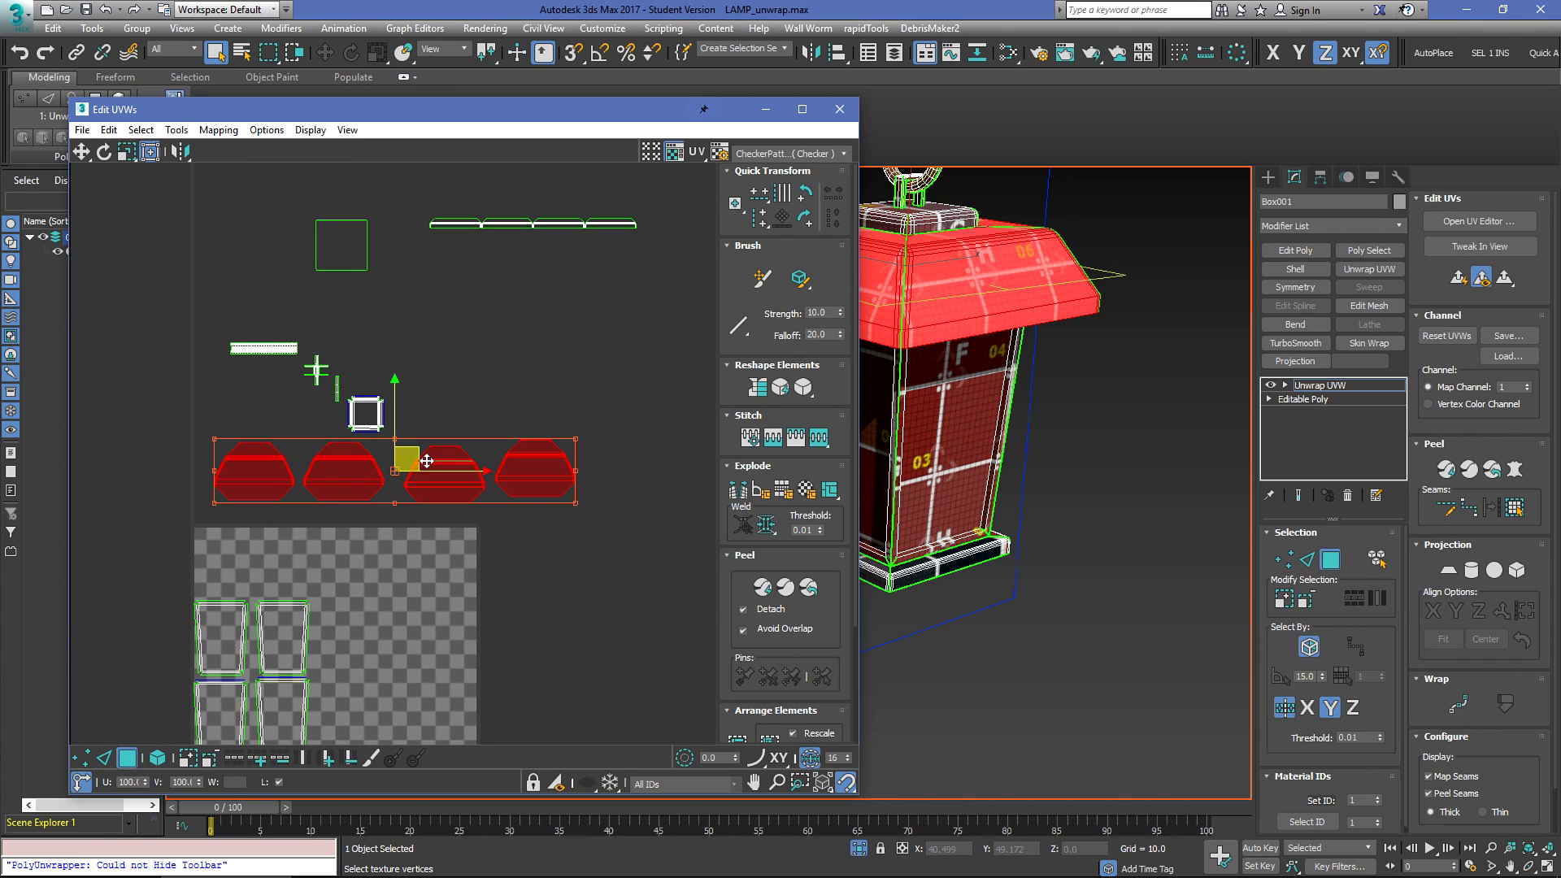
drag(444, 462, 428, 498)
scroll(471, 476, down, 5)
Step: Select all of the lamp's UV islands and enable rotation in the arrange options
drag(315, 320, 659, 618)
scroll(423, 498, up, 3)
mouse_move(482, 550)
middle_down()
mouse_move(494, 514)
mouse_move(500, 551)
middle_up()
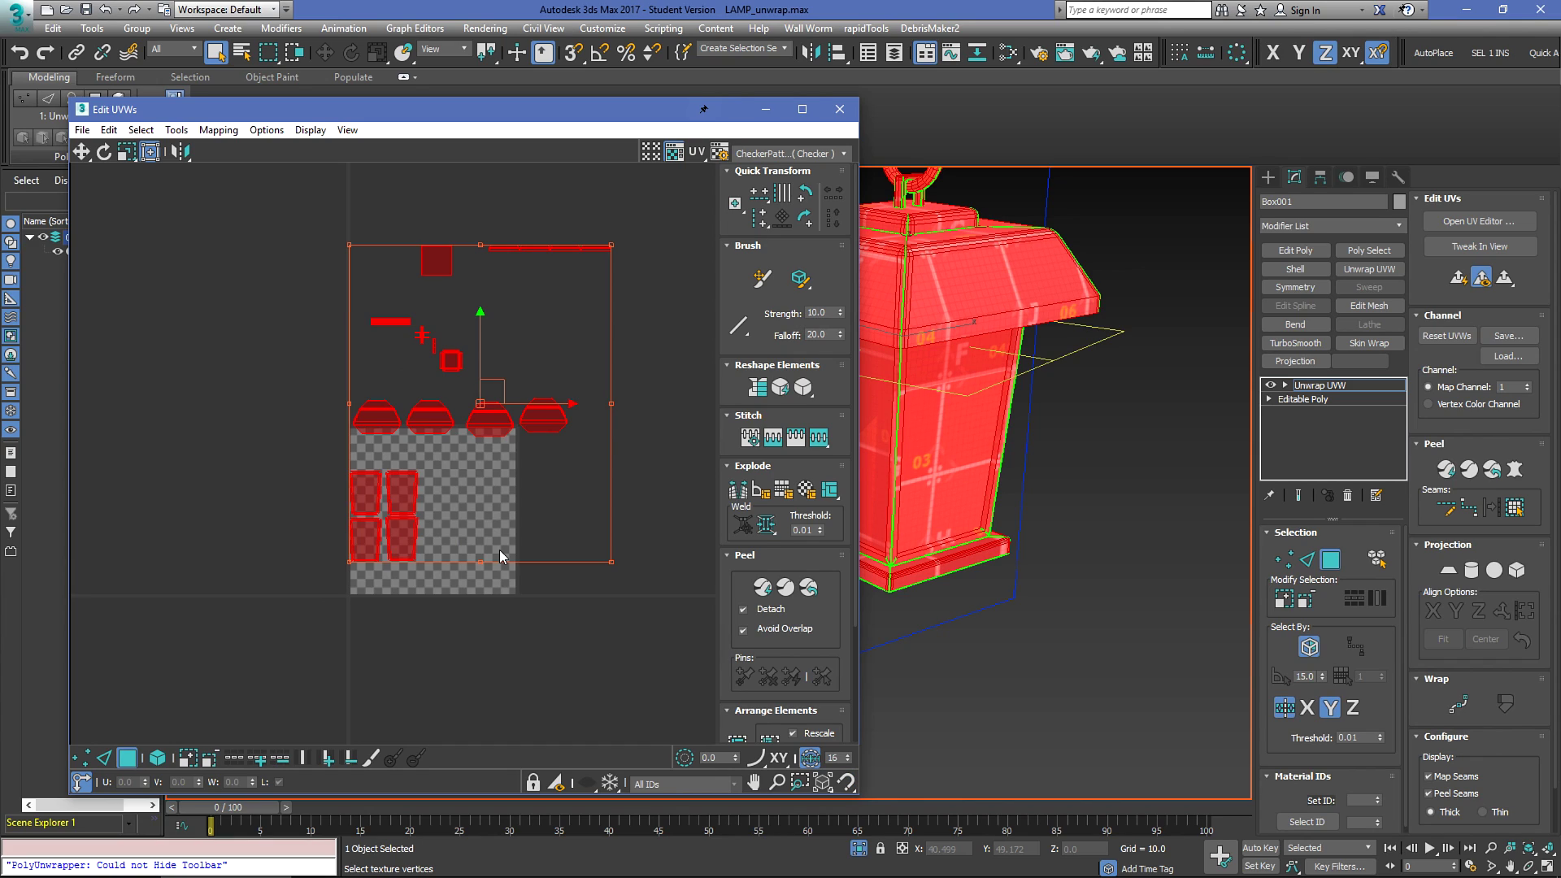
drag(834, 626, 835, 383)
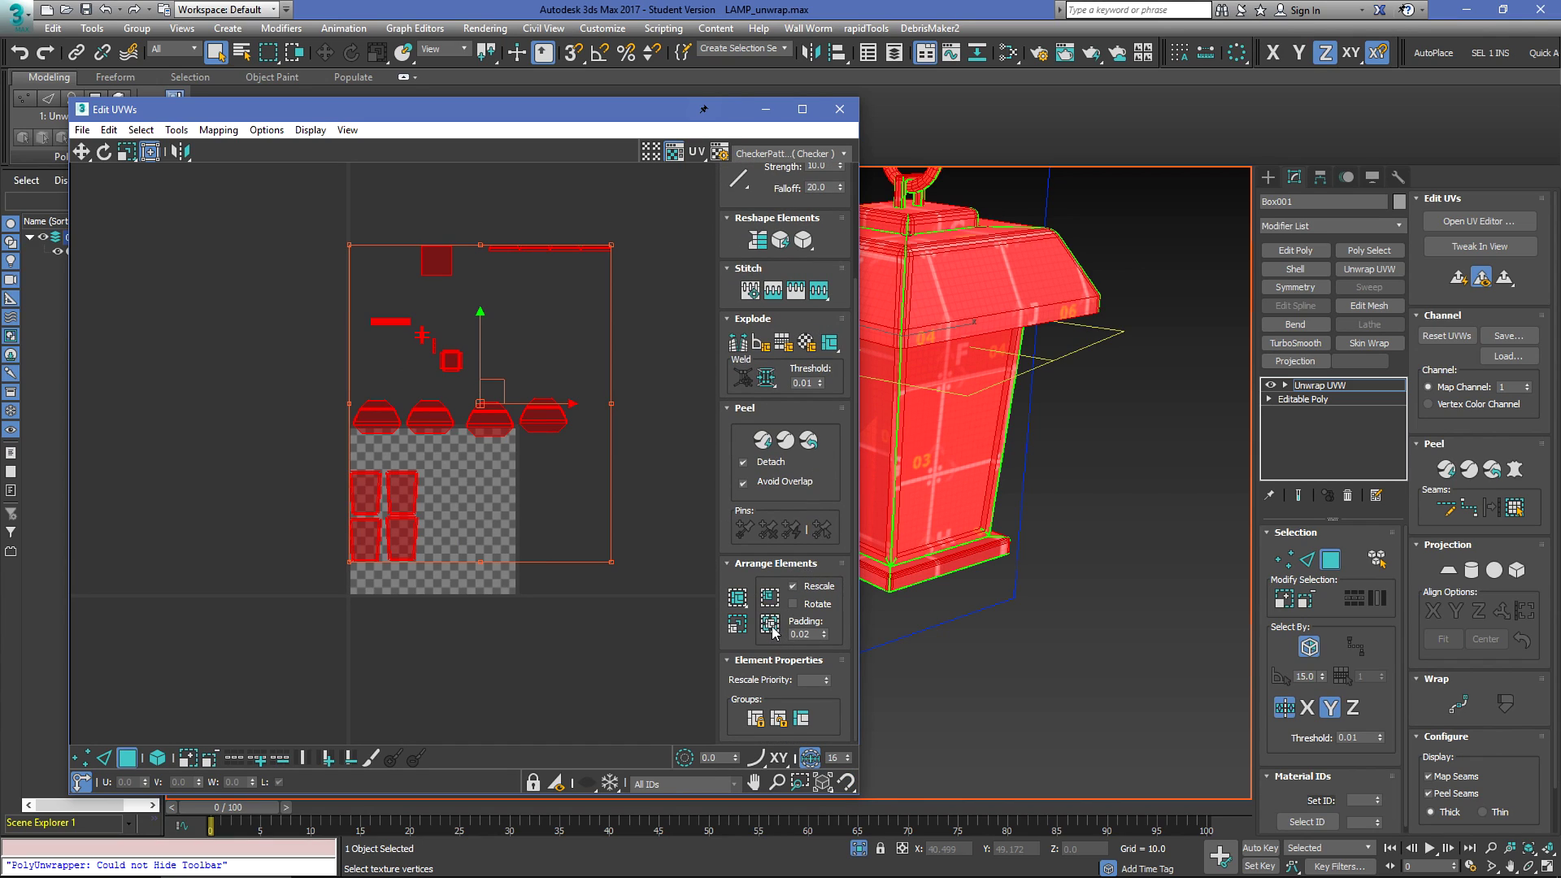
click(794, 603)
Step: Turn on the repeating multi-tile checker background around the UV tile
middle_drag(517, 662, 588, 620)
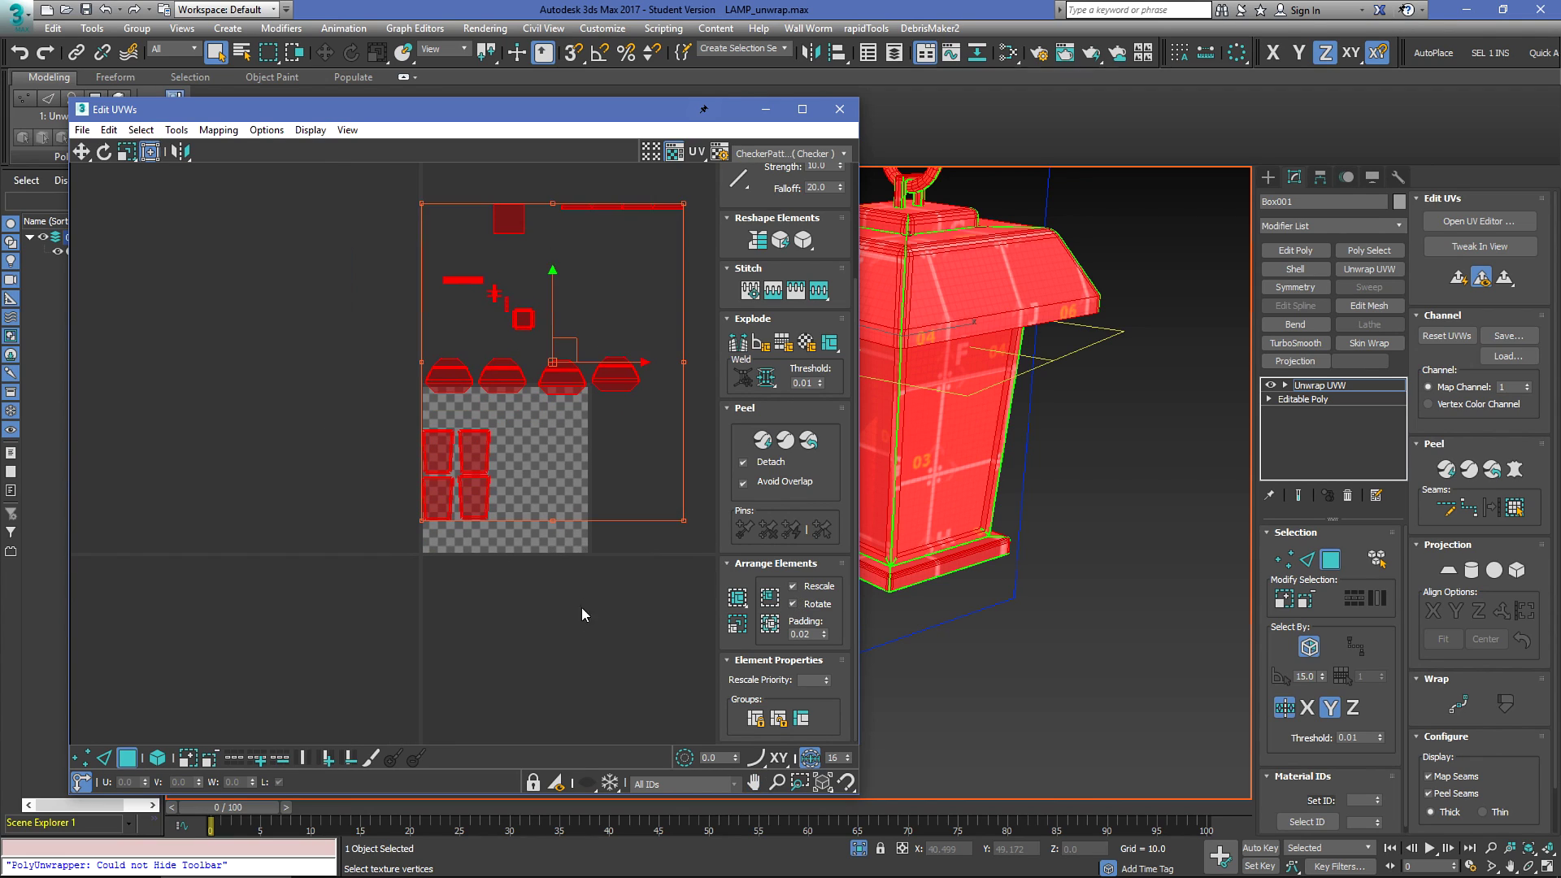
scroll(561, 553, up, 3)
middle_drag(505, 474, 545, 547)
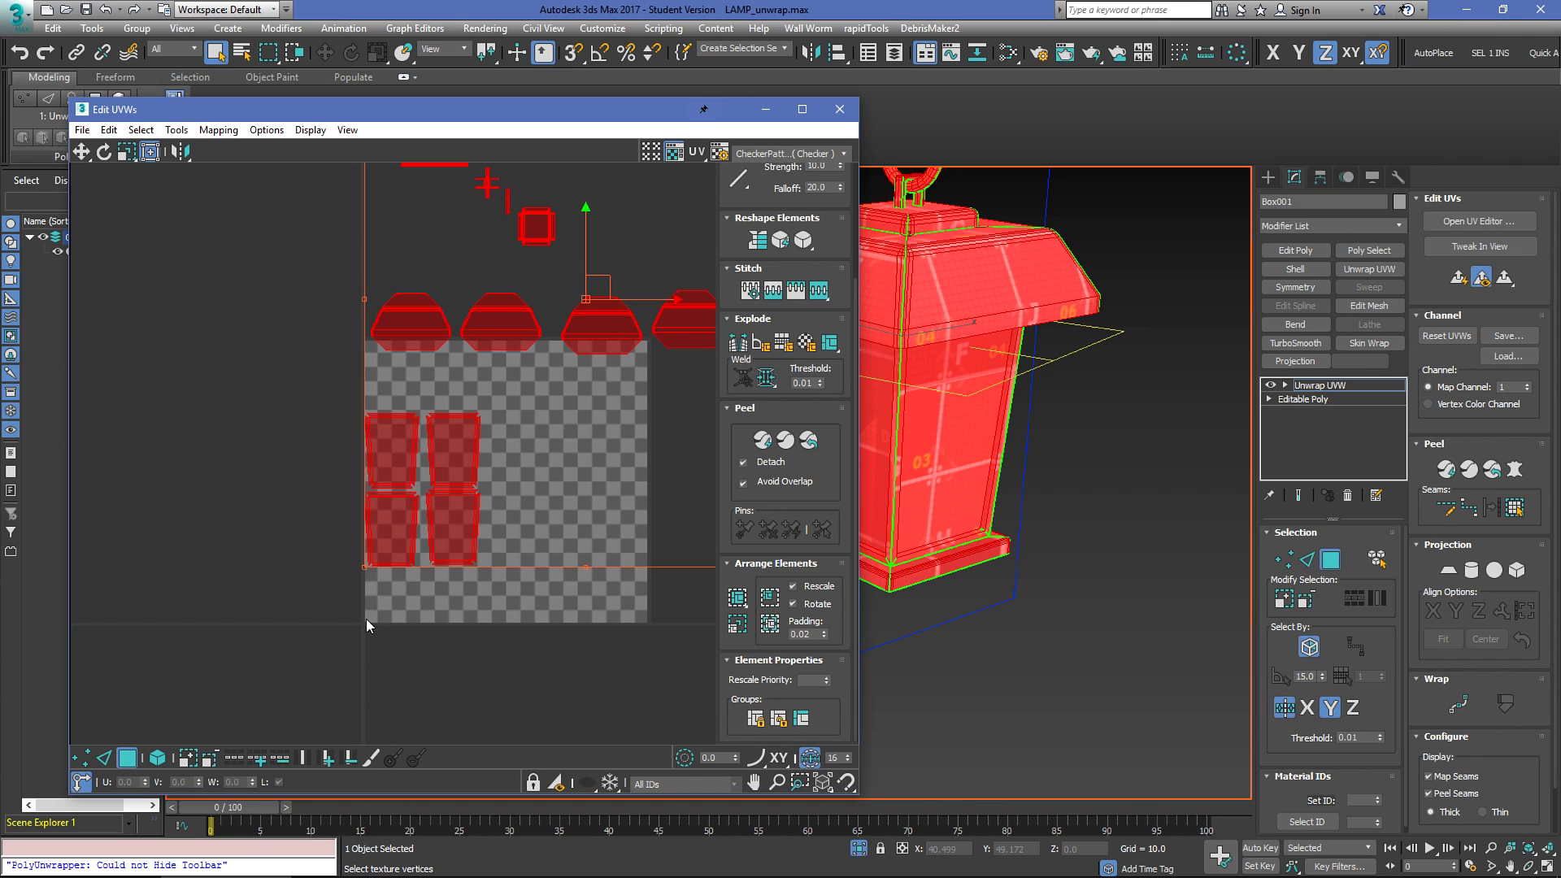
scroll(472, 515, down, 3)
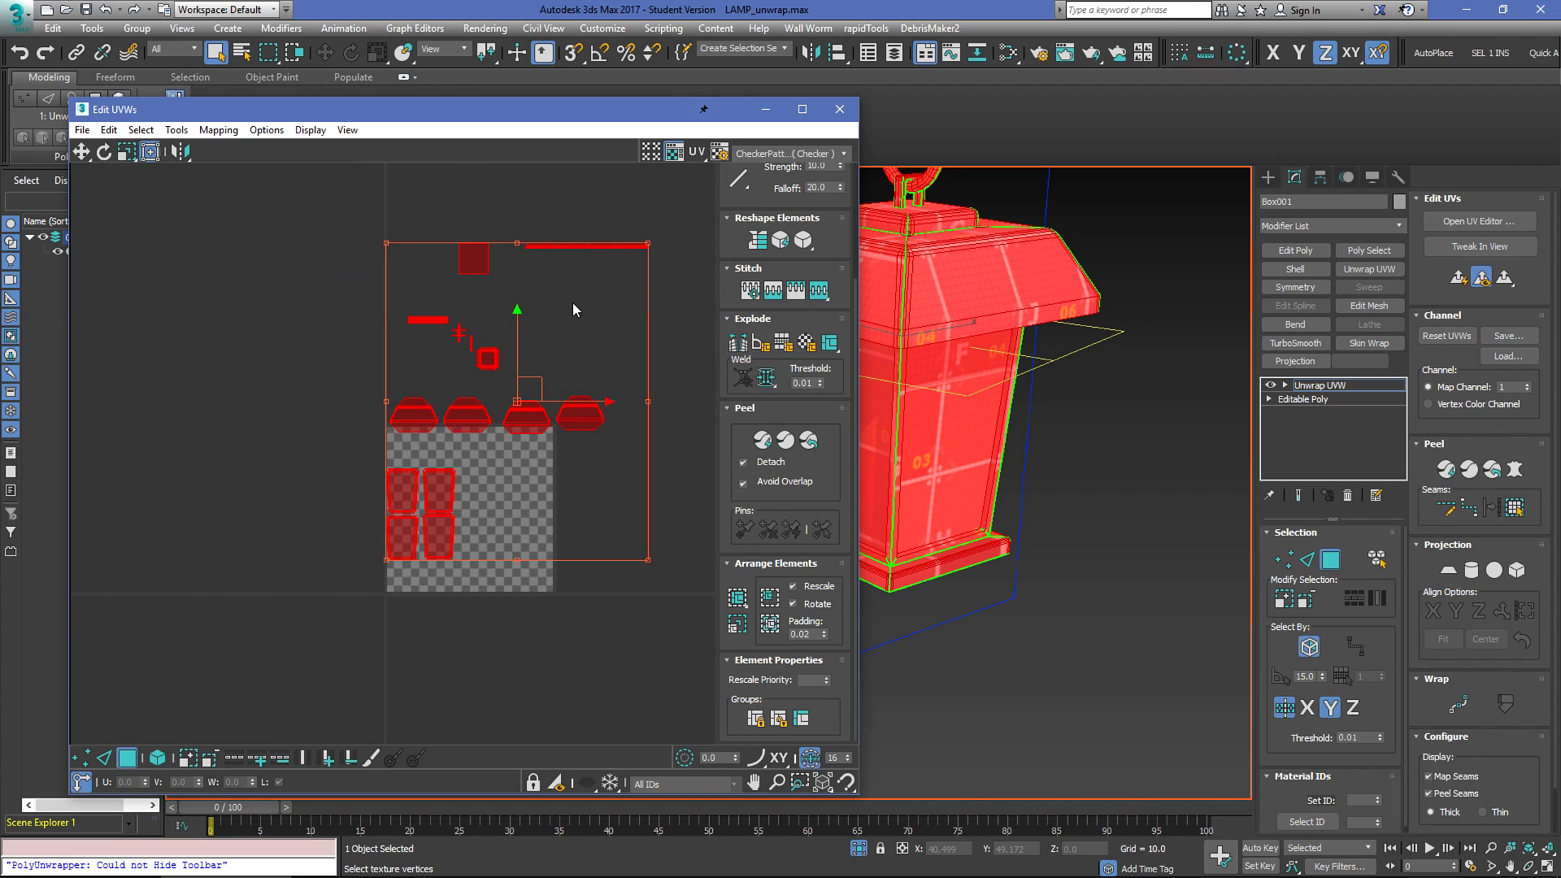
click(651, 152)
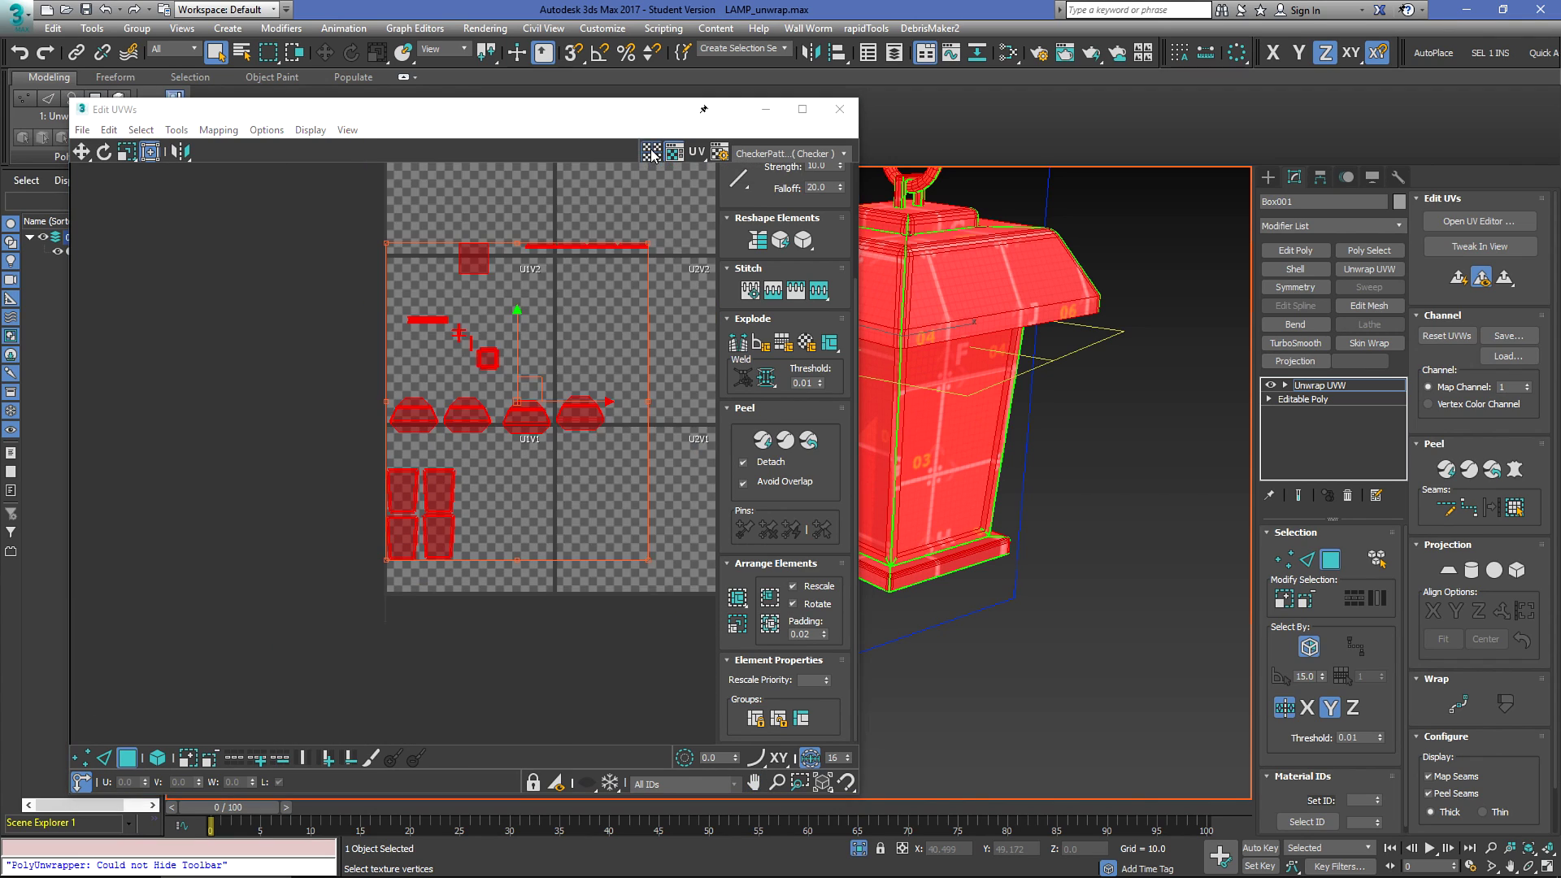
Step: Nudge all the UV islands, then move the four body panel islands into the UV tile's lower-left corner
scroll(469, 420, down, 3)
scroll(469, 421, down, 1)
drag(517, 421, 540, 397)
scroll(508, 458, up, 5)
click(569, 614)
drag(384, 408, 494, 507)
drag(457, 447, 401, 529)
click(469, 467)
scroll(403, 503, up, 3)
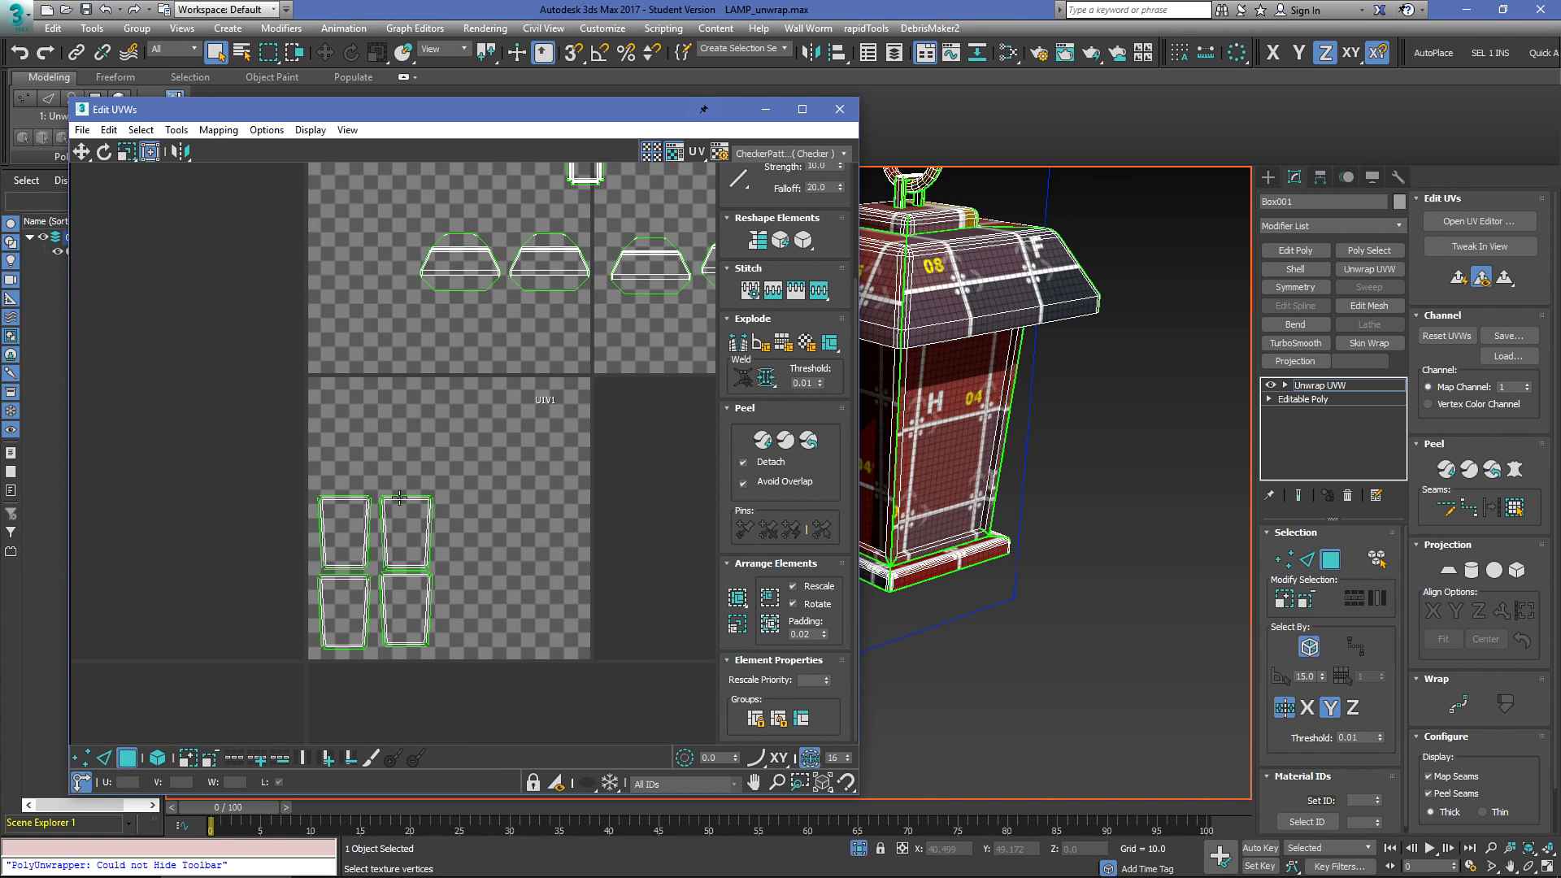
Step: Move the upper pair of body panel islands up into the neighbouring tile above the main UV tile
drag(293, 462, 437, 522)
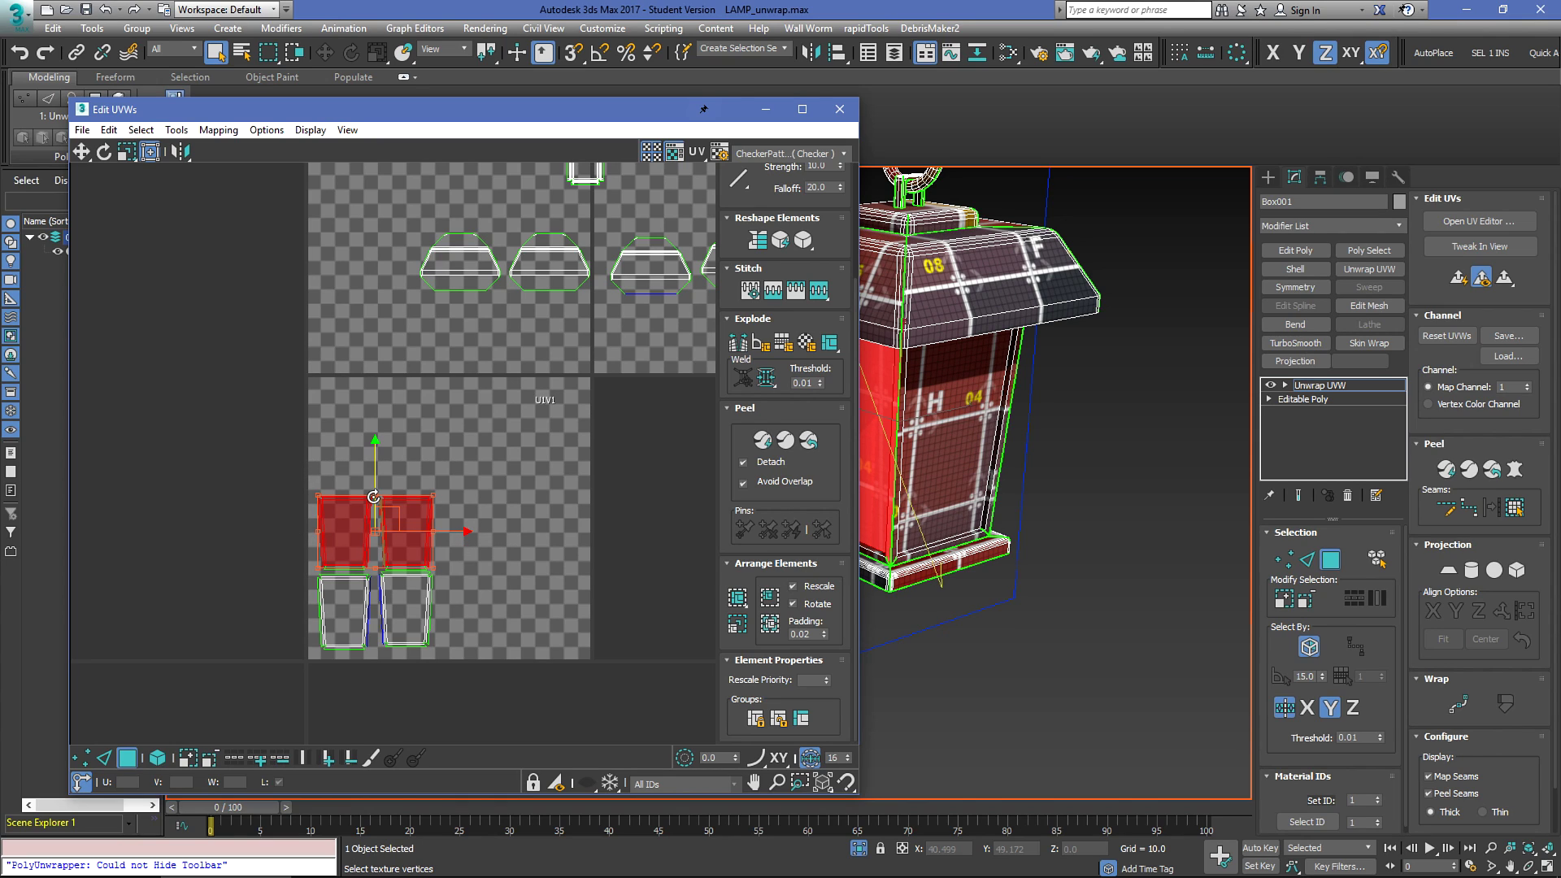
scroll(374, 497, down, 3)
mouse_move(498, 438)
middle_down()
mouse_move(489, 570)
mouse_move(527, 445)
middle_up()
scroll(465, 580, up, 3)
drag(380, 555, 381, 348)
drag(269, 595, 511, 716)
middle_drag(508, 349, 542, 425)
scroll(403, 286, down, 2)
click(491, 509)
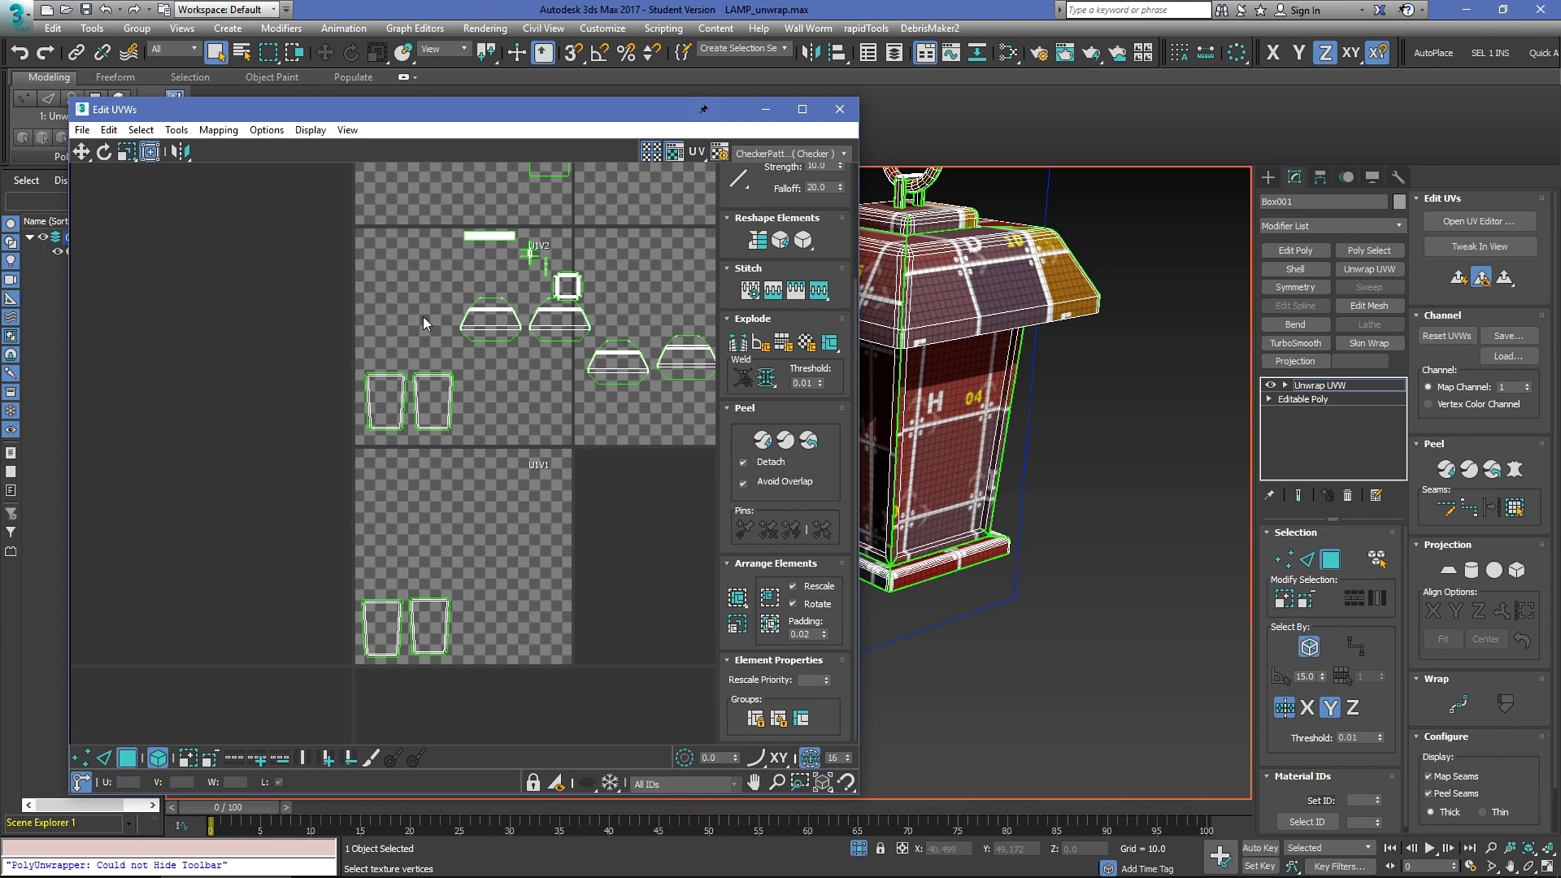
drag(467, 428, 468, 431)
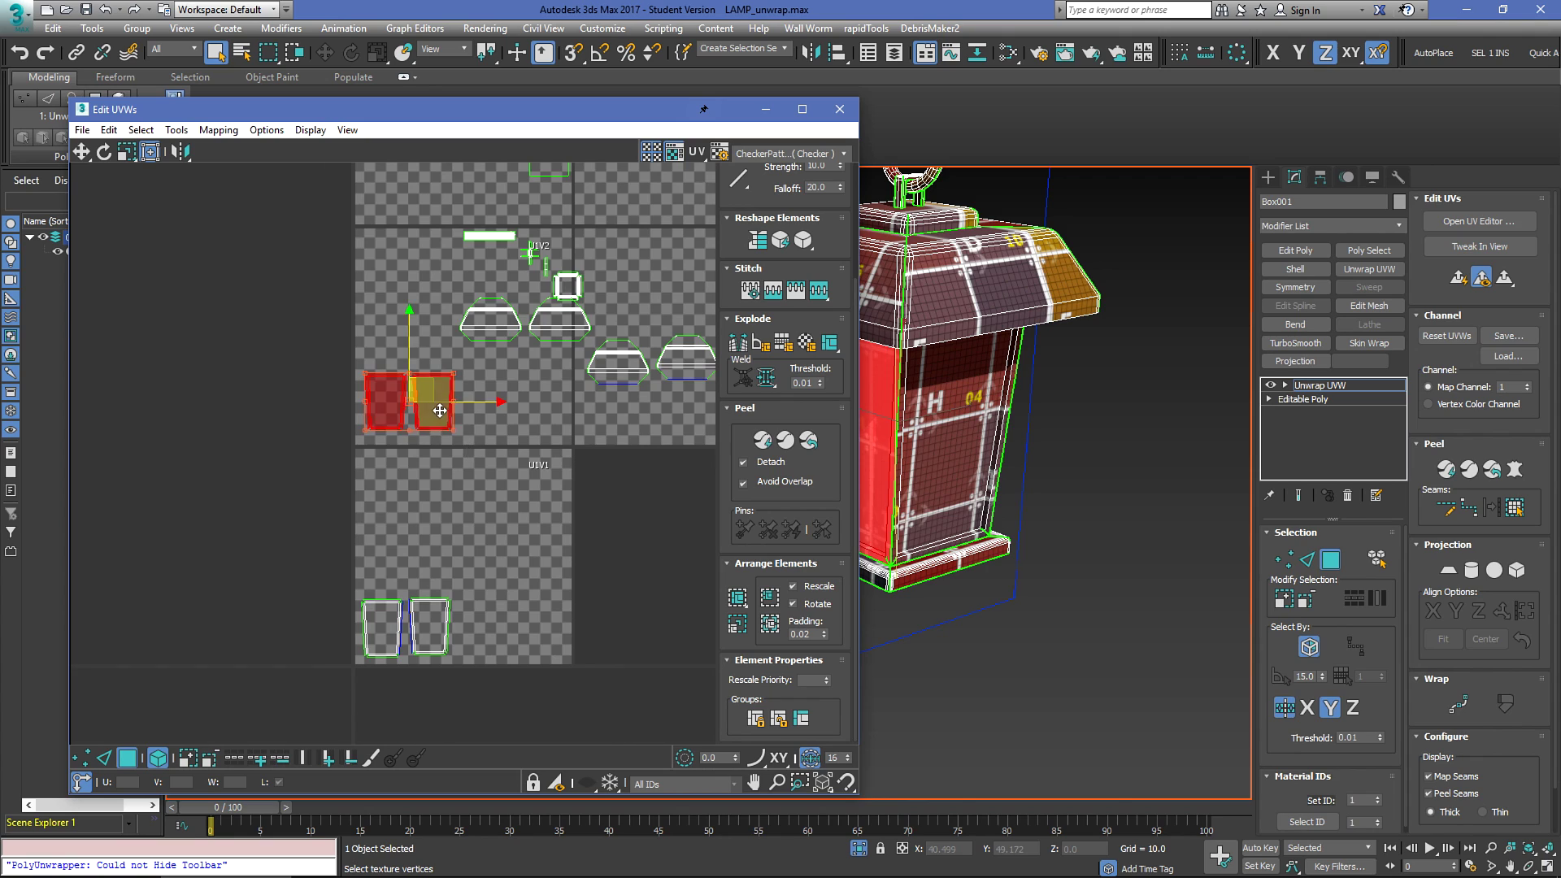
scroll(439, 410, up, 2)
scroll(446, 445, down, 5)
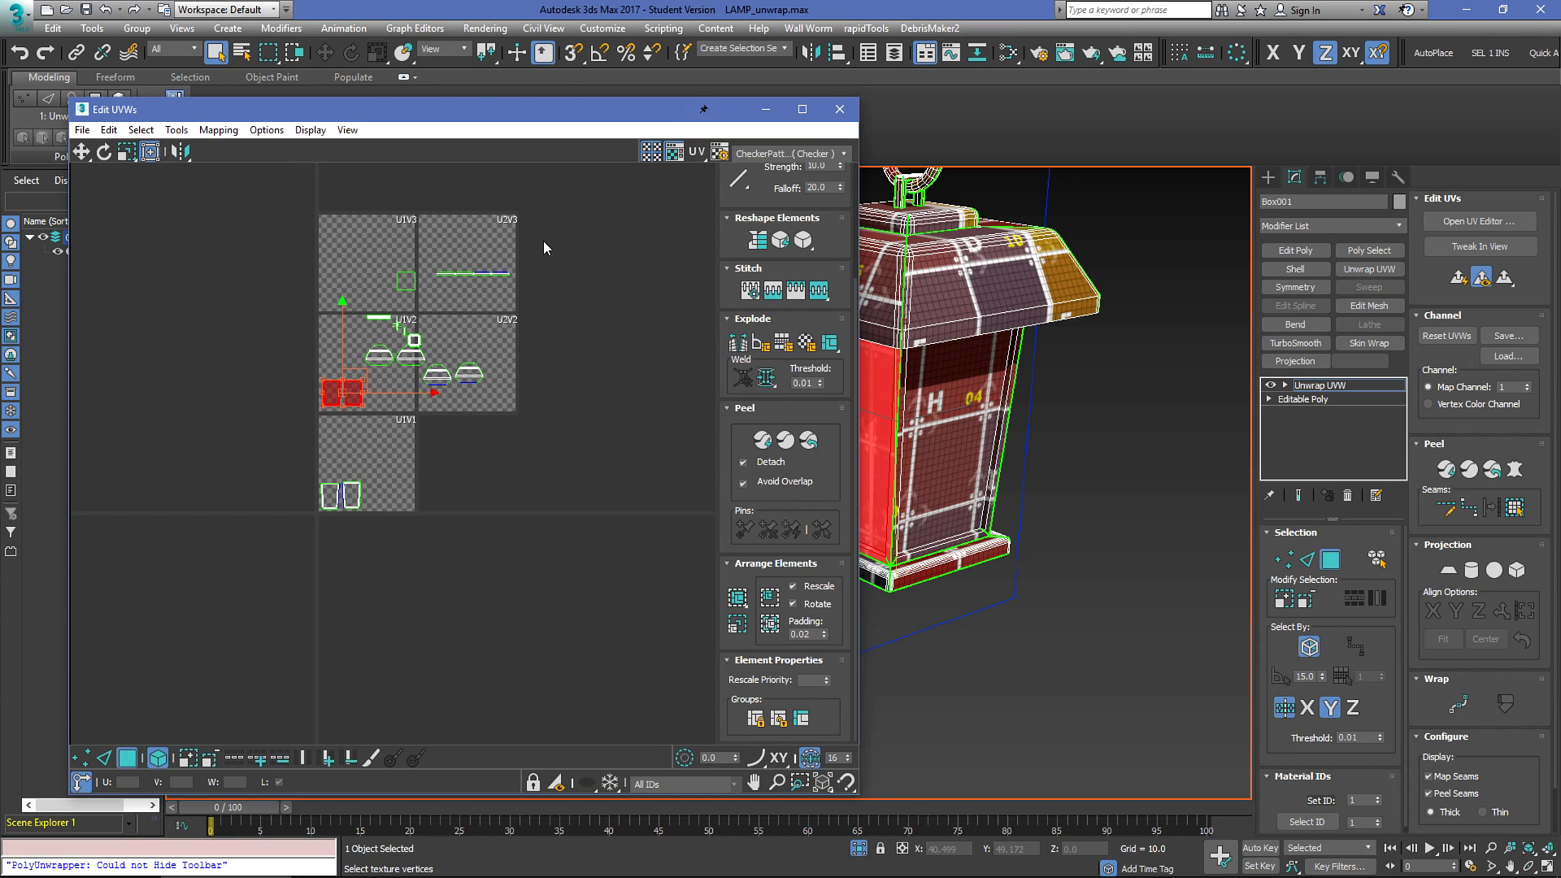
Step: Select all UV islands and pack them into the main tile with rescaling, rotation and 0.02 padding
click(650, 154)
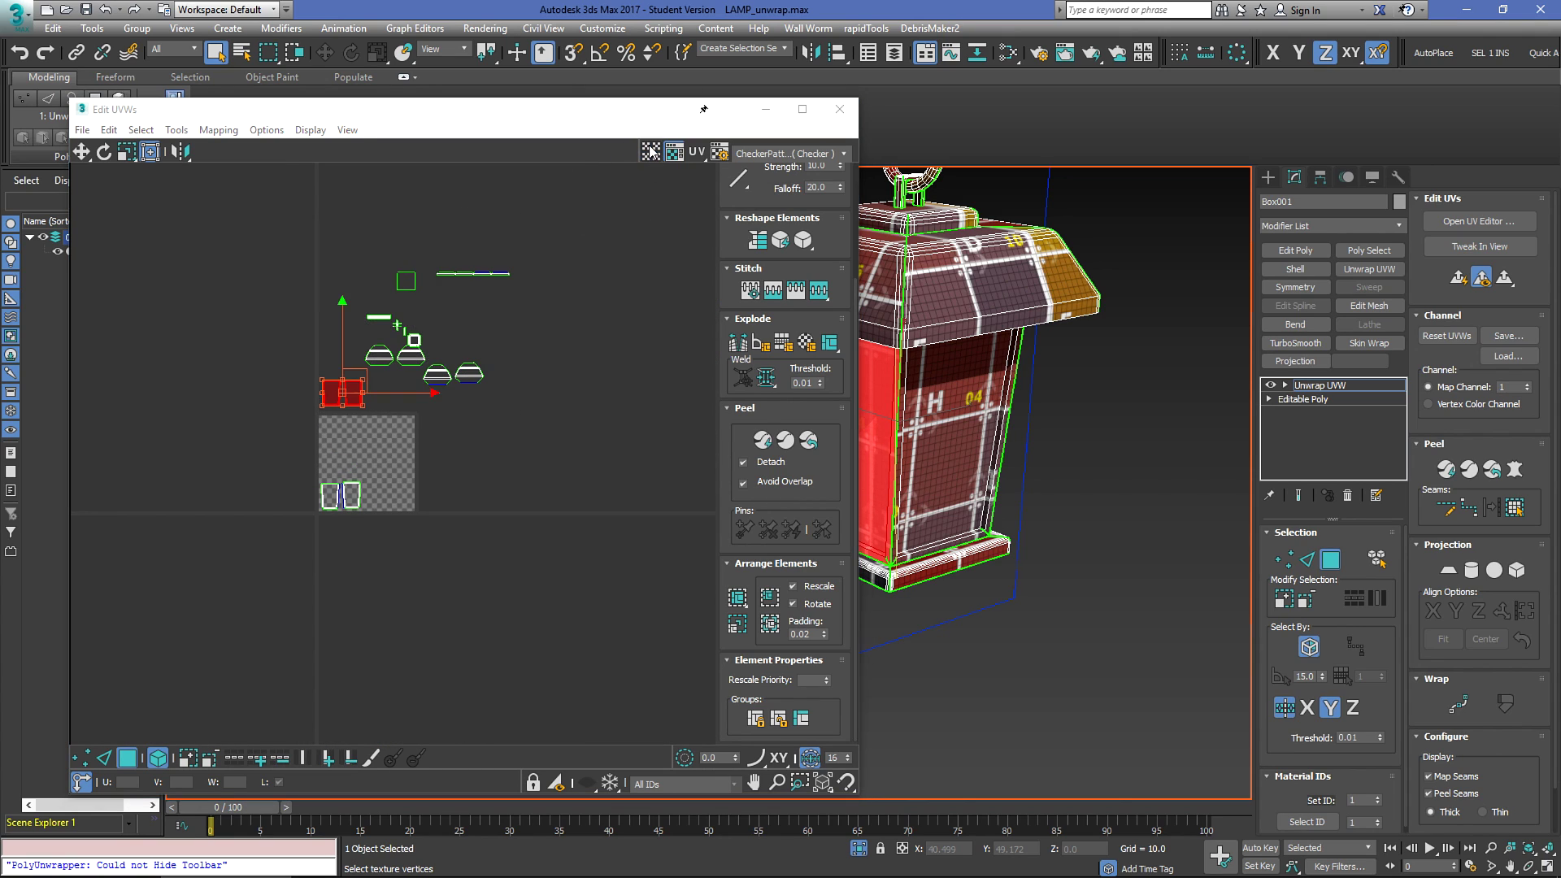
click(650, 153)
middle_drag(250, 262, 390, 272)
drag(701, 571, 702, 571)
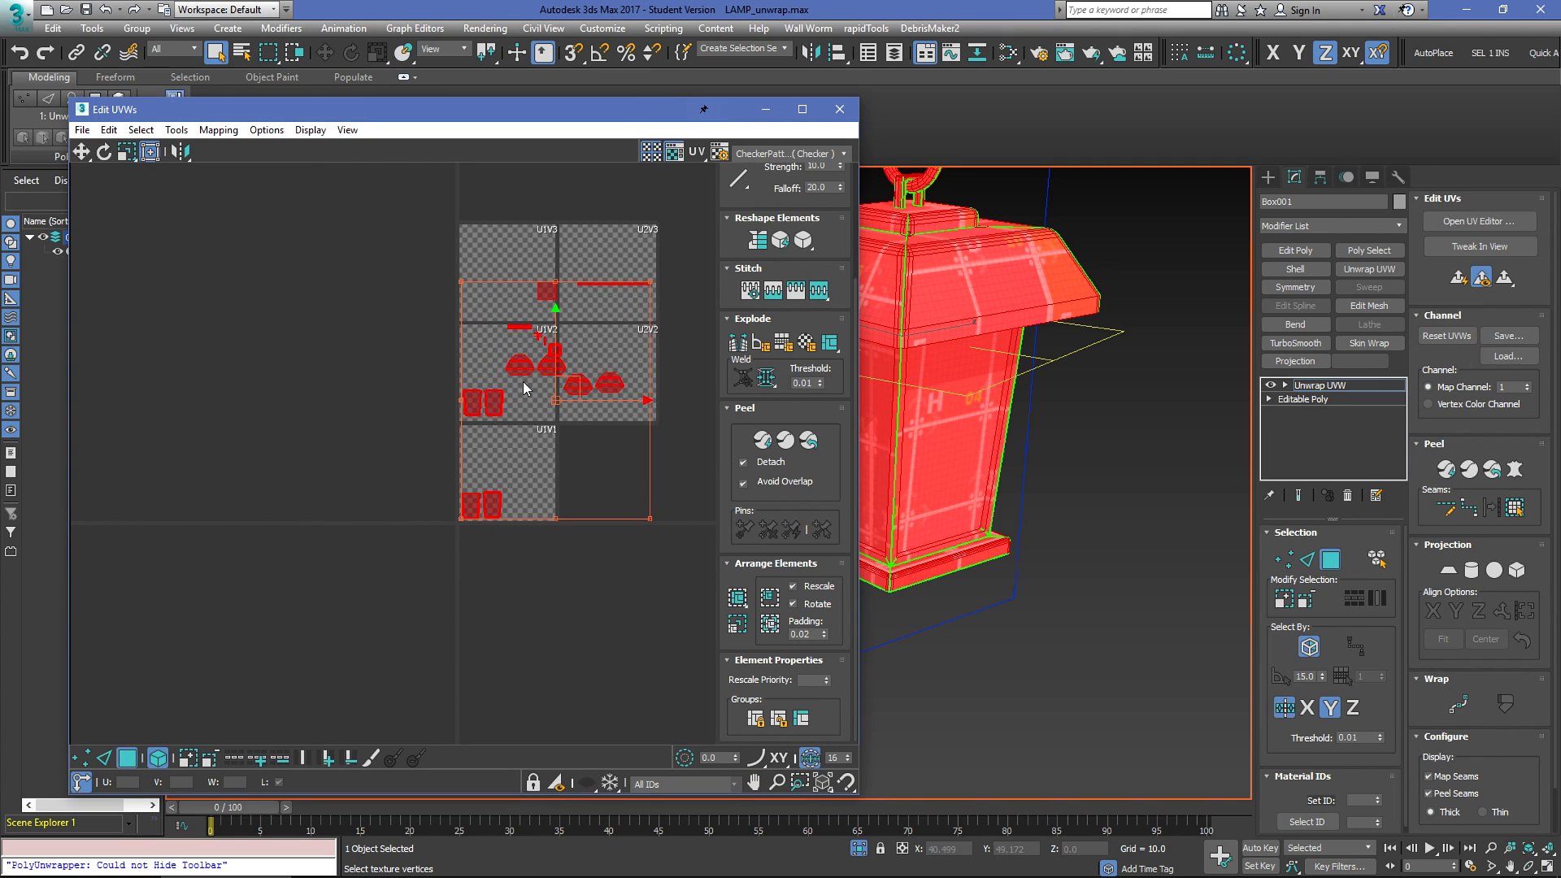
scroll(534, 488, up, 4)
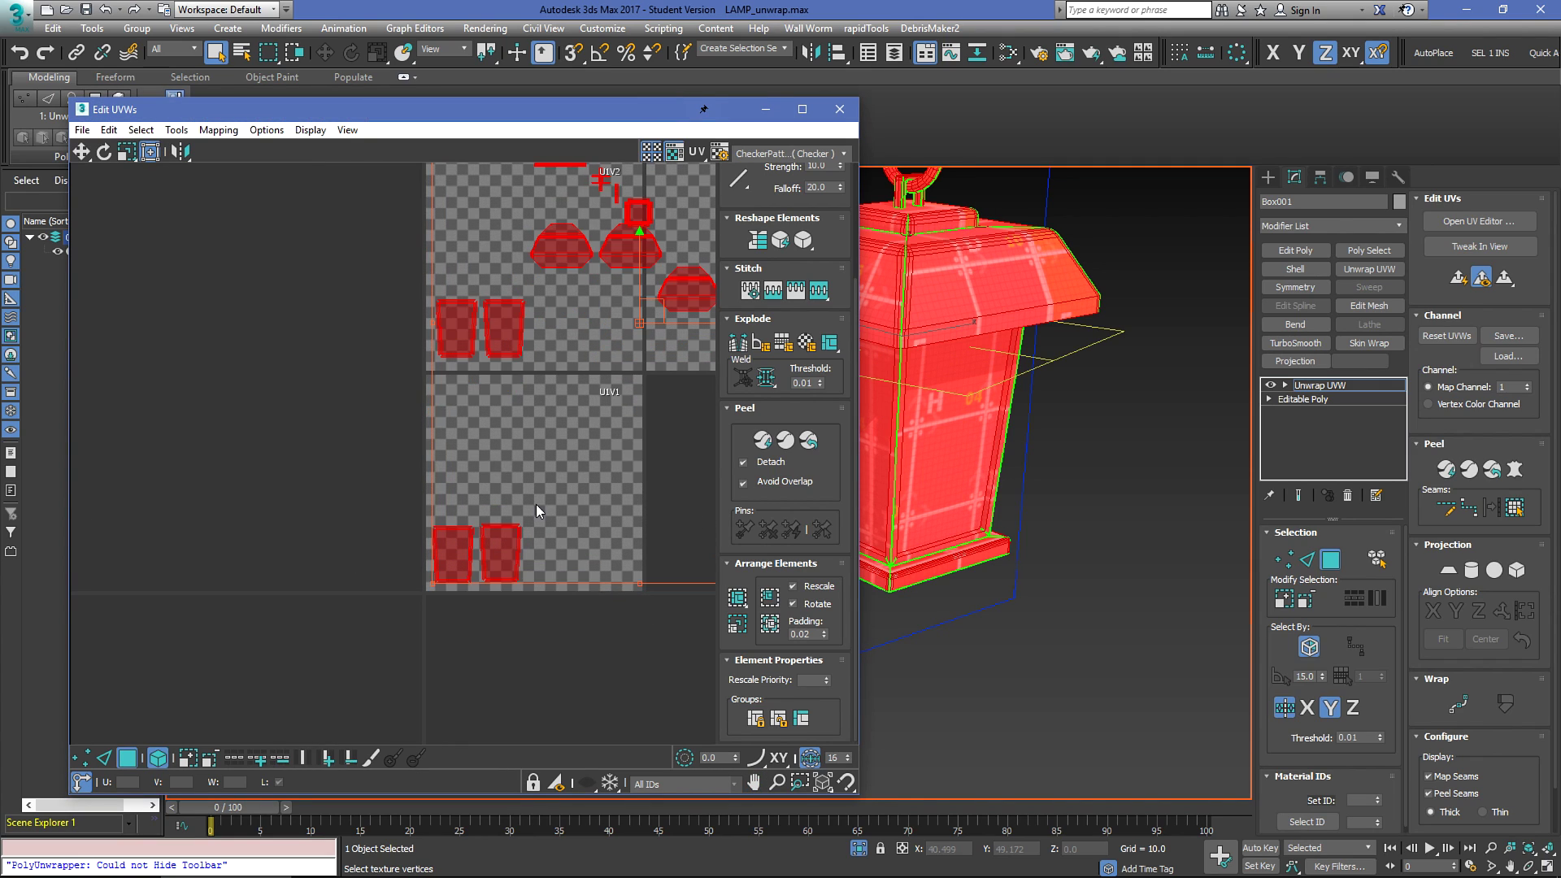
click(770, 625)
scroll(608, 456, up, 2)
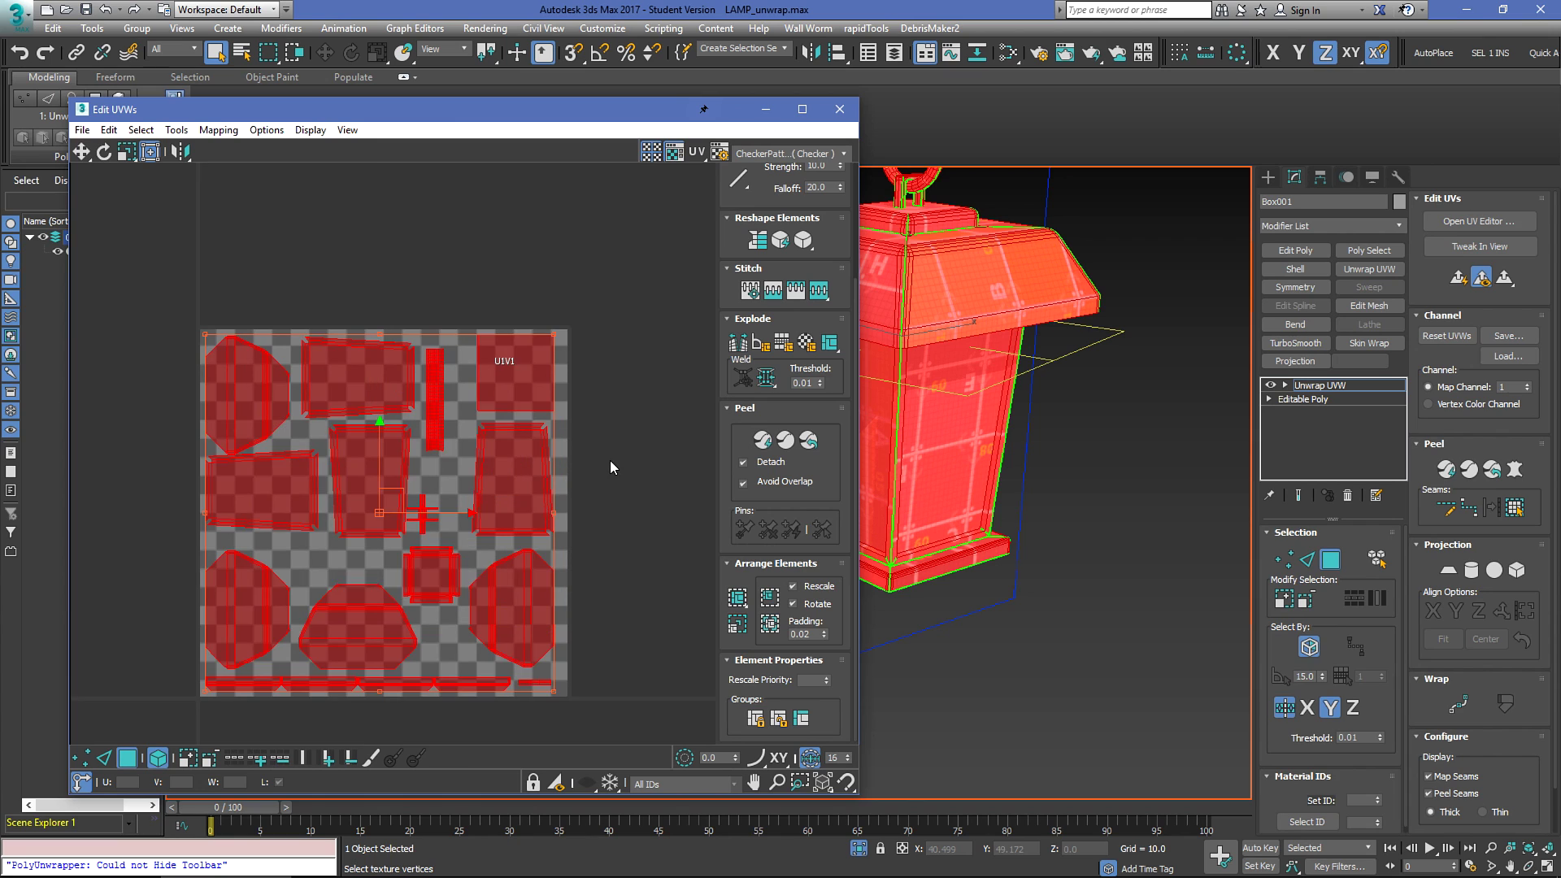
click(612, 455)
middle_drag(265, 505, 402, 442)
scroll(401, 442, up, 1)
scroll(455, 435, down, 4)
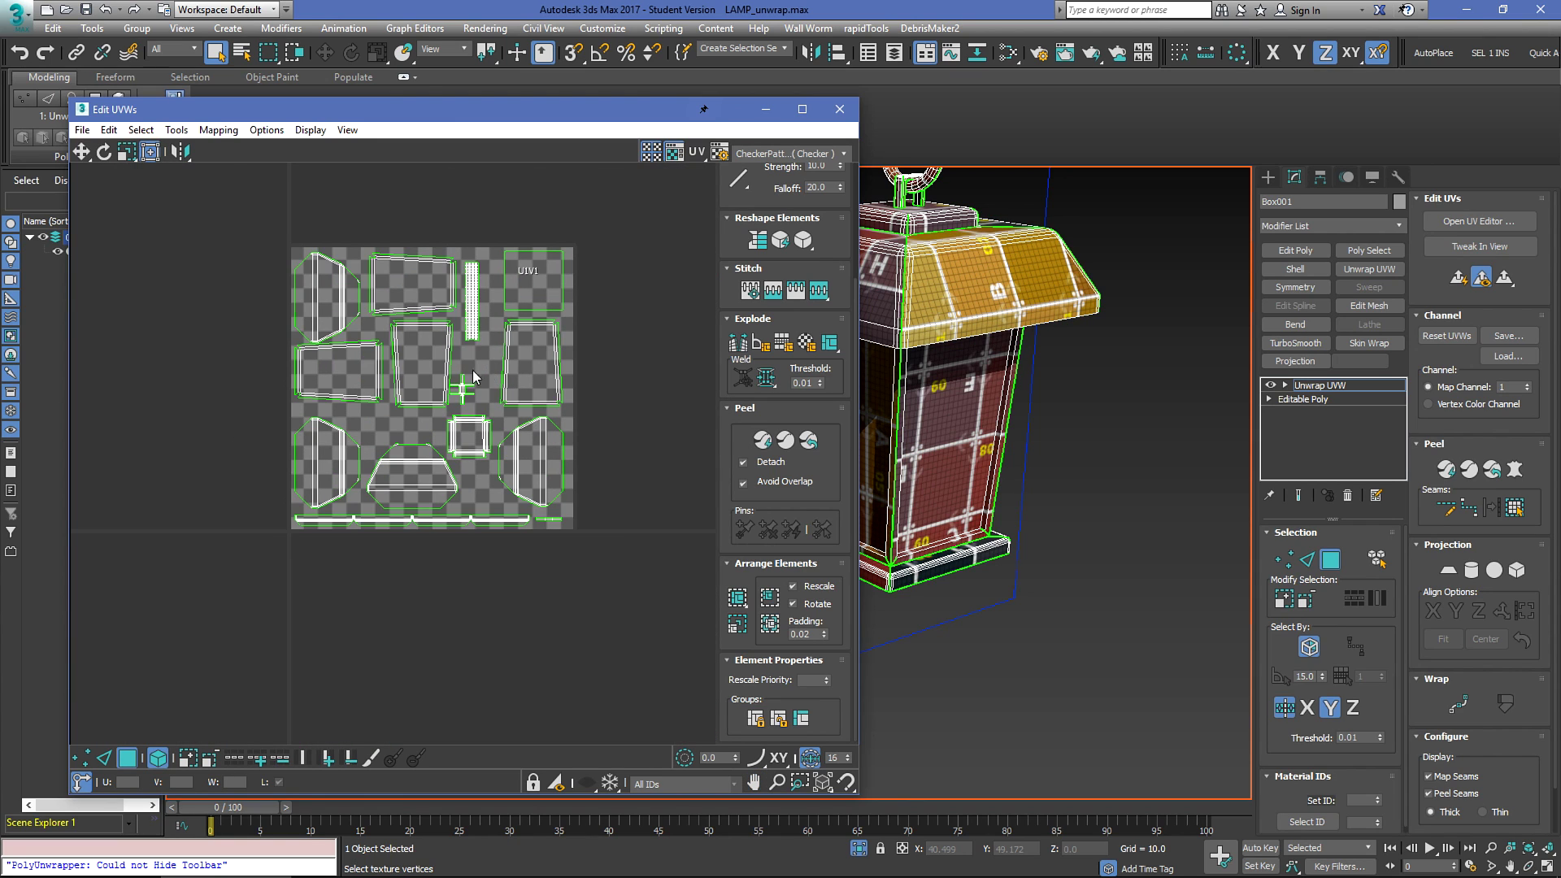
scroll(548, 394, up, 3)
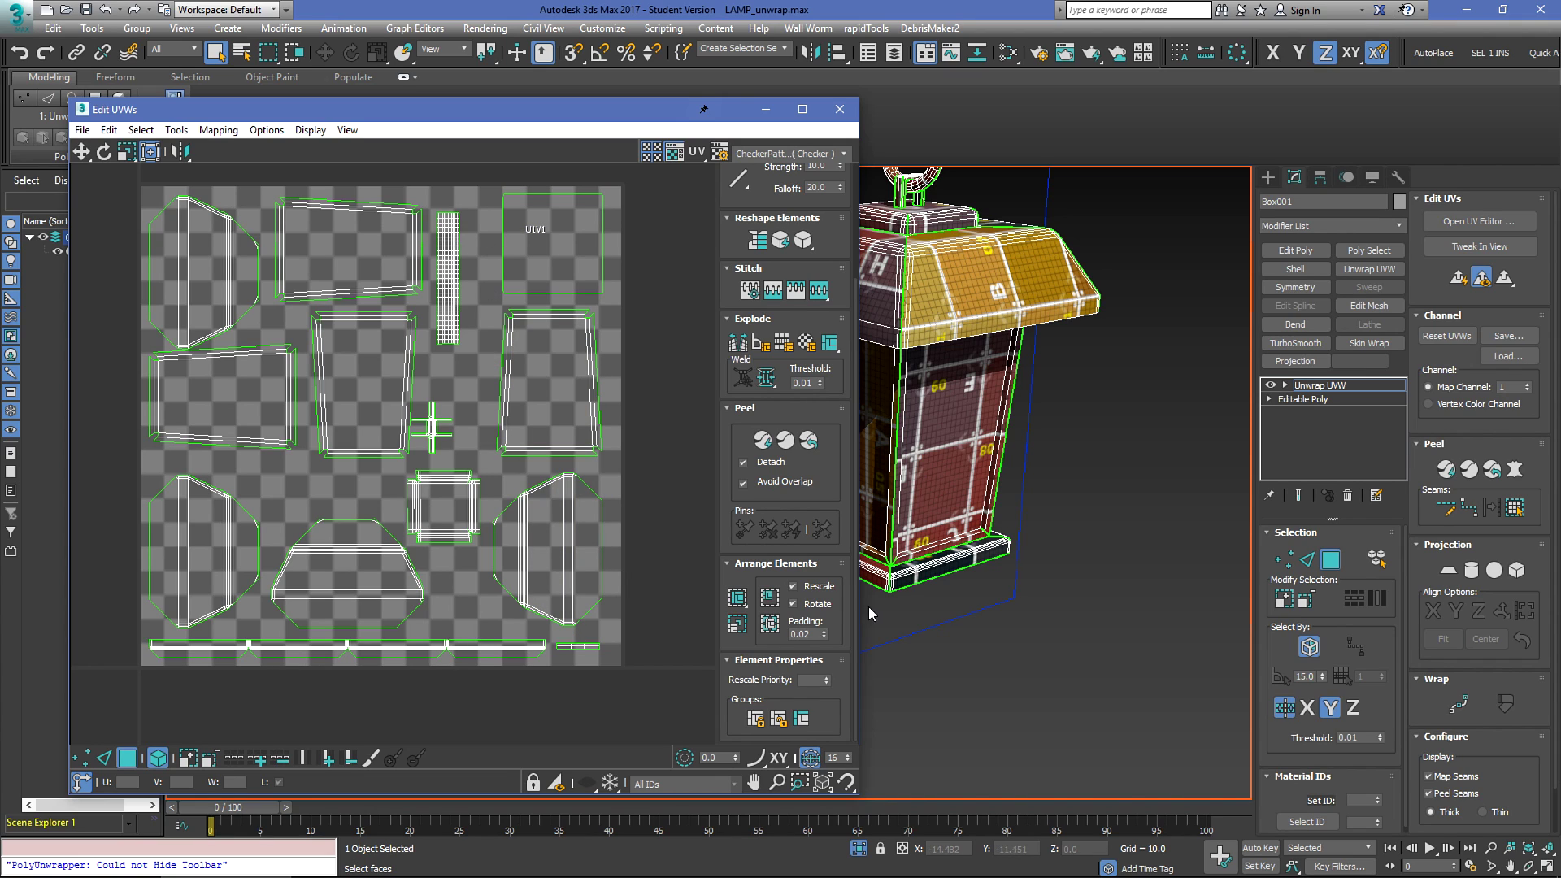
Step: Repack all the UV islands with the padding set to 0
right_click(826, 636)
click(769, 625)
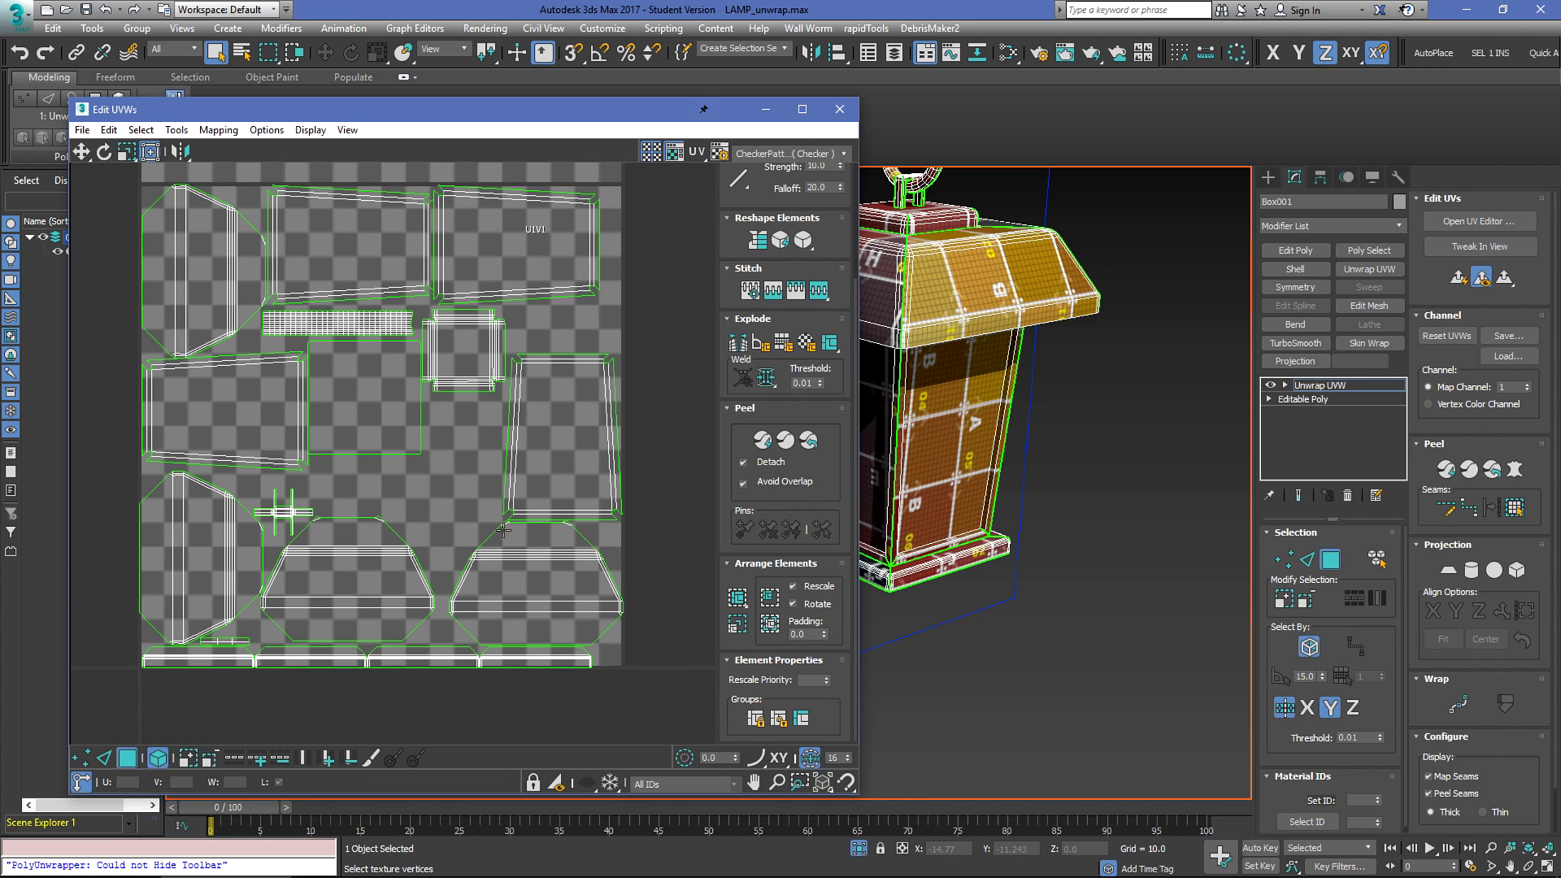
middle_drag(404, 464, 486, 474)
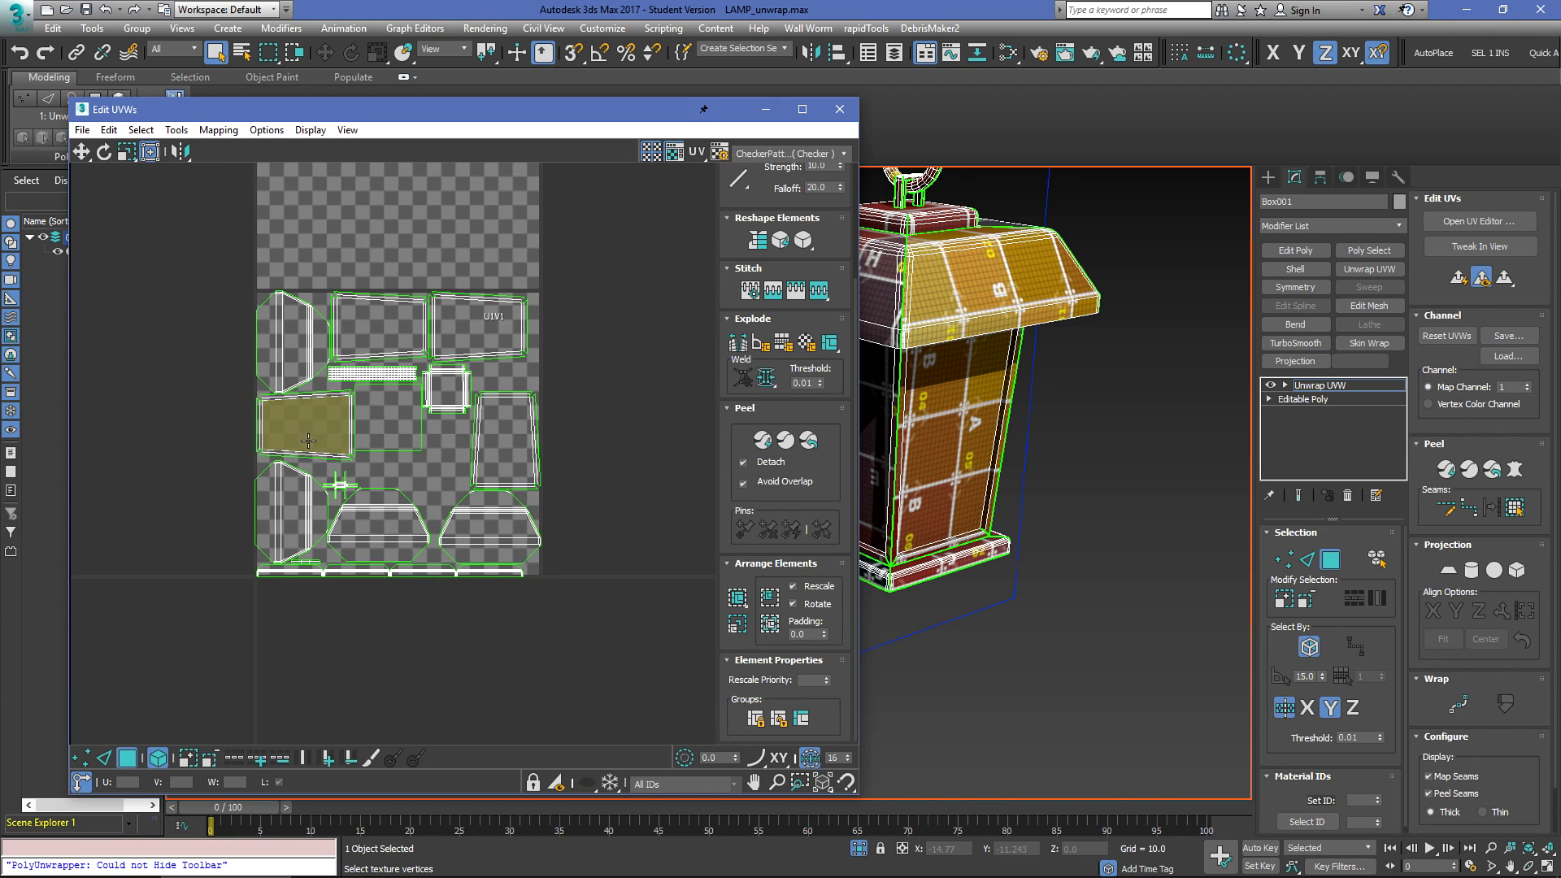
scroll(309, 419, down, 2)
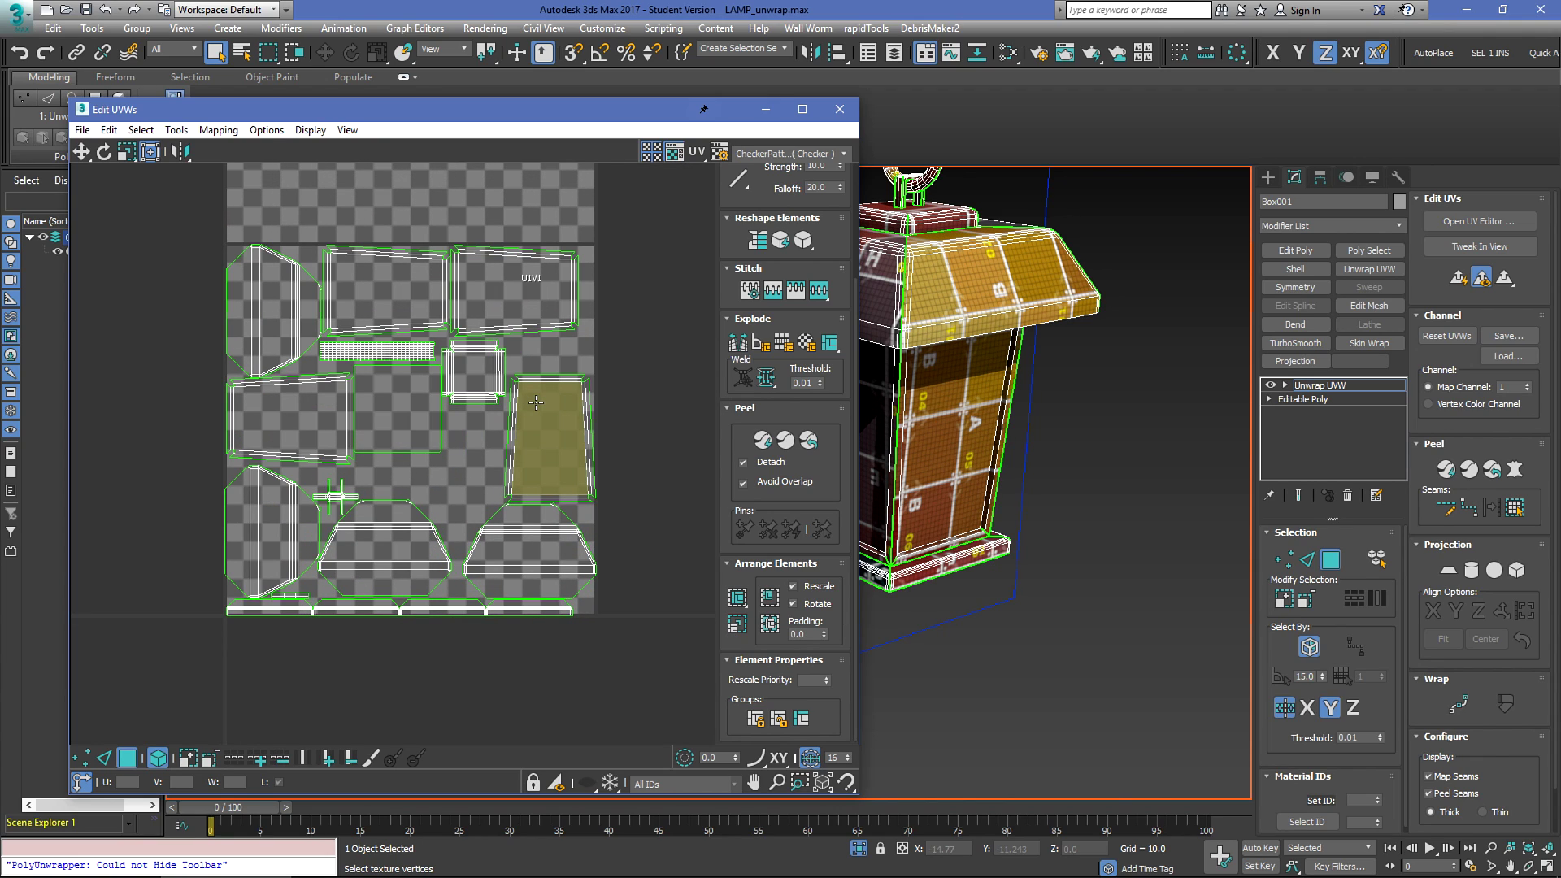
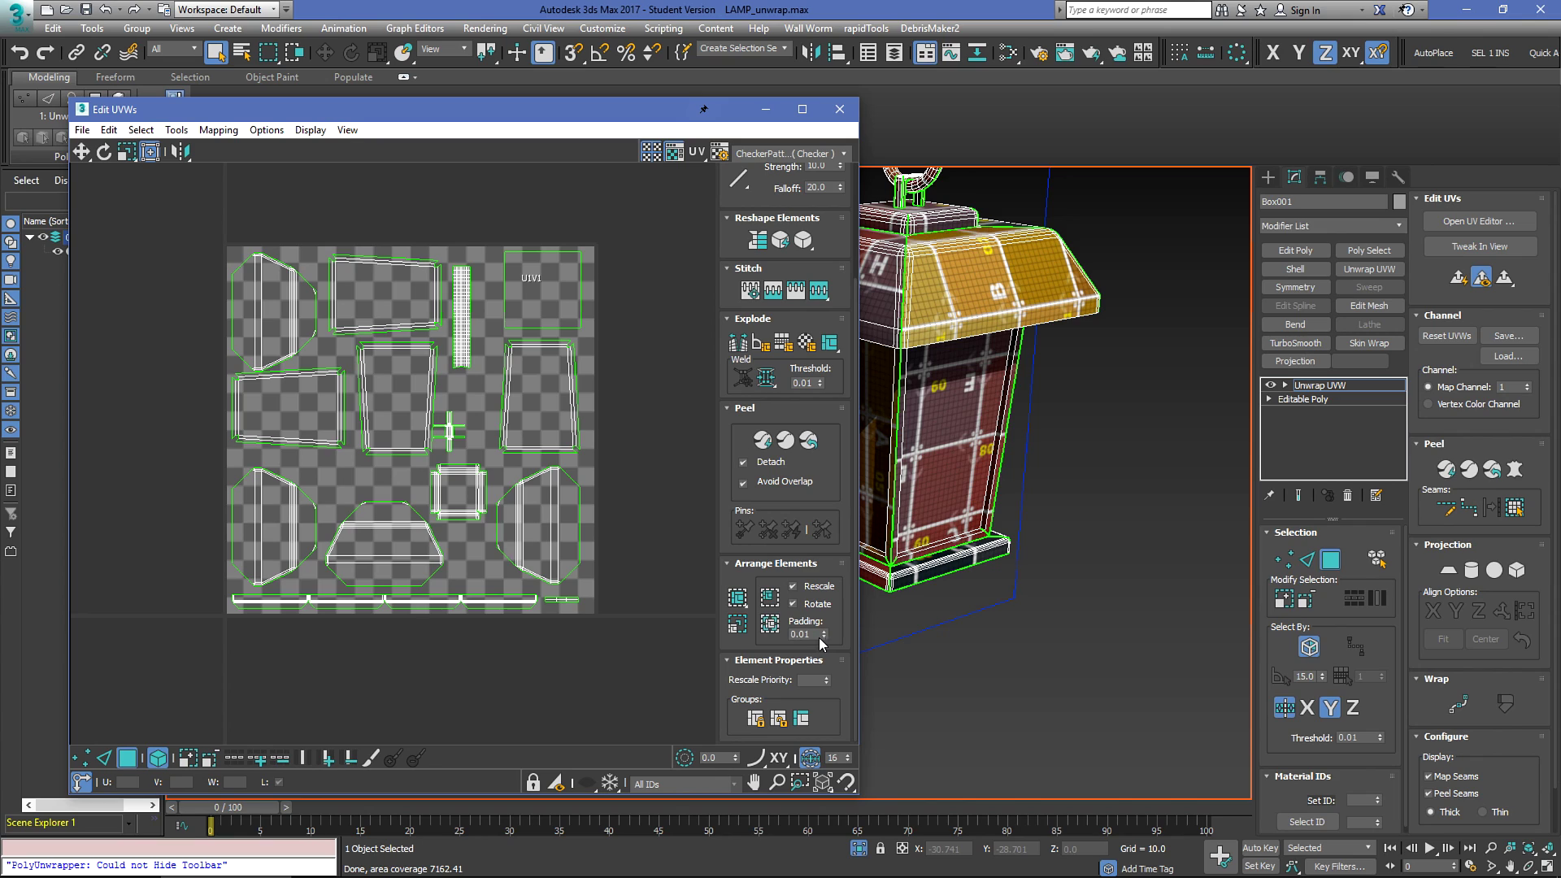
Step: Repack the UV islands with 0.01 padding, then select the small strip island at the tile's right edge
click(769, 623)
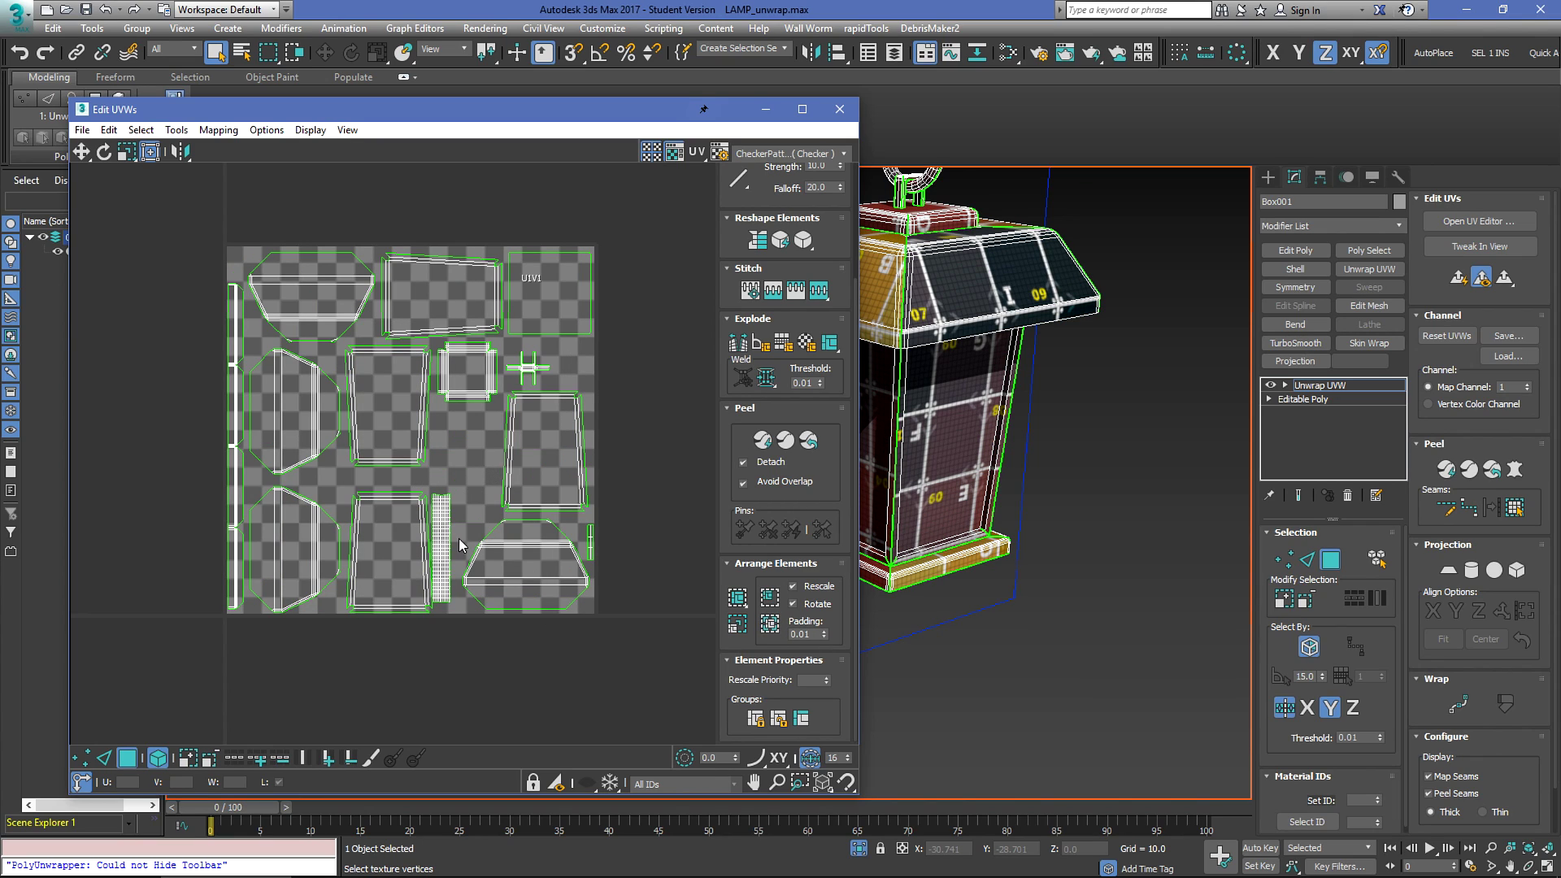
middle_drag(444, 439, 470, 449)
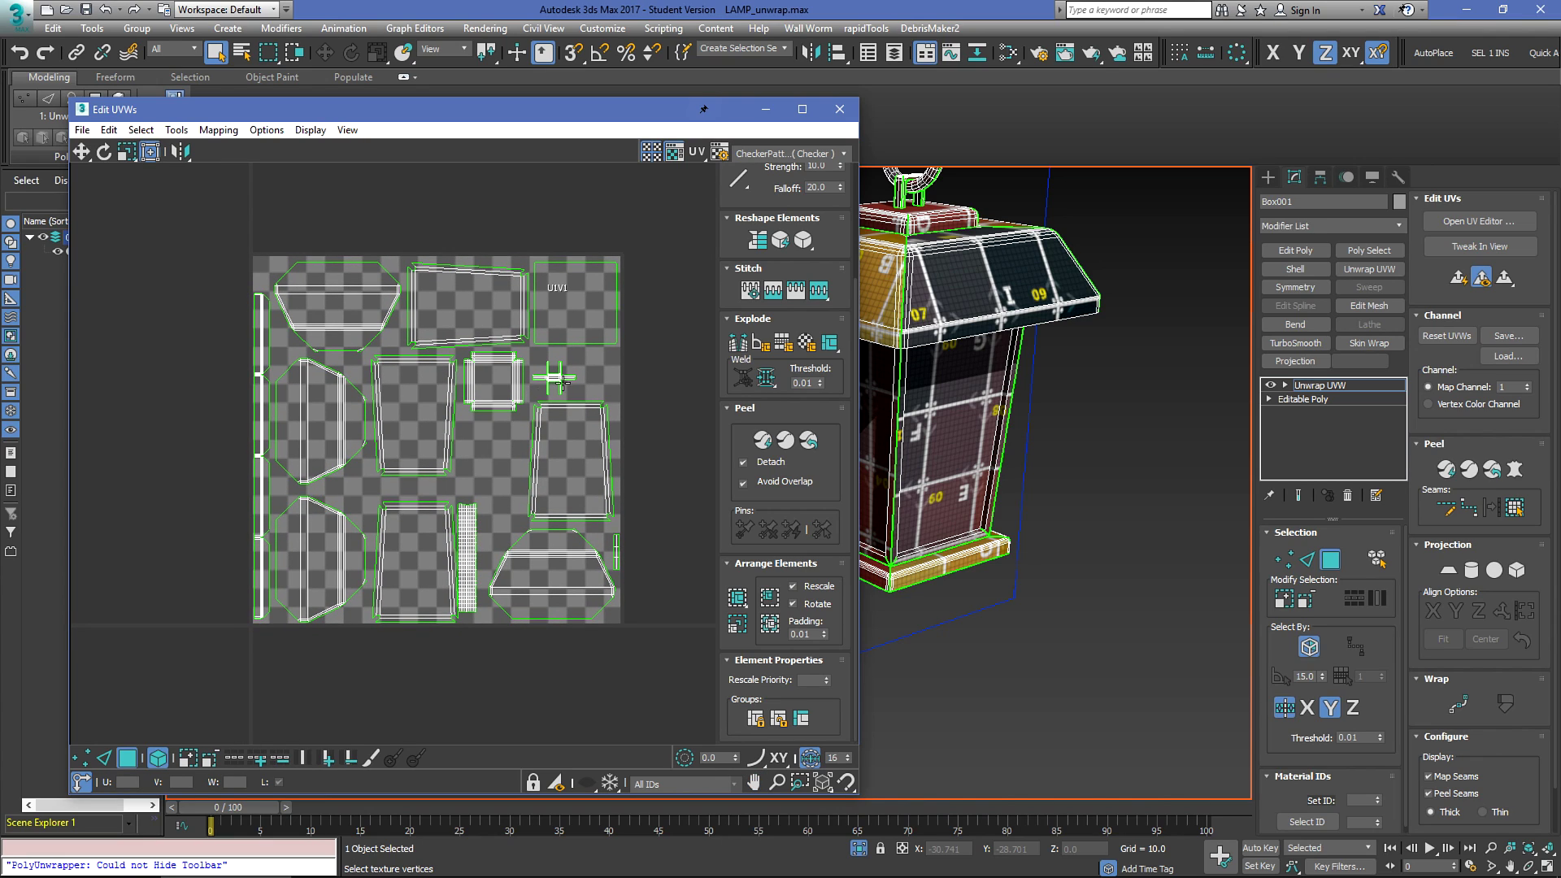
scroll(628, 548, up, 4)
click(609, 532)
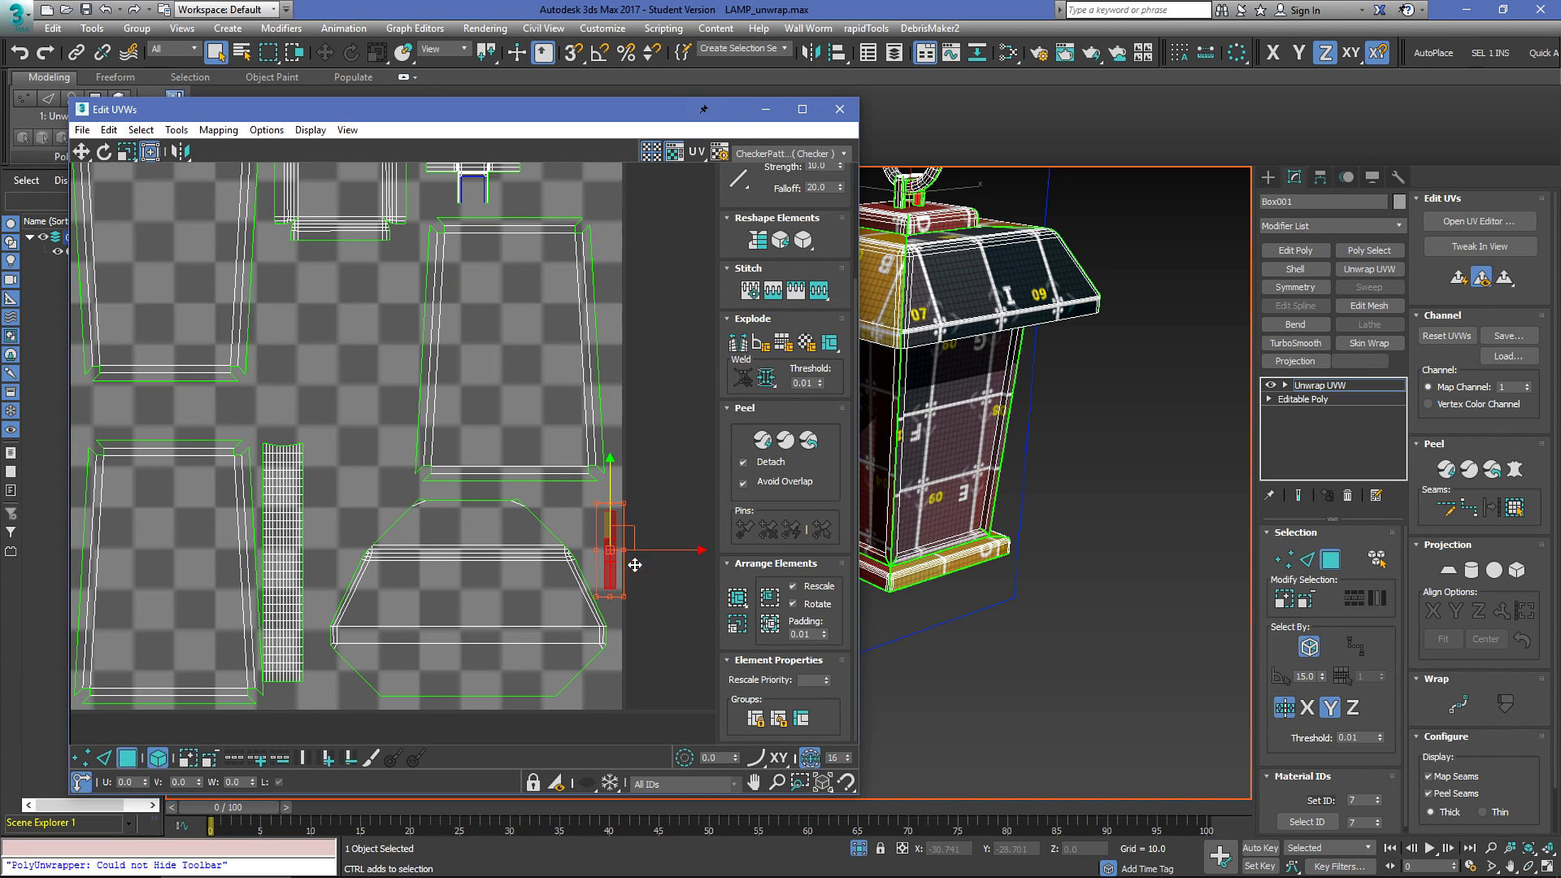
Step: Try scaling the hanging ring's strip island up far beyond the UV tile, checking the ring's checker density, and undo it
middle_drag(990, 346, 1064, 503)
scroll(482, 340, down, 2)
scroll(494, 220, up, 1)
middle_drag(517, 224, 574, 307)
scroll(985, 262, up, 10)
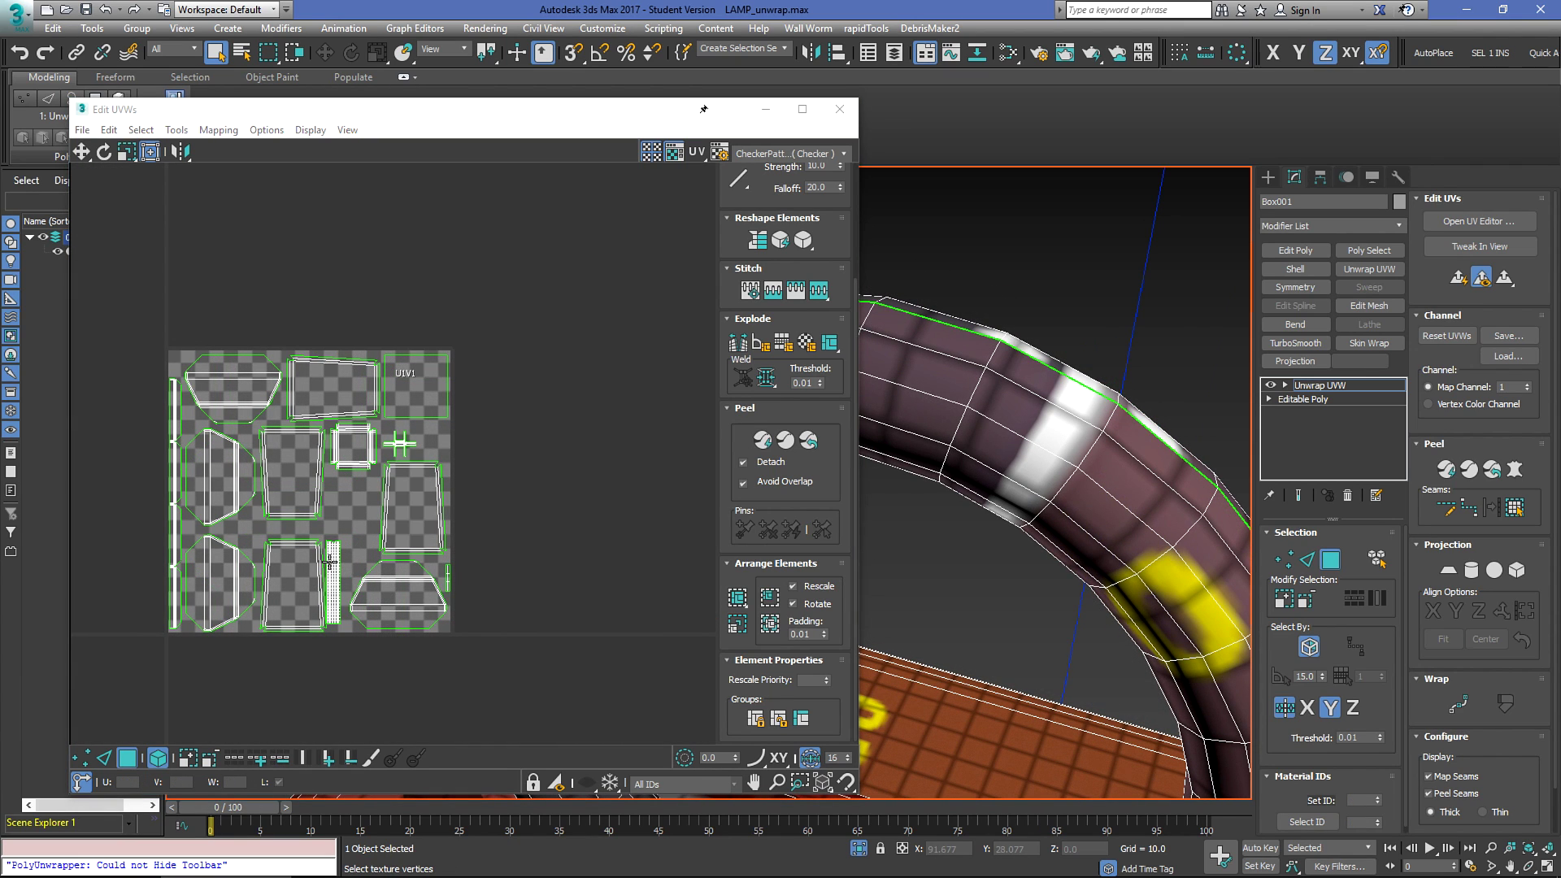
click(330, 561)
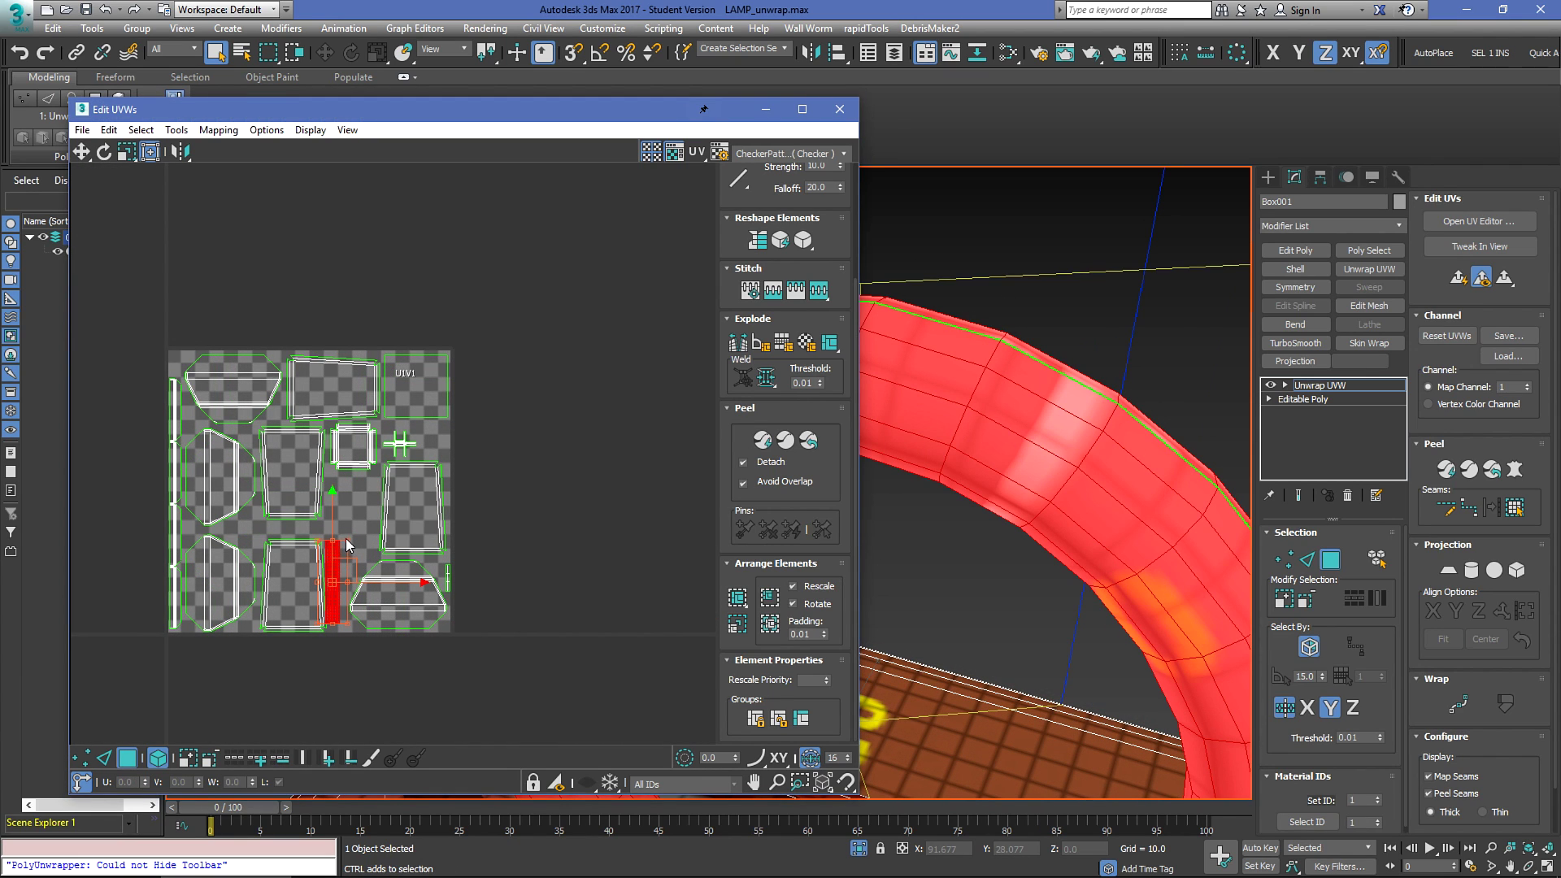
ctrl+drag(348, 541, 538, 358)
click(647, 314)
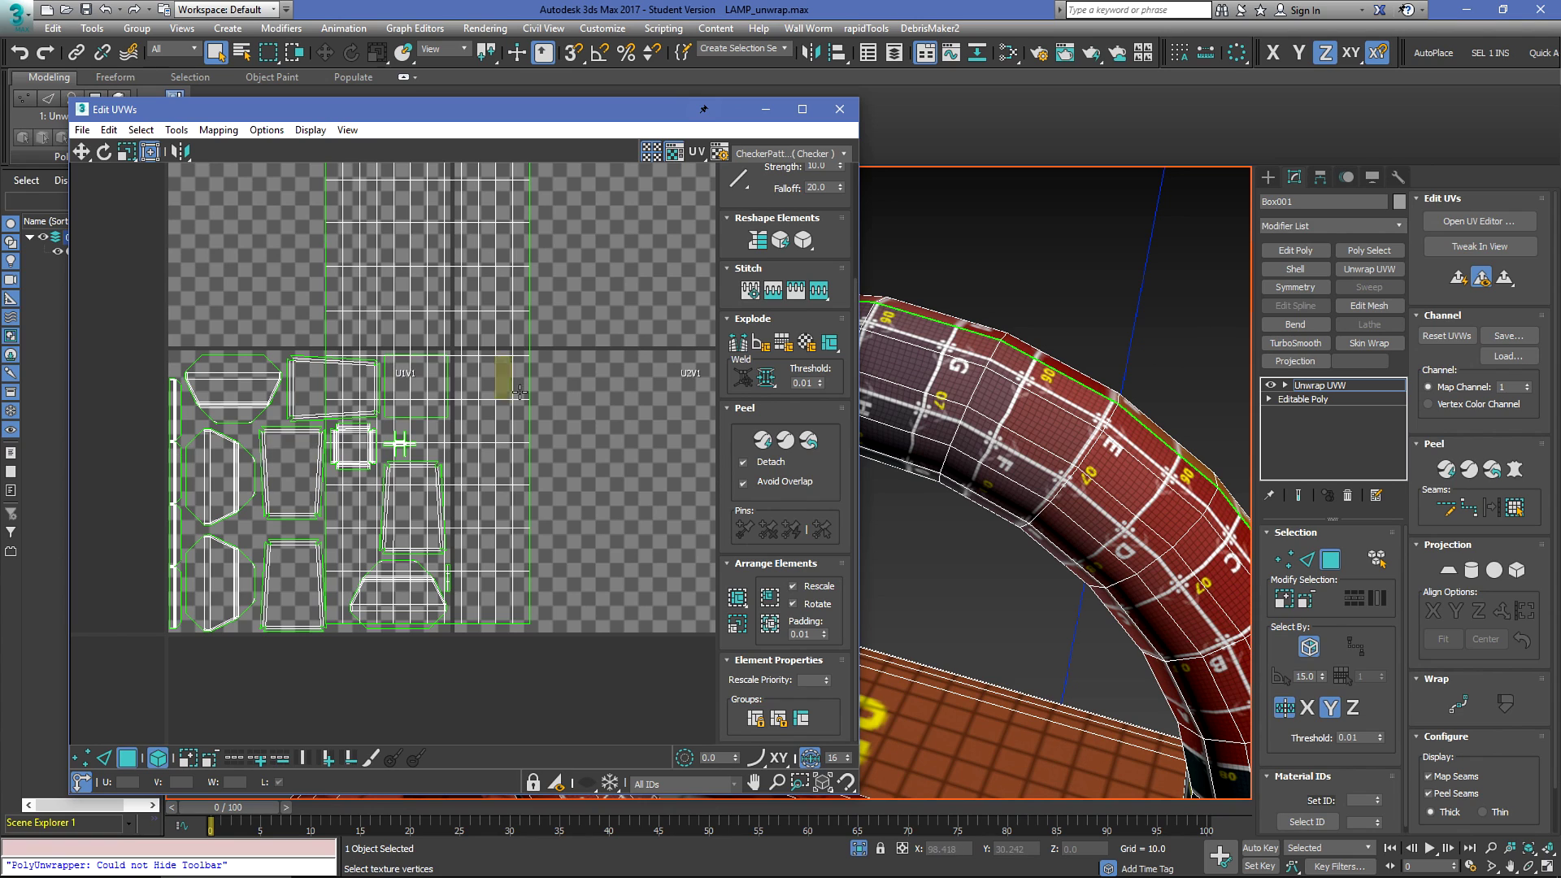
middle_drag(571, 420, 598, 430)
key(ctrl+z)
key(ctrl+z)
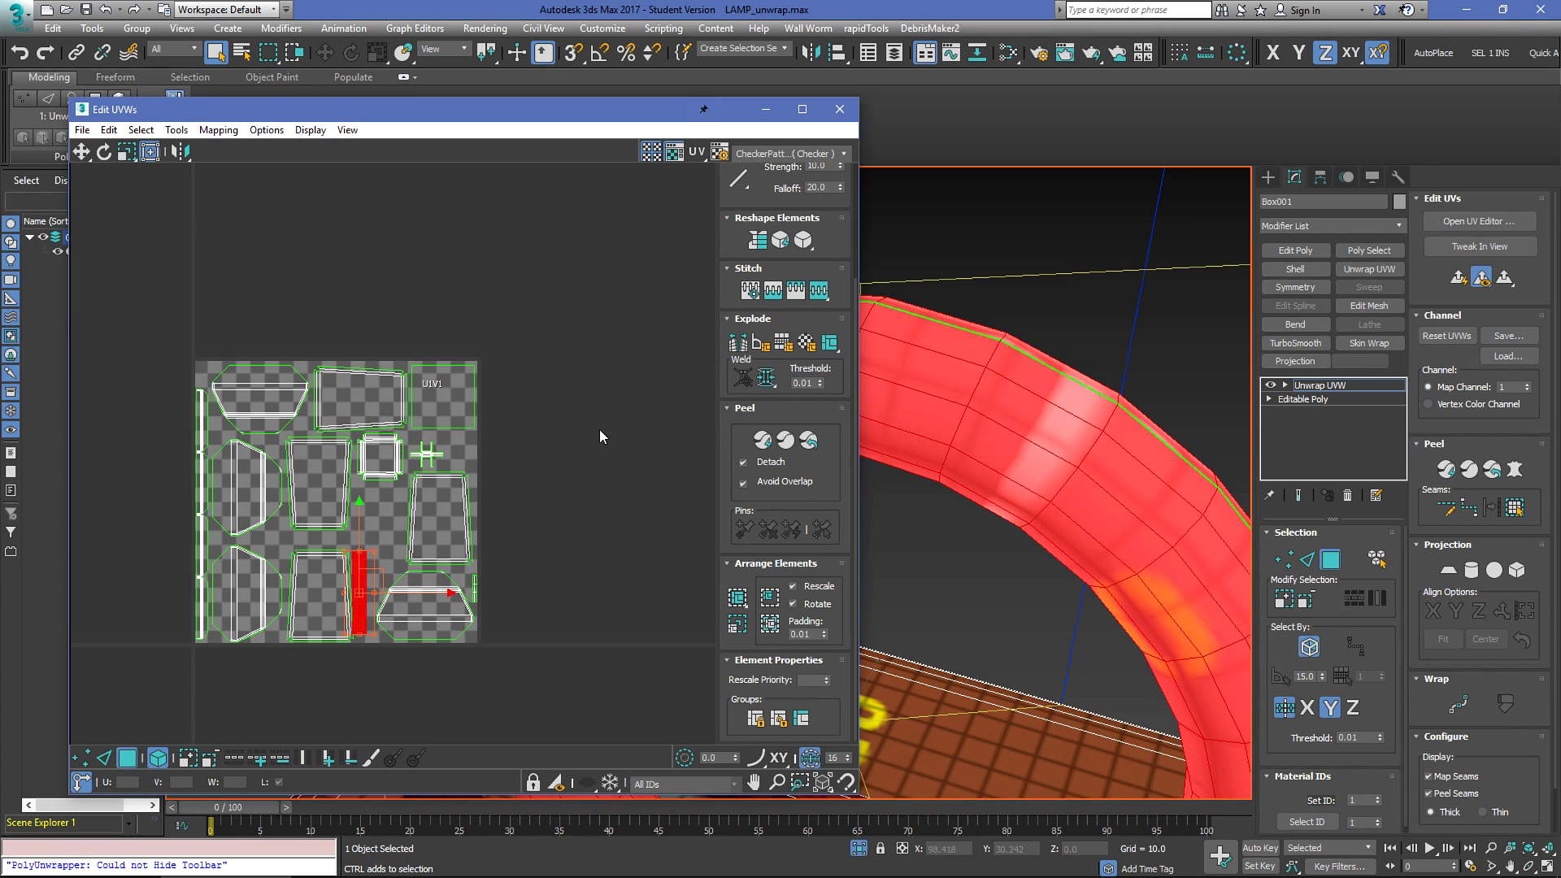
scroll(359, 511, up, 2)
scroll(360, 508, up, 2)
scroll(521, 375, down, 4)
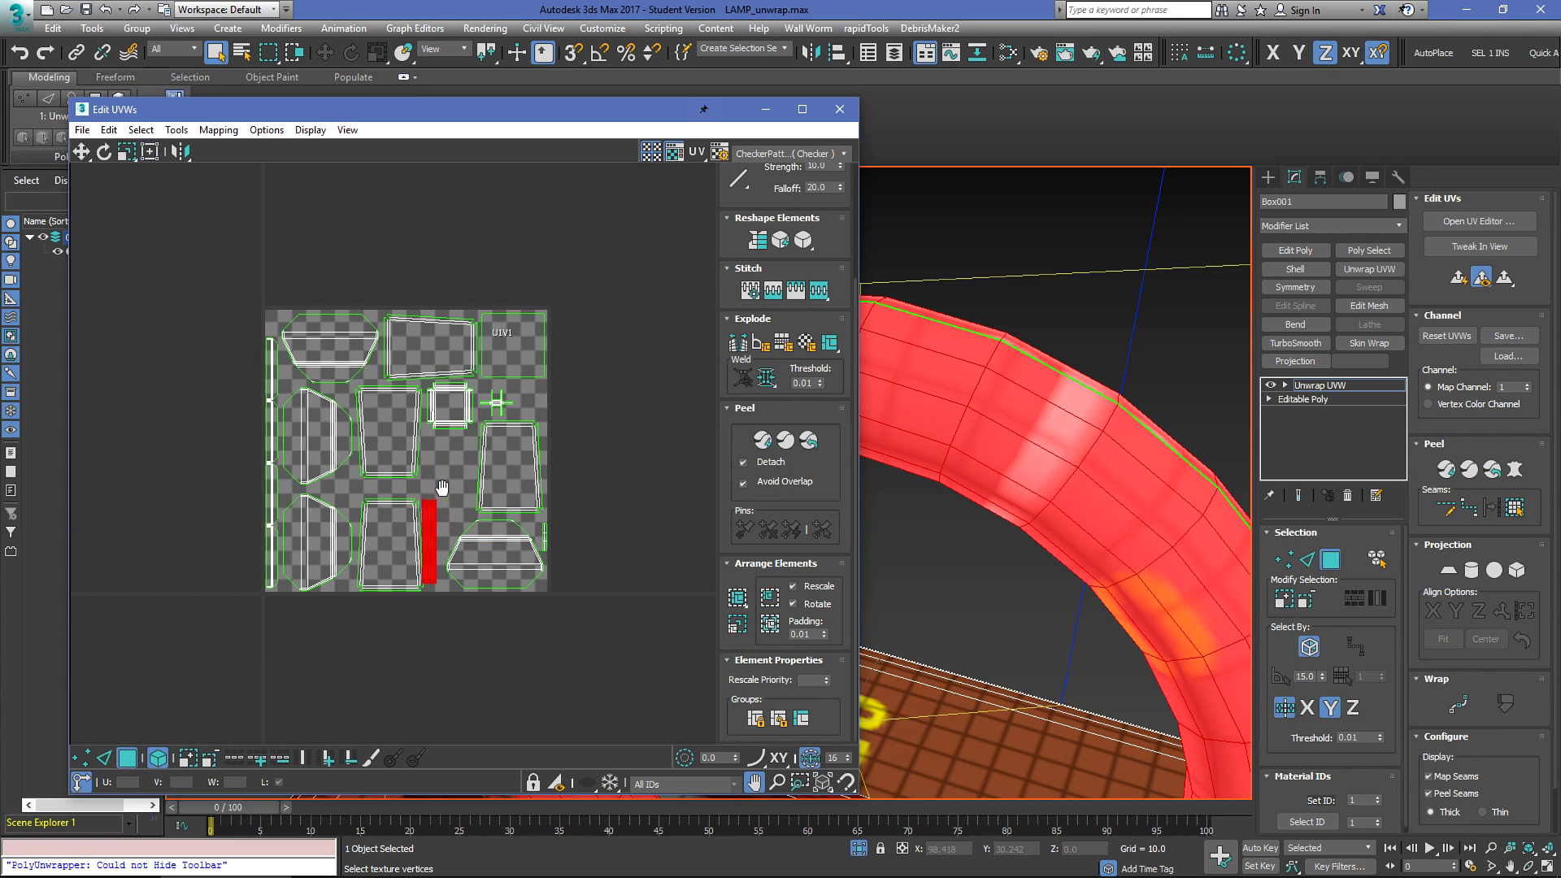
Step: Shrink the square island of the lamp's underside and move it outside the UV tile's right edge
click(534, 348)
key(z)
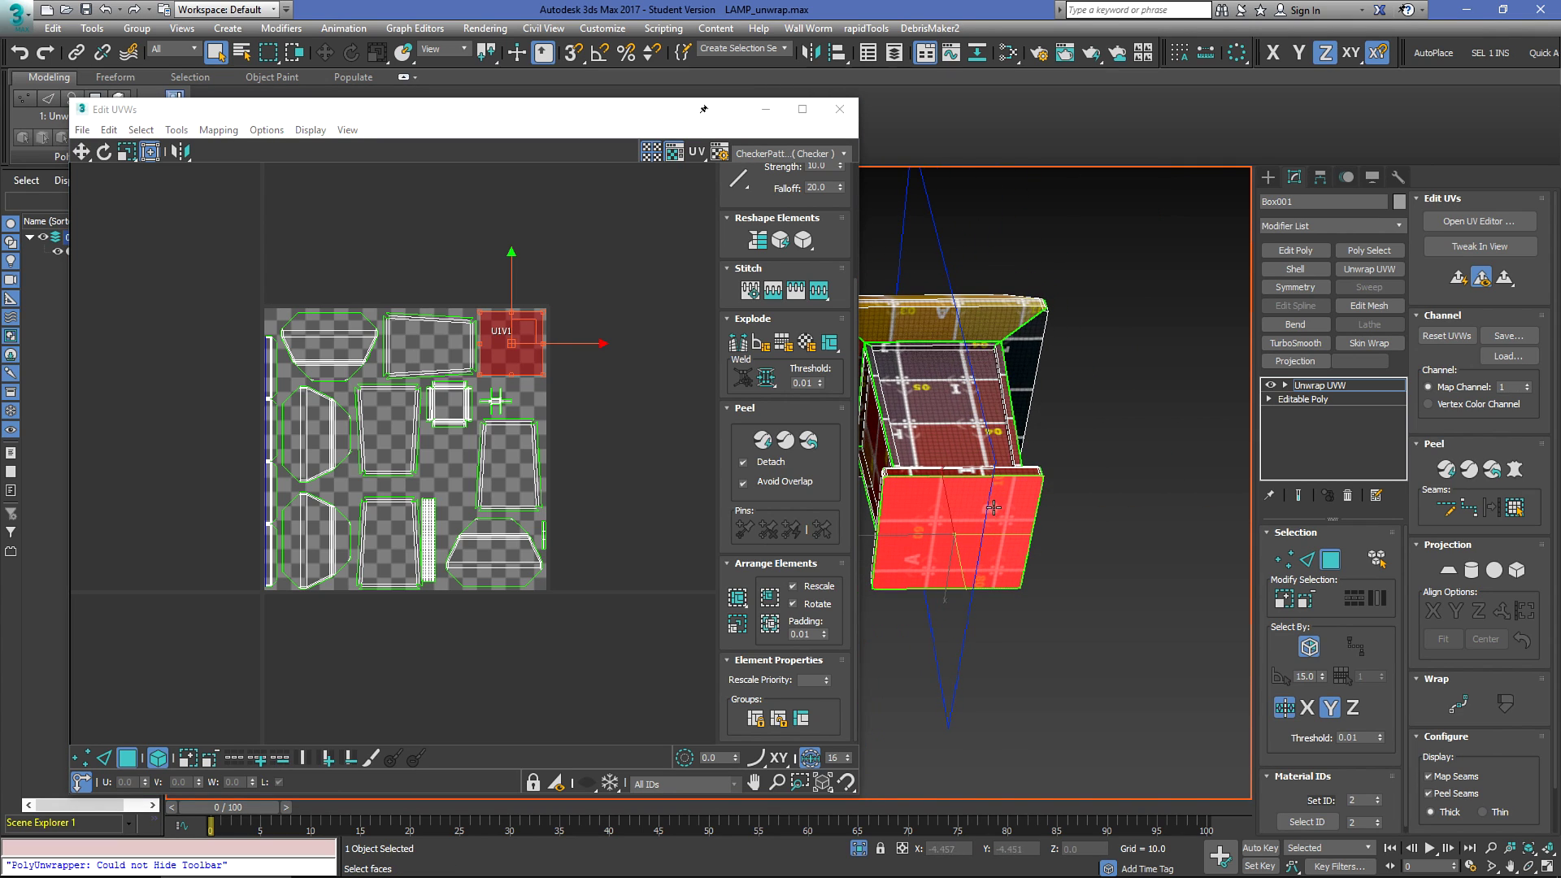
alt+middle_drag(1025, 477, 1002, 514)
scroll(516, 345, up, 4)
drag(540, 318, 441, 421)
scroll(441, 429, down, 3)
middle_drag(422, 476, 496, 388)
scroll(497, 388, up, 3)
scroll(533, 269, down, 1)
drag(533, 269, 678, 345)
middle_drag(553, 418, 488, 424)
Step: Move the flanged square trim island into the vacated upper-right corner of the UV tile and enlarge it to fit
click(356, 323)
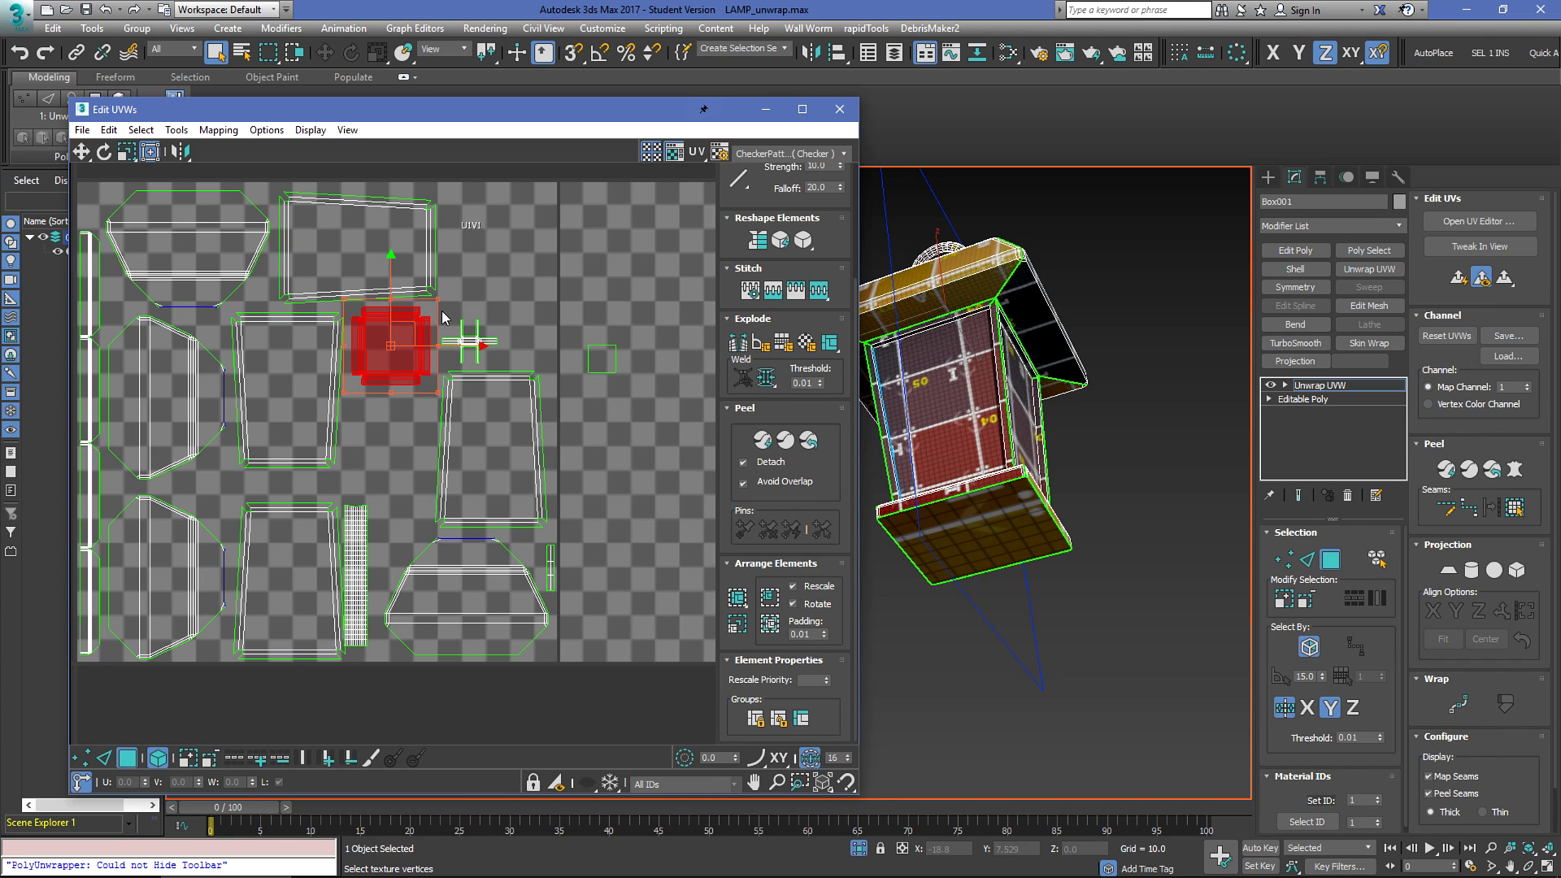
drag(418, 386, 567, 332)
drag(532, 255, 521, 244)
drag(567, 188, 547, 207)
scroll(544, 203, up, 2)
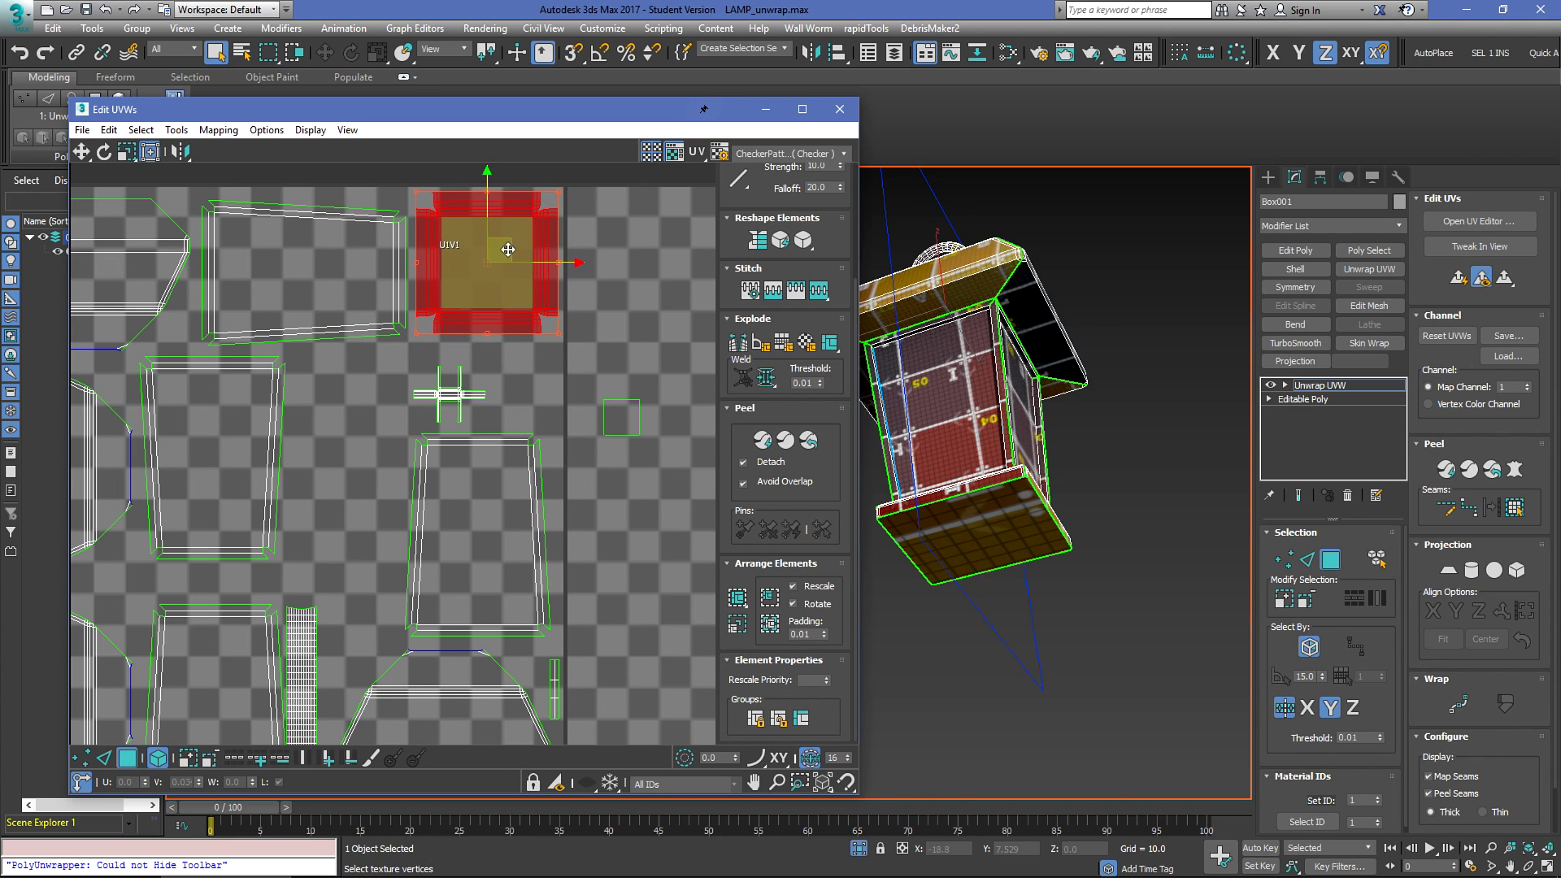
Step: Move the shrunken underside island into the gap between the two left roof islands and the body panels
click(625, 416)
drag(625, 415, 131, 575)
scroll(234, 531, down, 2)
middle_drag(279, 534, 362, 507)
scroll(270, 535, up, 4)
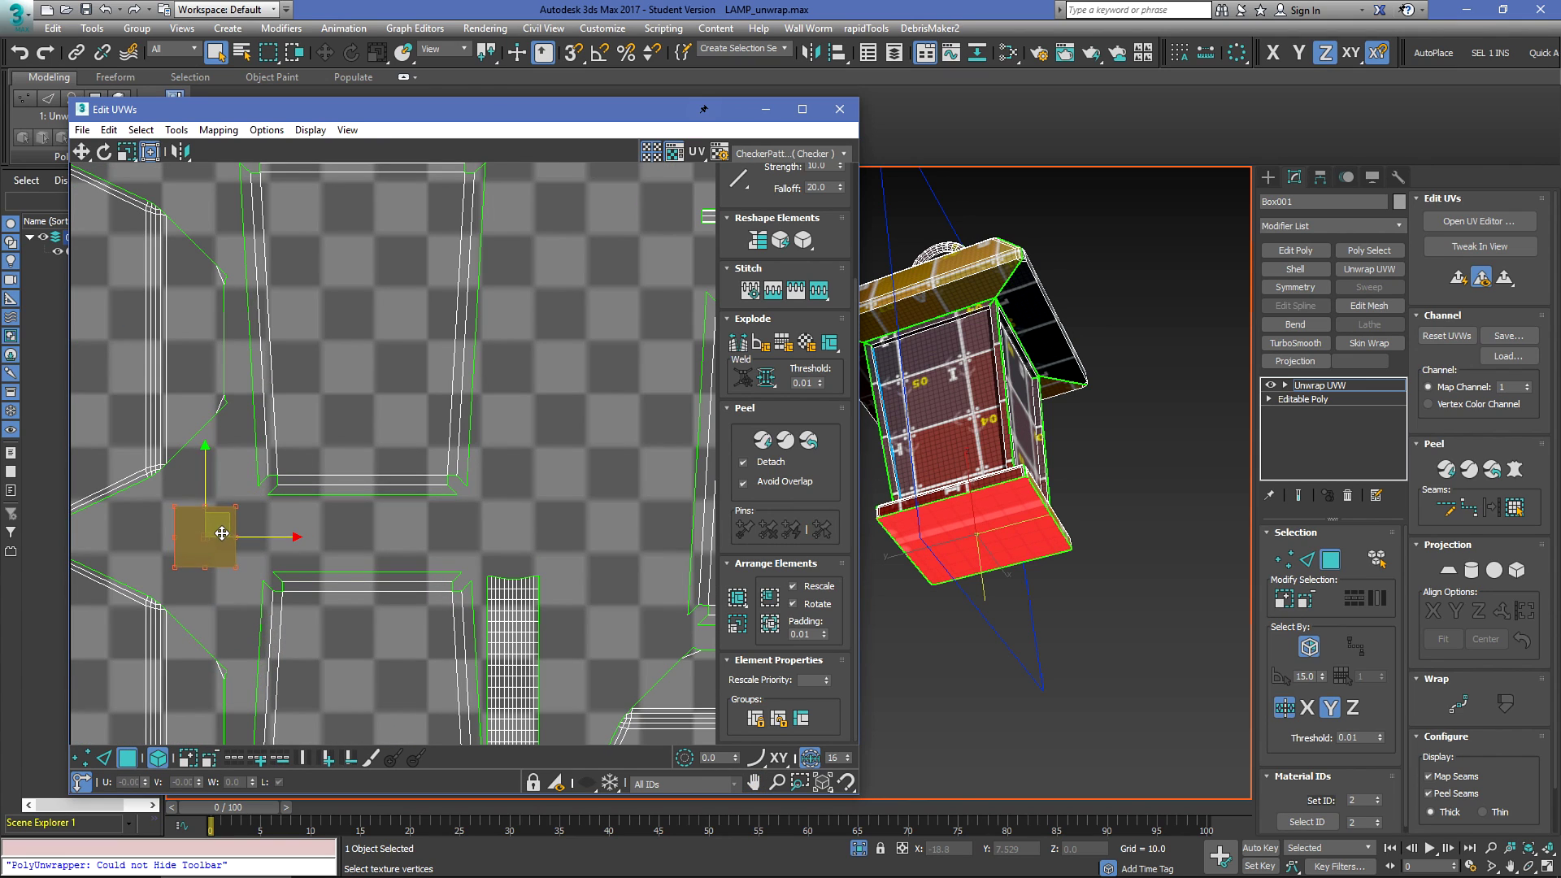
scroll(250, 533, down, 3)
scroll(349, 539, up, 3)
Step: Enlarge the hanging ring's strip island and place it in the gap beside the two stacked body panel islands
click(340, 537)
ctrl+drag(362, 505, 377, 454)
middle_drag(380, 505, 378, 446)
scroll(378, 446, up, 3)
drag(330, 501, 374, 304)
middle_drag(375, 312, 373, 463)
drag(372, 458, 333, 496)
Step: Enlarge the bracket island and the small strip island and fit them below the square trim island
scroll(341, 493, down, 2)
drag(422, 308, 573, 289)
scroll(490, 314, up, 2)
click(602, 406)
scroll(580, 467, down, 2)
scroll(313, 610, up, 3)
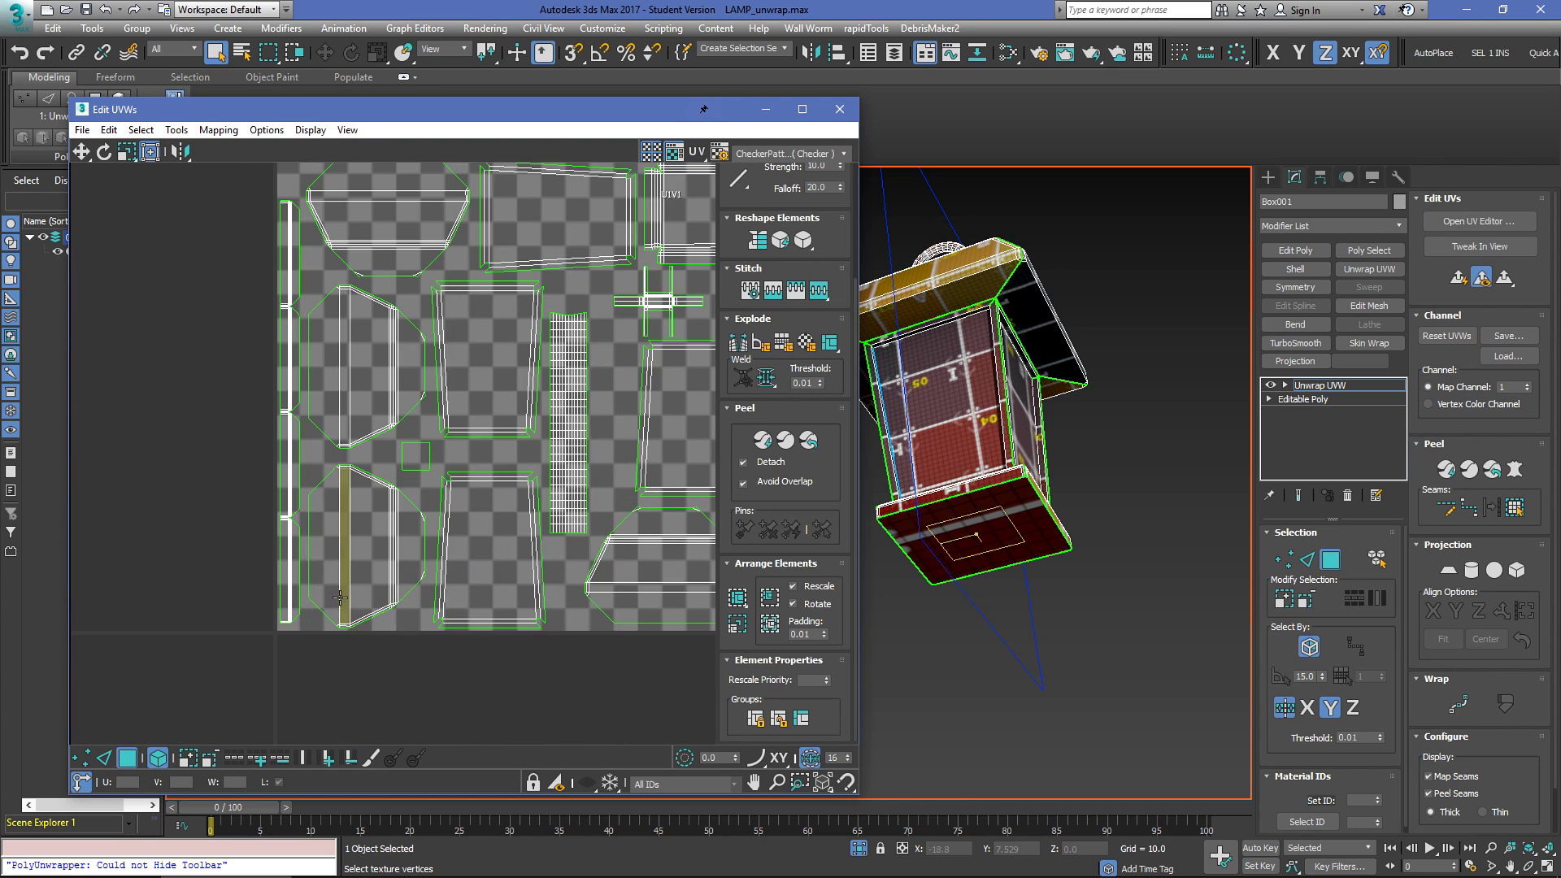
scroll(342, 514, down, 5)
middle_drag(471, 184, 205, 389)
scroll(459, 357, up, 3)
middle_drag(562, 398, 540, 386)
scroll(496, 376, down, 5)
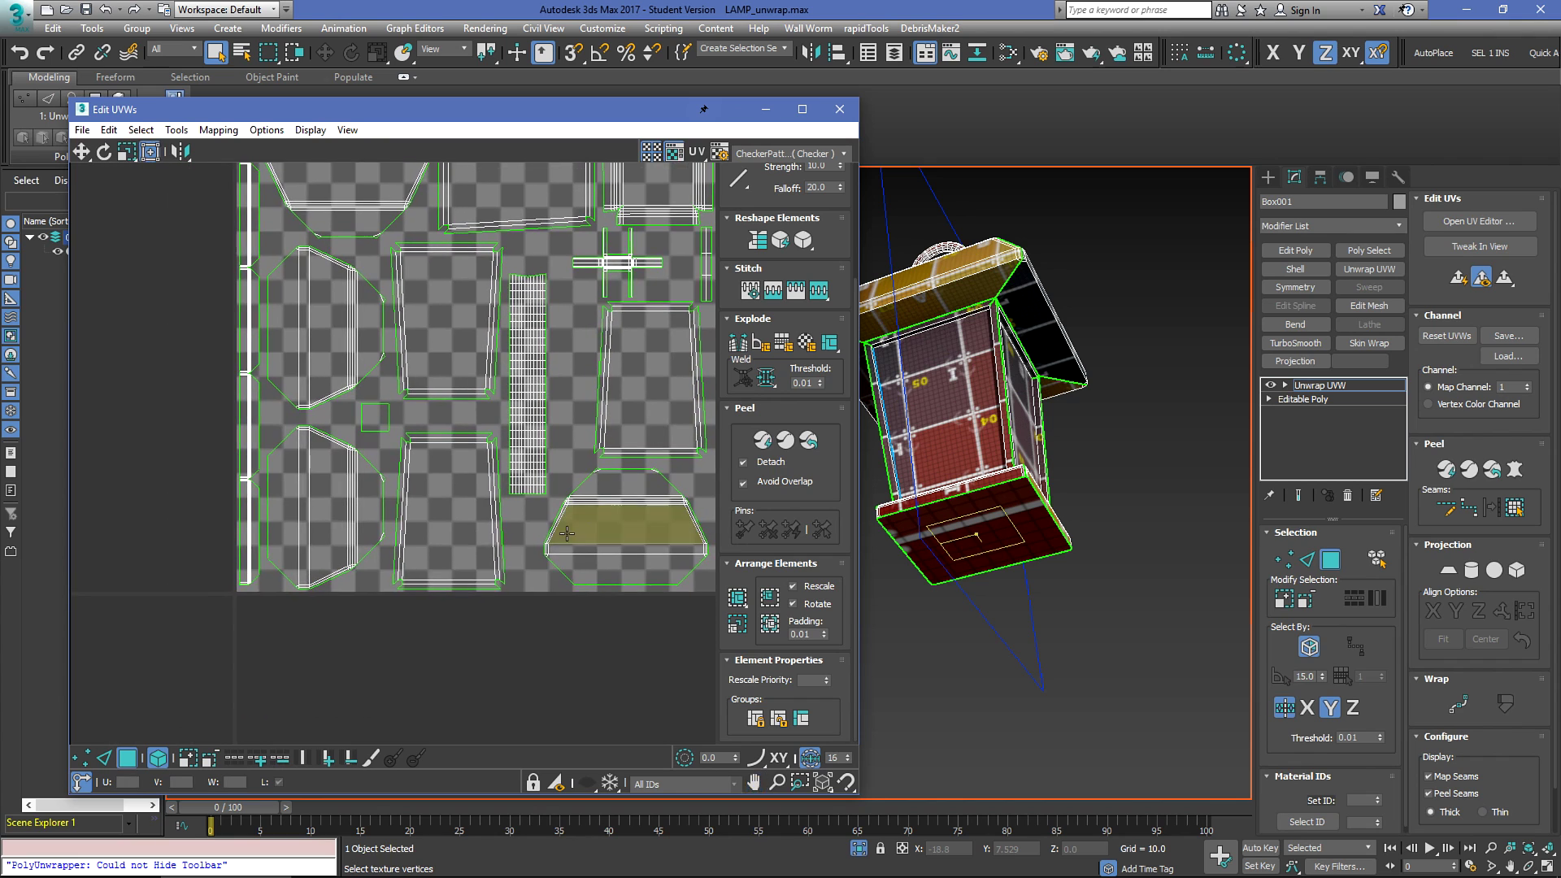
Step: Close the UV editor, leave face selection, deselect the lamp and save the scene
click(843, 114)
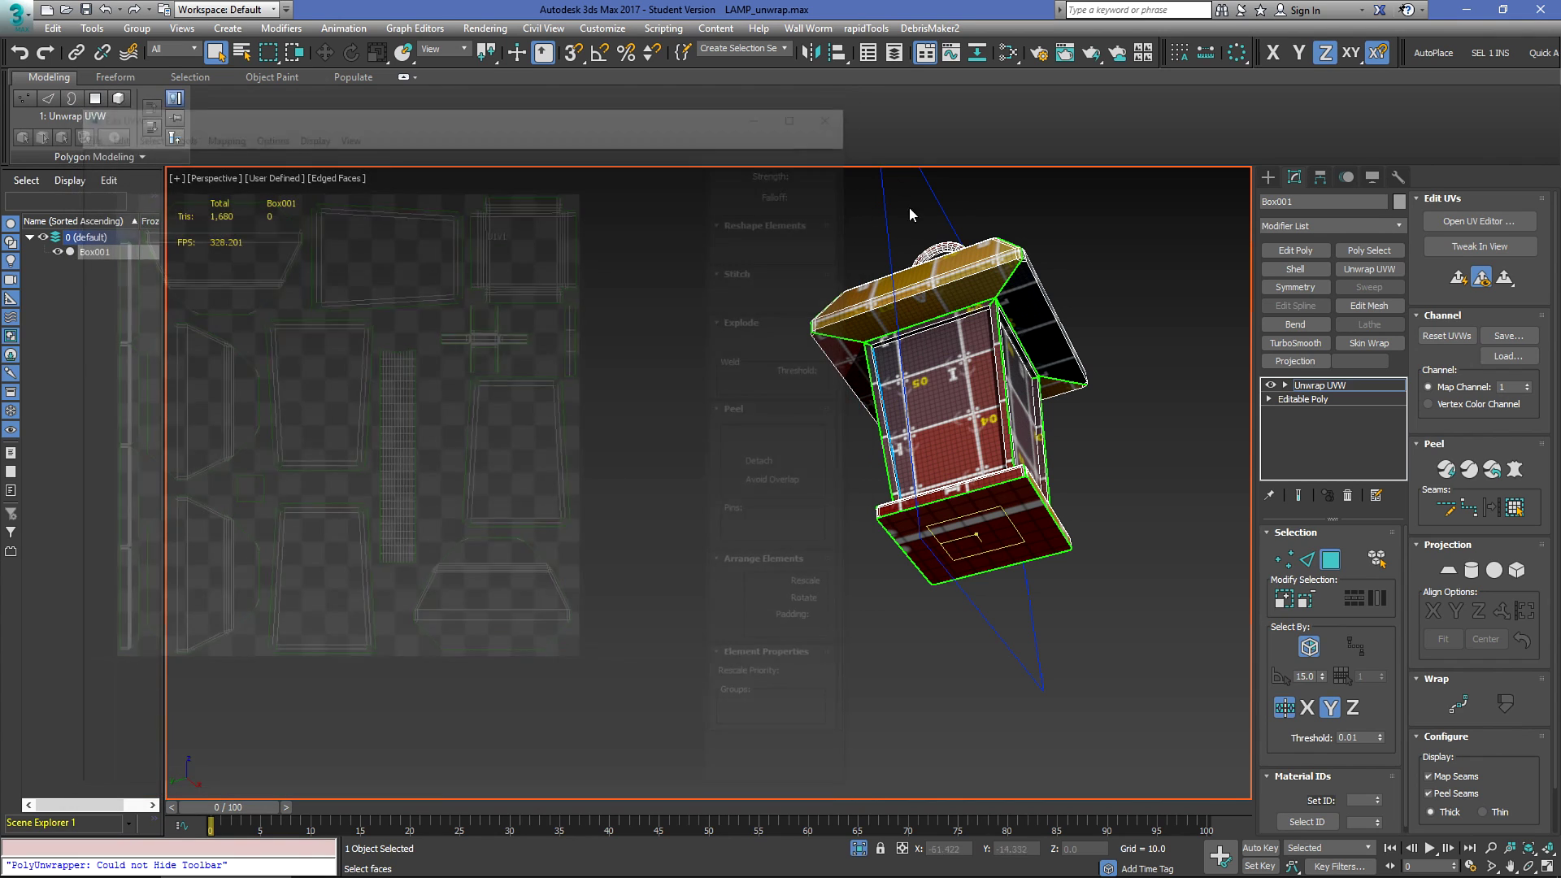
key(3)
alt+middle_drag(935, 285, 942, 449)
click(941, 448)
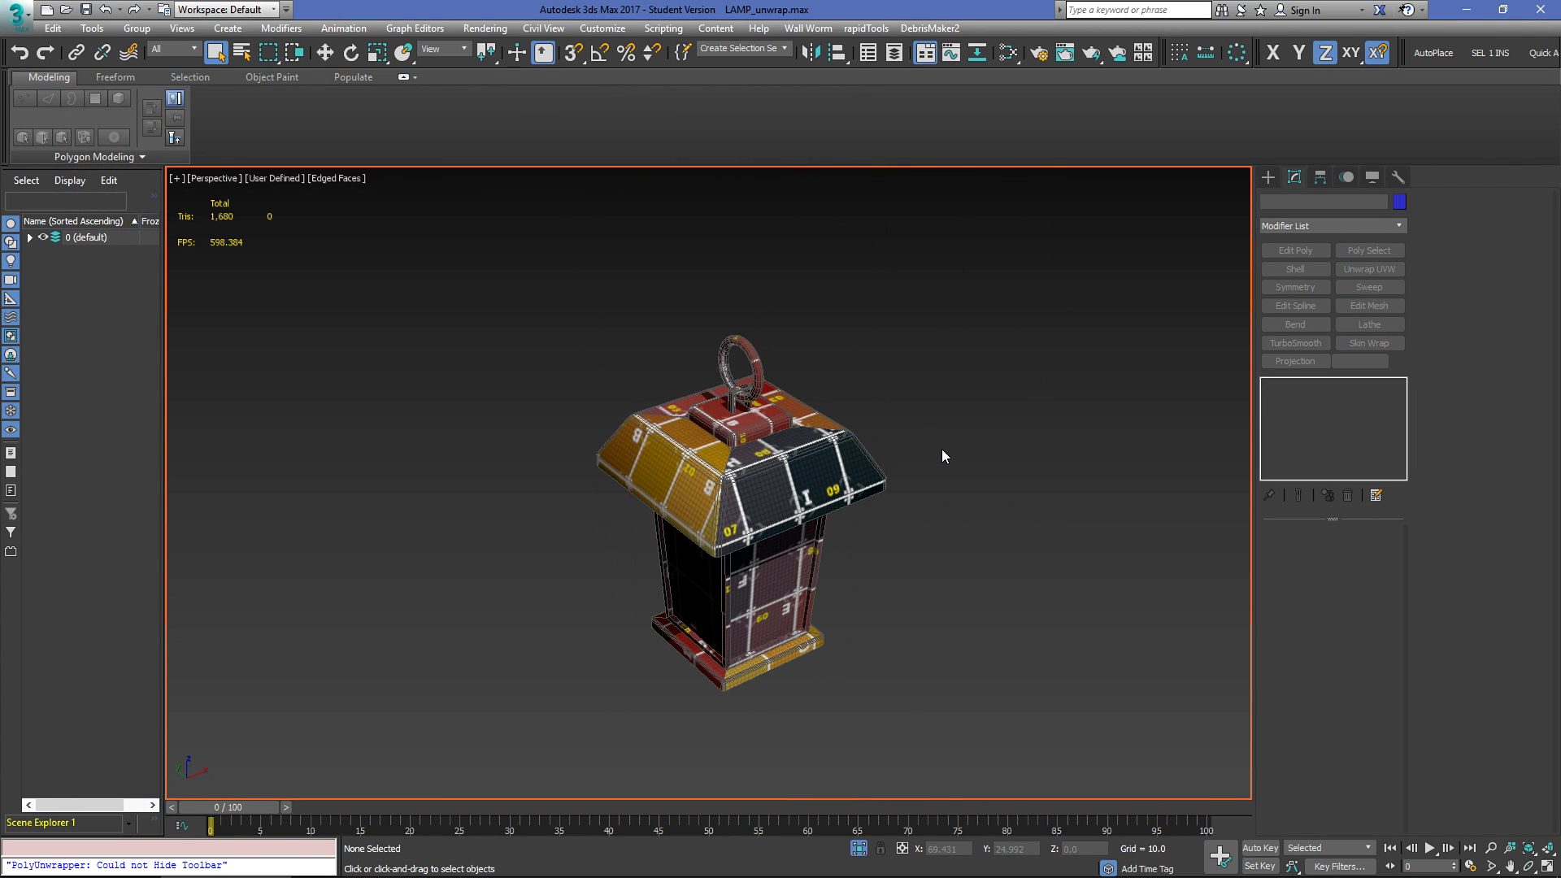
key(ctrl+s)
Step: Create a thin floor box about 179 long, 196 wide and -7.6 high around the lamp's base
click(1269, 178)
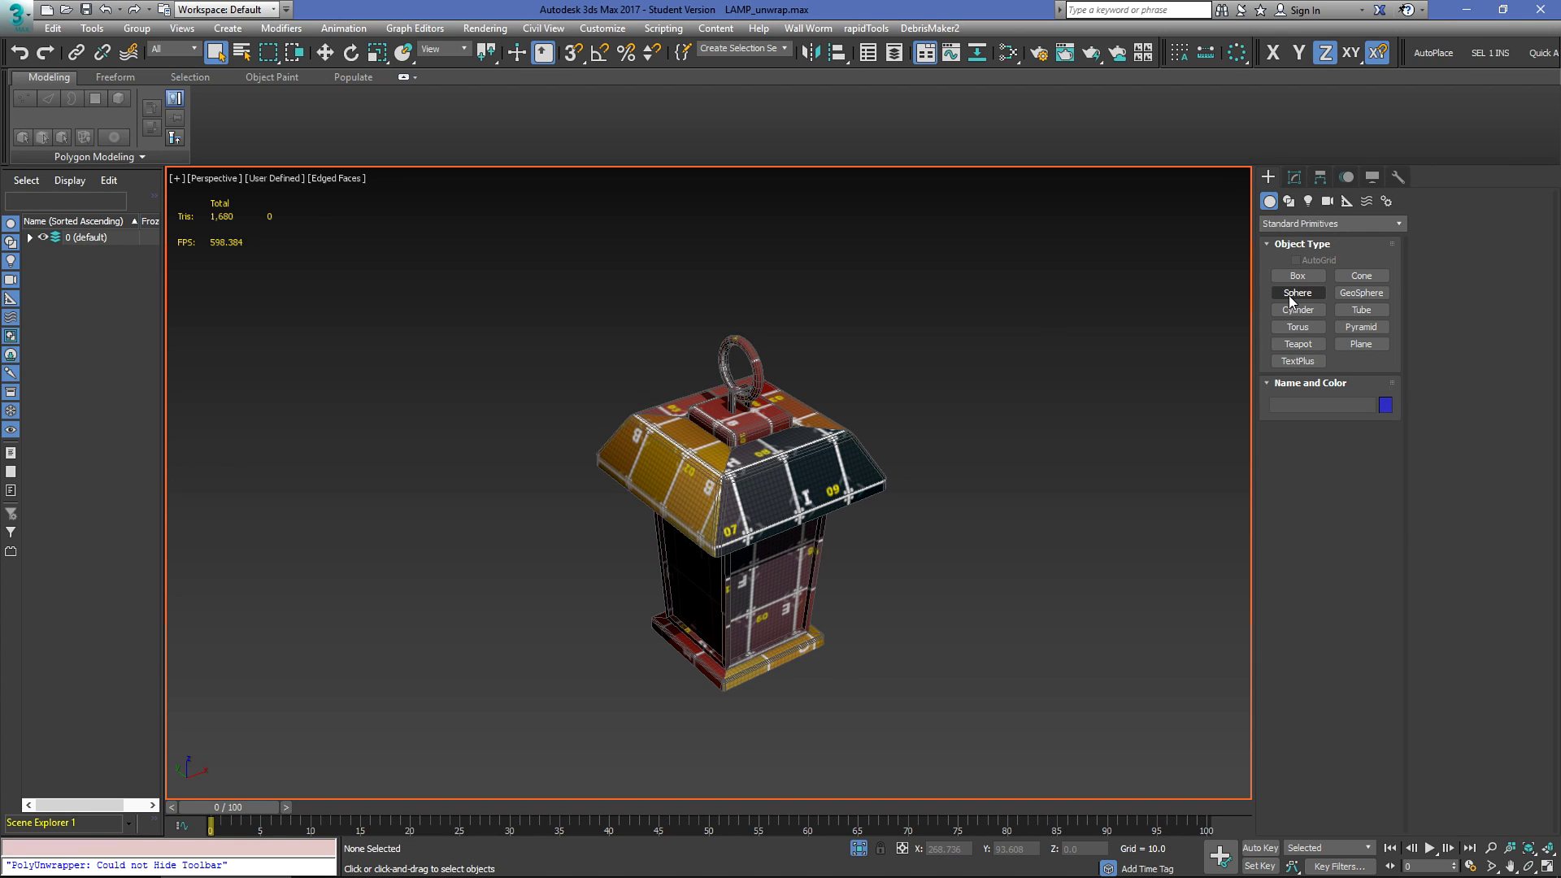
click(1297, 276)
scroll(829, 446, down, 5)
scroll(848, 373, up, 3)
alt+middle_drag(848, 373, 535, 277)
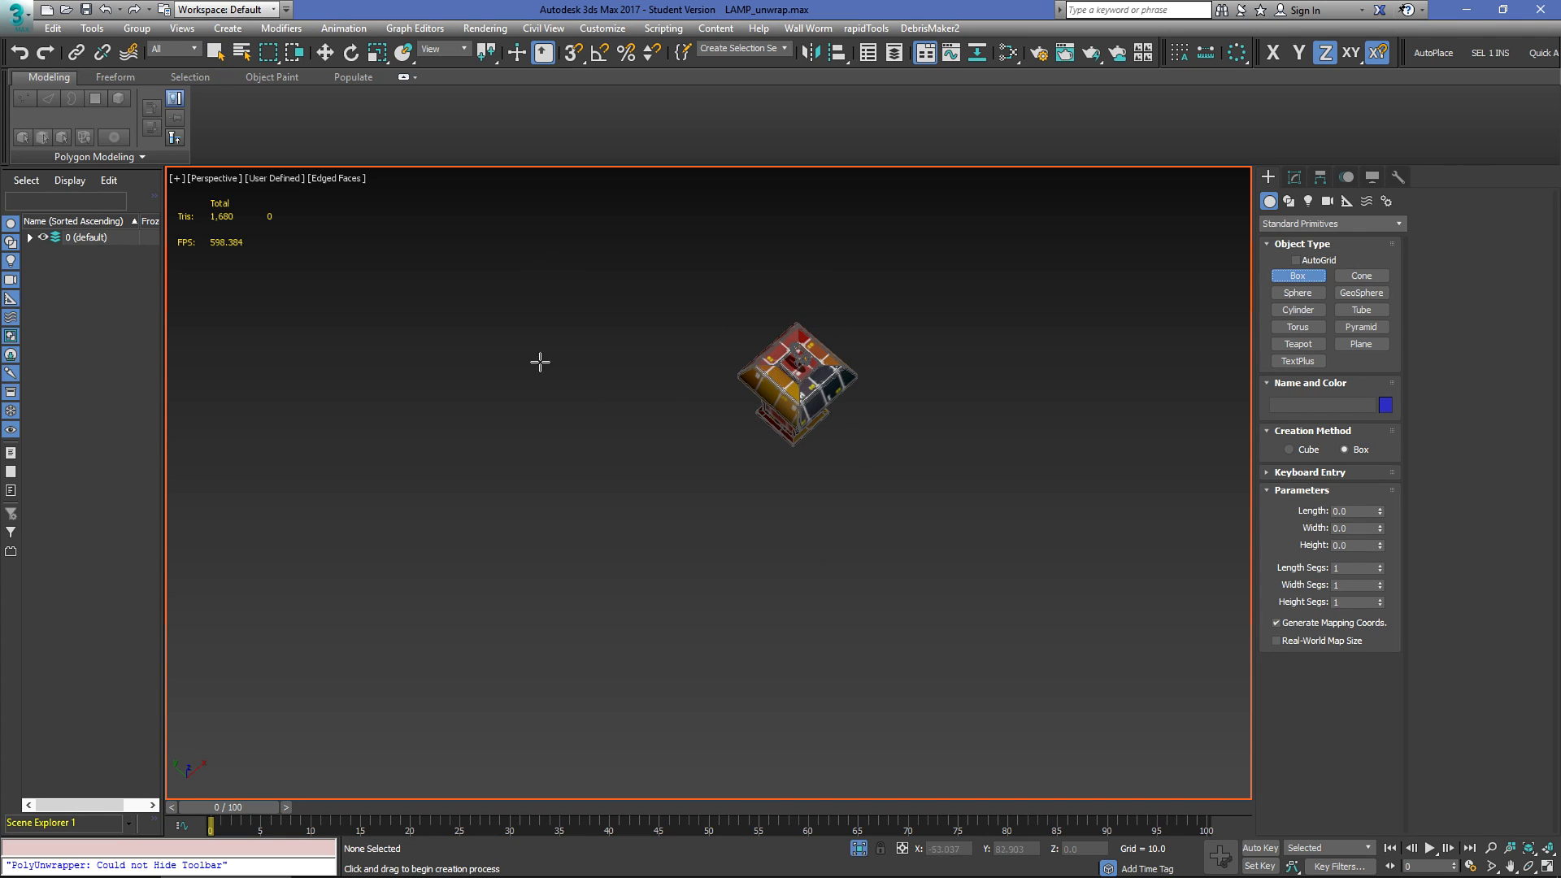
mouse_move(501, 343)
mouse_down()
mouse_move(895, 617)
mouse_move(1171, 344)
mouse_up()
click(1172, 345)
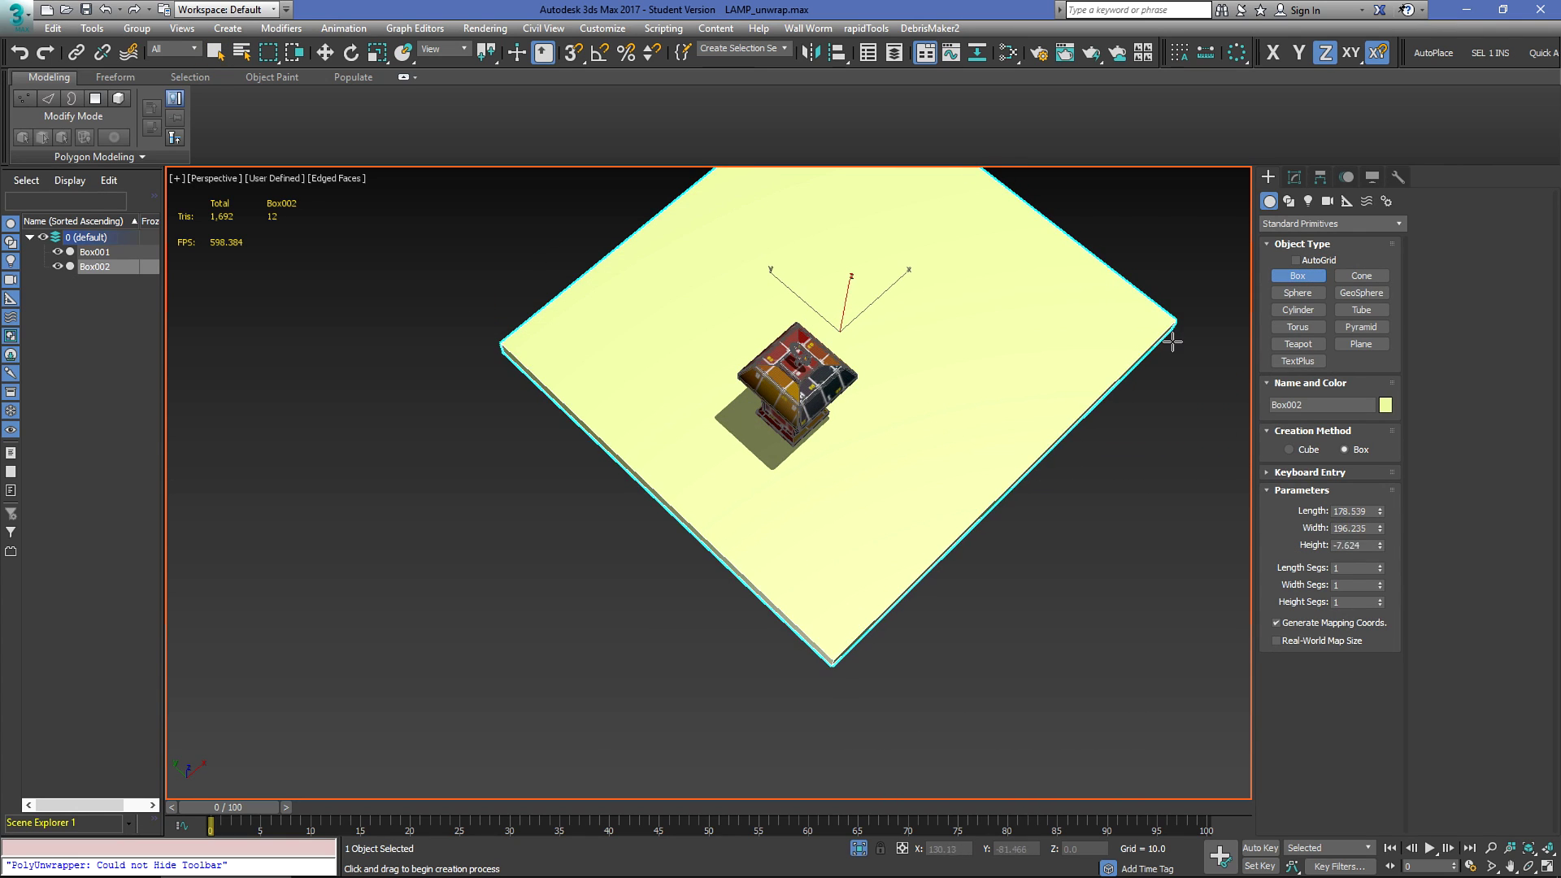
Step: Move the floor box so the lamp stands near its centre and its top surface meets the lamp's base, then deselect it
key(w)
drag(847, 339, 799, 401)
alt+middle_drag(736, 585, 772, 505)
scroll(772, 505, up, 3)
scroll(771, 505, up, 8)
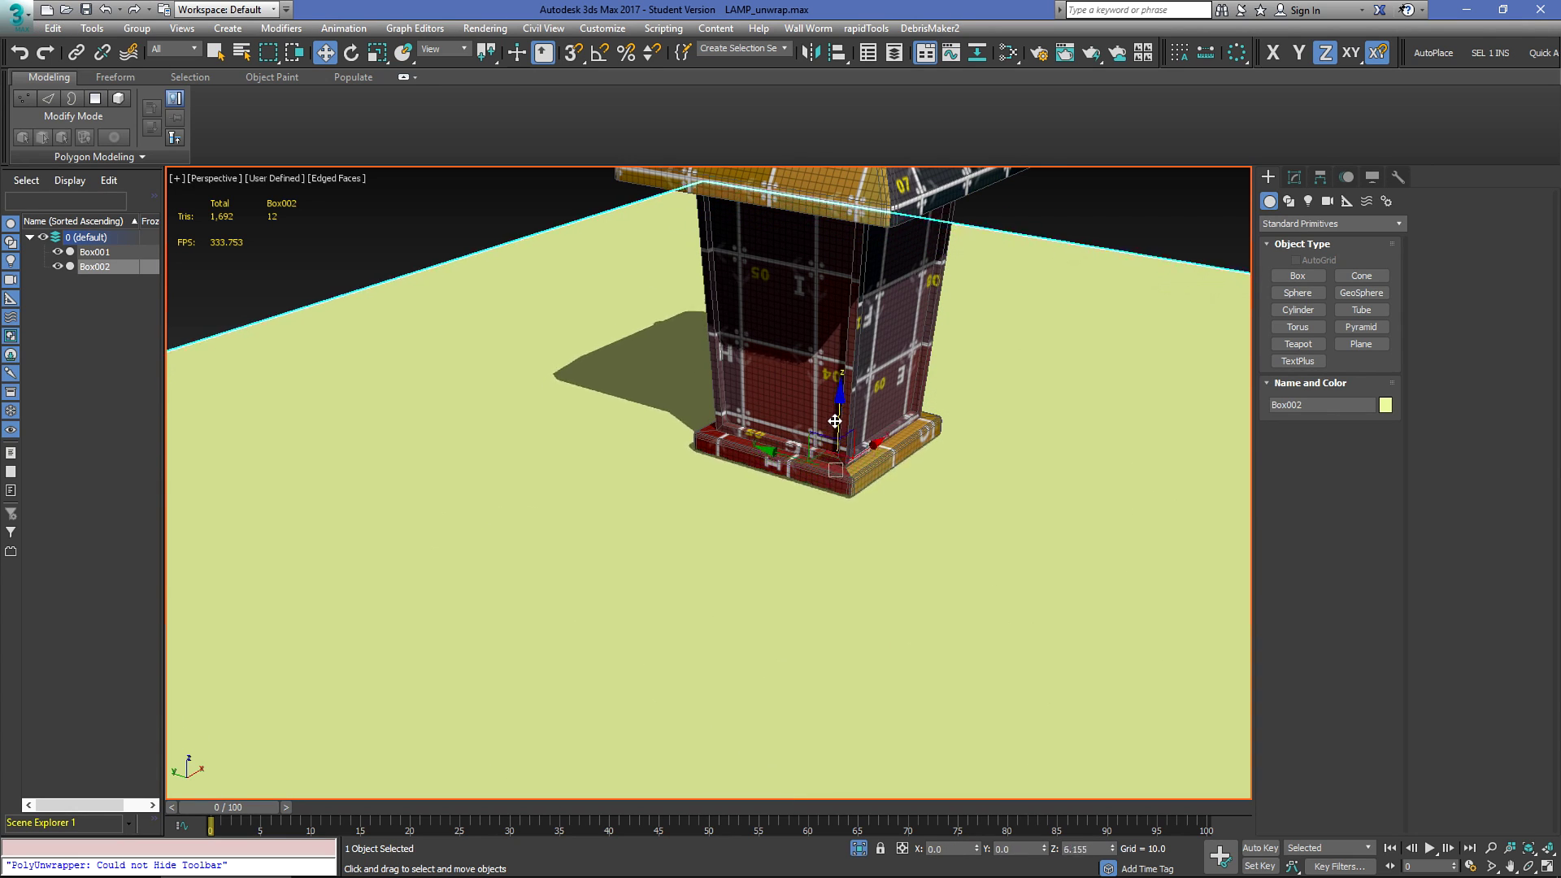
drag(835, 420, 826, 428)
alt+middle_drag(823, 415, 724, 443)
scroll(842, 413, down, 3)
scroll(797, 413, down, 5)
scroll(785, 419, up, 5)
click(1022, 302)
Step: Replace the existing node in the Slate Material Editor with a new Standard material and show its parameters
key(m)
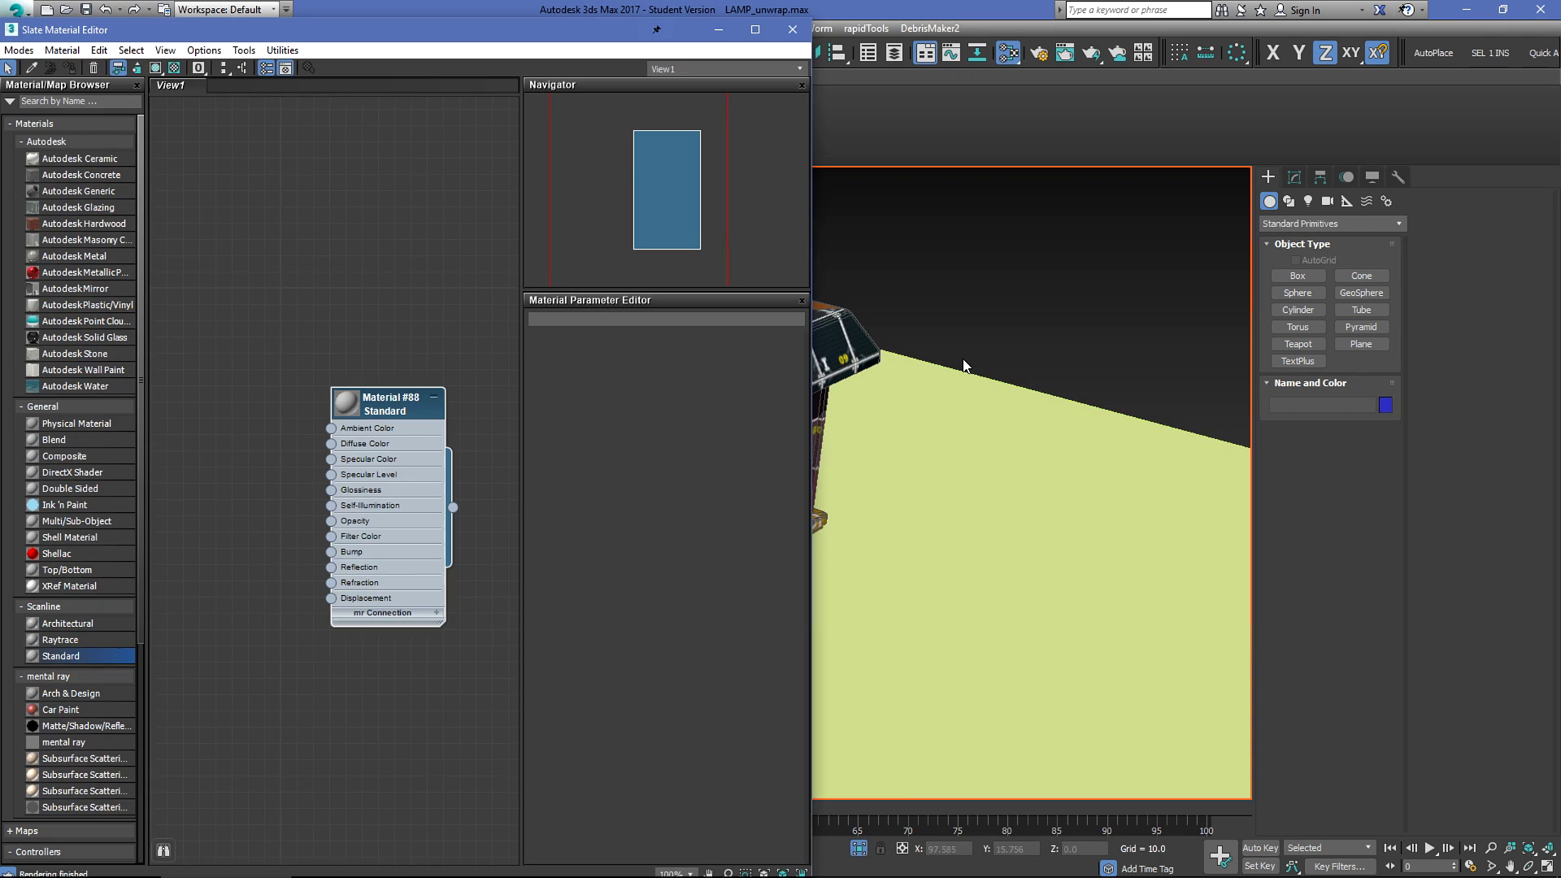
drag(476, 22, 490, 89)
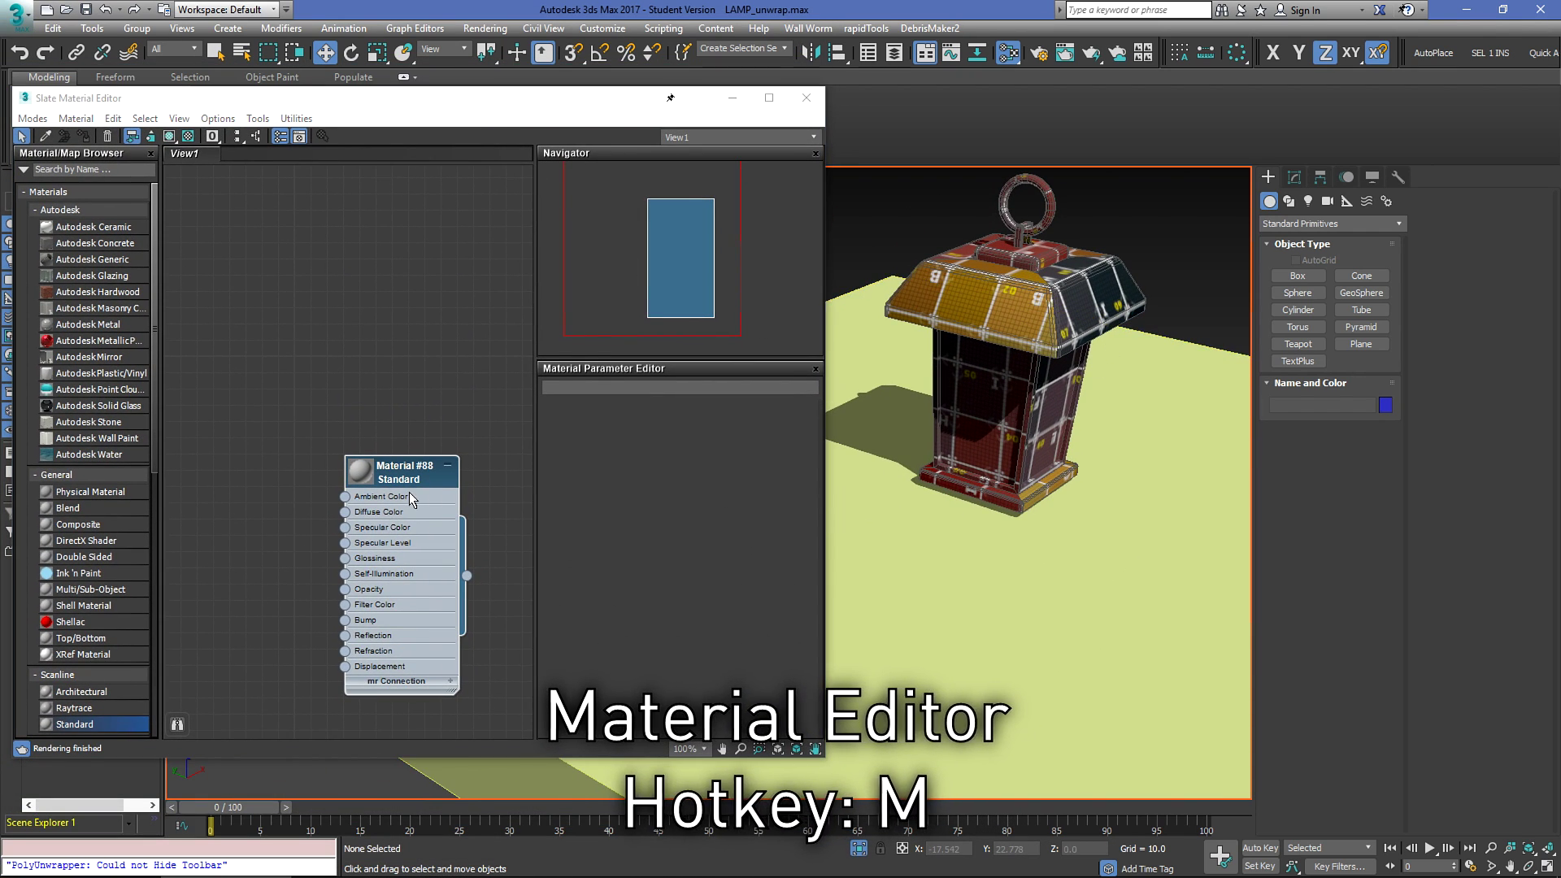
drag(409, 491, 306, 310)
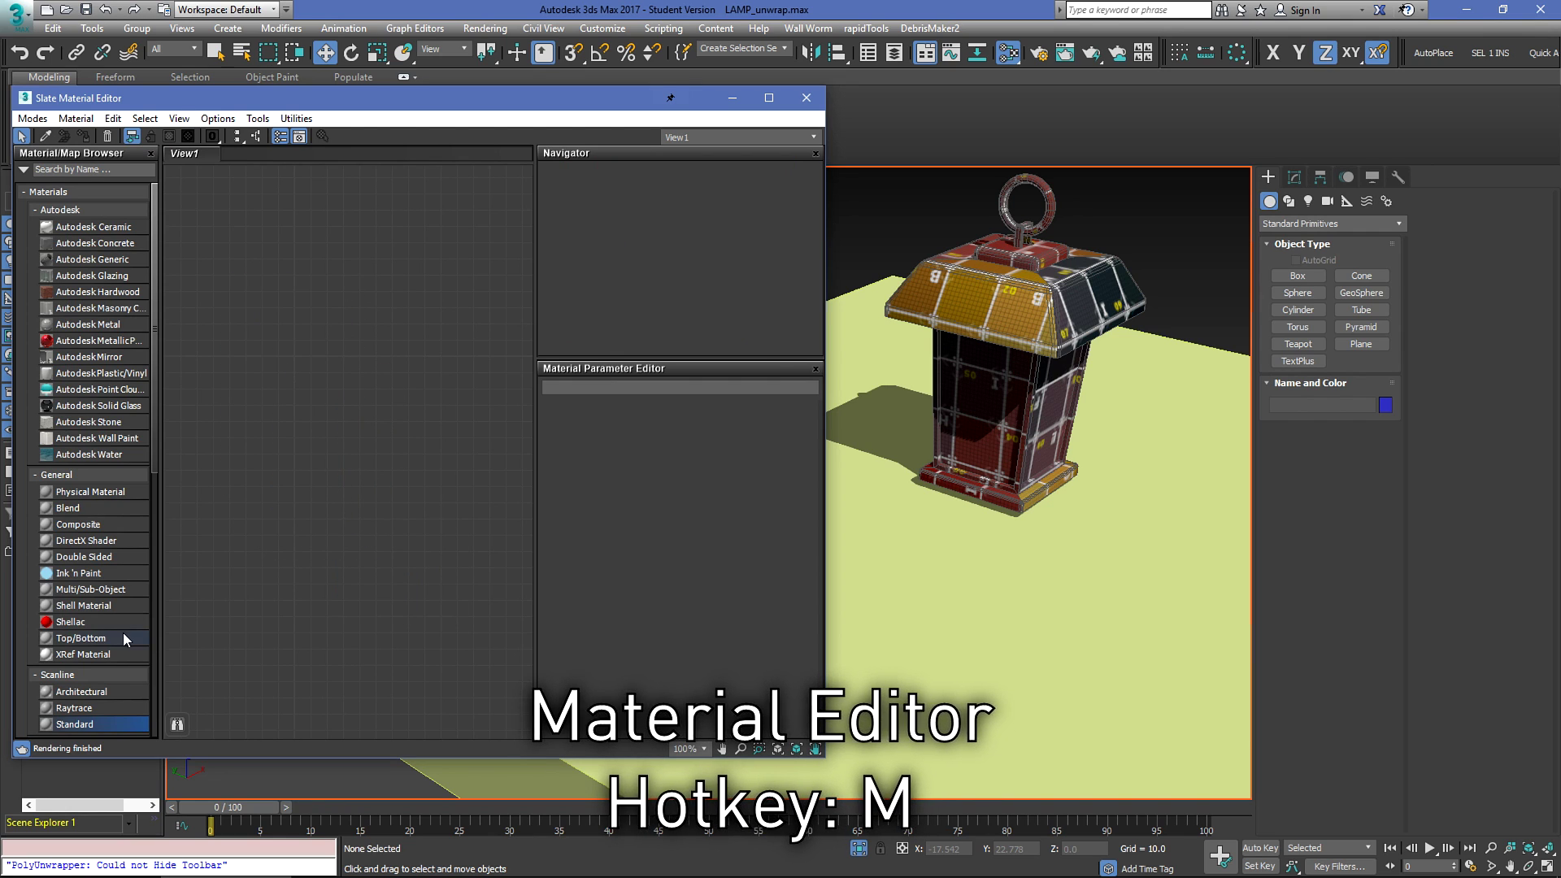
drag(80, 724, 398, 392)
double_click(402, 392)
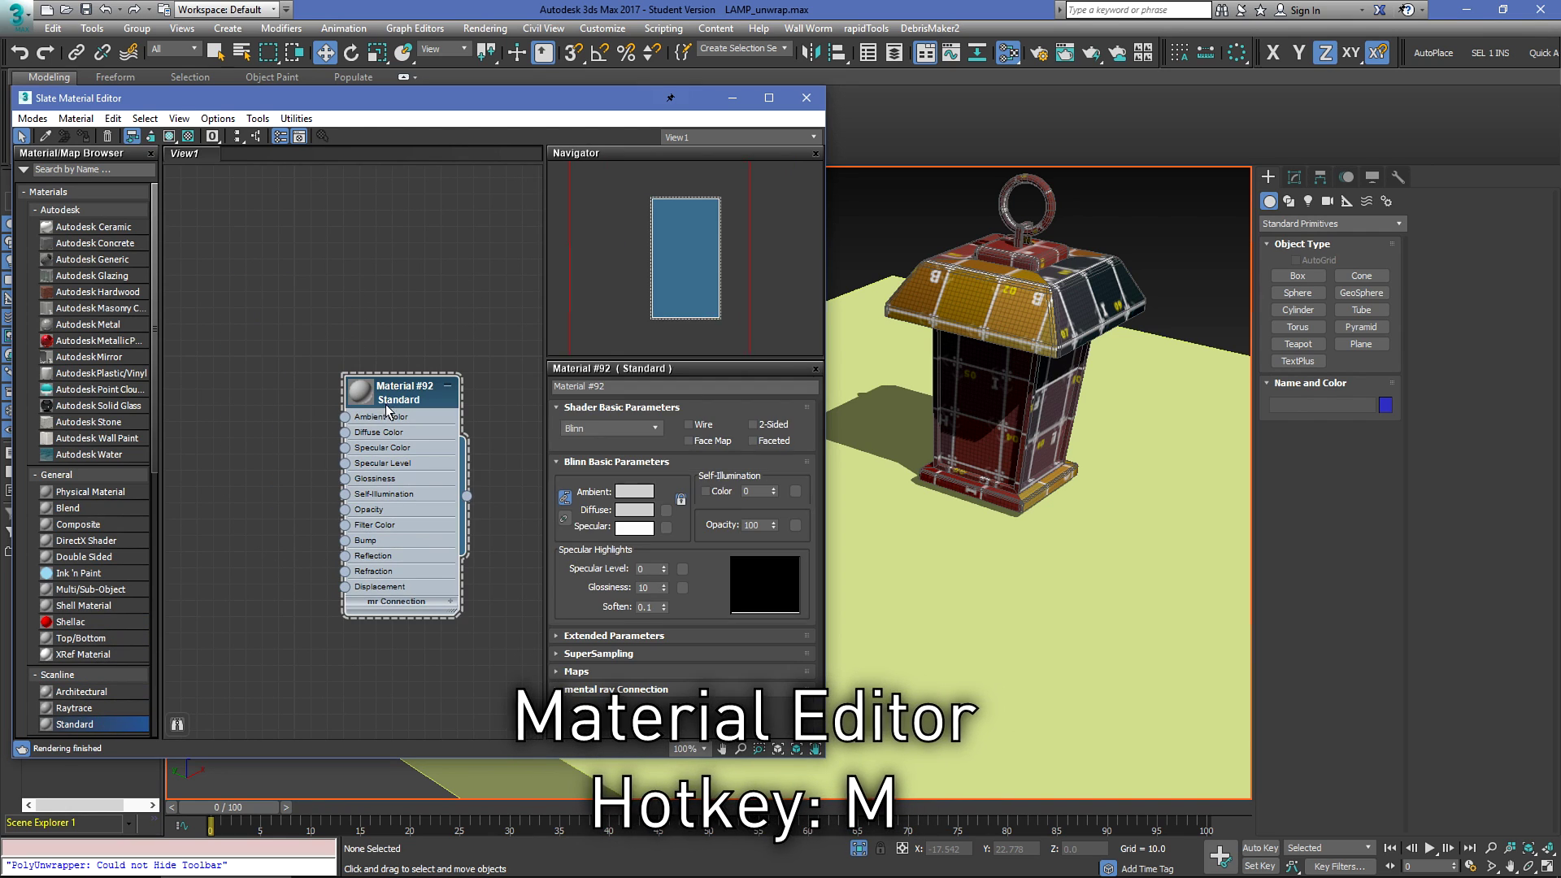
Step: Make the material's ambient and diffuse colours pure white (255) and assign it to the floor box and the lamp
click(634, 491)
drag(469, 213, 470, 236)
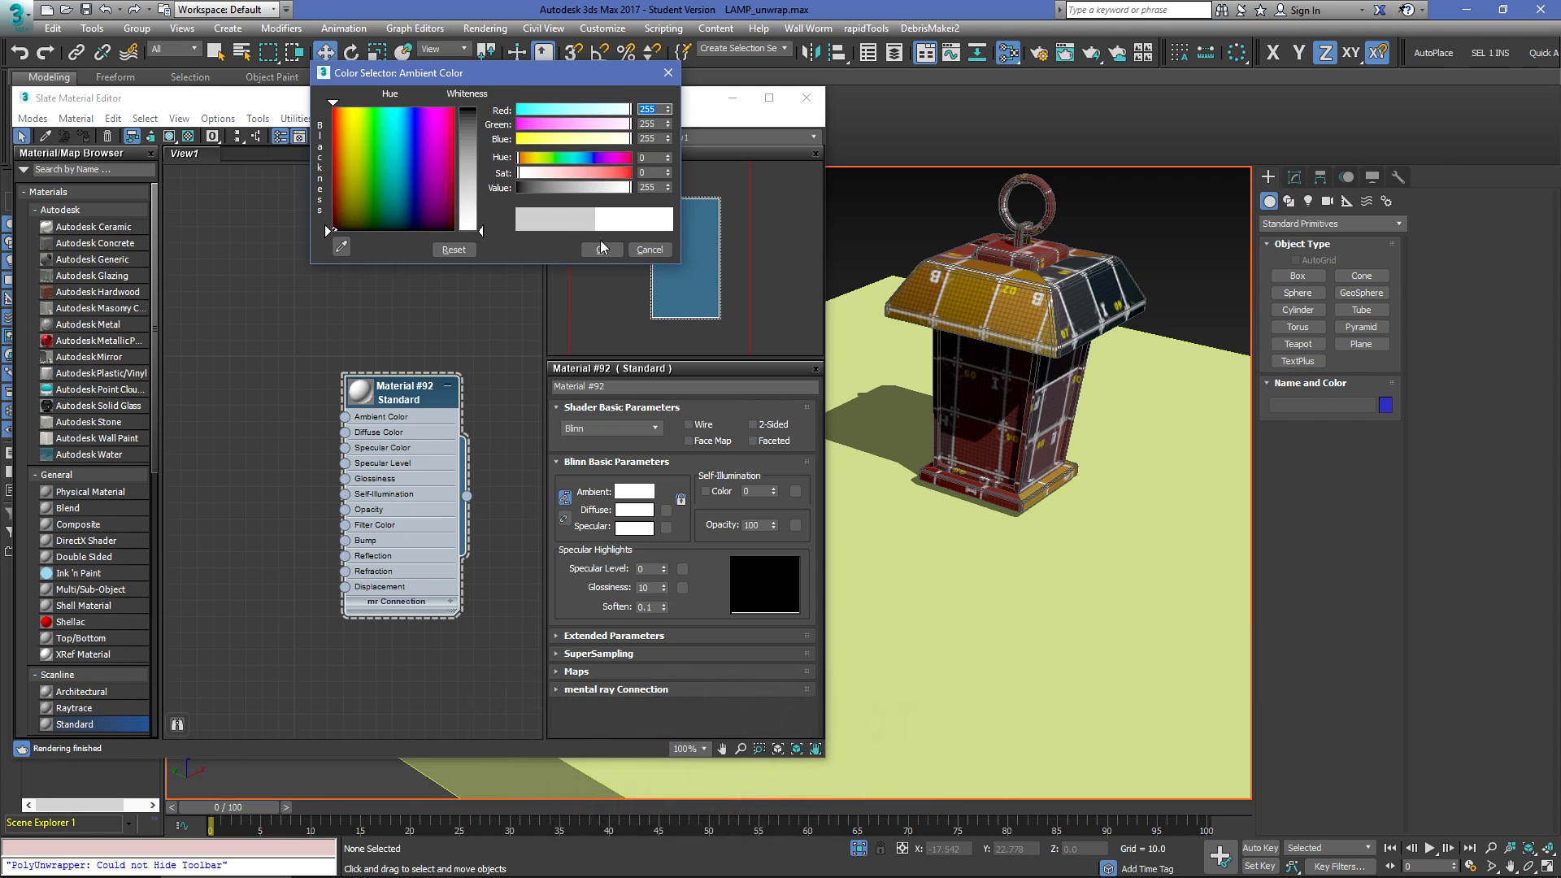
click(602, 250)
drag(491, 510, 878, 569)
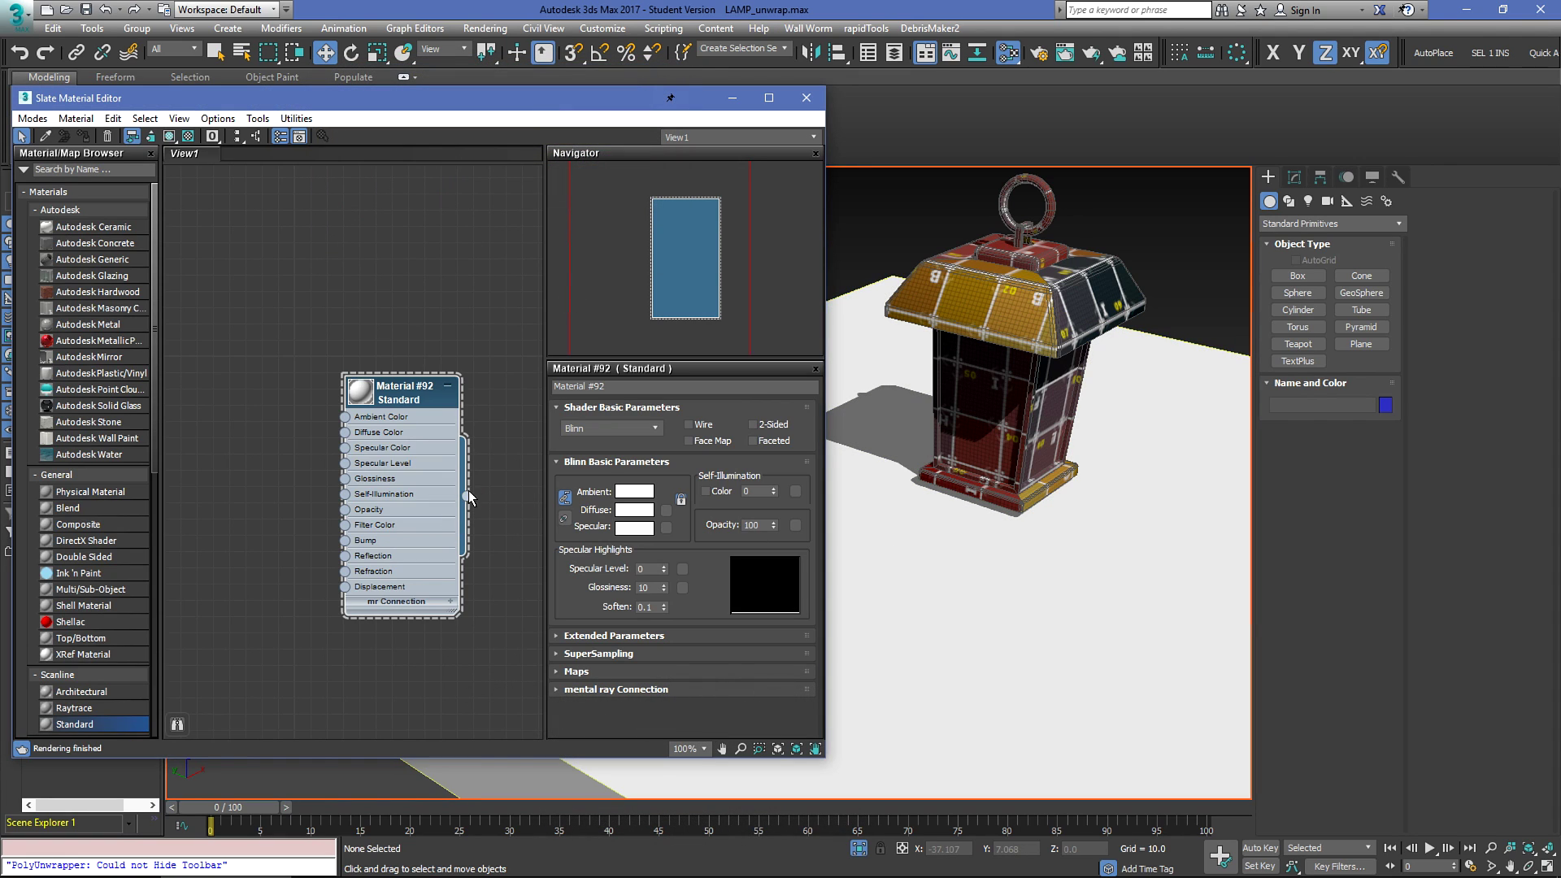
drag(468, 497, 1000, 391)
click(807, 98)
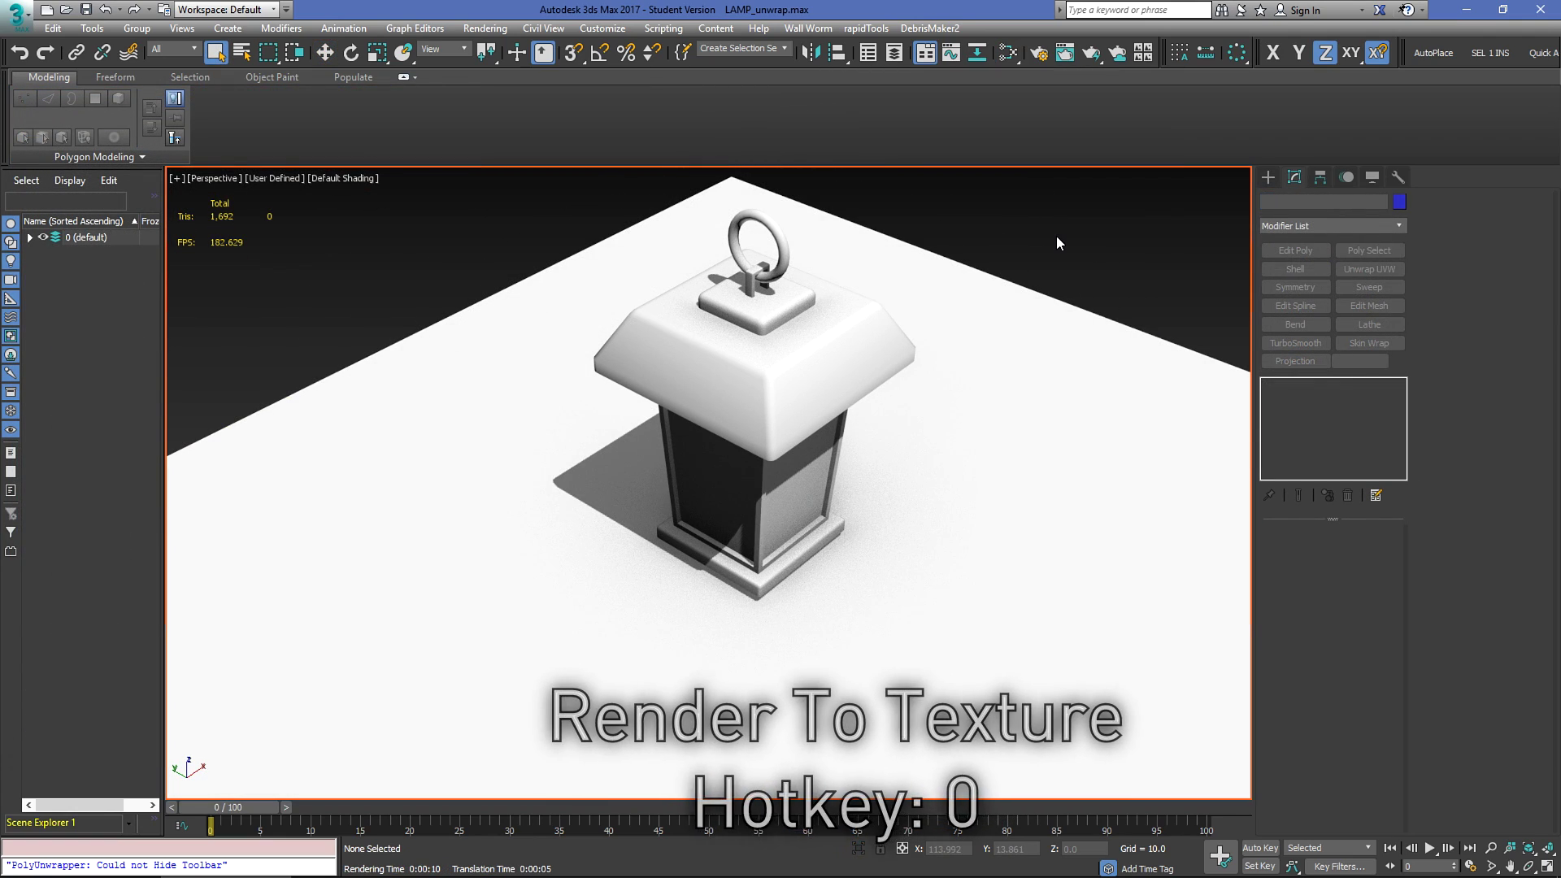
Step: Load the ao_low.rps render preset with all its categories into Render To Texture
key(0)
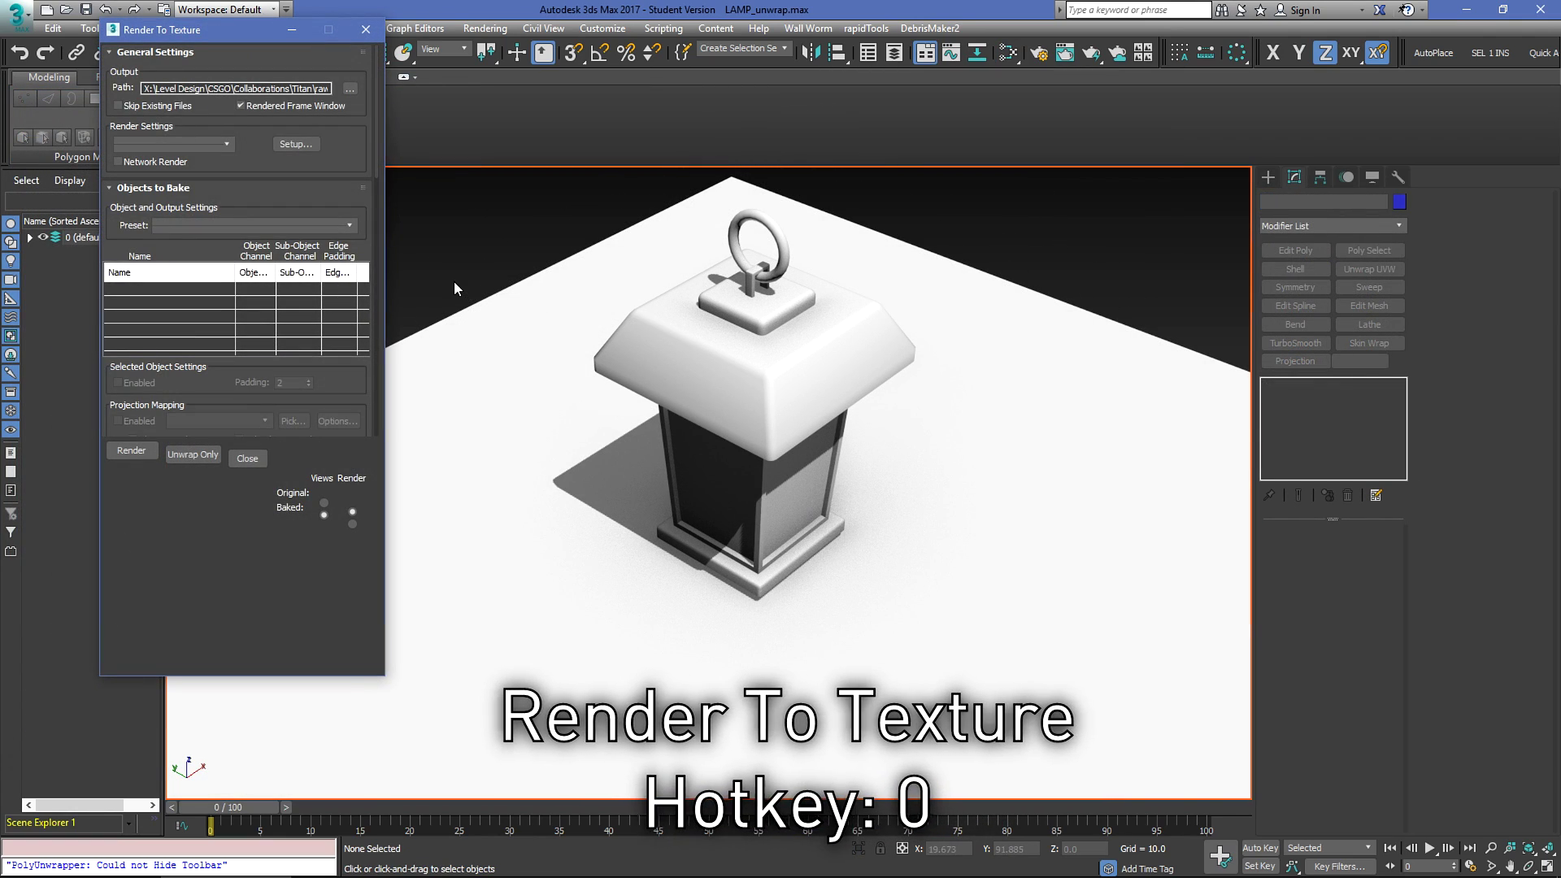
click(221, 143)
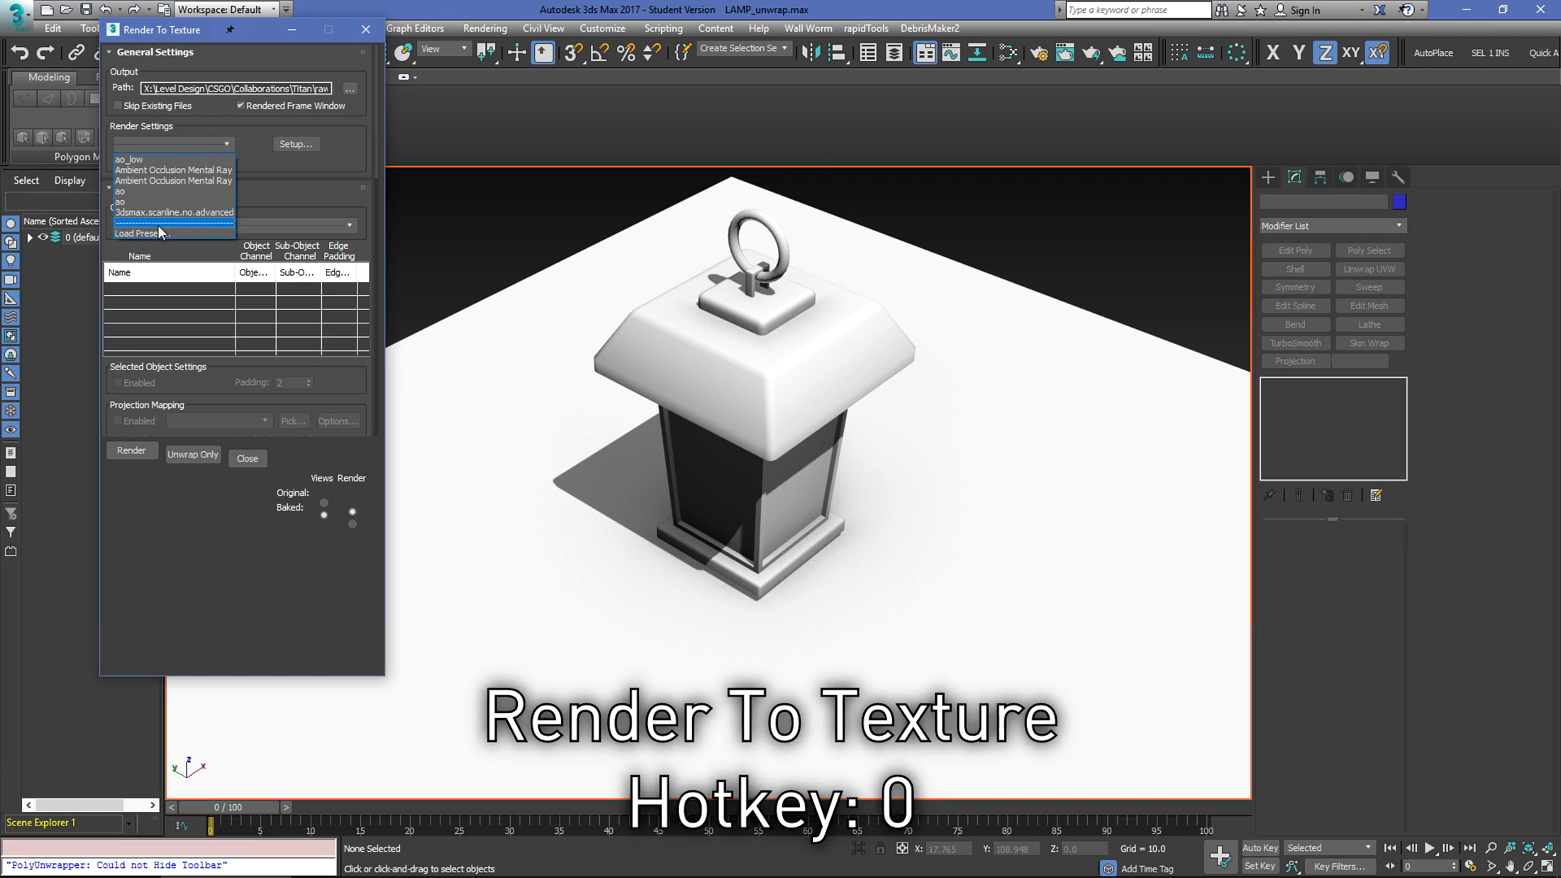
click(158, 227)
click(195, 124)
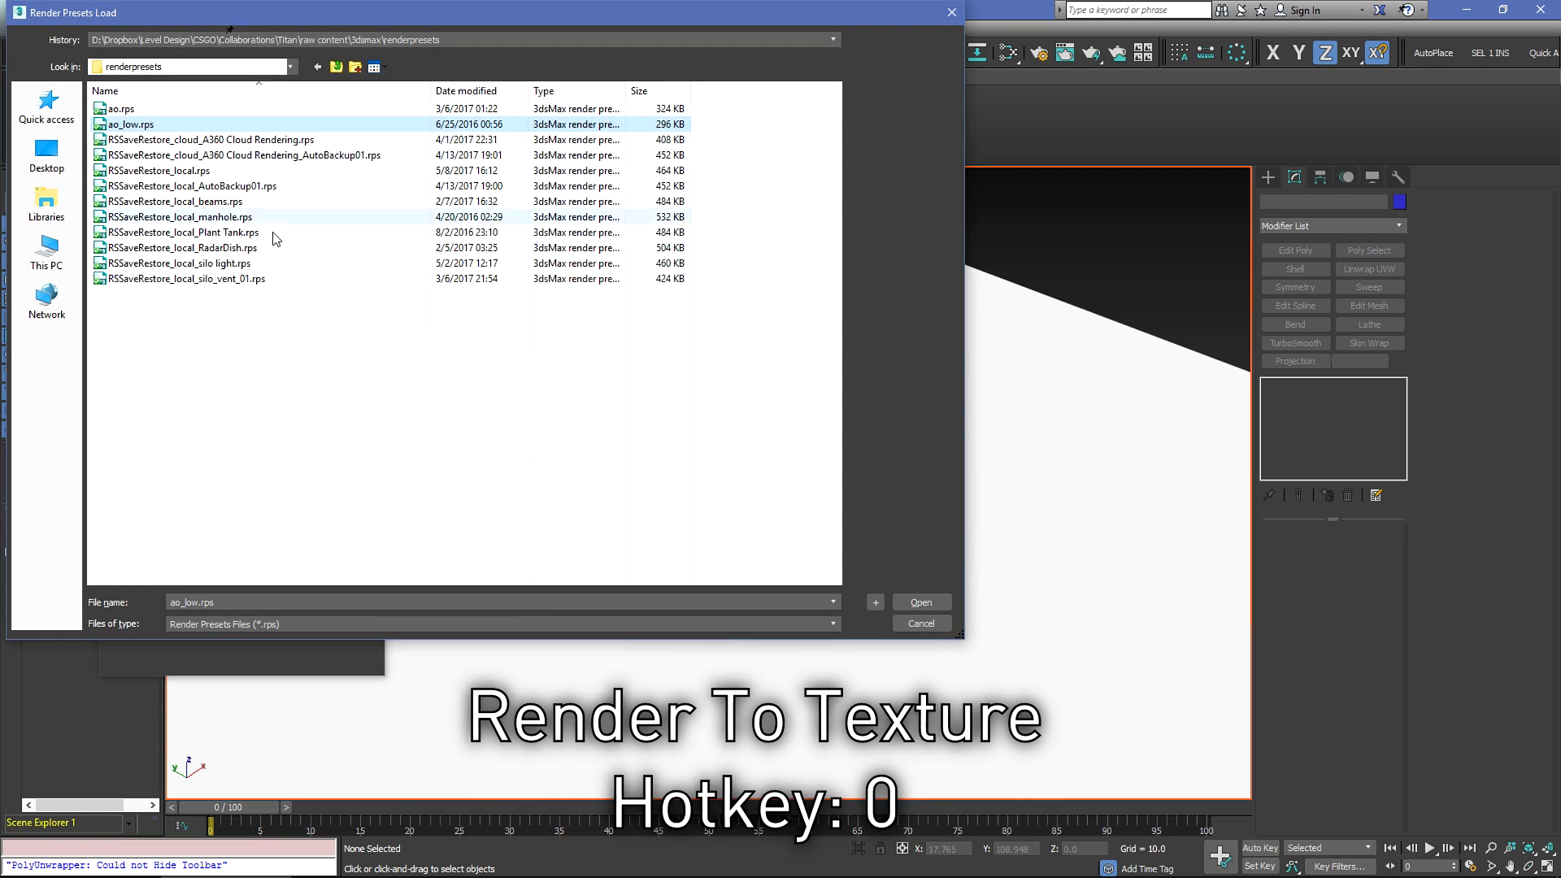
click(935, 602)
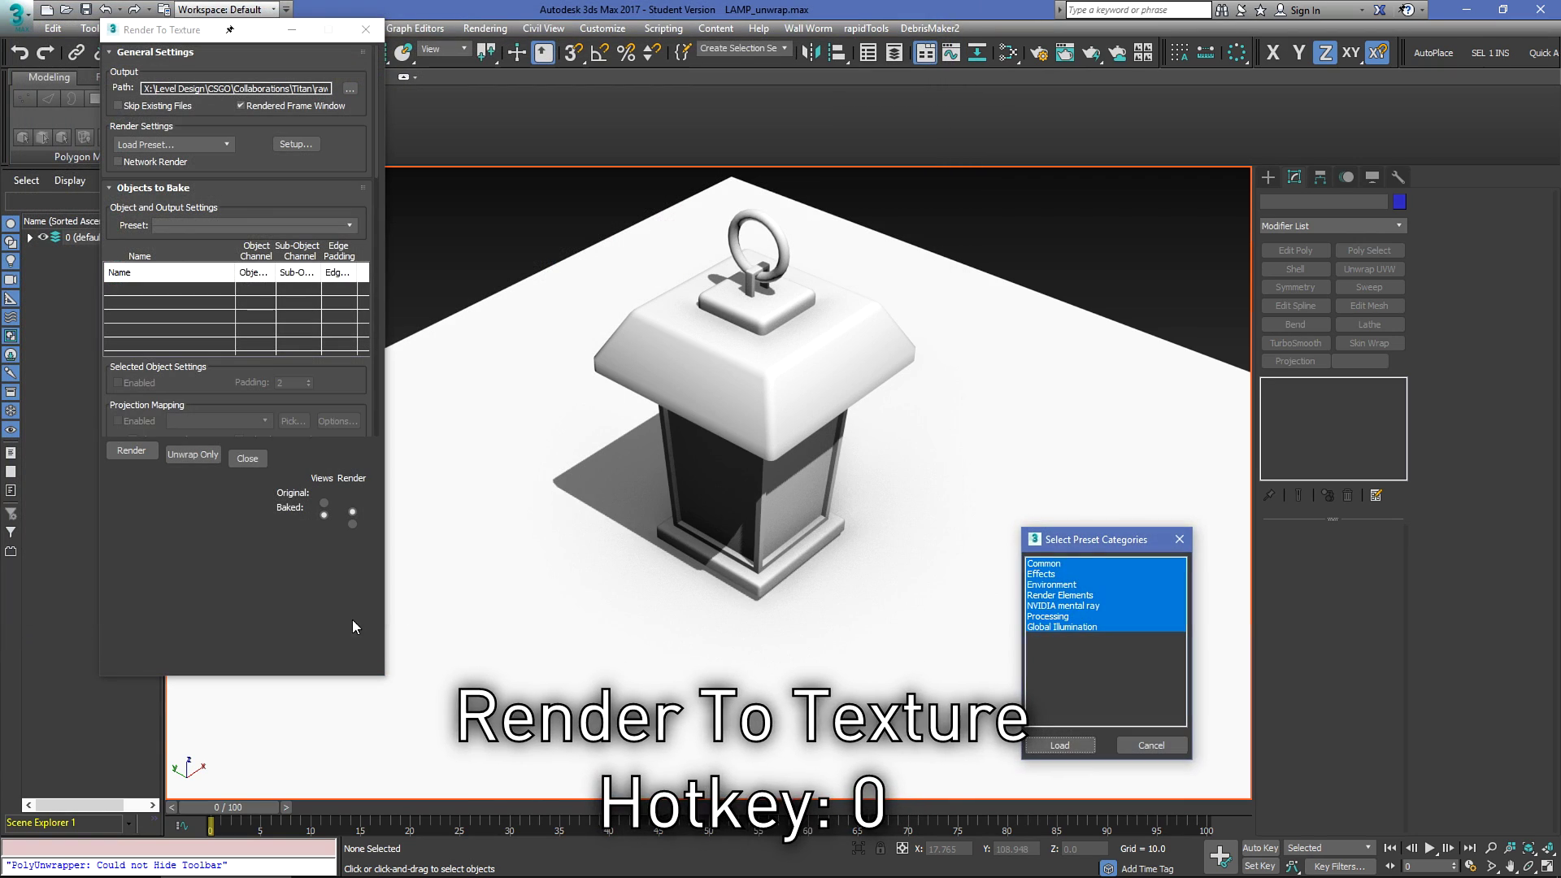
click(1056, 744)
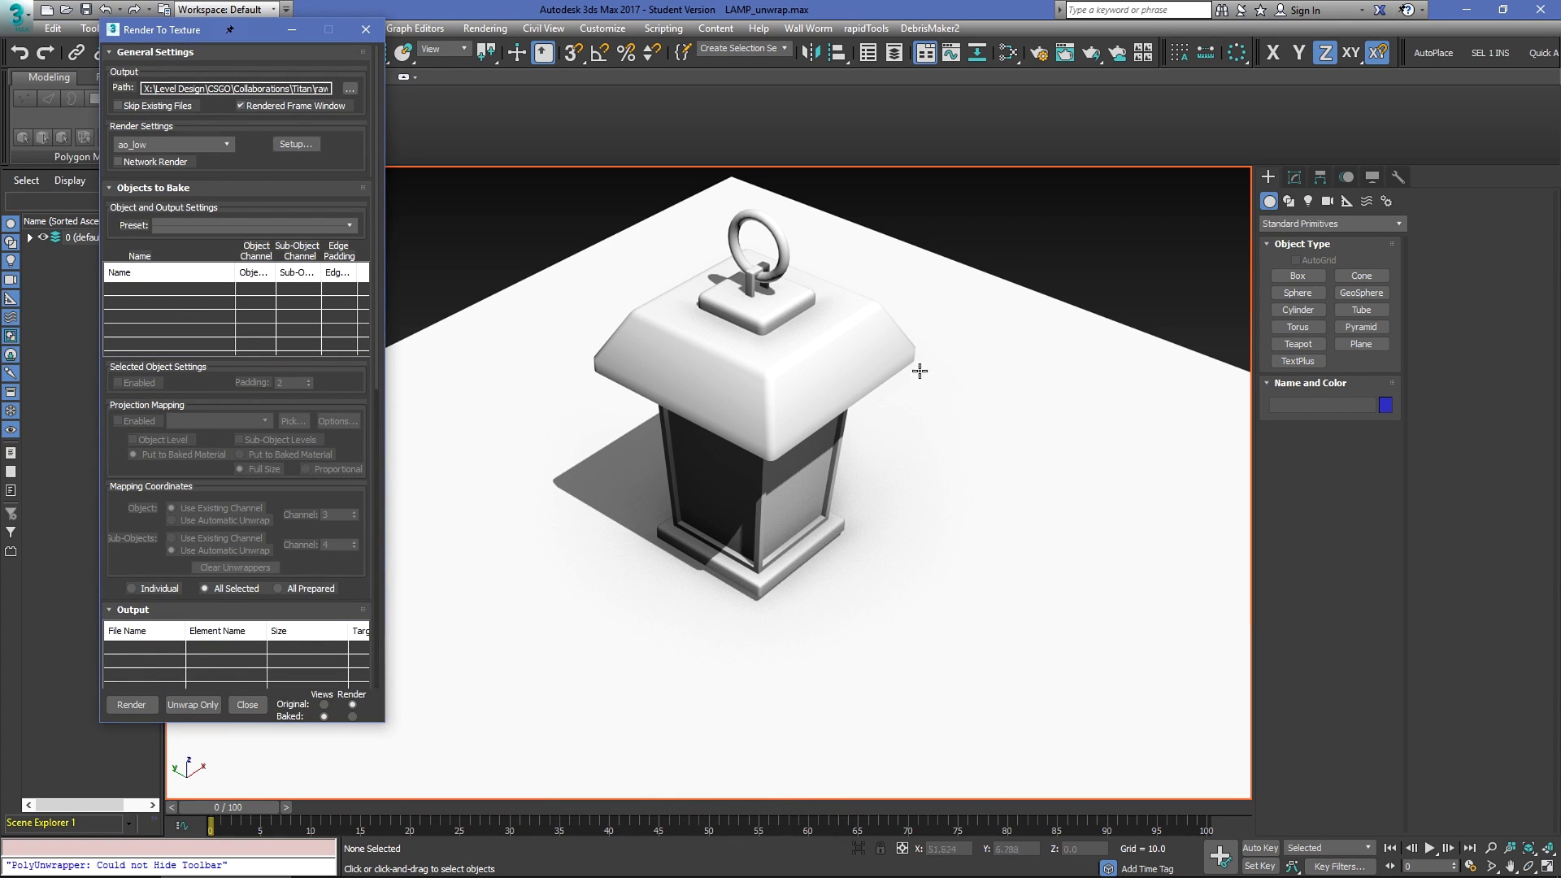
Step: Add an Ambient Occlusion (MR) output for the lamp with Diffuse Color as its target map slot
click(755, 363)
drag(319, 613, 233, 402)
click(171, 514)
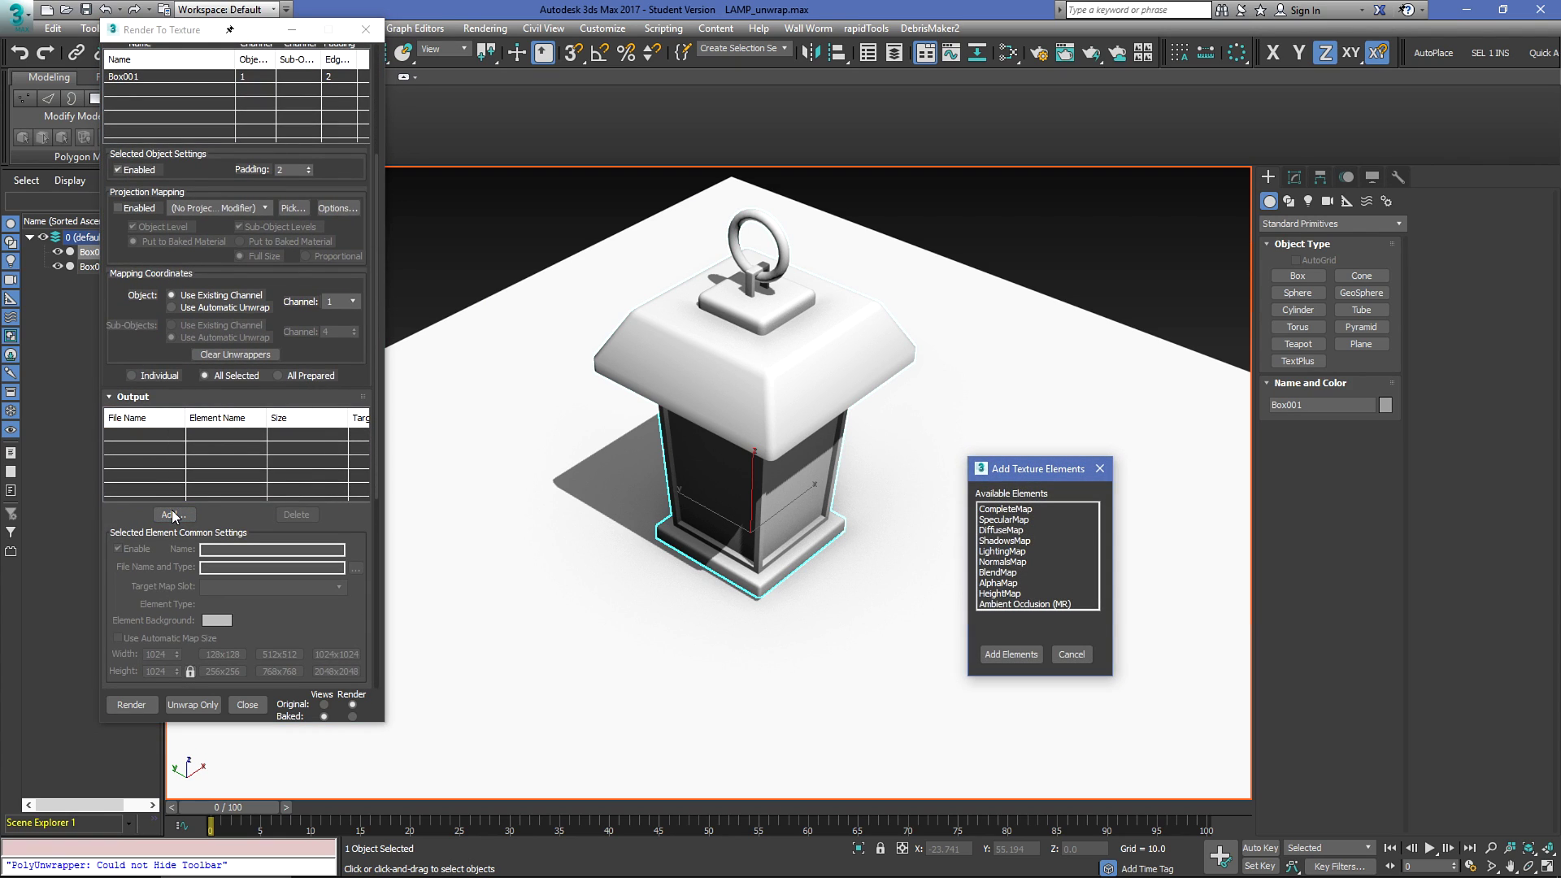
click(1010, 654)
drag(302, 634, 339, 515)
click(329, 493)
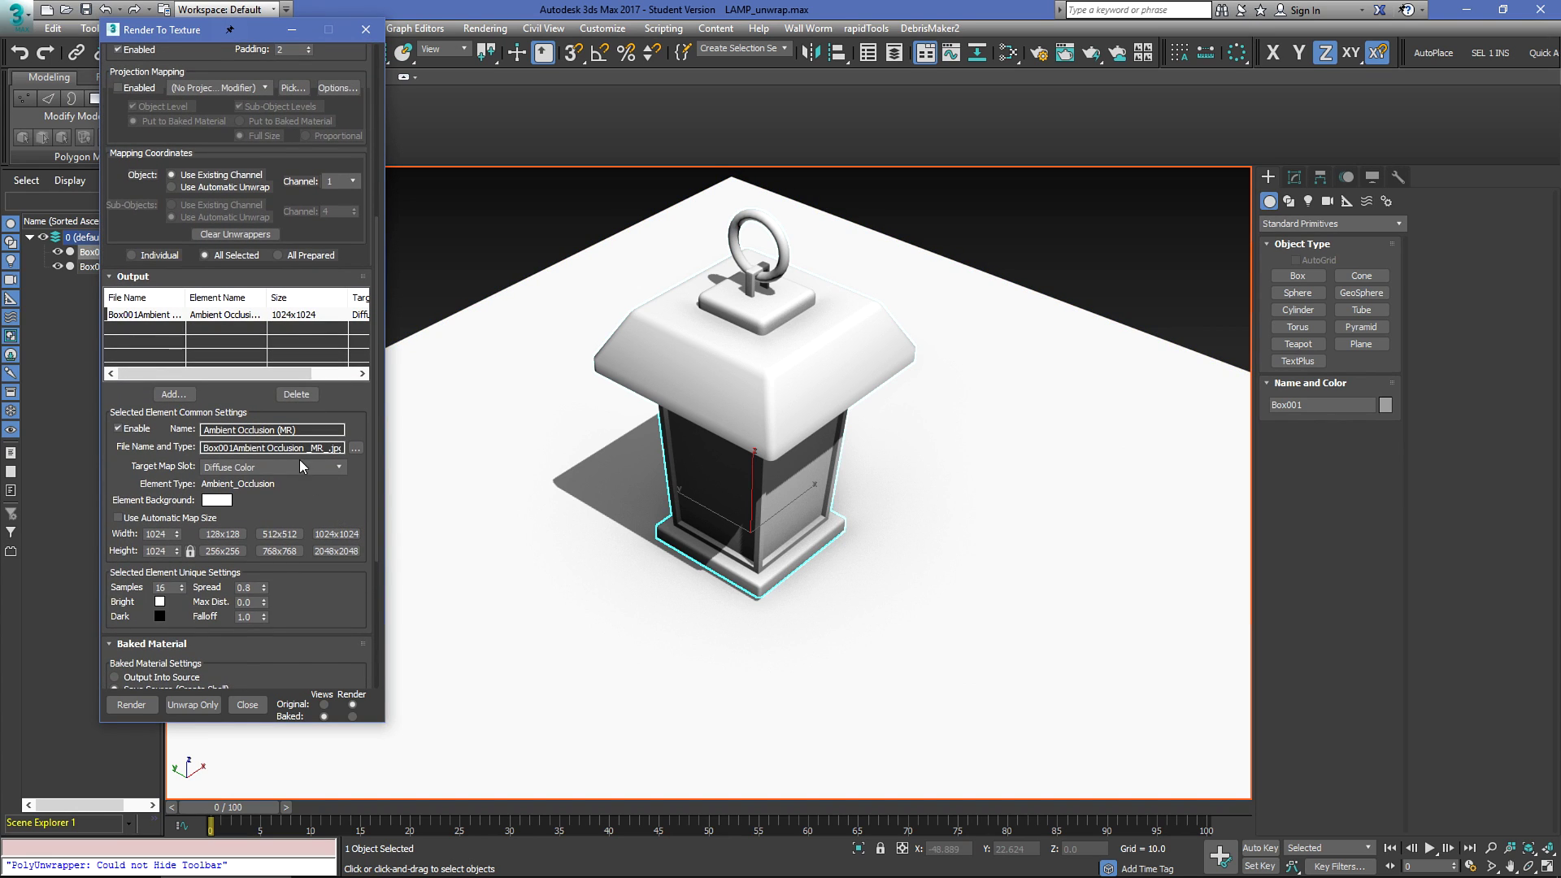
Step: Set the ambient occlusion output file to a JPEG named LAMPAOTE on the Desktop
click(359, 449)
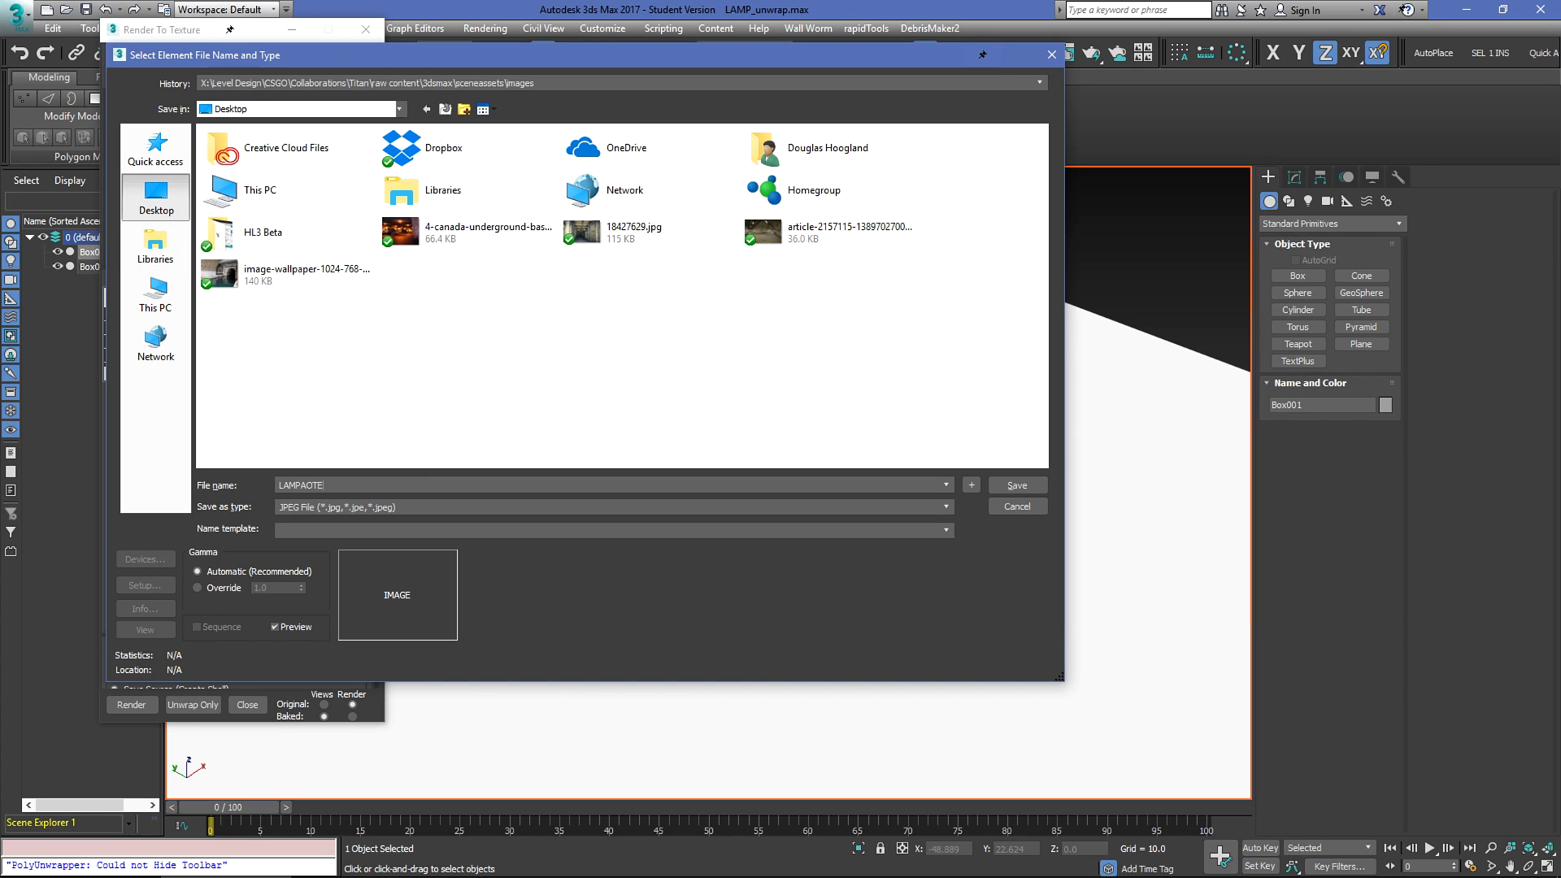
key(Return)
click(538, 443)
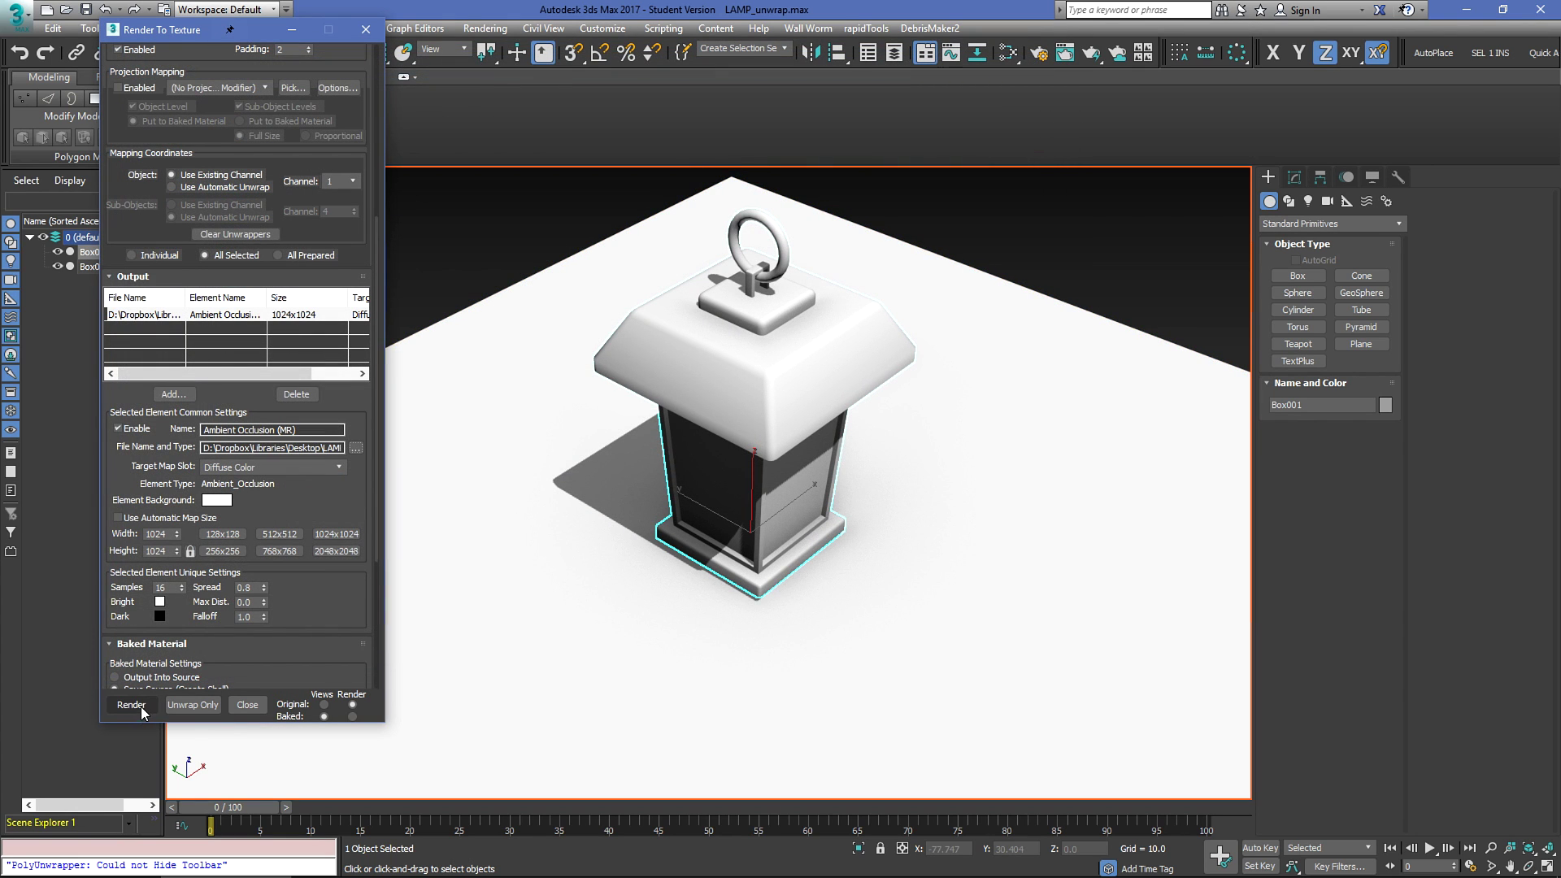
Step: Bake the lamp's ambient occlusion texture, minimise the rendered frame, deselect the lamp and close Render To Texture
click(143, 710)
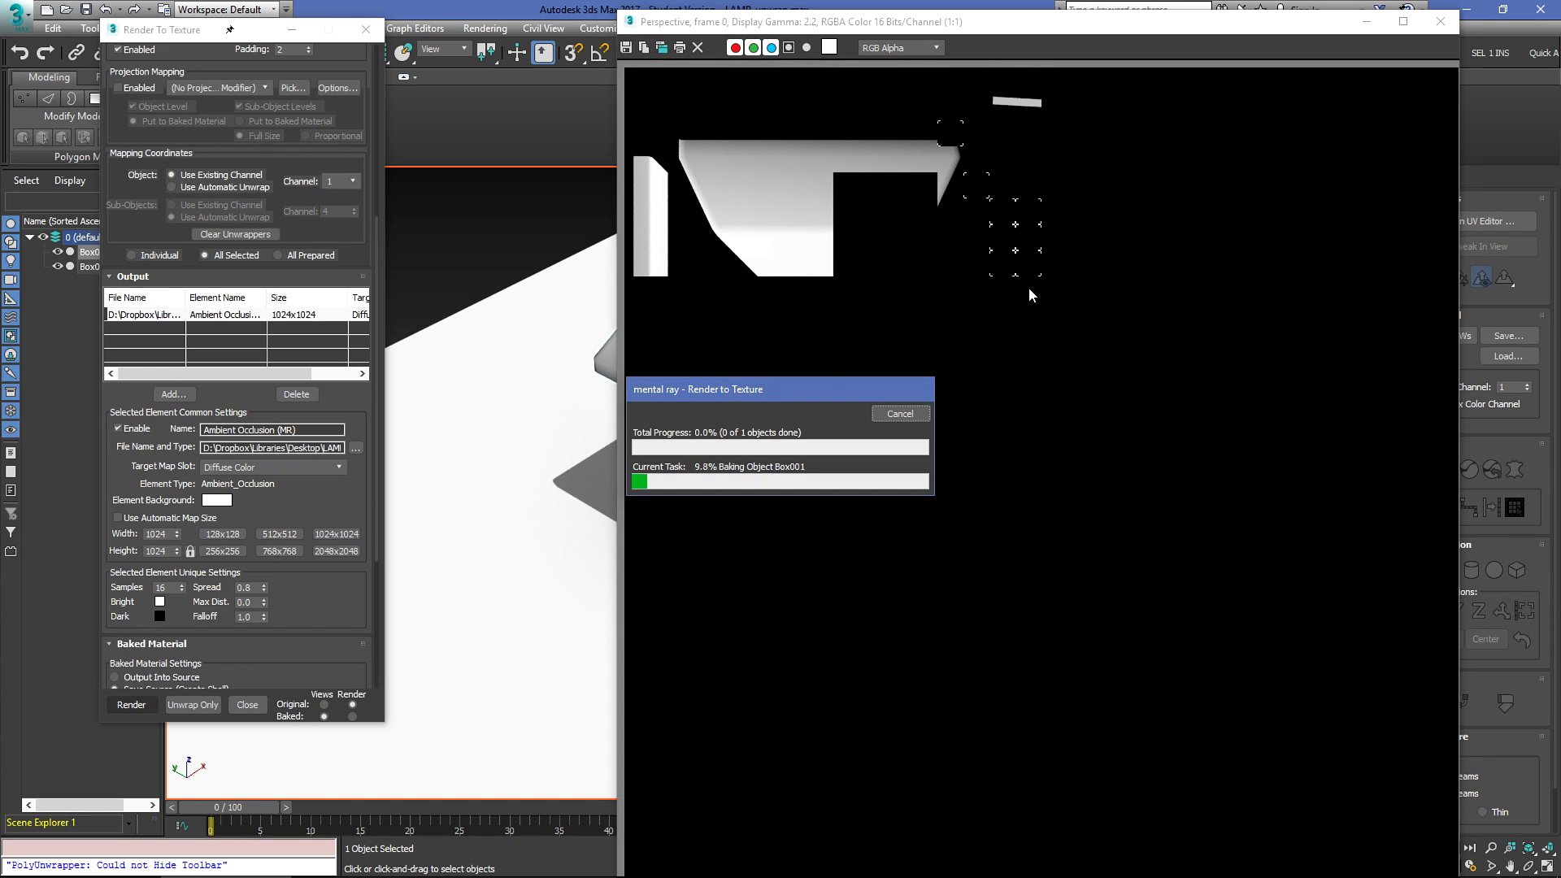
drag(813, 393, 422, 316)
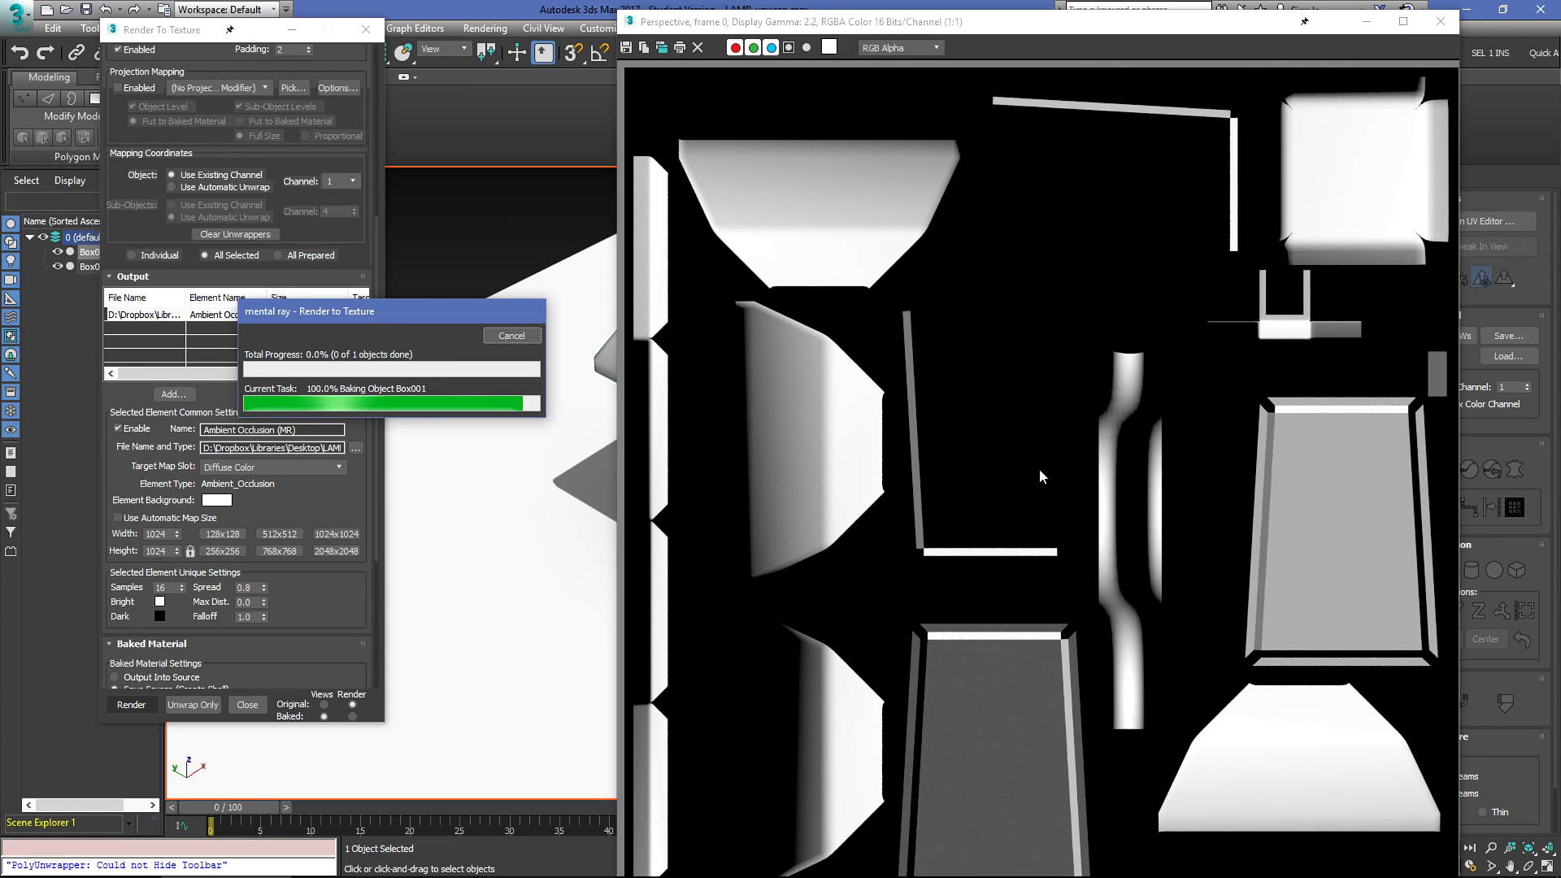
click(1366, 22)
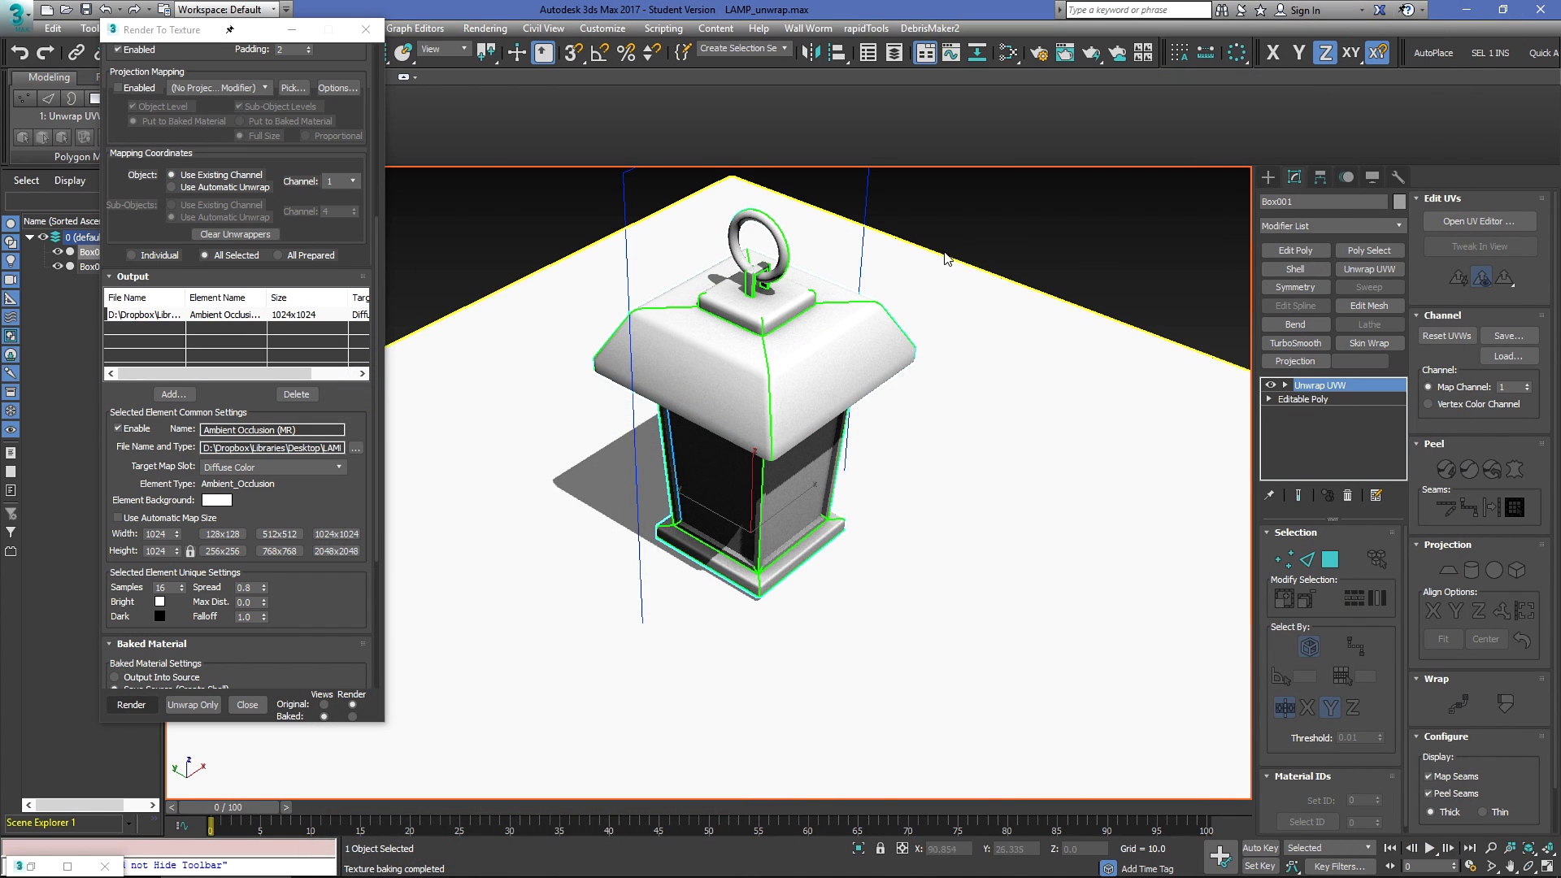
click(1104, 218)
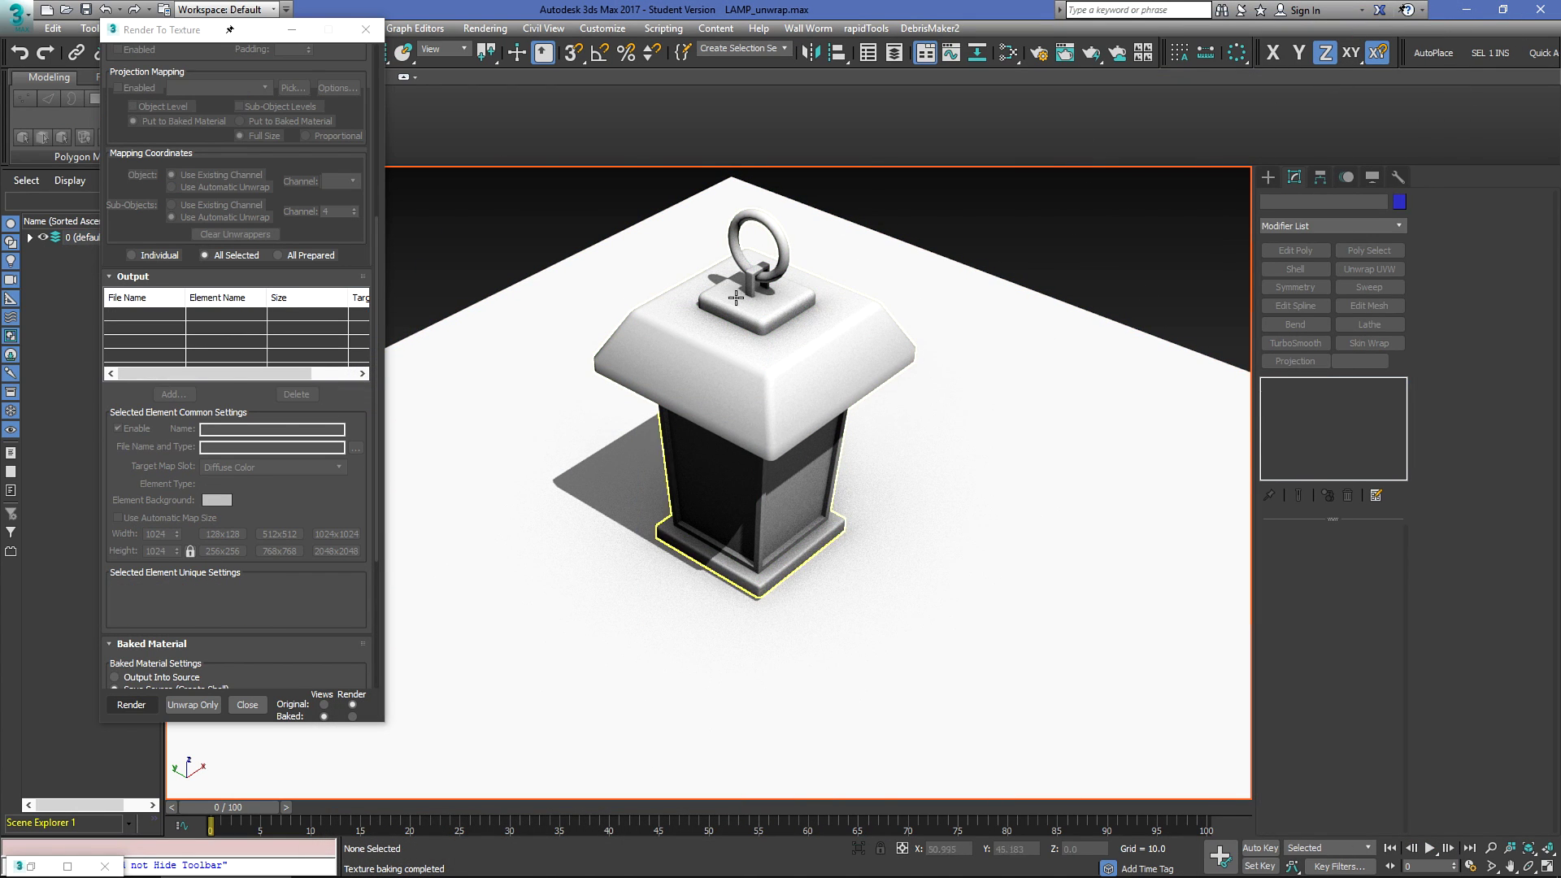
click(366, 30)
Step: Switch the viewport shading to Flat Color to judge the lamp's ambient occlusion without scene lighting
scroll(786, 394, up, 5)
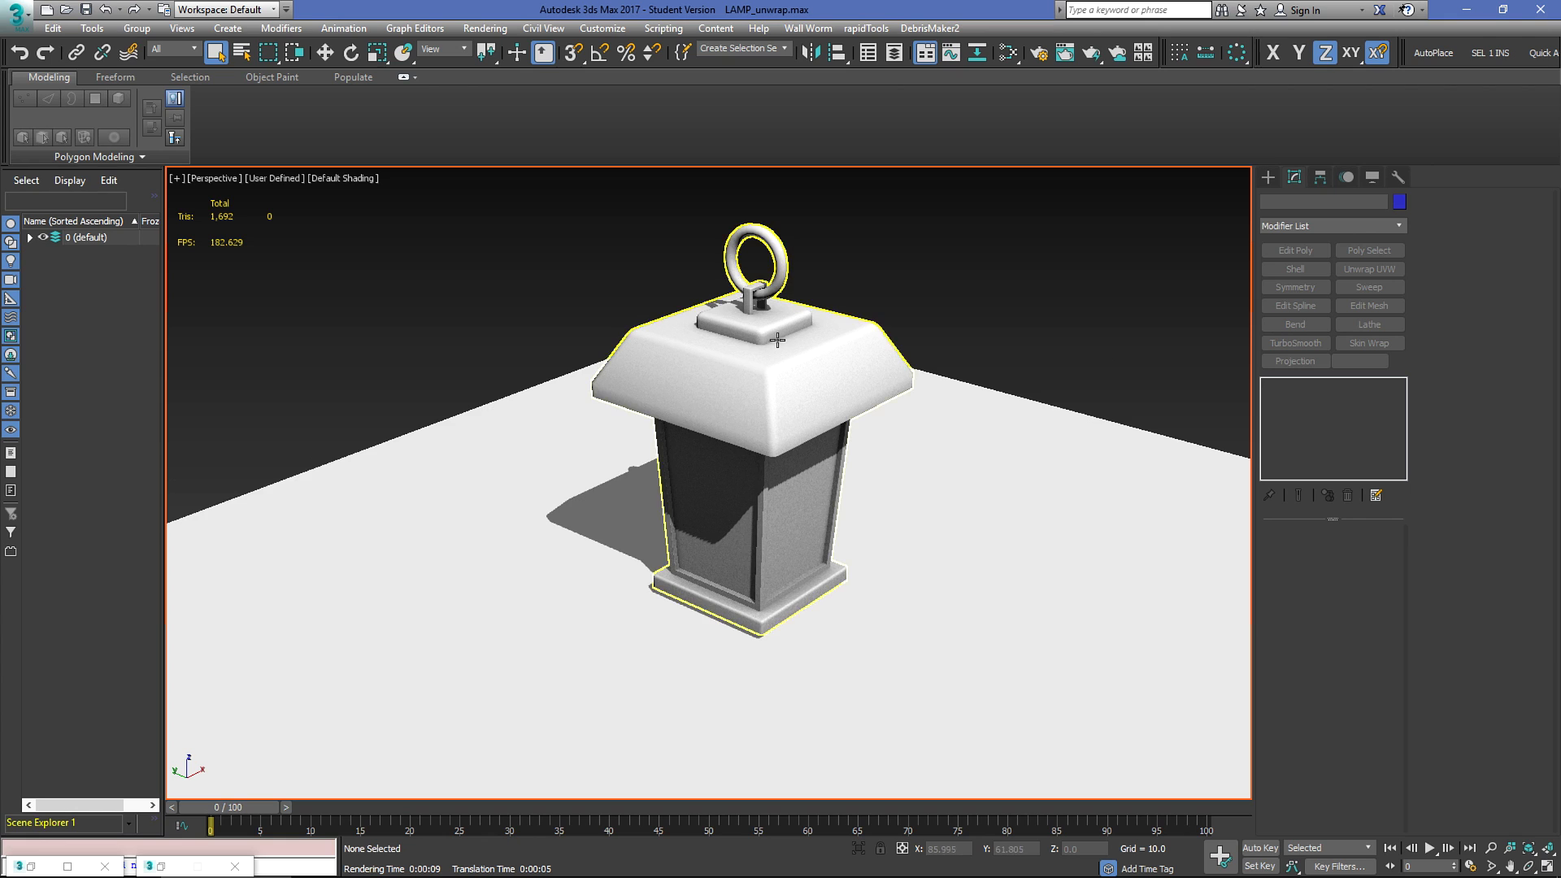
click(354, 178)
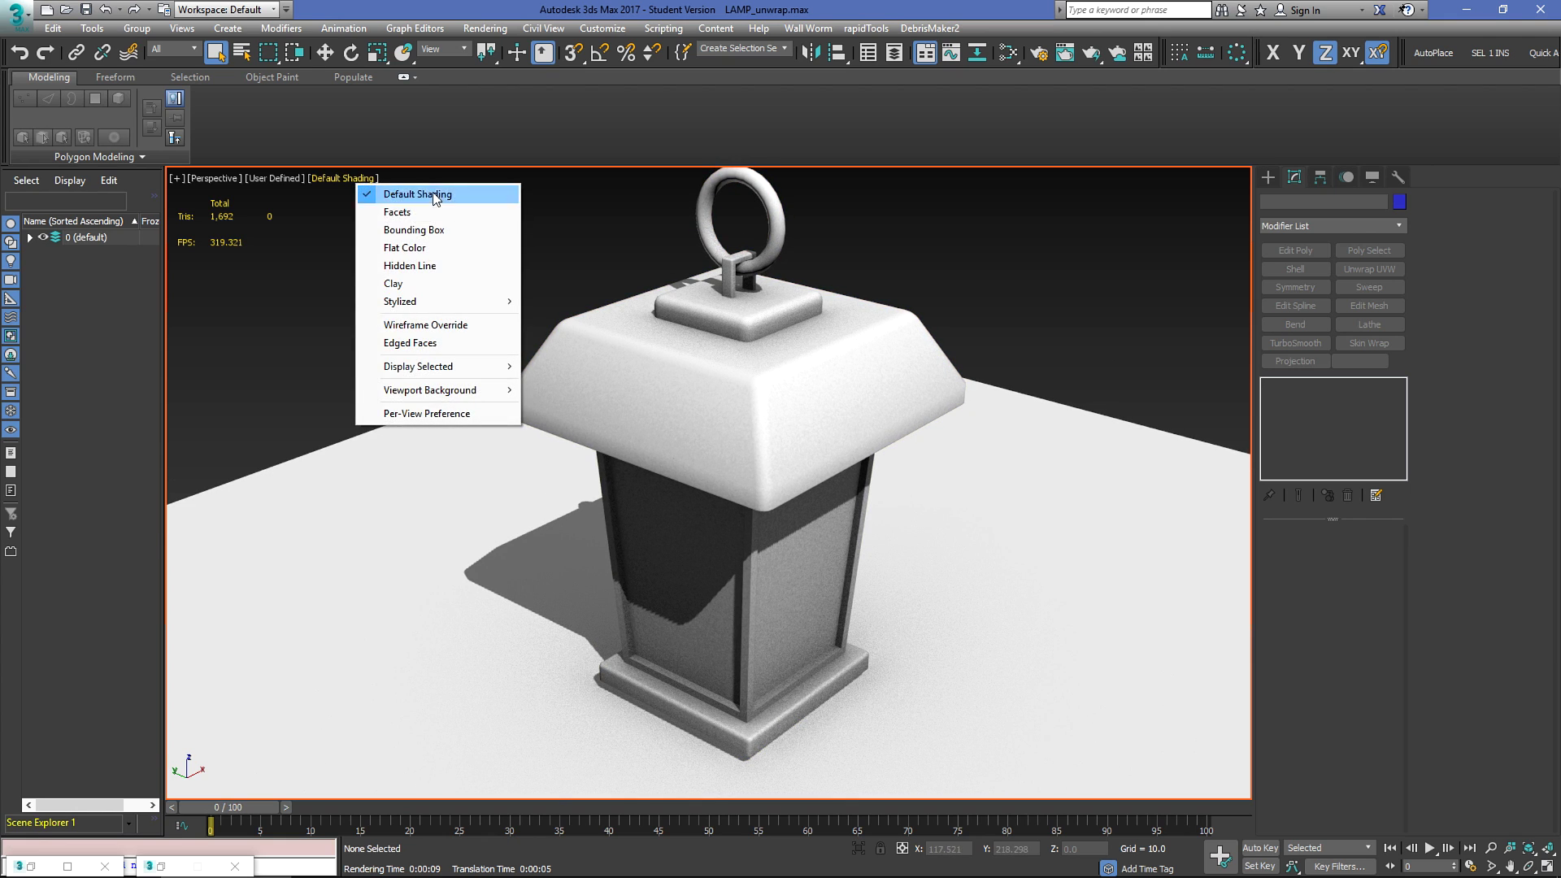
click(447, 247)
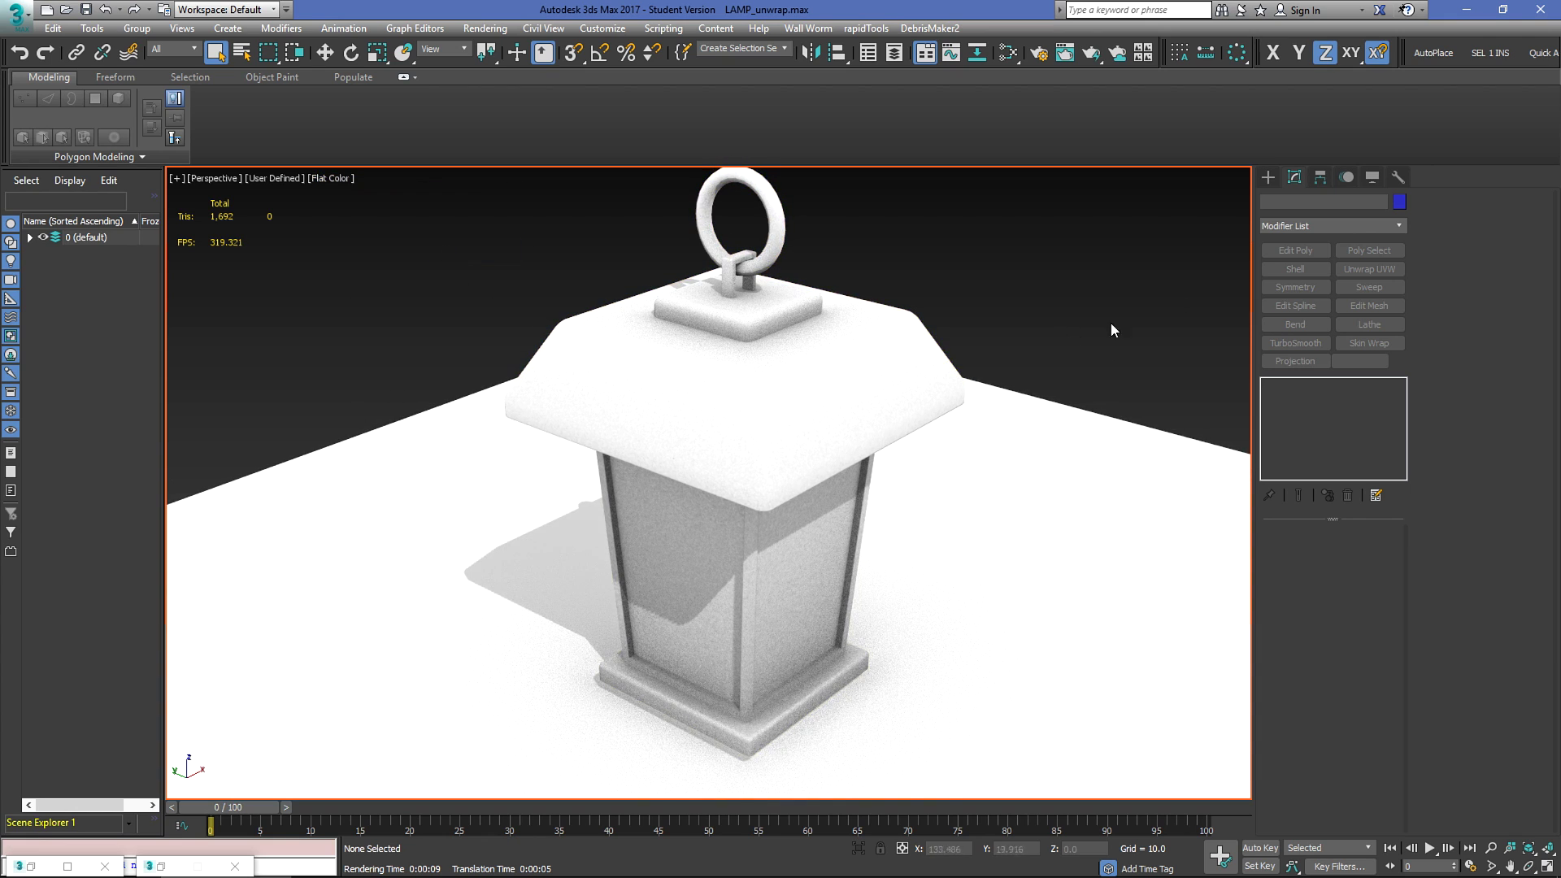
mouse_move(1060, 334)
alt+middle_down()
mouse_move(772, 355)
mouse_move(705, 341)
mouse_move(704, 363)
mouse_move(798, 404)
mouse_move(748, 325)
mouse_move(708, 343)
mouse_move(793, 358)
alt+middle_up()
Step: Compare the lamp under Default Shading and return the viewport to Flat Color
click(340, 178)
click(394, 194)
alt+middle_drag(874, 423, 910, 462)
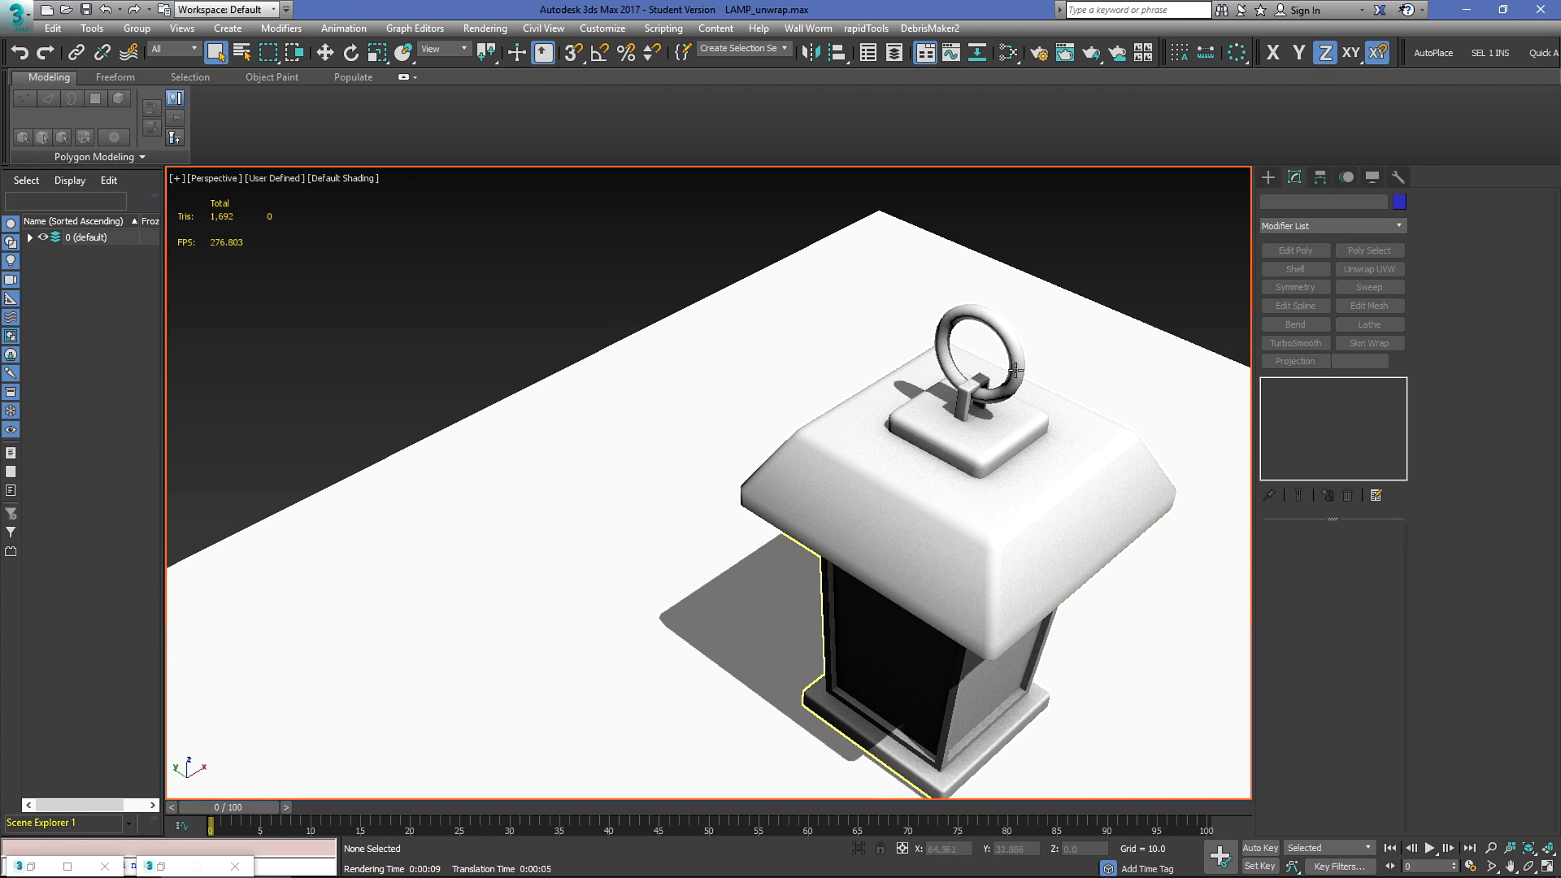
click(346, 179)
click(441, 251)
Step: Examine the ambient occlusion on the lamp's body panels, frame edges and underside from several angles
mouse_move(951, 547)
middle_down()
mouse_move(764, 393)
mouse_move(927, 355)
mouse_move(944, 296)
mouse_move(845, 364)
mouse_move(708, 422)
mouse_move(753, 425)
mouse_move(676, 446)
mouse_move(752, 371)
middle_up()
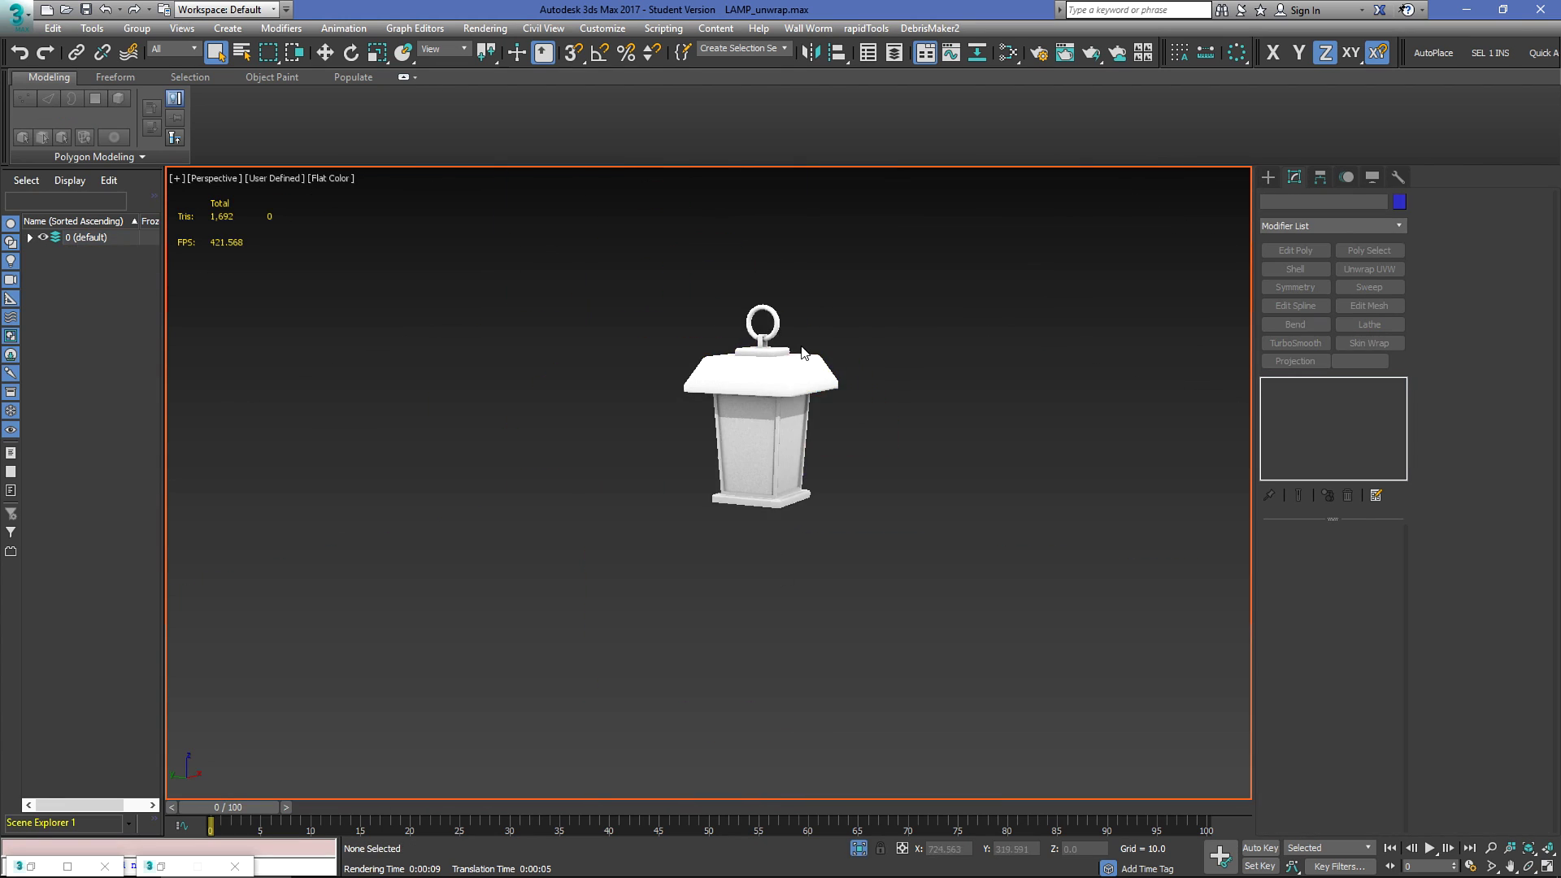
scroll(734, 464, up, 5)
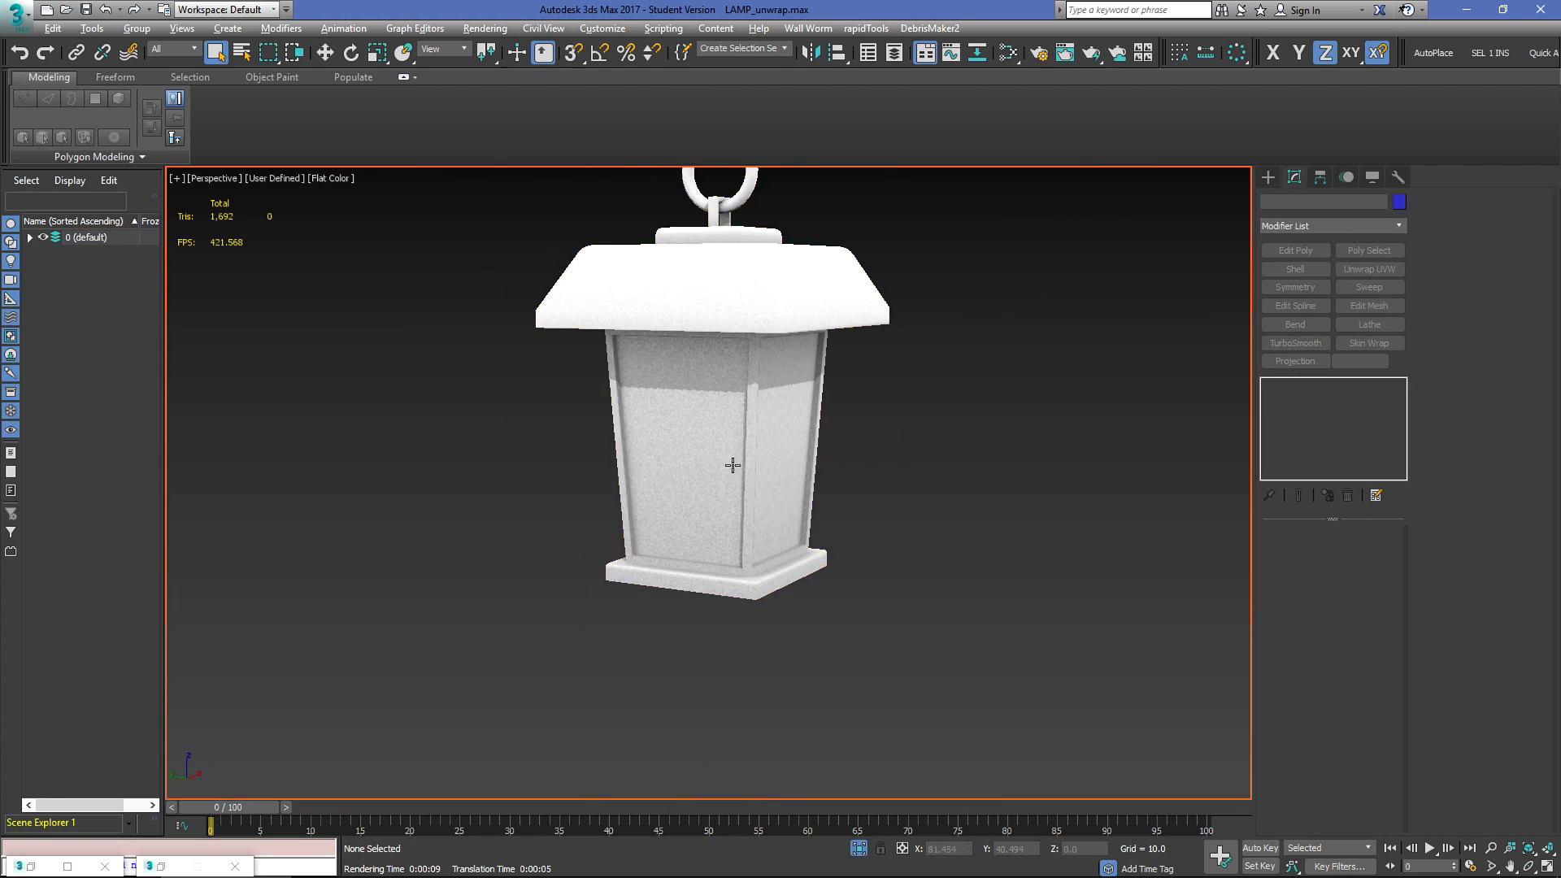
alt+middle_drag(734, 465, 972, 418)
scroll(773, 369, up, 5)
middle_drag(603, 342, 794, 271)
scroll(794, 272, down, 5)
scroll(770, 313, up, 2)
middle_drag(756, 432, 739, 478)
scroll(757, 401, down, 5)
alt+middle_drag(756, 401, 737, 430)
middle_drag(779, 335, 774, 355)
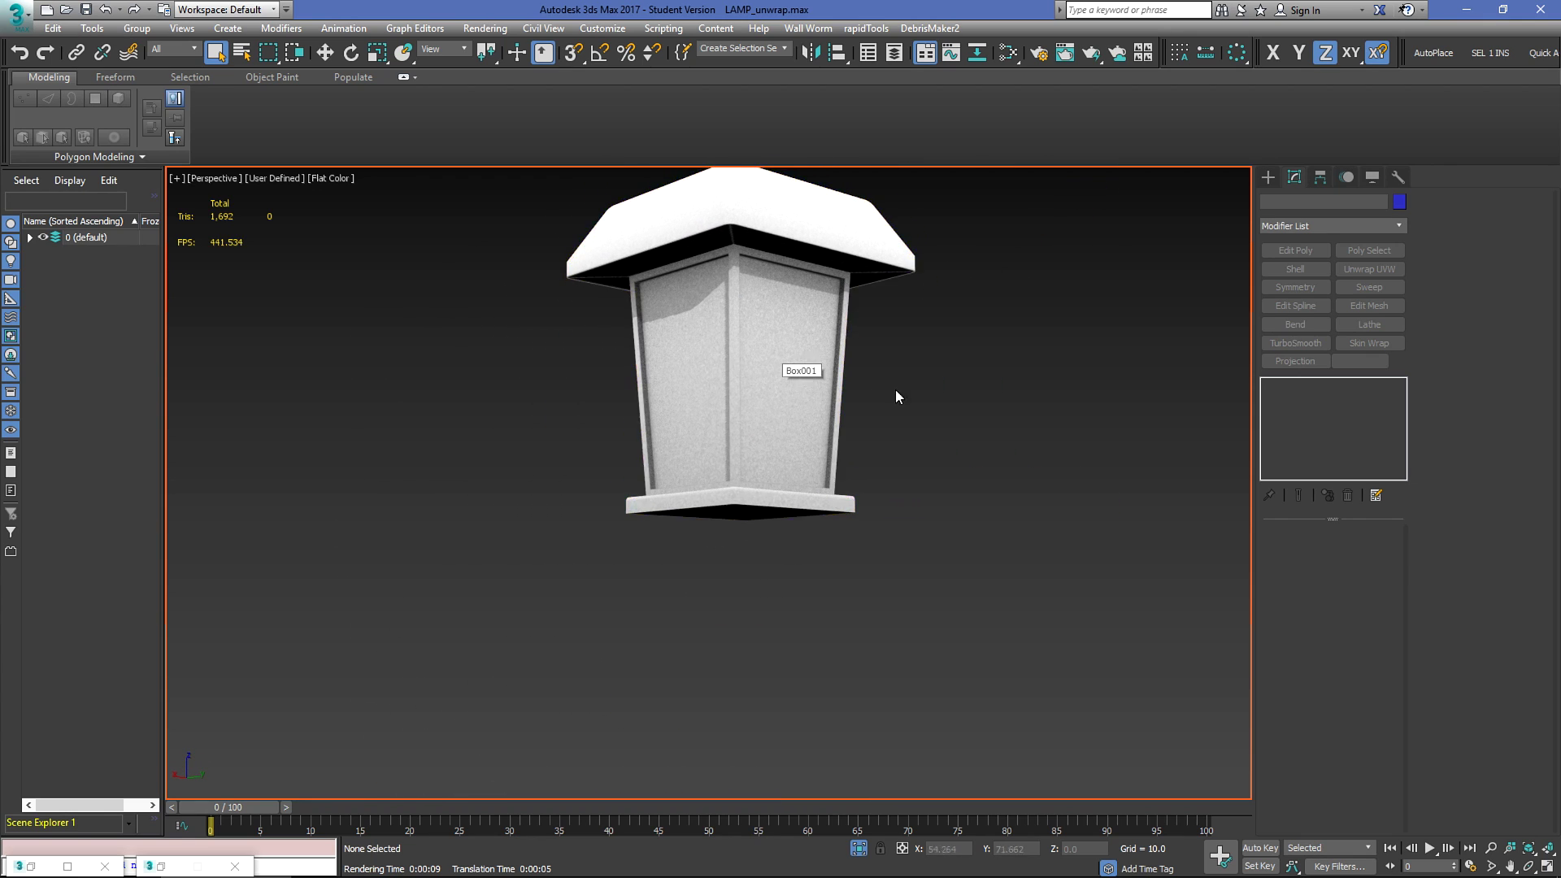
Step: Examine the ambient occlusion around the hanging ring, bracket and roof, and then on the whole lamp
scroll(724, 305, up, 5)
alt+middle_drag(723, 305, 860, 527)
scroll(829, 315, down, 6)
scroll(797, 384, up, 3)
scroll(819, 350, up, 5)
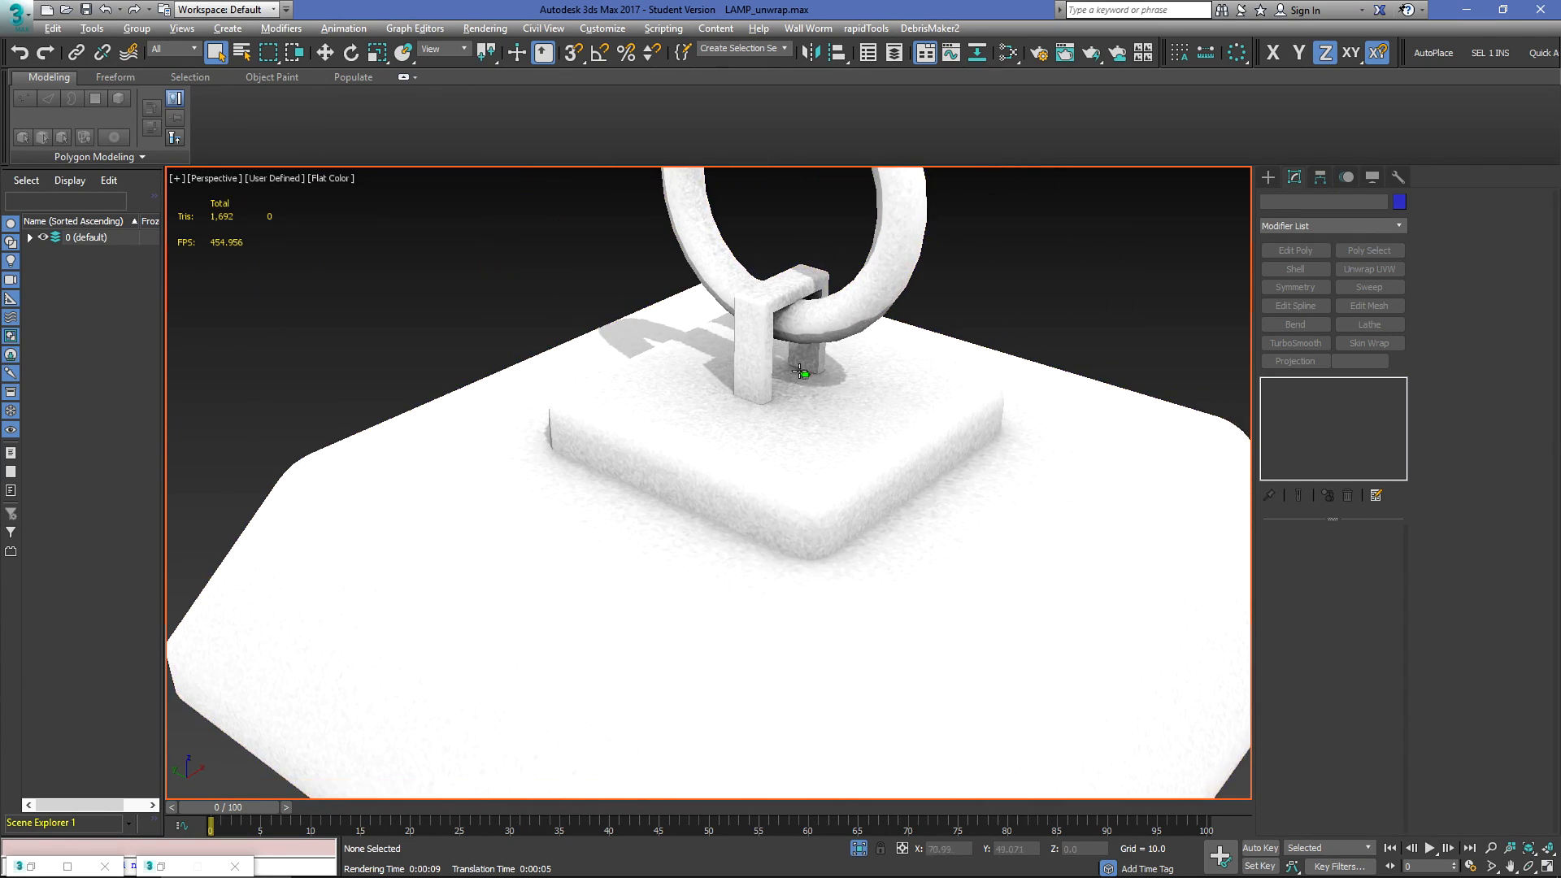
alt+middle_drag(805, 375, 626, 323)
scroll(630, 326, down, 6)
alt+middle_drag(701, 398, 788, 387)
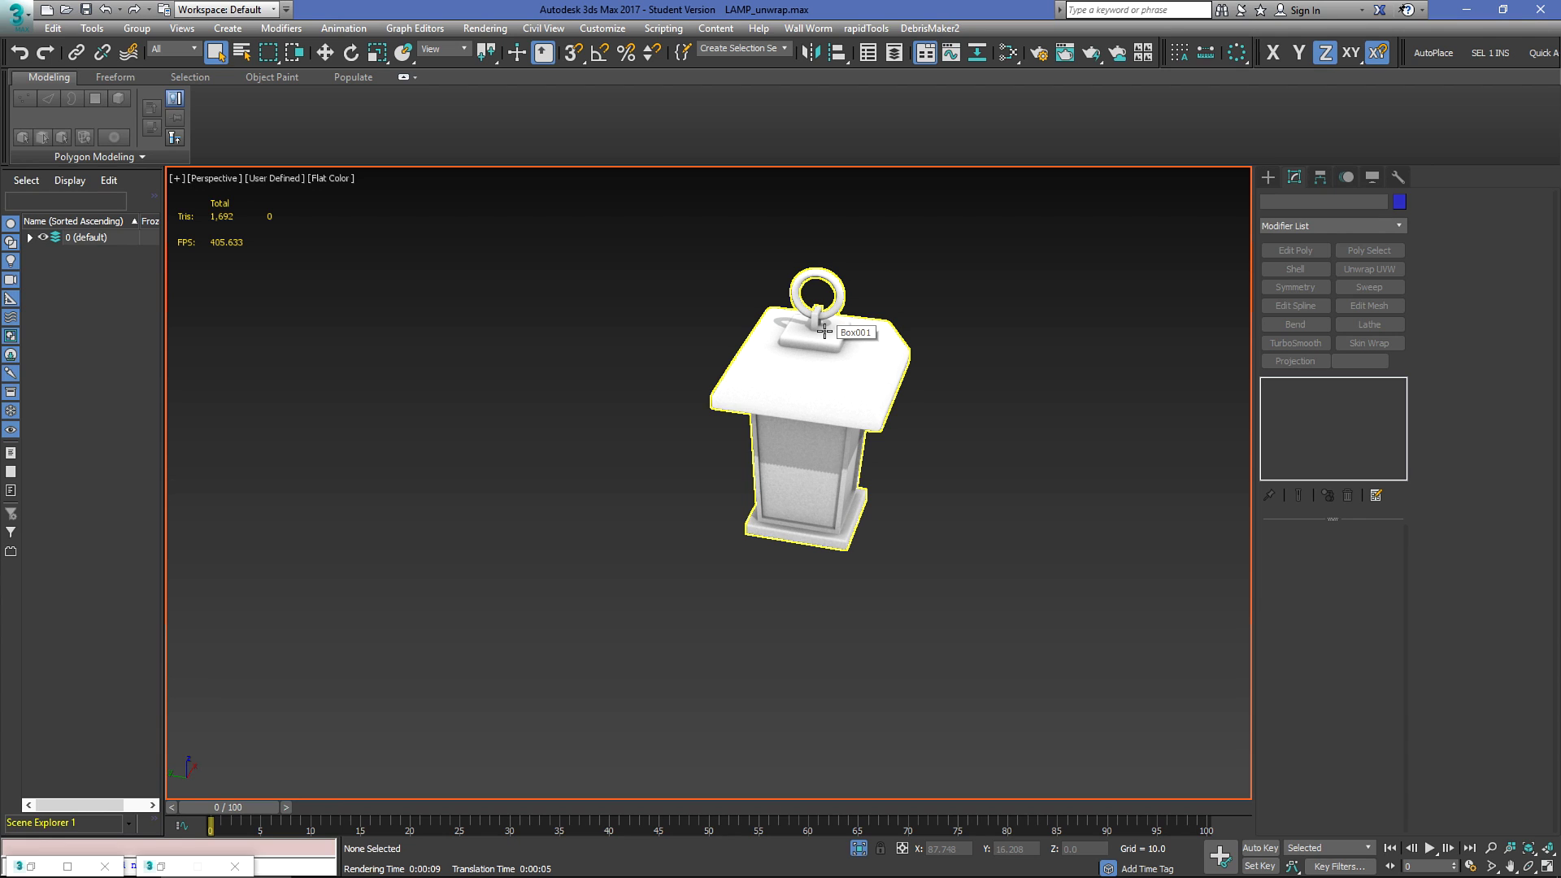
scroll(875, 455, up, 5)
alt+middle_drag(724, 575, 890, 505)
alt+middle_drag(778, 481, 751, 525)
scroll(751, 525, down, 10)
scroll(769, 488, up, 6)
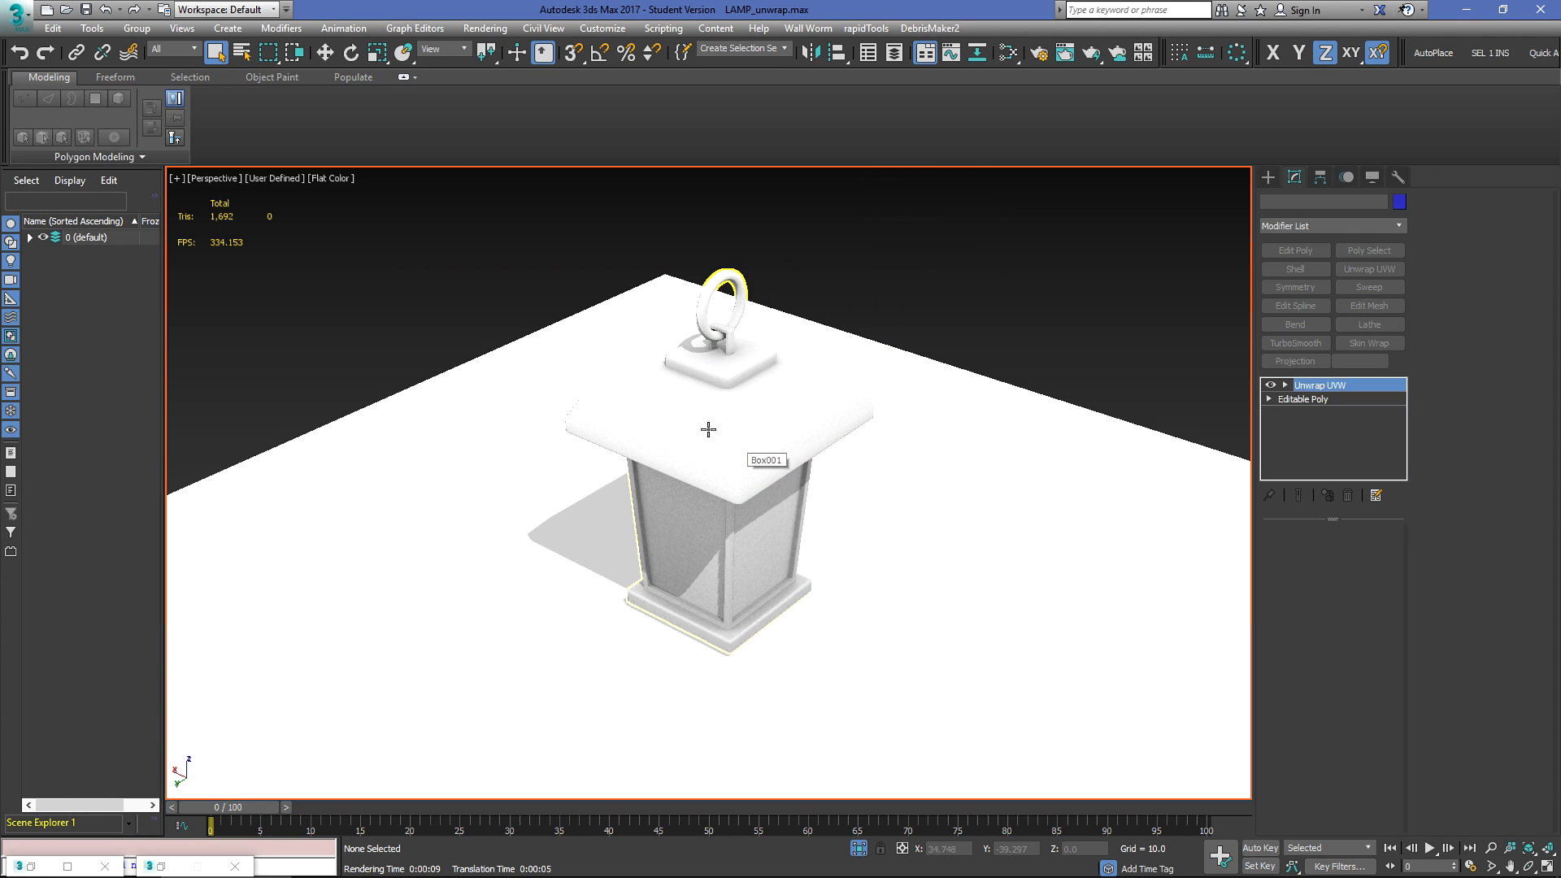
Step: Select the lamp, reassign the white Standard material to it and close the material editor
click(708, 430)
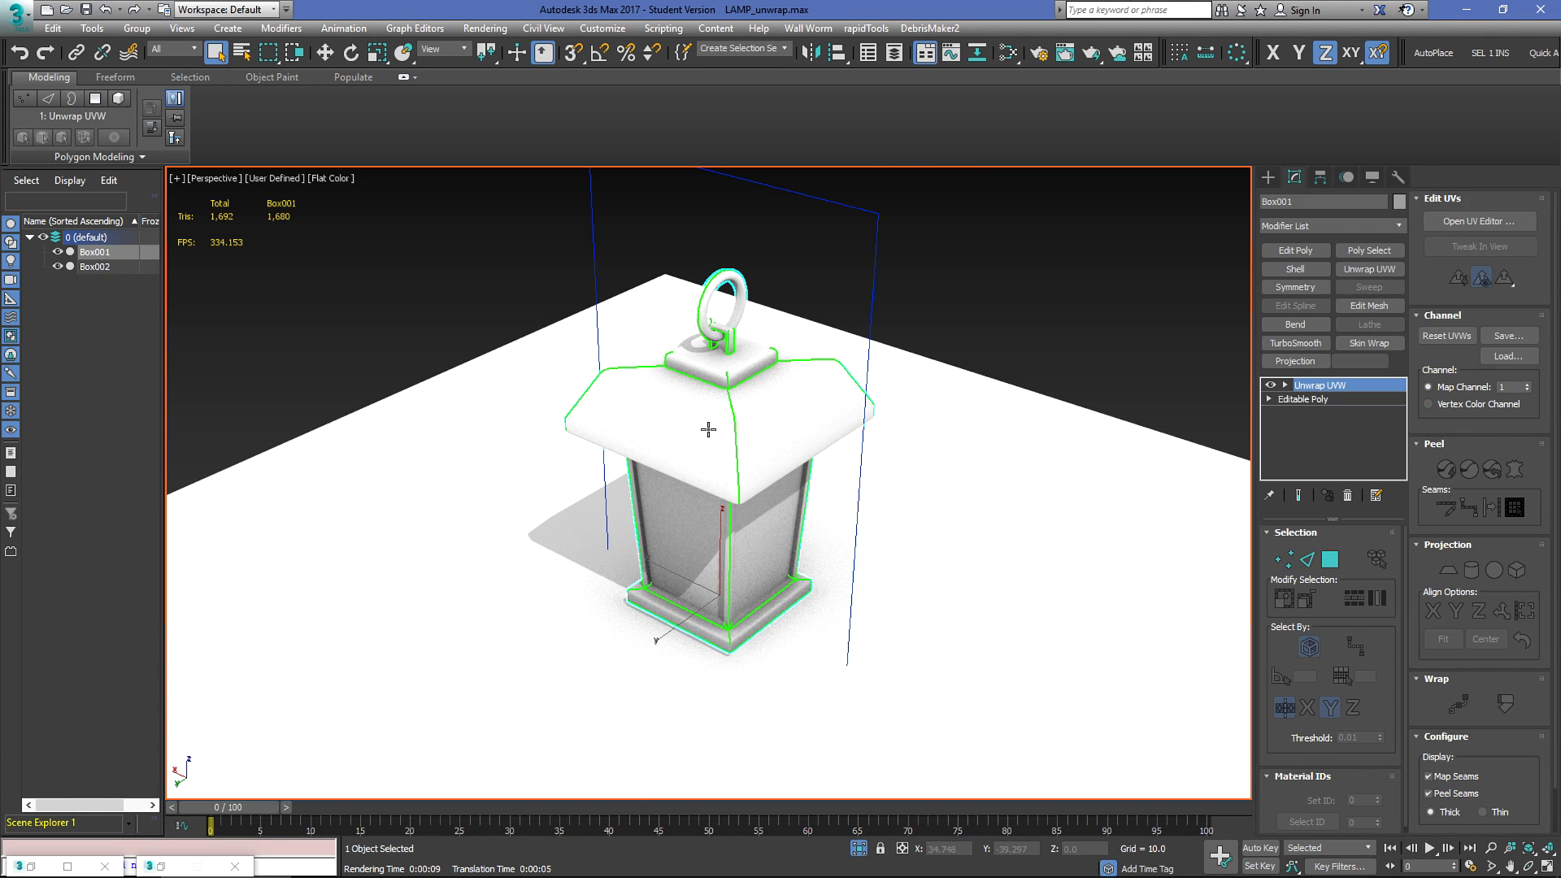
key(m)
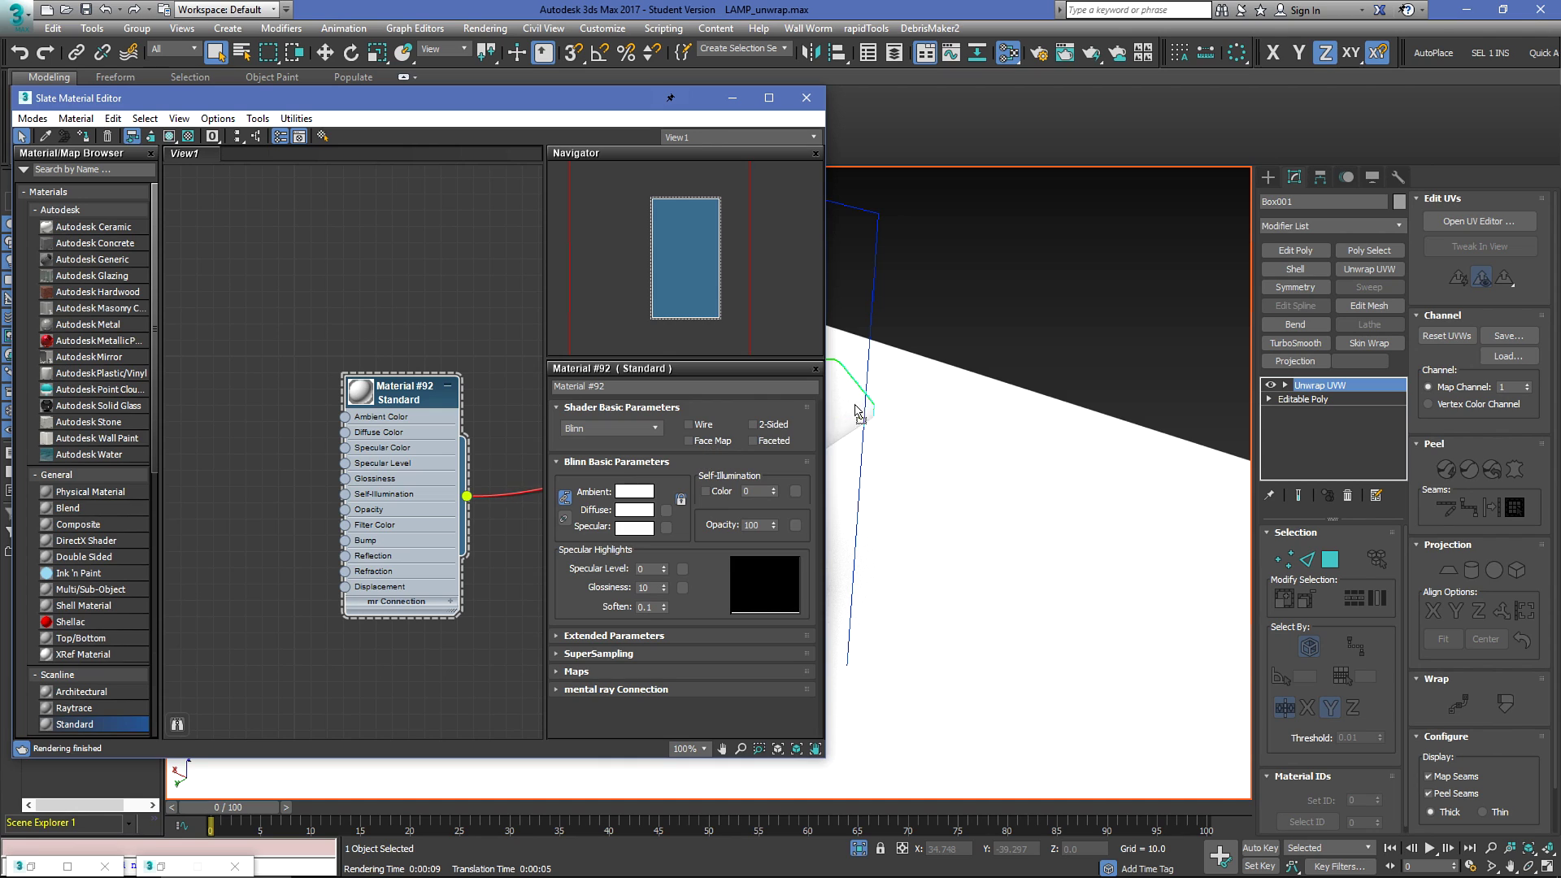
click(806, 98)
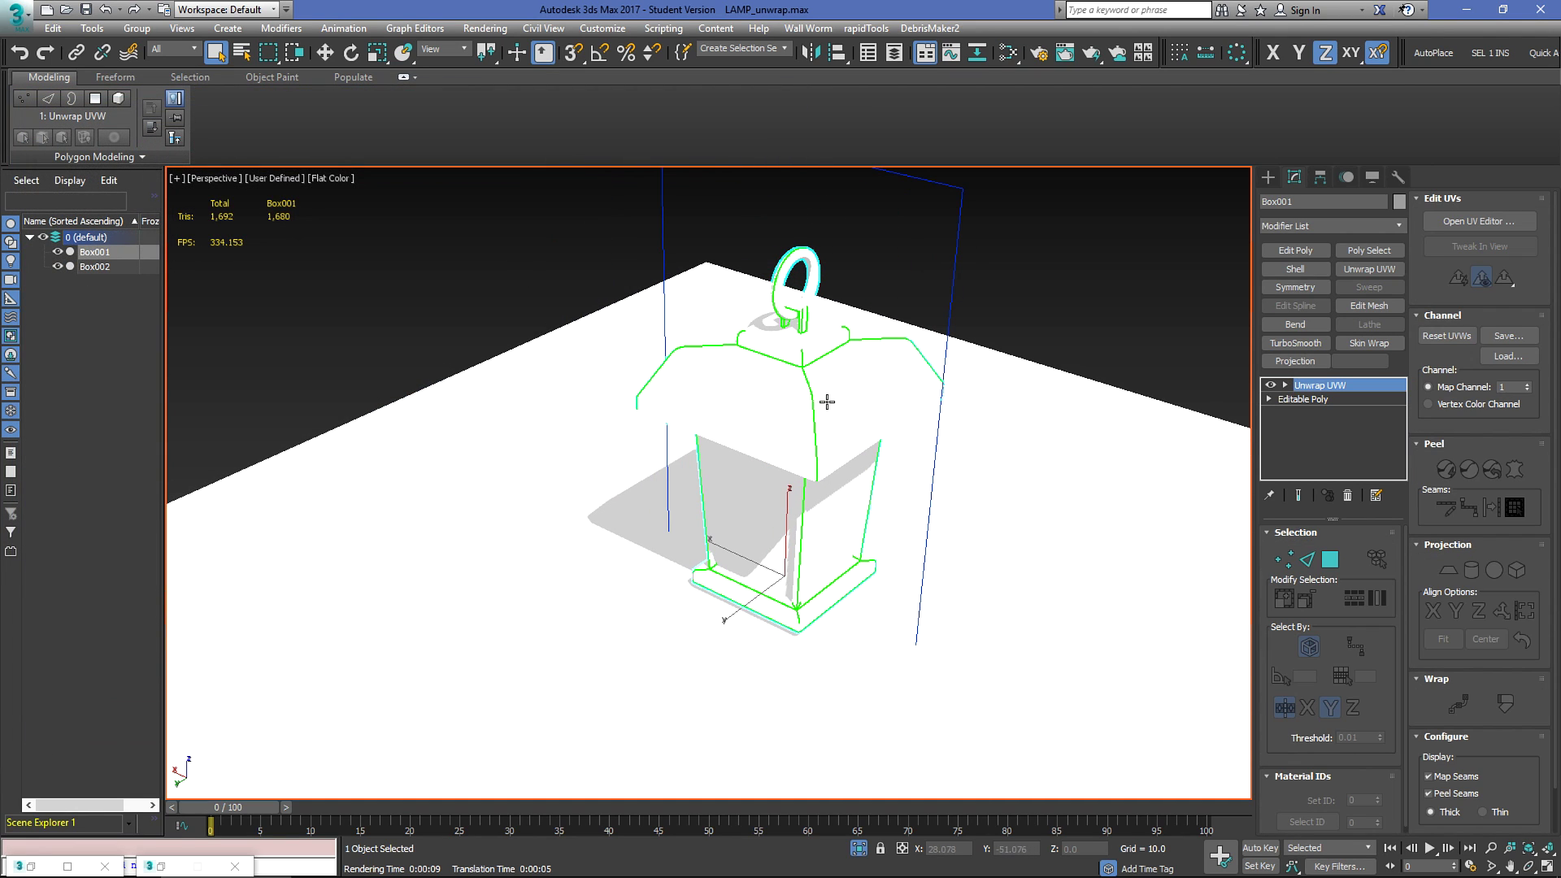
Step: Open Render To Texture for the lamp and load a render preset with all of its categories
middle_drag(927, 270, 906, 334)
click(905, 334)
click(810, 465)
key(0)
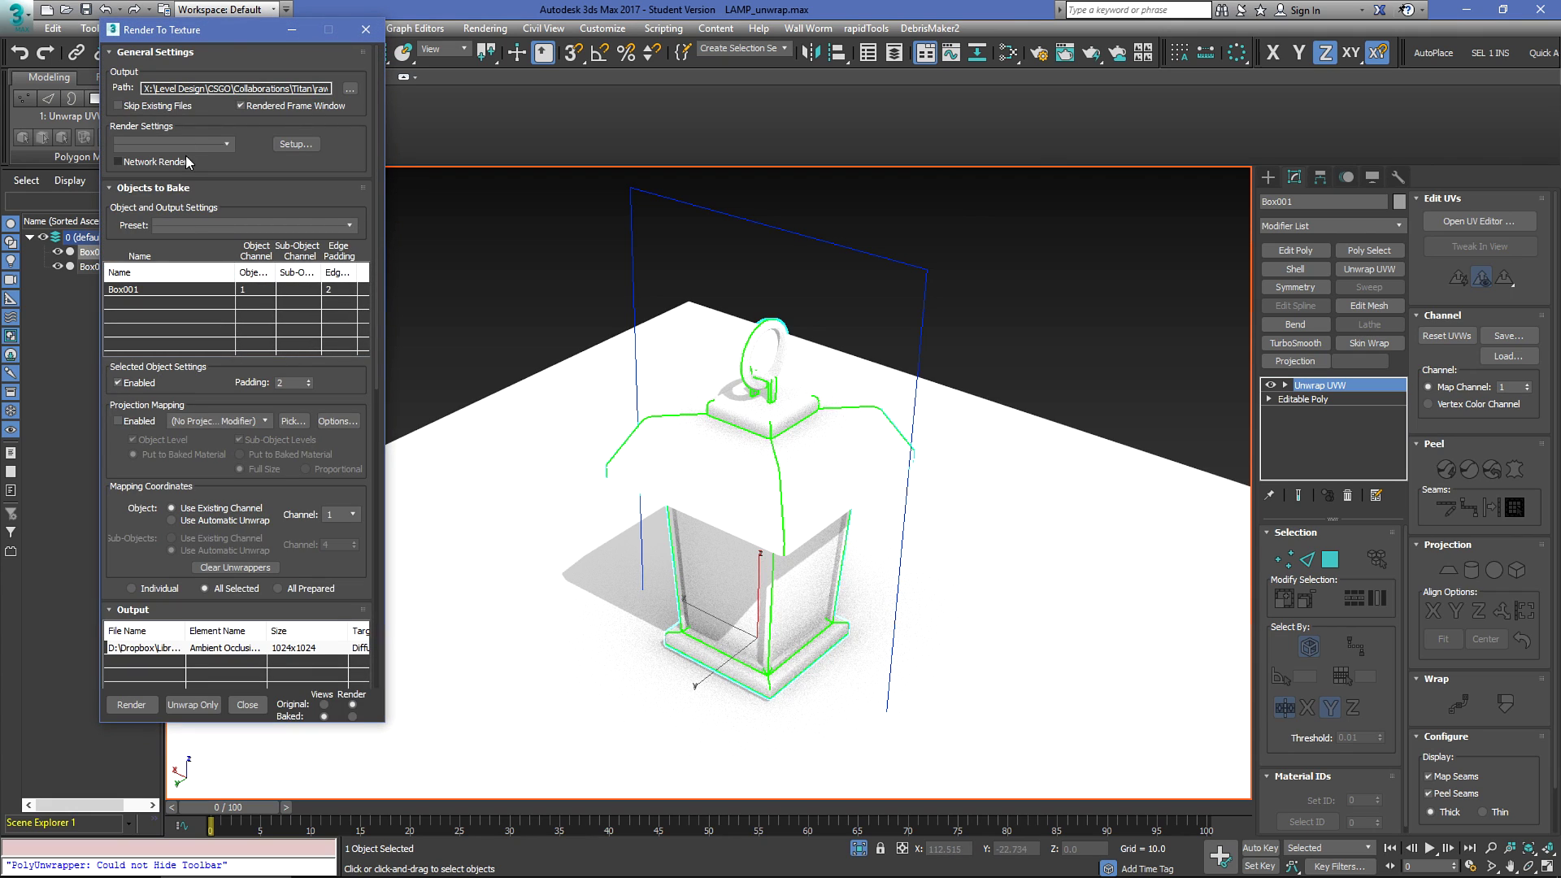
click(186, 152)
click(159, 234)
click(140, 109)
click(917, 603)
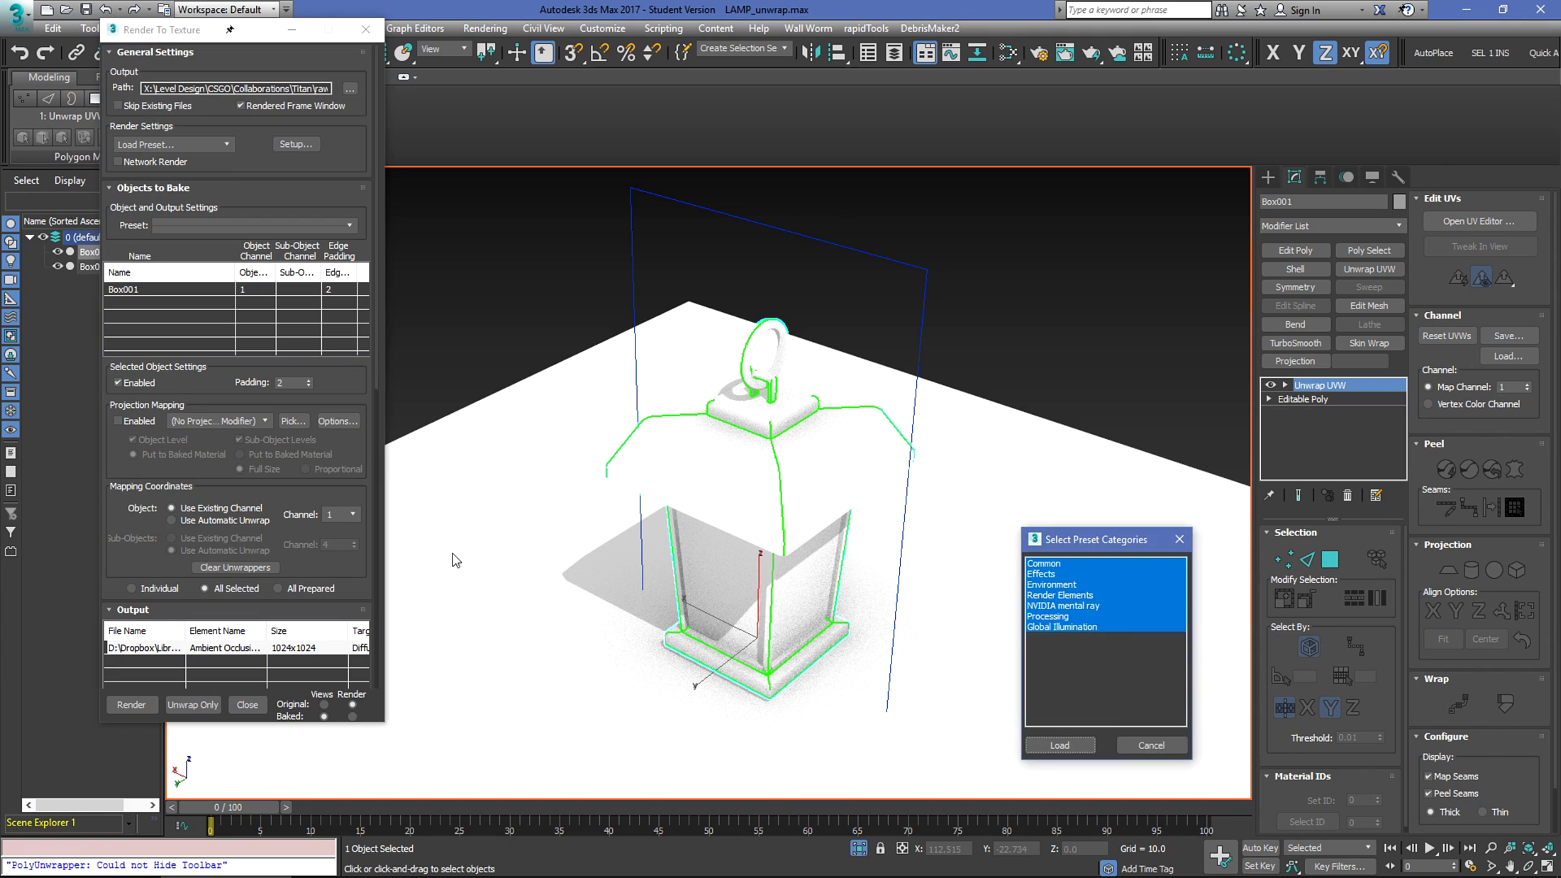
click(1059, 746)
Step: Set the ambient occlusion element's samples to 128 and render the lamp's bake
scroll(263, 504, down, 5)
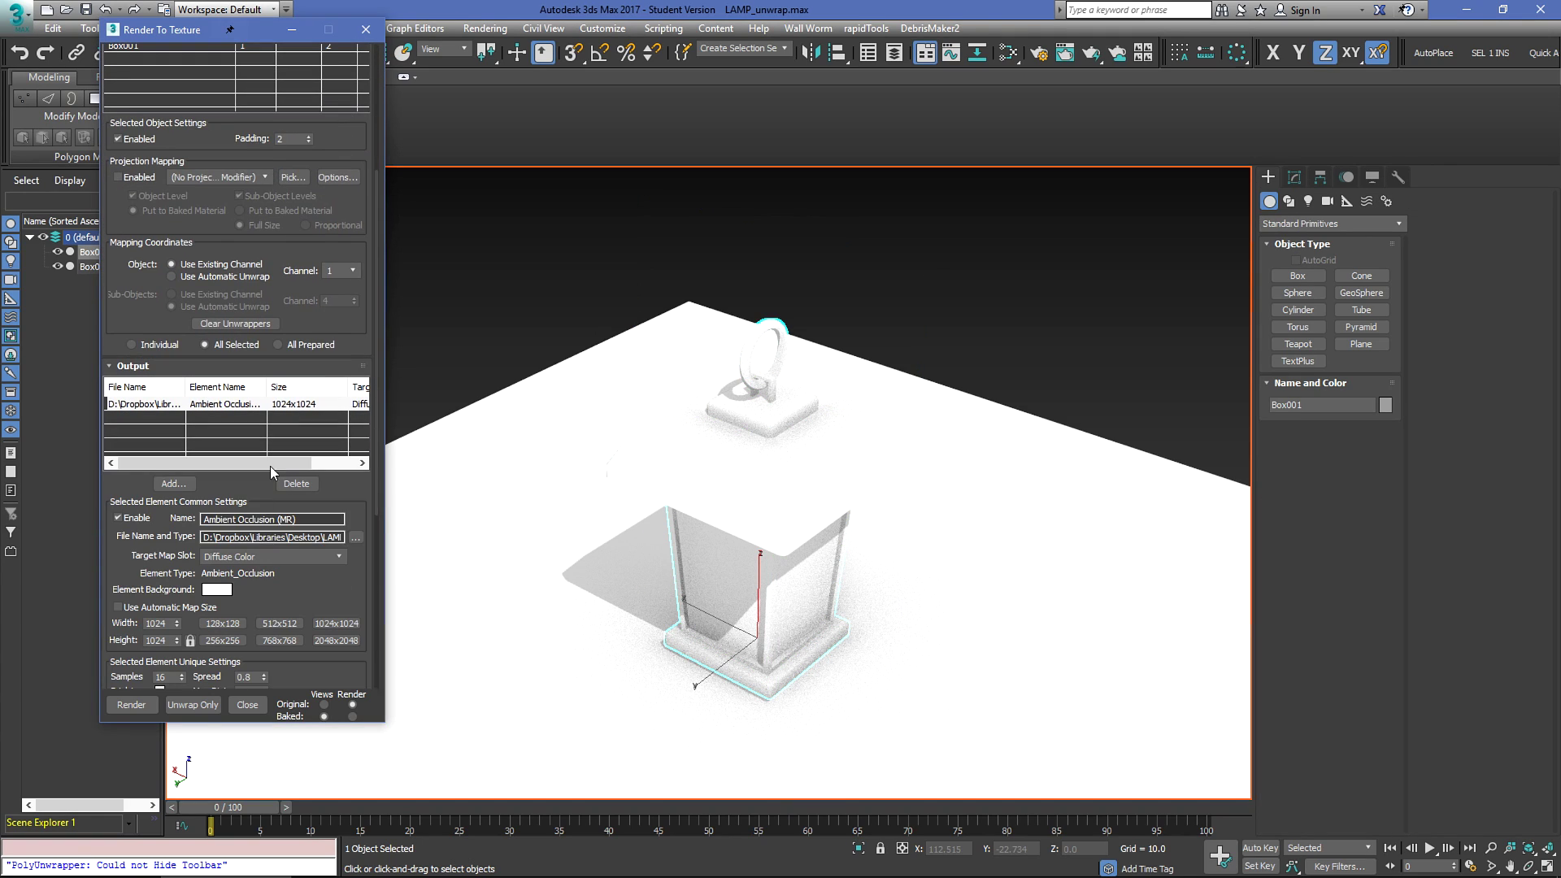
scroll(338, 587, down, 5)
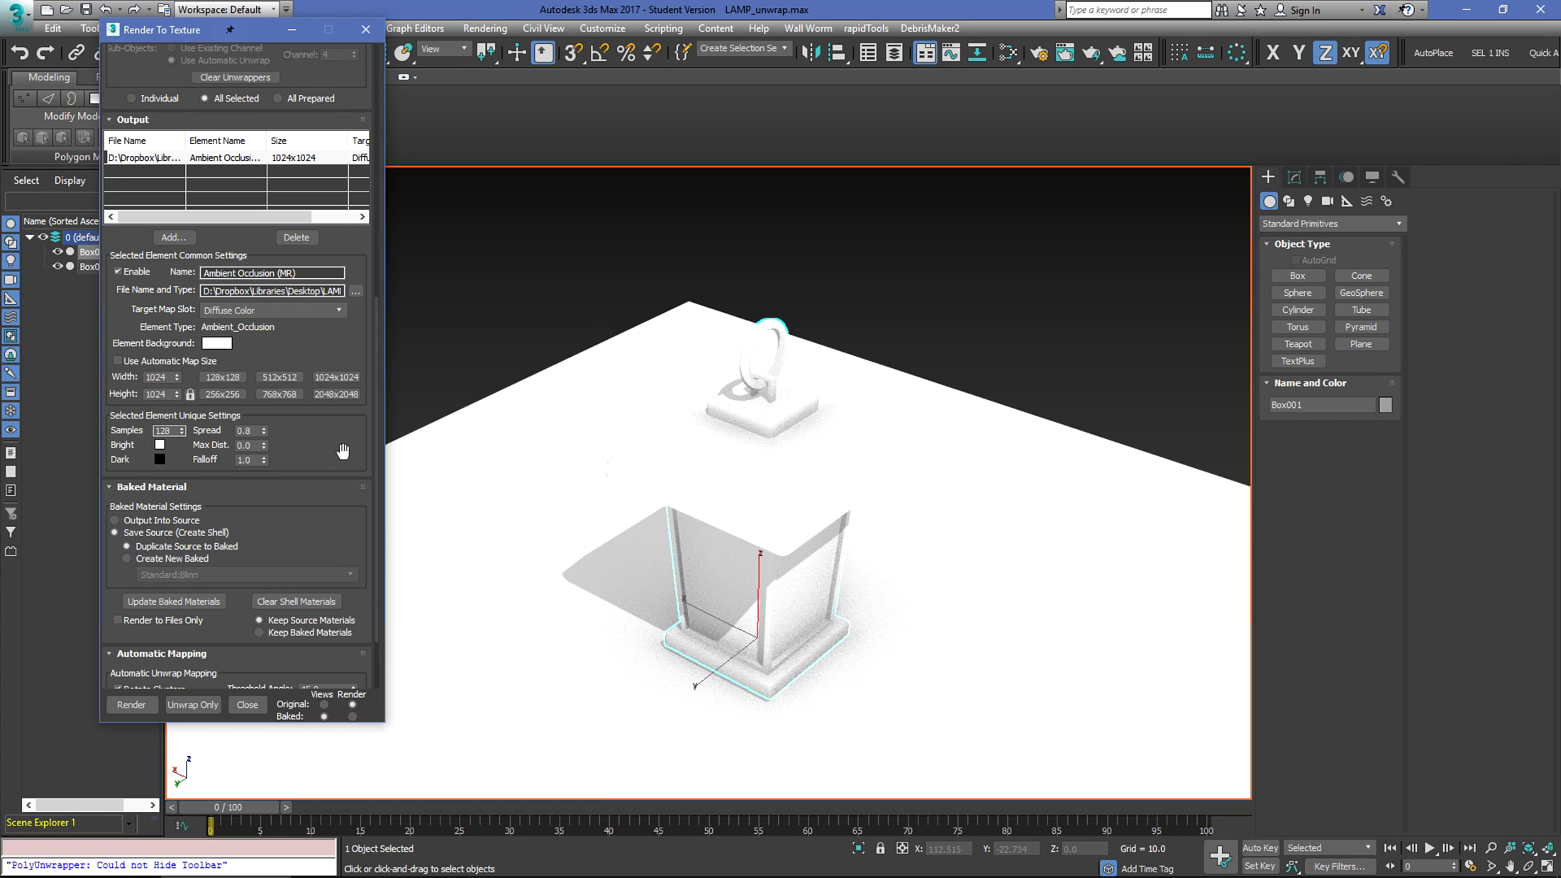
scroll(341, 453, up, 3)
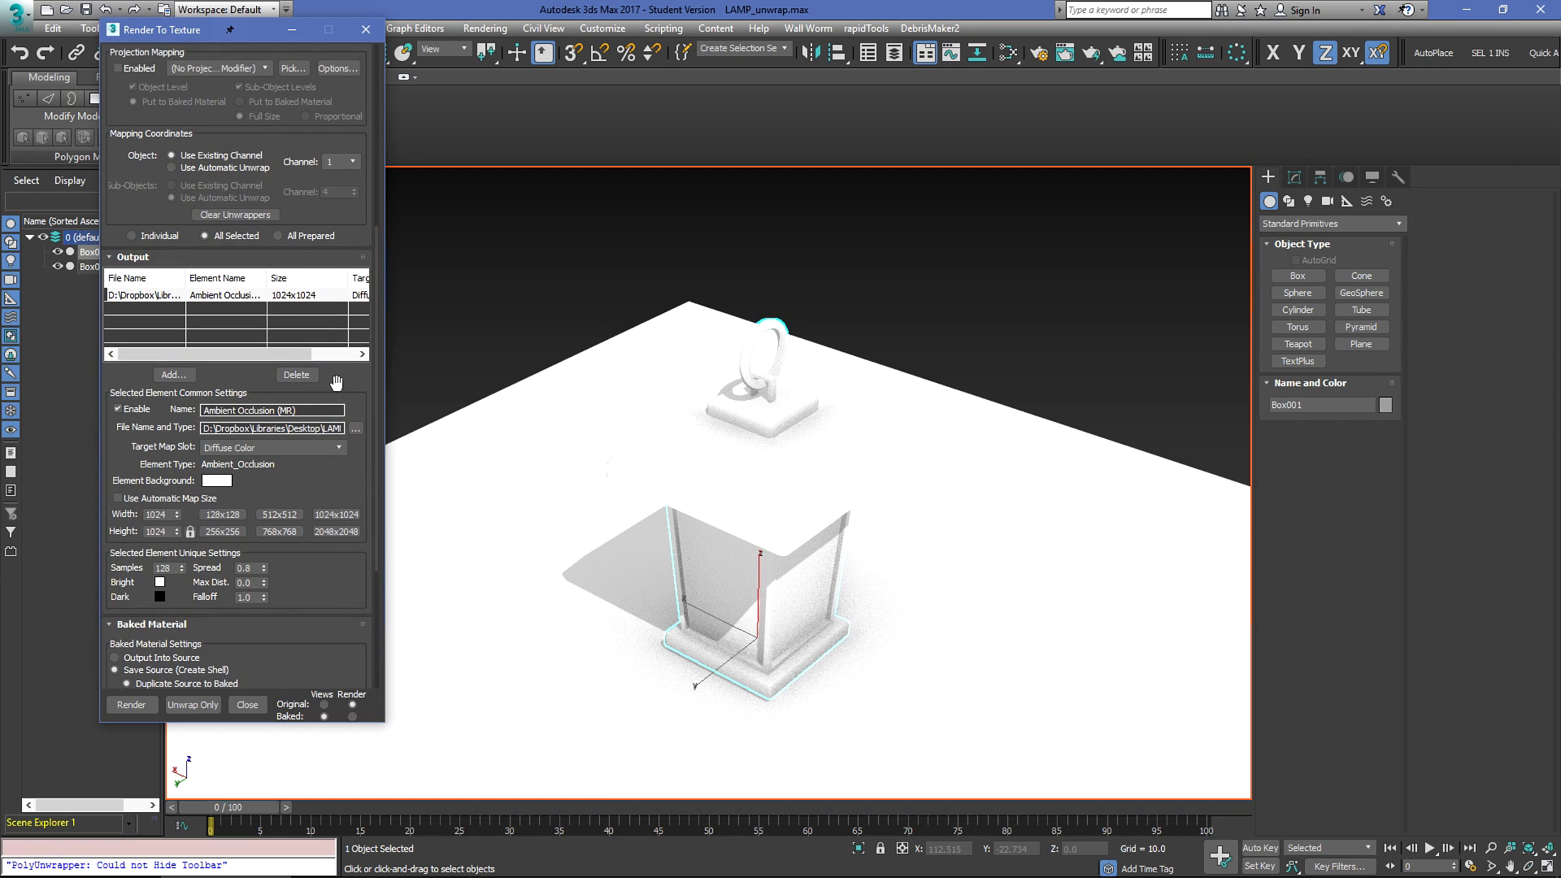
scroll(335, 383, up, 3)
click(134, 708)
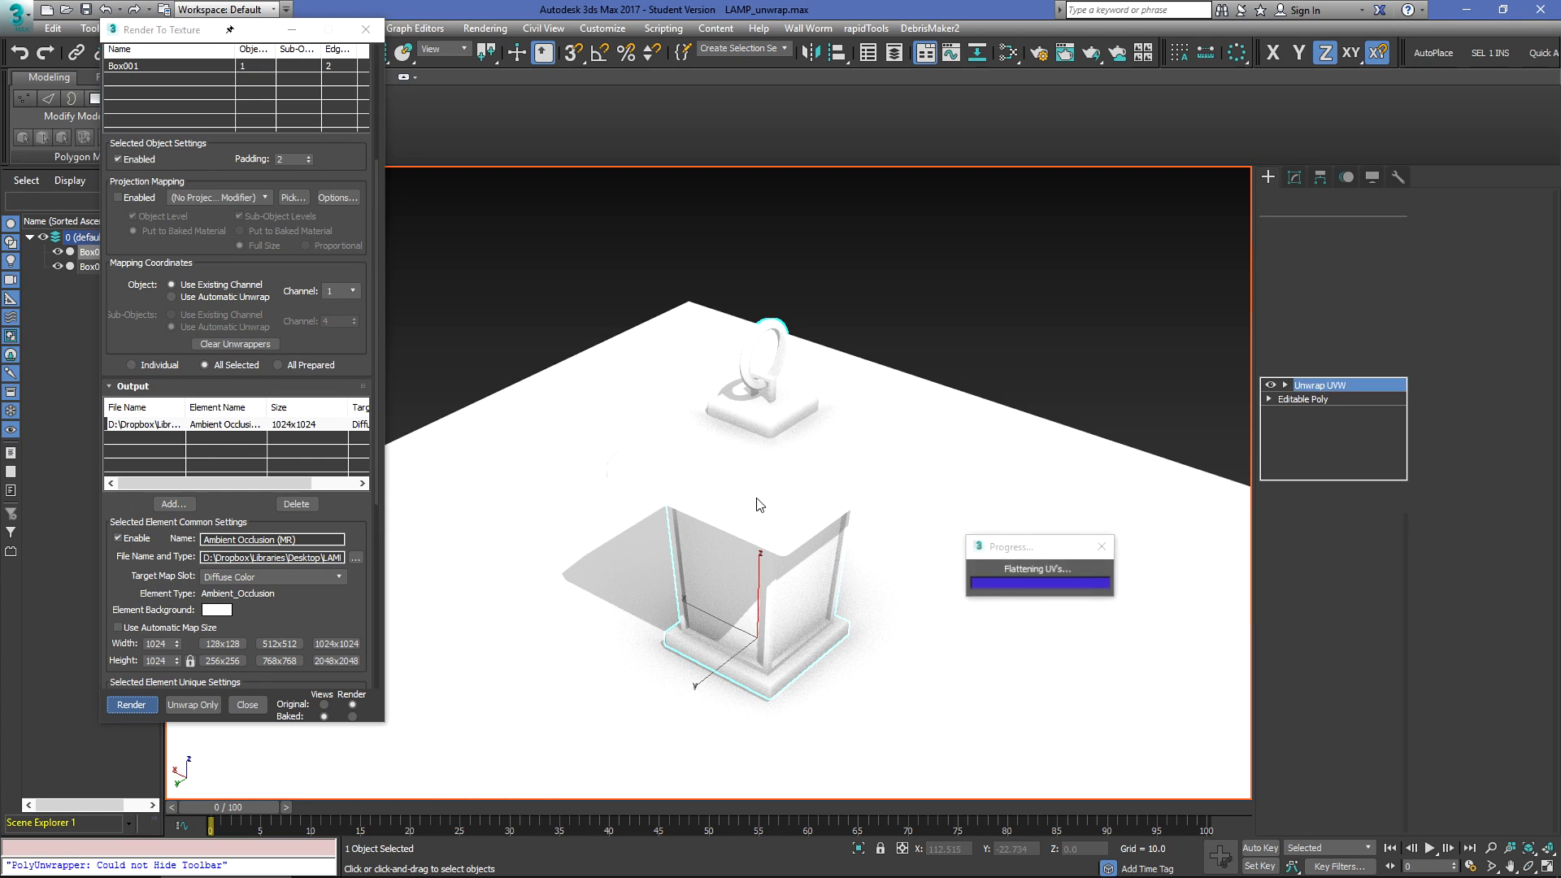
click(994, 594)
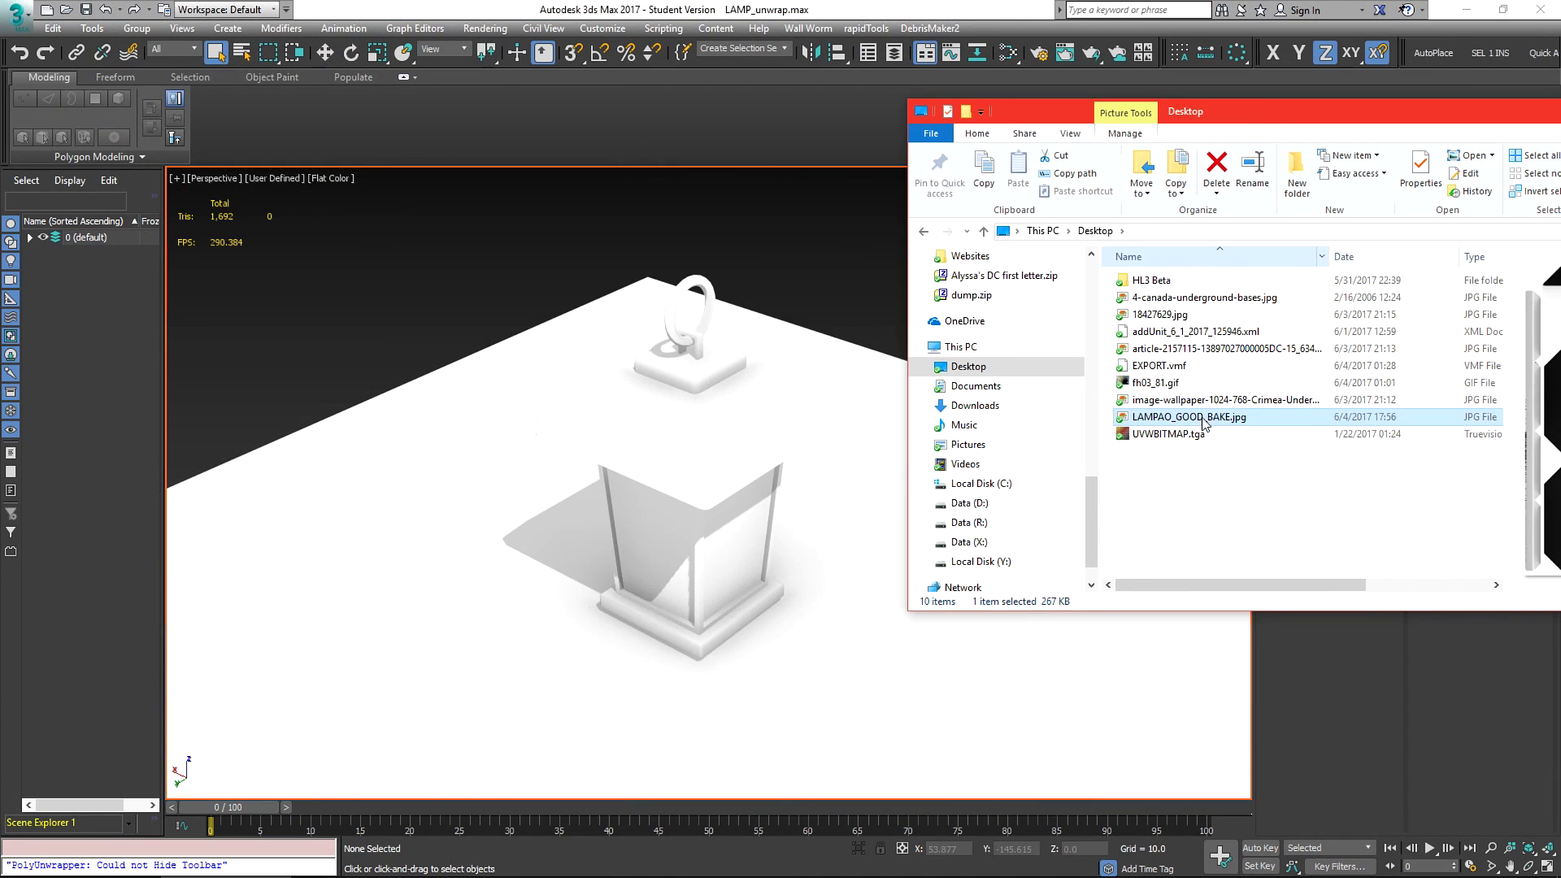
Step: Apply LAMPAO_GOOD_BAKE.jpg from the Desktop folder in File Explorer to the lamp and view it up close
mouse_move(1203, 423)
mouse_down()
mouse_move(1052, 484)
mouse_move(671, 435)
mouse_up()
drag(1271, 124, 945, 148)
click(1211, 148)
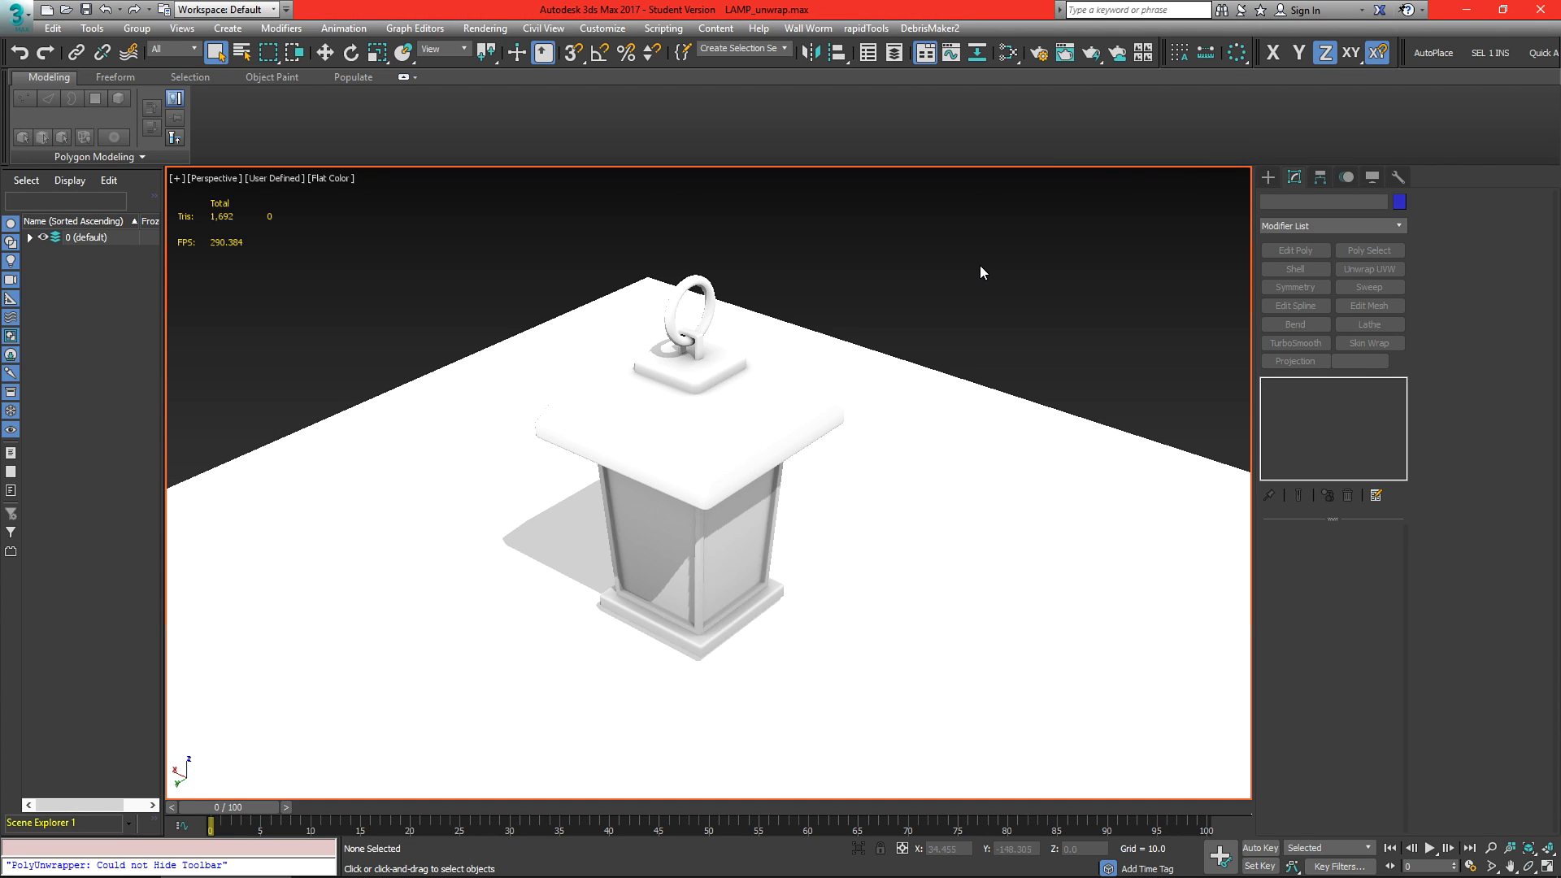
scroll(808, 415, up, 5)
alt+middle_drag(809, 415, 750, 467)
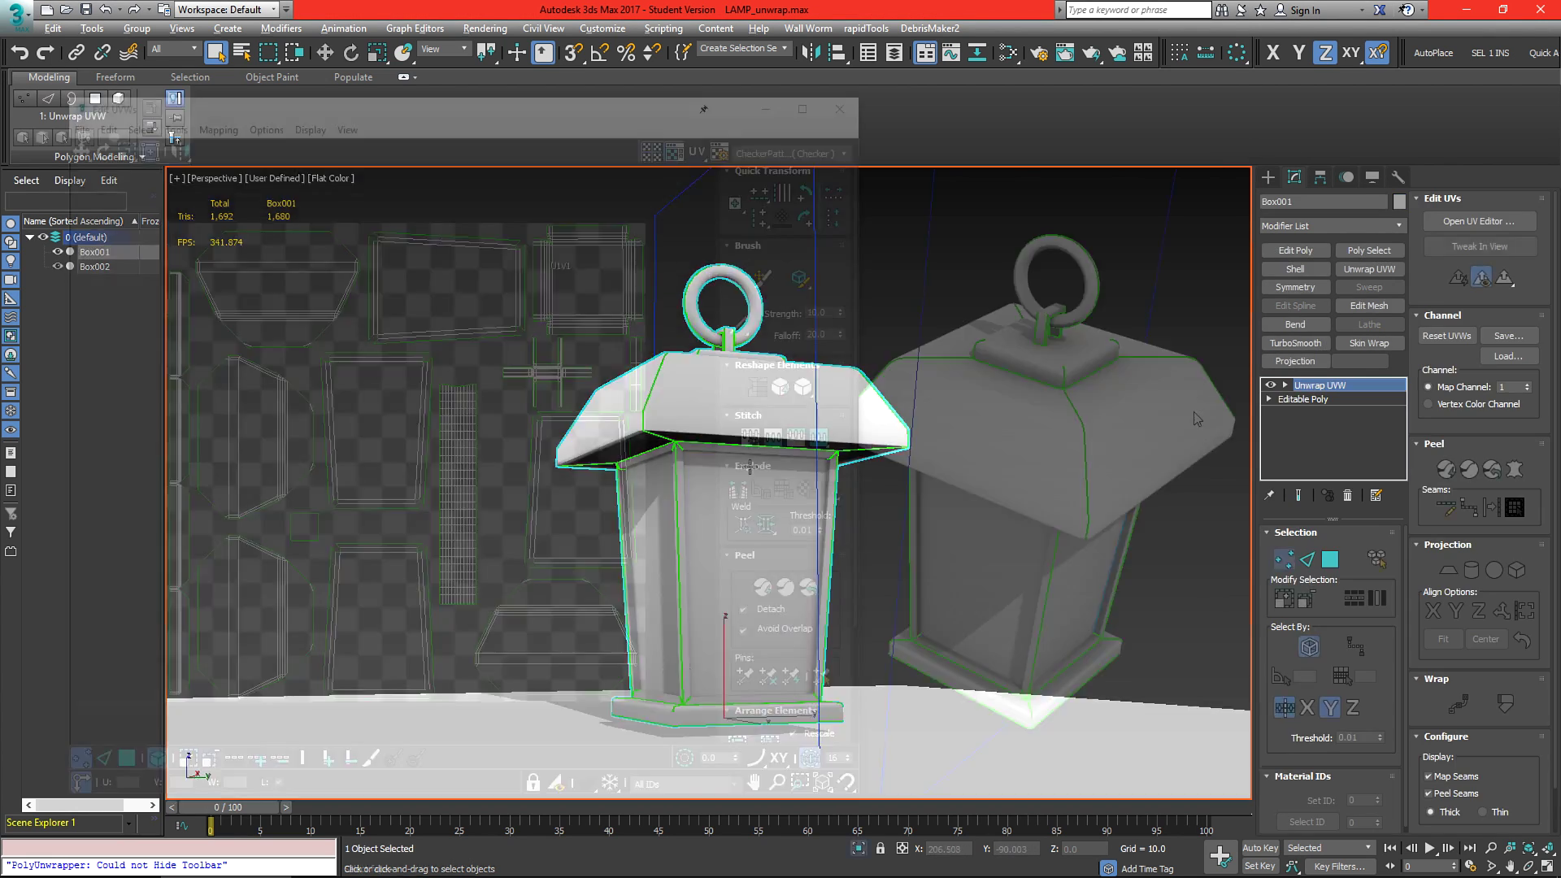